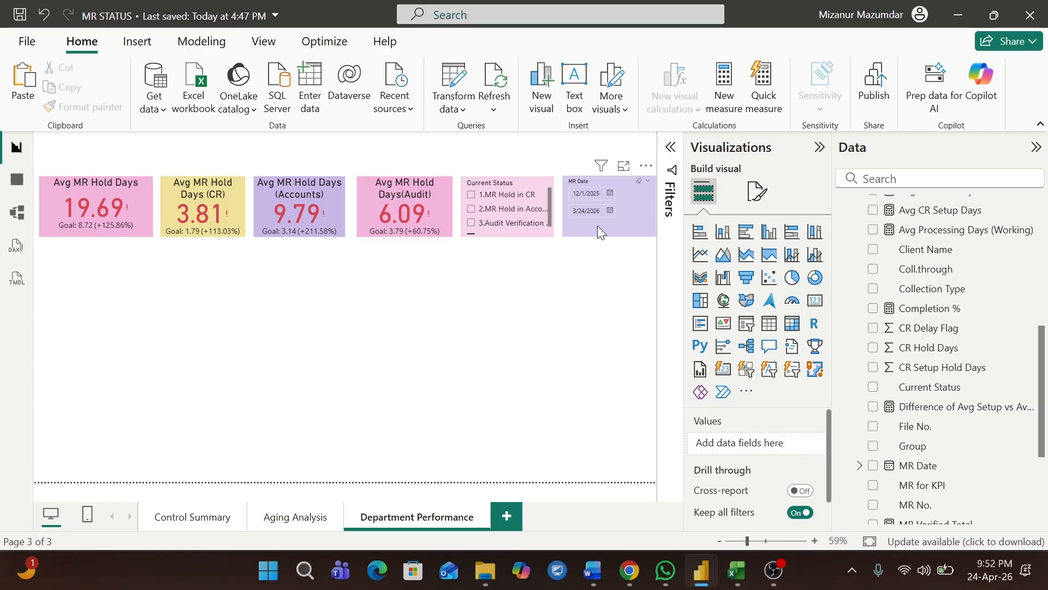
{"action": "key", "text": "alt+Tab"}
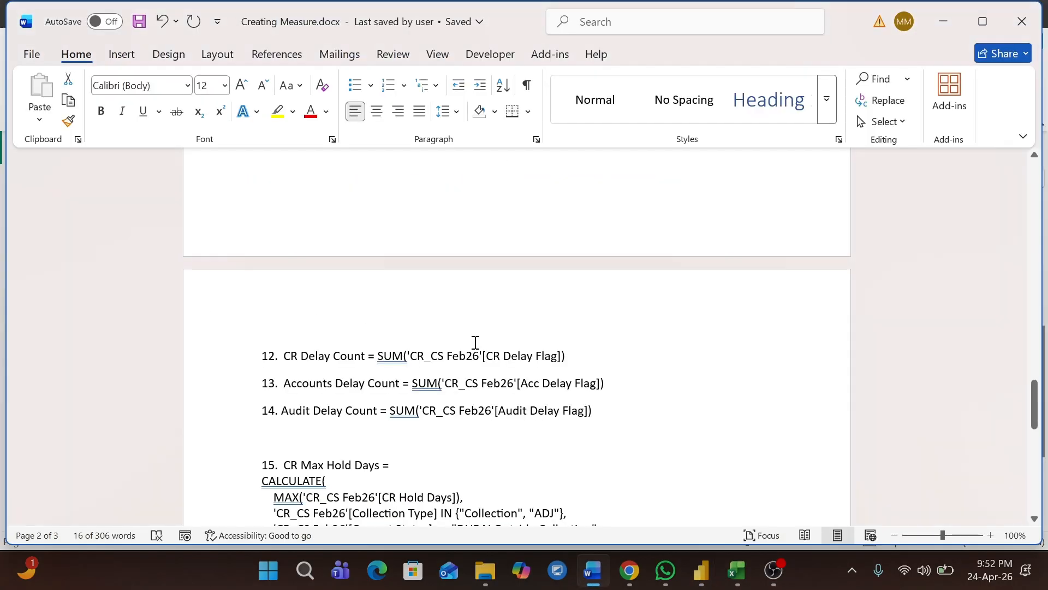
{"action": "key", "text": "alt+Tab"}
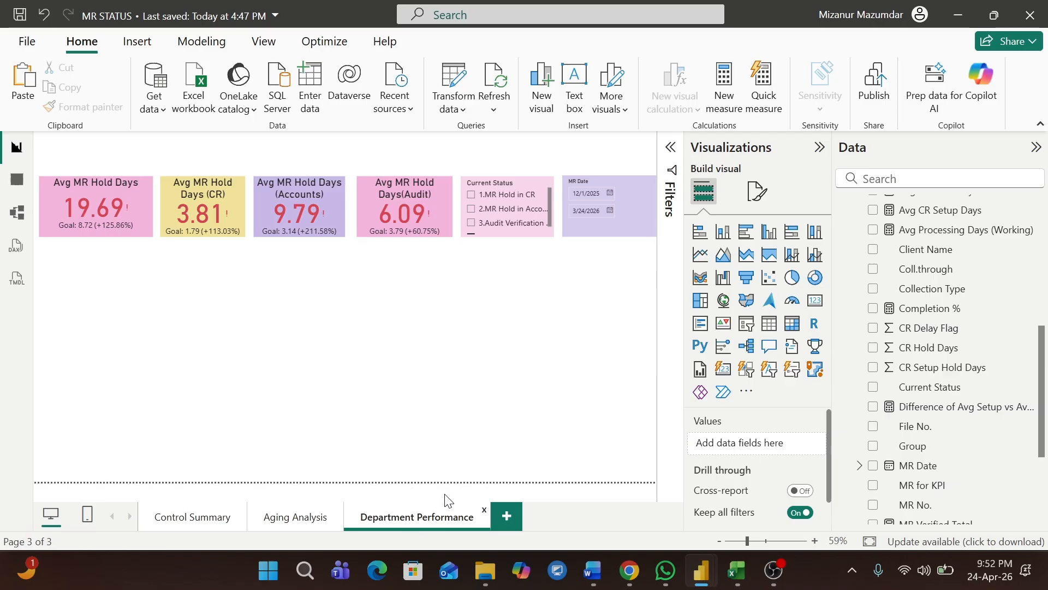
{"action": "mouse_move", "coordinate": [707, 575]}
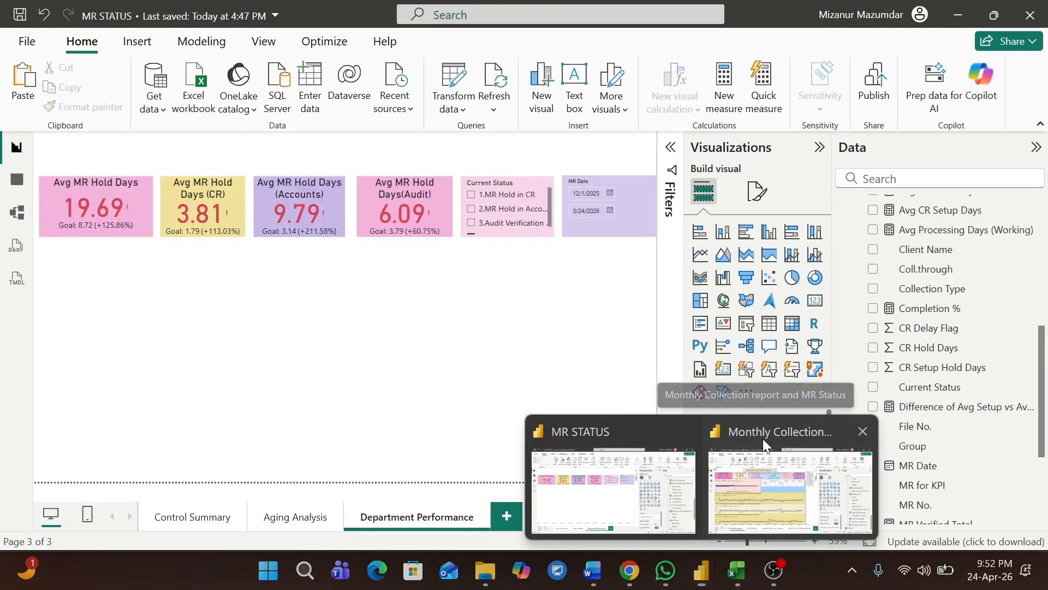
{"action": "left_click", "coordinate": [762, 438]}
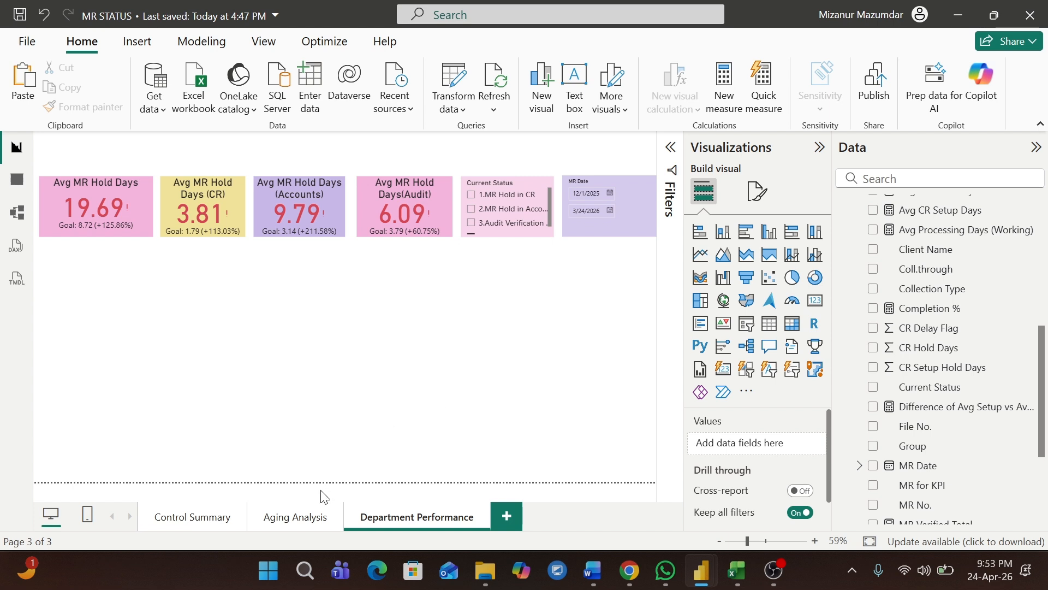
Open the Aging Analysis page and examine the Avg Processing Days chart by highlighting its column segments.
{"action": "left_click", "coordinate": [293, 519]}
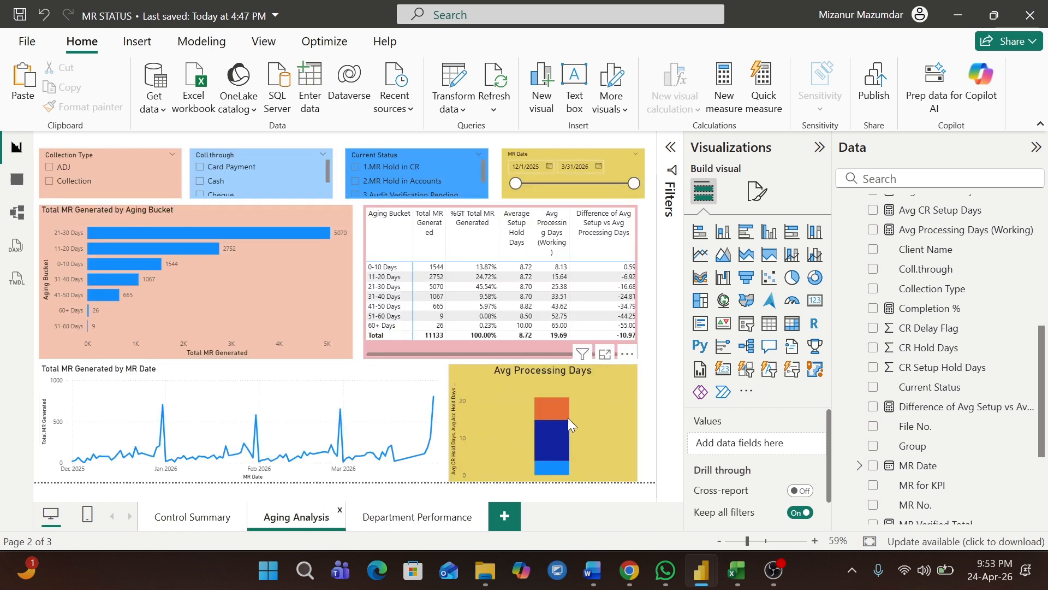
{"action": "left_click", "coordinate": [554, 411]}
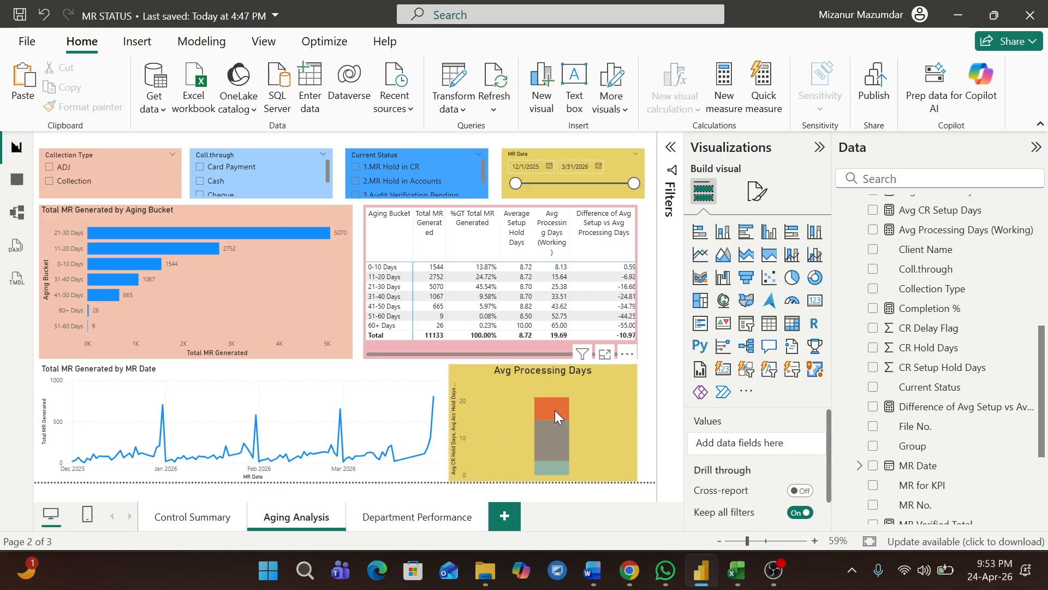
{"action": "double_click", "coordinate": [555, 410]}
{"action": "left_click", "coordinate": [552, 426]}
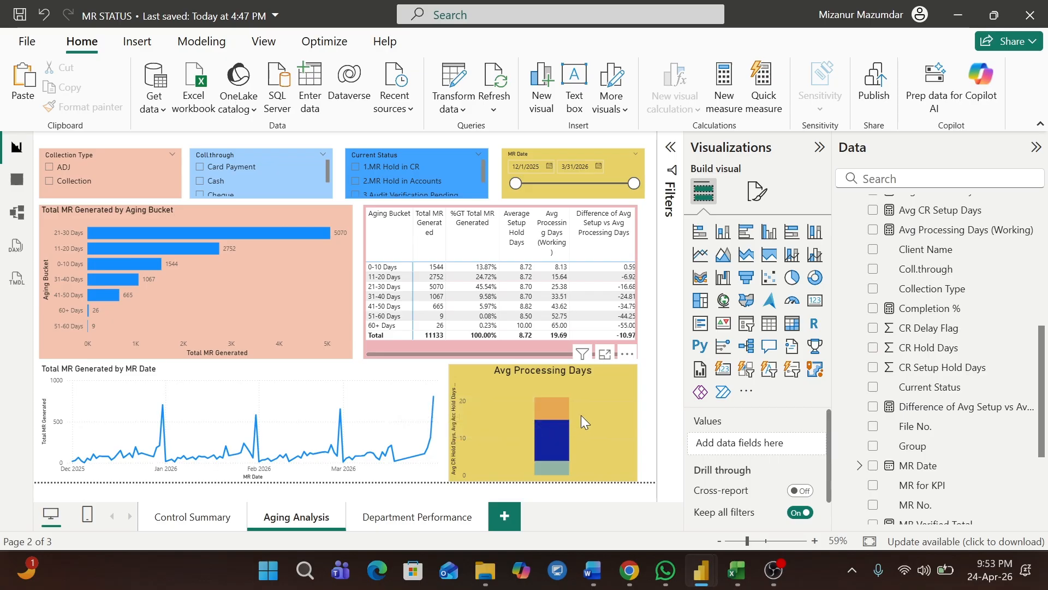
{"action": "left_click", "coordinate": [555, 437]}
{"action": "left_click", "coordinate": [556, 436]}
{"action": "left_click", "coordinate": [556, 437]}
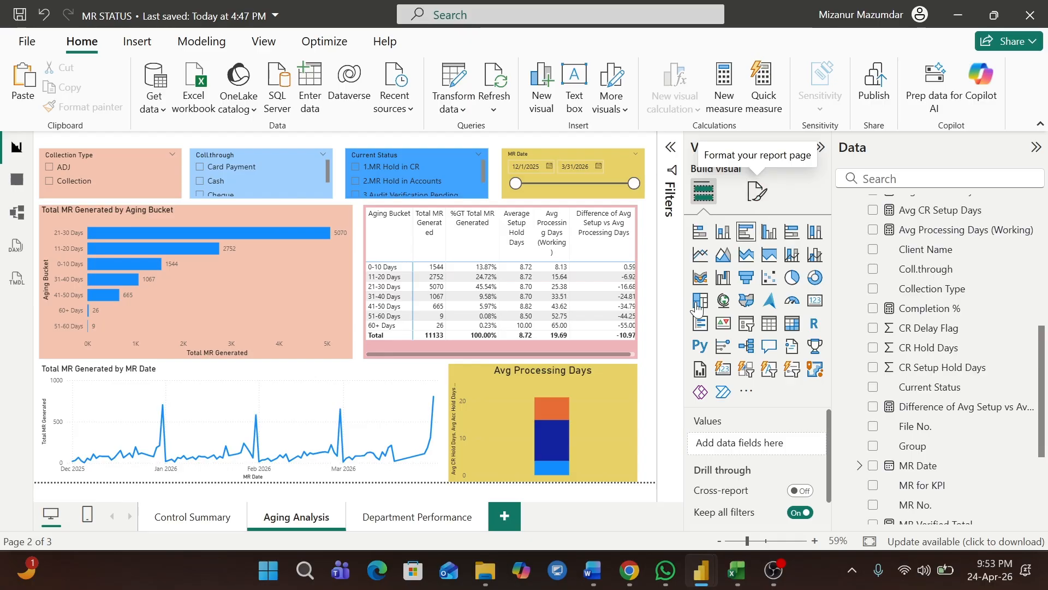
Turn on data labels for the Avg Processing Days stacked column chart.
{"action": "left_click", "coordinate": [636, 414]}
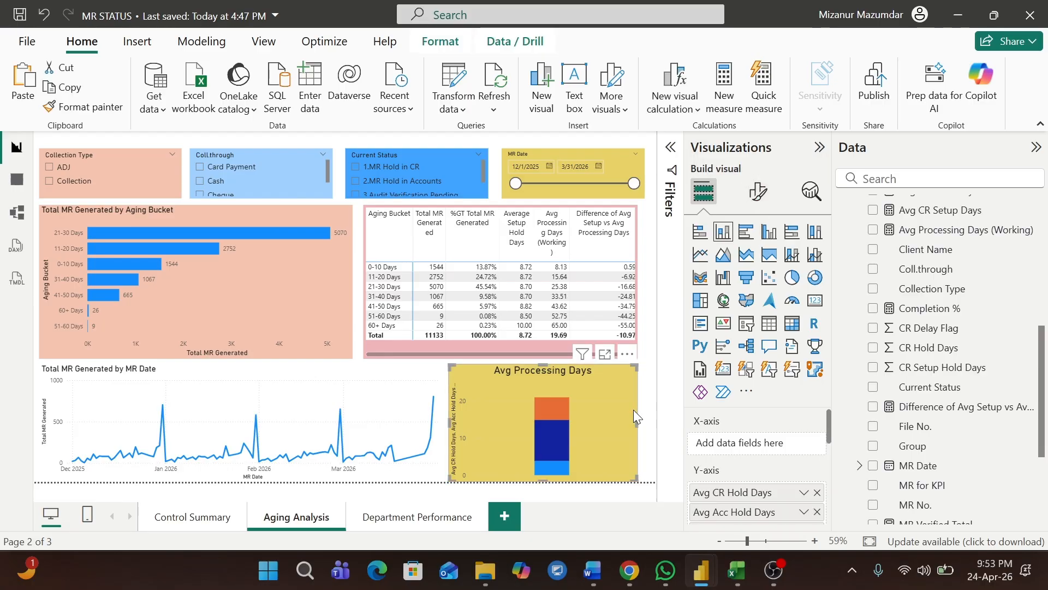
{"action": "left_click", "coordinate": [760, 194]}
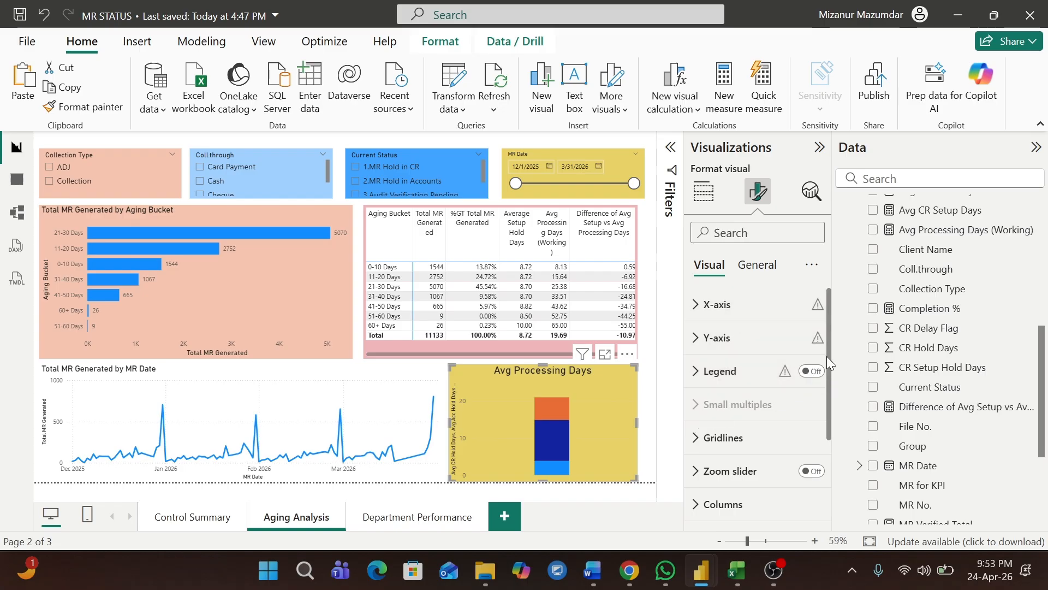
{"action": "left_click_drag", "start_coordinate": [827, 349], "coordinate": [812, 460]}
{"action": "left_click", "coordinate": [812, 442]}
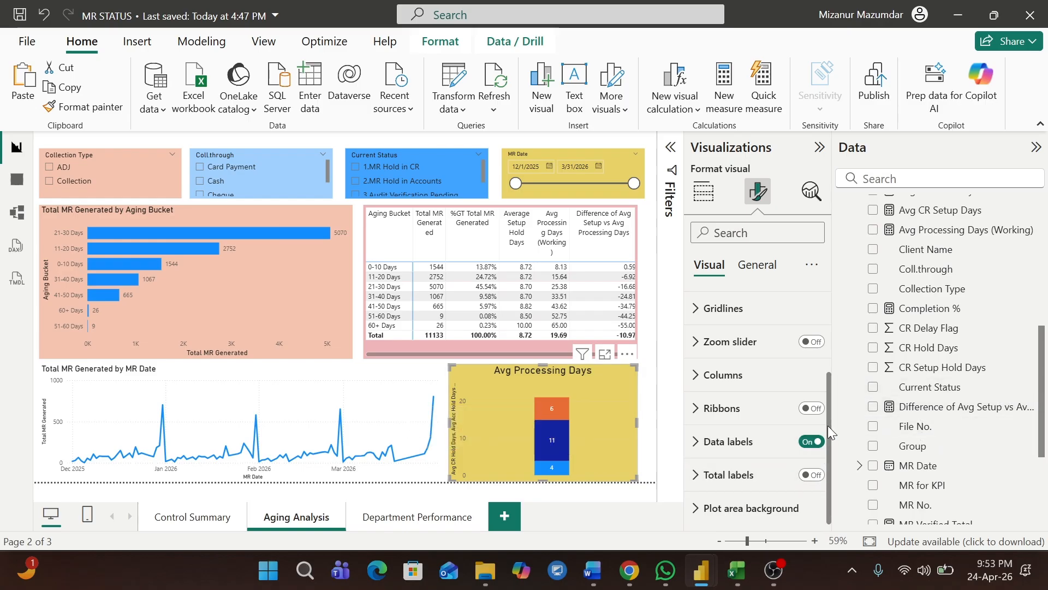
Format the Avg Processing Days data label values with Auto display units and 2 decimal places.
{"action": "left_click", "coordinate": [696, 452]}
{"action": "left_click_drag", "start_coordinate": [827, 361], "coordinate": [821, 443]}
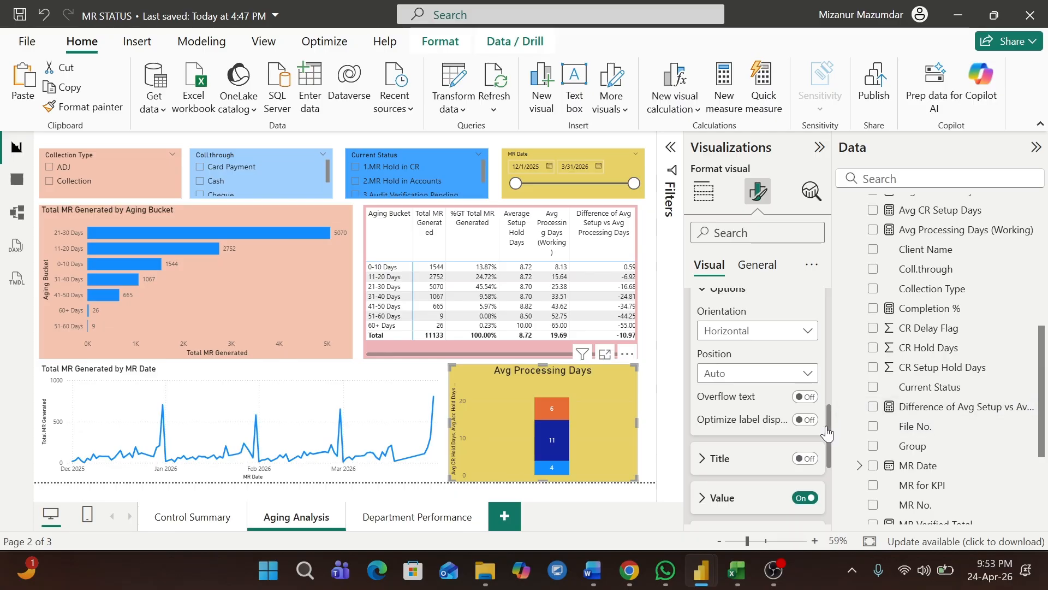
{"action": "left_click_drag", "start_coordinate": [829, 425], "coordinate": [814, 448]}
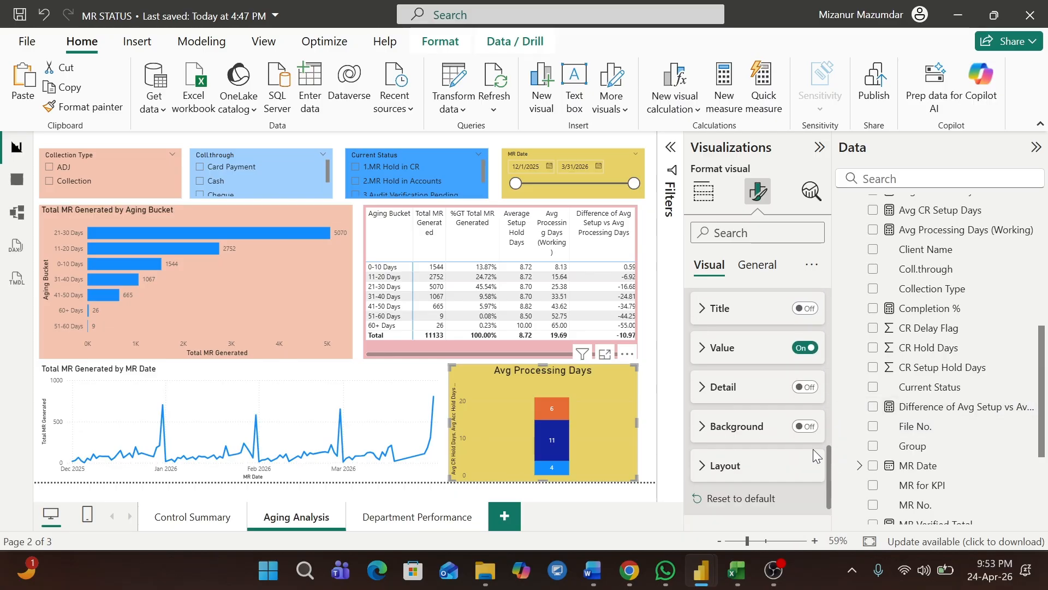
{"action": "left_click", "coordinate": [703, 355]}
{"action": "left_click_drag", "start_coordinate": [828, 404], "coordinate": [831, 424]}
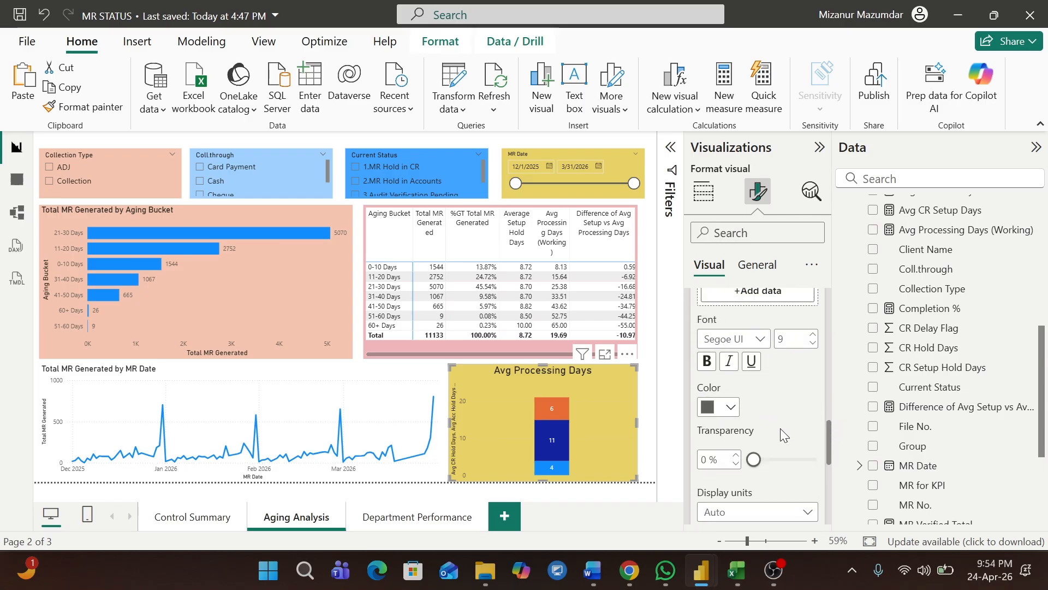
{"action": "left_click_drag", "start_coordinate": [828, 438], "coordinate": [823, 457]}
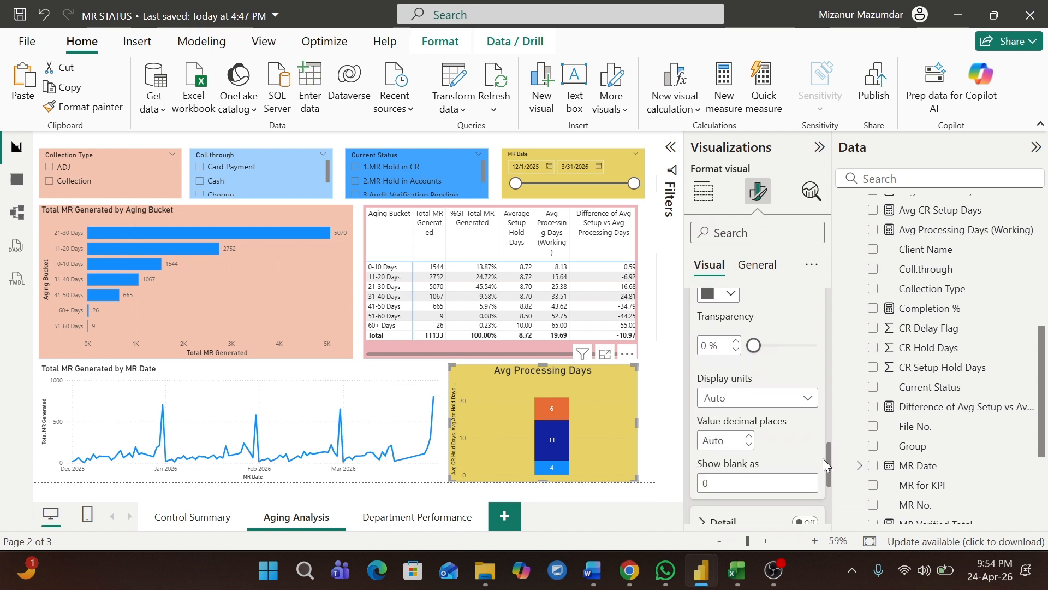
{"action": "left_click", "coordinate": [808, 404]}
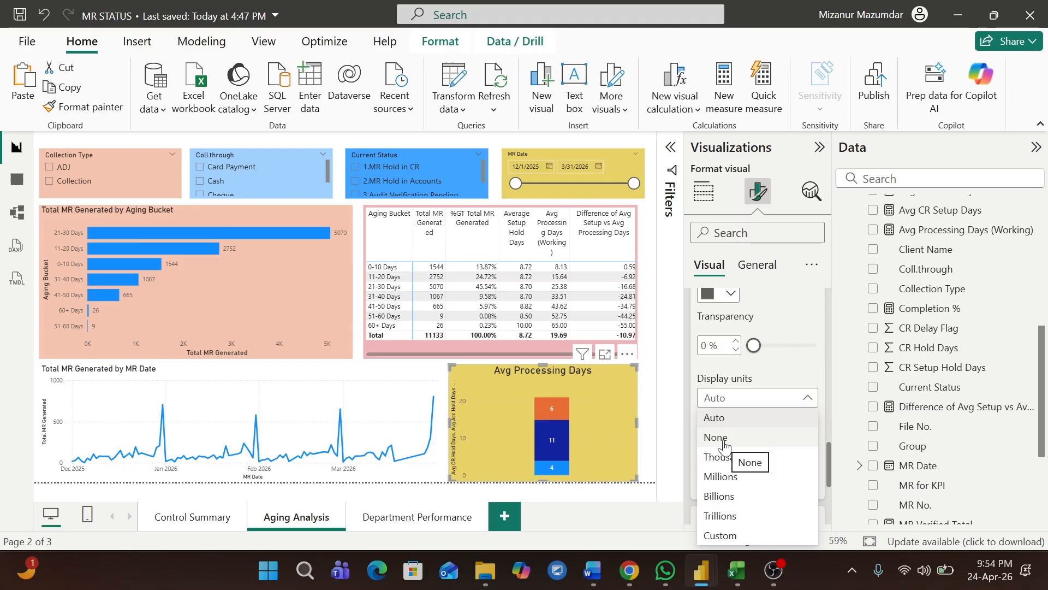
{"action": "key", "text": "Escape"}
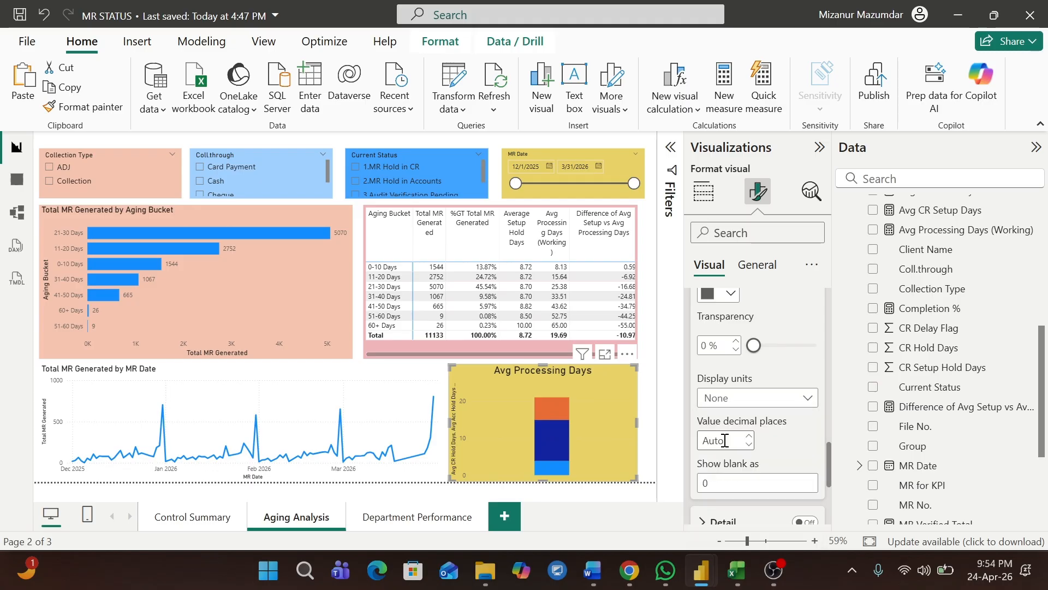
{"action": "left_click", "coordinate": [807, 404]}
{"action": "left_click", "coordinate": [726, 419]}
{"action": "left_click", "coordinate": [752, 445]}
{"action": "left_click", "coordinate": [752, 445]}
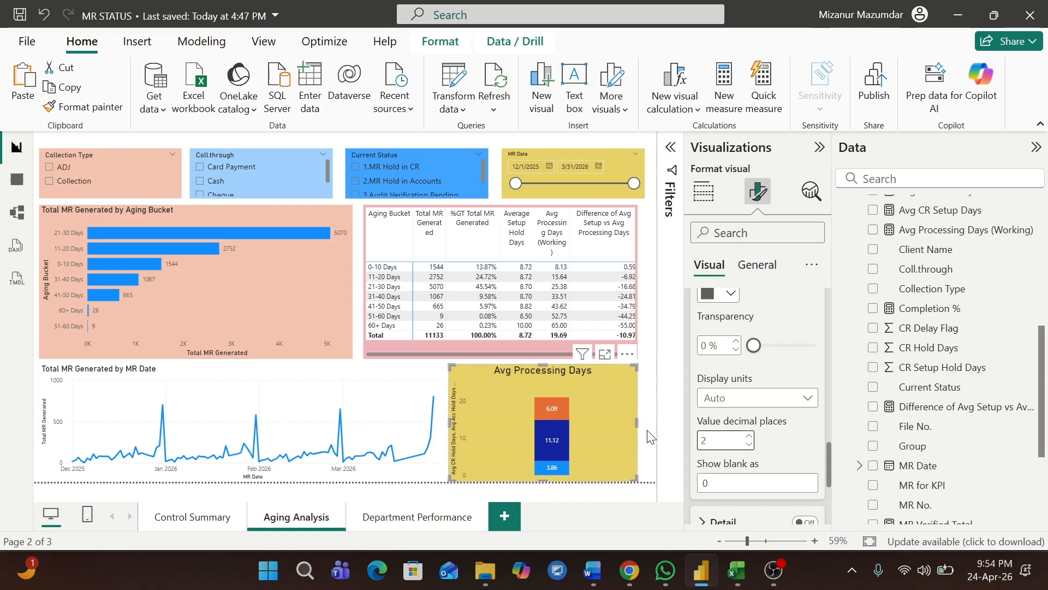
{"action": "left_click", "coordinate": [600, 412]}
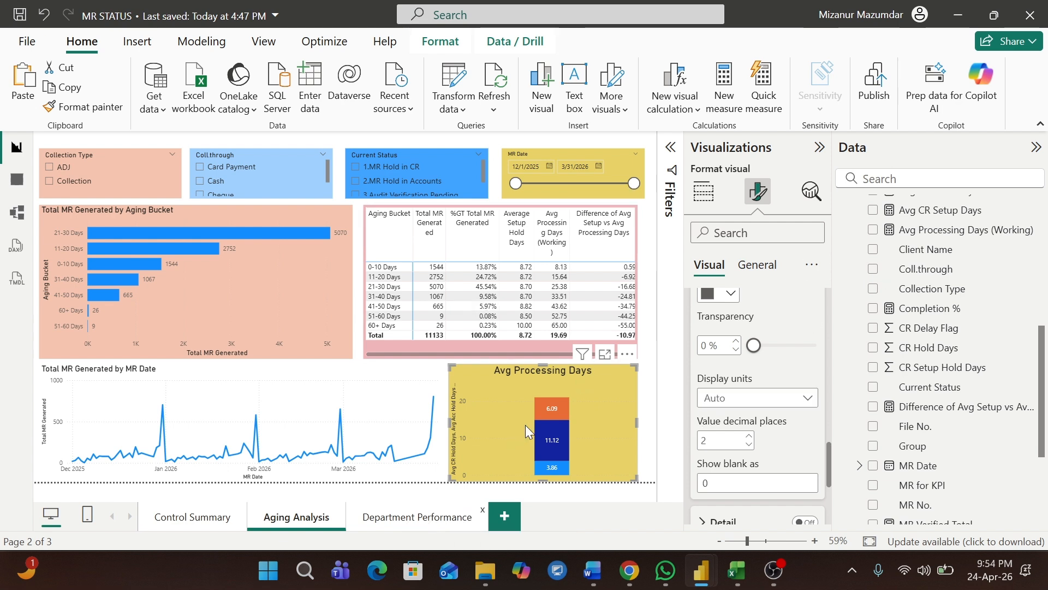
On the Department Performance page, narrow the overall Avg MR Hold Days card and move the CR, Accounts and Audit cards closer together.
{"action": "left_click", "coordinate": [417, 516]}
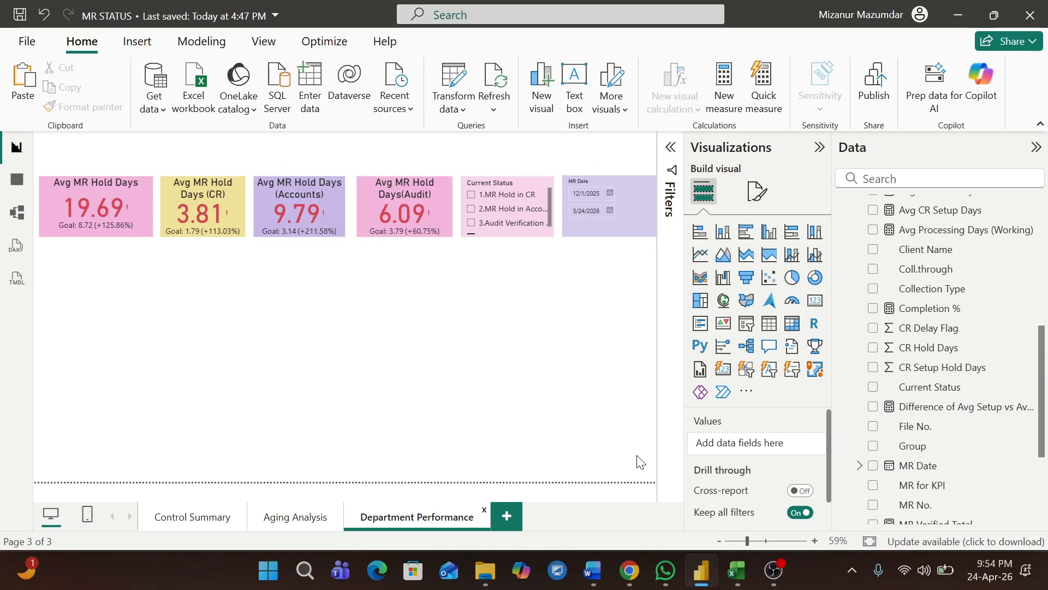
{"action": "left_click", "coordinate": [818, 147]}
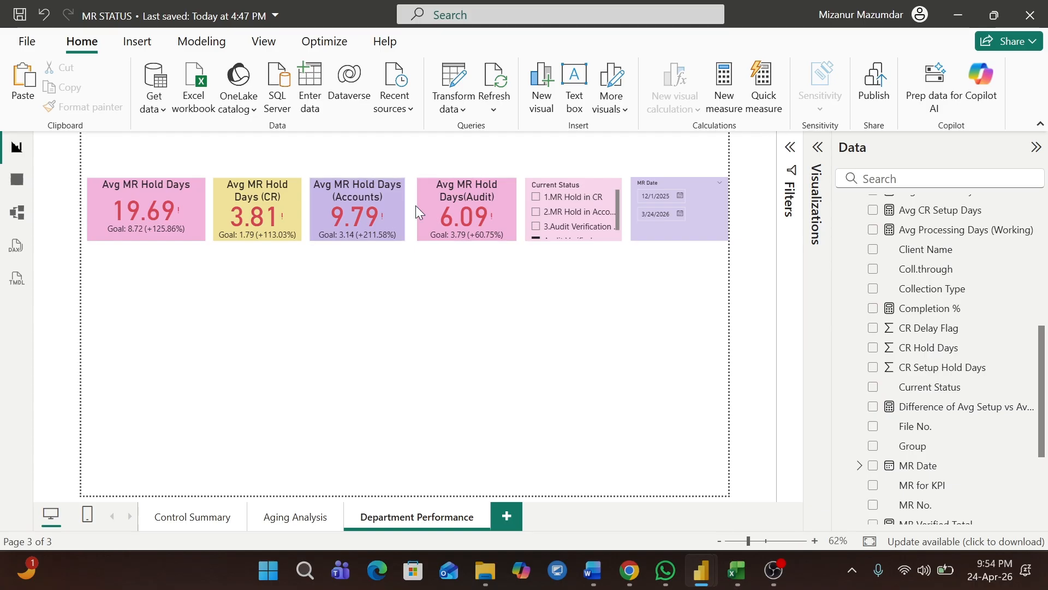
{"action": "left_click", "coordinate": [192, 205]}
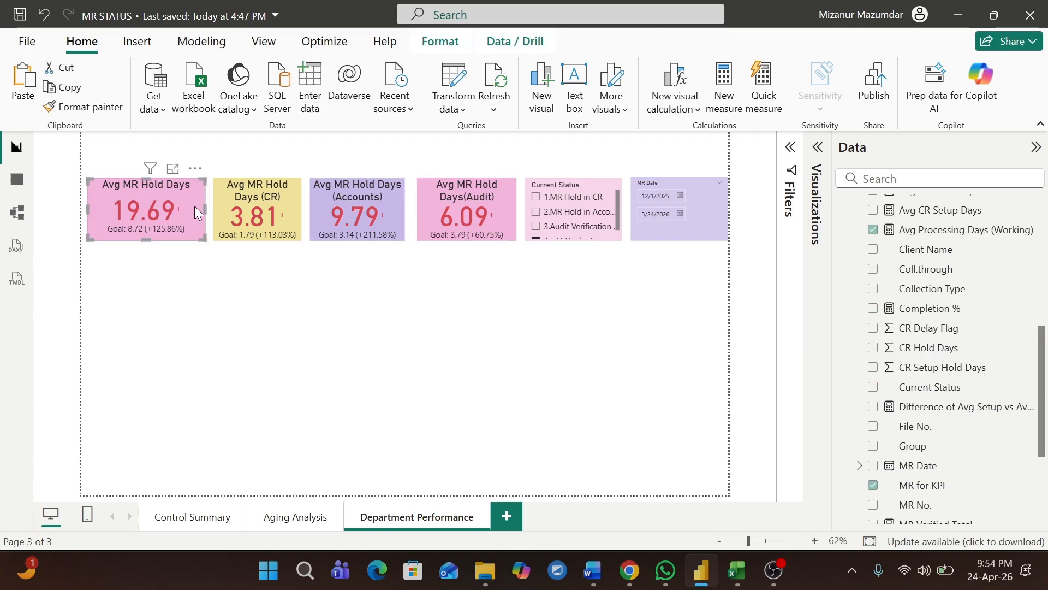
{"action": "left_click_drag", "start_coordinate": [194, 206], "coordinate": [205, 199]}
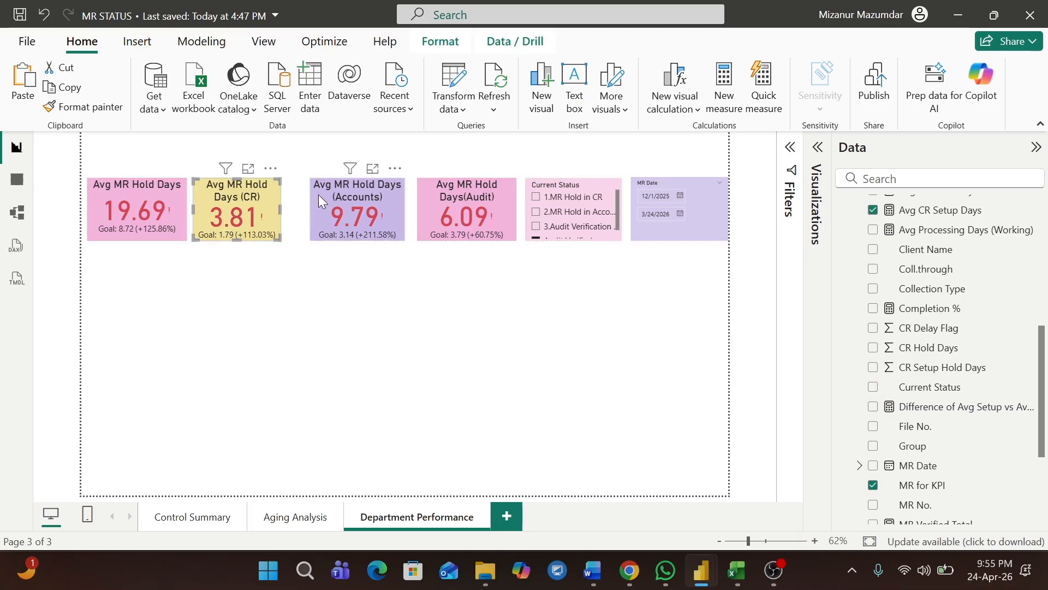
{"action": "left_click_drag", "start_coordinate": [318, 195], "coordinate": [296, 194]}
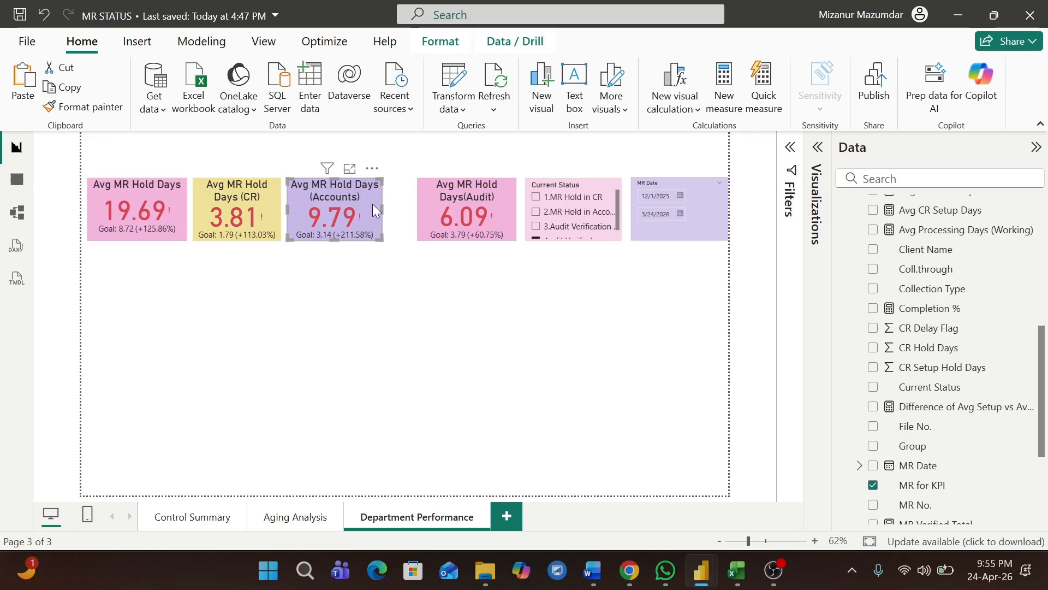
{"action": "left_click_drag", "start_coordinate": [428, 205], "coordinate": [404, 204]}
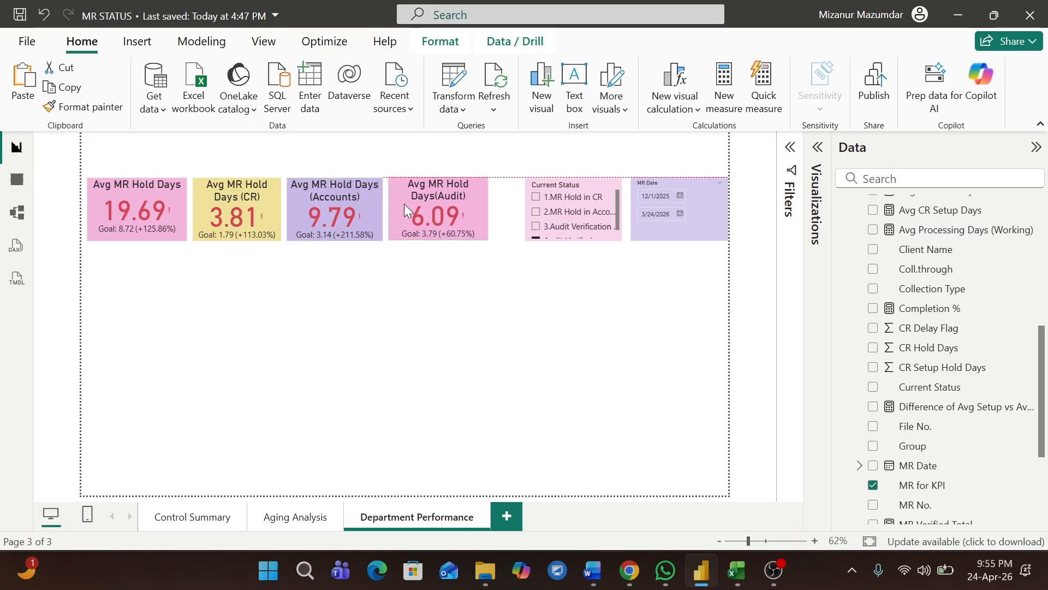
Move the Current Status and MR Date slicers up against the Audit card and narrow the MR Date slicer.
{"action": "left_click_drag", "start_coordinate": [527, 194], "coordinate": [499, 189]}
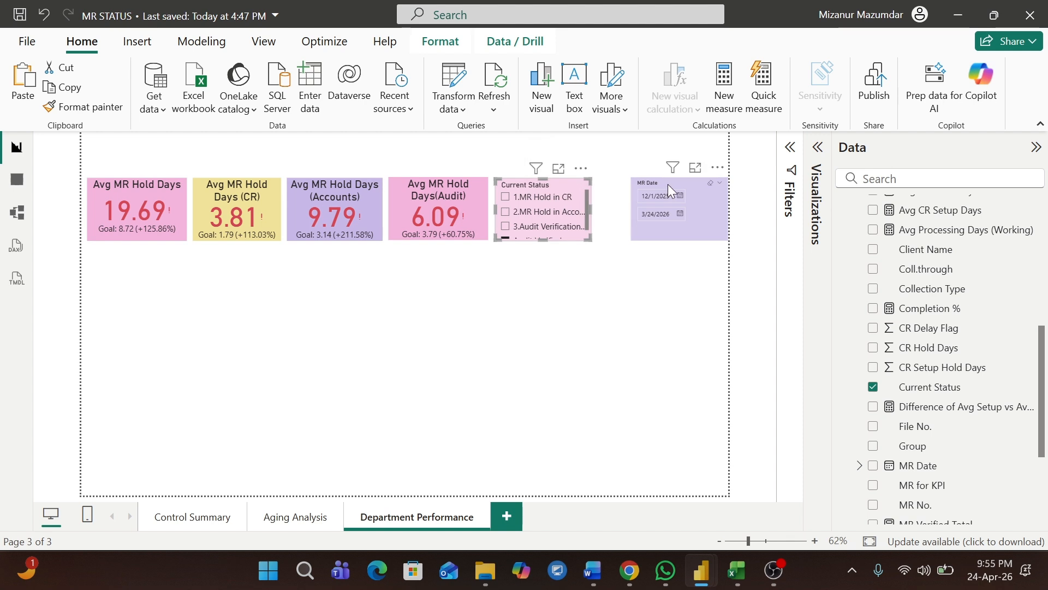
{"action": "left_click_drag", "start_coordinate": [654, 190], "coordinate": [623, 190]}
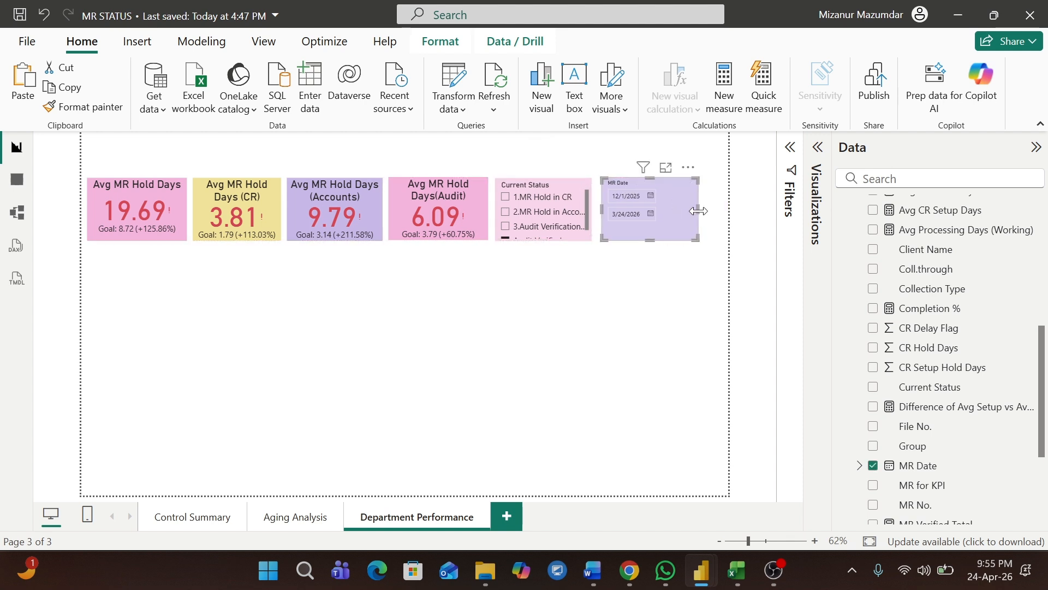
{"action": "left_click_drag", "start_coordinate": [695, 212], "coordinate": [669, 208]}
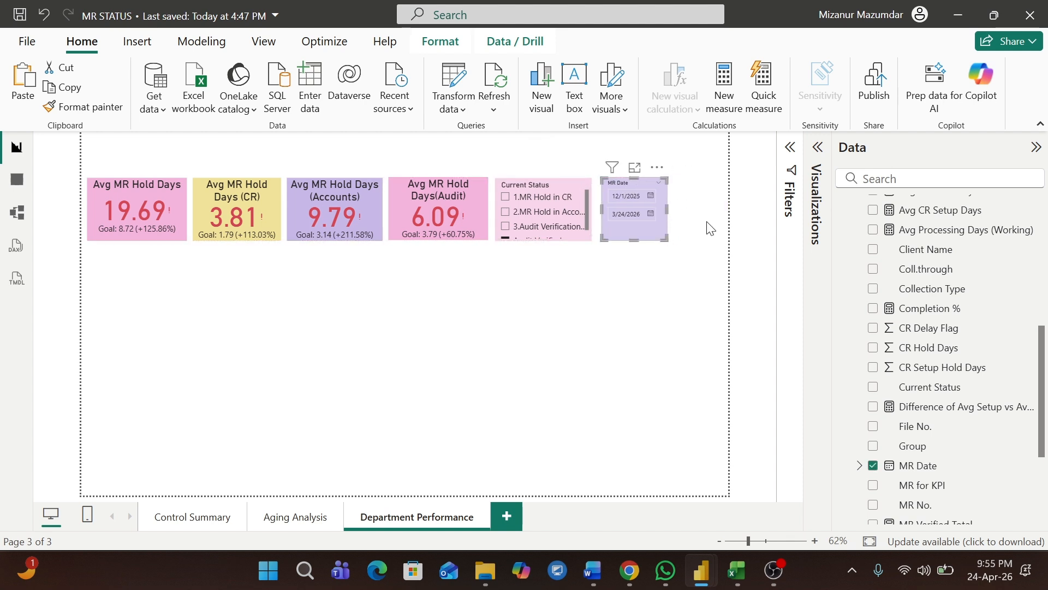
{"action": "left_click", "coordinate": [646, 298]}
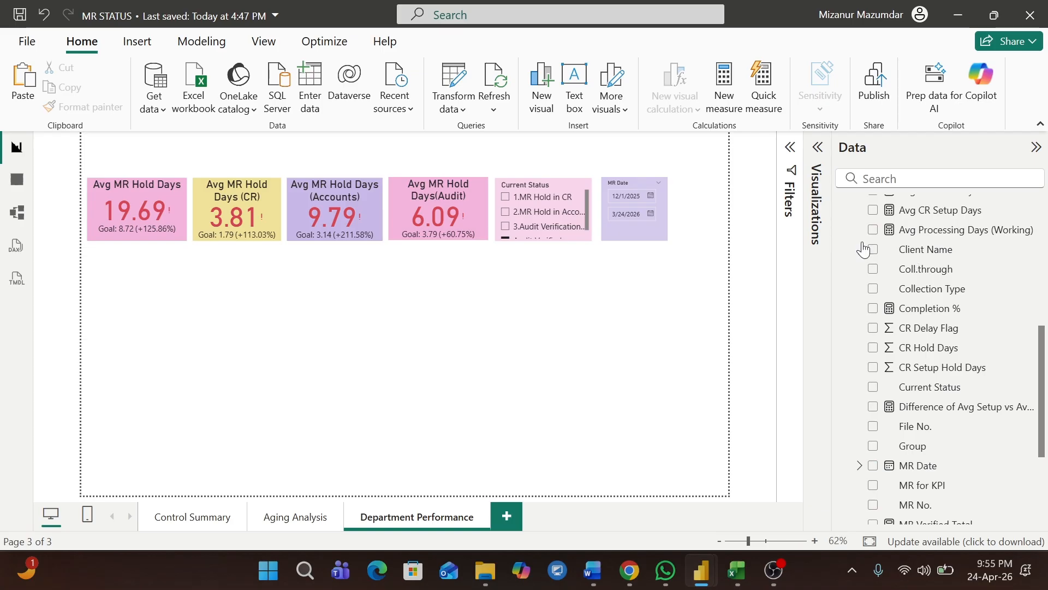
Add a slicer for Coll.through below the KPI cards and narrow it.
{"action": "left_click", "coordinate": [818, 148]}
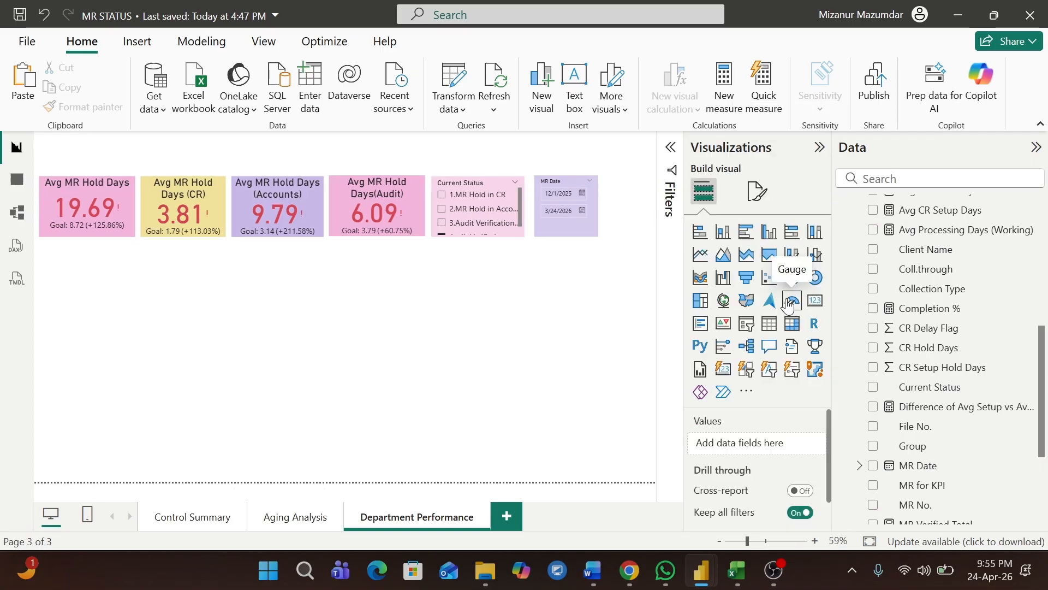
{"action": "left_click", "coordinate": [736, 326]}
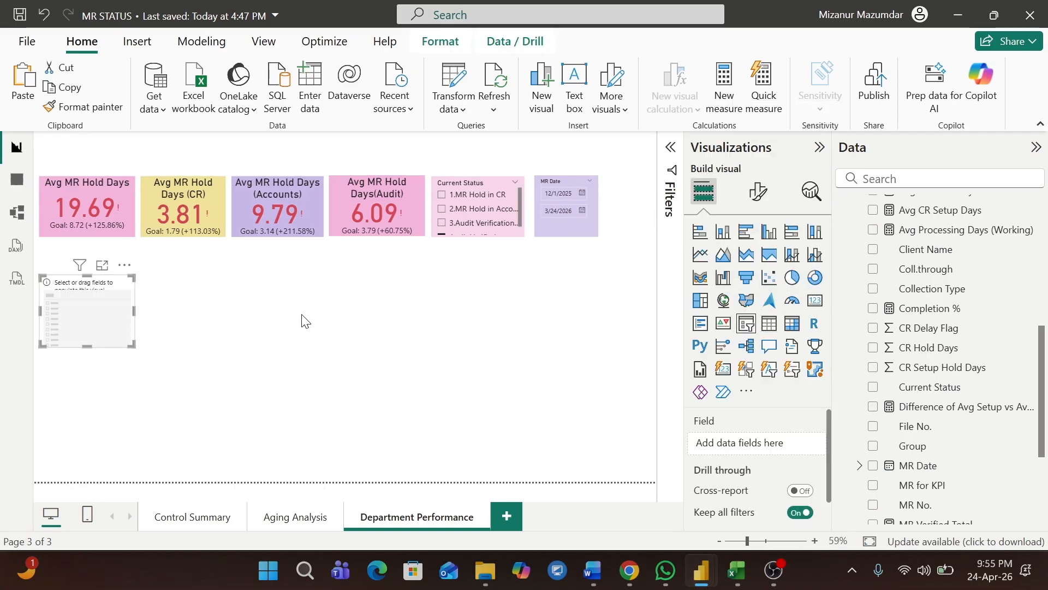
{"action": "left_click", "coordinate": [874, 270]}
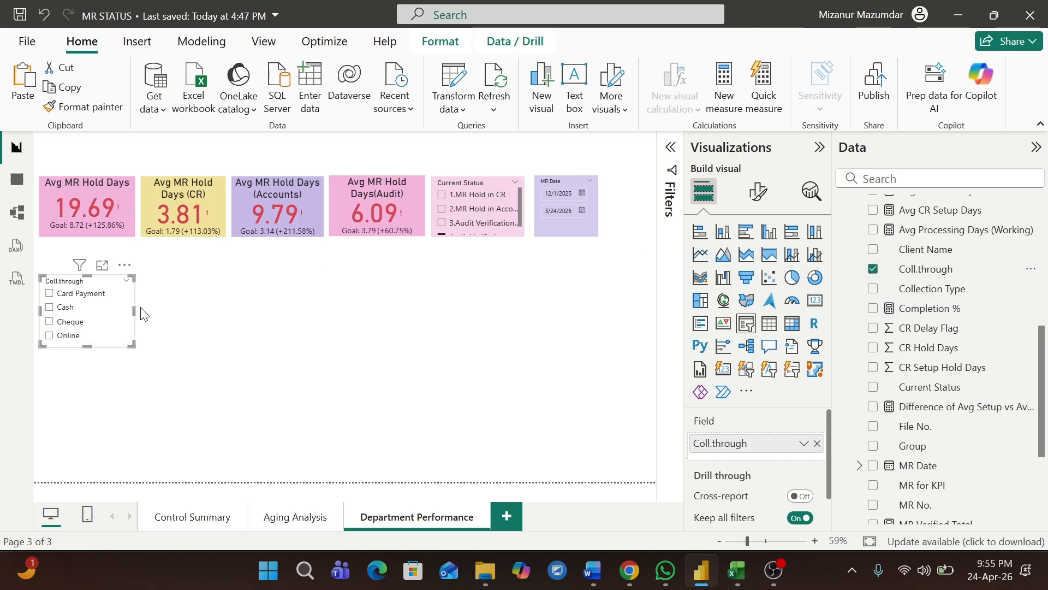
{"action": "left_click_drag", "start_coordinate": [134, 308], "coordinate": [107, 309]}
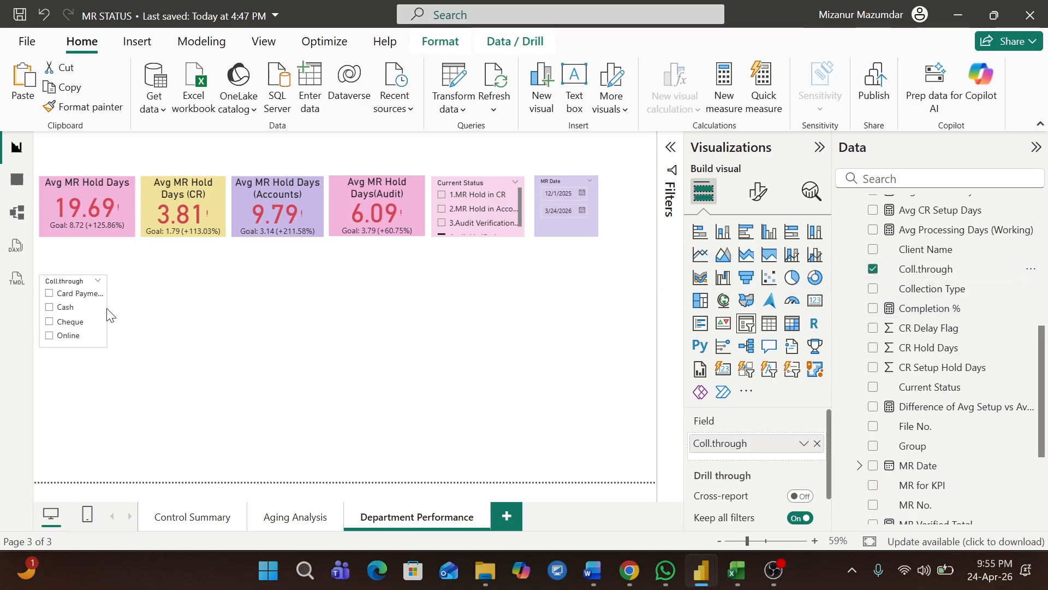
Fill the Coll.through slicer's background with light grey.
{"action": "left_click", "coordinate": [761, 206]}
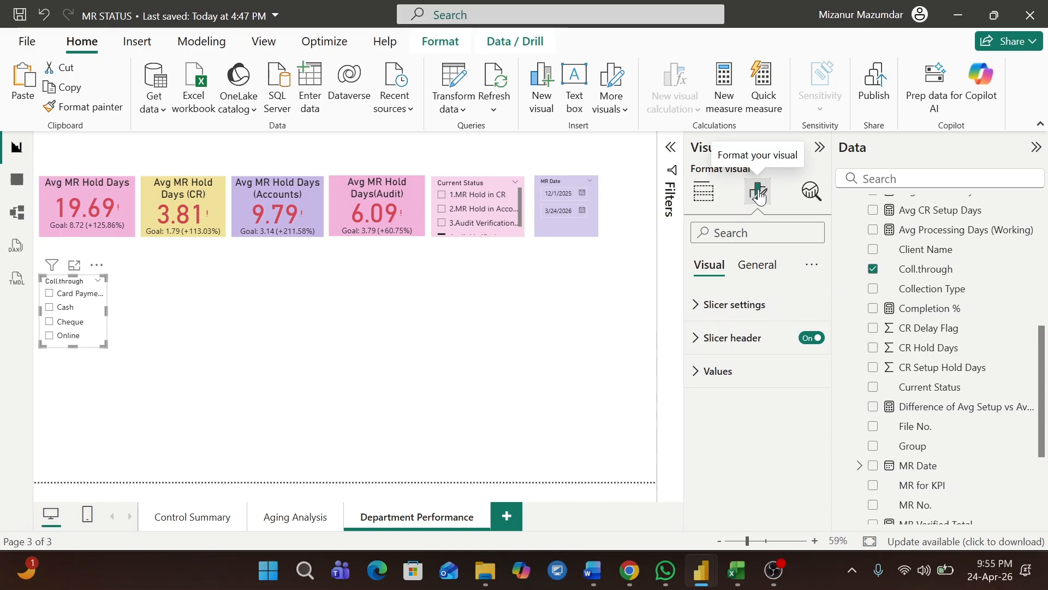
{"action": "left_click", "coordinate": [756, 272]}
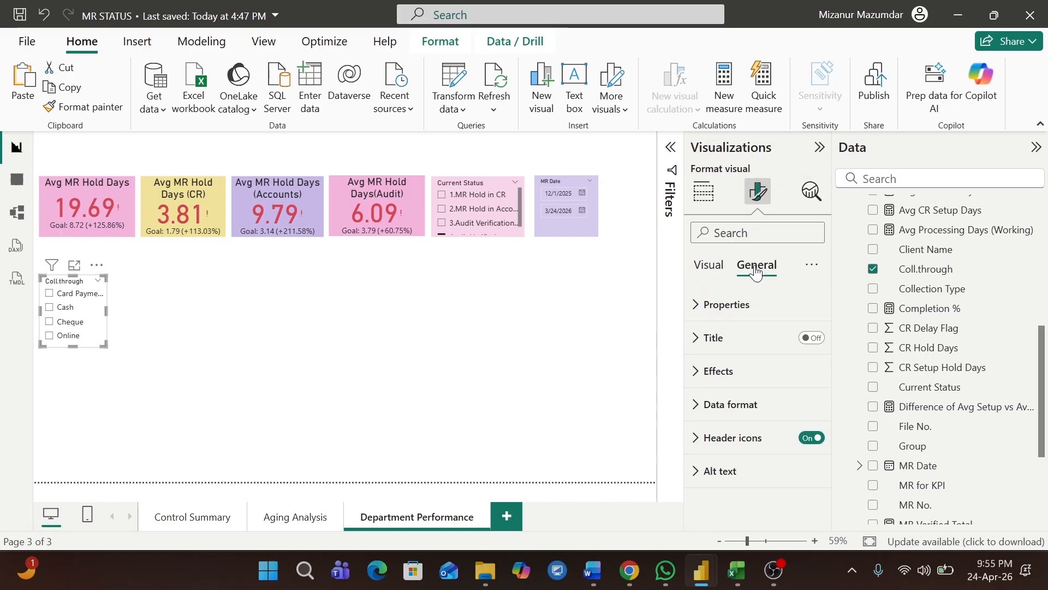
{"action": "left_click", "coordinate": [698, 371]}
{"action": "left_click", "coordinate": [721, 452]}
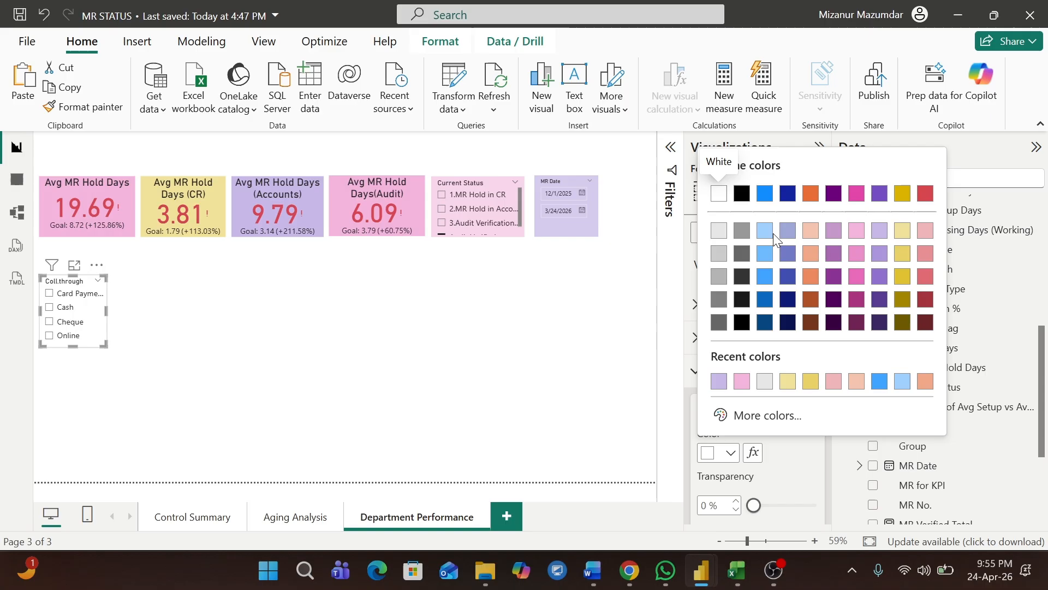
{"action": "left_click", "coordinate": [719, 252]}
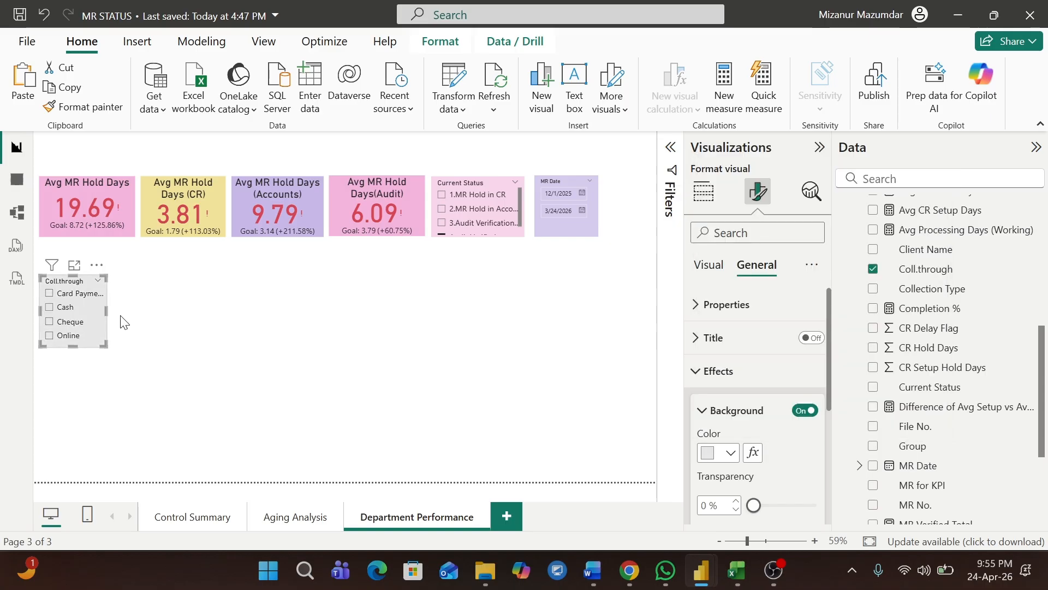
Narrow the Coll.through slicer and place it beside the MR Date slicer at the end of the KPI row.
{"action": "left_click_drag", "start_coordinate": [106, 310], "coordinate": [100, 309]}
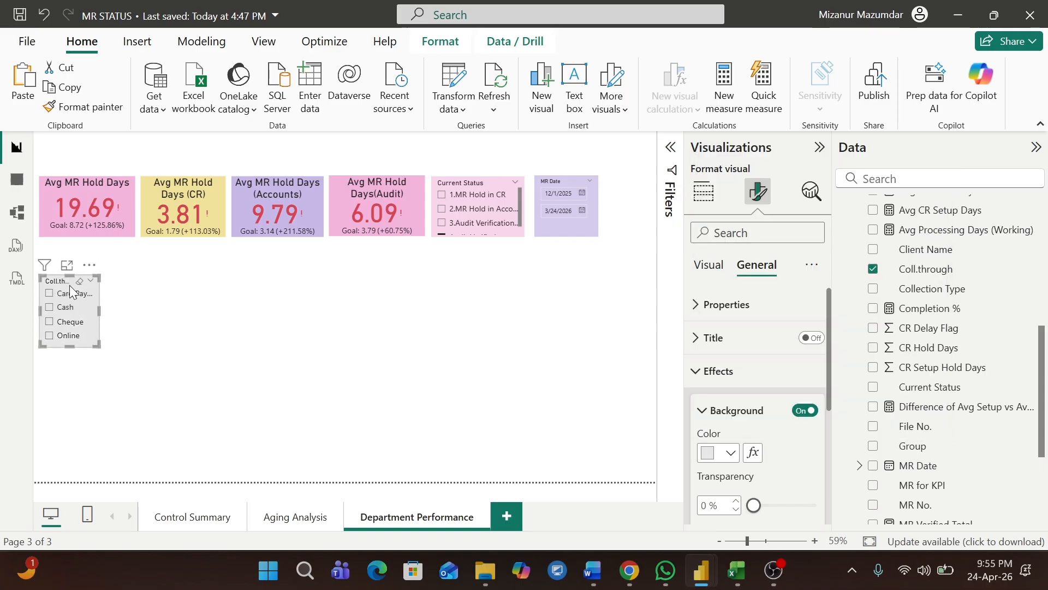
{"action": "left_click_drag", "start_coordinate": [84, 273], "coordinate": [649, 172]}
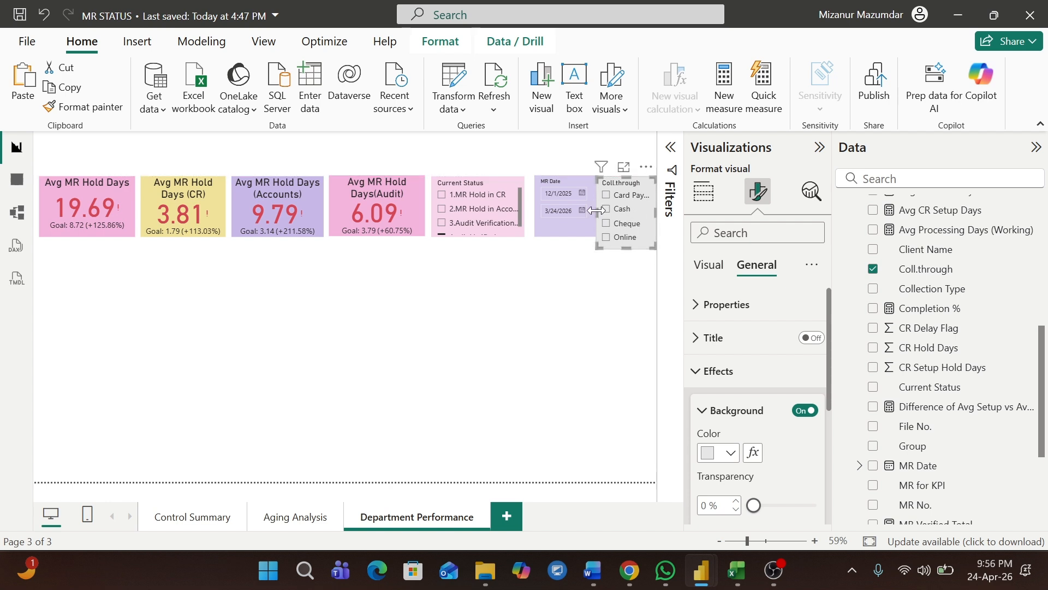
{"action": "left_click_drag", "start_coordinate": [596, 210], "coordinate": [606, 208]}
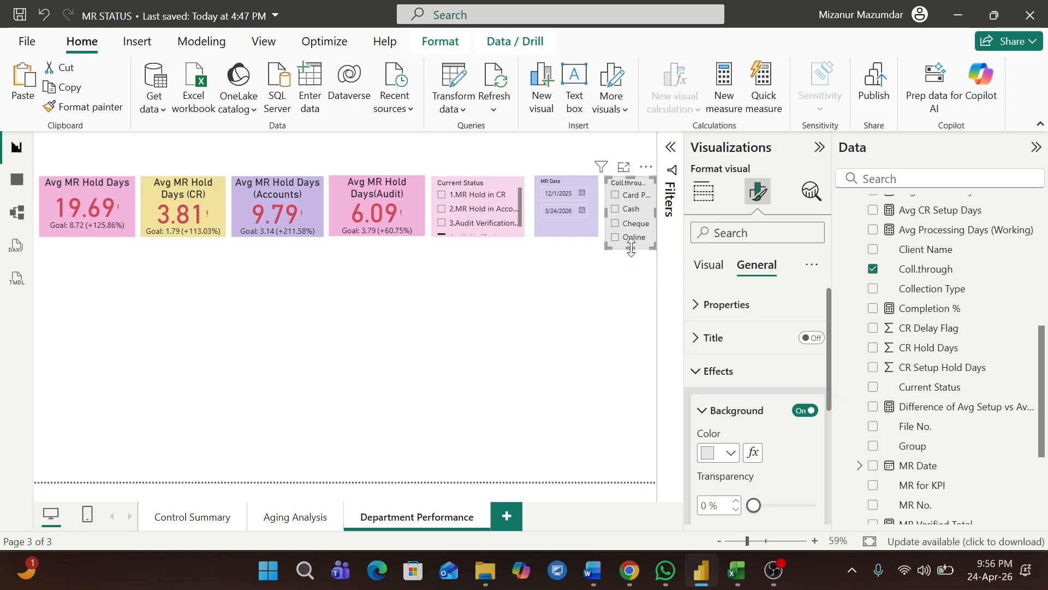
Switch to the Monthly Collection report and MR Status file and look through its data fields for the measures behind its Department Performance page.
{"action": "key", "text": "alt+Tab"}
{"action": "key", "text": "alt+Tab"}
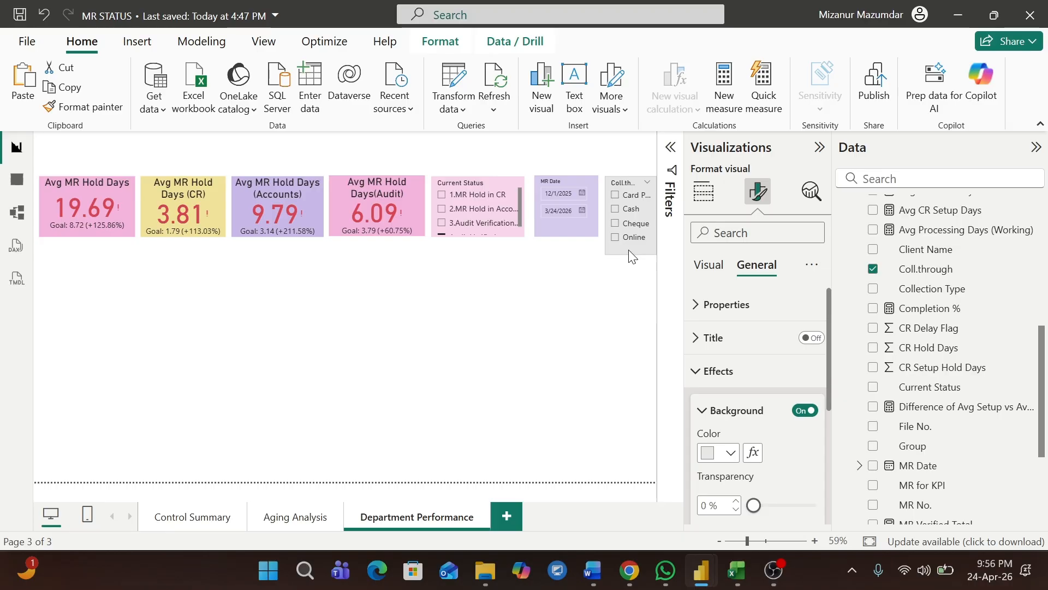
{"action": "key", "text": "alt+Tab"}
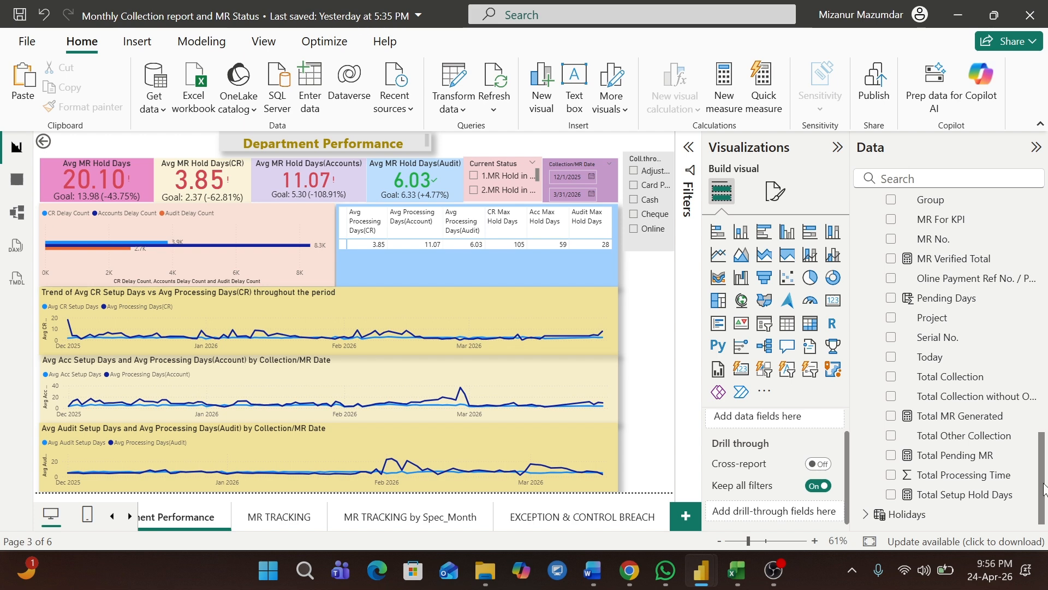
{"action": "left_click_drag", "start_coordinate": [1044, 445], "coordinate": [1044, 337]}
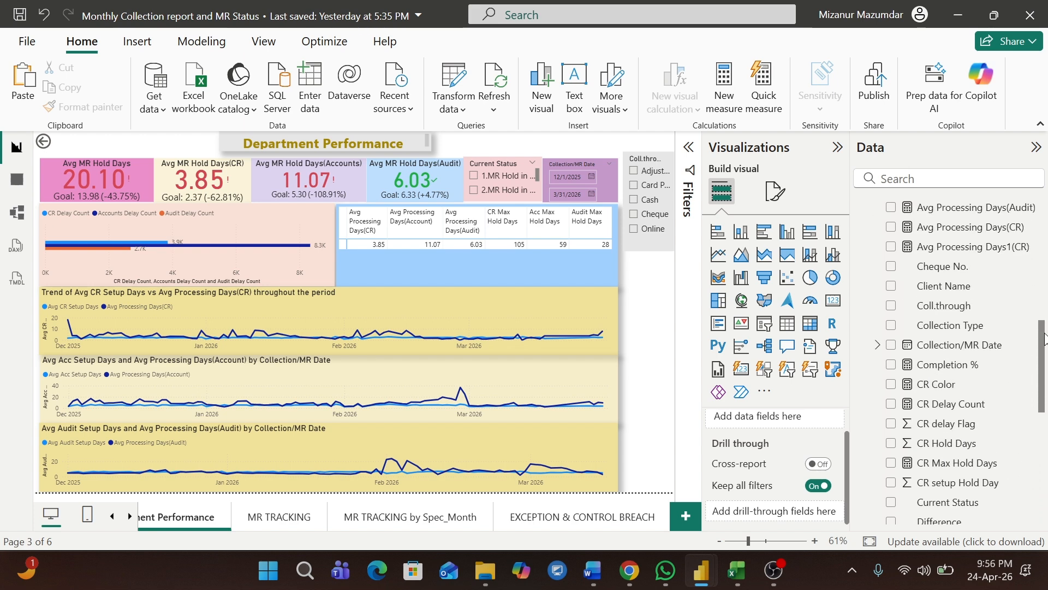
{"action": "scroll", "coordinate": [1021, 339], "scroll_direction": "up", "scroll_amount": 5}
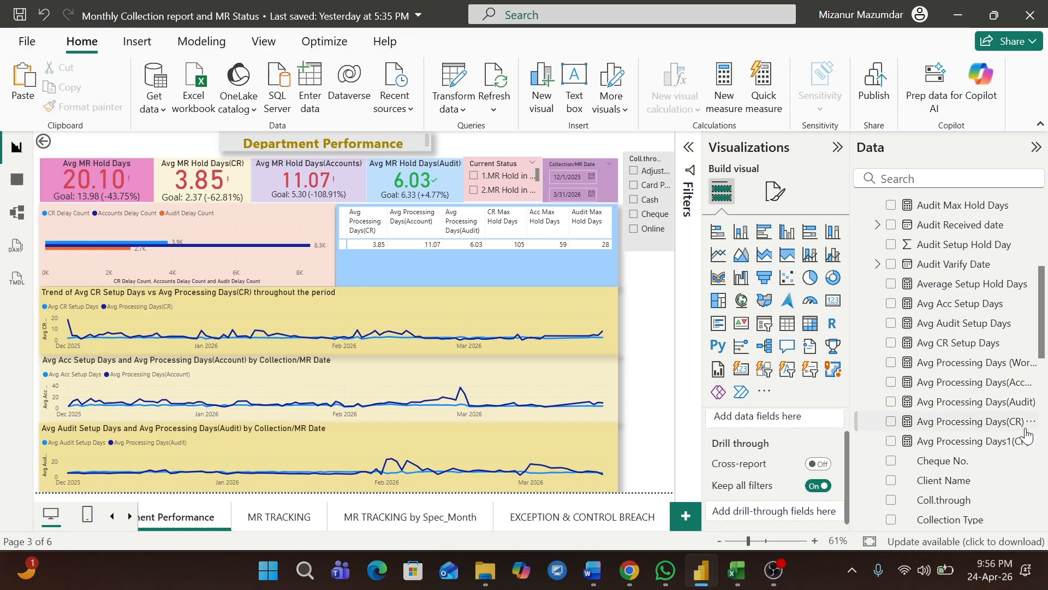
{"action": "scroll", "coordinate": [1026, 301], "scroll_direction": "up", "scroll_amount": 3}
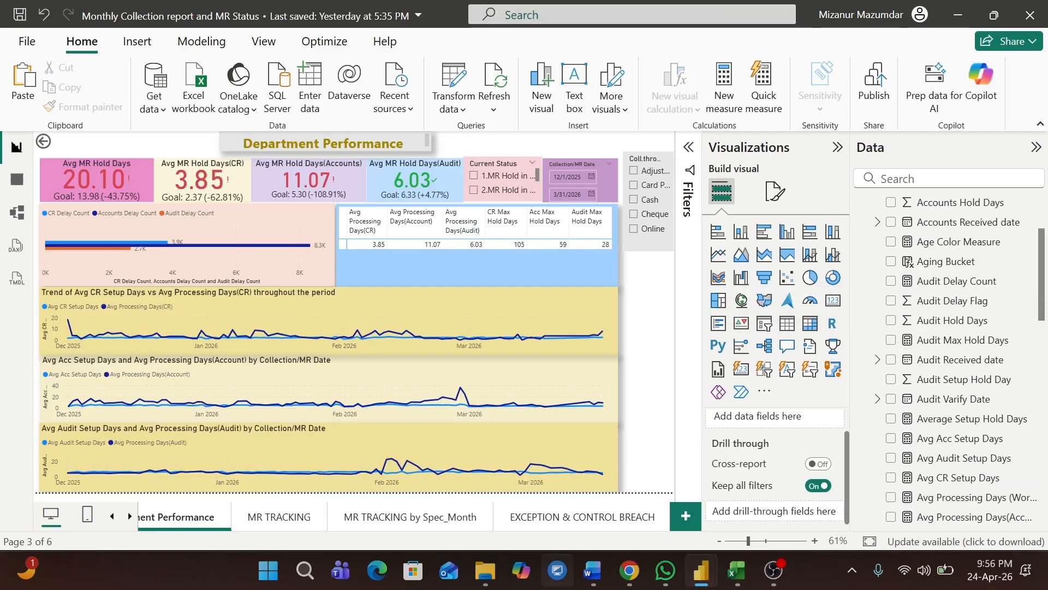
Switch to Creating Measure.docx in Word, copy the CR Delay Count formula from item 12, and return to Power BI.
{"action": "left_click", "coordinate": [592, 570]}
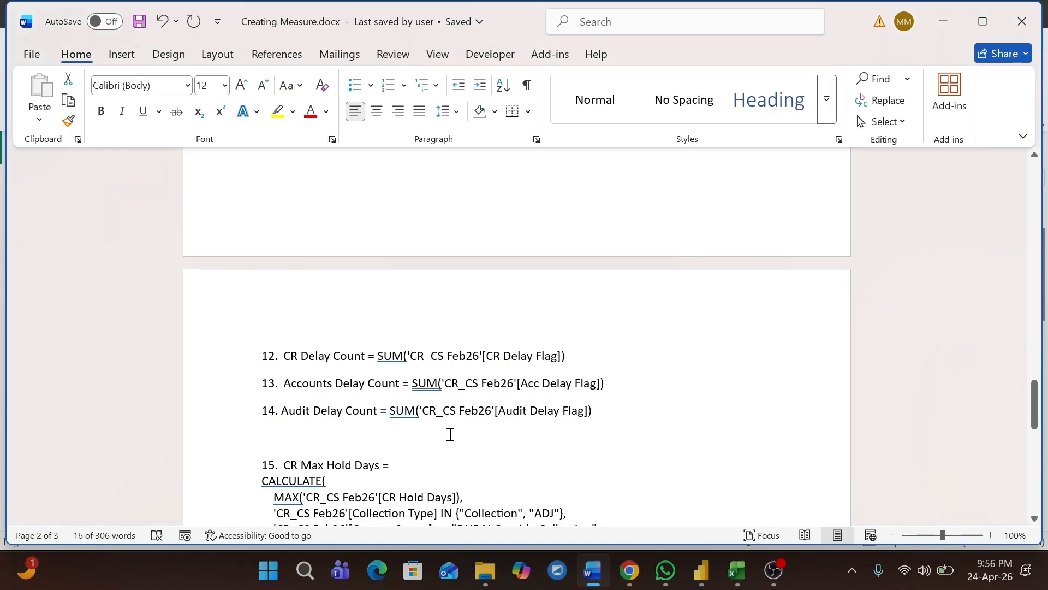
{"action": "left_click", "coordinate": [284, 356]}
{"action": "left_click", "coordinate": [571, 356], "text": "shift"}
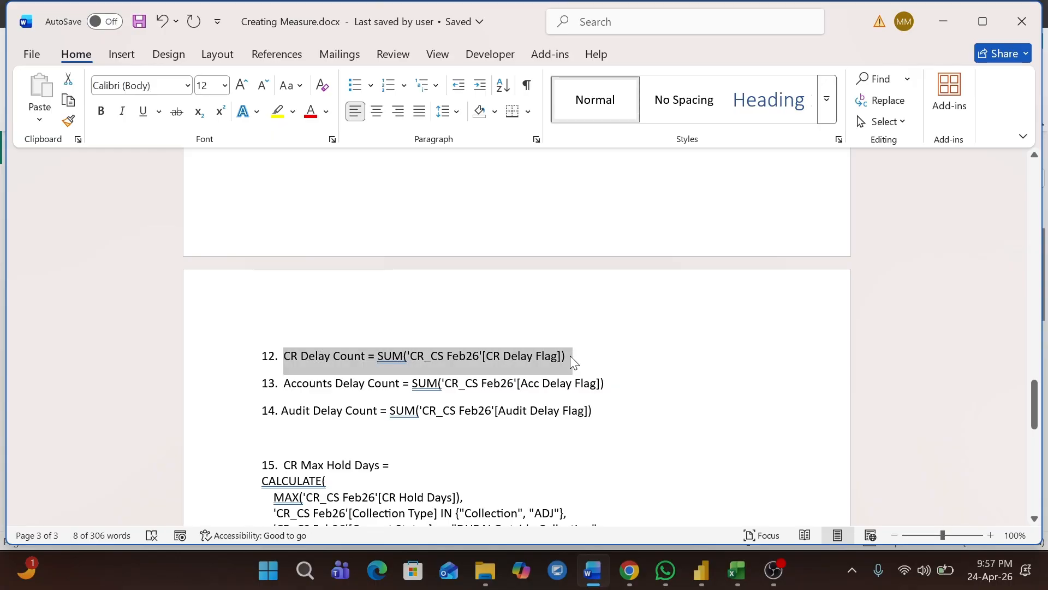
{"action": "key", "text": "ctrl+c"}
{"action": "key", "text": "alt+Tab"}
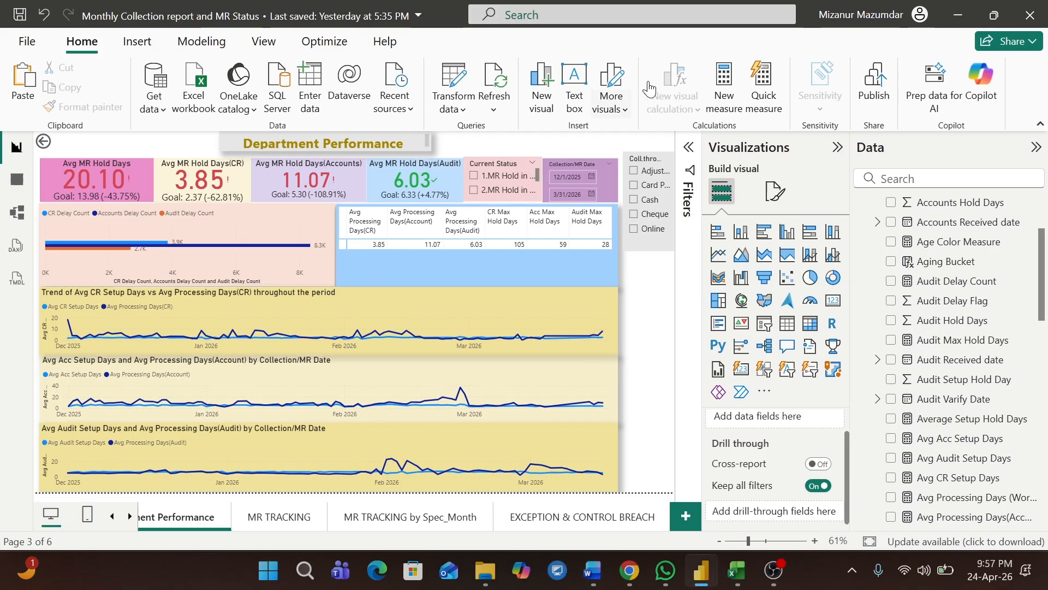
{"action": "left_click", "coordinate": [723, 80]}
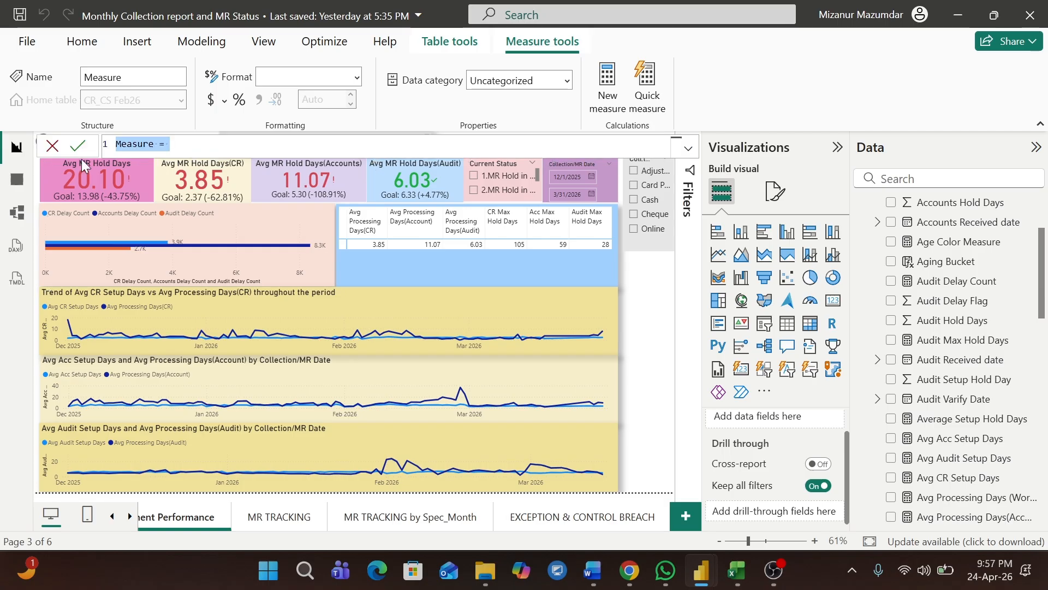
{"action": "key", "text": "alt+Tab"}
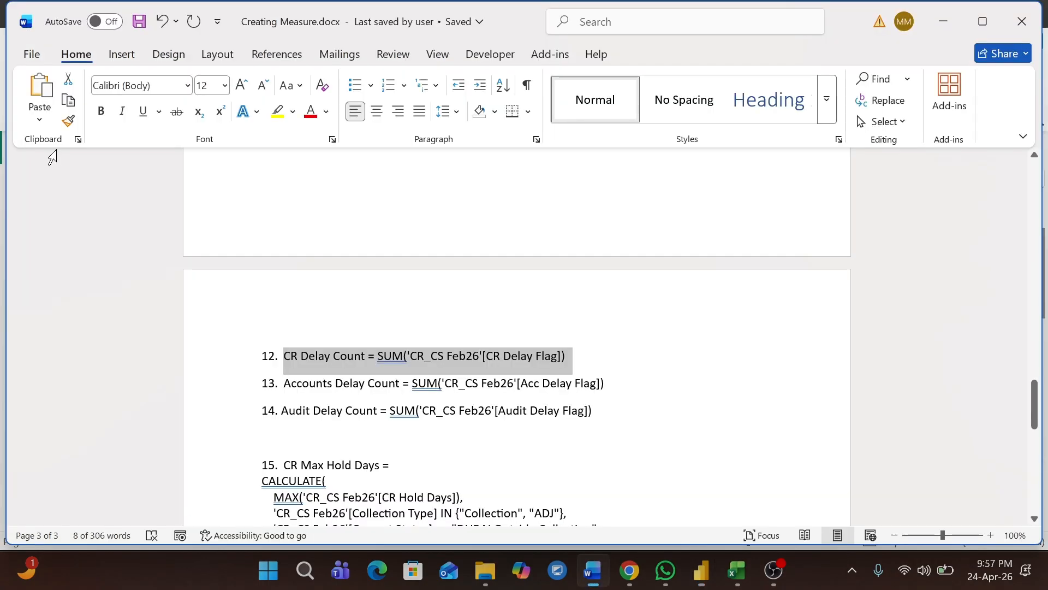
Switch to the MR STATUS report and create the measure CR Delay Count = SUM('Collection_Data'[CR Delay Flag]) from the copied formula.
{"action": "mouse_move", "coordinate": [699, 573]}
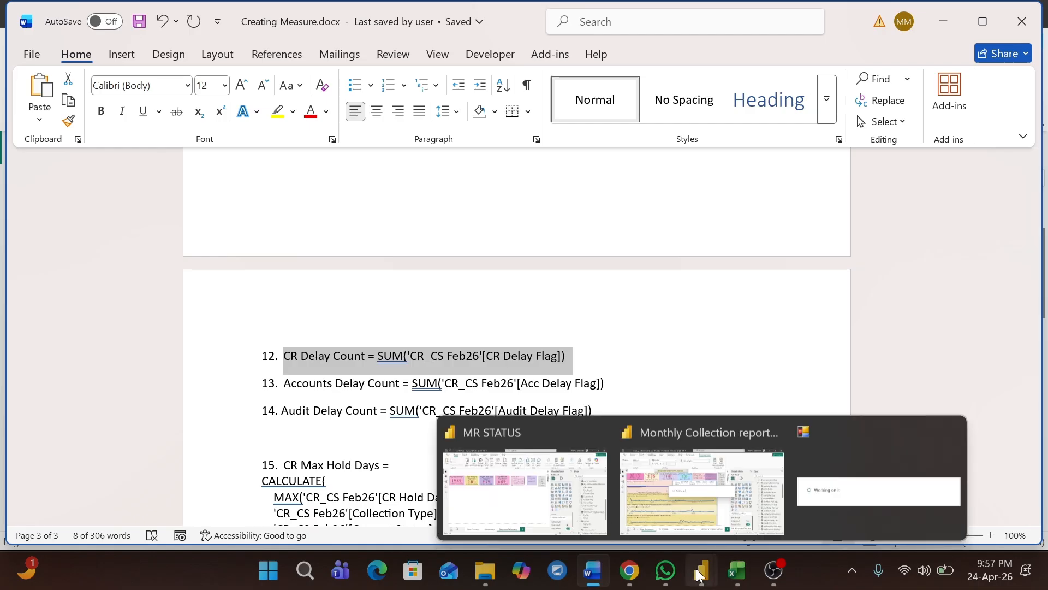
{"action": "left_click", "coordinate": [553, 443]}
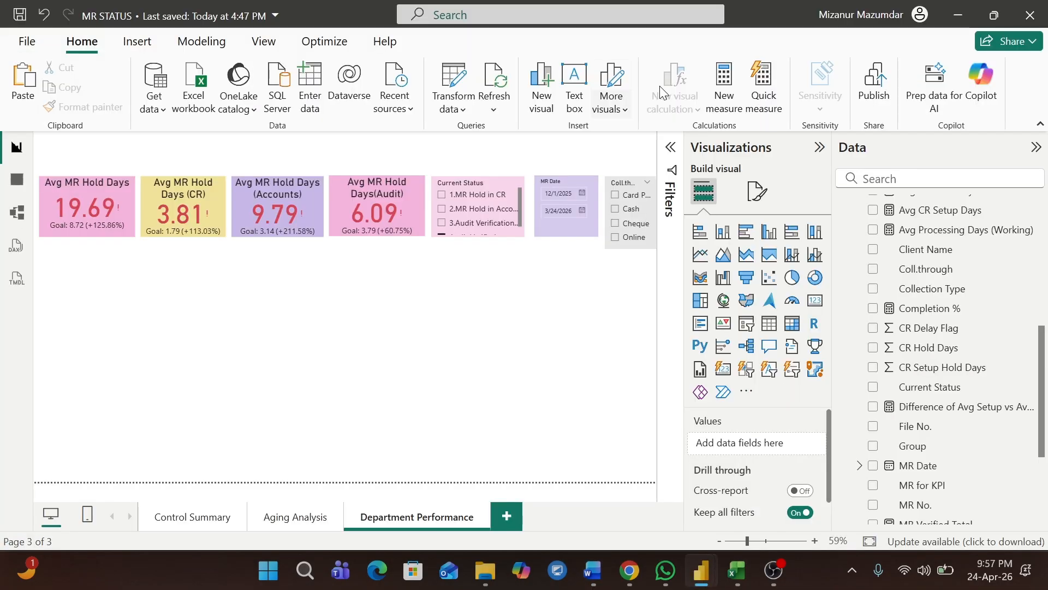
{"action": "left_click", "coordinate": [729, 93]}
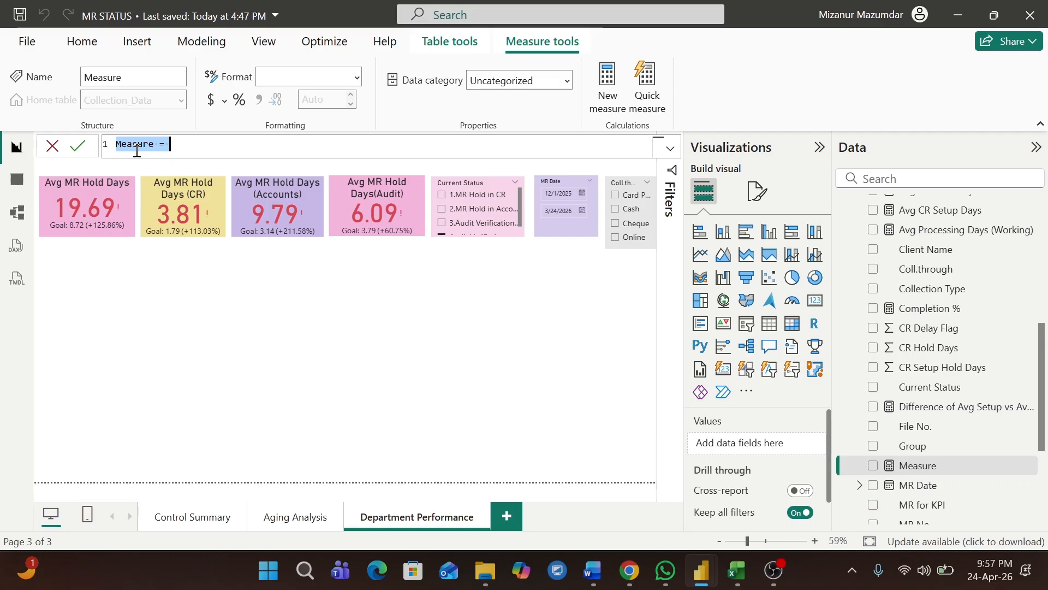
{"action": "key", "text": "ctrl+v"}
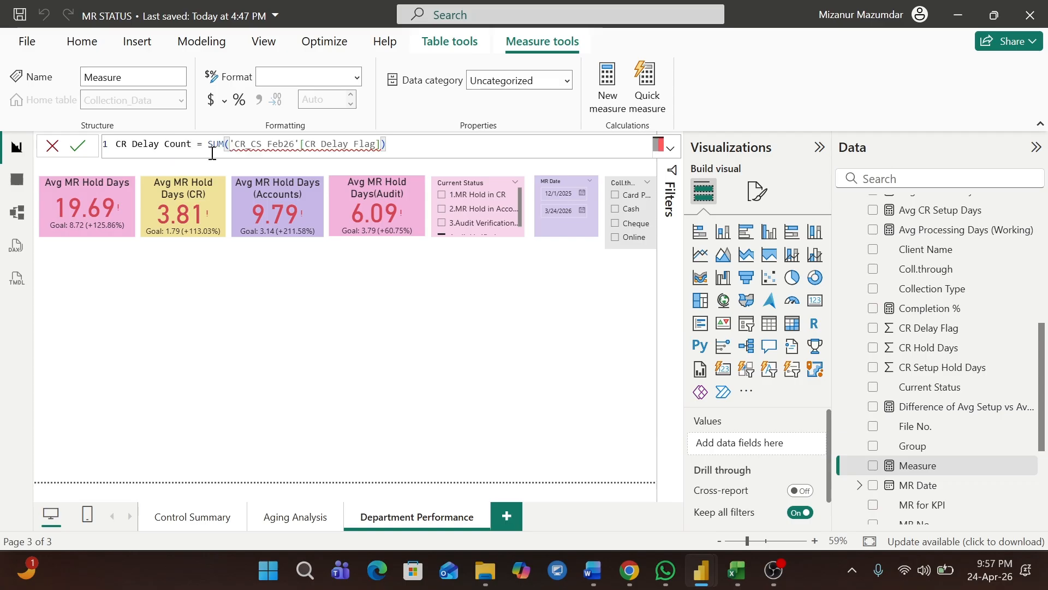
{"action": "left_click_drag", "start_coordinate": [234, 143], "coordinate": [298, 144]}
{"action": "key", "text": "BackSpace"}
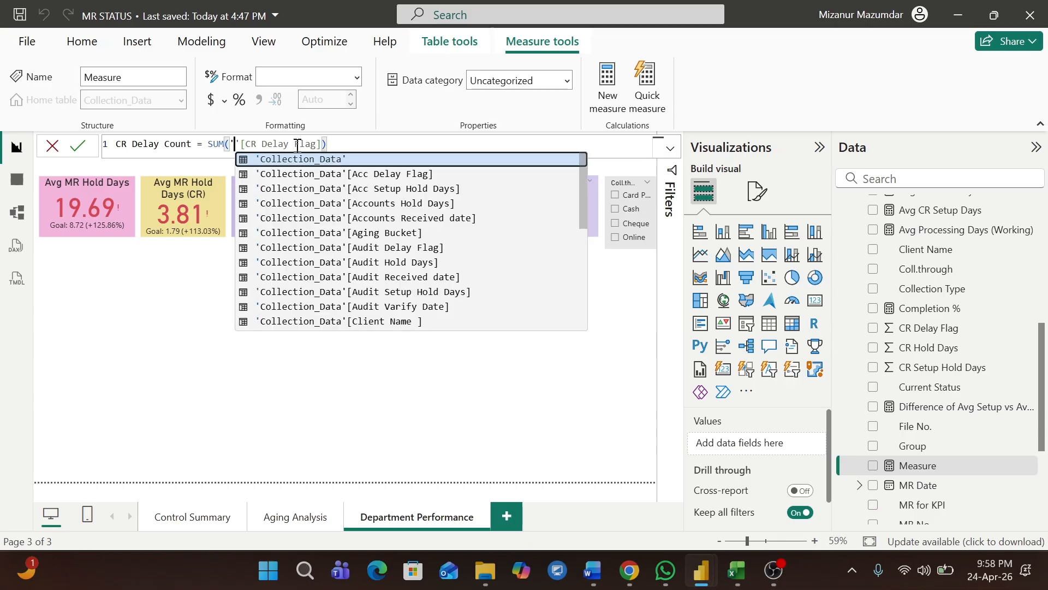
{"action": "left_click", "coordinate": [332, 162]}
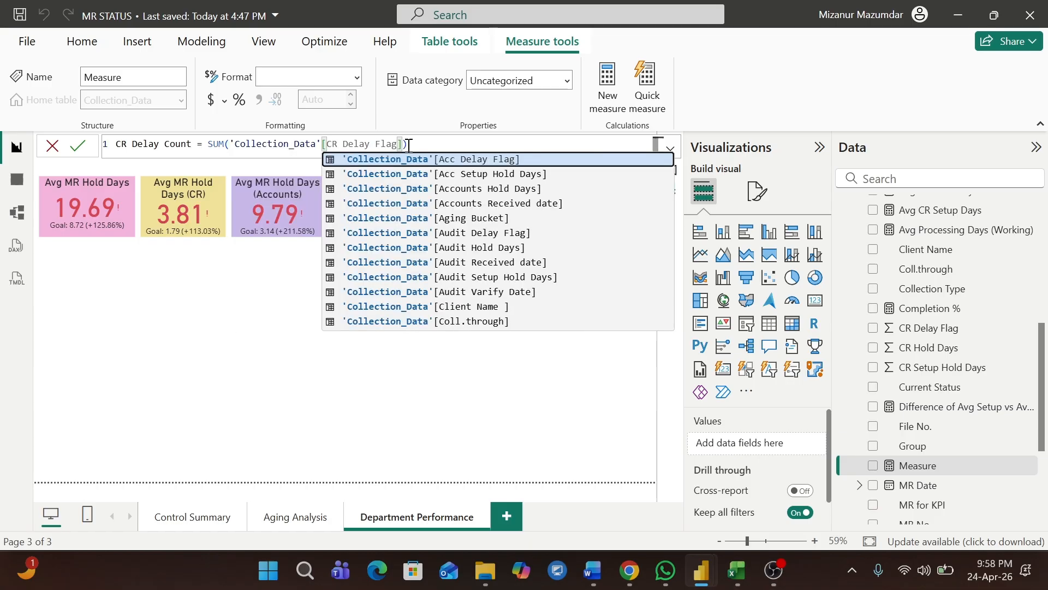
{"action": "key", "text": "Escape"}
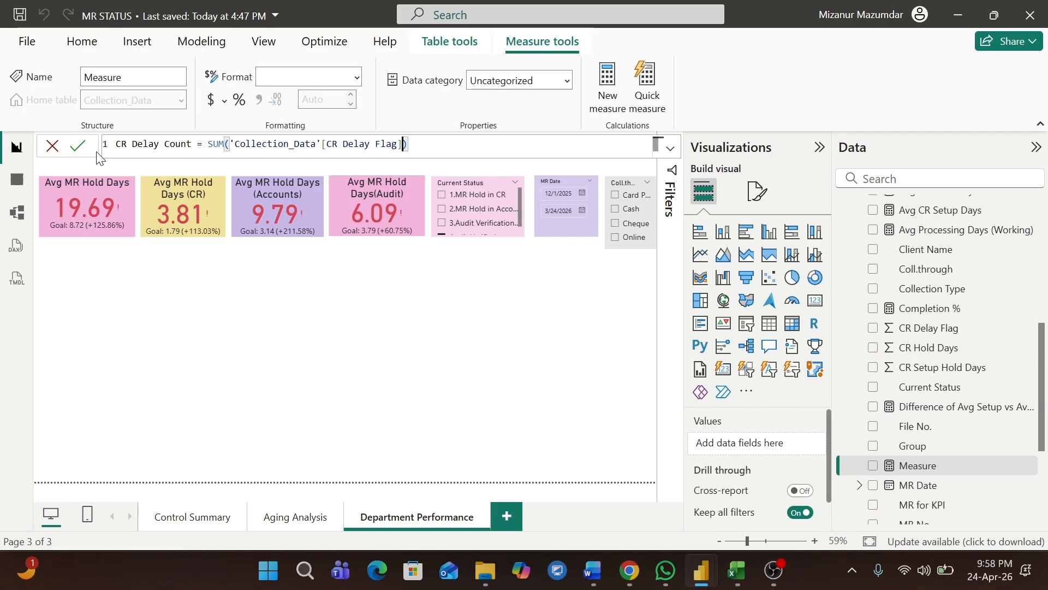
{"action": "left_click", "coordinate": [79, 154]}
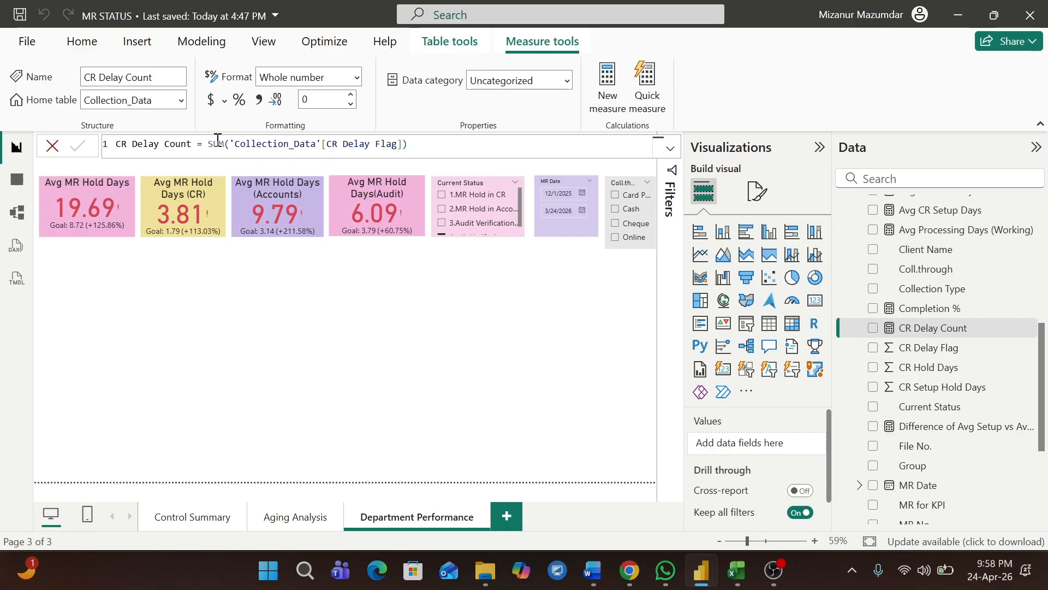
Start another measure from the copied CR Delay Count formula and name it Acc Delay Count.
{"action": "left_click", "coordinate": [610, 90]}
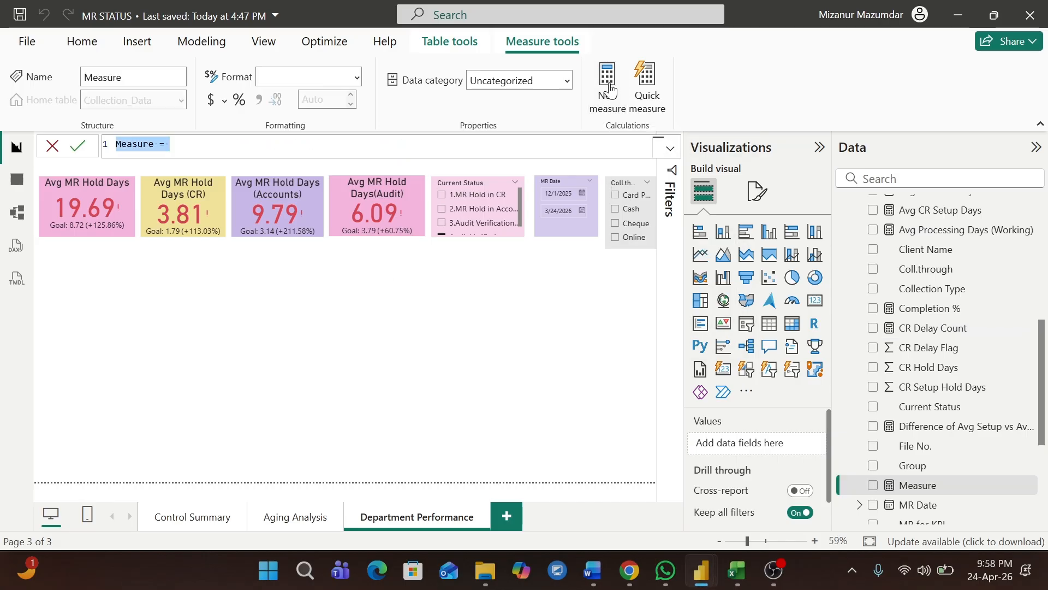
{"action": "key", "text": "ctrl+v"}
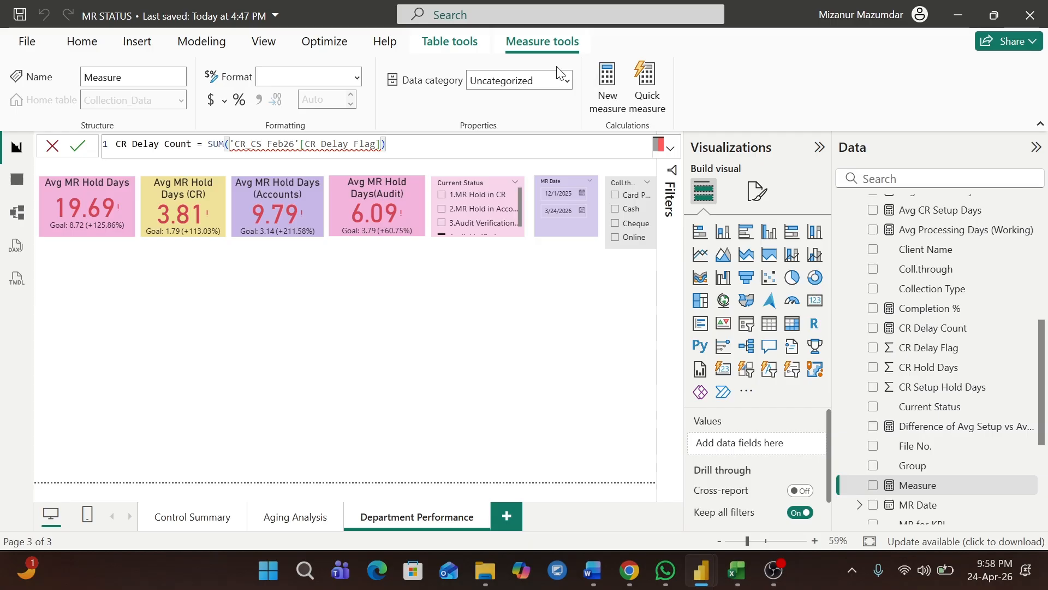
{"action": "double_click", "coordinate": [122, 143]}
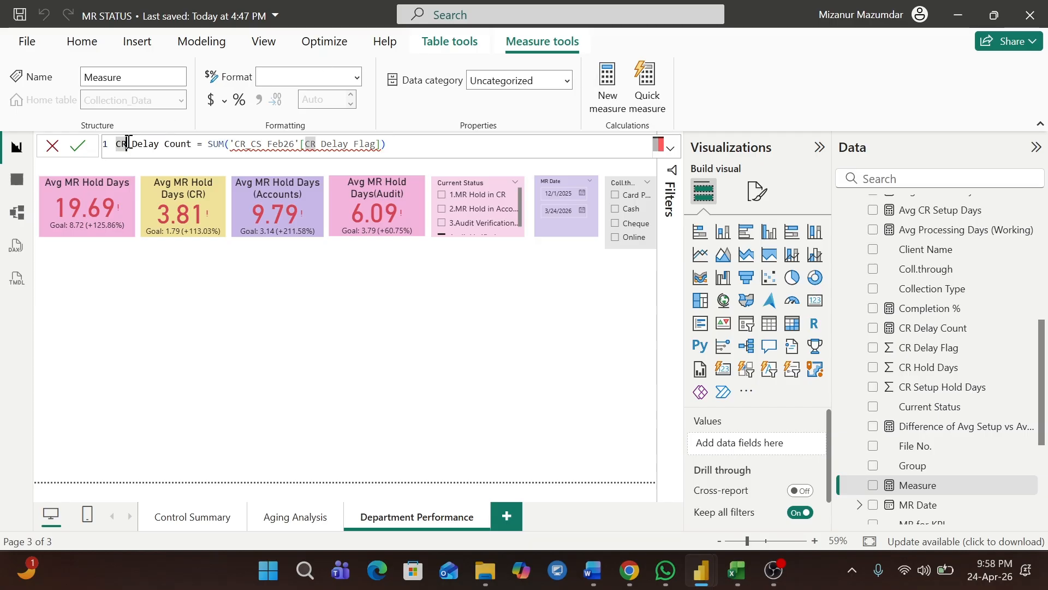
{"action": "type", "text": "A"}
{"action": "key", "text": "BackSpace"}
{"action": "key", "text": "BackSpace"}
{"action": "key", "text": "BackSpace"}
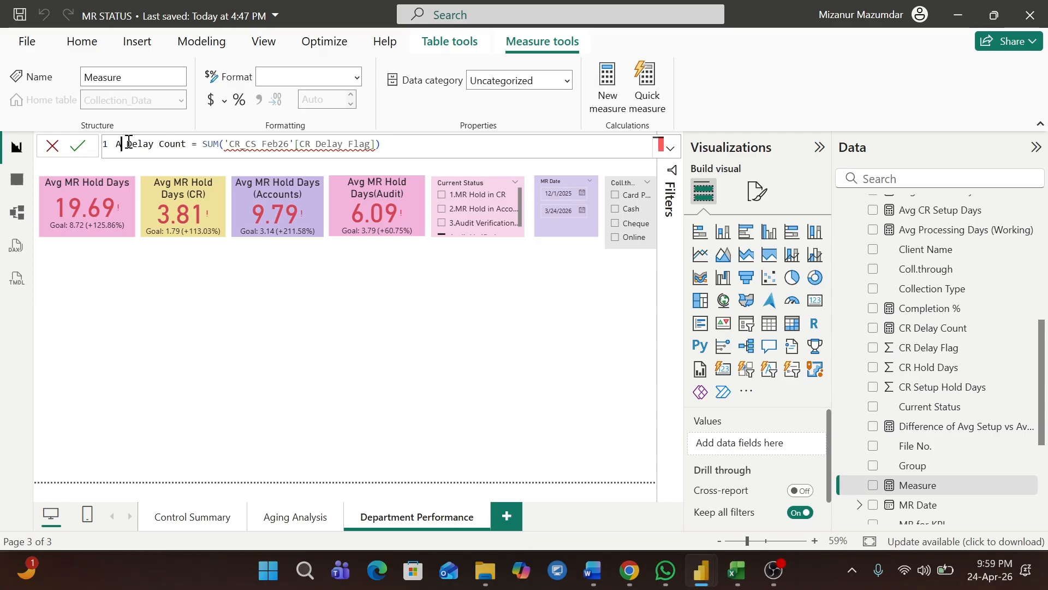
{"action": "type", "text": "ACc"}
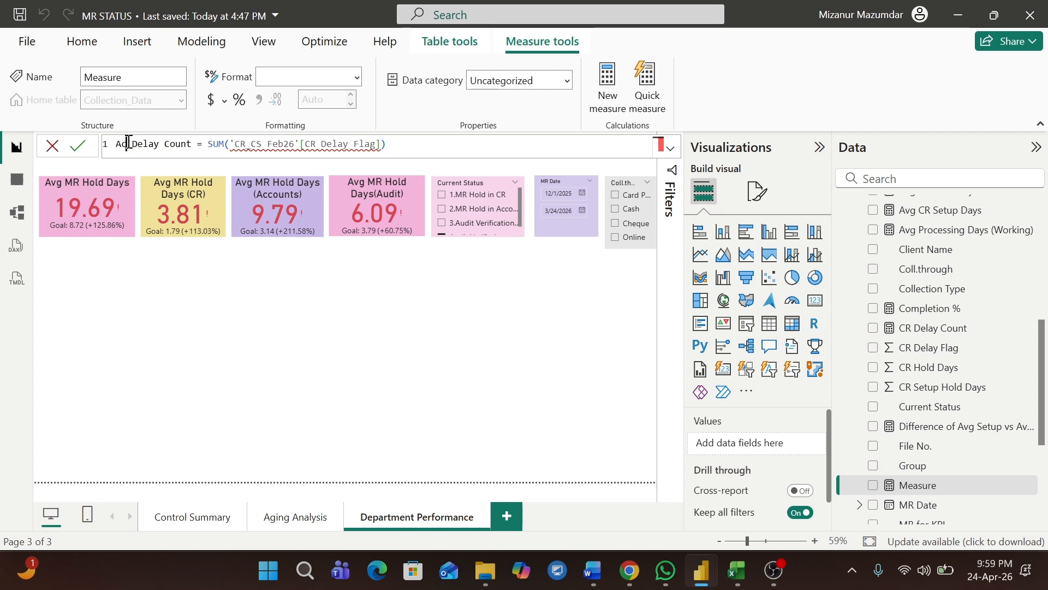
Replace the CR_CS Feb26 table reference in the Acc Delay Count formula with 'Collection_Data'.
{"action": "left_click", "coordinate": [303, 138]}
{"action": "key", "text": "BackSpace"}
{"action": "key", "text": "BackSpace"}
{"action": "key", "text": "BackSpace"}
{"action": "key", "text": "BackSpace"}
{"action": "key", "text": "BackSpace"}
{"action": "key", "text": "BackSpace"}
{"action": "key", "text": "BackSpace"}
{"action": "key", "text": "BackSpace"}
{"action": "key", "text": "BackSpace"}
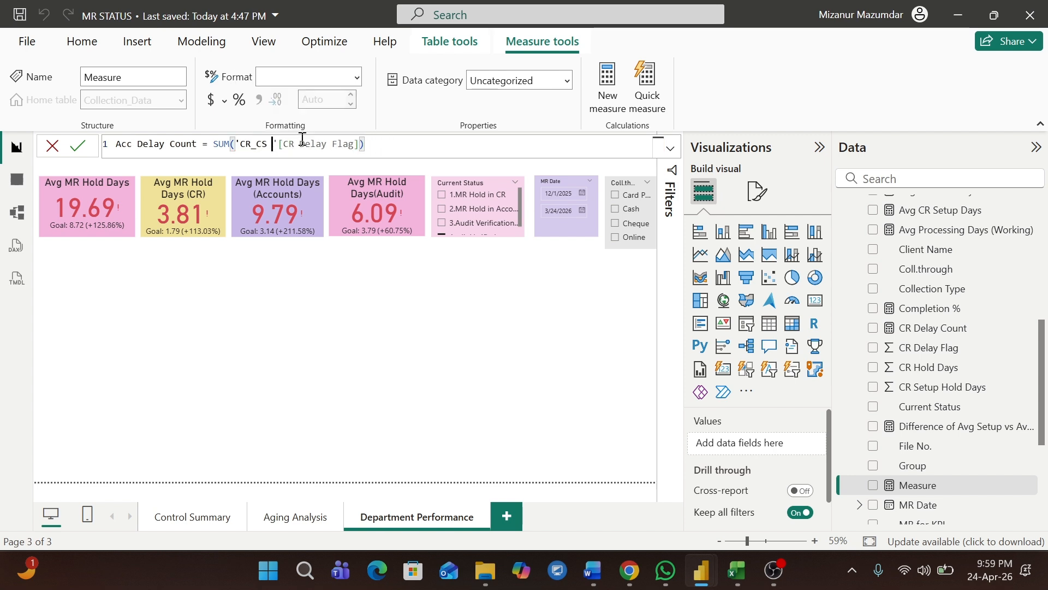
{"action": "key", "text": "BackSpace"}
{"action": "key", "text": "BackSpace"}
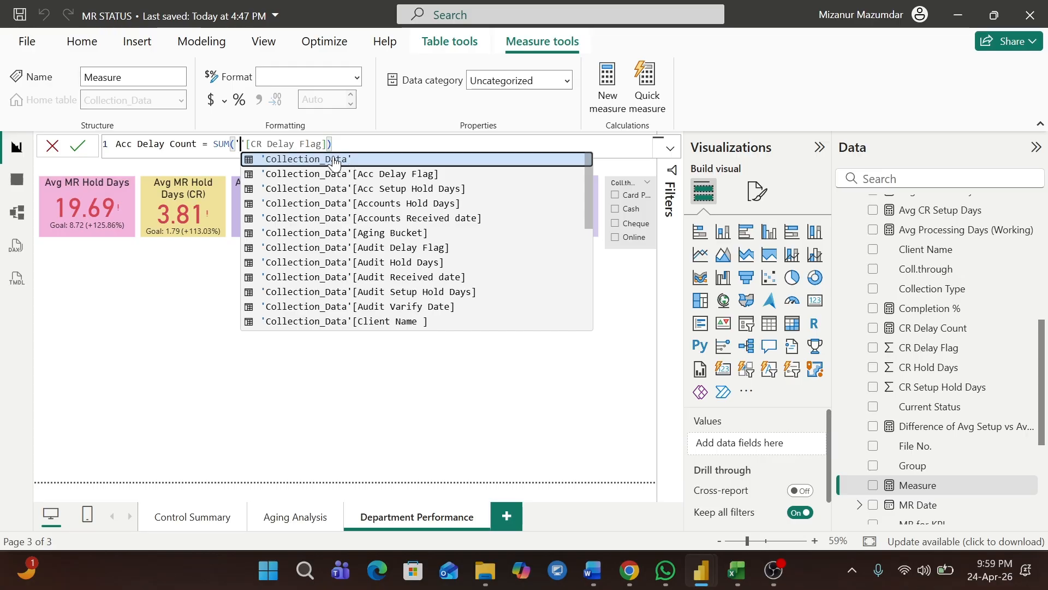
{"action": "key", "text": "Tab"}
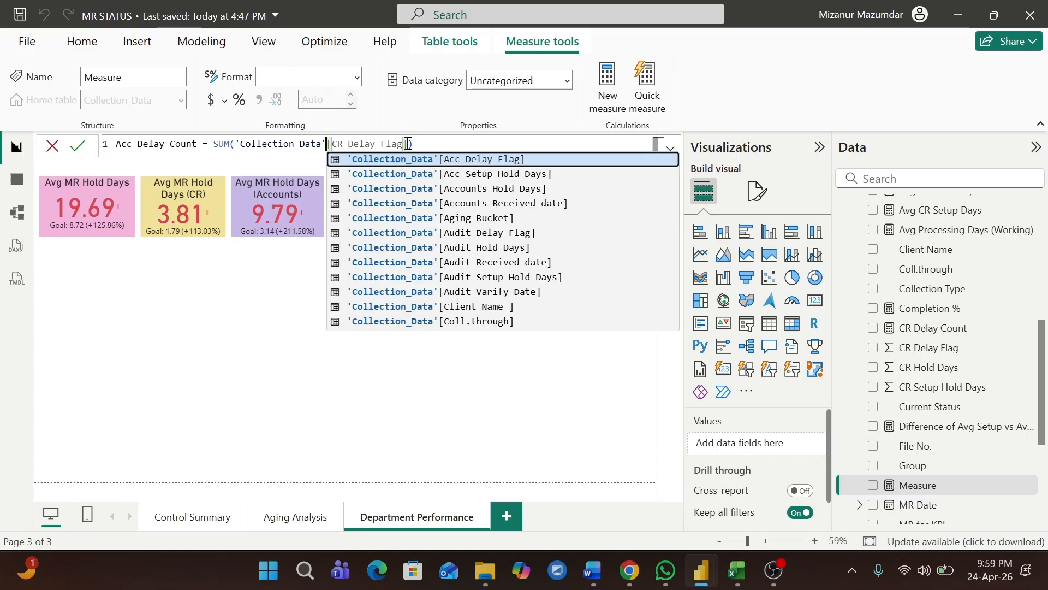
Replace the CR Delay Flag column in the Acc Delay Count formula with 'Collection_Data'[Acc Delay Flag] and commit the measure.
{"action": "left_click", "coordinate": [408, 144]}
{"action": "key", "text": "BackSpace"}
{"action": "key", "text": "BackSpace"}
{"action": "key", "text": "BackSpace"}
{"action": "key", "text": "BackSpace"}
{"action": "key", "text": "BackSpace"}
{"action": "key", "text": "BackSpace"}
{"action": "key", "text": "BackSpace"}
{"action": "key", "text": "BackSpace"}
{"action": "key", "text": "BackSpace"}
{"action": "key", "text": "BackSpace"}
{"action": "key", "text": "BackSpace"}
{"action": "key", "text": "BackSpace"}
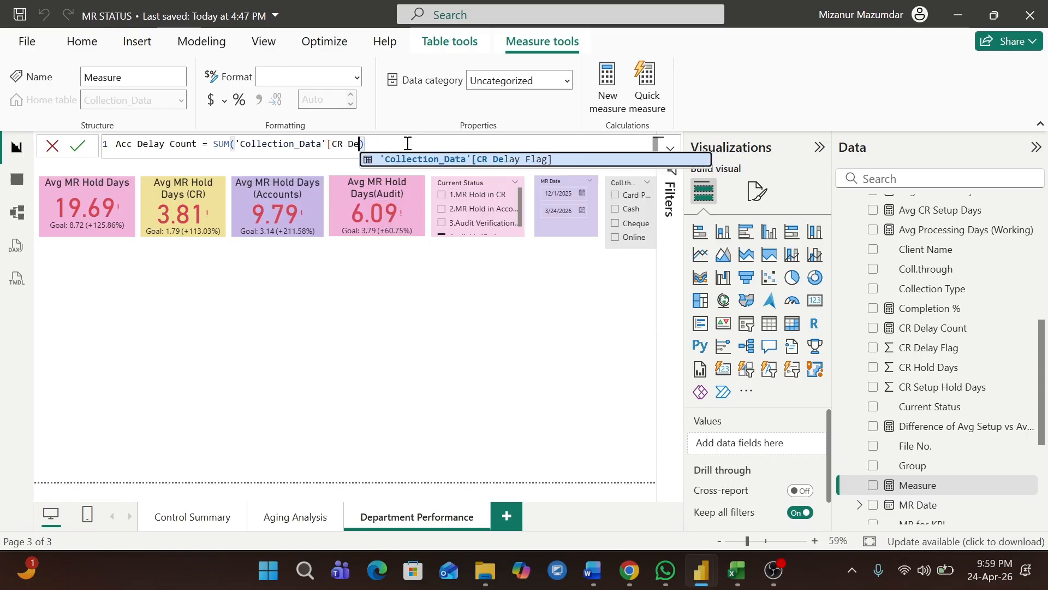
{"action": "key", "text": "BackSpace"}
{"action": "key", "text": "BackSpace"}
{"action": "type", "text": "a"}
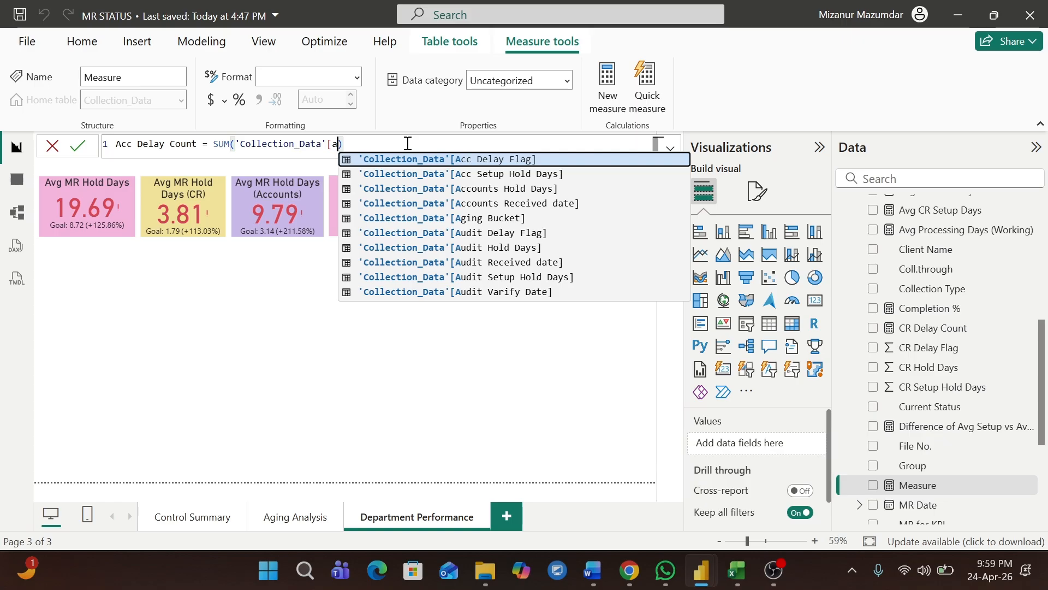
{"action": "left_click", "coordinate": [490, 160]}
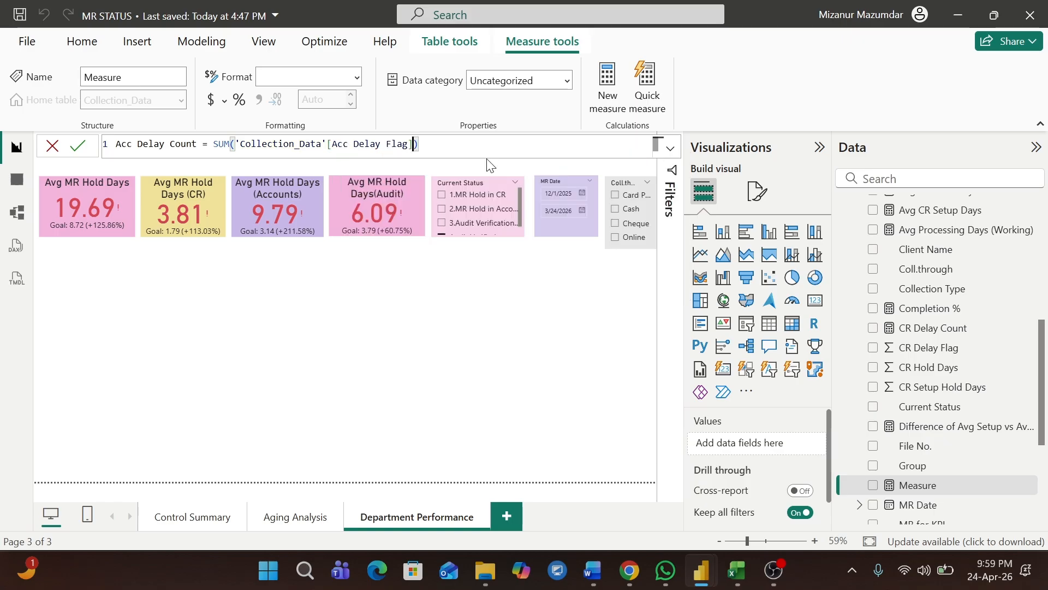
{"action": "left_click", "coordinate": [76, 148]}
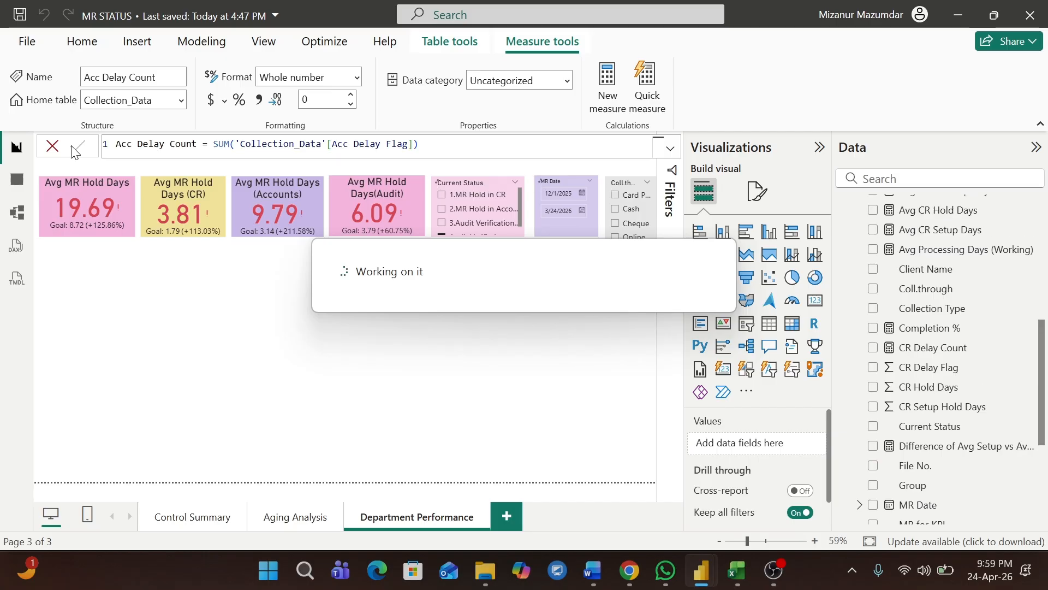
Start another measure from the copied CR Delay Count formula and name it Audit Delay Count.
{"action": "left_click", "coordinate": [609, 83]}
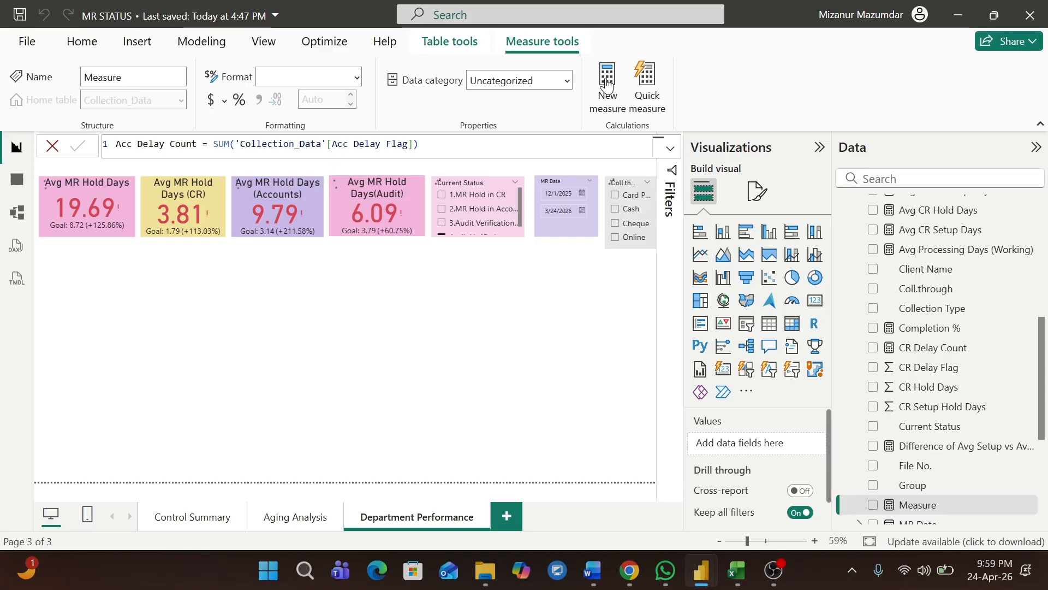
{"action": "type", "text": "CR Delay Count = SUM('CR_CS Feb26'[CR Delay Flag])"}
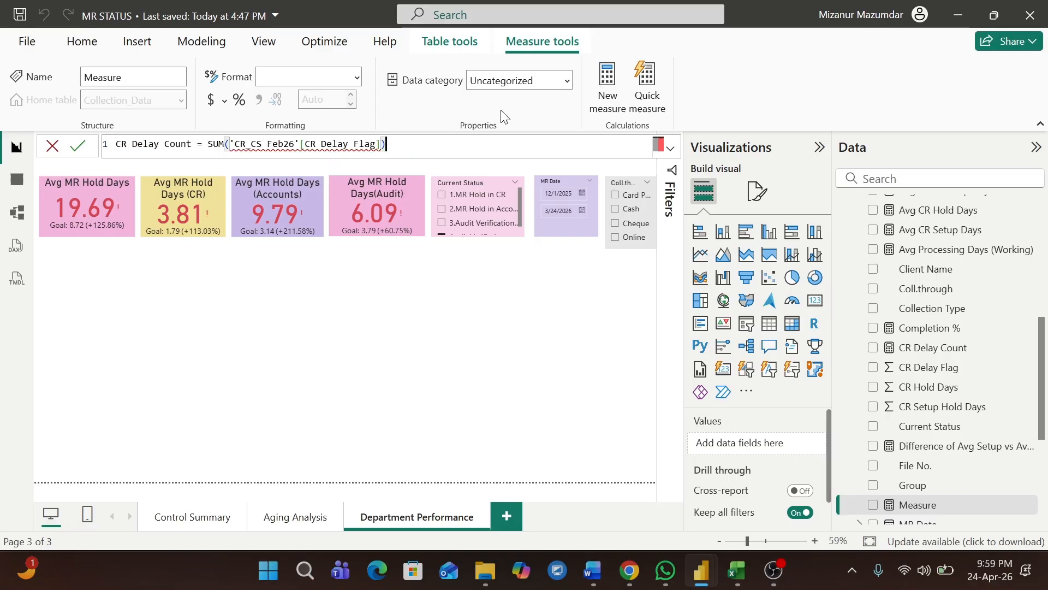
{"action": "left_click", "coordinate": [127, 143]}
{"action": "key", "text": "BackSpace"}
{"action": "key", "text": "BackSpace"}
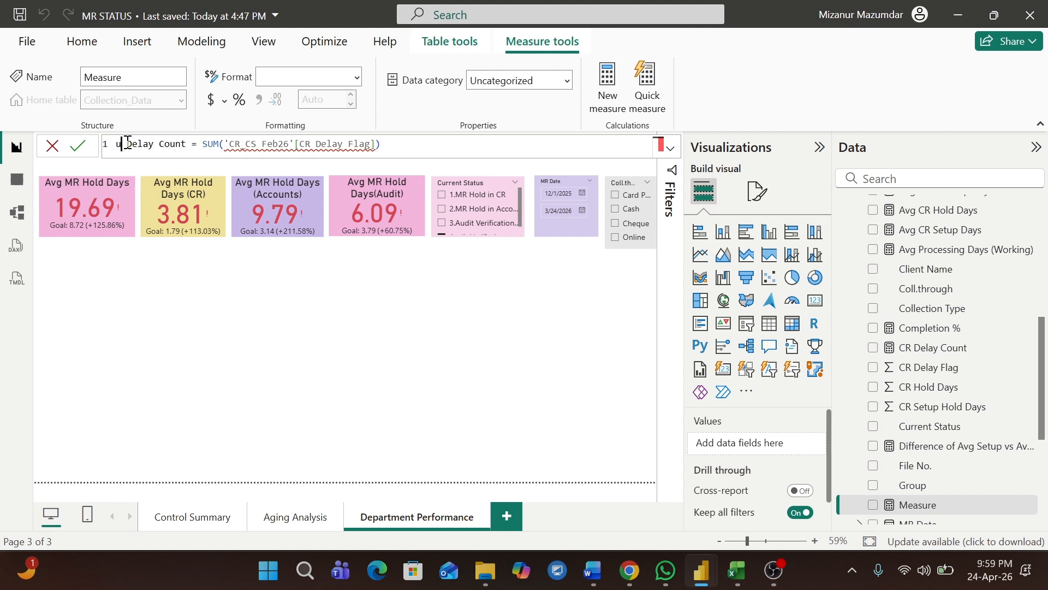
{"action": "type", "text": "Audit"}
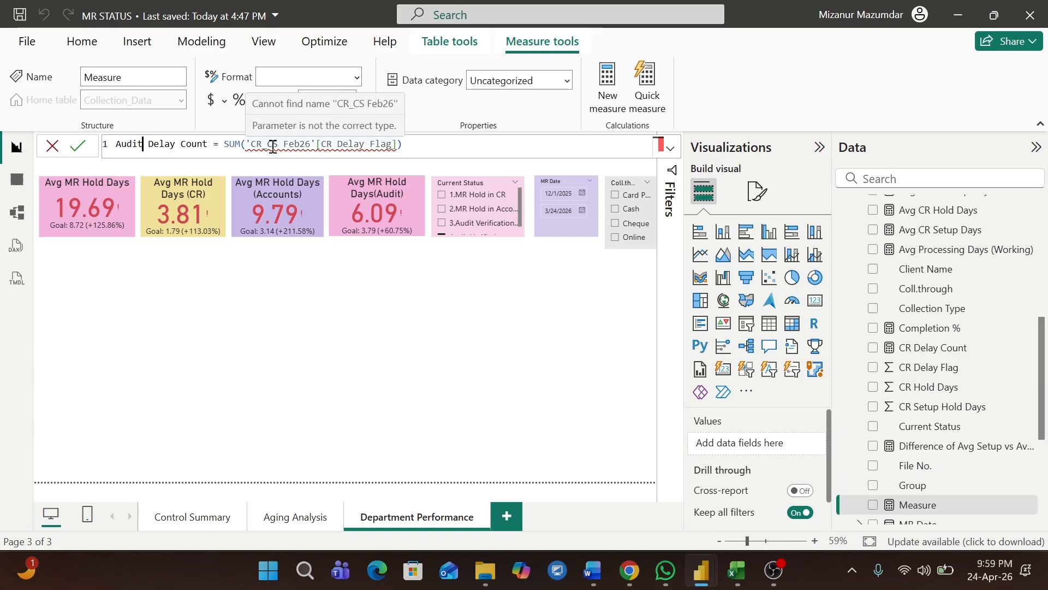
Replace the CR_CS Feb26 table reference in the Audit Delay Count formula with 'Collection_Data'.
{"action": "double_click", "coordinate": [311, 143]}
{"action": "key", "text": "BackSpace"}
{"action": "key", "text": "BackSpace"}
{"action": "key", "text": "BackSpace"}
{"action": "key", "text": "BackSpace"}
{"action": "key", "text": "BackSpace"}
{"action": "key", "text": "BackSpace"}
{"action": "key", "text": "BackSpace"}
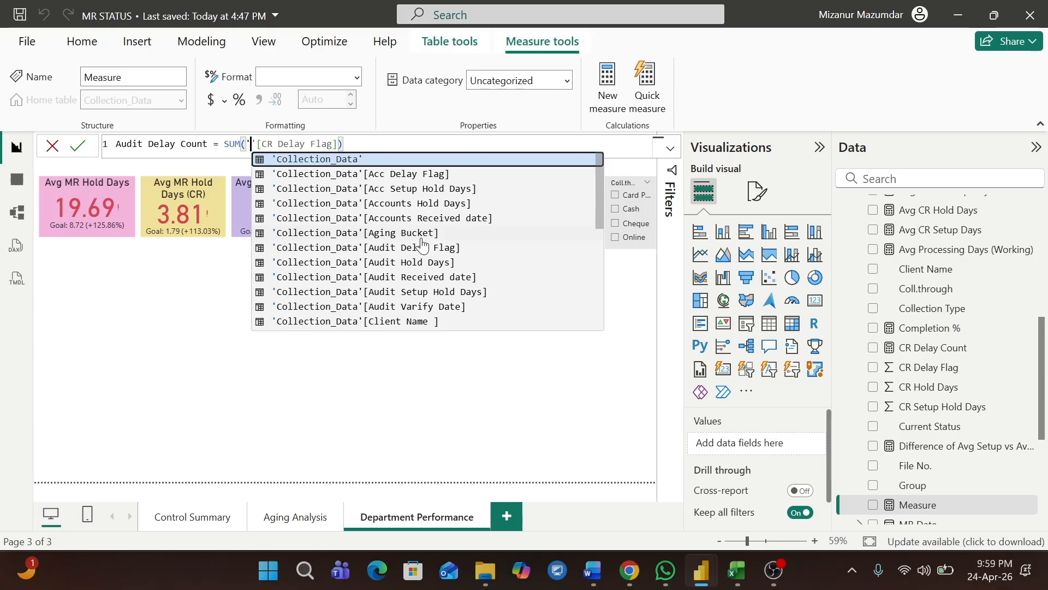
{"action": "left_click", "coordinate": [316, 161]}
Change the summed column in the Audit Delay Count formula to [Audit Delay Flag] and commit the measure.
{"action": "left_click", "coordinate": [418, 144]}
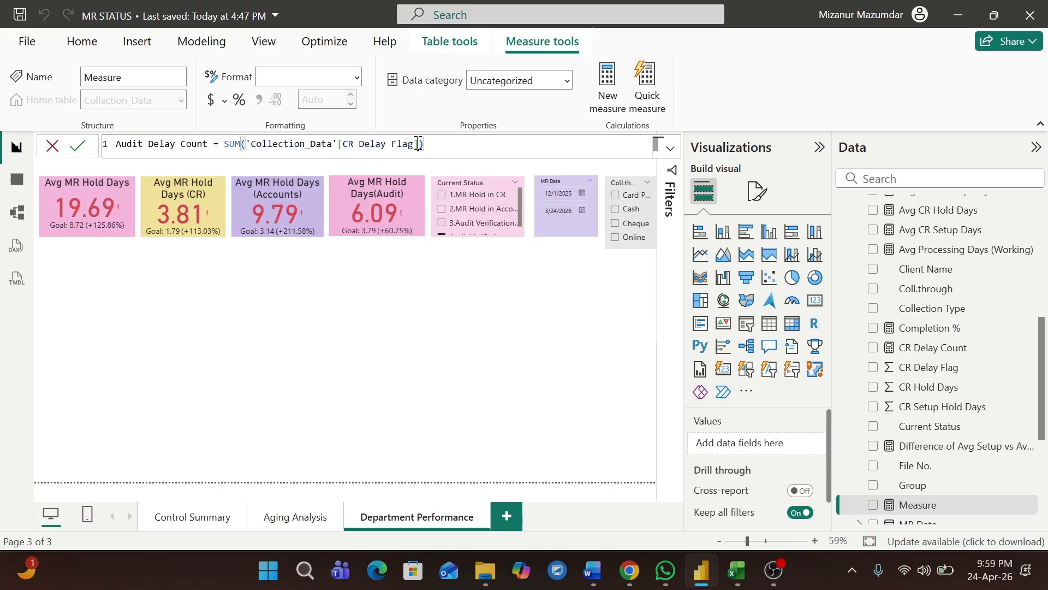
{"action": "key", "text": "BackSpace"}
{"action": "key", "text": "BackSpace"}
{"action": "key", "text": "BackSpace"}
{"action": "key", "text": "BackSpace"}
{"action": "key", "text": "BackSpace"}
{"action": "key", "text": "BackSpace"}
{"action": "key", "text": "BackSpace"}
{"action": "key", "text": "BackSpace"}
{"action": "key", "text": "BackSpace"}
{"action": "key", "text": "BackSpace"}
{"action": "key", "text": "BackSpace"}
{"action": "key", "text": "BackSpace"}
{"action": "key", "text": "BackSpace"}
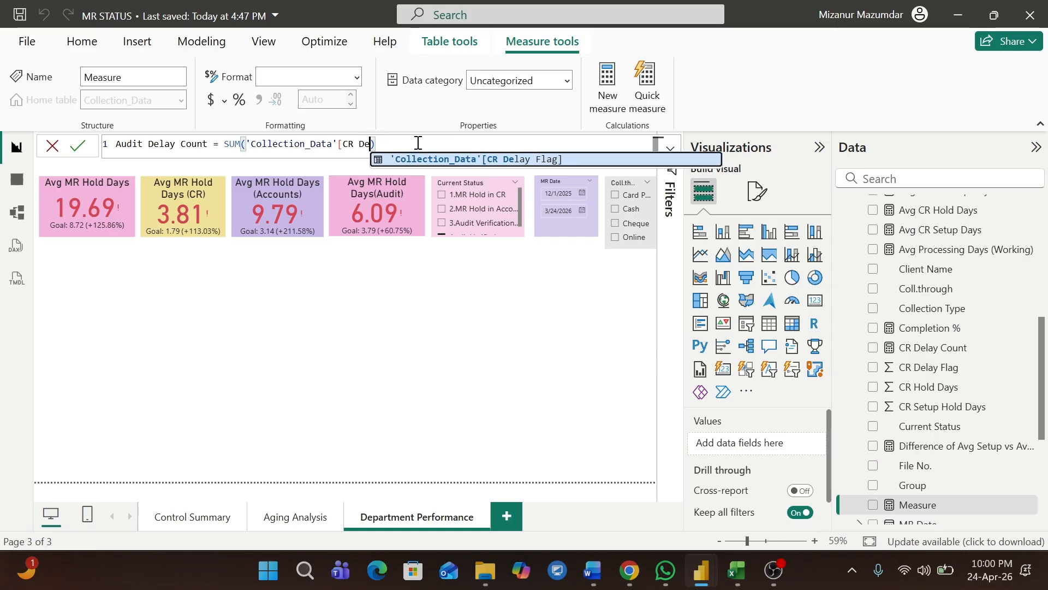
{"action": "key", "text": "BackSpace"}
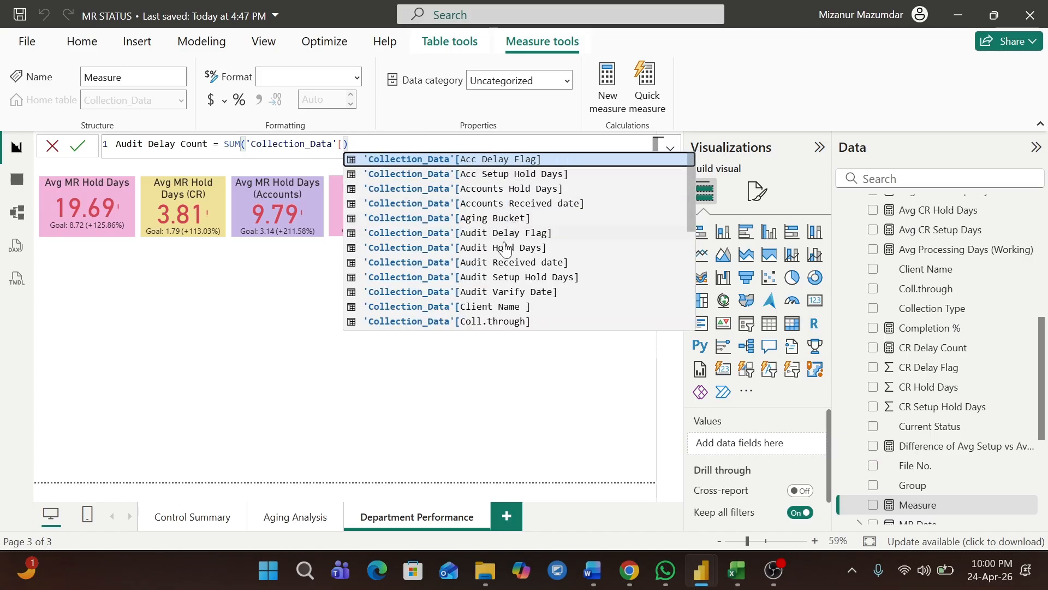
{"action": "left_click", "coordinate": [76, 146]}
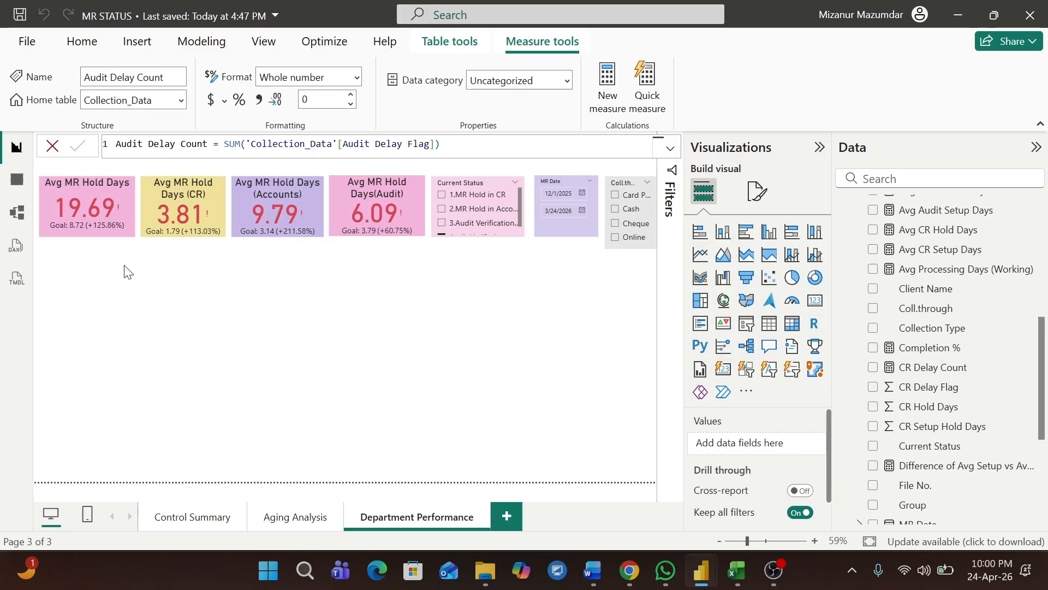
Add a clustered bar chart directly below the Avg MR Hold Days cards and widen it to span the first three cards and part of the fourth.
{"action": "left_click", "coordinate": [236, 263]}
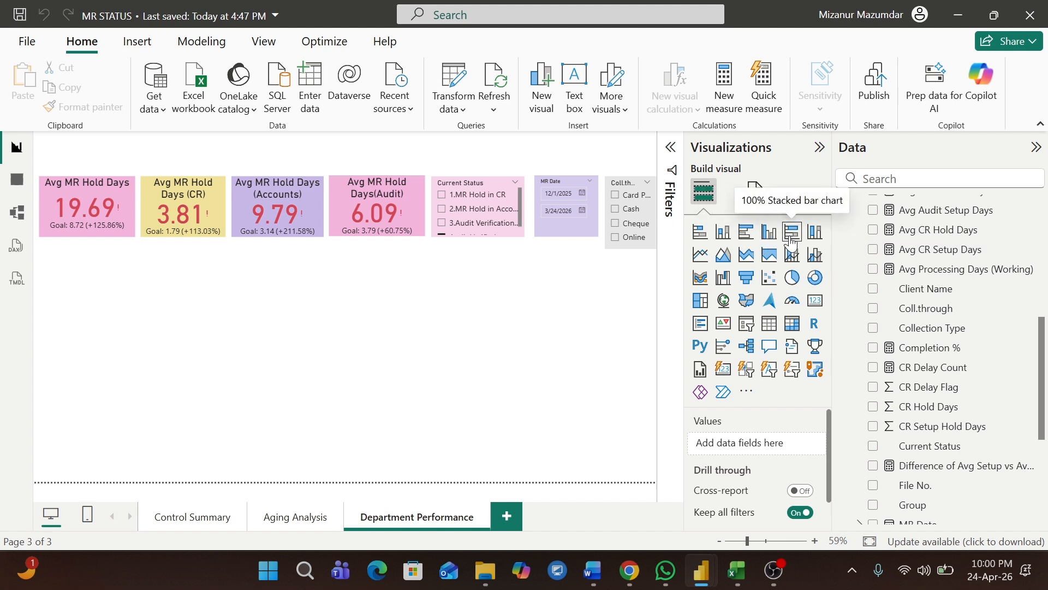
{"action": "left_click", "coordinate": [747, 234]}
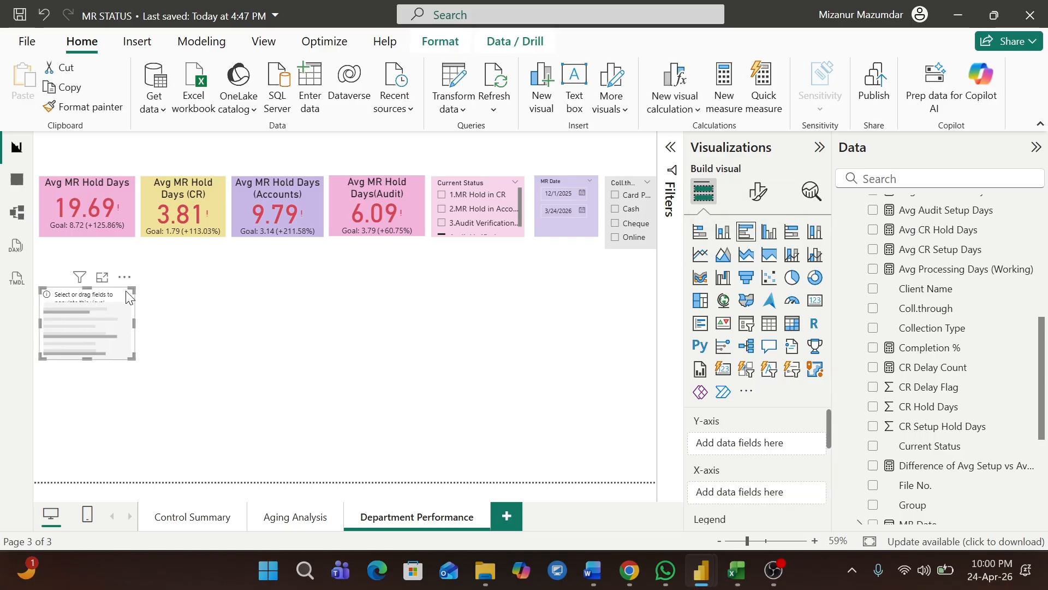
{"action": "left_click_drag", "start_coordinate": [123, 279], "coordinate": [124, 244]}
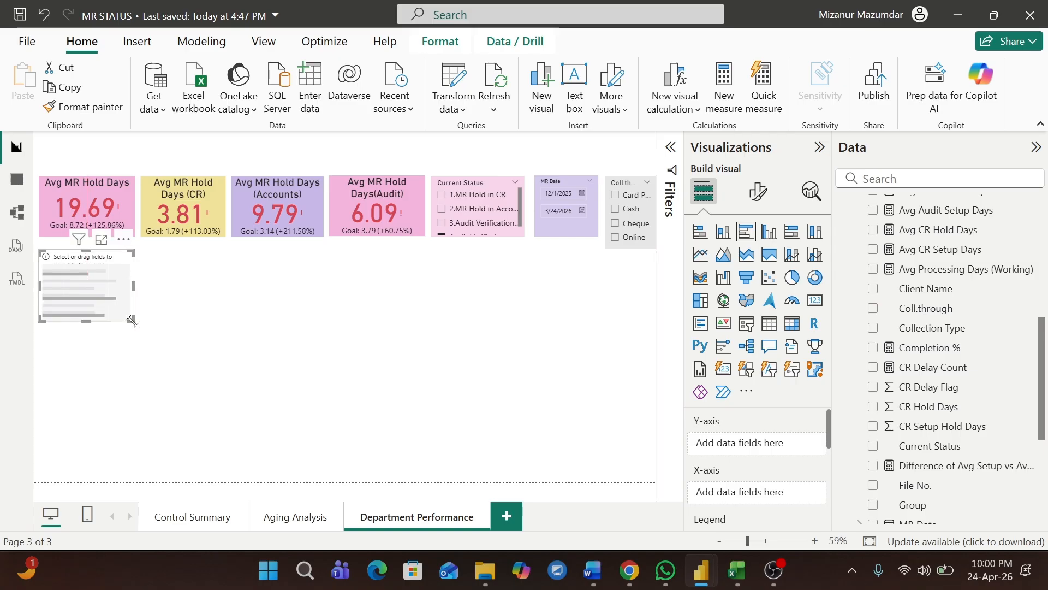
{"action": "left_click_drag", "start_coordinate": [131, 319], "coordinate": [358, 347]}
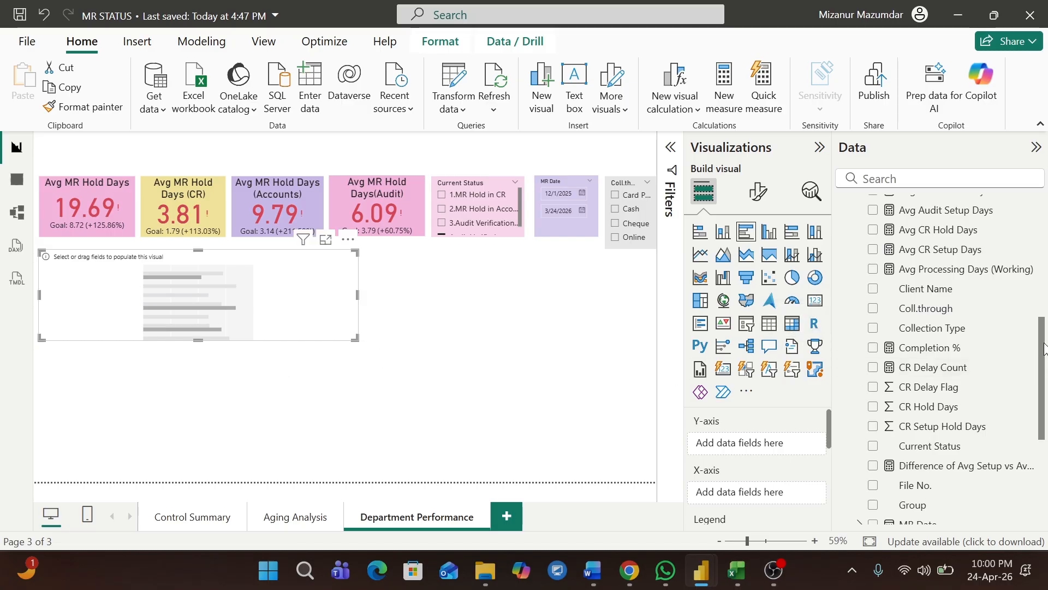
Add the CR Delay Count, Acc Delay Count and Audit Delay Count measures to the clustered bar chart's X-axis.
{"action": "mouse_move", "coordinate": [1044, 349]}
{"action": "left_mouse_down"}
{"action": "mouse_move", "coordinate": [1044, 411]}
{"action": "mouse_move", "coordinate": [1044, 370]}
{"action": "left_mouse_up"}
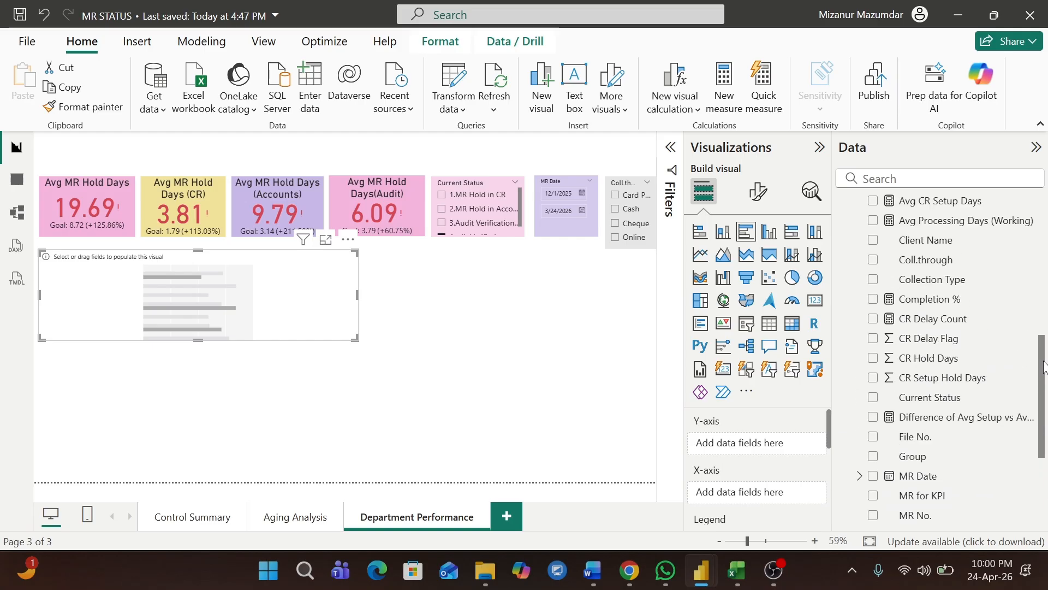
{"action": "left_click_drag", "start_coordinate": [879, 331], "coordinate": [305, 300]}
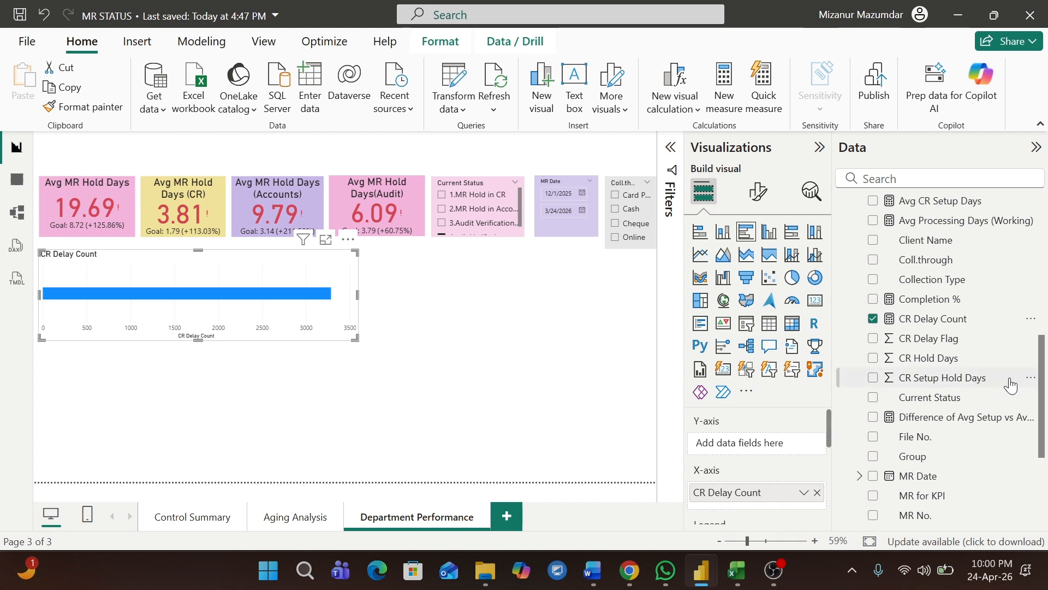
{"action": "left_click_drag", "start_coordinate": [1044, 367], "coordinate": [1046, 228]}
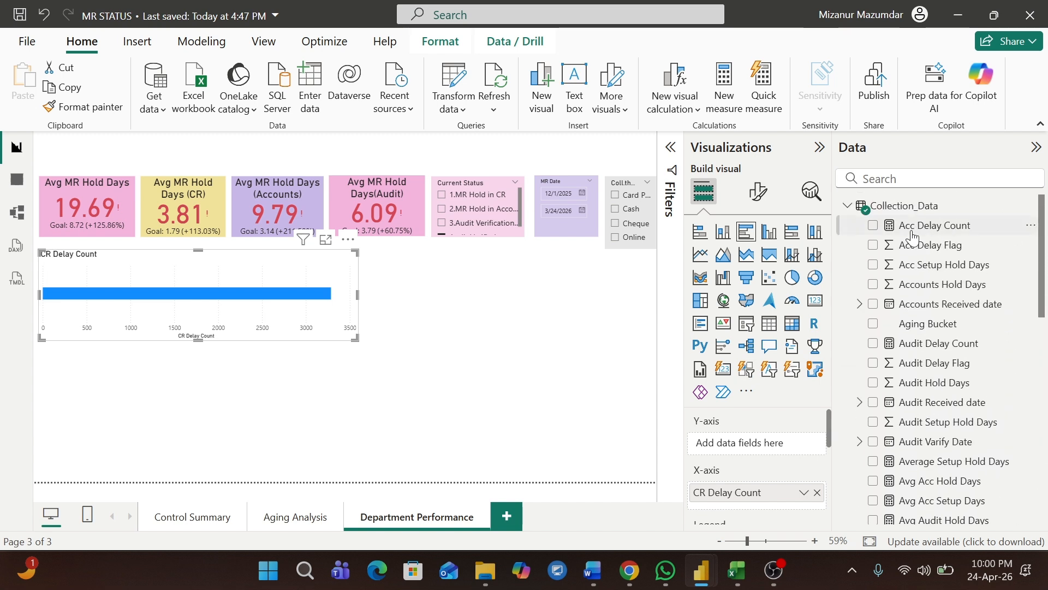
{"action": "left_click", "coordinate": [872, 226]}
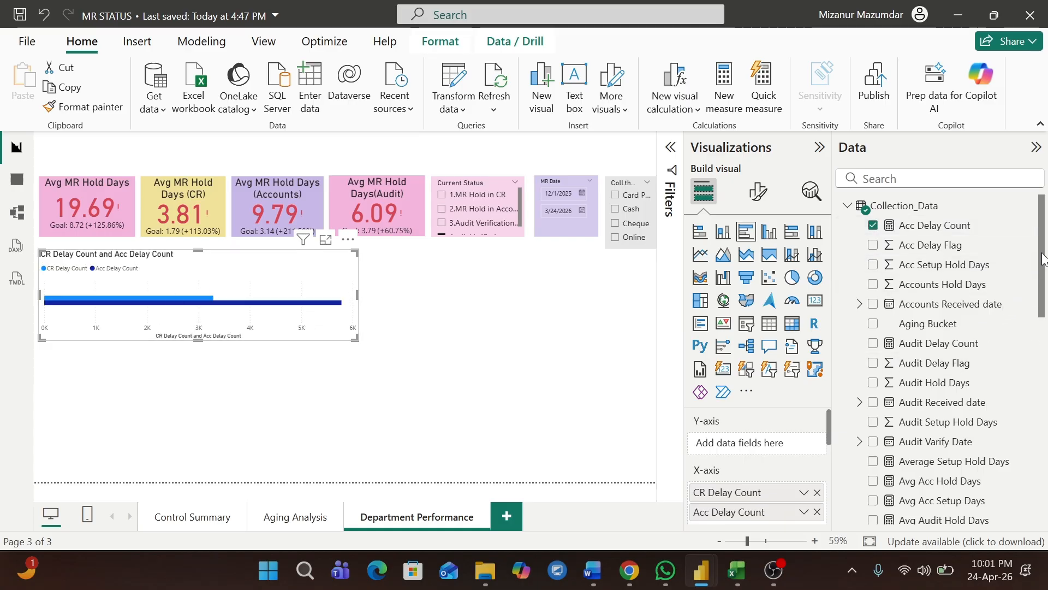
{"action": "left_click_drag", "start_coordinate": [1044, 260], "coordinate": [1042, 299]}
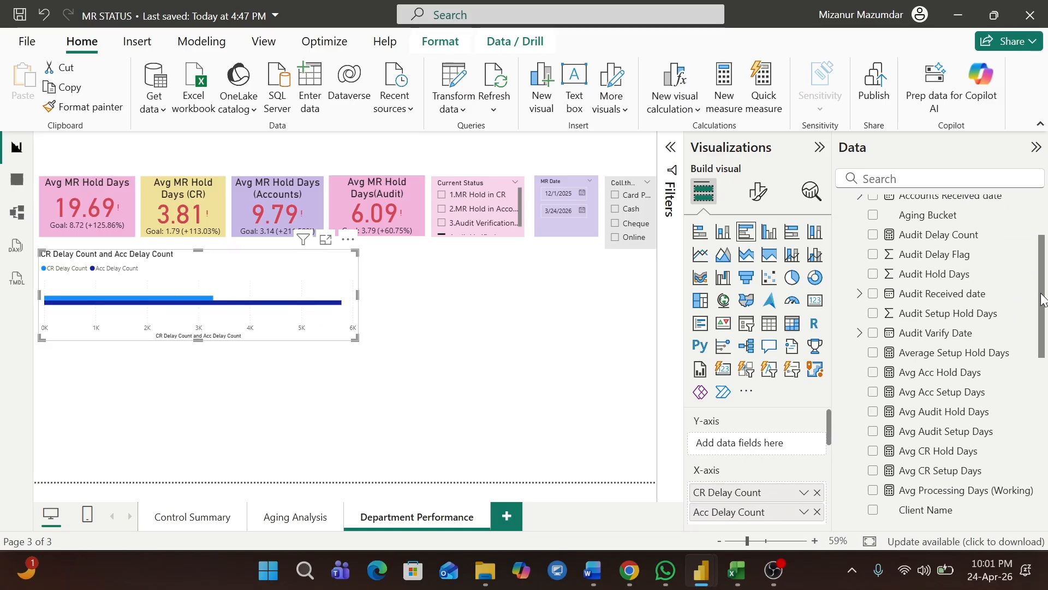
{"action": "left_click", "coordinate": [873, 235]}
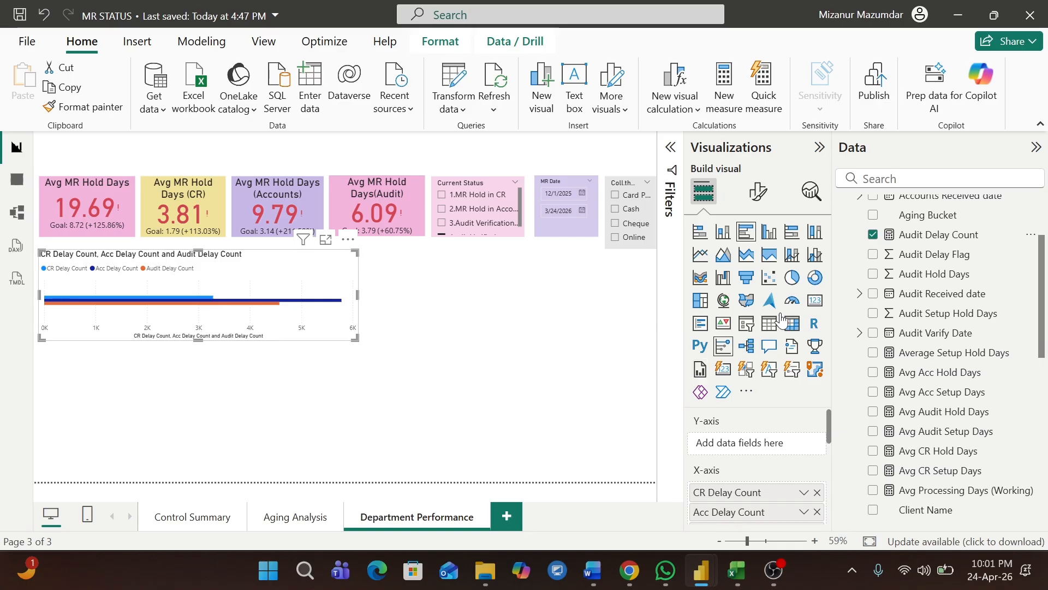
Turn on data labels for the delay count bar chart.
{"action": "left_click", "coordinate": [761, 199]}
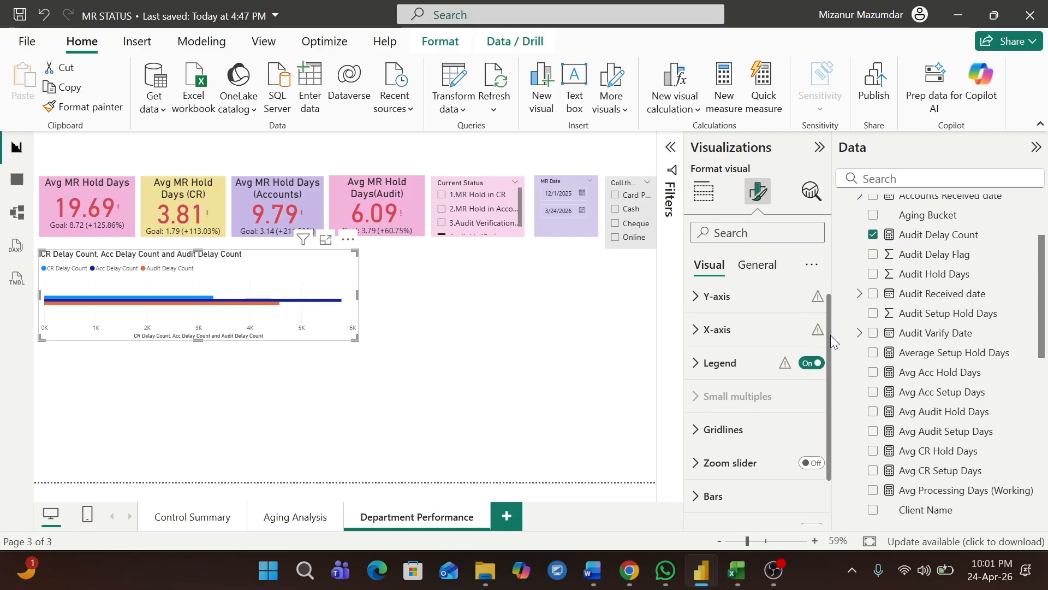
{"action": "left_click_drag", "start_coordinate": [830, 335], "coordinate": [833, 389]}
{"action": "left_click", "coordinate": [811, 474]}
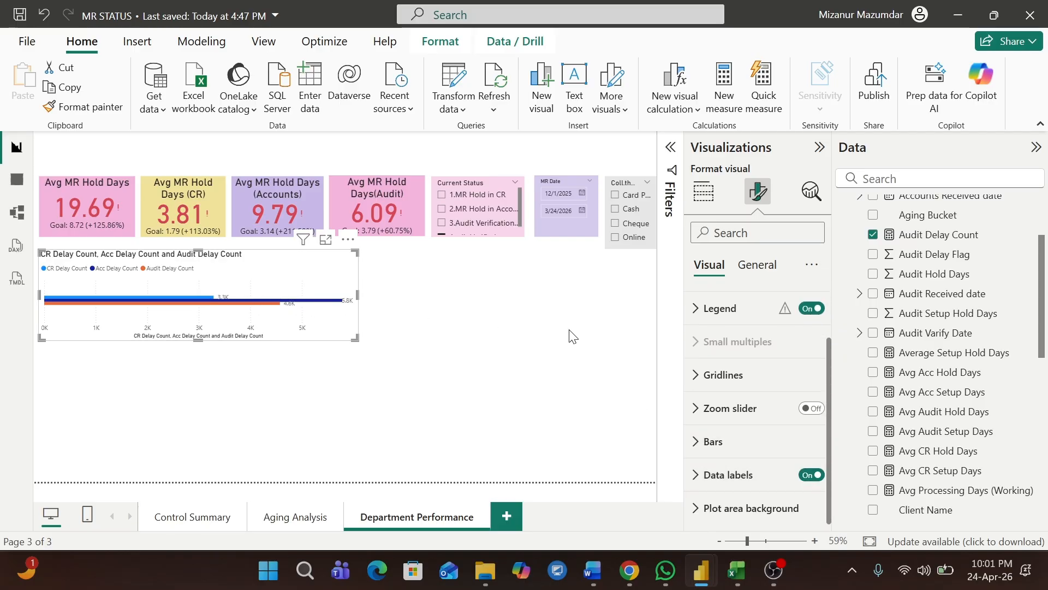
{"action": "left_click", "coordinate": [762, 272]}
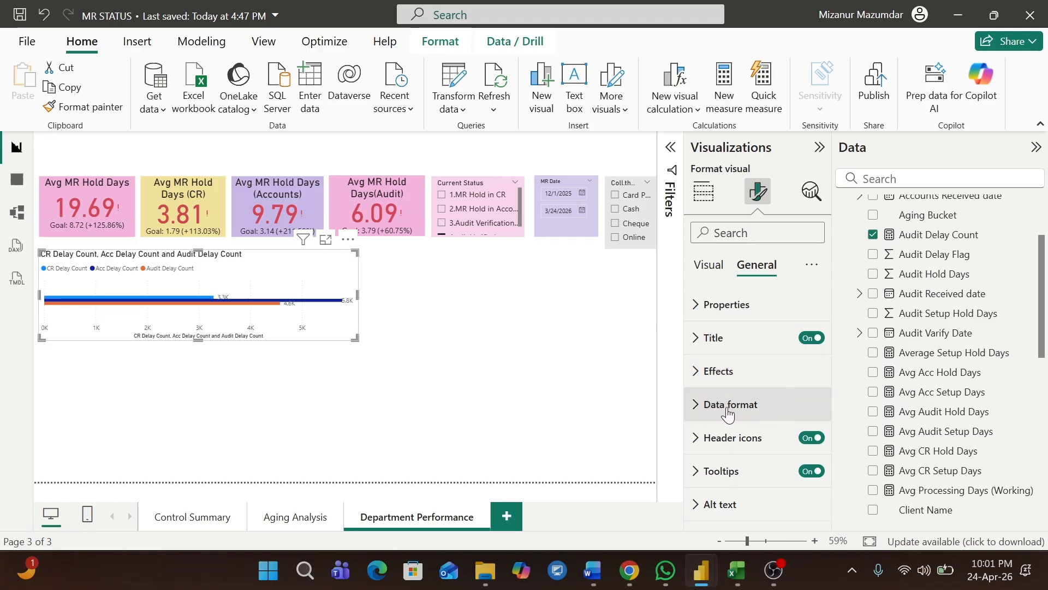
{"action": "left_click", "coordinate": [701, 411]}
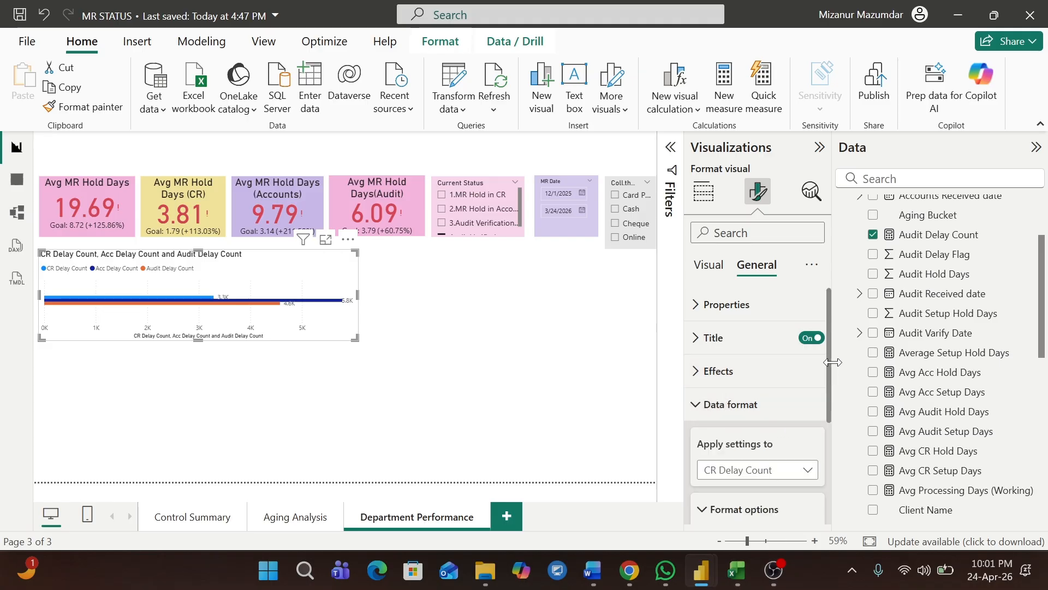
{"action": "left_click_drag", "start_coordinate": [827, 353], "coordinate": [831, 451]}
{"action": "left_click", "coordinate": [808, 377]}
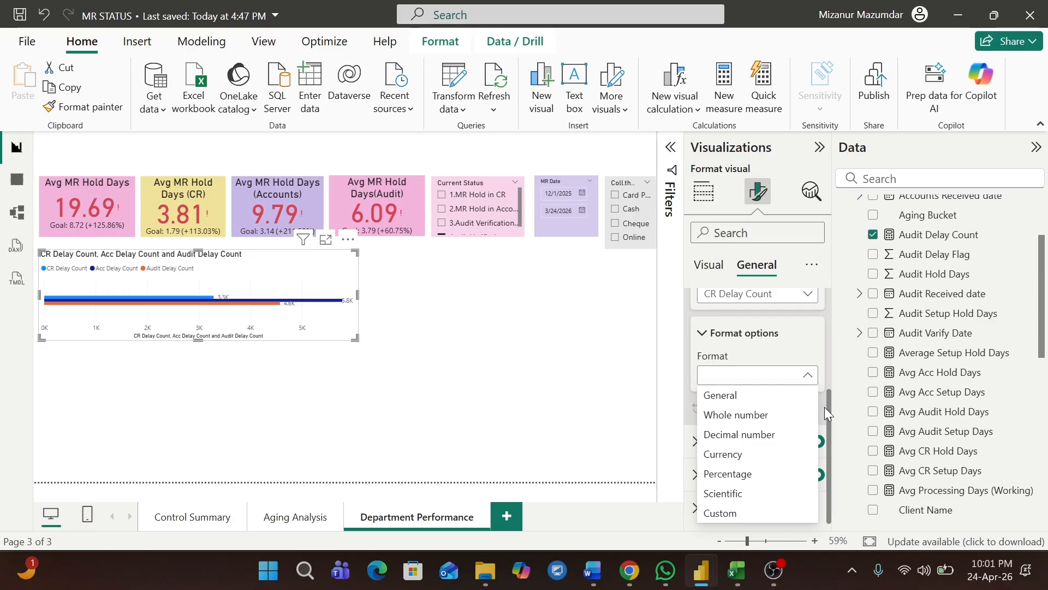
{"action": "left_click", "coordinate": [800, 352]}
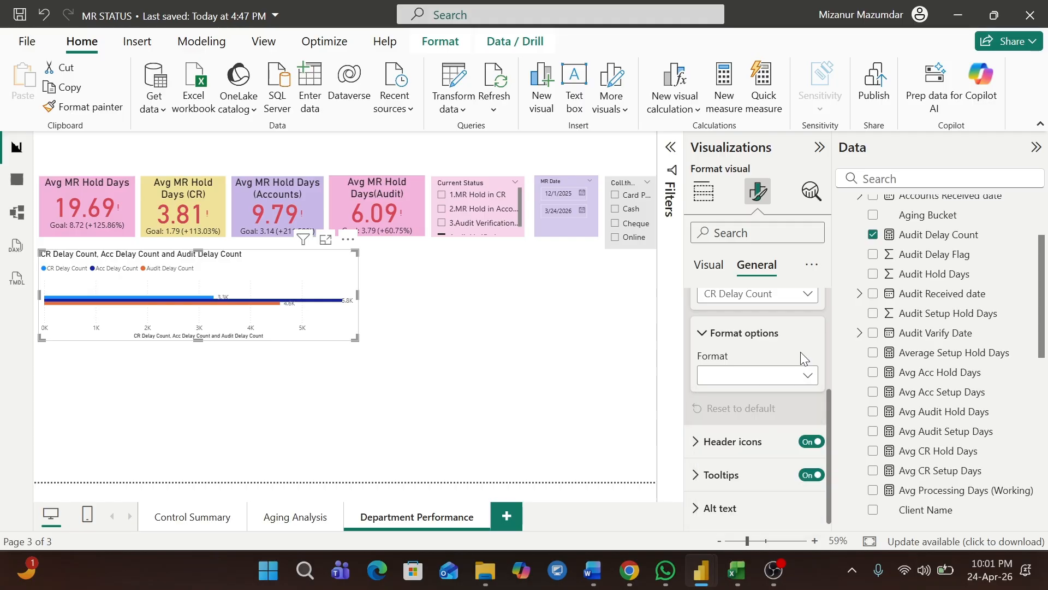
Set the display units of the delay count chart's data label values to None for all series.
{"action": "left_click", "coordinate": [709, 265]}
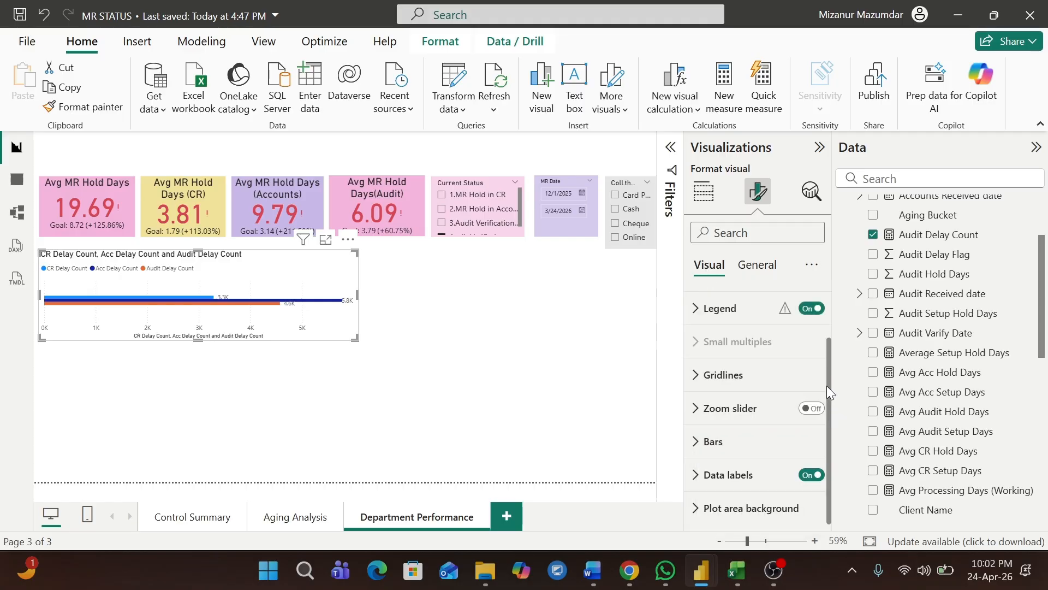
{"action": "left_click", "coordinate": [702, 475]}
{"action": "scroll", "coordinate": [830, 341], "scroll_direction": "down", "scroll_amount": 3}
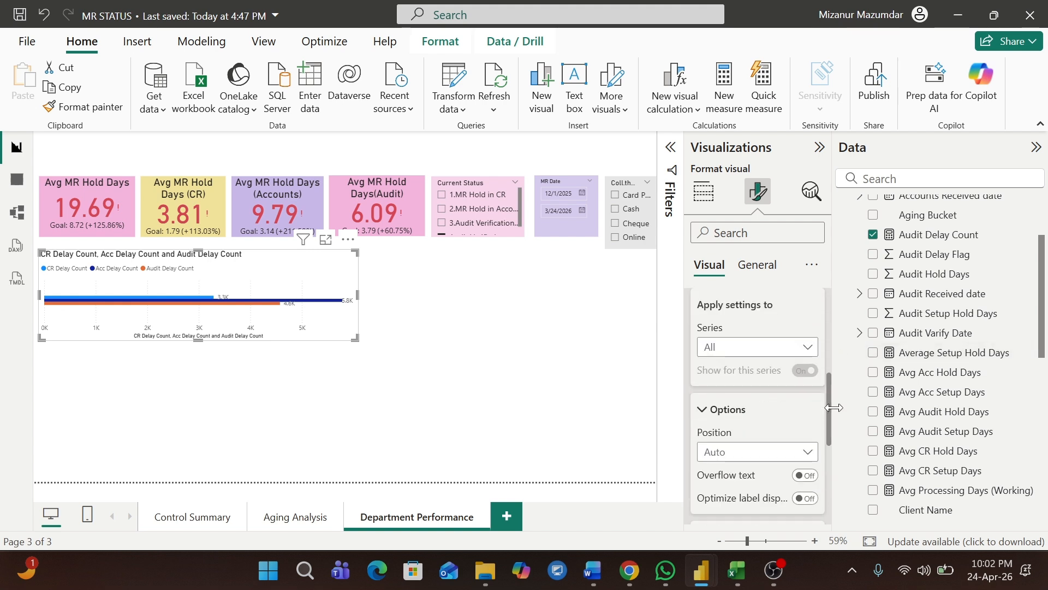
{"action": "left_click_drag", "start_coordinate": [834, 407], "coordinate": [837, 469]}
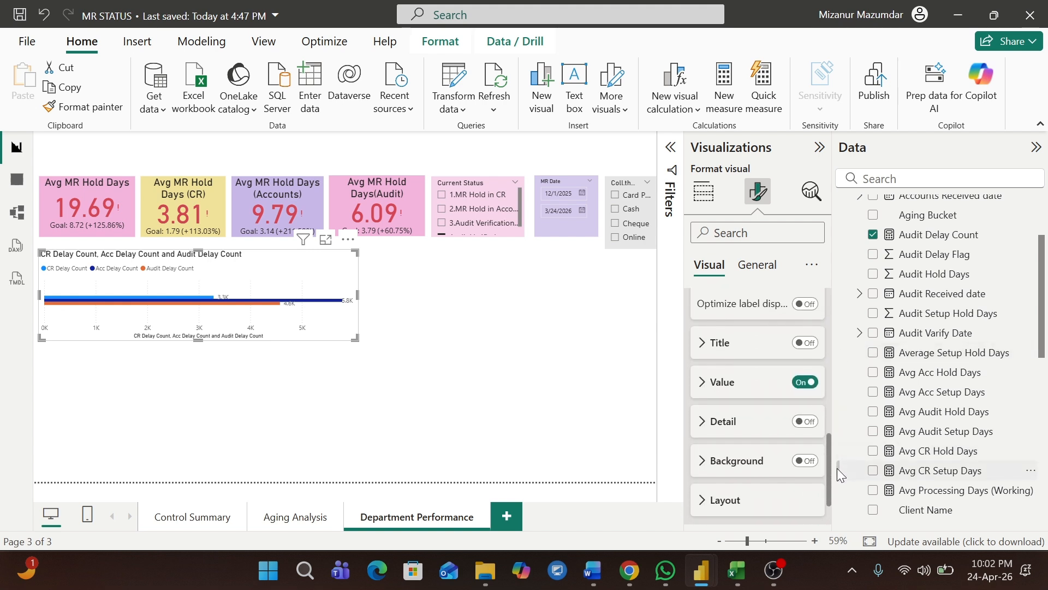
{"action": "left_click", "coordinate": [703, 385]}
{"action": "left_click_drag", "start_coordinate": [828, 404], "coordinate": [829, 444]}
{"action": "left_click", "coordinate": [808, 418]}
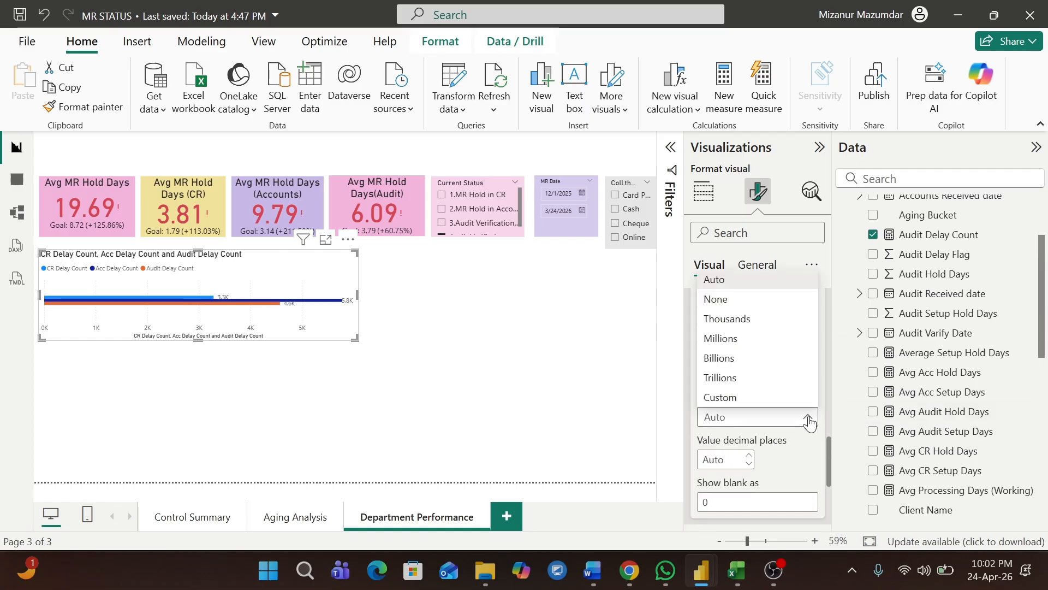
{"action": "left_click", "coordinate": [726, 310]}
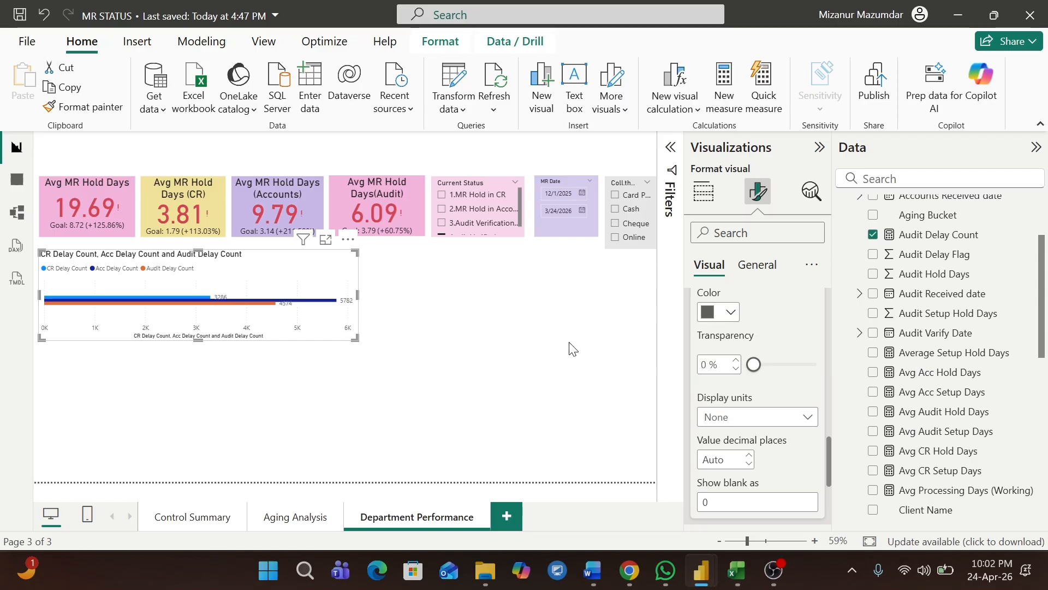
Switch to the Monthly Collection report and MR Status file to view its Department Performance page as a reference.
{"action": "key", "text": "alt+Tab"}
{"action": "left_click", "coordinate": [699, 565]}
{"action": "mouse_move", "coordinate": [701, 567]}
{"action": "left_click", "coordinate": [755, 432]}
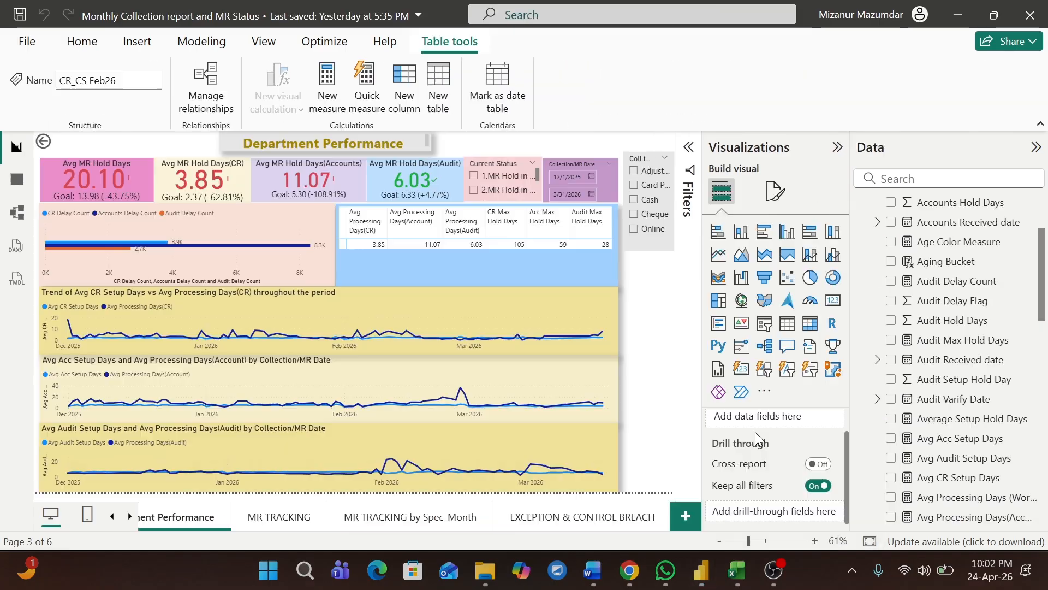
Switch back to the MR STATUS report and set the delay count bar chart's background color to light orange.
{"action": "key", "text": "alt+Tab"}
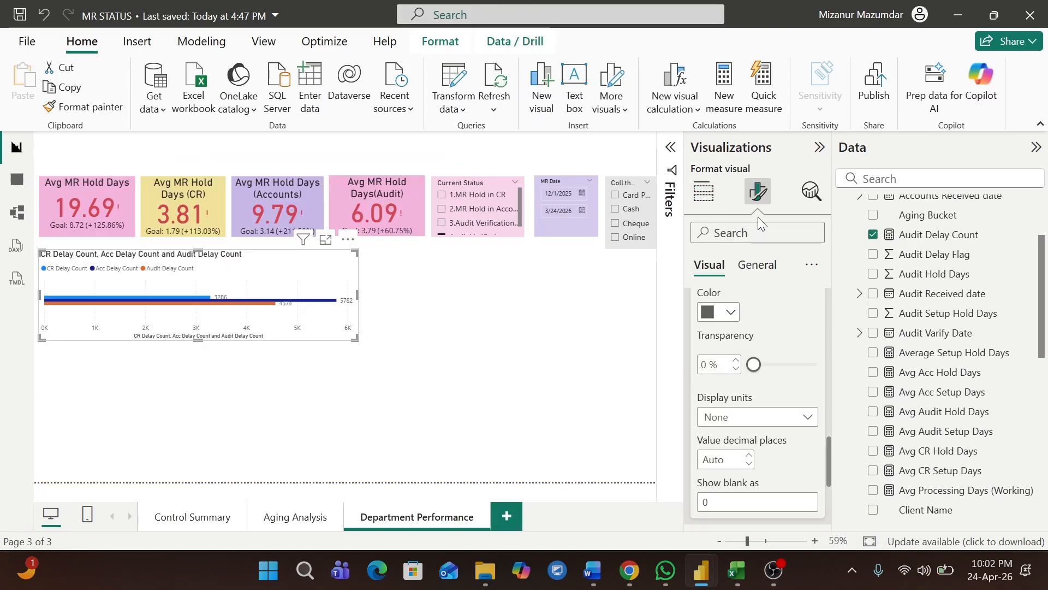
{"action": "left_click", "coordinate": [758, 268]}
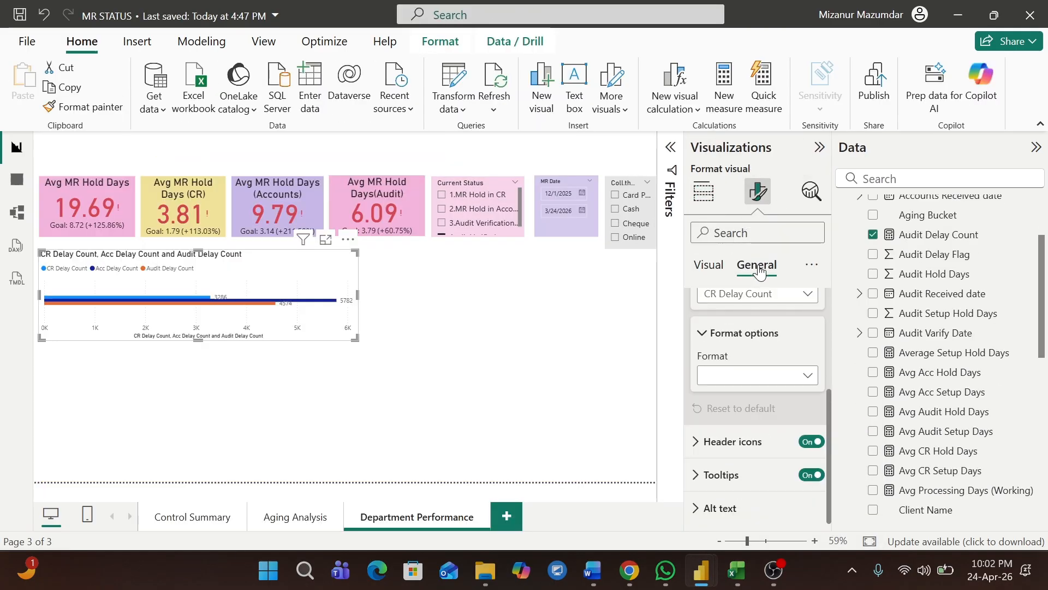
{"action": "key", "text": "alt+Tab"}
{"action": "key", "text": "alt+Tab"}
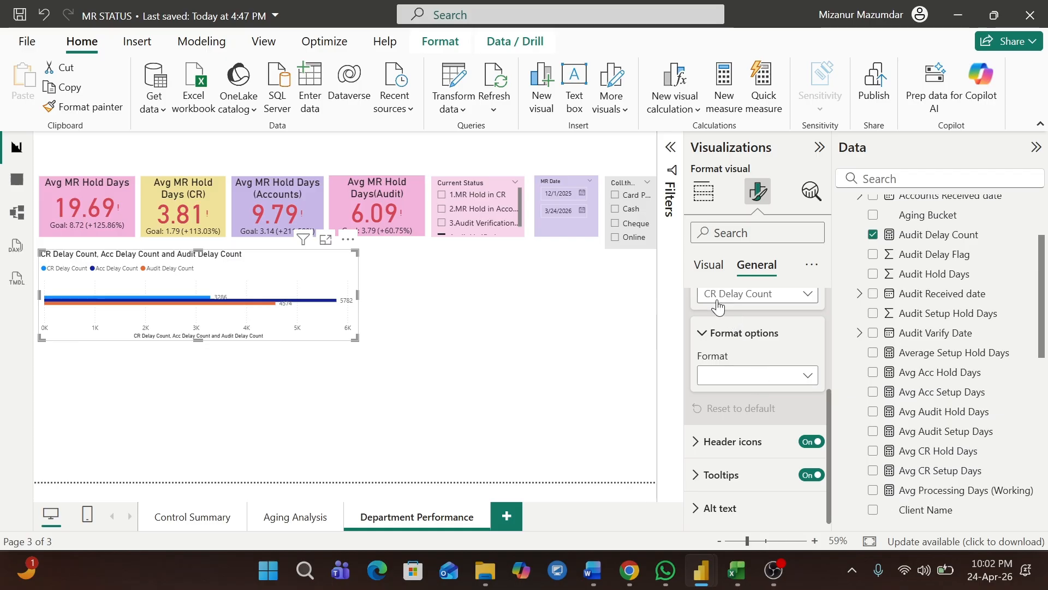
{"action": "left_click_drag", "start_coordinate": [830, 406], "coordinate": [807, 304]}
{"action": "left_click", "coordinate": [696, 377]}
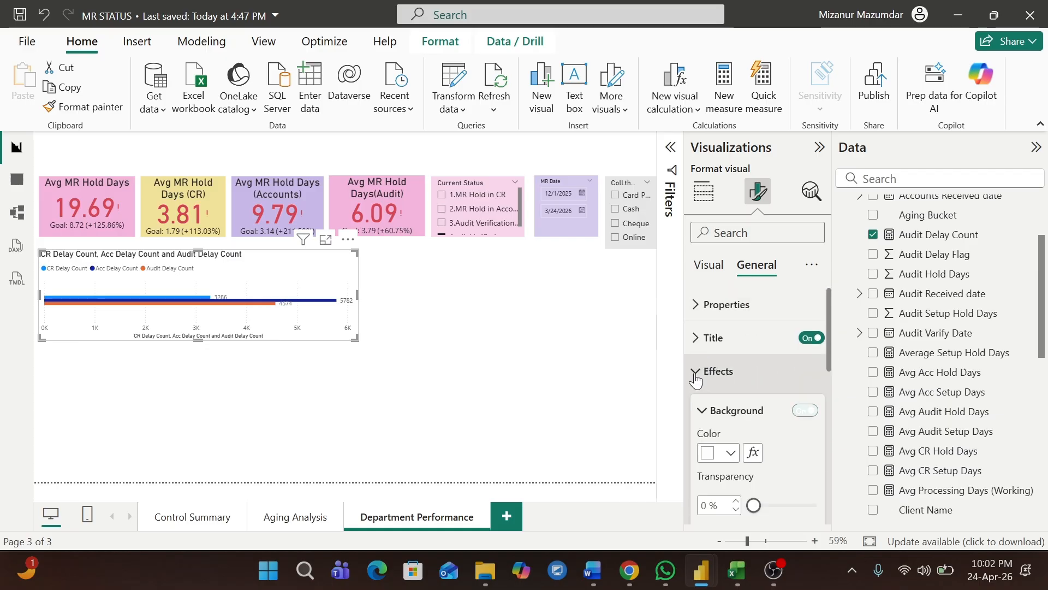
{"action": "left_click", "coordinate": [732, 458]}
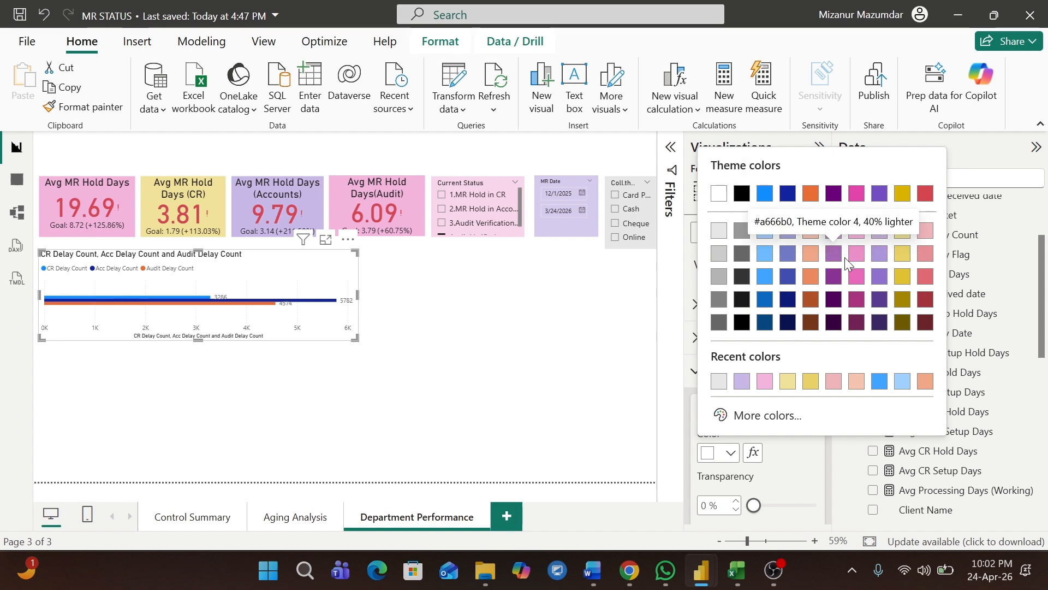
{"action": "left_click", "coordinate": [858, 380]}
Set the delay count chart's background transparency to 47%, comparing it with the reference report's Department Performance page.
{"action": "key", "text": "alt+Tab"}
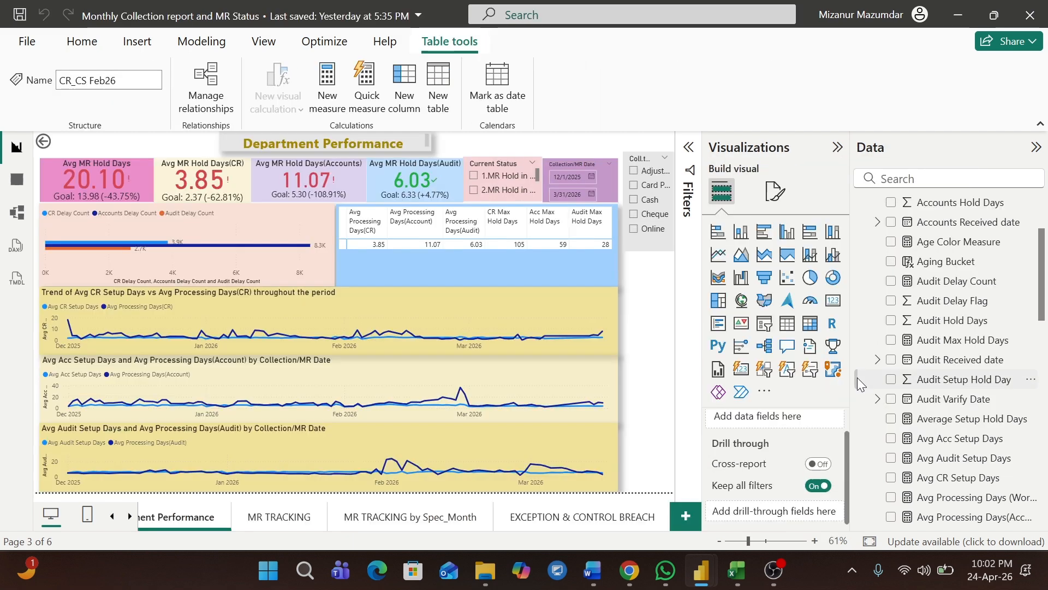
{"action": "key", "text": "alt+Tab"}
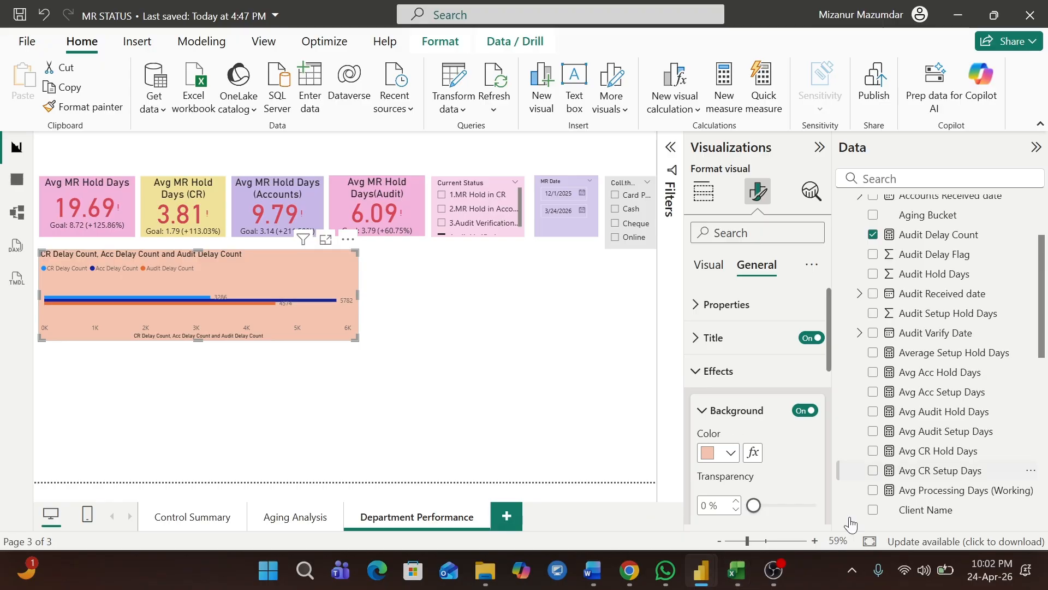
{"action": "left_click_drag", "start_coordinate": [757, 508], "coordinate": [782, 508]}
{"action": "key", "text": "alt+Tab"}
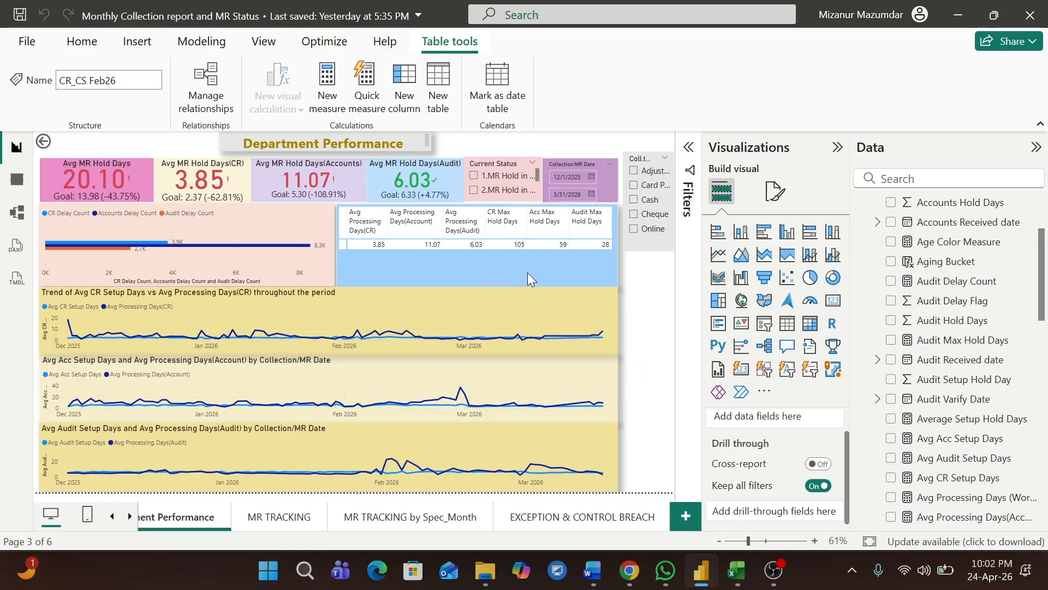
{"action": "key", "text": "alt+Tab"}
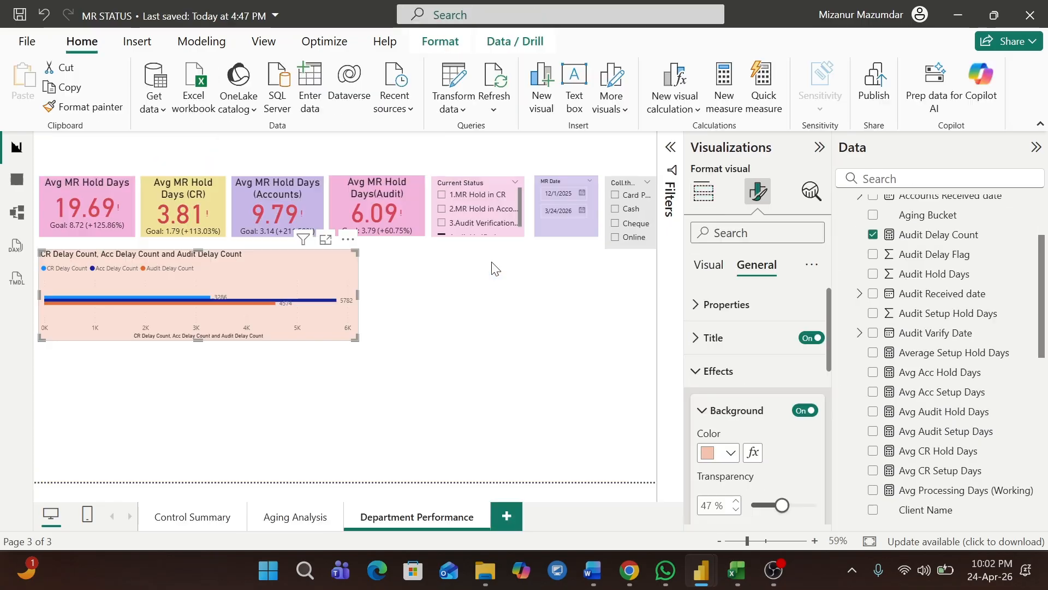
{"action": "left_click", "coordinate": [429, 267]}
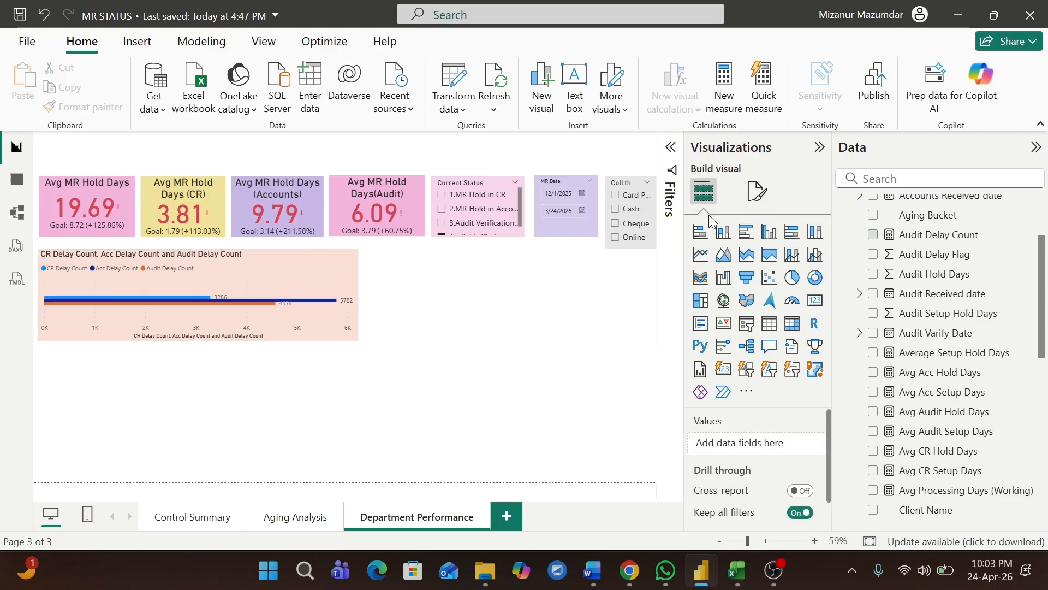
{"action": "key", "text": "alt+Tab"}
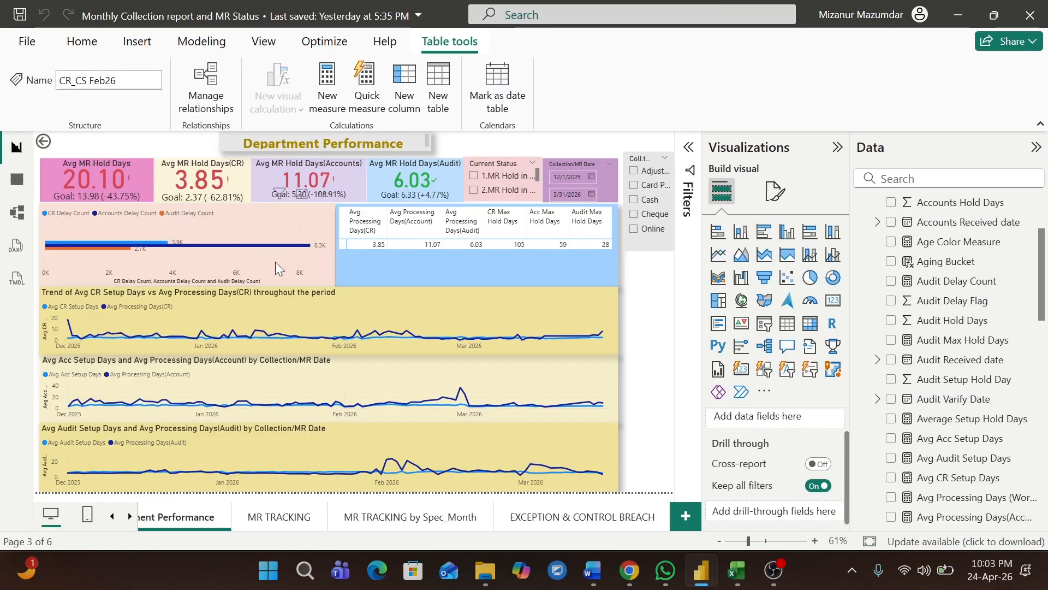
{"action": "key", "text": "alt+Tab"}
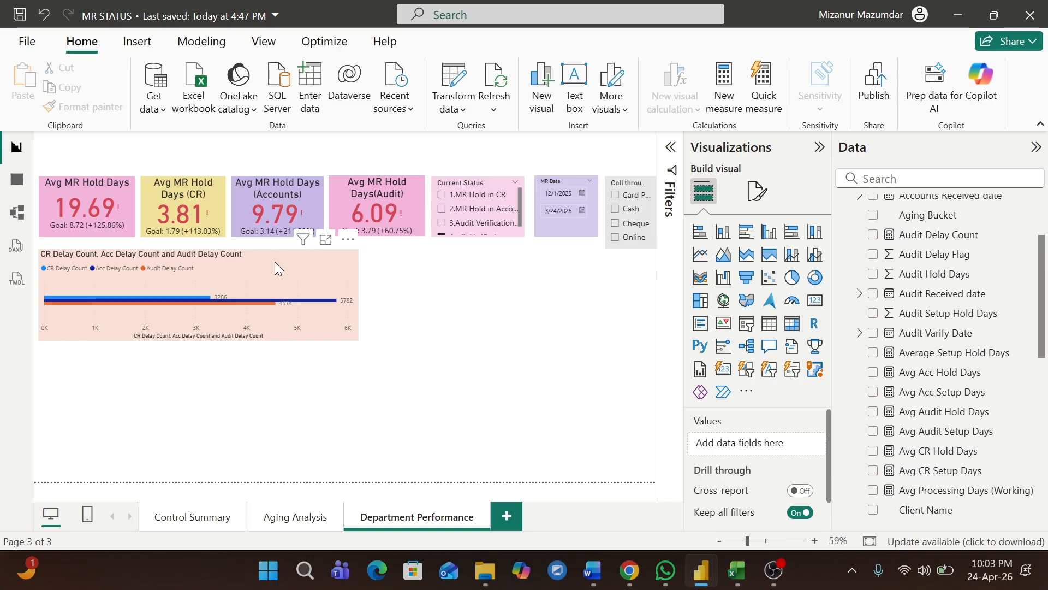
Change the delay count bar chart's title to "Delay Count by Department".
{"action": "left_click", "coordinate": [274, 261]}
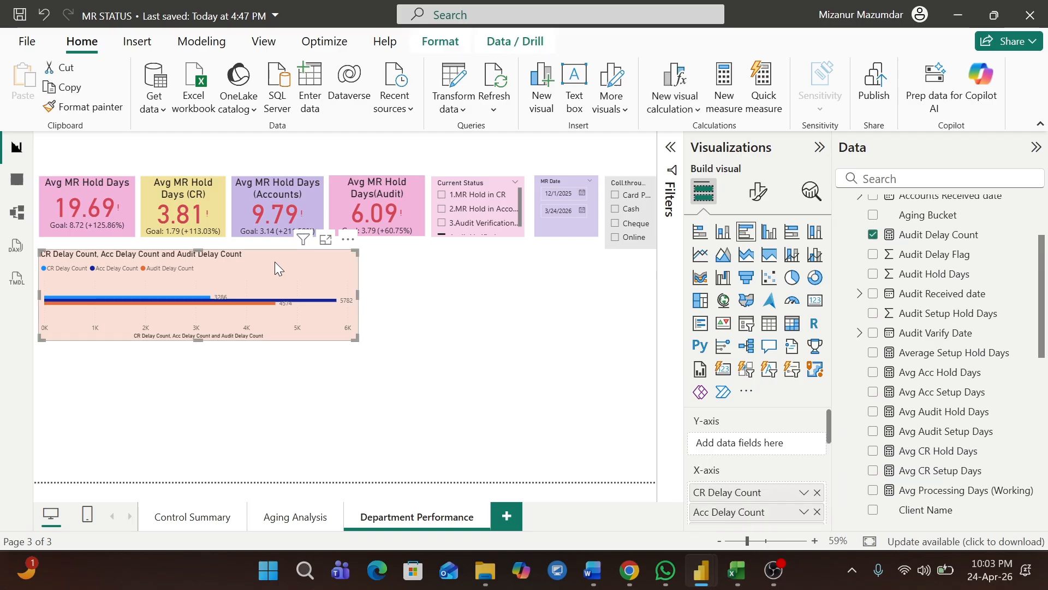
{"action": "left_click", "coordinate": [761, 196]}
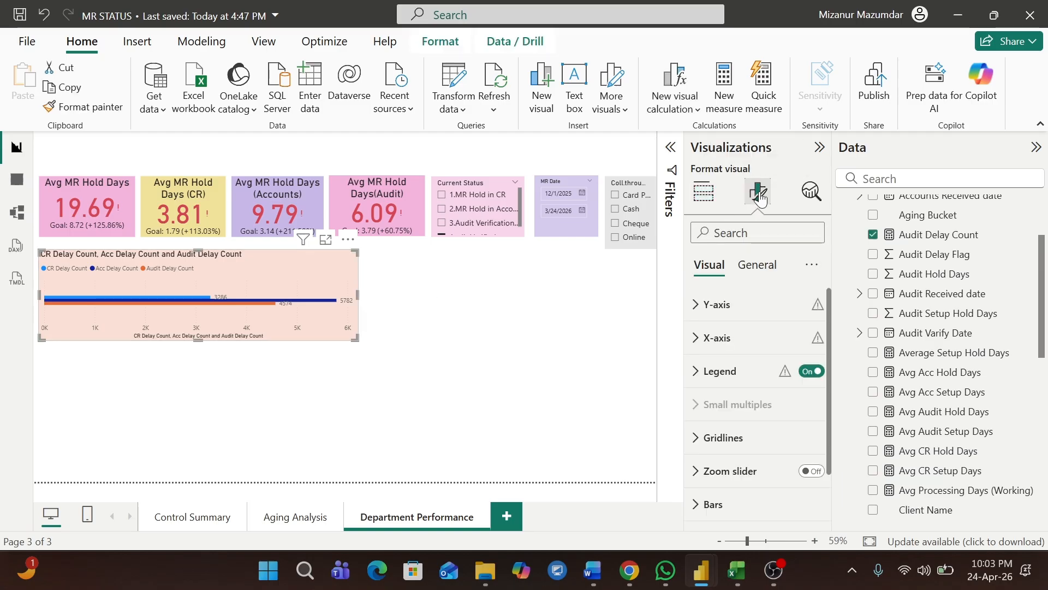
{"action": "left_click", "coordinate": [756, 266]}
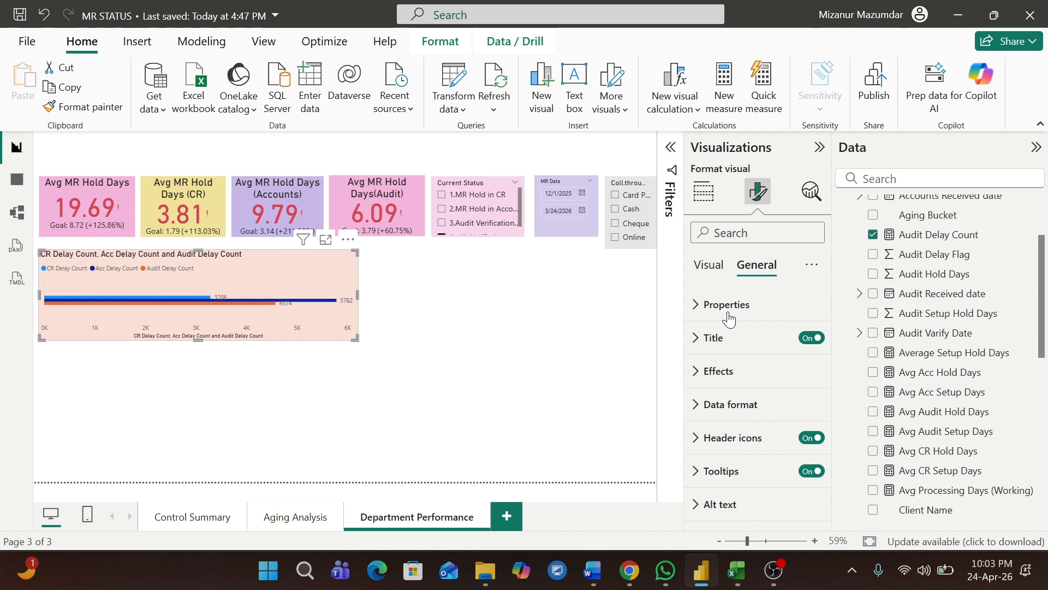
{"action": "left_click", "coordinate": [710, 337]}
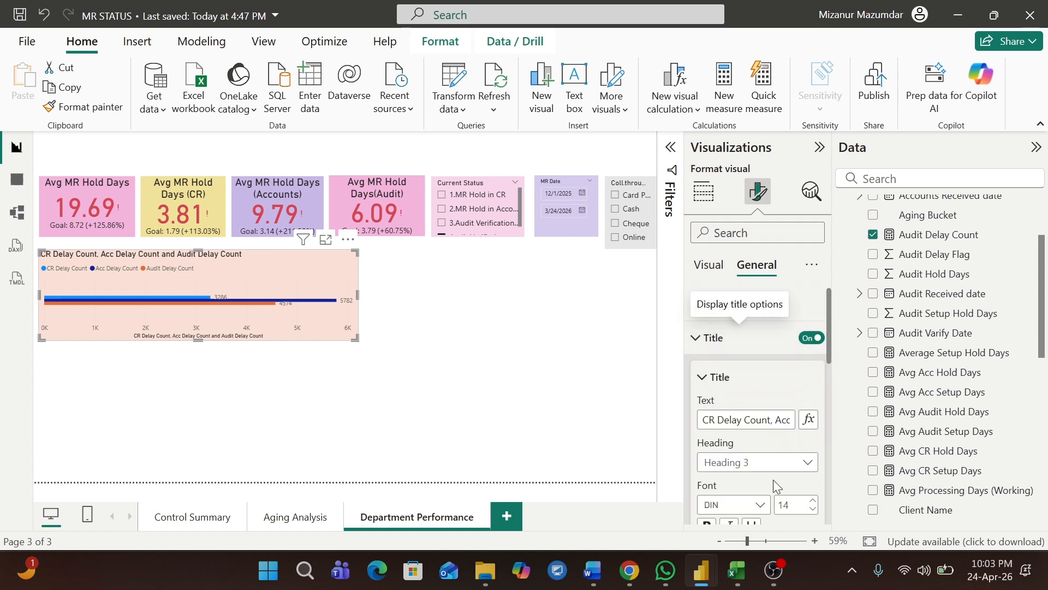
{"action": "left_click", "coordinate": [721, 419]}
{"action": "key", "text": "BackSpace"}
{"action": "key", "text": "BackSpace"}
{"action": "key", "text": "BackSpace"}
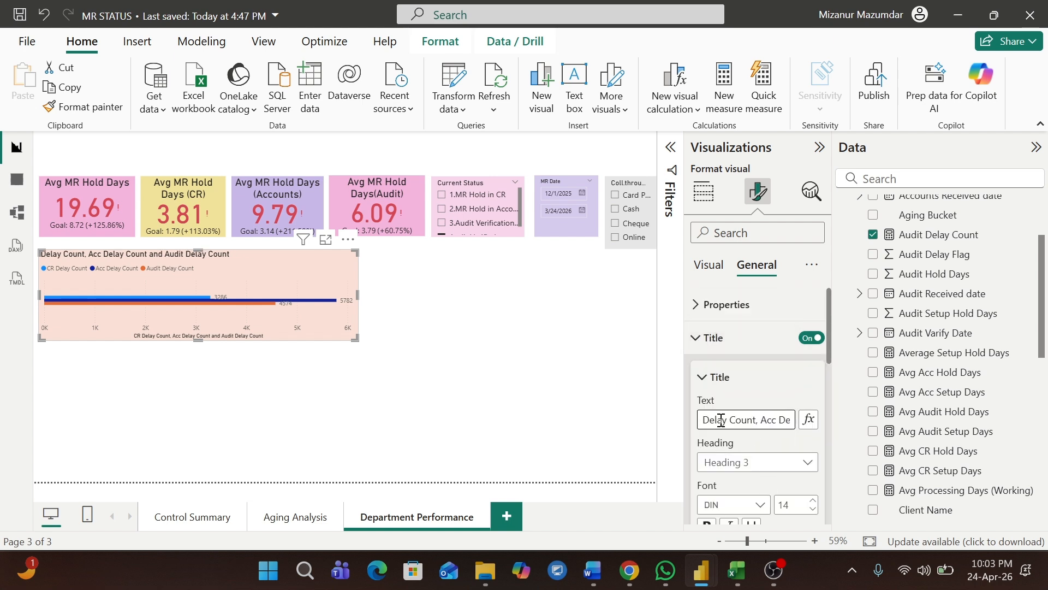
{"action": "left_click", "coordinate": [762, 419]}
{"action": "key", "text": "Delete"}
{"action": "key", "text": "Delete"}
{"action": "key", "text": "Delete"}
{"action": "key", "text": "Delete"}
{"action": "key", "text": "Delete"}
{"action": "key", "text": "Delete"}
{"action": "key", "text": "Delete"}
{"action": "key", "text": "Delete"}
{"action": "key", "text": "Delete"}
{"action": "key", "text": "Delete"}
{"action": "key", "text": "Delete"}
{"action": "key", "text": "Delete"}
{"action": "key", "text": "Delete"}
{"action": "key", "text": "Delete"}
{"action": "key", "text": "Delete"}
{"action": "key", "text": "Delete"}
{"action": "key", "text": "Delete"}
{"action": "key", "text": "Delete"}
{"action": "key", "text": "Delete"}
{"action": "key", "text": "Delete"}
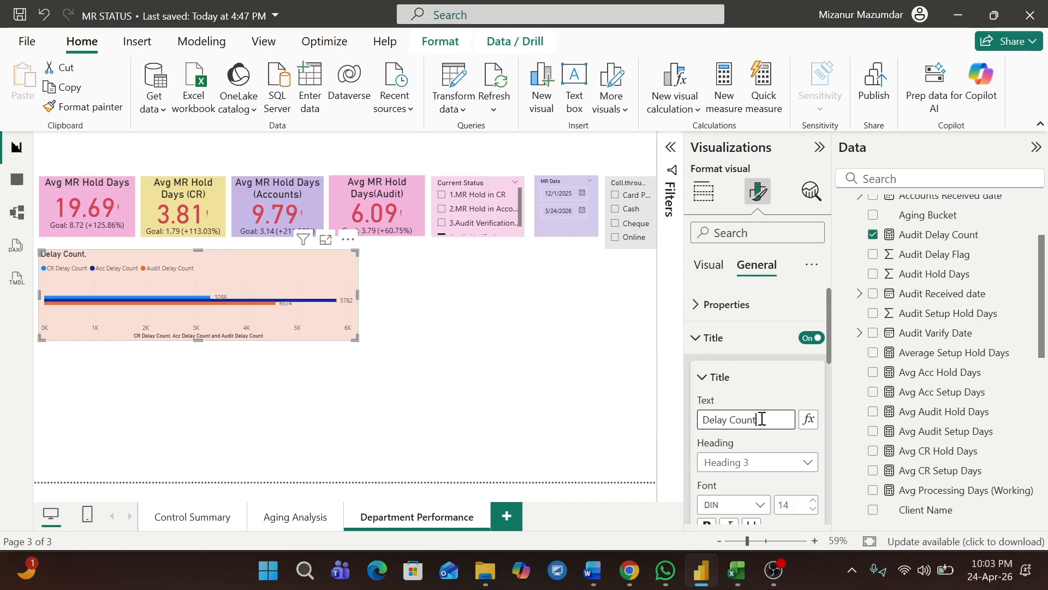
{"action": "type", "text": "v"}
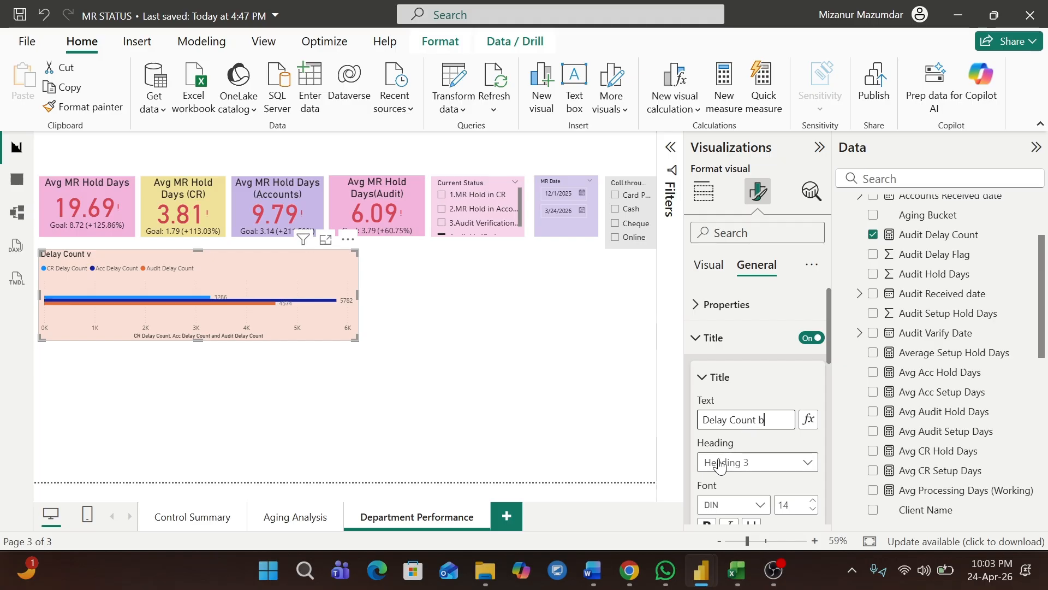
{"action": "type", "text": "y Department"}
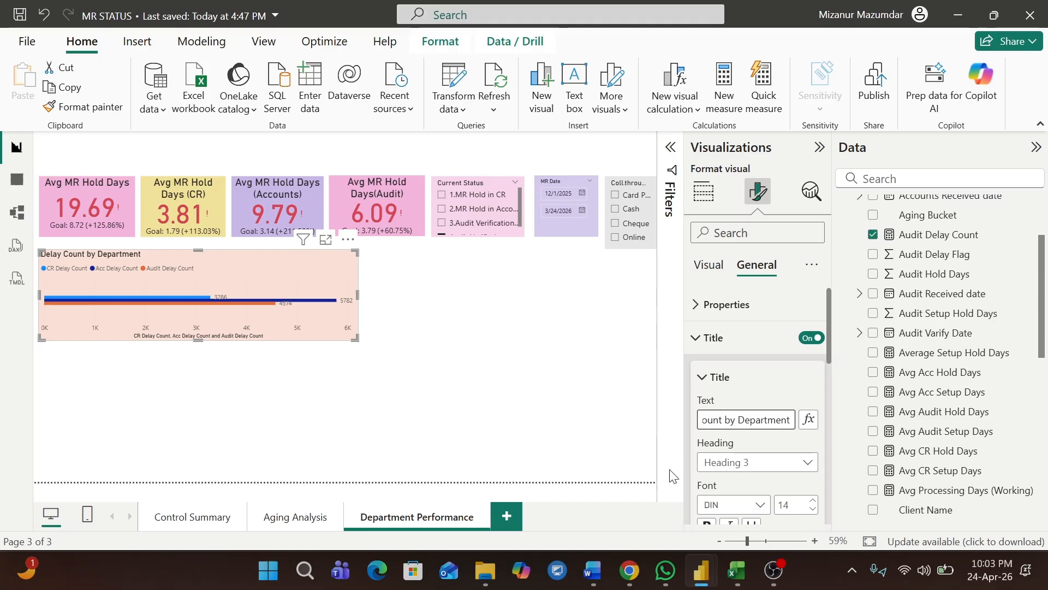
Set the chart title's font size to 18 and center it horizontally.
{"action": "left_click", "coordinate": [813, 501]}
{"action": "left_click", "coordinate": [813, 501]}
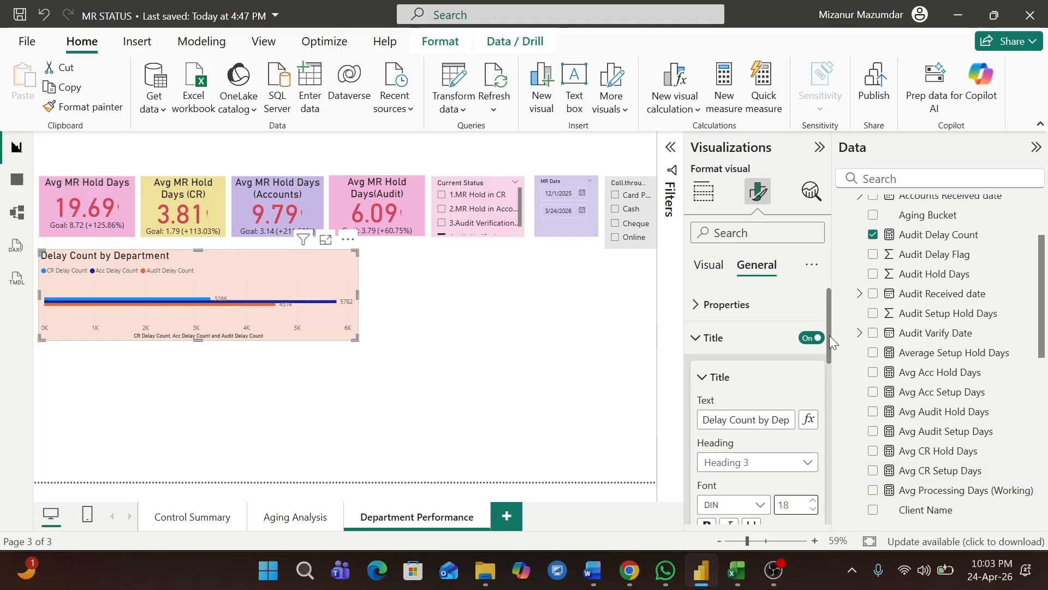
{"action": "left_click_drag", "start_coordinate": [829, 336], "coordinate": [834, 416]}
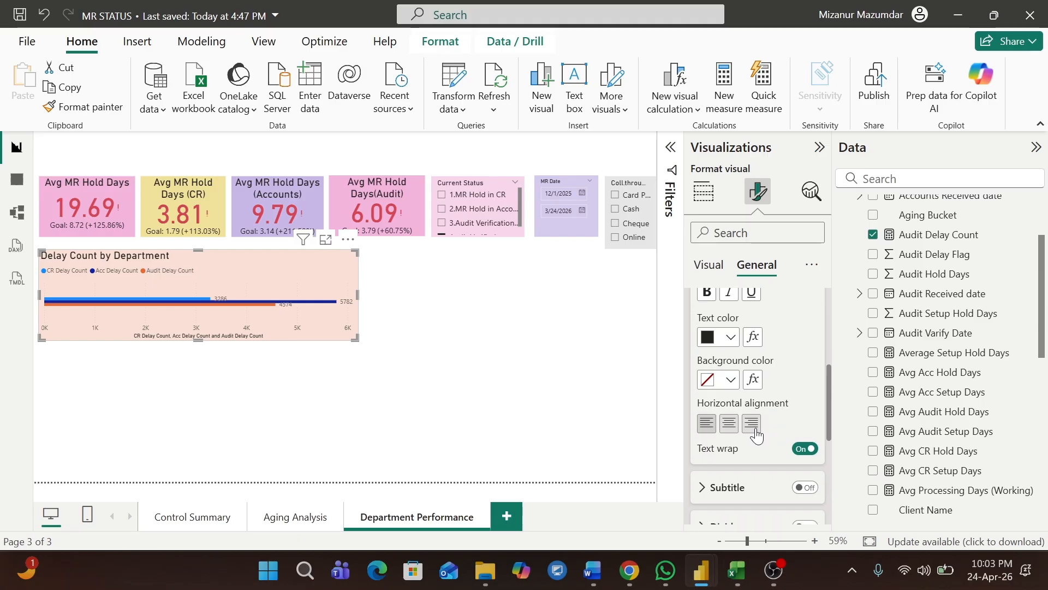
{"action": "left_click", "coordinate": [729, 431]}
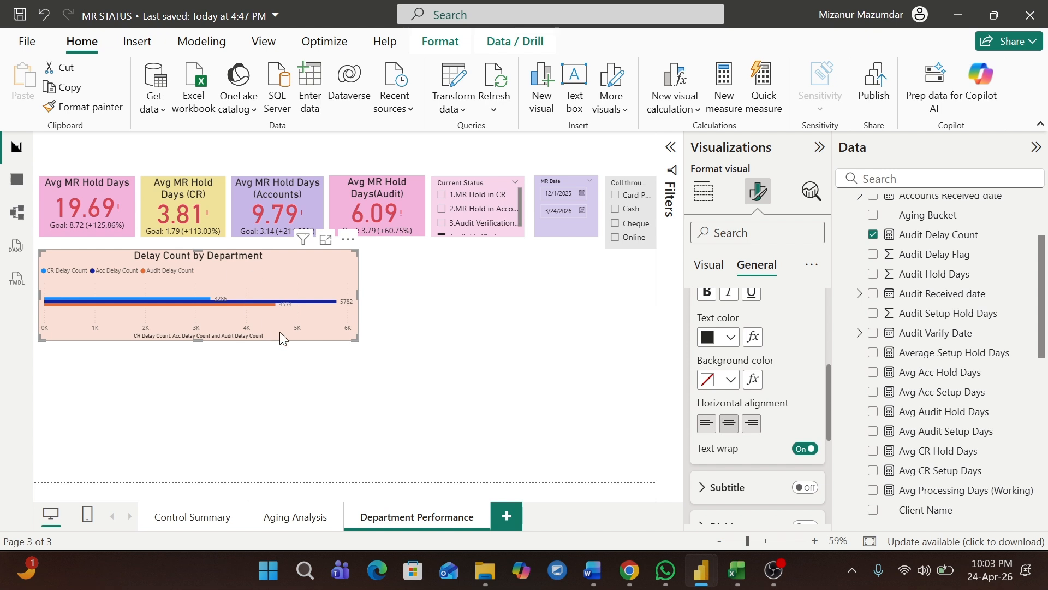
Turn off the legend of the Delay Count by Department chart.
{"action": "left_click", "coordinate": [710, 274]}
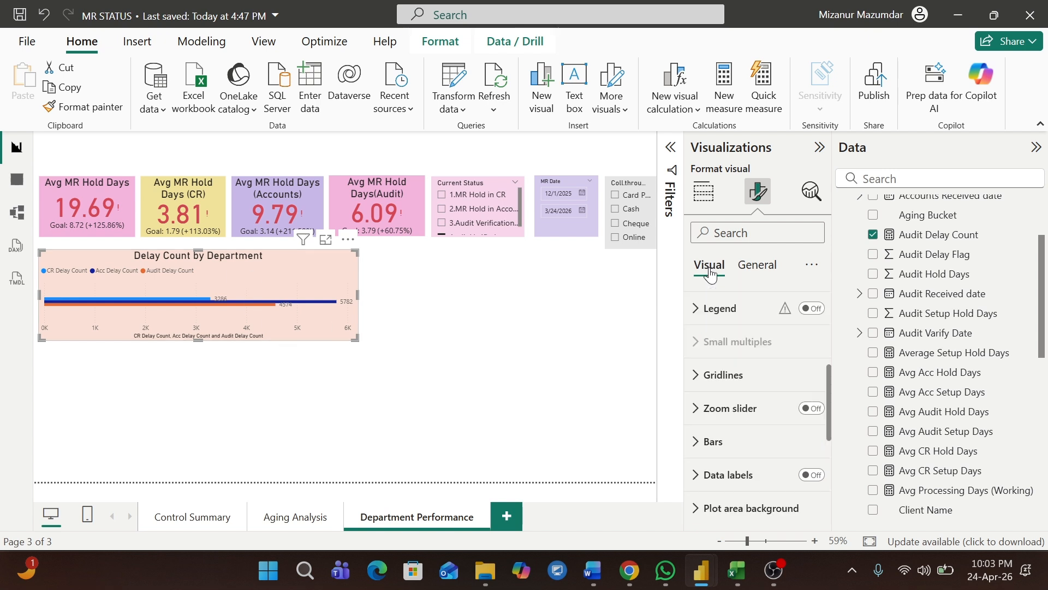
{"action": "left_click", "coordinate": [810, 309]}
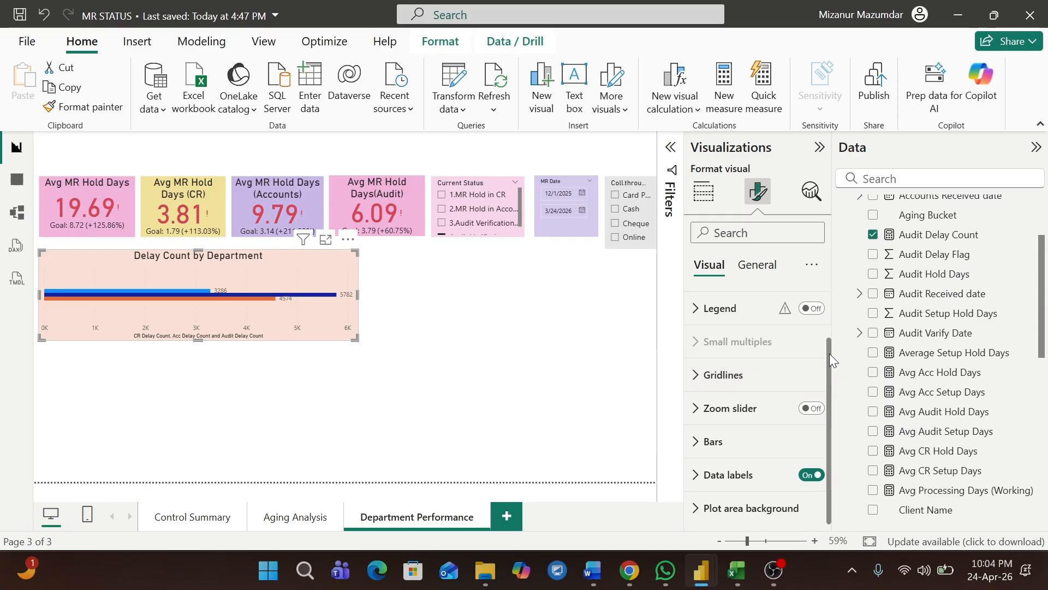
{"action": "left_click_drag", "start_coordinate": [828, 420], "coordinate": [831, 364]}
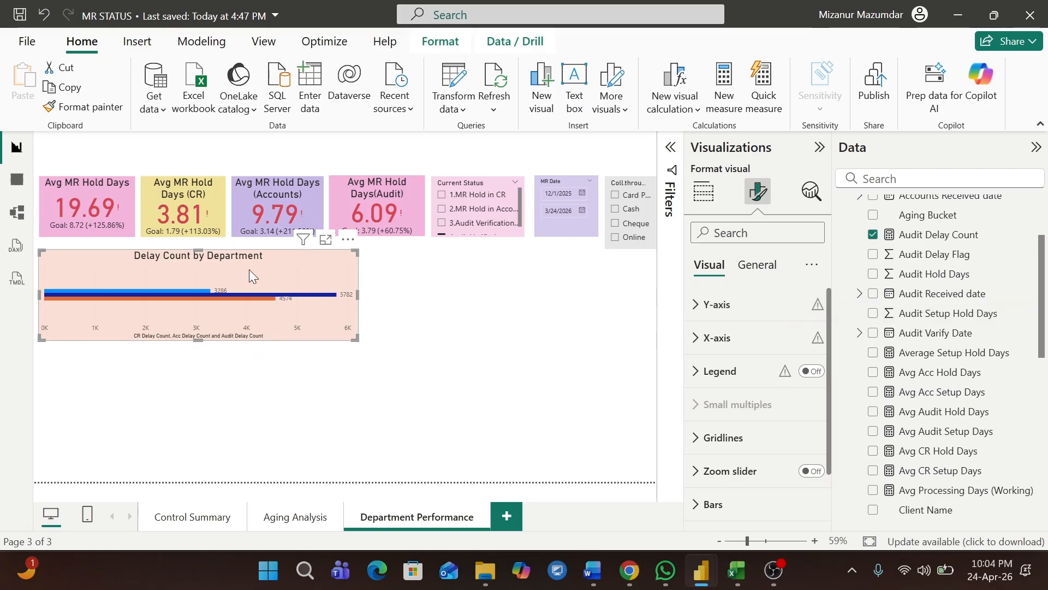
Add an empty matrix visual to the page, shrink it and place it beside the Delay Count by Department chart.
{"action": "left_click", "coordinate": [506, 271]}
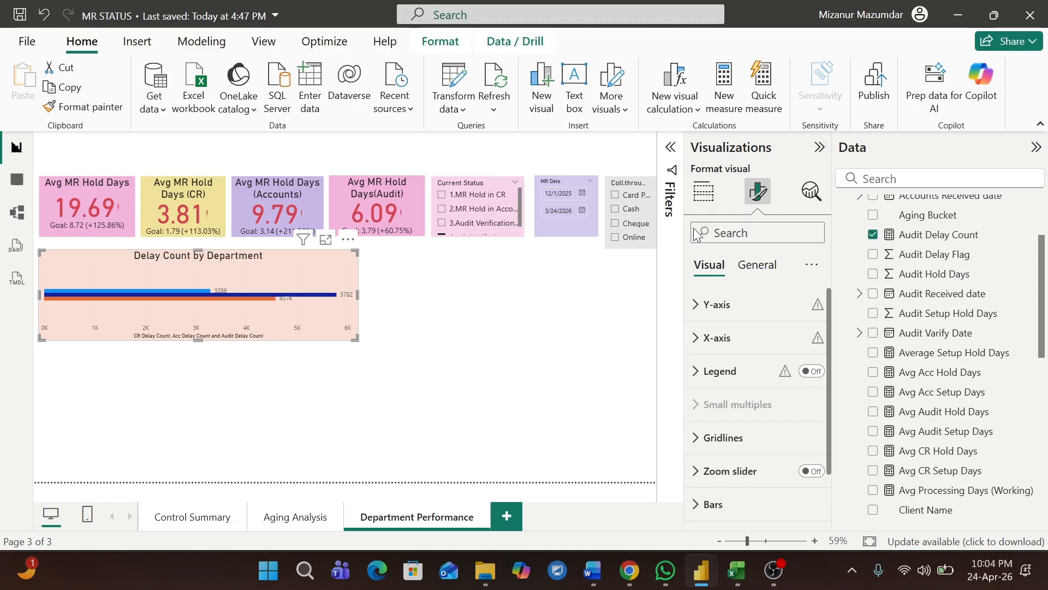
{"action": "left_click", "coordinate": [704, 194]}
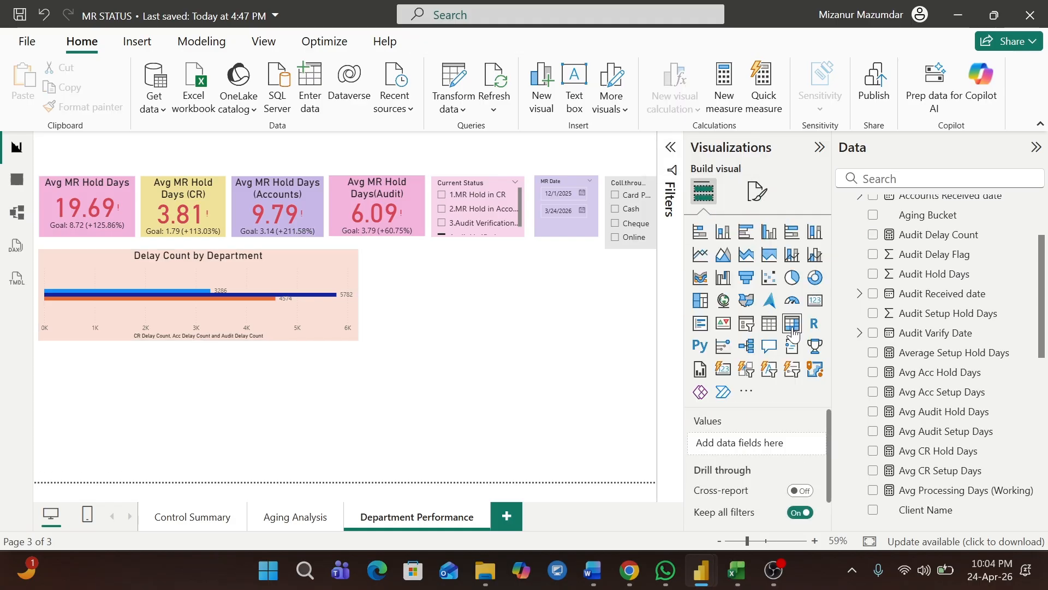
{"action": "left_click_drag", "start_coordinate": [421, 319], "coordinate": [578, 267]}
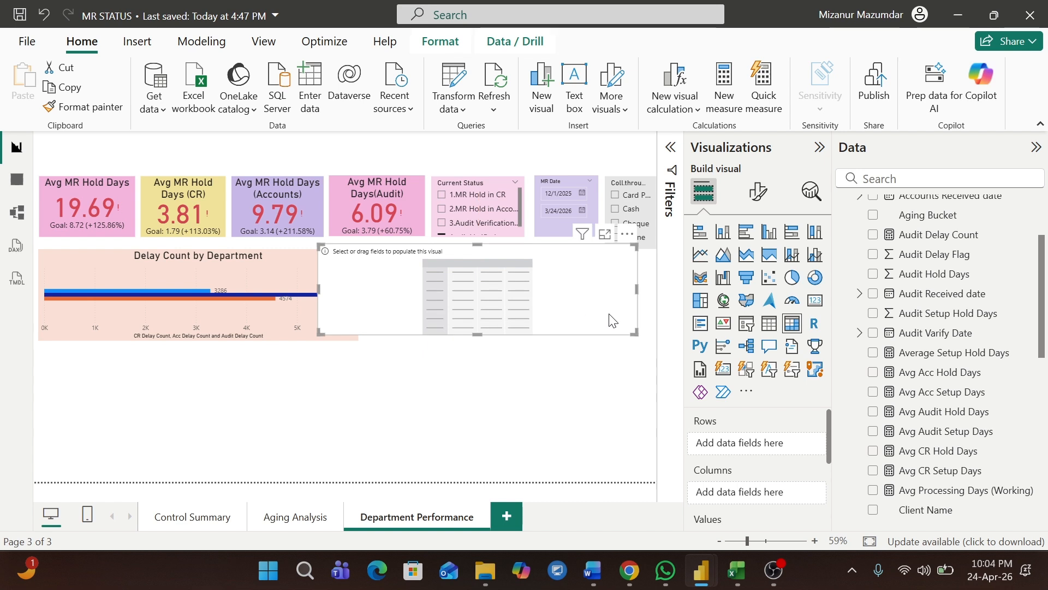
{"action": "left_click_drag", "start_coordinate": [635, 332], "coordinate": [576, 325]}
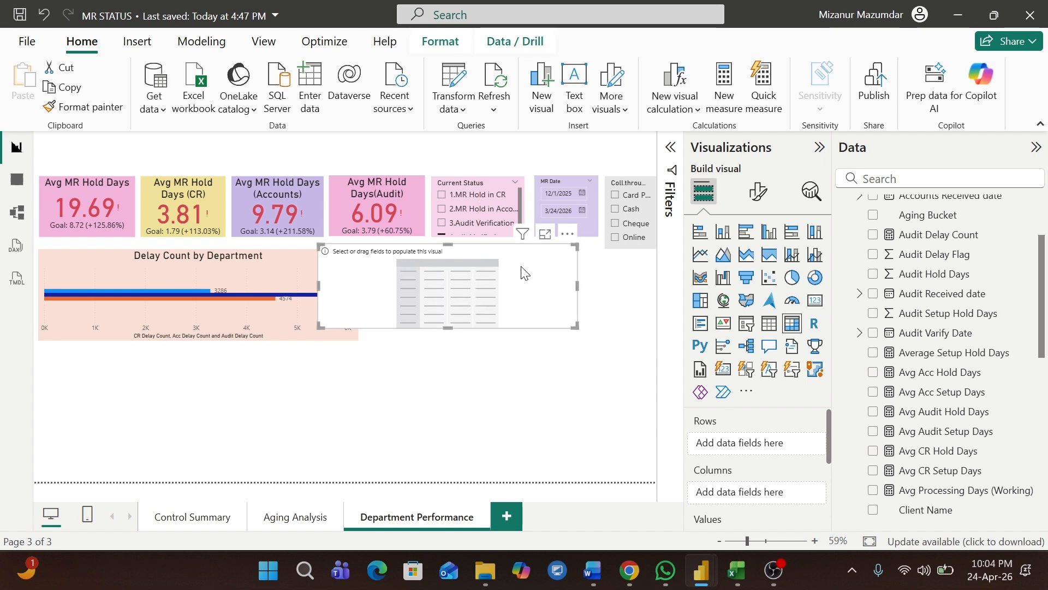
{"action": "left_click_drag", "start_coordinate": [539, 272], "coordinate": [572, 272]}
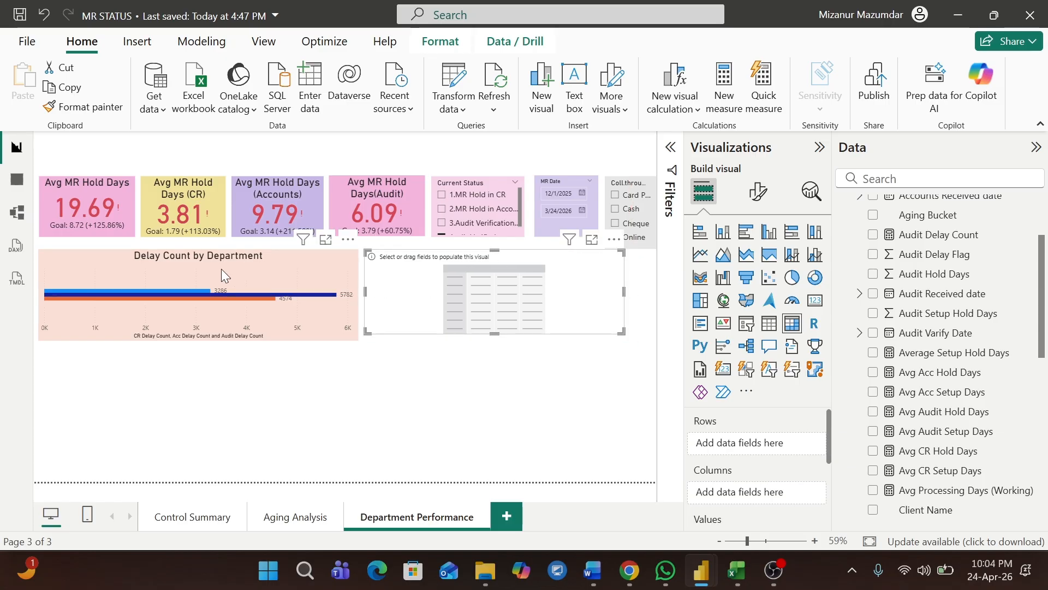
Move the Delay Count by Department chart and the empty matrix up beneath the cards, narrow the matrix and slightly reduce the chart's height.
{"action": "left_click_drag", "start_coordinate": [218, 263], "coordinate": [217, 261]}
{"action": "left_click", "coordinate": [573, 288]}
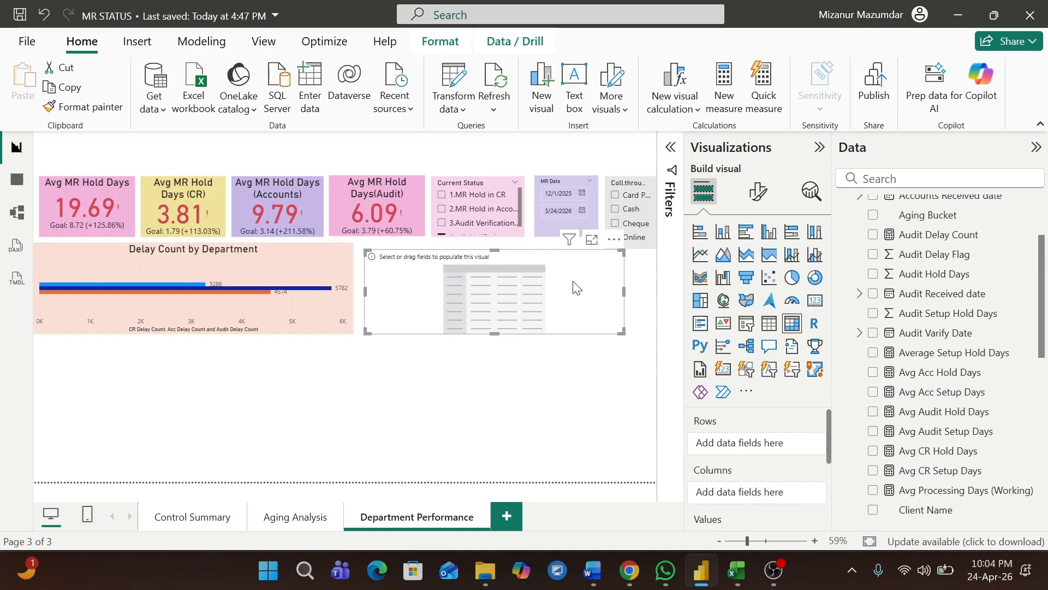
{"action": "left_click_drag", "start_coordinate": [623, 293], "coordinate": [598, 295]}
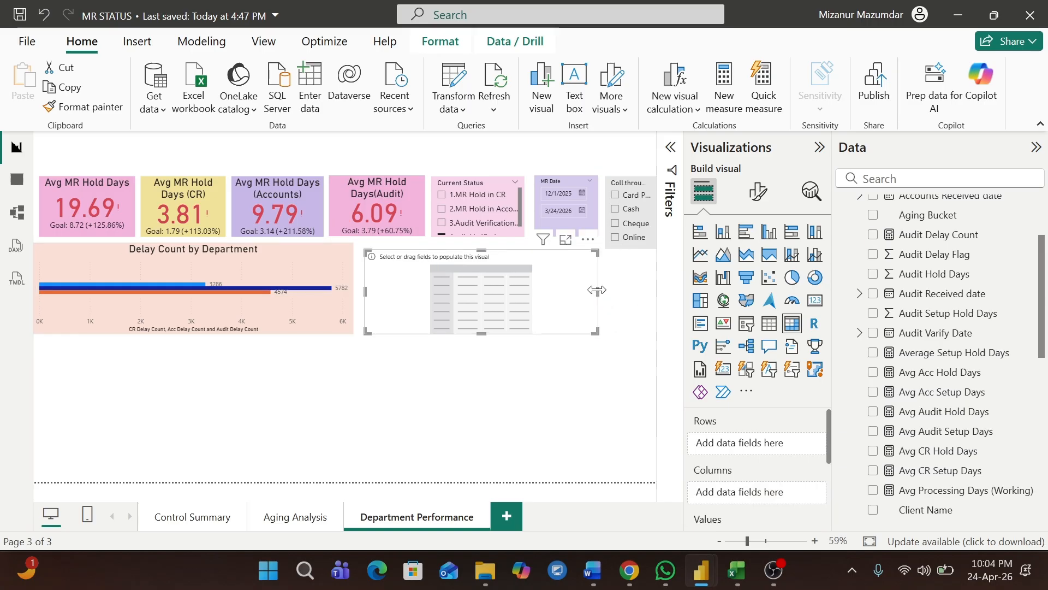
{"action": "left_click_drag", "start_coordinate": [539, 268], "coordinate": [533, 263]}
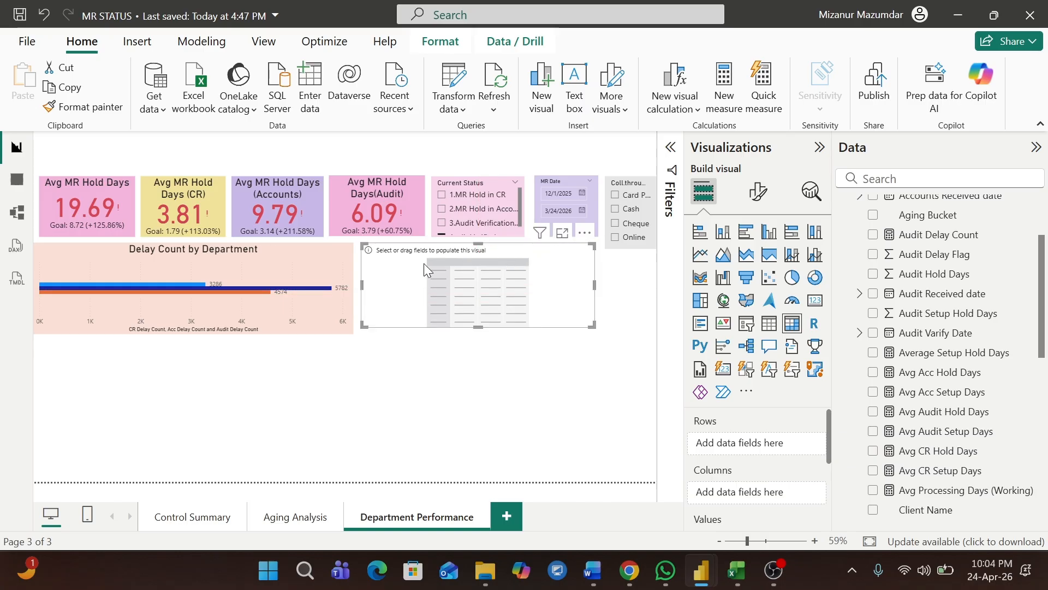
{"action": "left_click", "coordinate": [268, 306]}
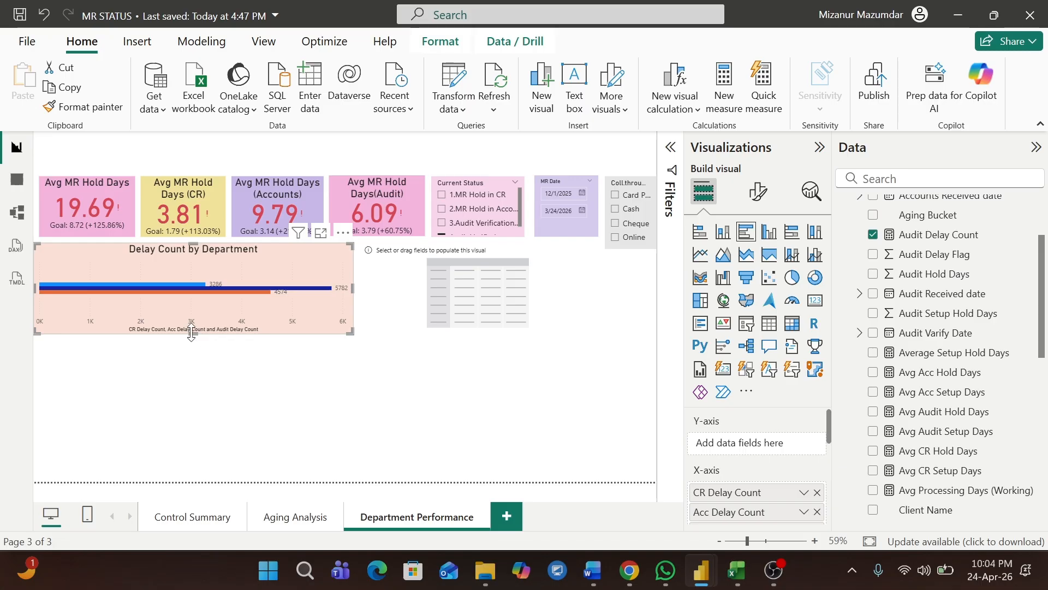
{"action": "left_click_drag", "start_coordinate": [191, 331], "coordinate": [191, 326]}
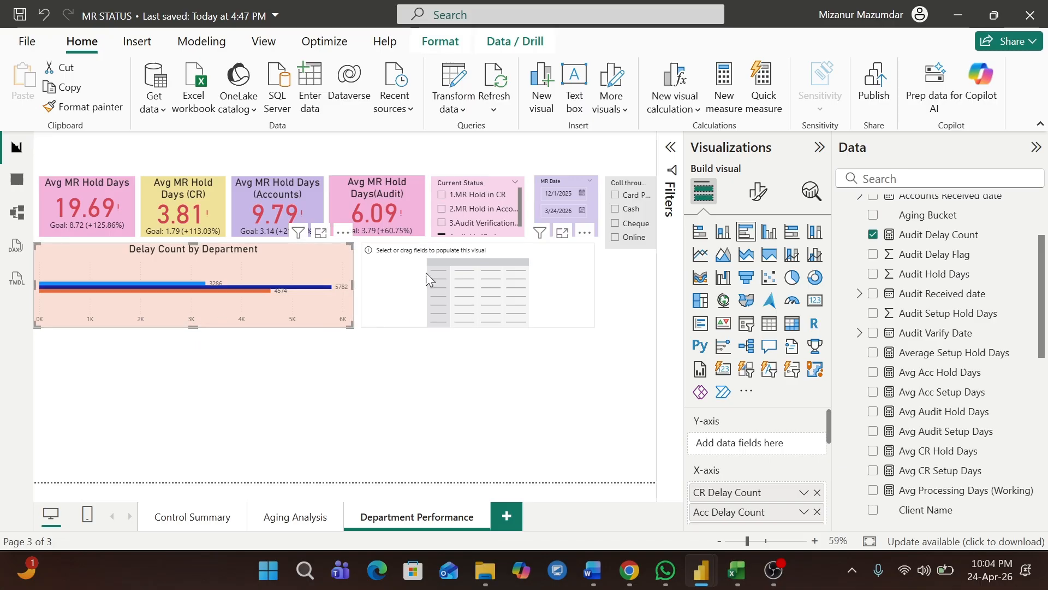
Check the reference report's table, and add Avg CR Hold Days, Avg Acc Hold Days and Avg Audit Hold Days to the matrix.
{"action": "left_click", "coordinate": [396, 273]}
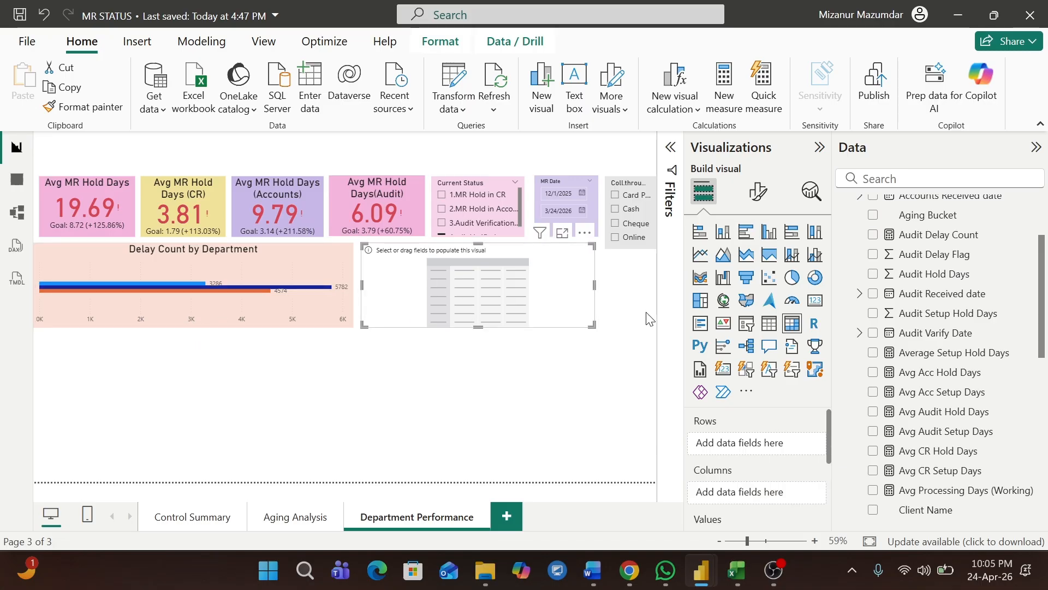
{"action": "key", "text": "alt+Tab"}
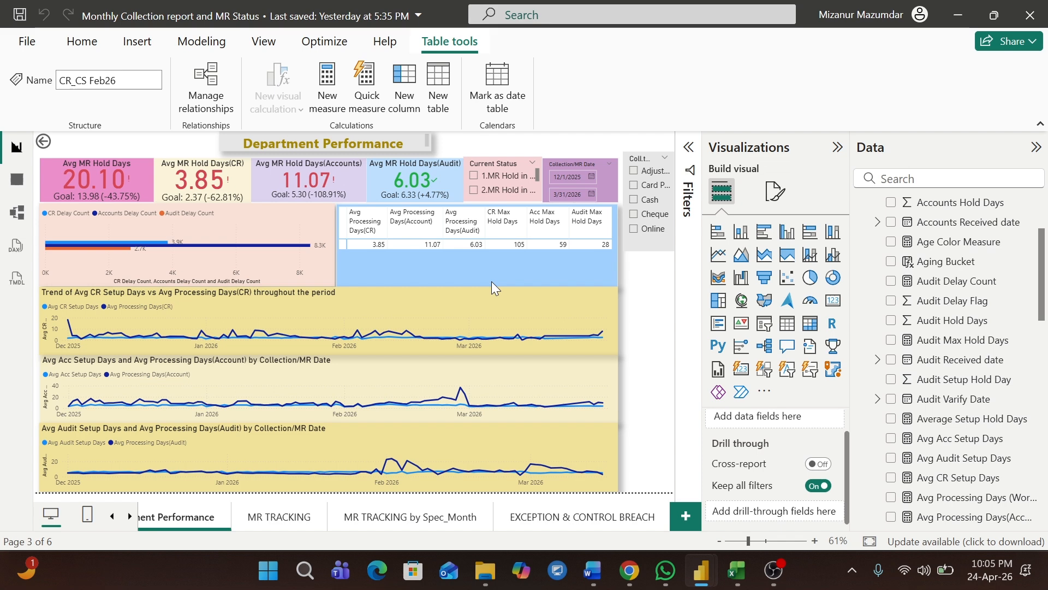
{"action": "key", "text": "alt+Tab"}
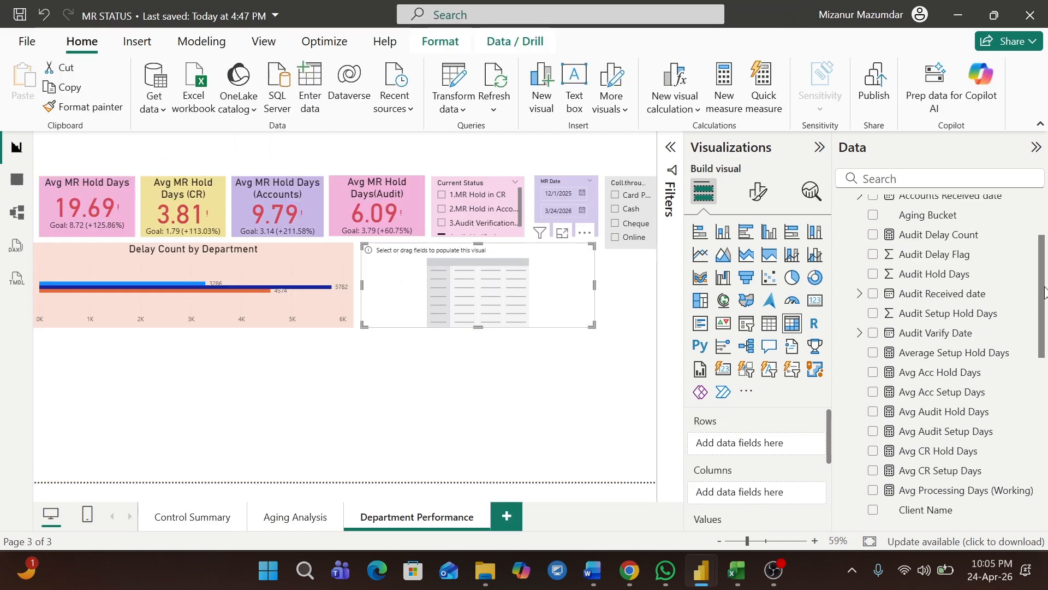
{"action": "scroll", "coordinate": [1043, 283], "scroll_direction": "down", "scroll_amount": 2}
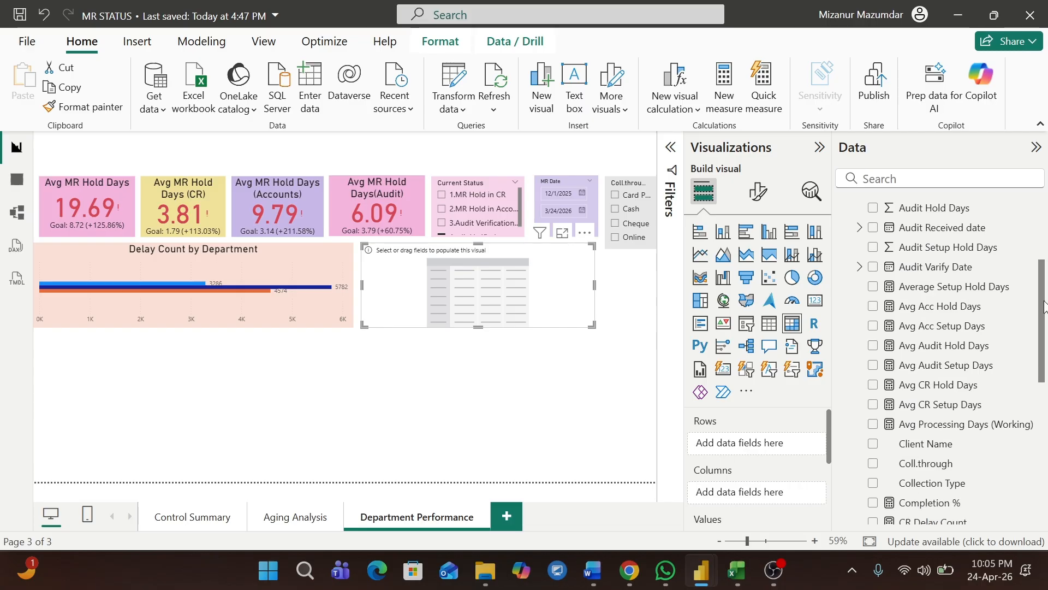
{"action": "left_click", "coordinate": [874, 387]}
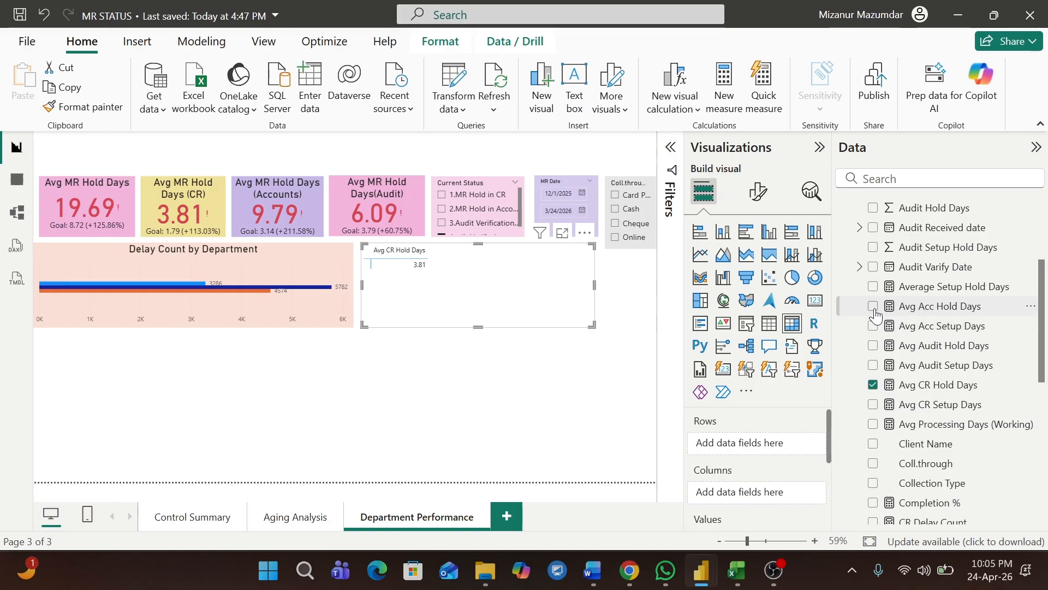
{"action": "left_click", "coordinate": [873, 346]}
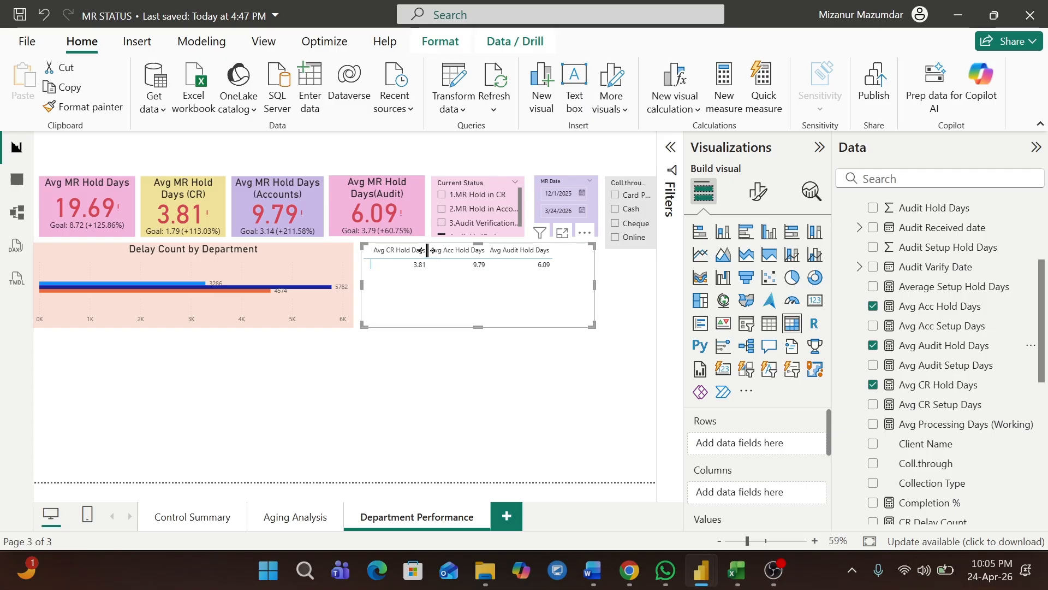
Narrow the matrix's three average hold days columns so their headers wrap.
{"action": "left_click_drag", "start_coordinate": [428, 250], "coordinate": [403, 250]}
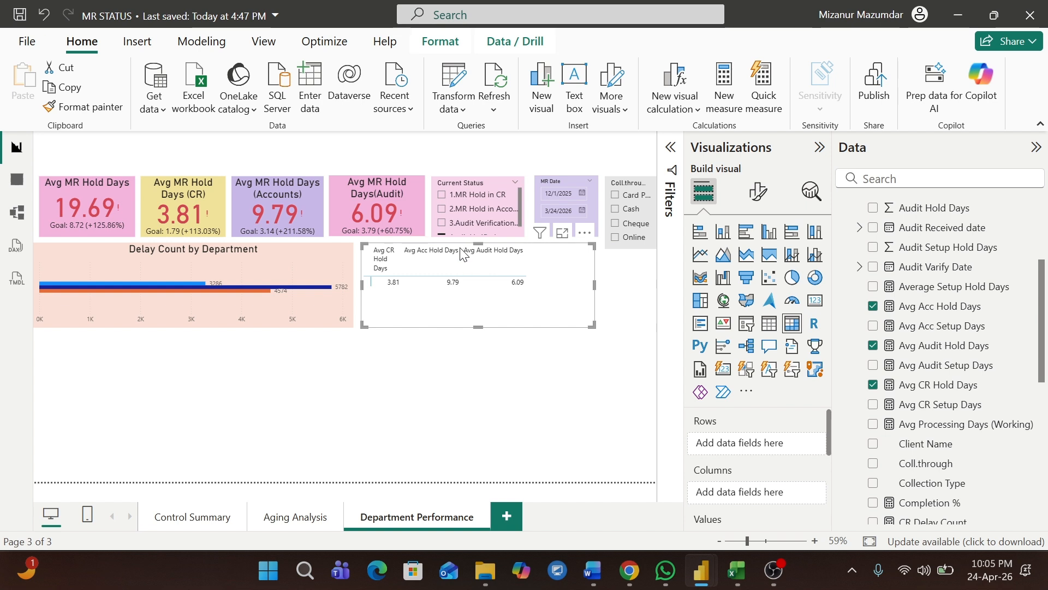
{"action": "left_click_drag", "start_coordinate": [459, 245], "coordinate": [429, 246]}
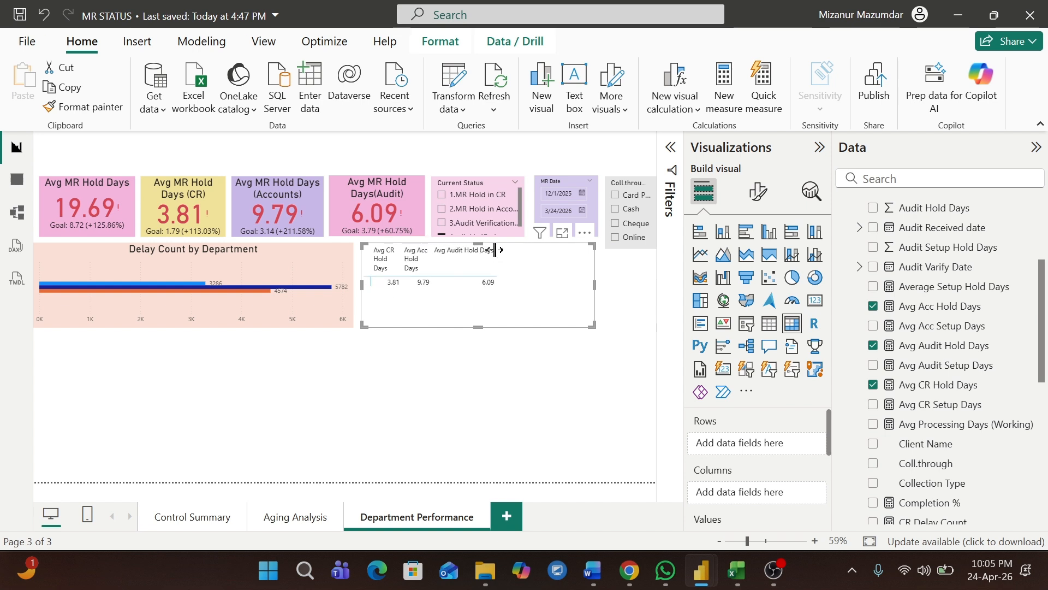
{"action": "left_click_drag", "start_coordinate": [495, 250], "coordinate": [470, 249]}
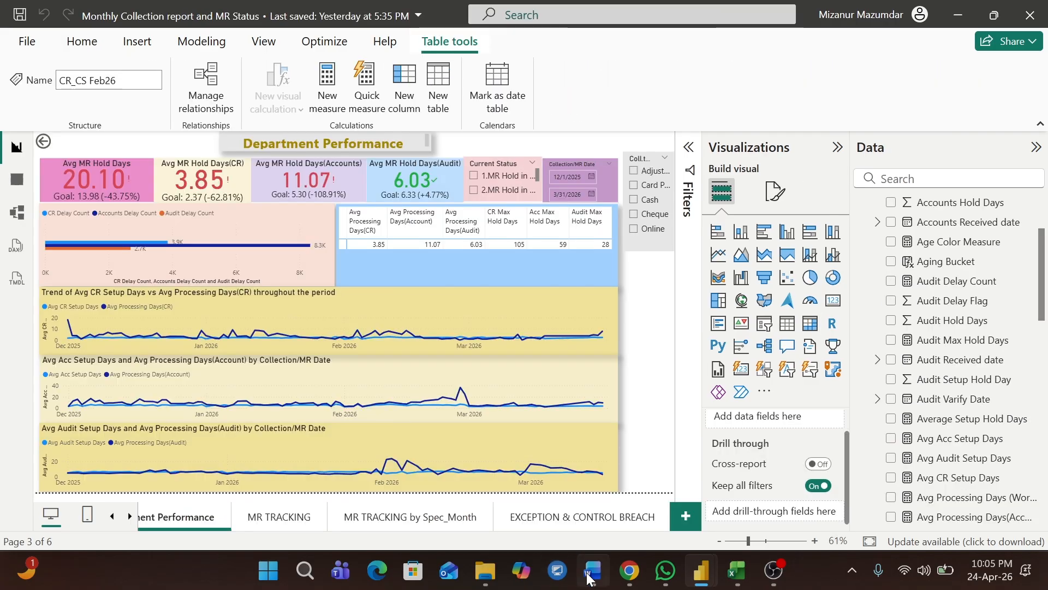
Switch to Creating Measure.docx in Word and copy the complete CR Max Hold Days measure formula, item 15, without its number.
{"action": "left_click", "coordinate": [591, 572]}
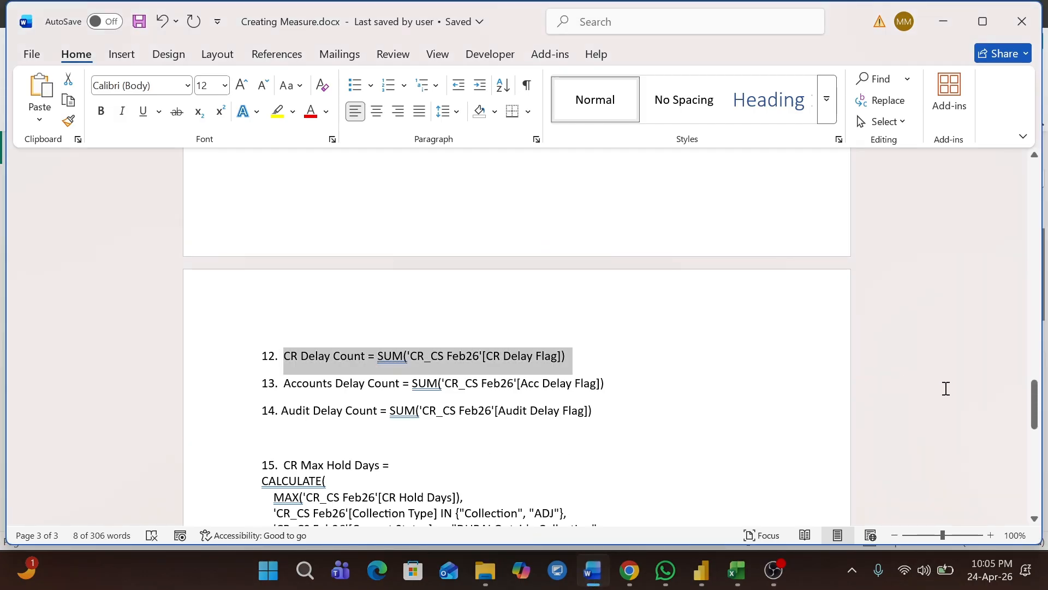
{"action": "left_click_drag", "start_coordinate": [1034, 403], "coordinate": [1035, 424]}
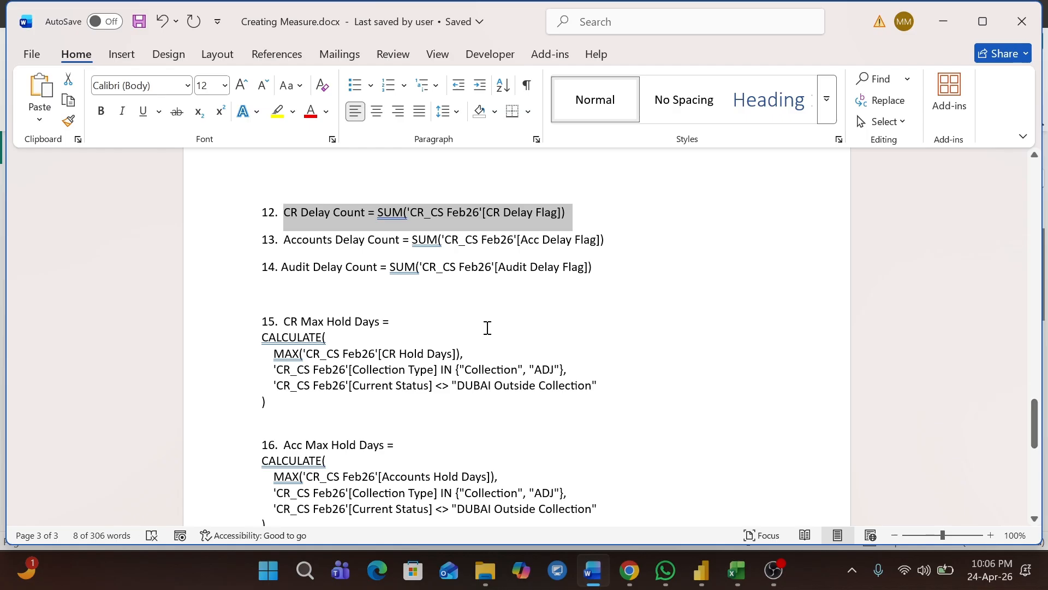
{"action": "left_click", "coordinate": [284, 318]}
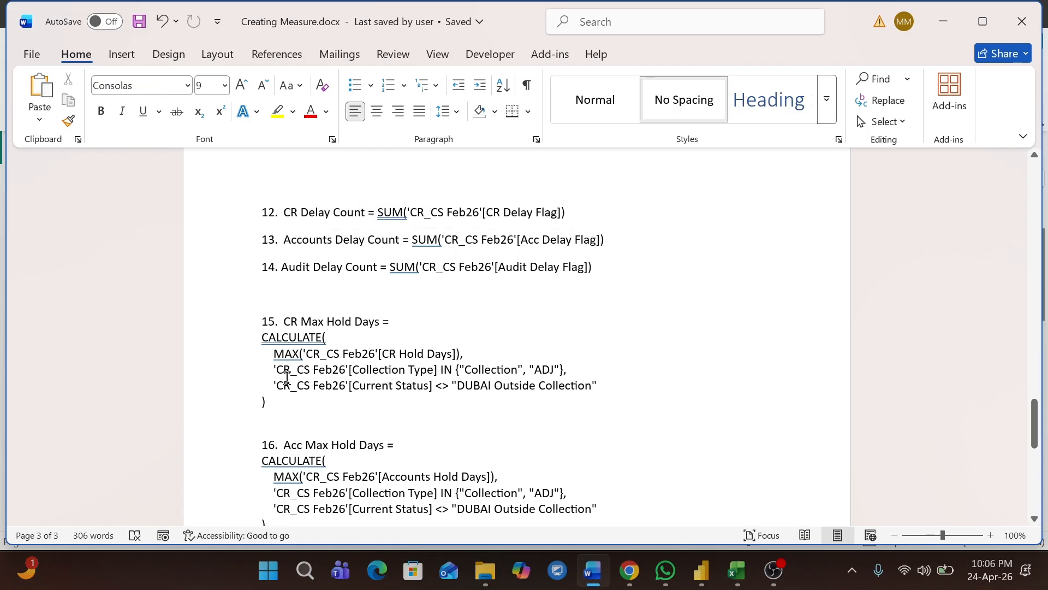
{"action": "left_click", "coordinate": [267, 404], "text": "shift"}
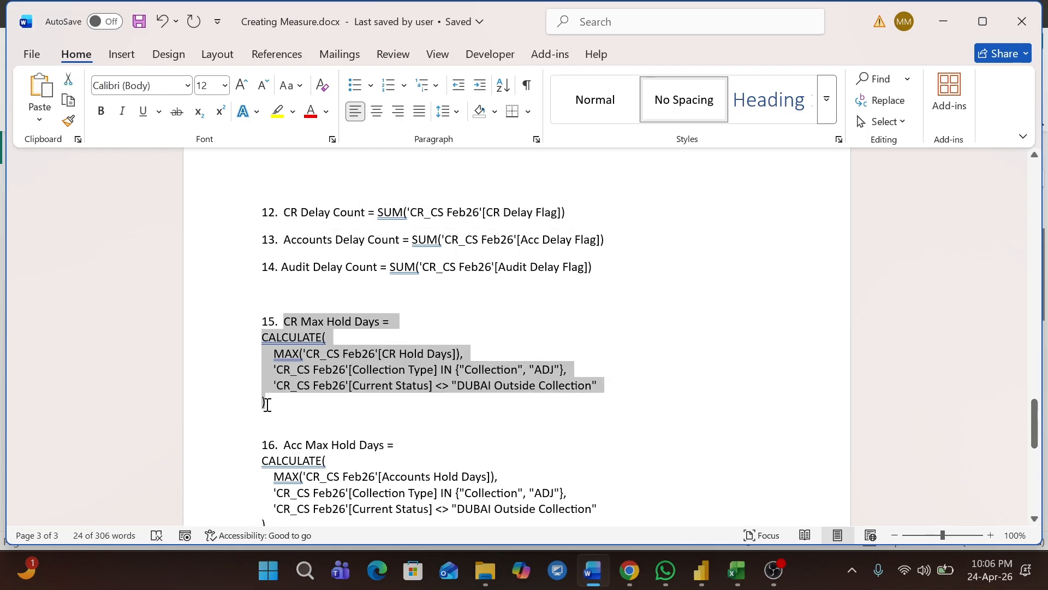
Switch to the MR STATUS report in Power BI and create a new measure from the copied CR Max Hold Days formula.
{"action": "key", "text": "alt+Tab"}
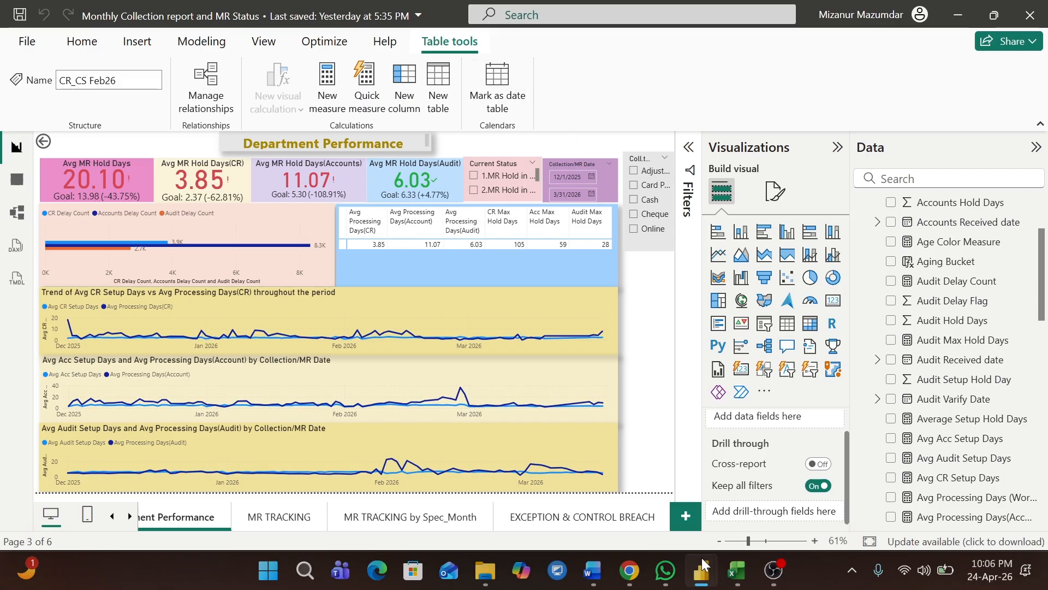
{"action": "mouse_move", "coordinate": [703, 570]}
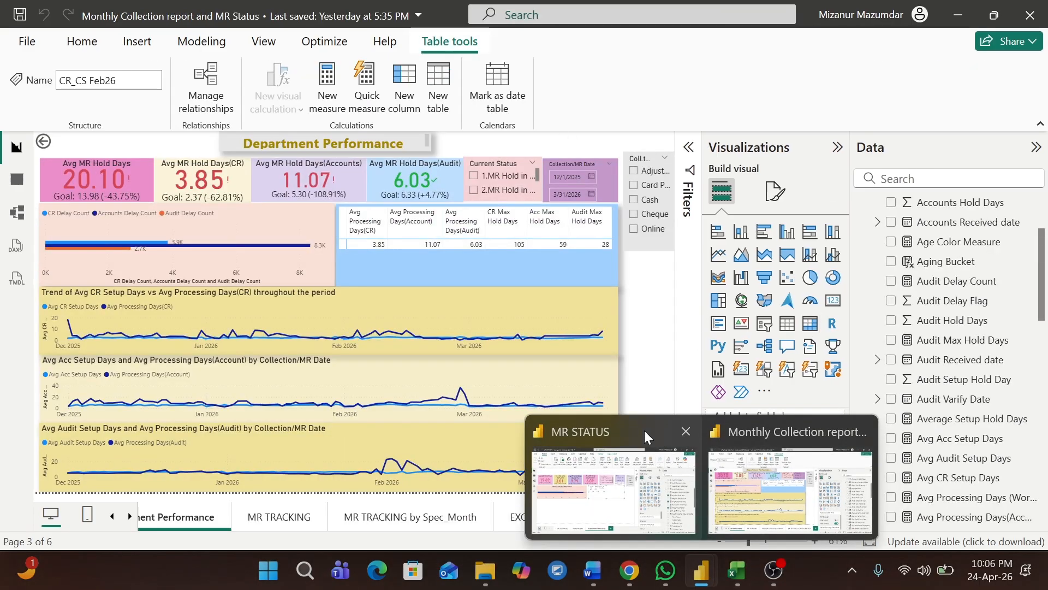
{"action": "left_click", "coordinate": [644, 430]}
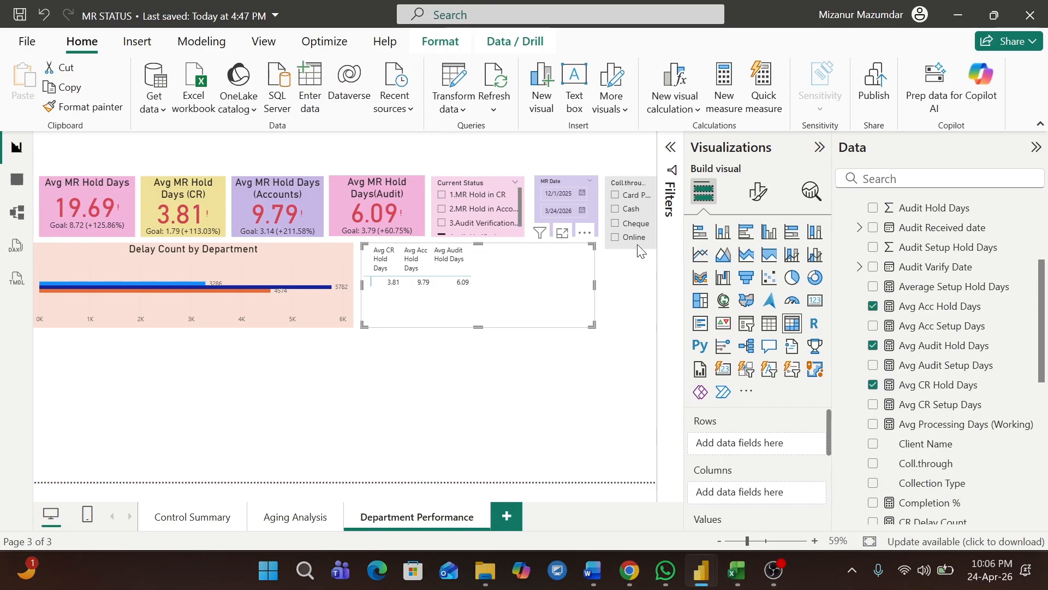
{"action": "left_click", "coordinate": [723, 86]}
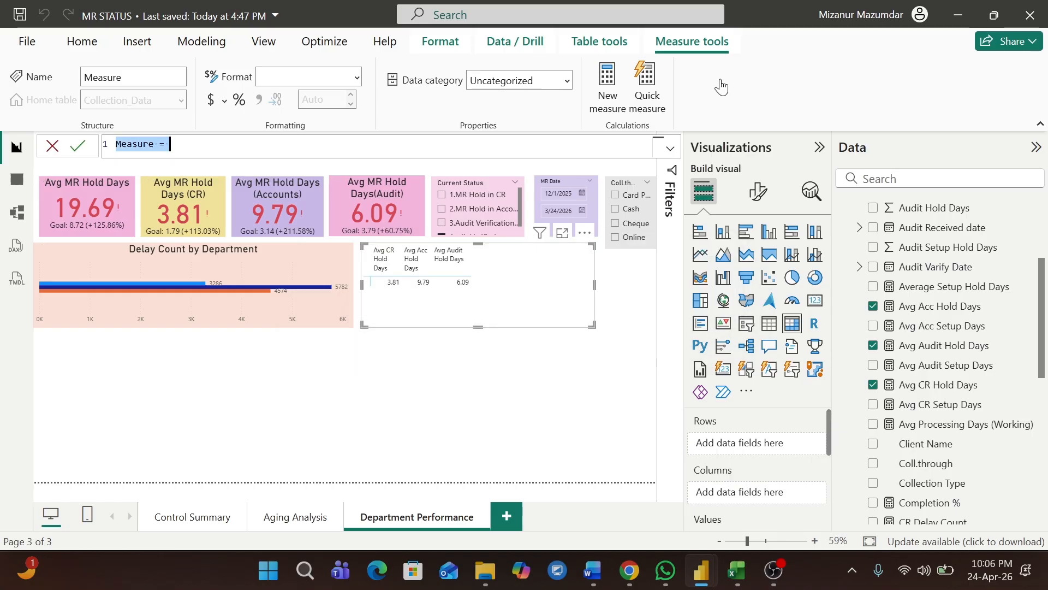
{"action": "type", "text": "CR Max Hold Days = CALCULATE(     MAX('CR_CS_Feb26'[CR Hold Days]),     'CR_CS_Feb26'[Collection Type] IN {\"Collection\", \"ADJ\"},     'CR_CS_Feb26'[Current Status] <> \"DUBAI Outside Collection\" )"}
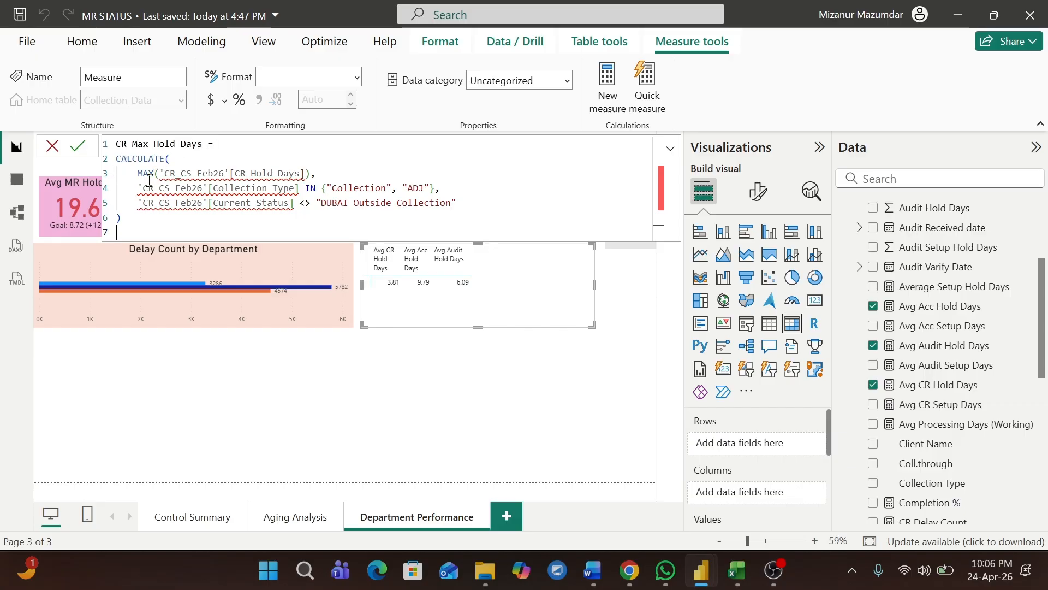
Replace the 'CR_CS Feb26' table reference in the formula's MAX expression with 'Collection_Data', keeping the [CR Hold Days] column.
{"action": "left_click", "coordinate": [223, 173]}
{"action": "key", "text": "BackSpace"}
{"action": "key", "text": "BackSpace"}
{"action": "key", "text": "BackSpace"}
{"action": "key", "text": "BackSpace"}
{"action": "key", "text": "BackSpace"}
{"action": "key", "text": "BackSpace"}
{"action": "key", "text": "BackSpace"}
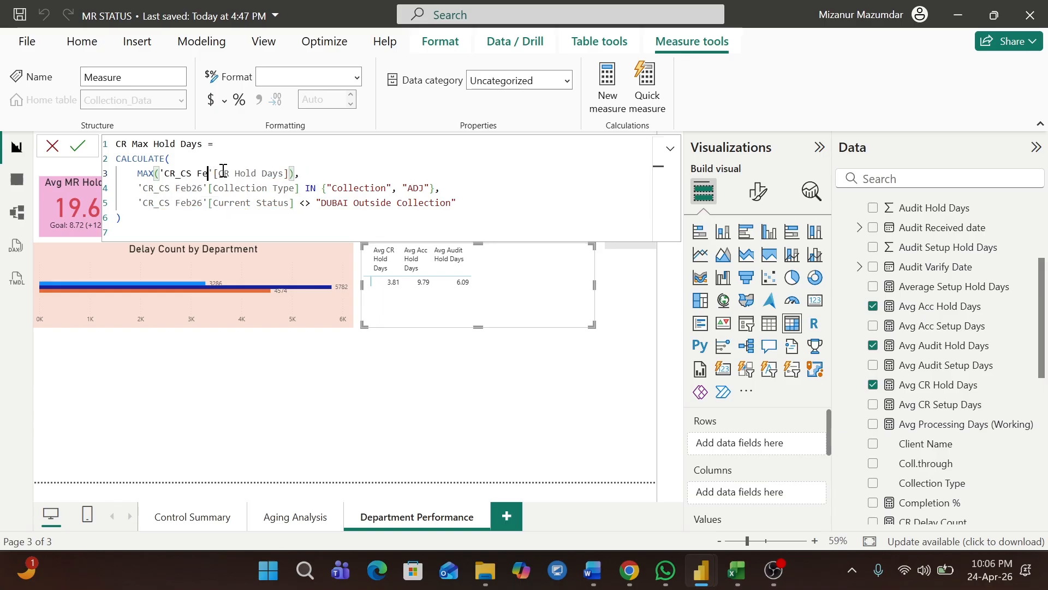
{"action": "key", "text": "BackSpace"}
{"action": "key", "text": "BackSpace"}
{"action": "key", "text": "BackSpace"}
{"action": "key", "text": "BackSpace"}
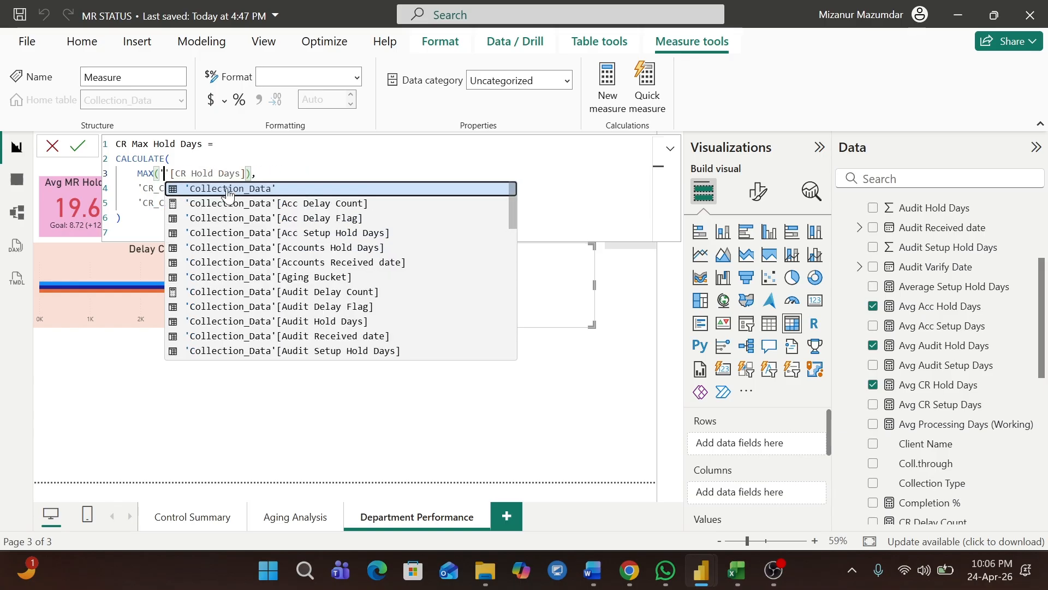
{"action": "left_click", "coordinate": [227, 186]}
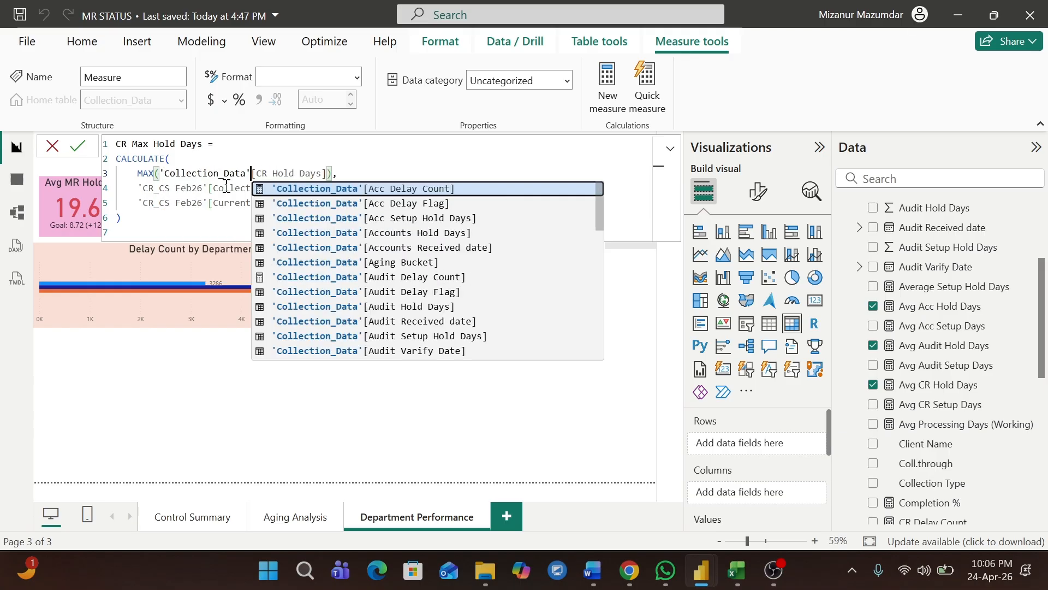
{"action": "left_click", "coordinate": [323, 172]}
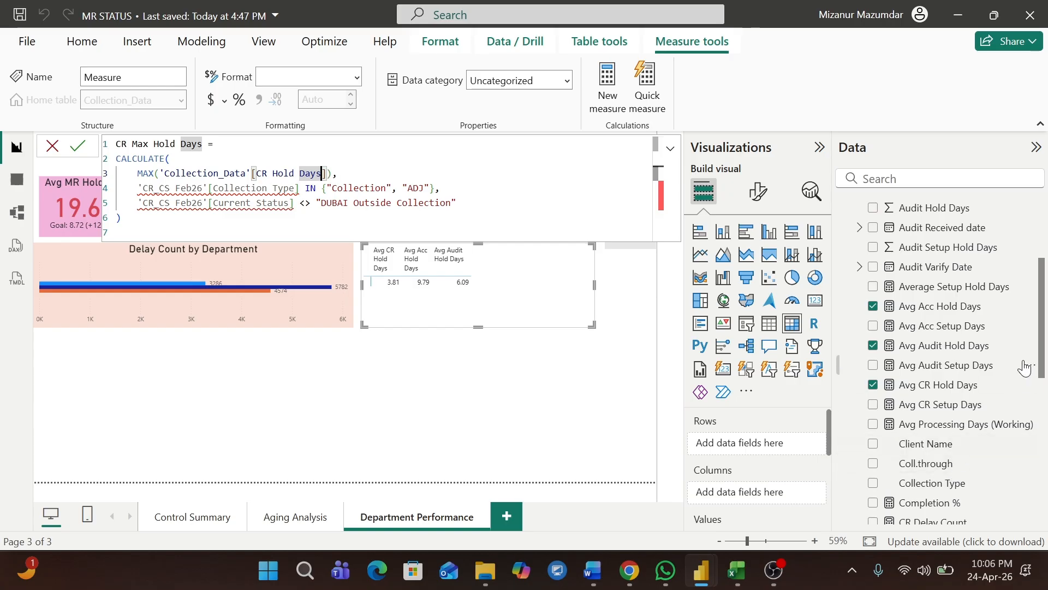
{"action": "scroll", "coordinate": [1044, 336], "scroll_direction": "down", "scroll_amount": 1}
{"action": "scroll", "coordinate": [1044, 336], "scroll_direction": "down", "scroll_amount": 5}
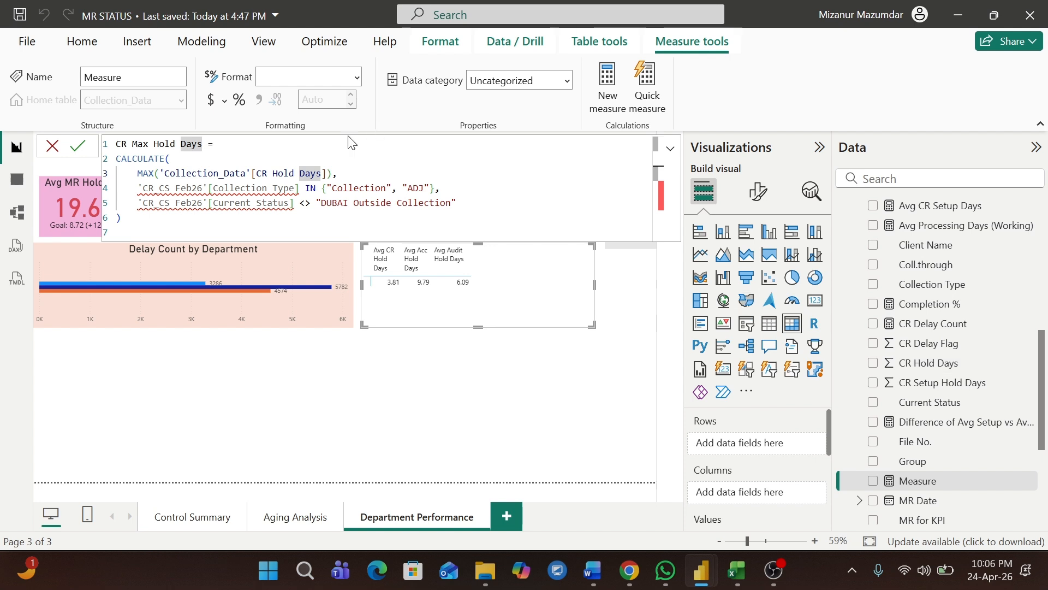
{"action": "left_click", "coordinate": [332, 173]}
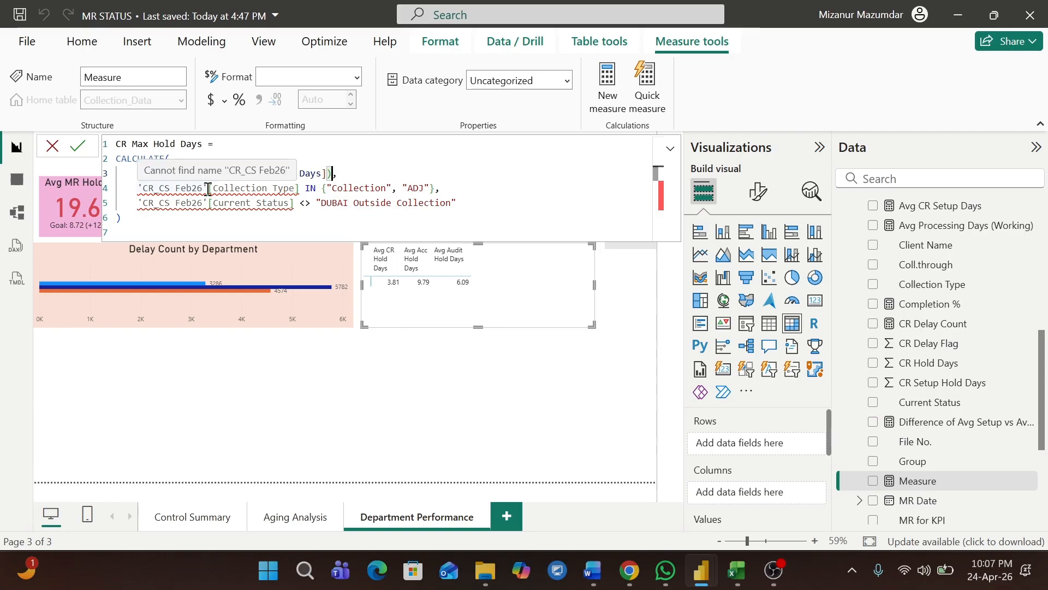
Replace the column reference in the formula's Collection Type filter with 'Collection_Data'[Collection Type].
{"action": "left_click", "coordinate": [301, 188]}
{"action": "key", "text": "BackSpace"}
{"action": "key", "text": "BackSpace"}
{"action": "key", "text": "BackSpace"}
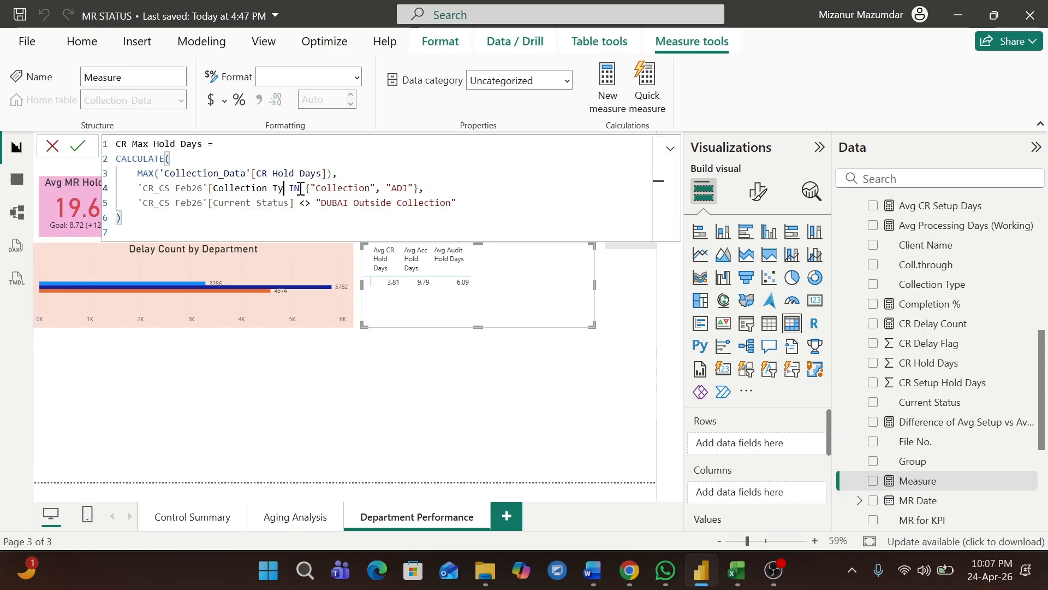
{"action": "key", "text": "BackSpace"}
{"action": "key", "text": "BackSpace"}
{"action": "key", "text": "BackSpace"}
{"action": "key", "text": "BackSpace"}
{"action": "key", "text": "BackSpace"}
{"action": "key", "text": "BackSpace"}
{"action": "key", "text": "BackSpace"}
{"action": "key", "text": "BackSpace"}
{"action": "key", "text": "BackSpace"}
{"action": "key", "text": "BackSpace"}
{"action": "key", "text": "BackSpace"}
{"action": "key", "text": "BackSpace"}
{"action": "key", "text": "BackSpace"}
{"action": "key", "text": "BackSpace"}
{"action": "key", "text": "BackSpace"}
{"action": "key", "text": "BackSpace"}
{"action": "key", "text": "BackSpace"}
{"action": "key", "text": "BackSpace"}
{"action": "key", "text": "BackSpace"}
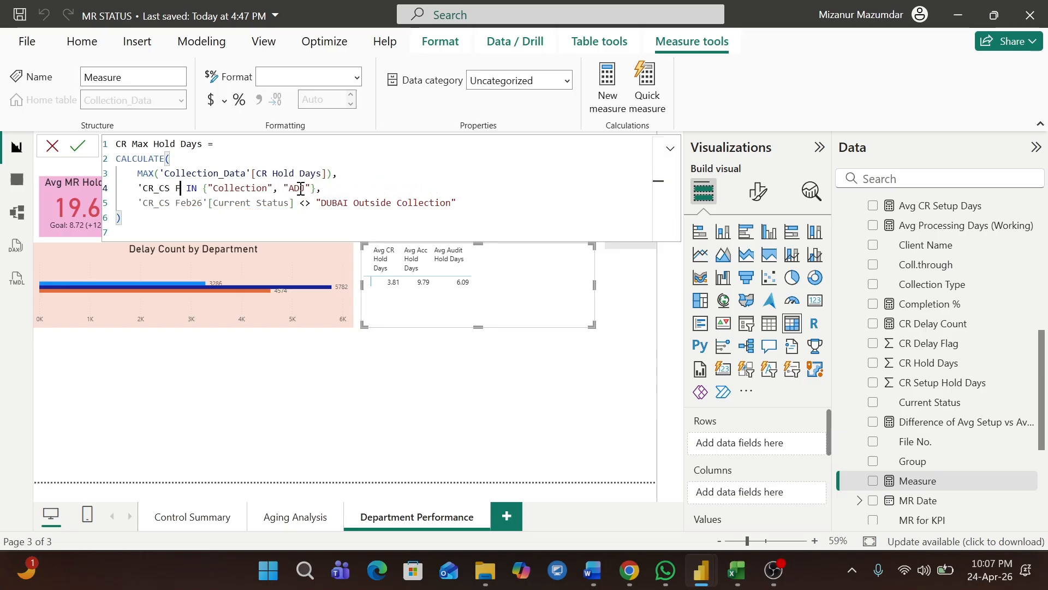
{"action": "key", "text": "BackSpace"}
{"action": "key", "text": "BackSpace"}
{"action": "key", "text": "BackSpace"}
{"action": "key", "text": "BackSpace"}
{"action": "key", "text": "BackSpace"}
{"action": "key", "text": "BackSpace"}
{"action": "key", "text": "BackSpace"}
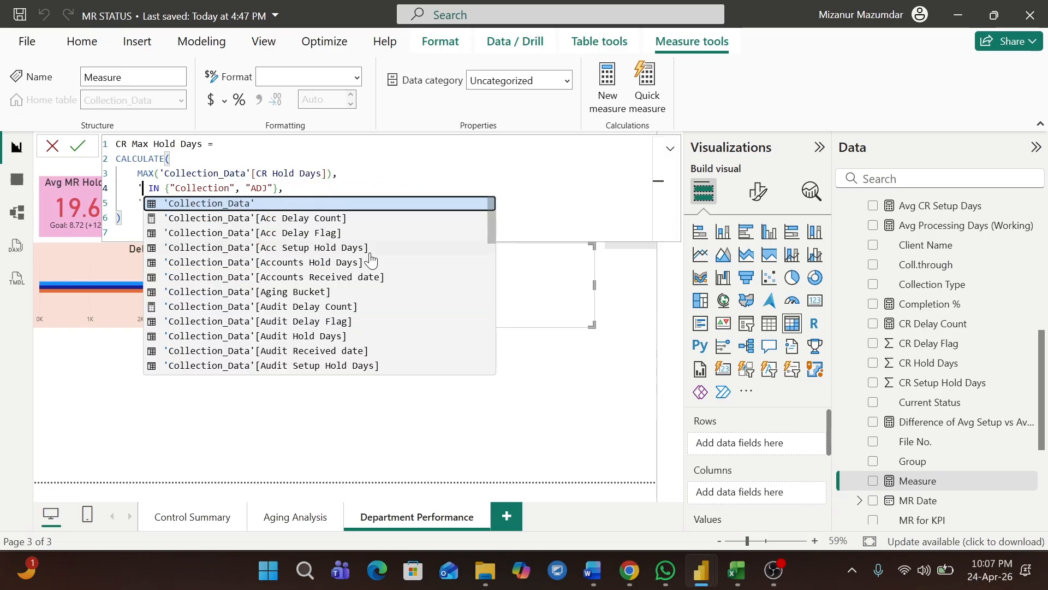
{"action": "left_click_drag", "start_coordinate": [491, 222], "coordinate": [489, 292]}
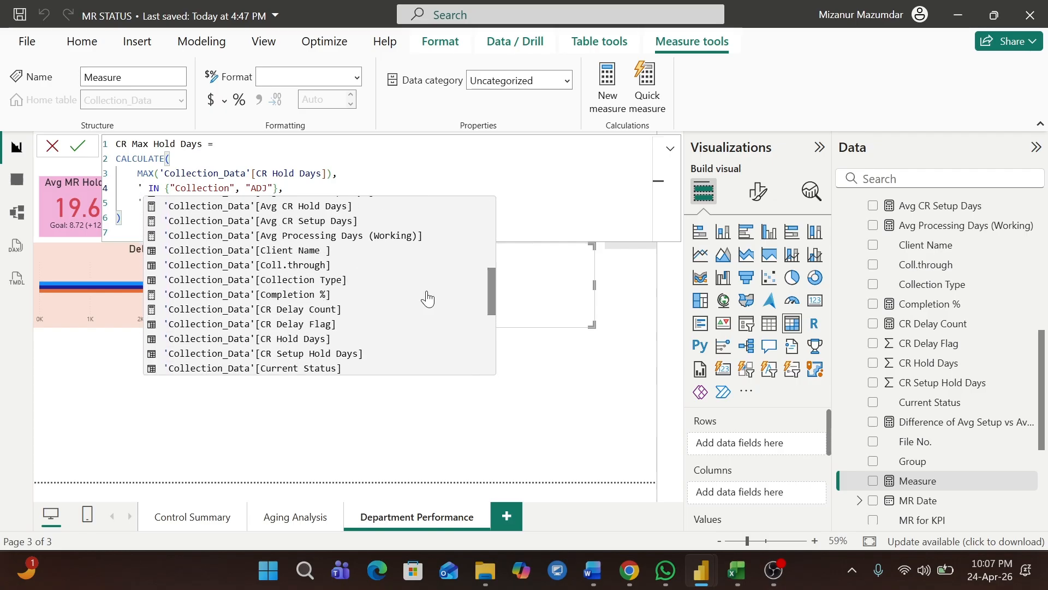
{"action": "left_click", "coordinate": [287, 281]}
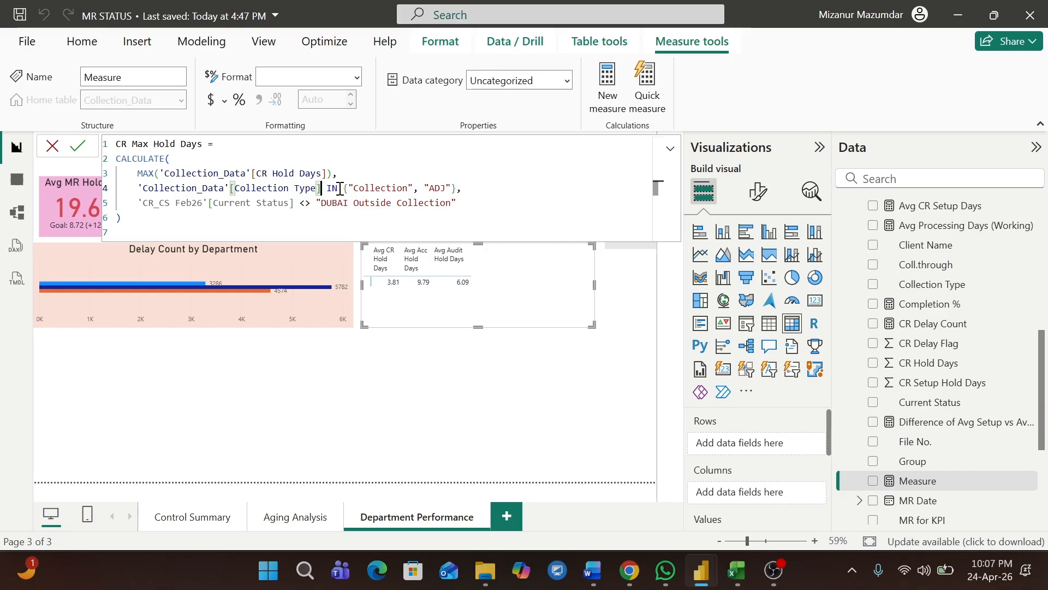
{"action": "left_click", "coordinate": [409, 188]}
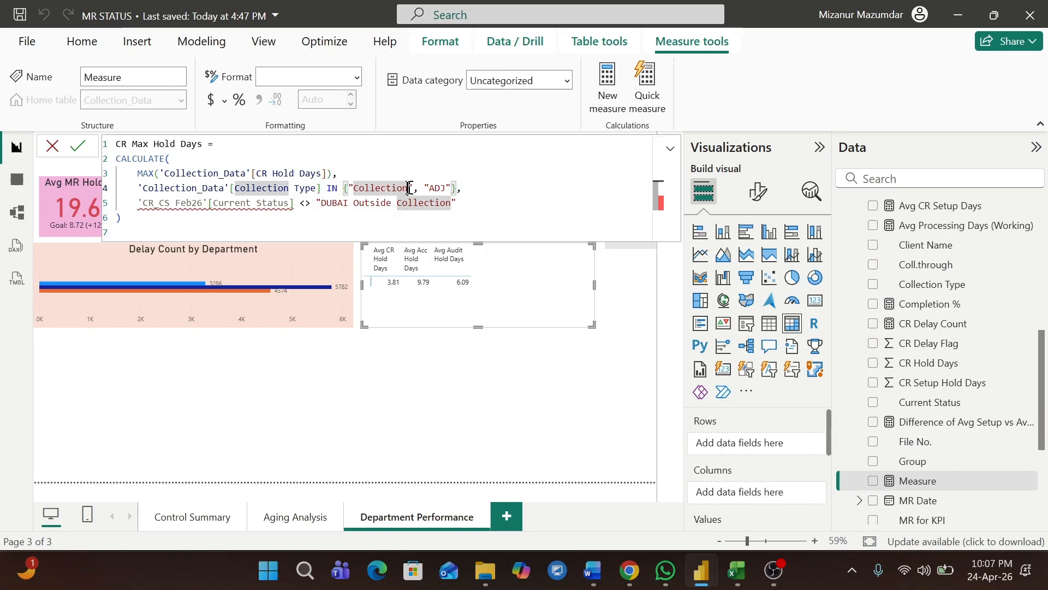
Replace the column reference in the formula's status filter with 'Collection_Data'[Current Status] and commit the CR Max Hold Days measure.
{"action": "left_click", "coordinate": [440, 188]}
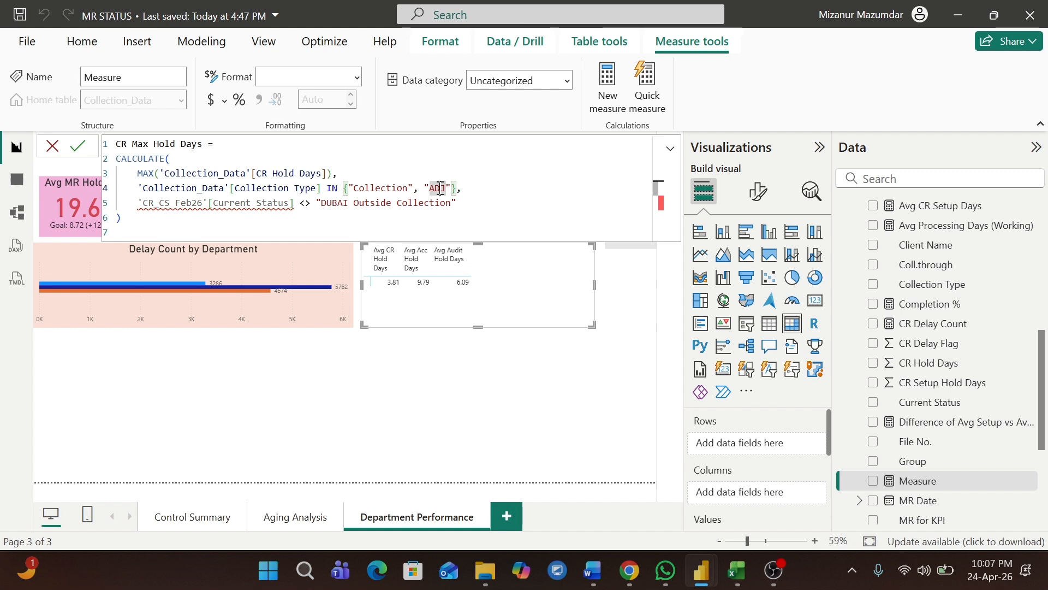
{"action": "left_click", "coordinate": [463, 188]}
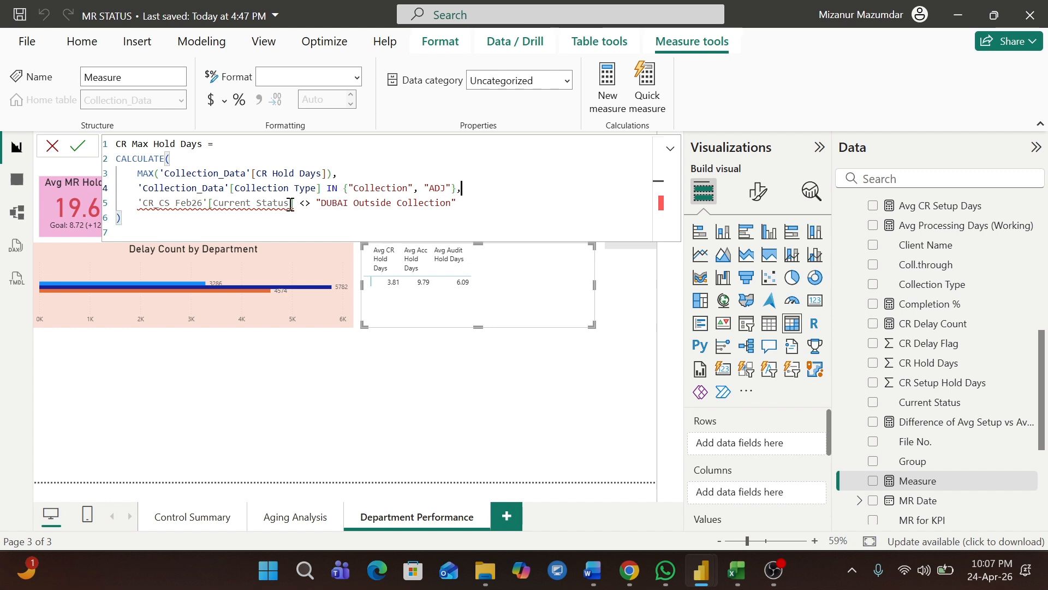
{"action": "mouse_move", "coordinate": [293, 203]}
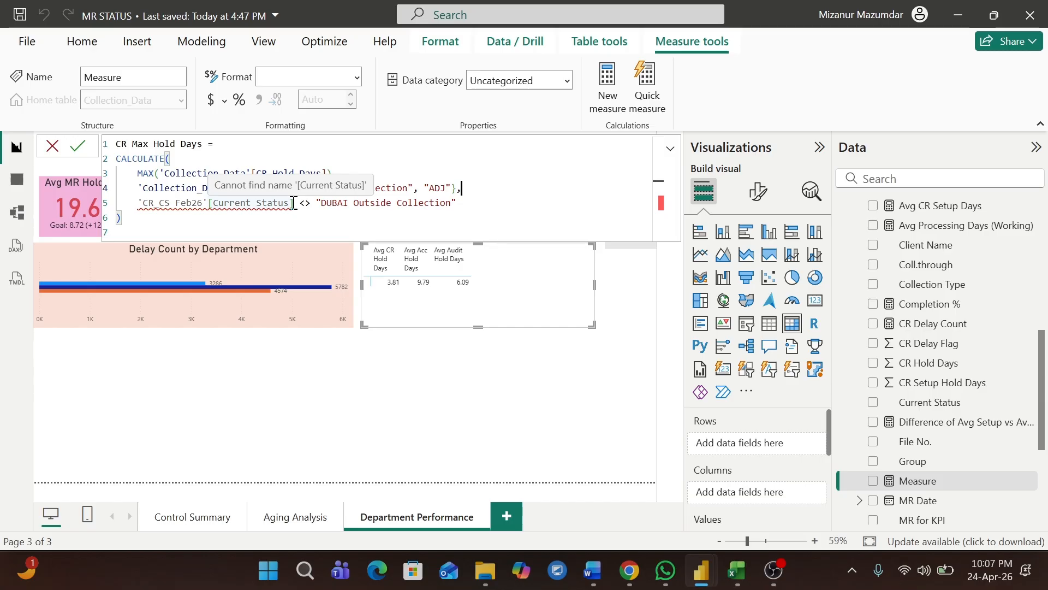
{"action": "left_click", "coordinate": [295, 203]}
{"action": "key", "text": "BackSpace"}
{"action": "key", "text": "BackSpace"}
{"action": "key", "text": "BackSpace"}
{"action": "key", "text": "BackSpace"}
{"action": "key", "text": "BackSpace"}
{"action": "key", "text": "BackSpace"}
{"action": "key", "text": "BackSpace"}
{"action": "key", "text": "BackSpace"}
{"action": "key", "text": "BackSpace"}
{"action": "key", "text": "BackSpace"}
{"action": "key", "text": "BackSpace"}
{"action": "key", "text": "BackSpace"}
{"action": "key", "text": "BackSpace"}
{"action": "key", "text": "BackSpace"}
{"action": "key", "text": "BackSpace"}
{"action": "key", "text": "BackSpace"}
{"action": "key", "text": "BackSpace"}
{"action": "key", "text": "BackSpace"}
{"action": "key", "text": "BackSpace"}
{"action": "key", "text": "BackSpace"}
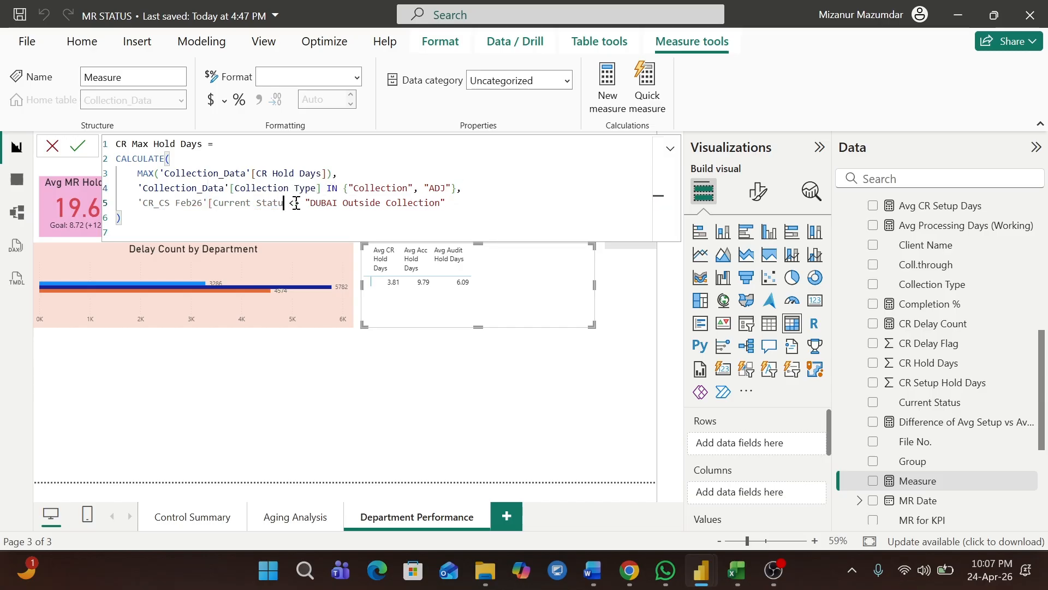
{"action": "key", "text": "BackSpace"}
{"action": "key", "text": "BackSpace"}
{"action": "key", "text": "BackSpace"}
{"action": "key", "text": "BackSpace"}
{"action": "key", "text": "BackSpace"}
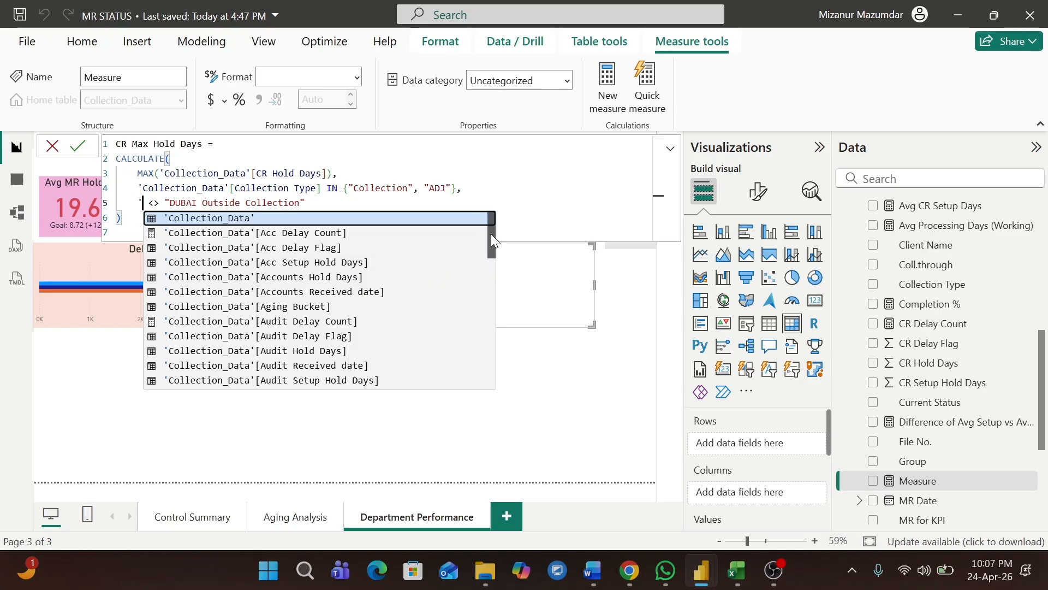
{"action": "left_click_drag", "start_coordinate": [490, 234], "coordinate": [500, 333]}
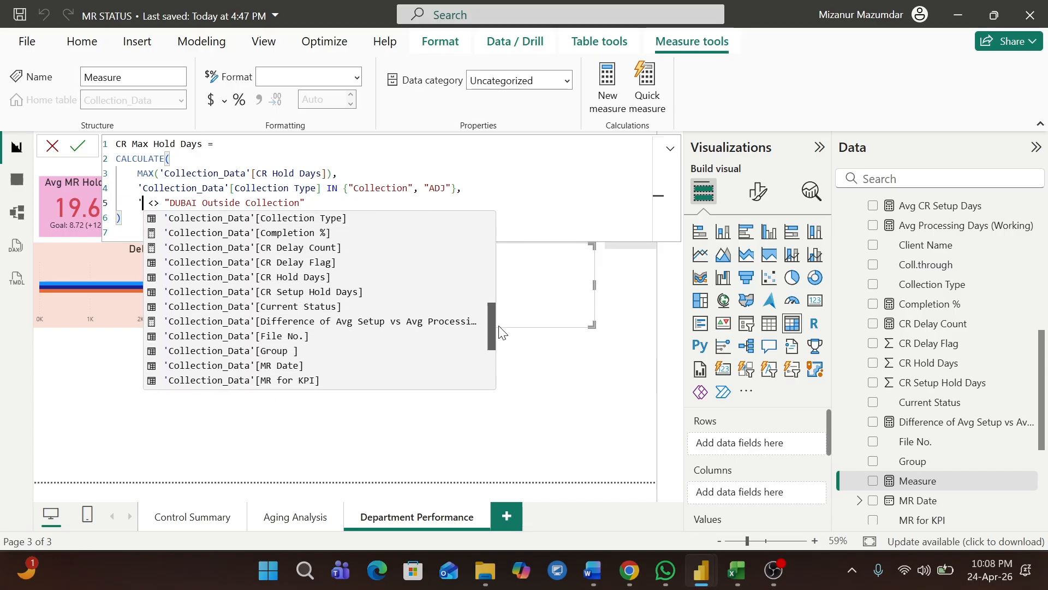
{"action": "left_click", "coordinate": [291, 306]}
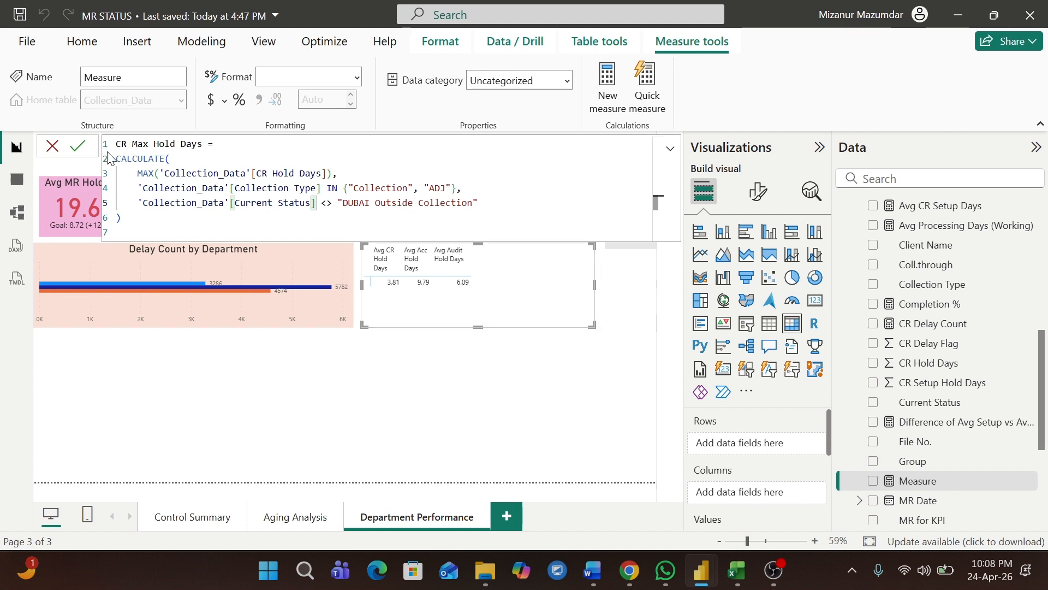
{"action": "left_click", "coordinate": [79, 153]}
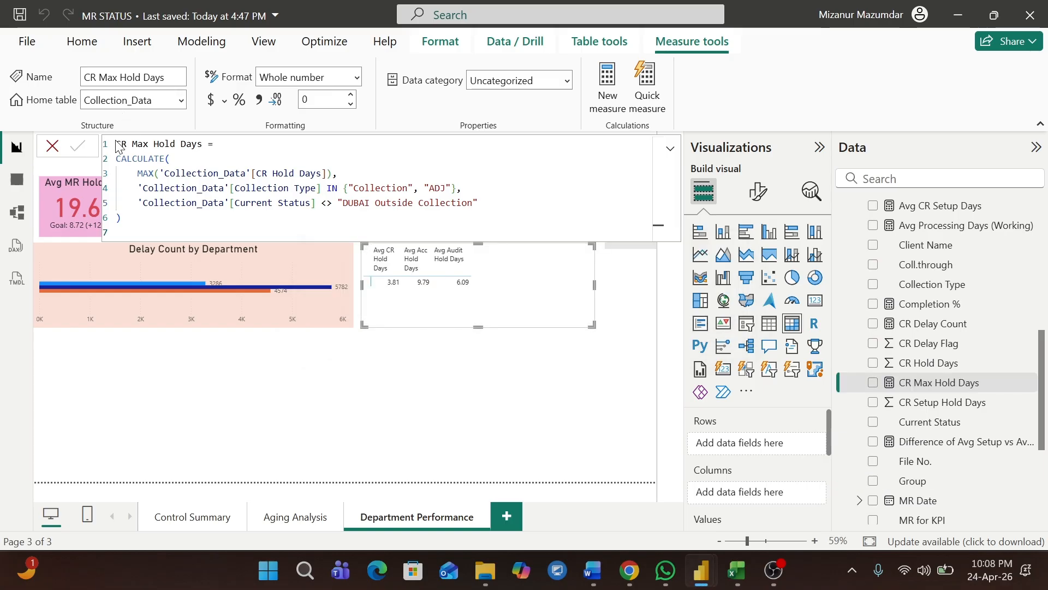
Copy the whole CR Max Hold Days formula into a new measure and rename it Acc Max Hold Days.
{"action": "left_click", "coordinate": [119, 144]}
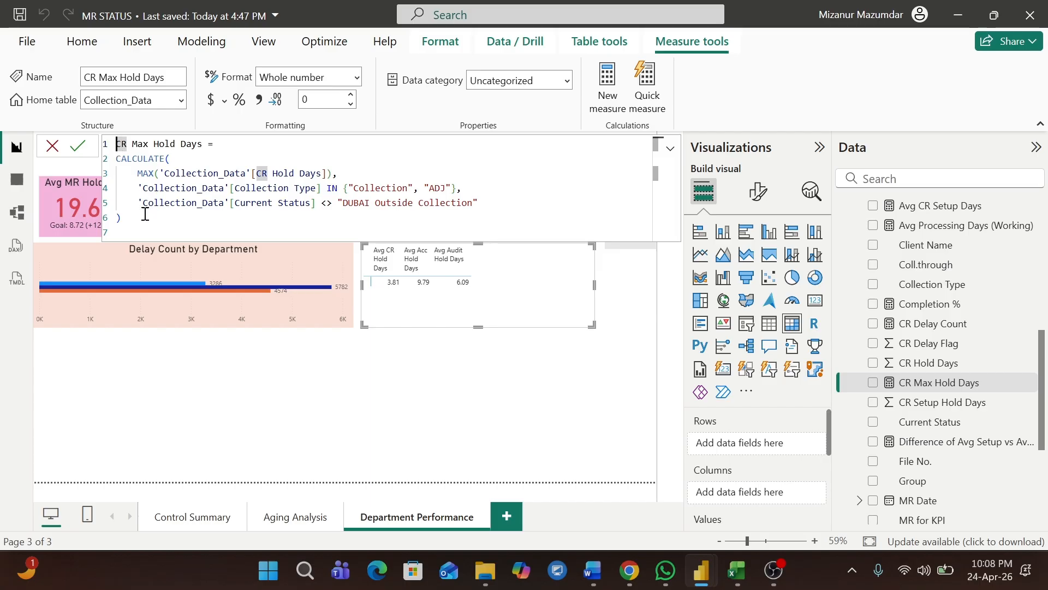
{"action": "left_click", "coordinate": [121, 220], "text": "shift"}
{"action": "key", "text": "ctrl+c"}
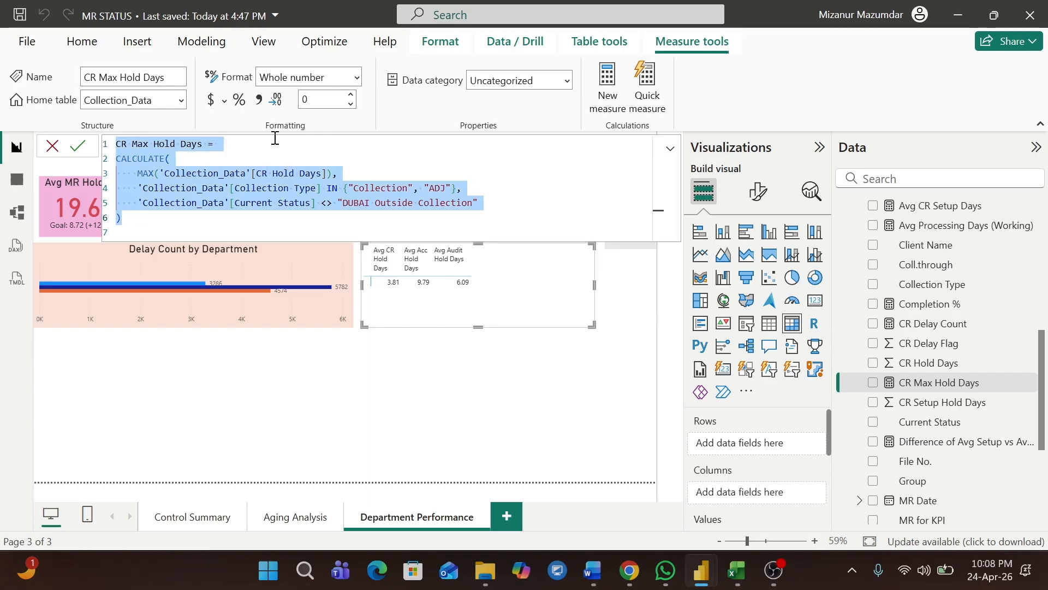
{"action": "left_click", "coordinate": [610, 86]}
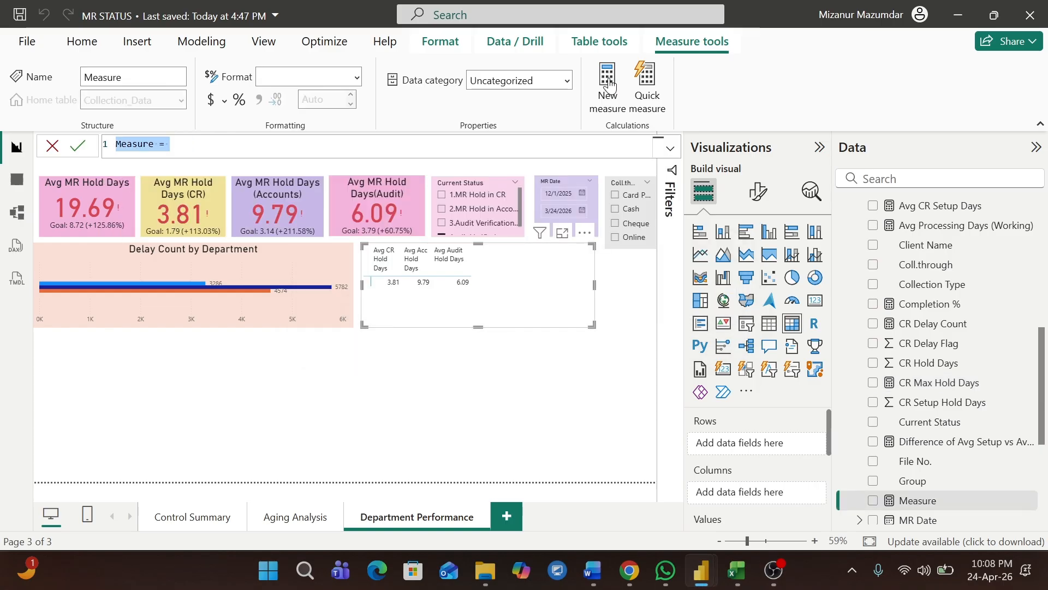
{"action": "key", "text": "ctrl+v"}
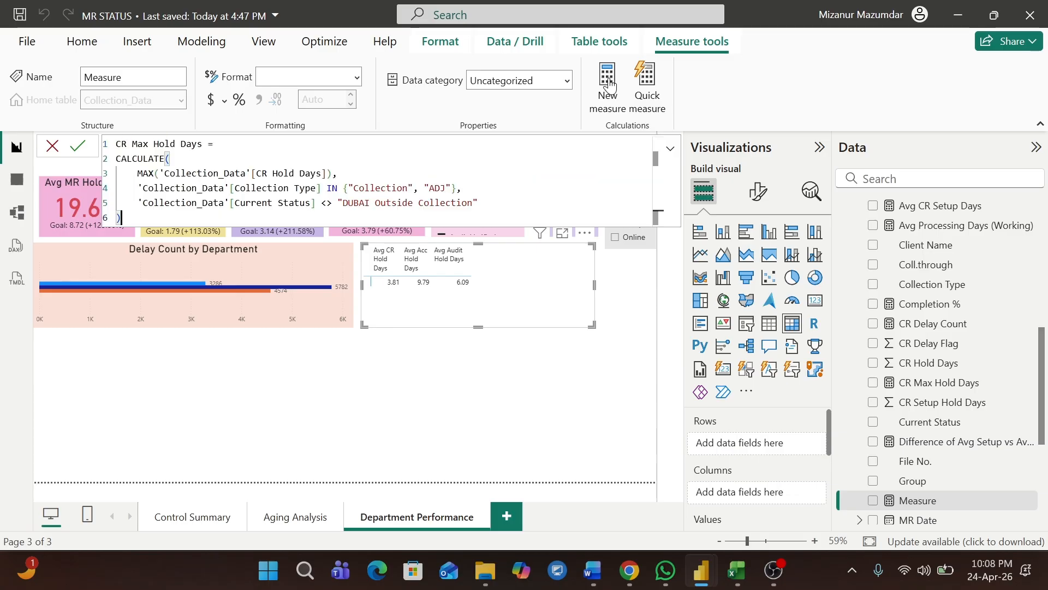
{"action": "left_click", "coordinate": [126, 142]}
{"action": "key", "text": "BackSpace"}
{"action": "key", "text": "BackSpace"}
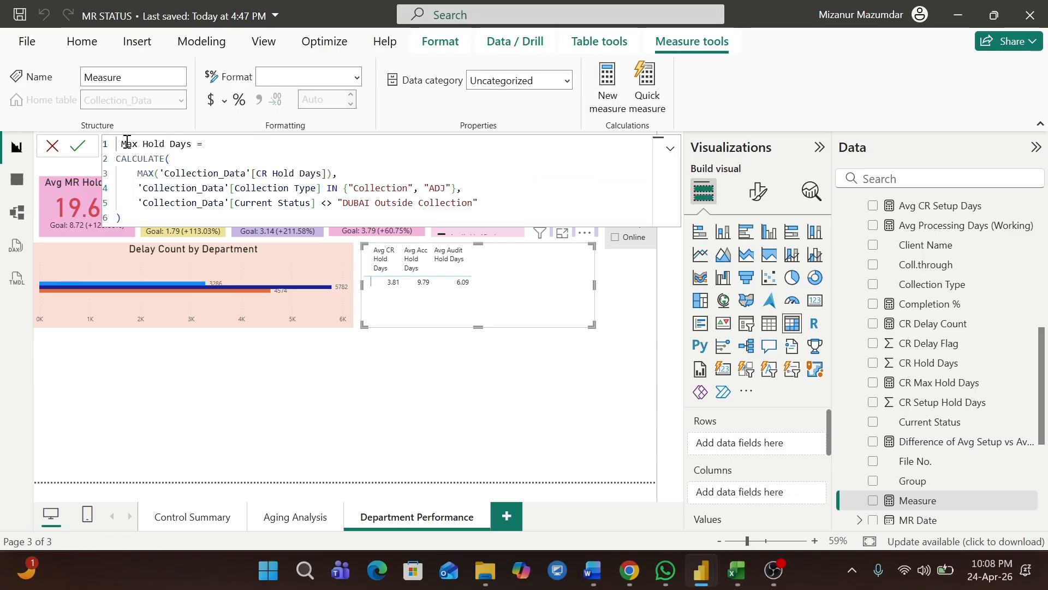
{"action": "type", "text": "Acc"}
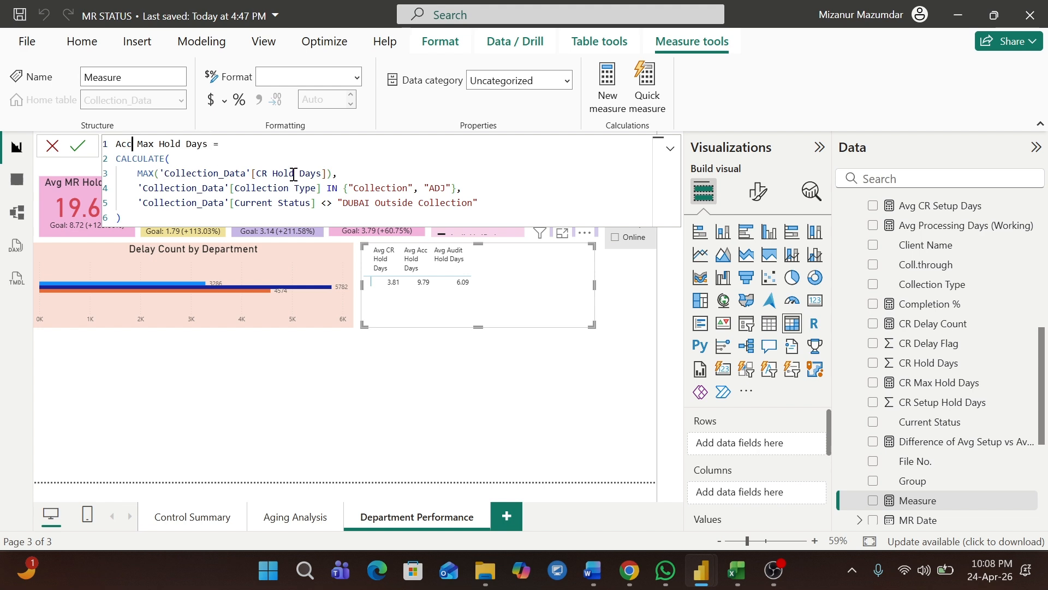
Replace the column in the new measure's MAX expression with [Accounts Hold Days] and commit the measure.
{"action": "left_click", "coordinate": [324, 173]}
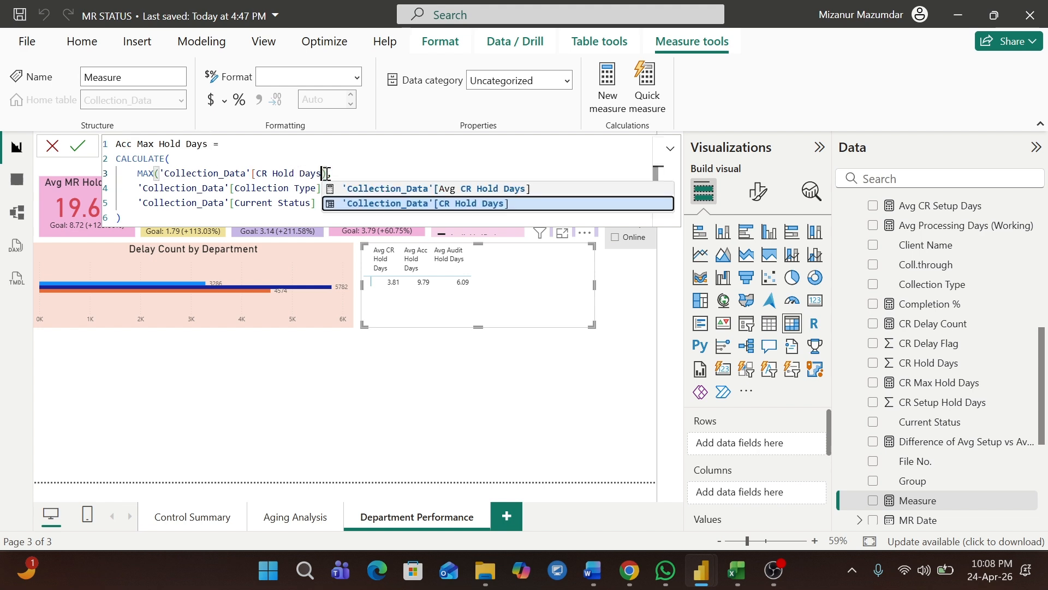
{"action": "key", "text": "BackSpace"}
{"action": "key", "text": "BackSpace"}
{"action": "key", "text": "BackSpace"}
{"action": "key", "text": "BackSpace"}
{"action": "key", "text": "BackSpace"}
{"action": "key", "text": "BackSpace"}
{"action": "key", "text": "BackSpace"}
{"action": "key", "text": "BackSpace"}
{"action": "key", "text": "BackSpace"}
{"action": "key", "text": "BackSpace"}
{"action": "key", "text": "BackSpace"}
{"action": "key", "text": "BackSpace"}
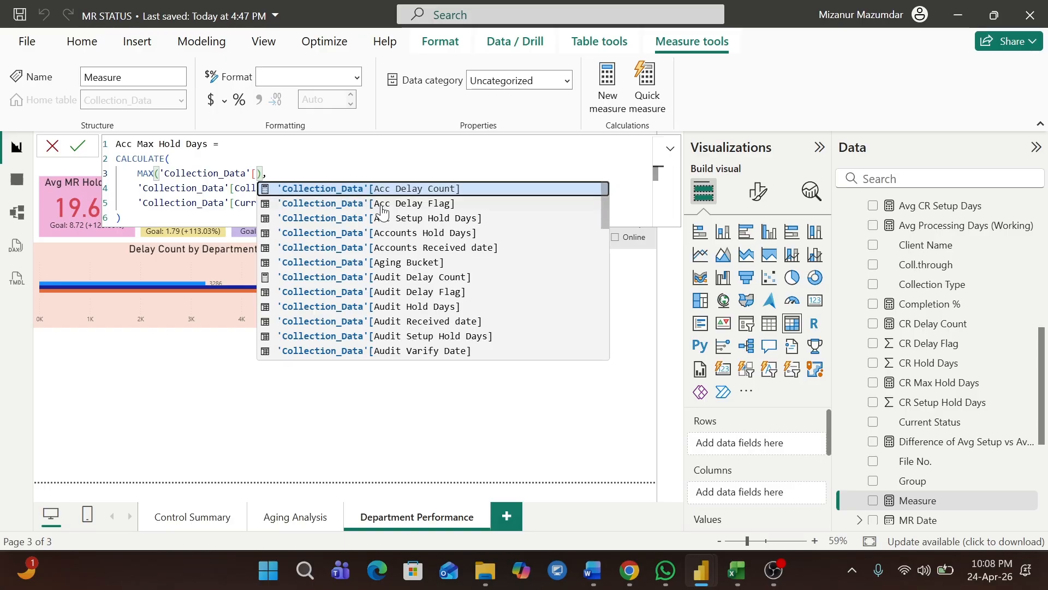
{"action": "left_click", "coordinate": [429, 240]}
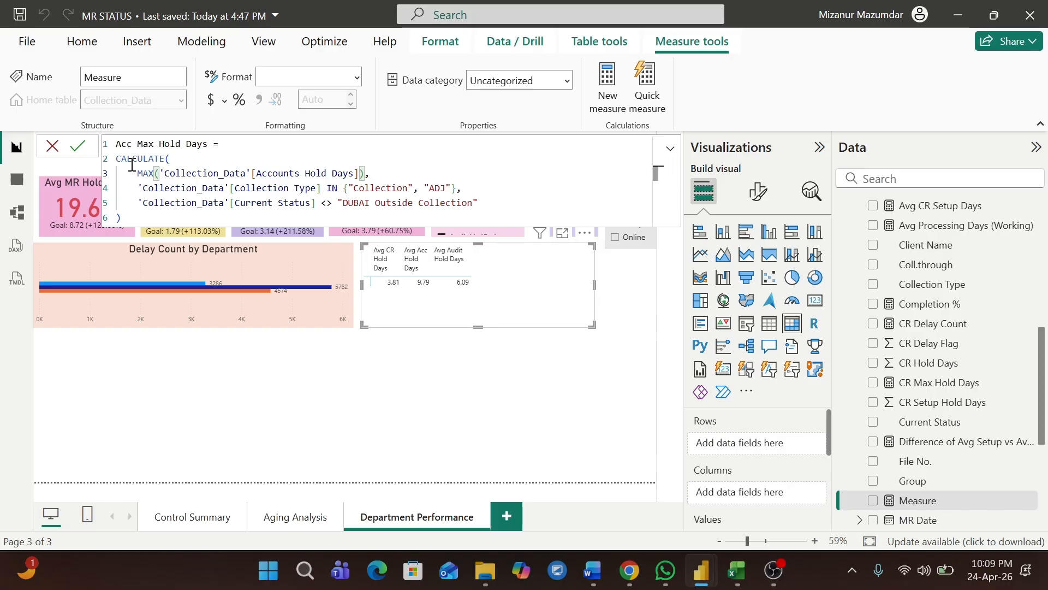
{"action": "left_click", "coordinate": [80, 147]}
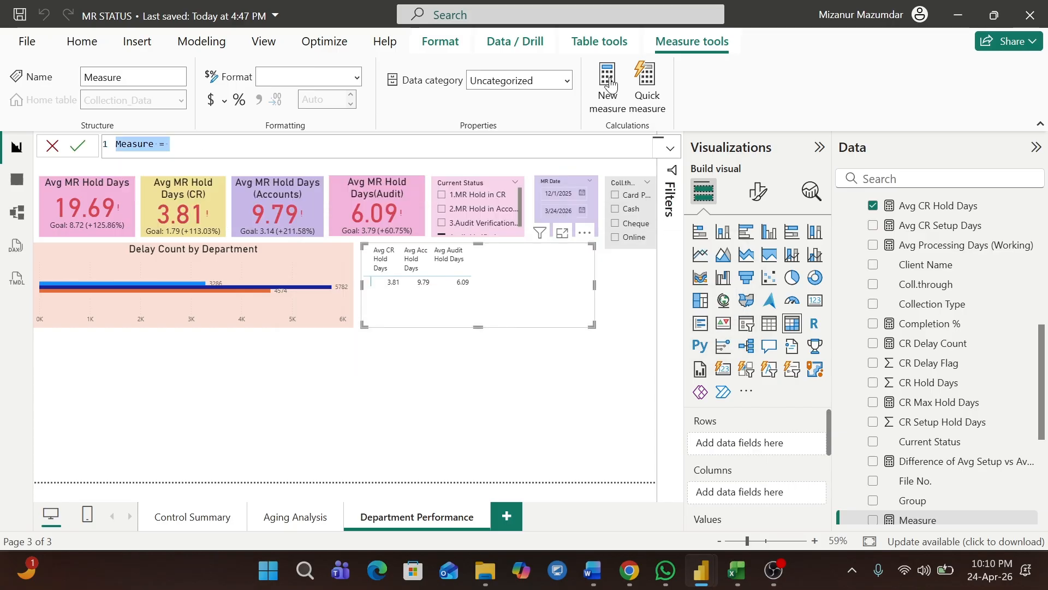
Paste the copied CR Max Hold Days formula into another new measure and rename it Audit Max Hold Days.
{"action": "key", "text": "ctrl+v"}
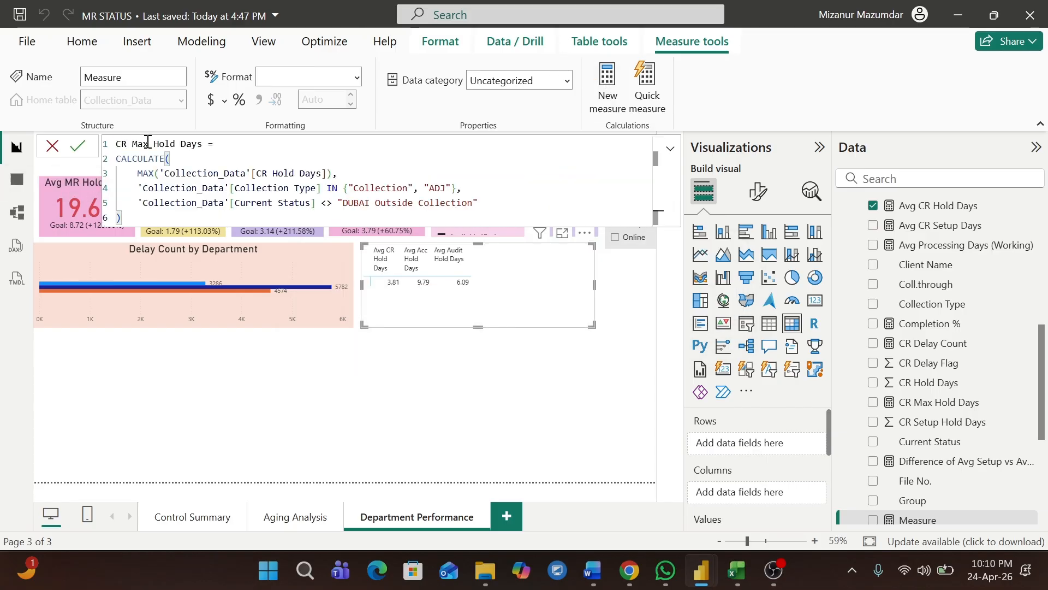
{"action": "left_click", "coordinate": [129, 145]}
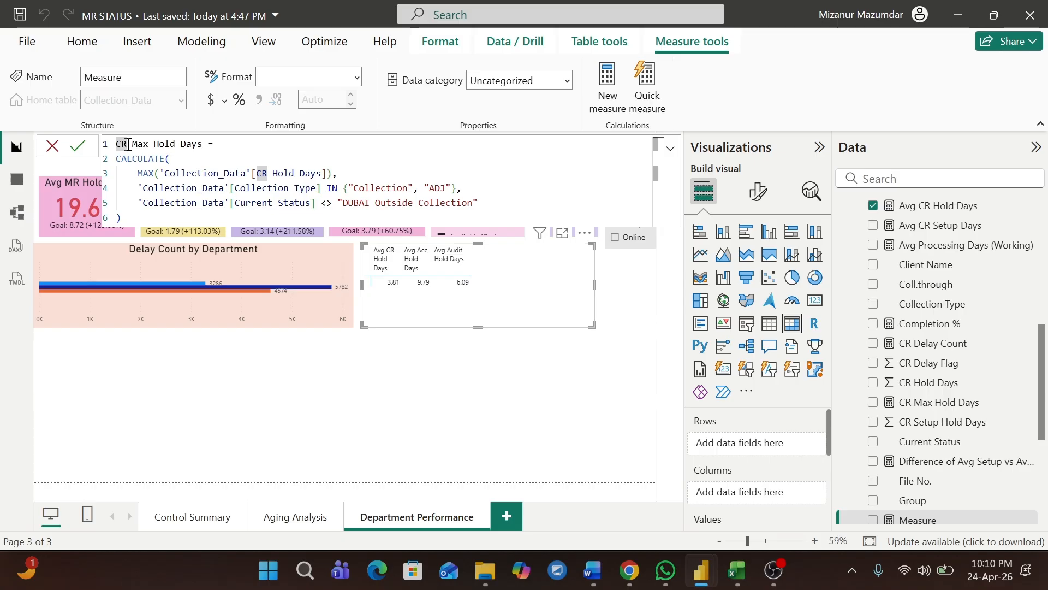
{"action": "type", "text": "A"}
{"action": "key", "text": "BackSpace"}
{"action": "key", "text": "BackSpace"}
{"action": "key", "text": "BackSpace"}
{"action": "type", "text": "A"}
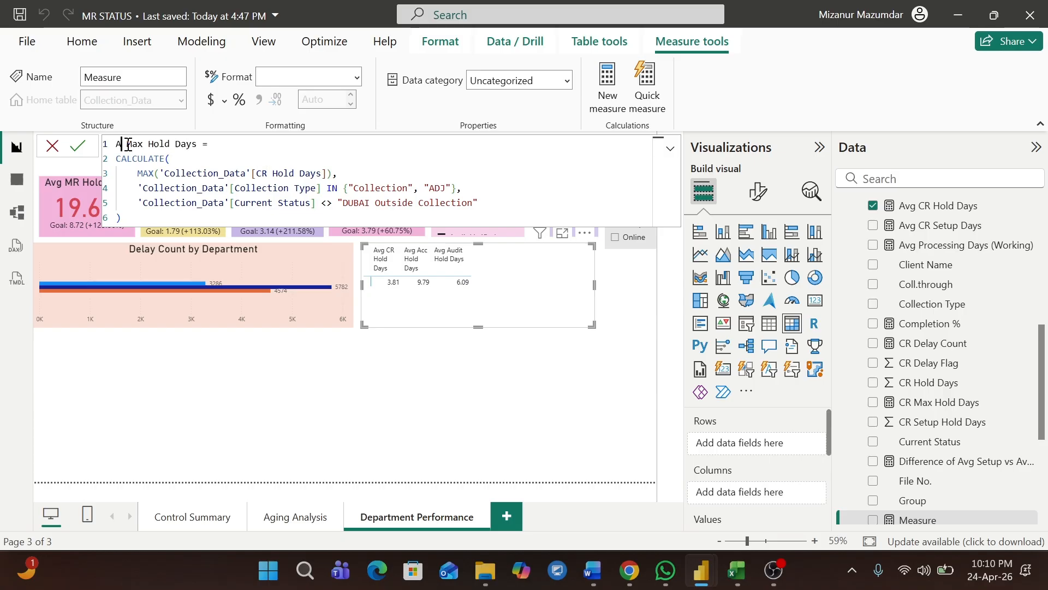
{"action": "type", "text": "udit"}
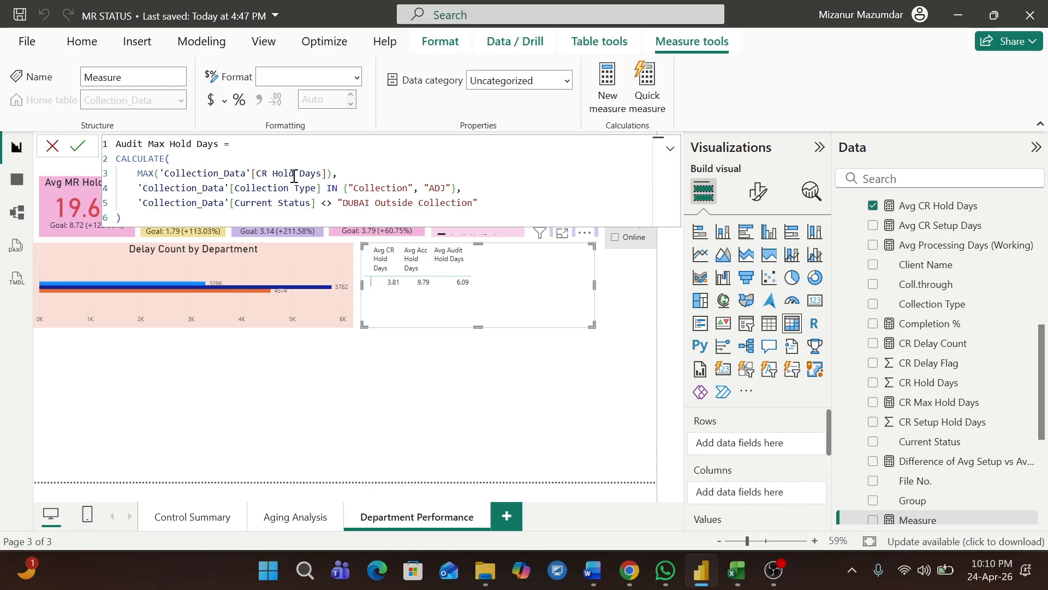
Replace the column in the Audit Max Hold Days measure's MAX expression with [Audit Hold Days] and commit the measure.
{"action": "left_click", "coordinate": [326, 173]}
{"action": "key", "text": "BackSpace"}
{"action": "key", "text": "BackSpace"}
{"action": "key", "text": "BackSpace"}
{"action": "key", "text": "BackSpace"}
{"action": "key", "text": "BackSpace"}
{"action": "key", "text": "BackSpace"}
{"action": "key", "text": "BackSpace"}
{"action": "key", "text": "BackSpace"}
{"action": "key", "text": "BackSpace"}
{"action": "key", "text": "BackSpace"}
{"action": "key", "text": "BackSpace"}
{"action": "key", "text": "BackSpace"}
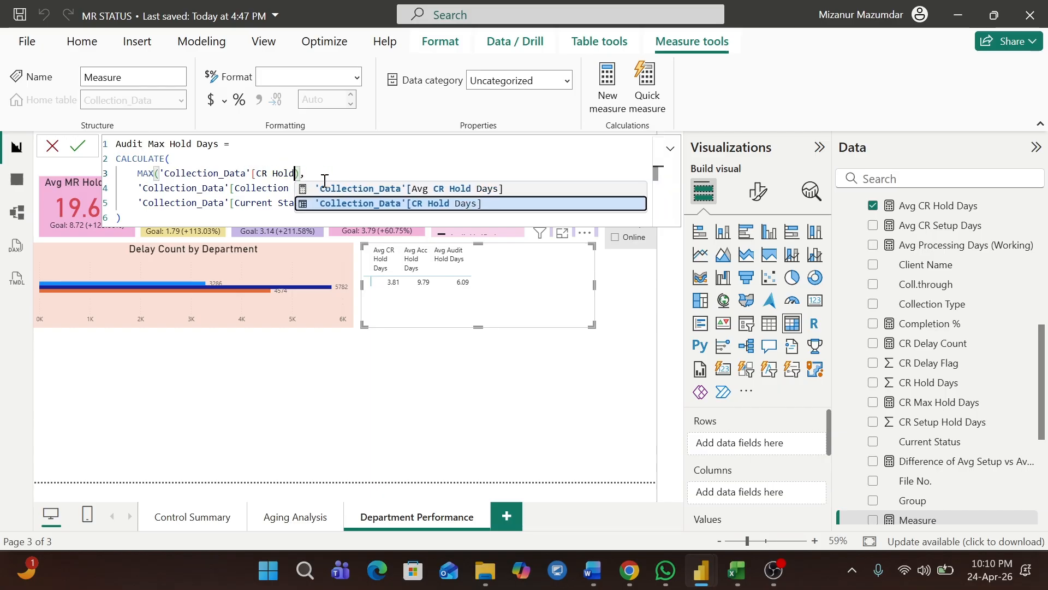
{"action": "key", "text": "BackSpace"}
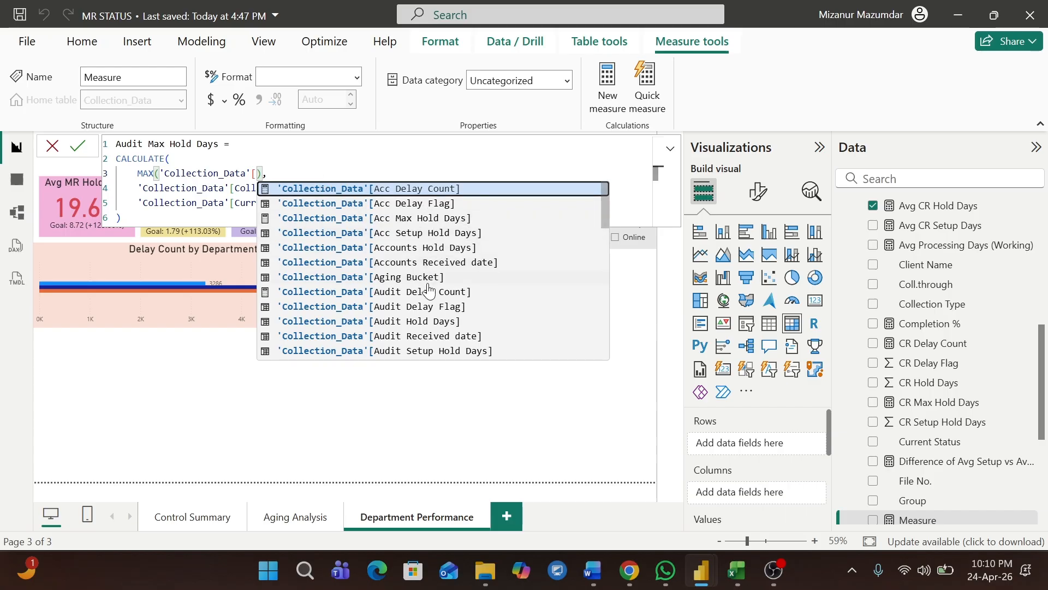
{"action": "left_click", "coordinate": [420, 322]}
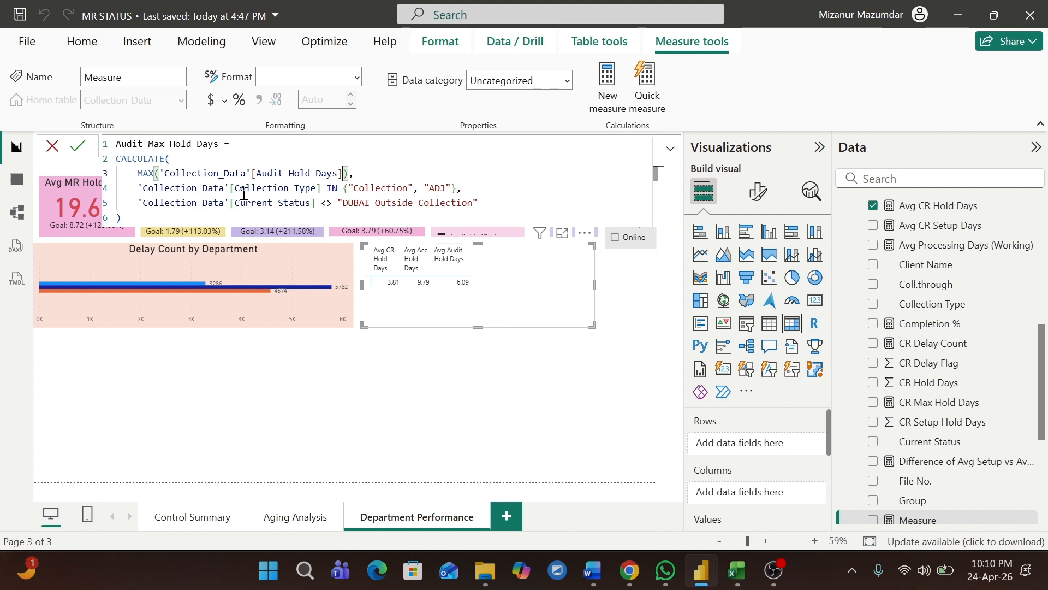
{"action": "left_click", "coordinate": [78, 147]}
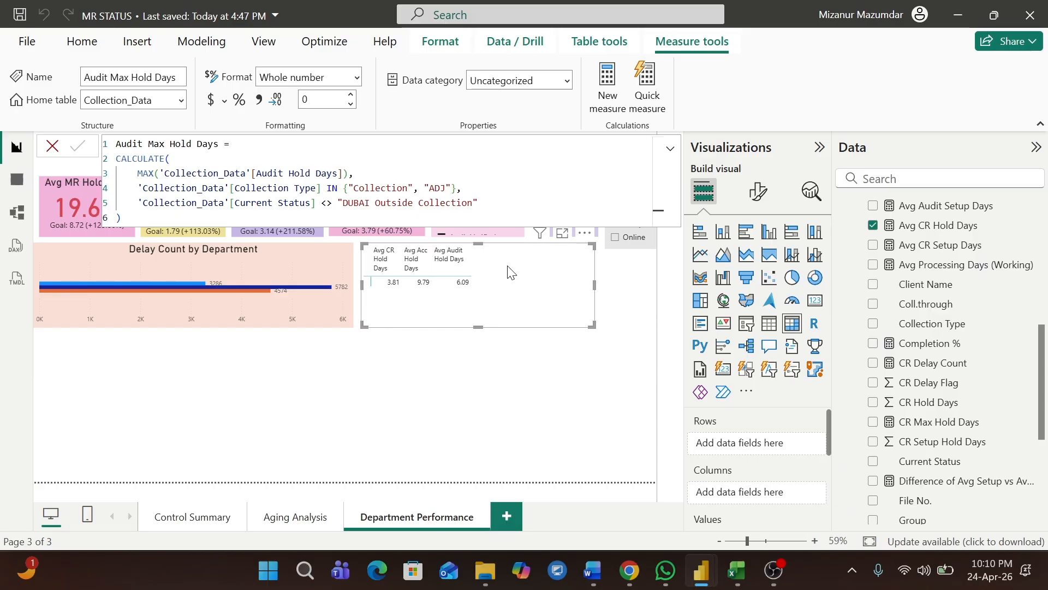
Add the CR Max Hold Days and Acc Max Hold Days measures to the matrix and narrow their columns so the headers wrap.
{"action": "left_click", "coordinate": [873, 423]}
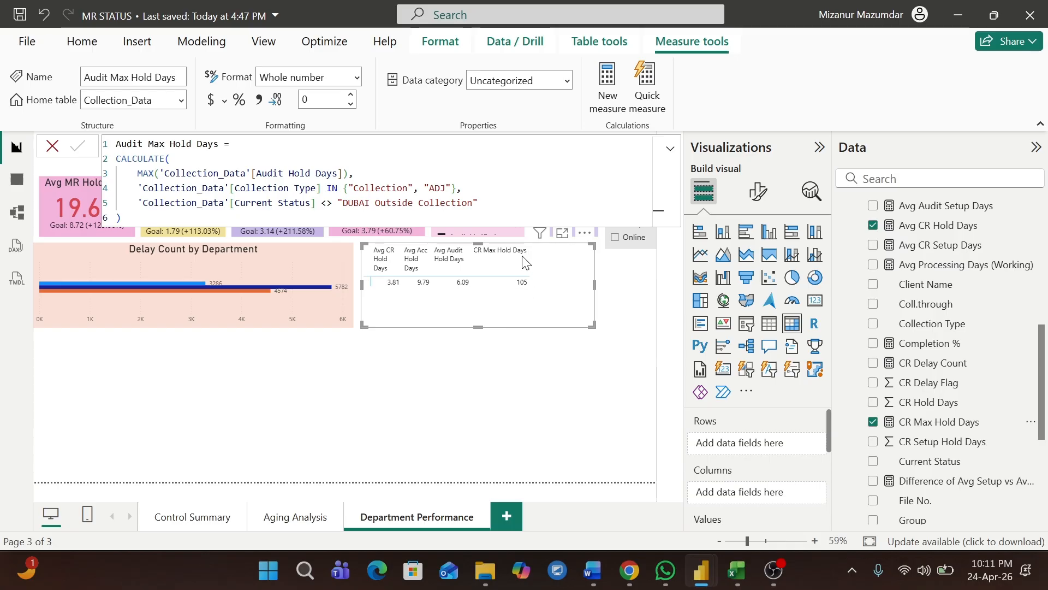
{"action": "left_click_drag", "start_coordinate": [526, 255], "coordinate": [505, 255]}
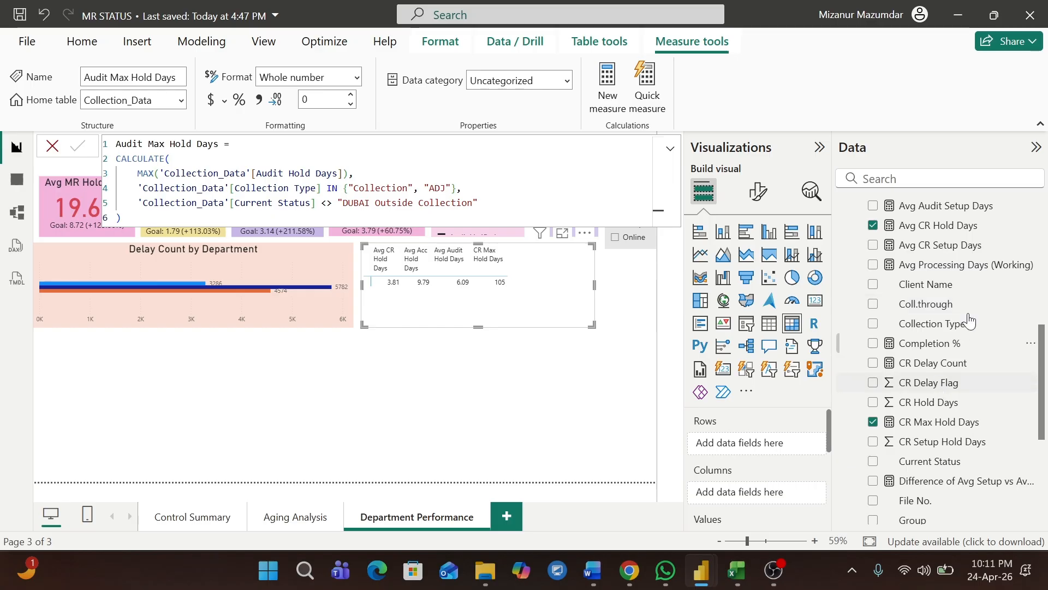
{"action": "left_click_drag", "start_coordinate": [1043, 352], "coordinate": [1042, 223]}
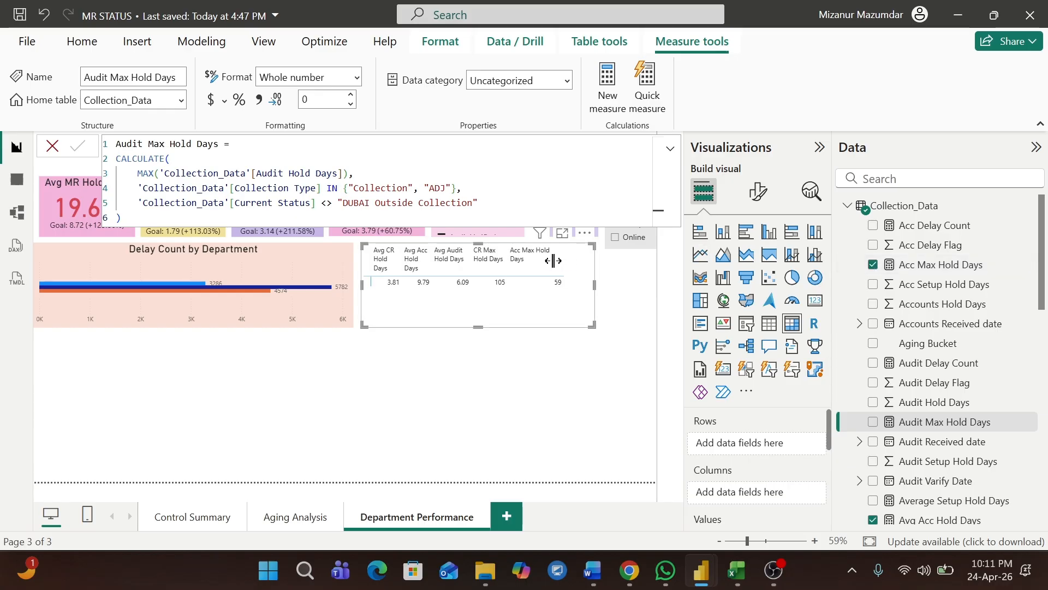
{"action": "left_click_drag", "start_coordinate": [553, 261], "coordinate": [528, 261]}
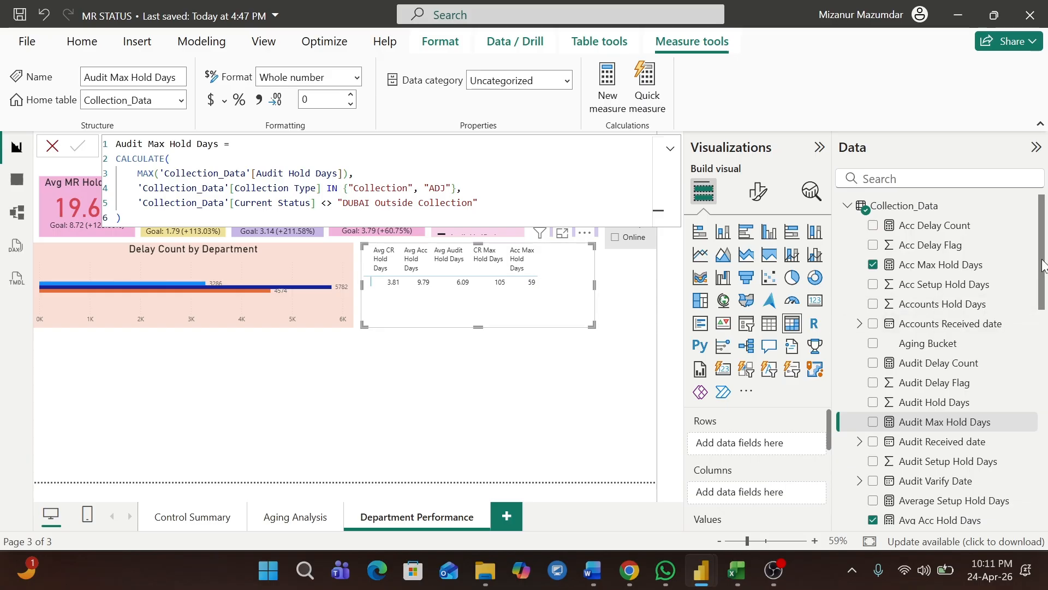
Add the Audit Max Hold Days measure to the matrix and narrow its column so all columns fit within the visual.
{"action": "scroll", "coordinate": [952, 314], "scroll_direction": "down", "scroll_amount": 4}
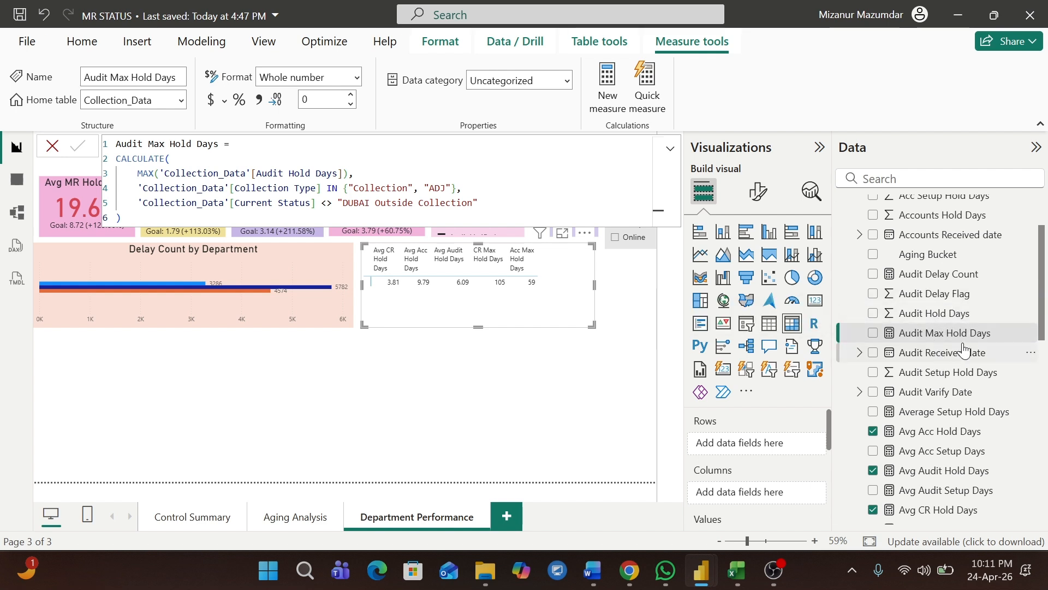
{"action": "left_click", "coordinate": [873, 332]}
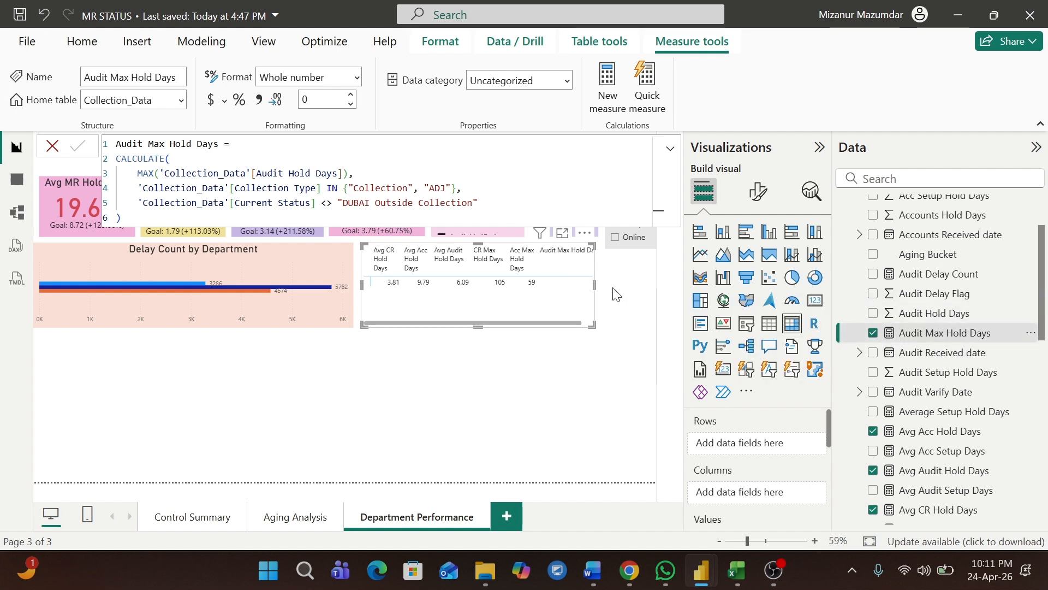
{"action": "left_click_drag", "start_coordinate": [569, 324], "coordinate": [594, 311]}
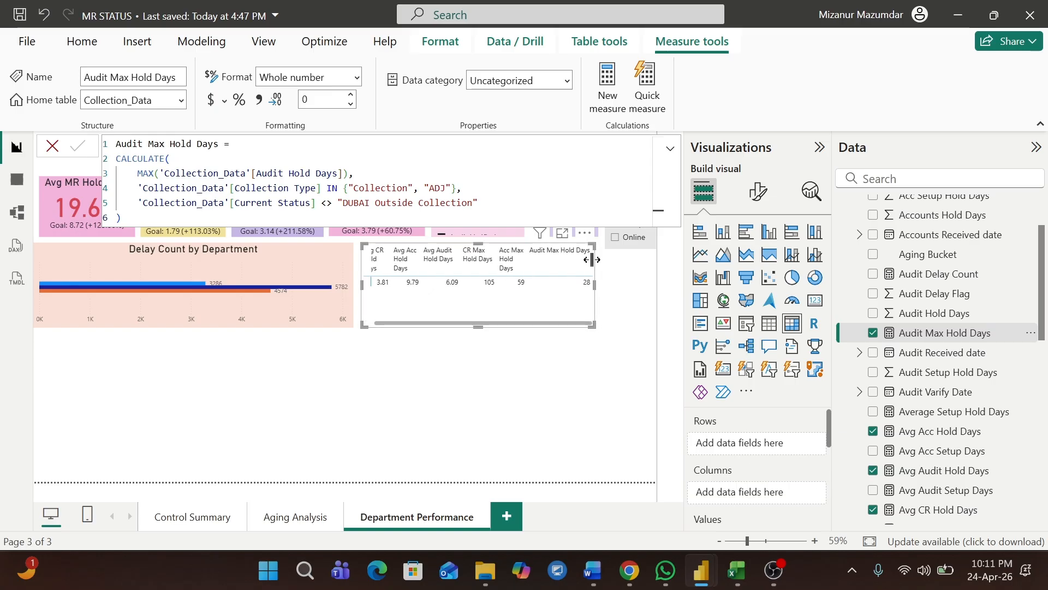
{"action": "left_click_drag", "start_coordinate": [591, 260], "coordinate": [569, 263]}
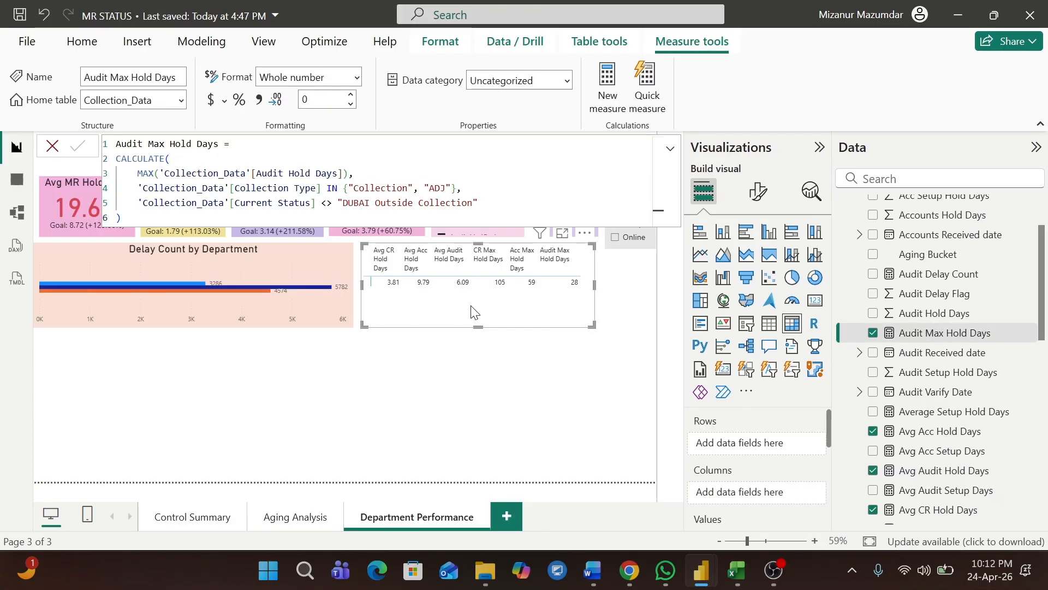
Set the hold days matrix's background color to light blue.
{"action": "left_click", "coordinate": [767, 200]}
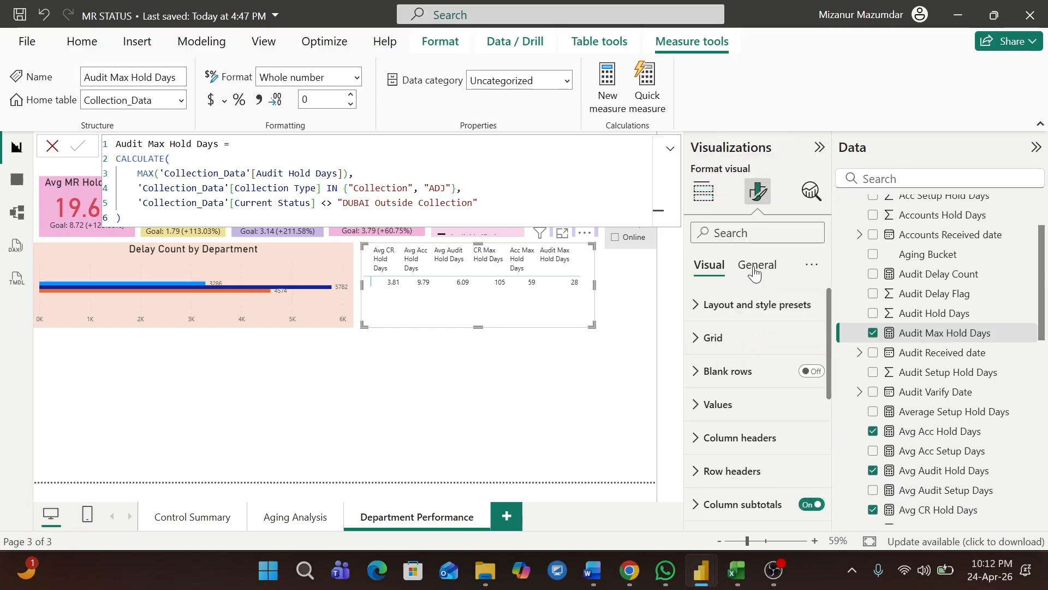
{"action": "left_click", "coordinate": [757, 265]}
{"action": "left_click", "coordinate": [702, 372]}
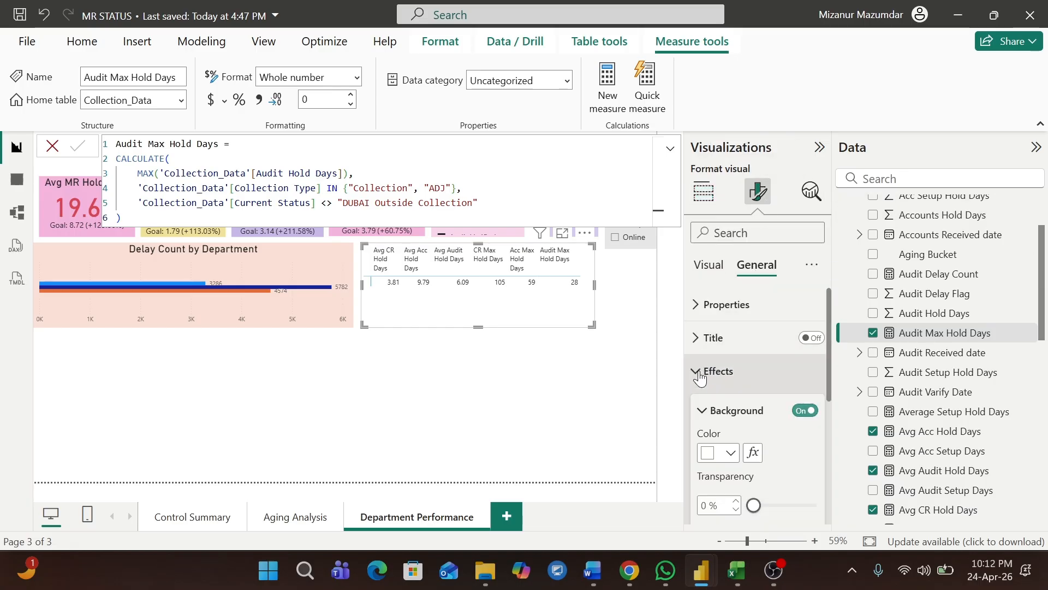
{"action": "left_click", "coordinate": [730, 454]}
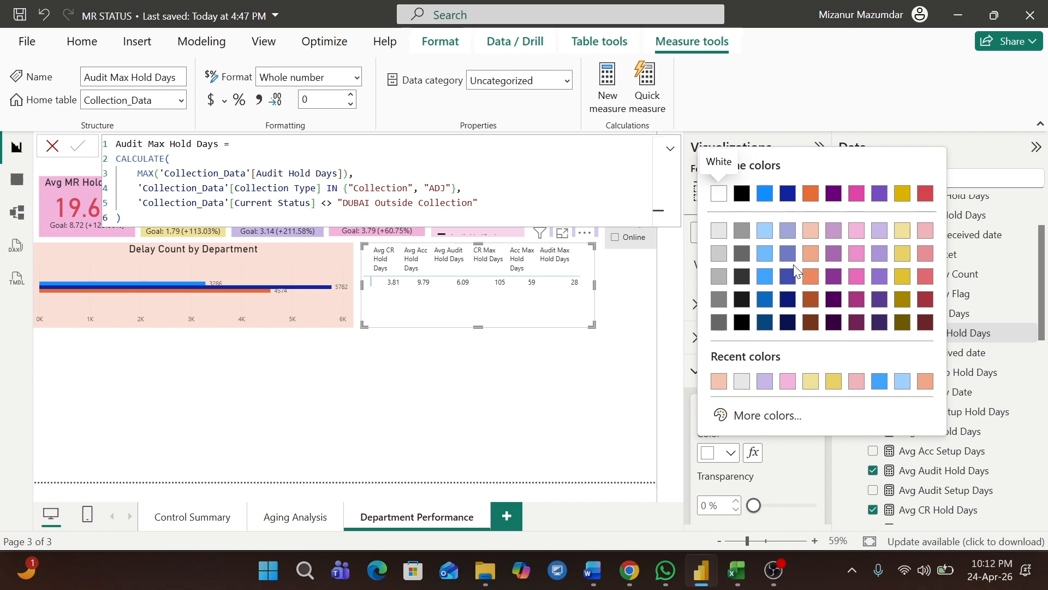
{"action": "left_click", "coordinate": [765, 239]}
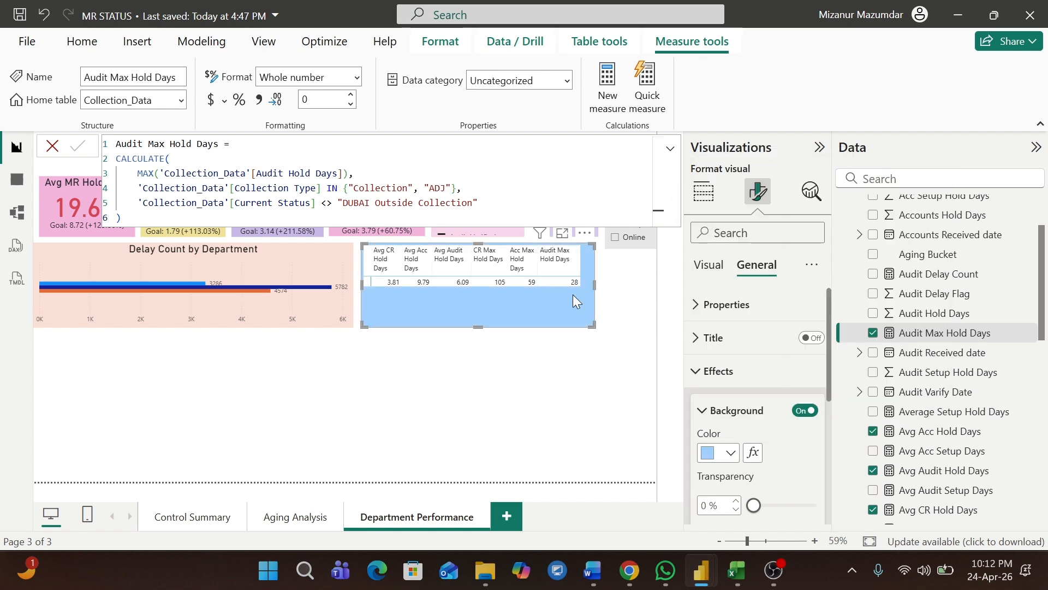
Insert a line chart below the Delay Count by Department chart and widen it across the page, using the Monthly Collection report's trend charts as reference.
{"action": "left_click", "coordinate": [140, 398]}
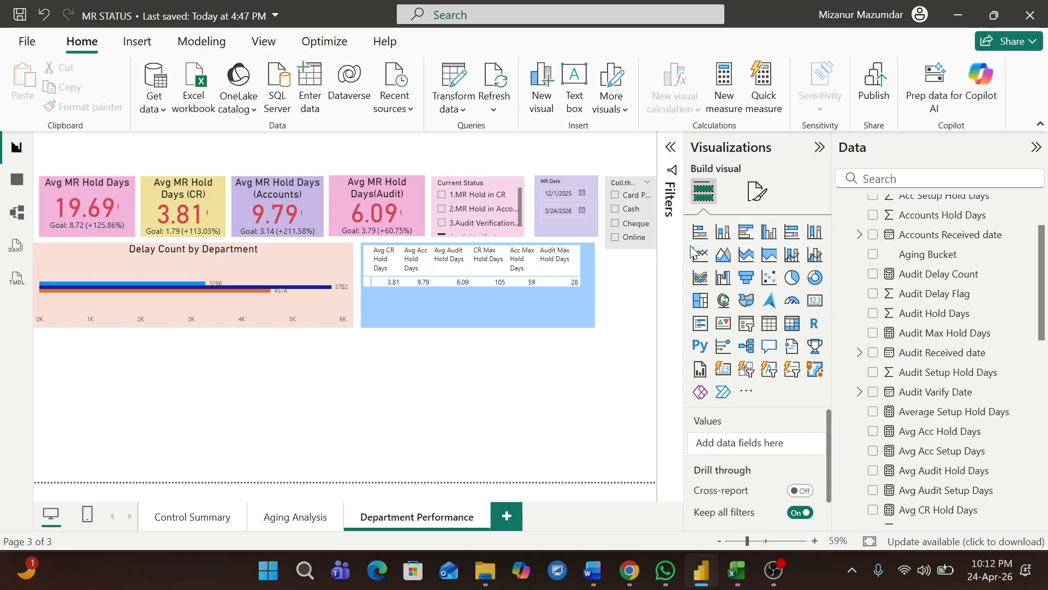
{"action": "left_click_drag", "start_coordinate": [702, 258], "coordinate": [140, 383]}
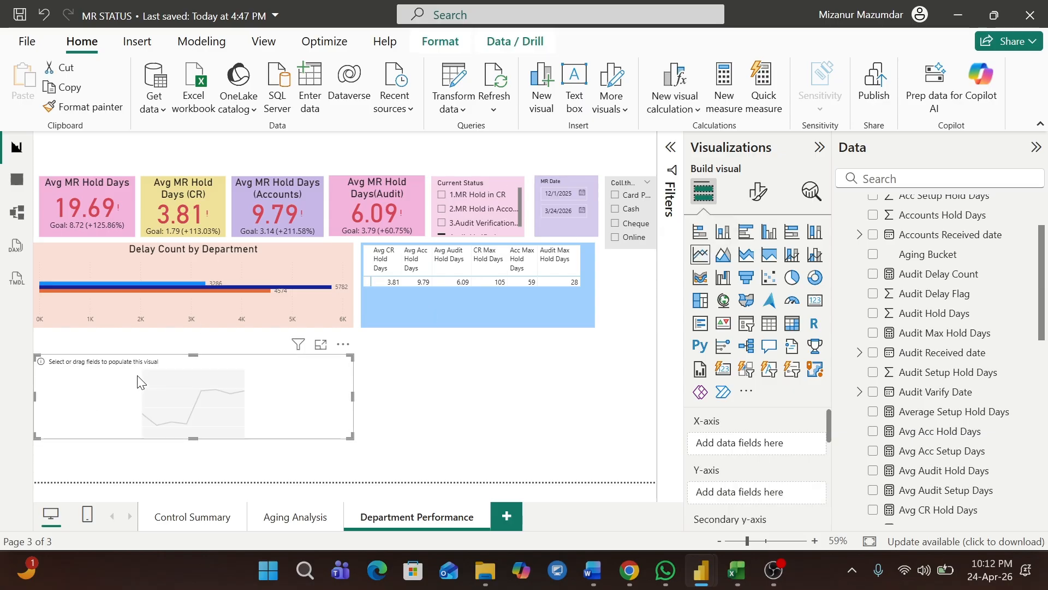
{"action": "key", "text": "alt+Tab"}
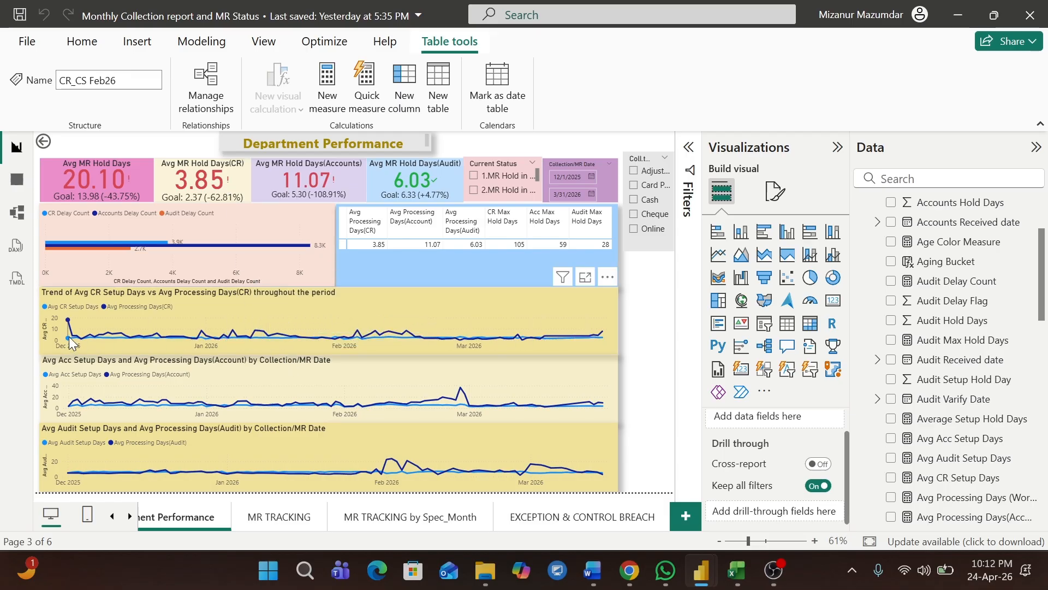
{"action": "mouse_move", "coordinate": [109, 334]}
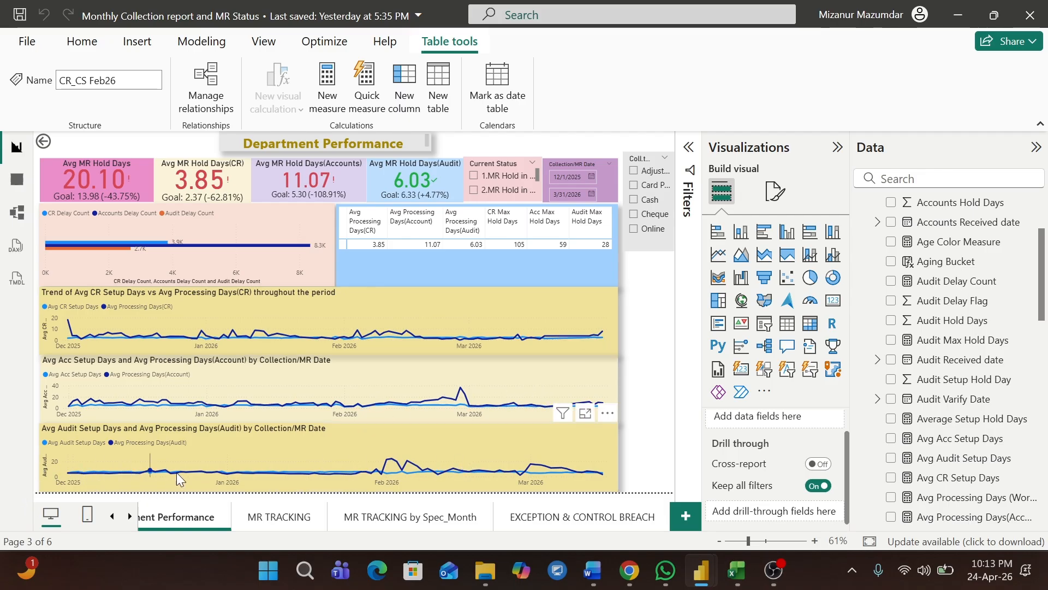
{"action": "mouse_move", "coordinate": [357, 475]}
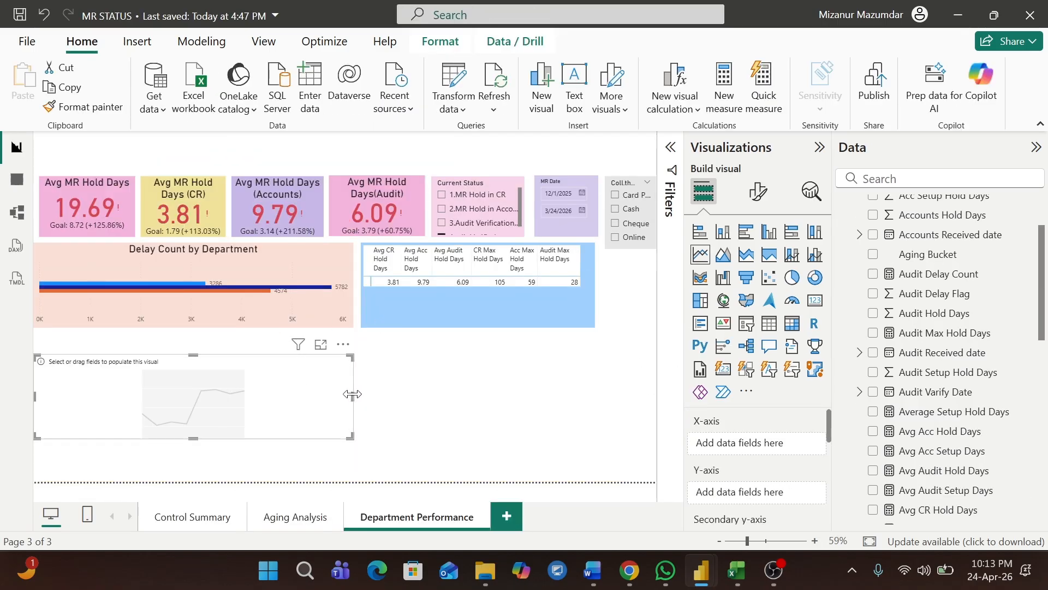
{"action": "left_click_drag", "start_coordinate": [356, 394], "coordinate": [649, 395]}
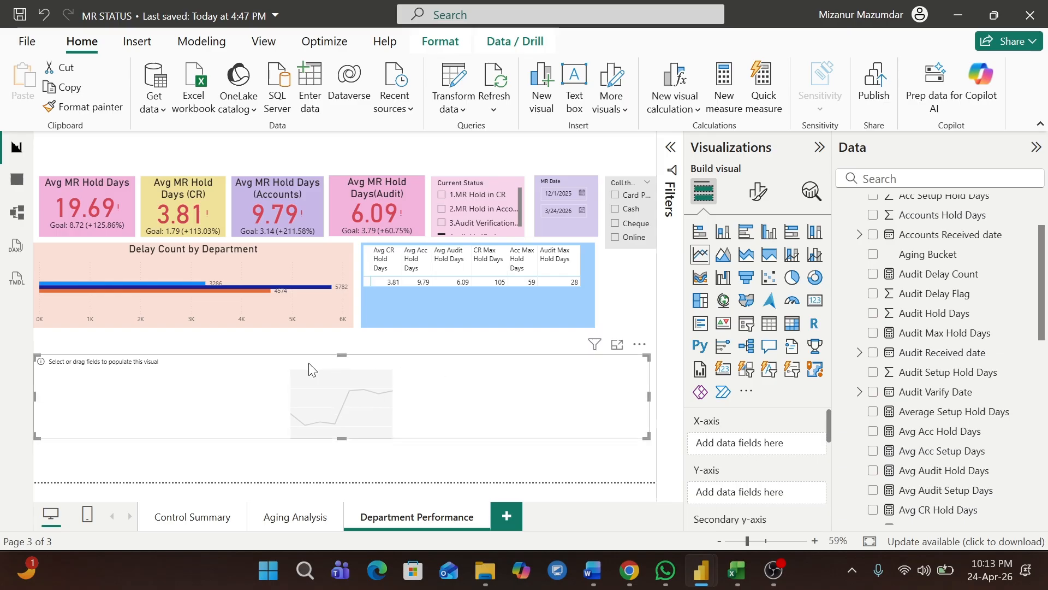
{"action": "left_click_drag", "start_coordinate": [307, 369], "coordinate": [311, 352]}
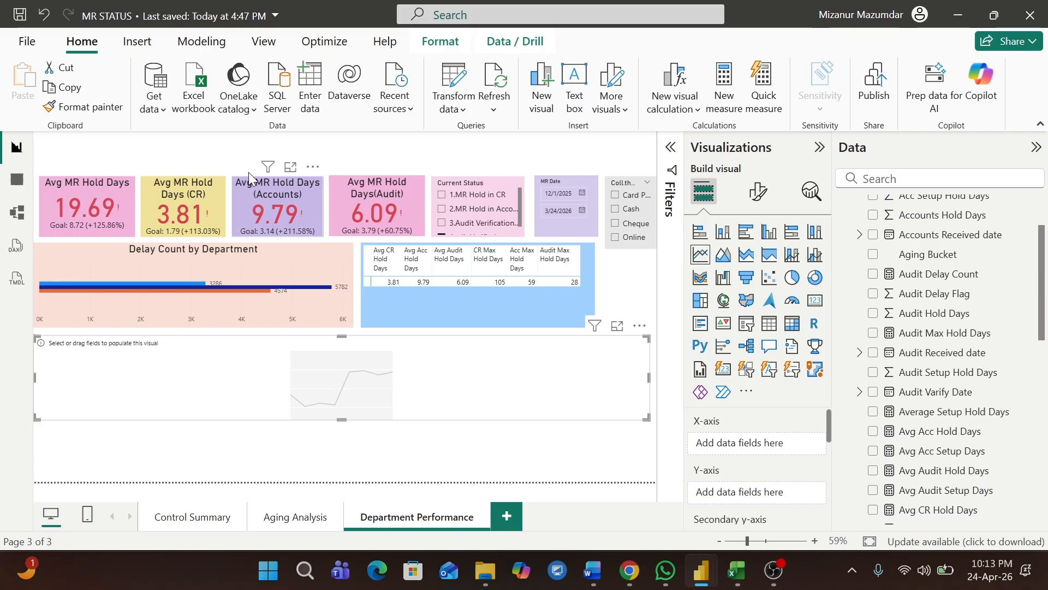
Shorten the Delay Count by Department chart and the hold days matrix to the same reduced height.
{"action": "left_click", "coordinate": [300, 260]}
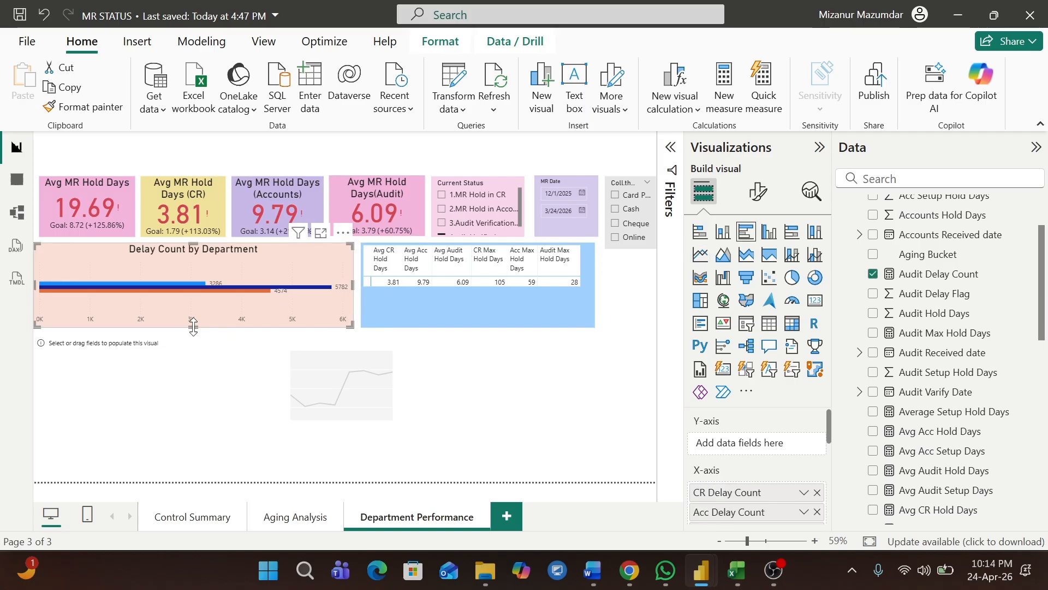
{"action": "left_click_drag", "start_coordinate": [194, 327], "coordinate": [196, 306]}
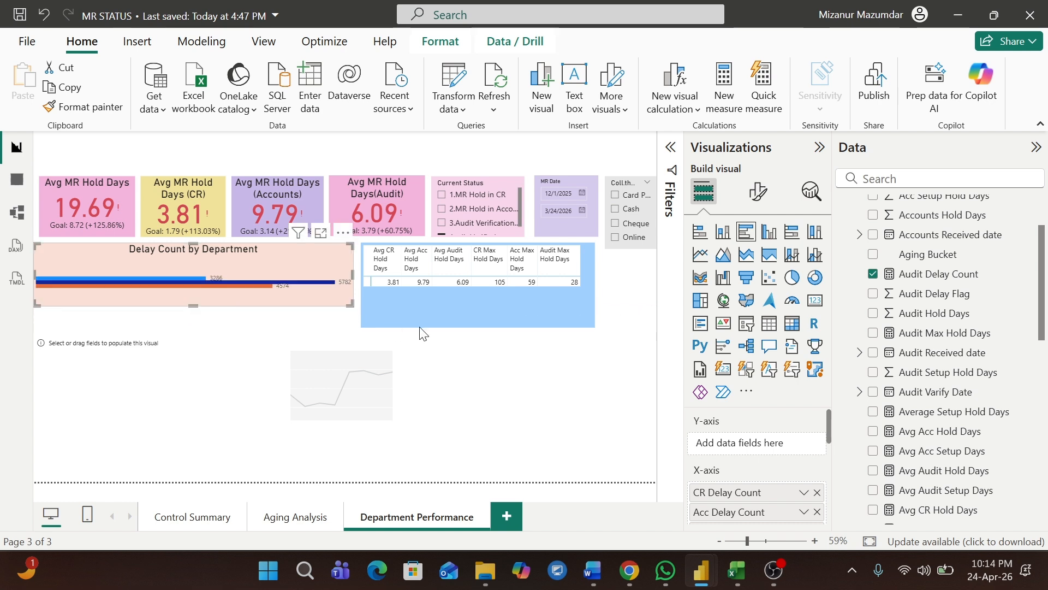
{"action": "left_click", "coordinate": [455, 299]}
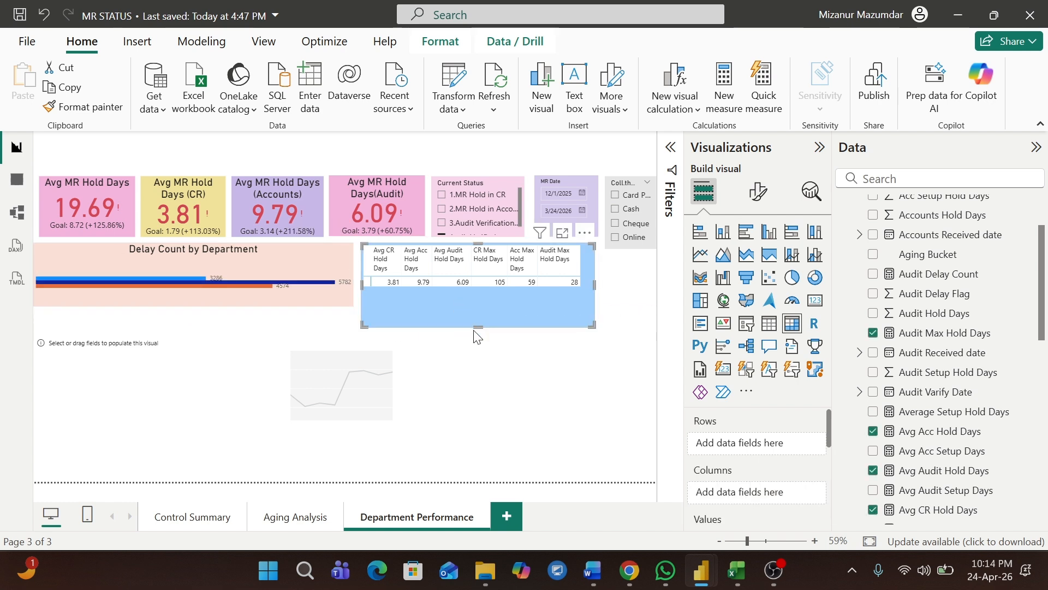
{"action": "left_click_drag", "start_coordinate": [480, 322], "coordinate": [480, 298]}
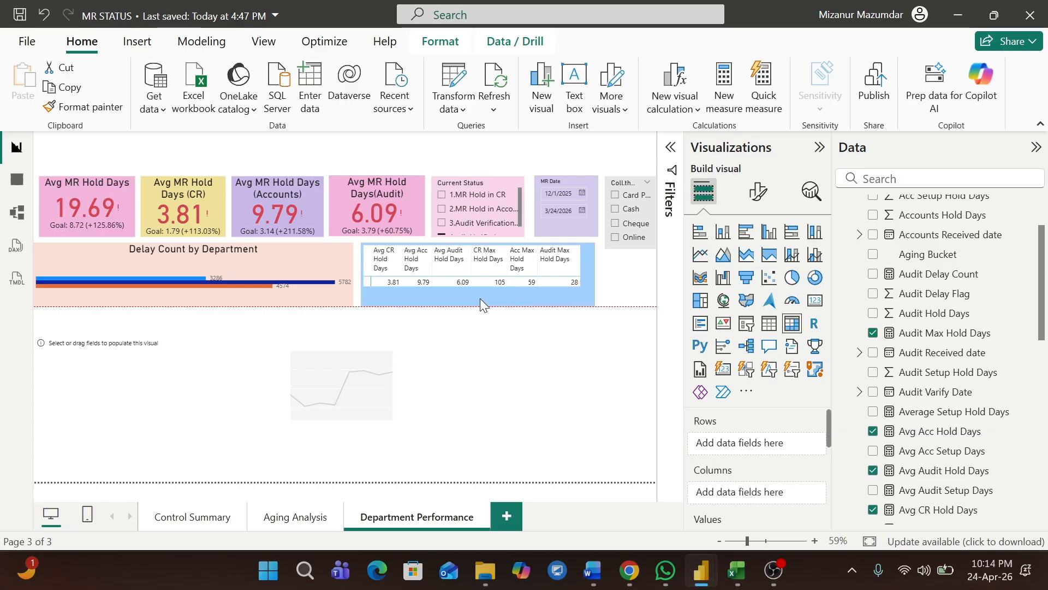
Move the empty line chart up beneath the shortened visuals and reduce its height to a narrow band.
{"action": "left_click", "coordinate": [256, 353]}
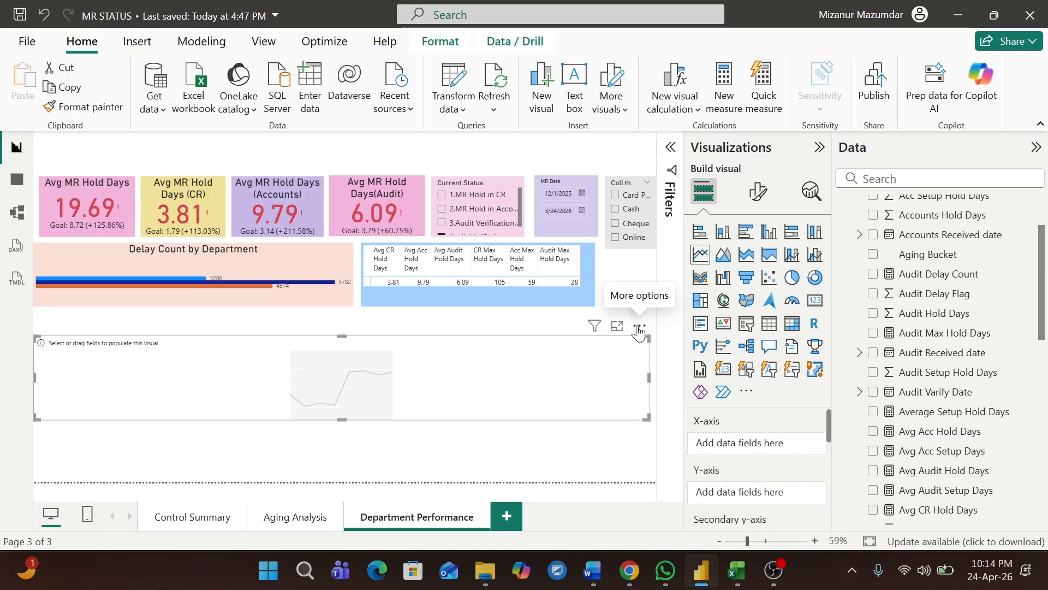
{"action": "left_click_drag", "start_coordinate": [636, 327], "coordinate": [637, 306]}
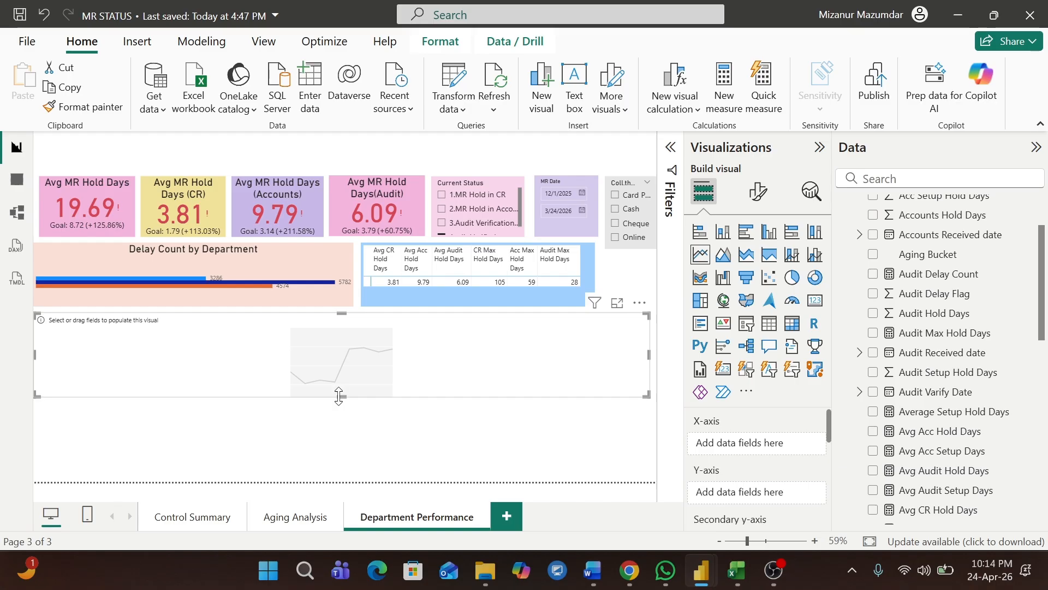
{"action": "left_click_drag", "start_coordinate": [338, 397], "coordinate": [342, 392]}
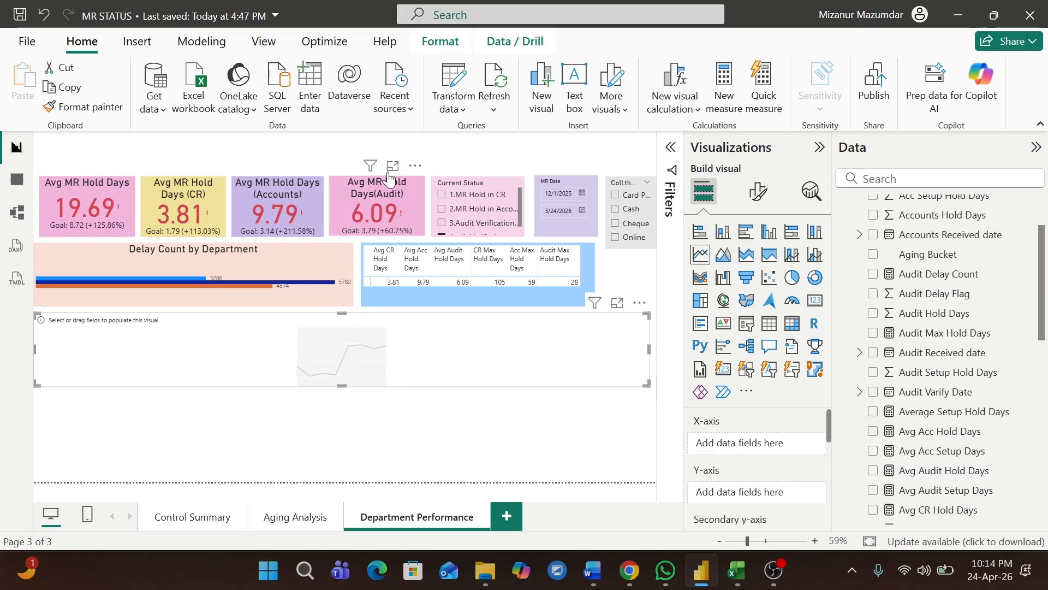
{"action": "left_click", "coordinate": [424, 376]}
{"action": "left_click_drag", "start_coordinate": [342, 386], "coordinate": [342, 370]}
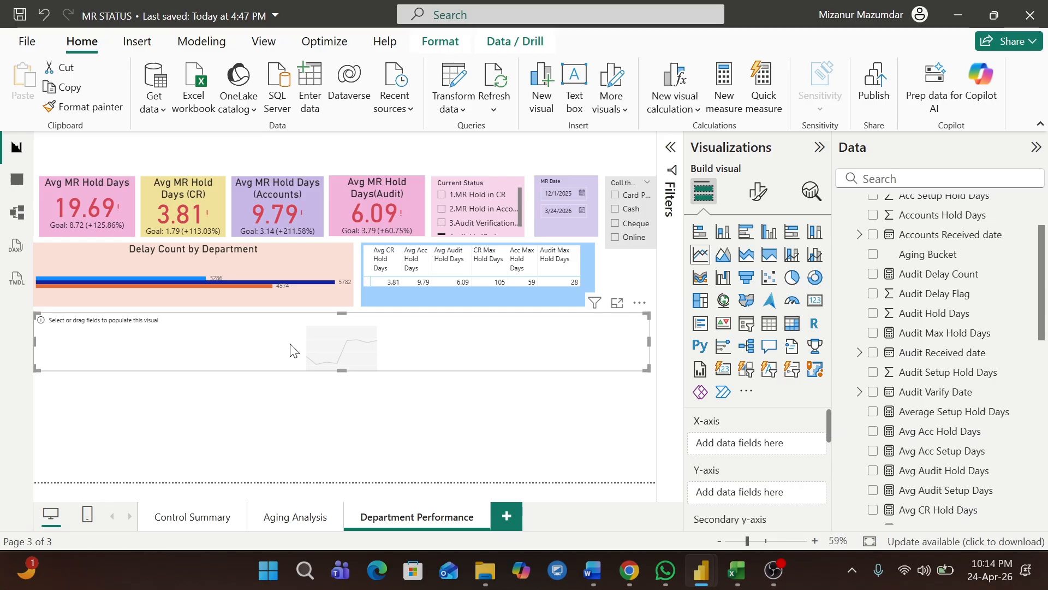
{"action": "key", "text": "ctrl+c"}
{"action": "key", "text": "ctrl+v"}
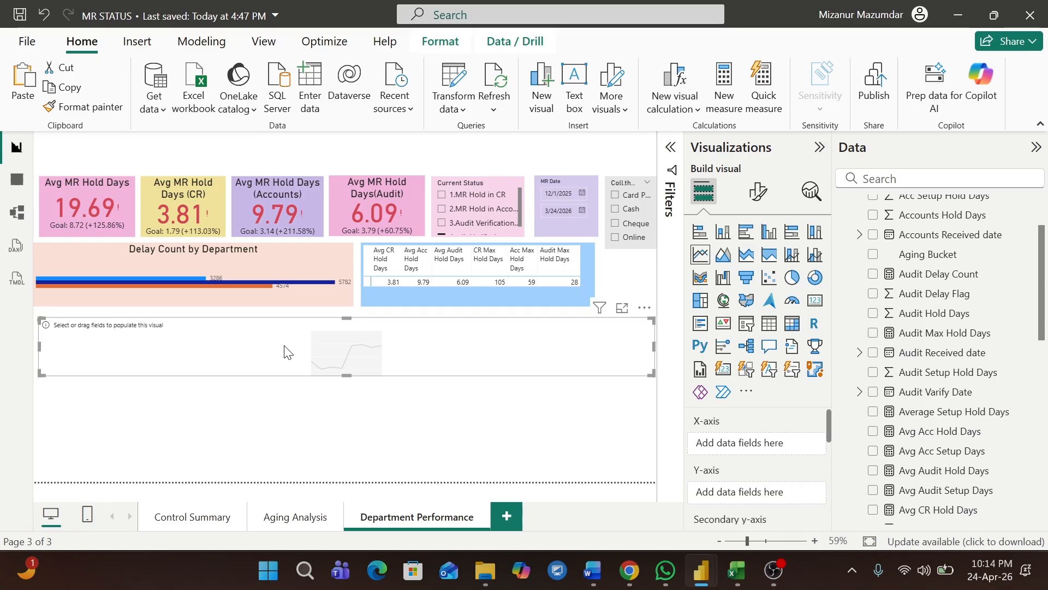
{"action": "key", "text": "Delete"}
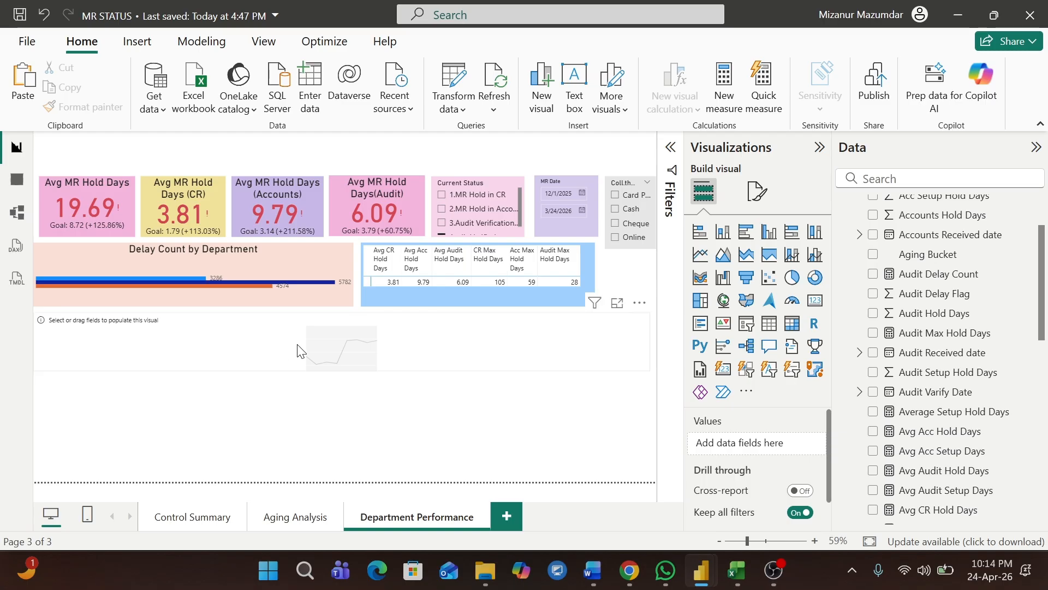
Nudge the empty line chart slightly and plot the Avg CR Hold Days and Avg CR Setup Days measures on its Y-axis.
{"action": "mouse_move", "coordinate": [281, 342]}
{"action": "left_mouse_down"}
{"action": "mouse_move", "coordinate": [281, 371]}
{"action": "mouse_move", "coordinate": [282, 340]}
{"action": "mouse_move", "coordinate": [282, 352]}
{"action": "left_mouse_up"}
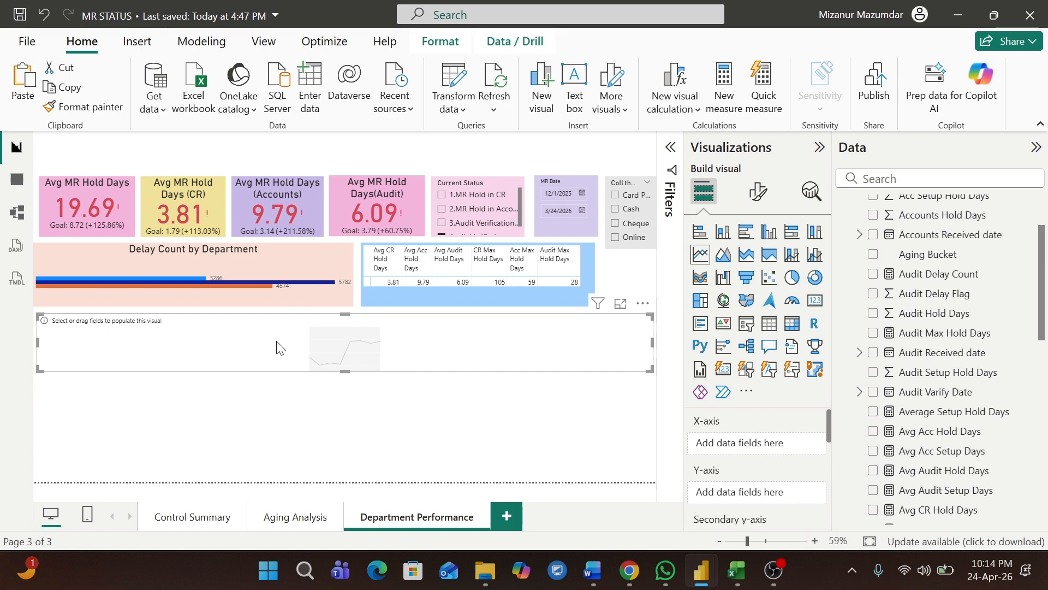
{"action": "key", "text": "alt+Tab"}
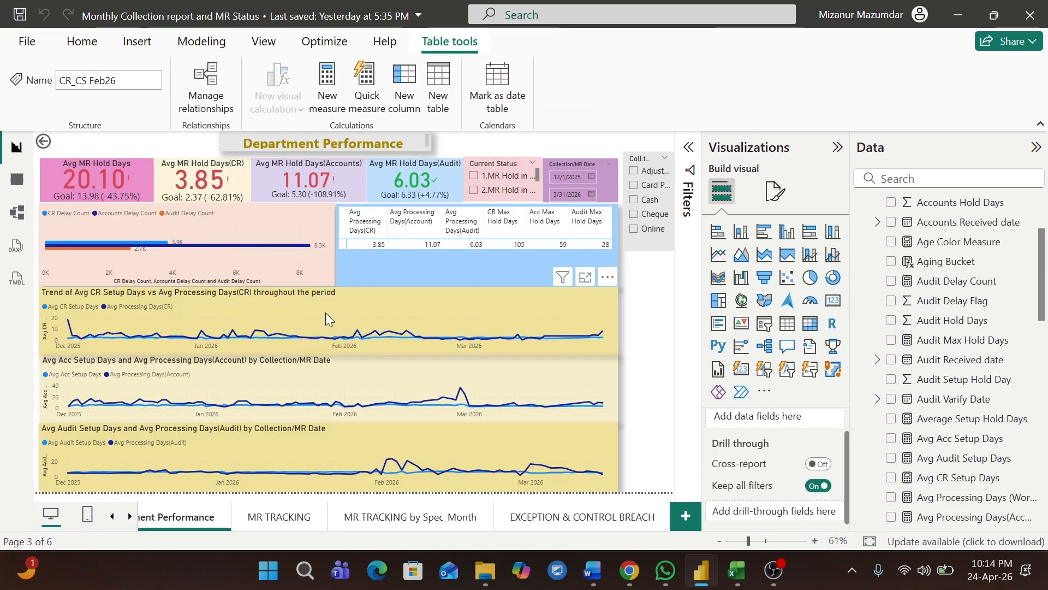
{"action": "key", "text": "alt+Tab"}
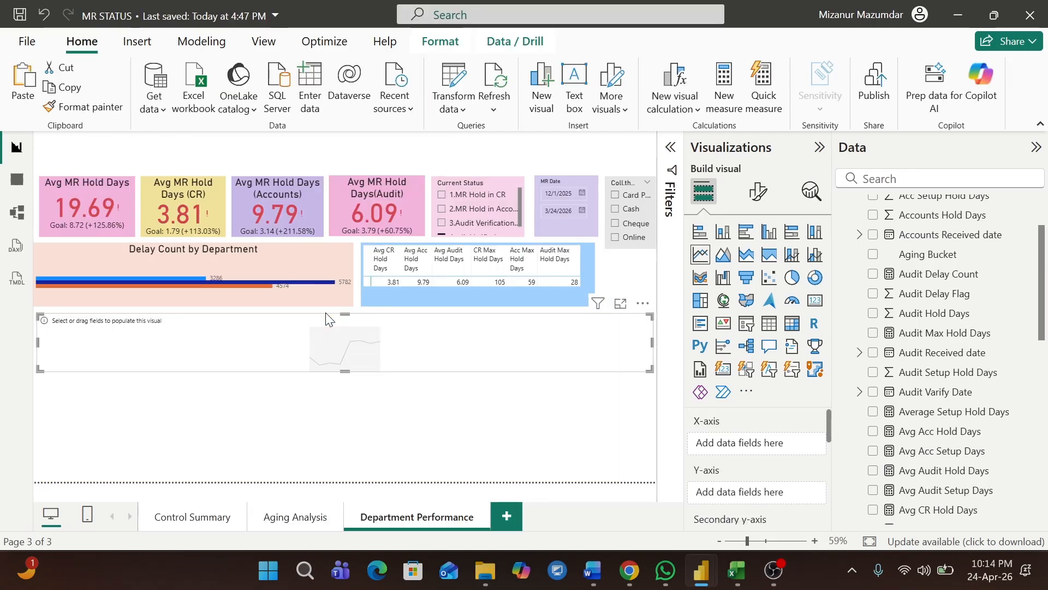
{"action": "left_click", "coordinate": [758, 191]}
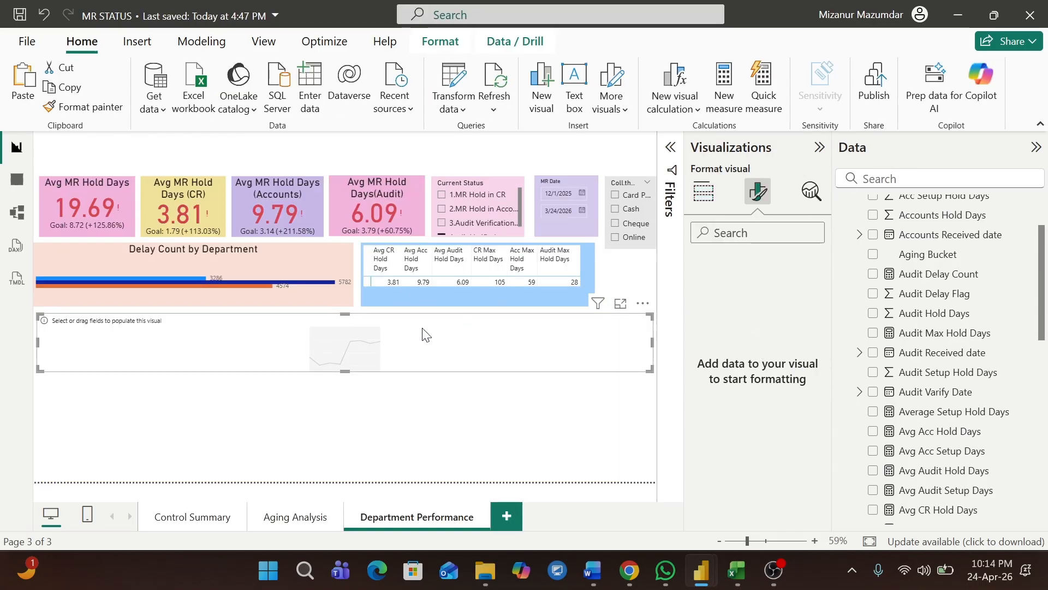
{"action": "left_click", "coordinate": [703, 192]}
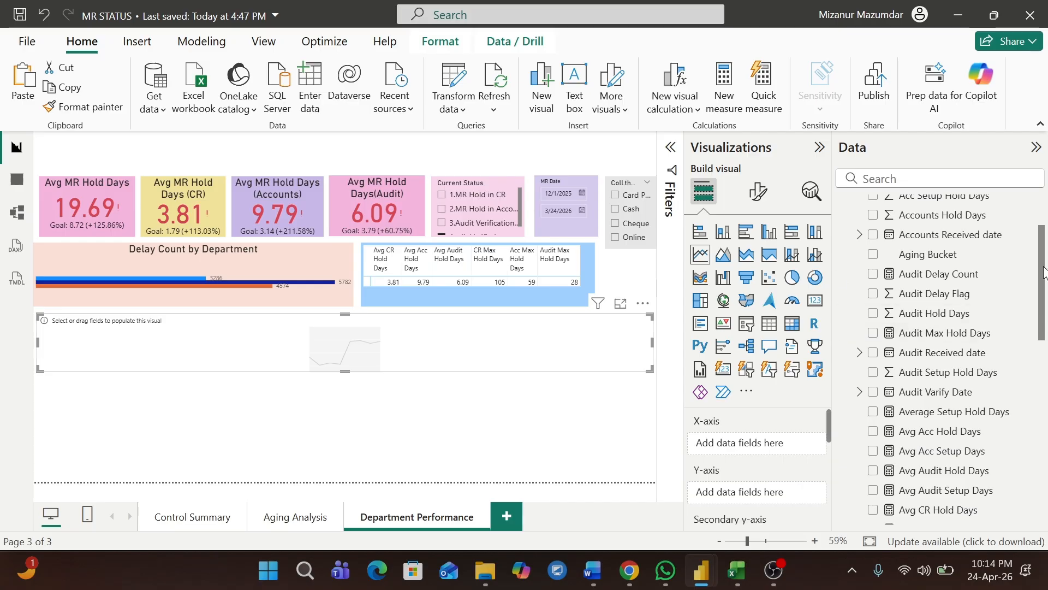
{"action": "left_click_drag", "start_coordinate": [1044, 273], "coordinate": [1046, 322]}
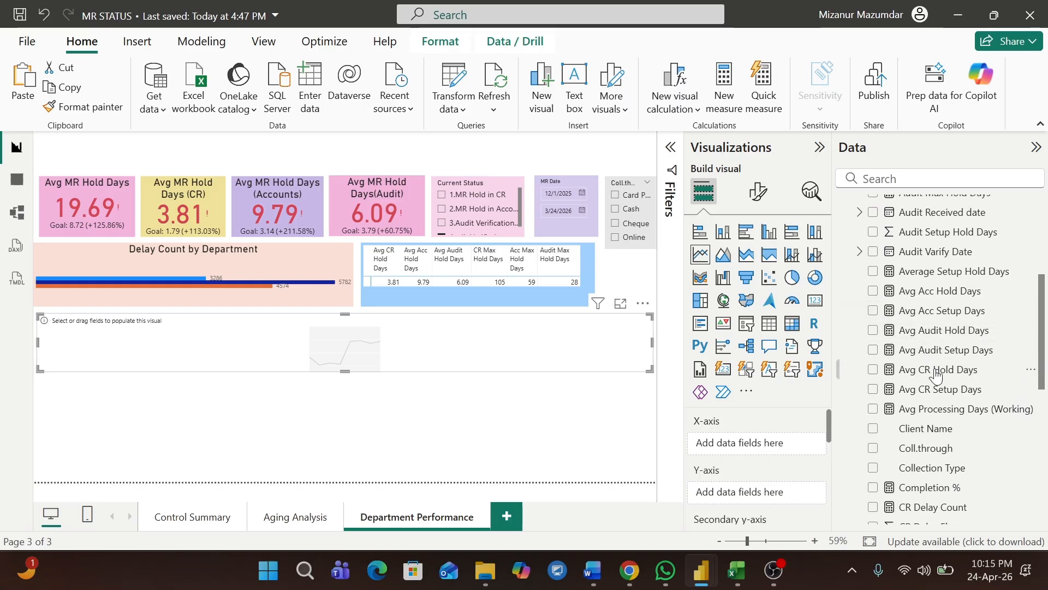
{"action": "left_click", "coordinate": [874, 371]}
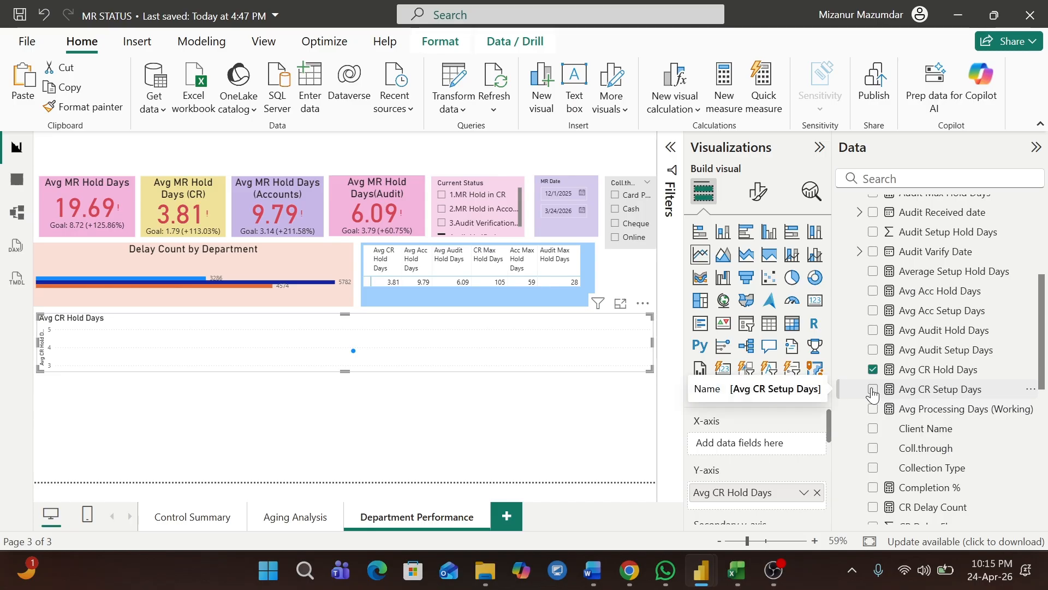
{"action": "left_click", "coordinate": [874, 391]}
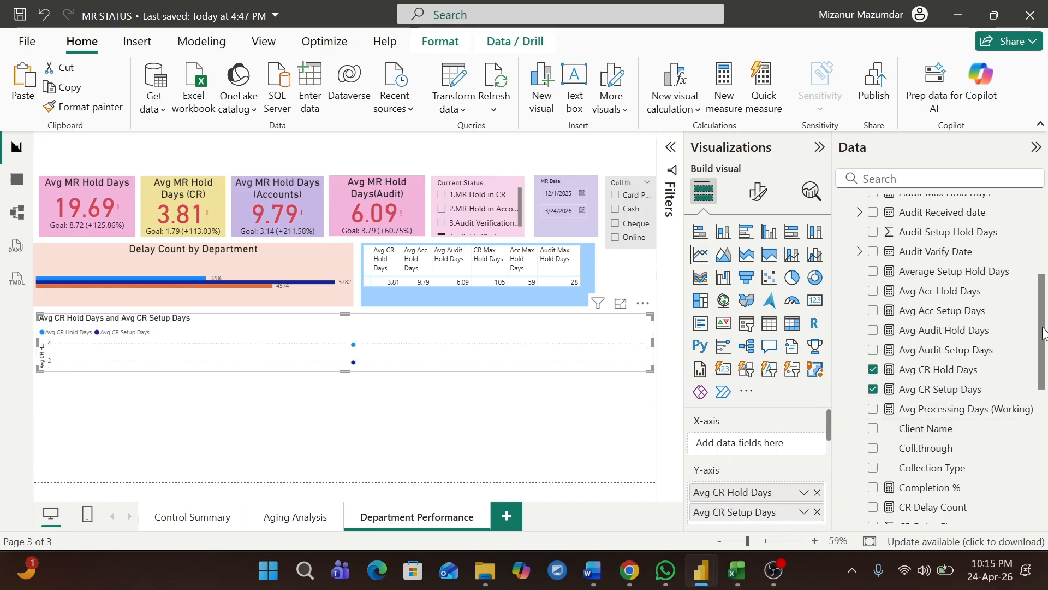
Add MR Date to the line chart's X-axis as plain dates instead of a date hierarchy, and move Avg CR Setup Days to the secondary y-axis.
{"action": "left_click_drag", "start_coordinate": [1043, 333], "coordinate": [1043, 399]}
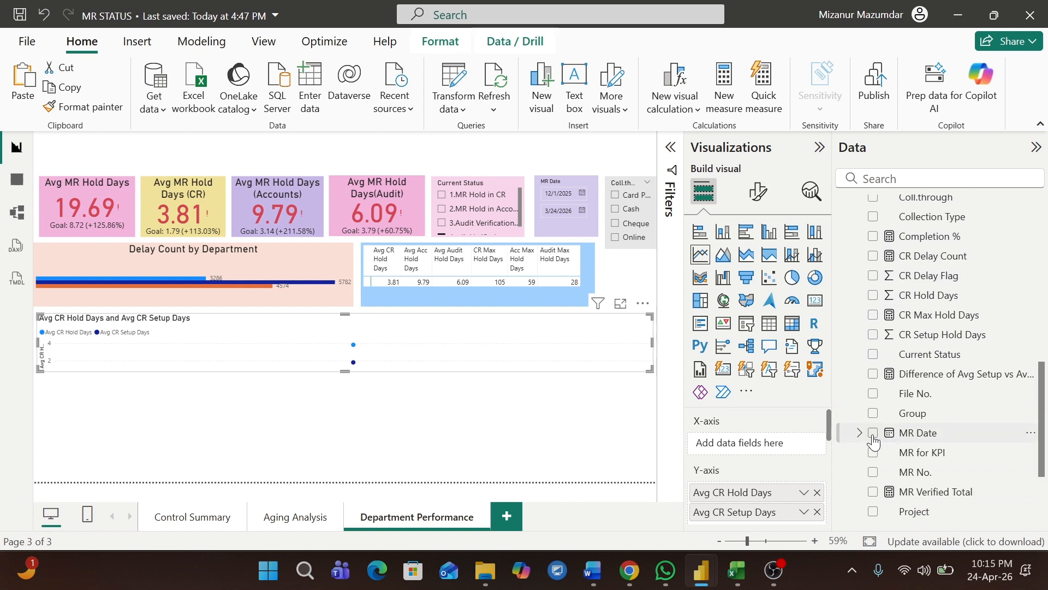
{"action": "left_click", "coordinate": [873, 435]}
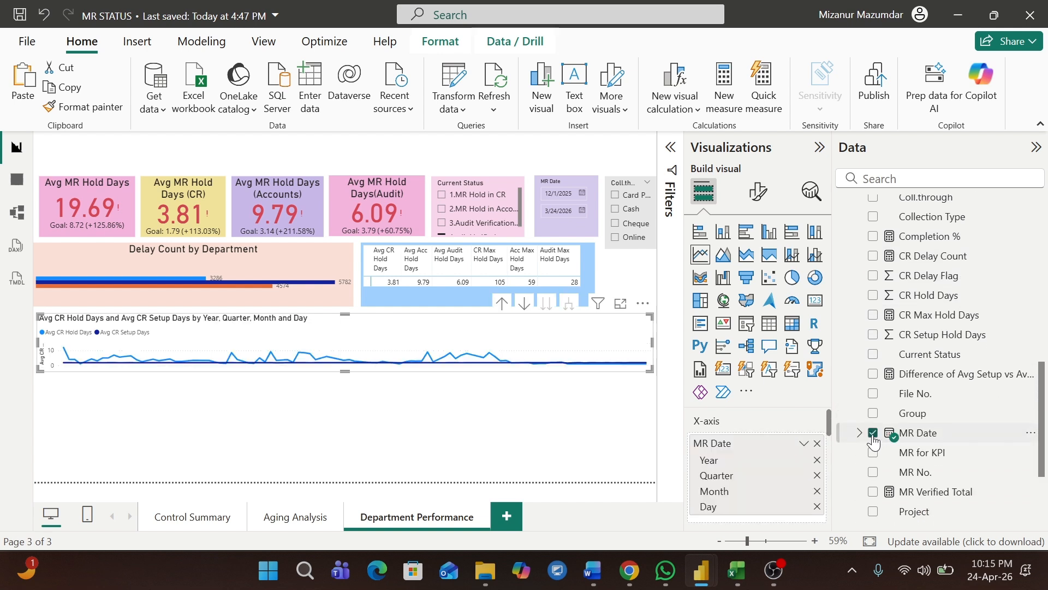
{"action": "left_click", "coordinate": [806, 445]}
{"action": "left_click", "coordinate": [841, 420]}
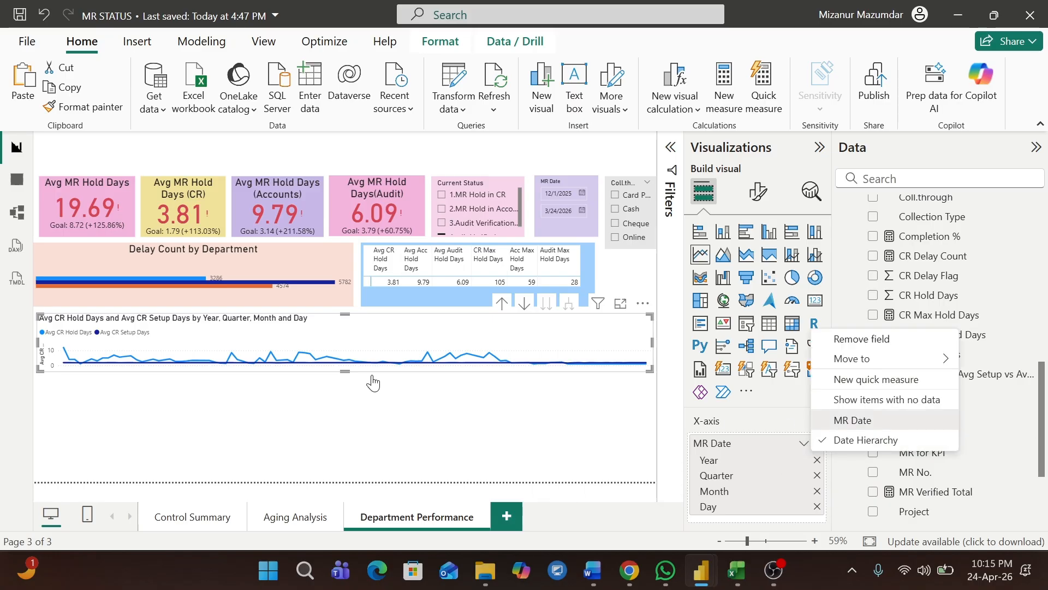
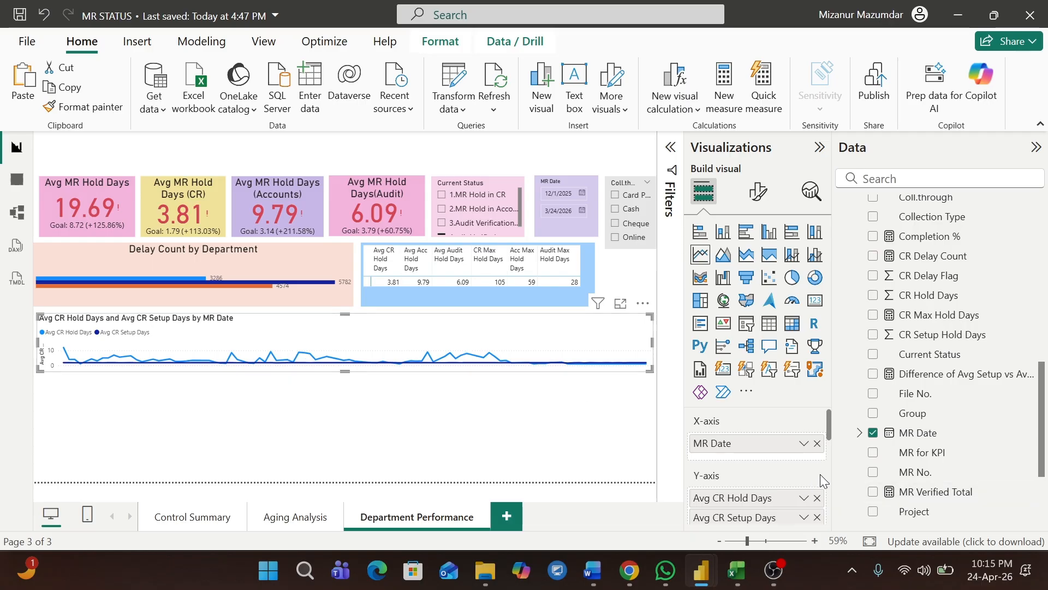
{"action": "left_click_drag", "start_coordinate": [830, 427], "coordinate": [832, 450]}
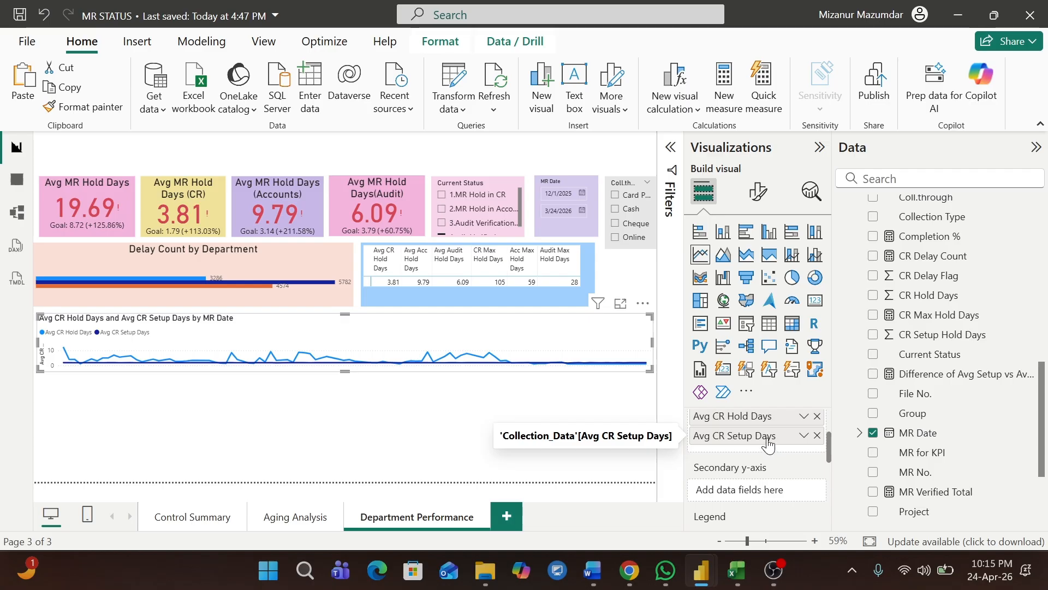
{"action": "left_click_drag", "start_coordinate": [769, 443], "coordinate": [770, 494]}
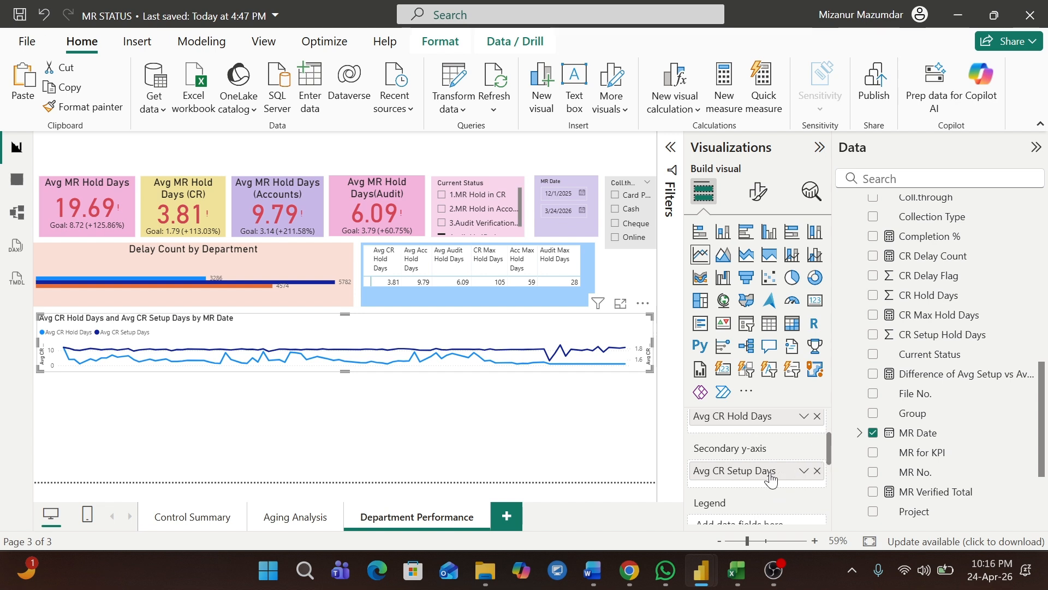
Move Avg CR Hold Days to the line chart's secondary y-axis alongside Avg CR Setup Days, and make the chart slightly taller.
{"action": "mouse_move", "coordinate": [828, 454]}
{"action": "left_mouse_down"}
{"action": "mouse_move", "coordinate": [829, 430]}
{"action": "mouse_move", "coordinate": [831, 447]}
{"action": "left_mouse_up"}
{"action": "scroll", "coordinate": [829, 426], "scroll_direction": "down", "scroll_amount": 1}
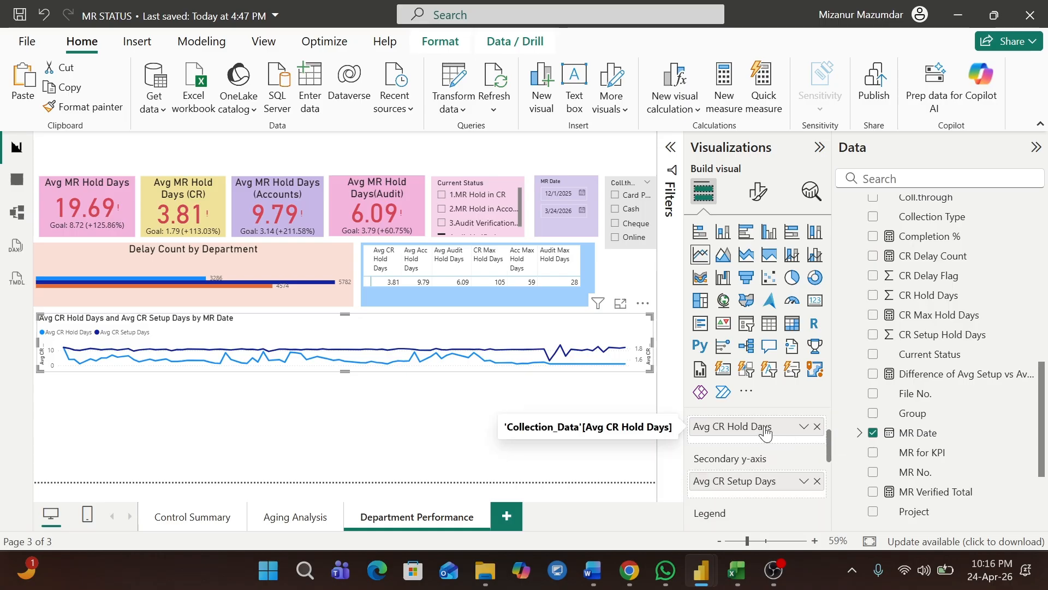
{"action": "left_click_drag", "start_coordinate": [766, 433], "coordinate": [767, 501]}
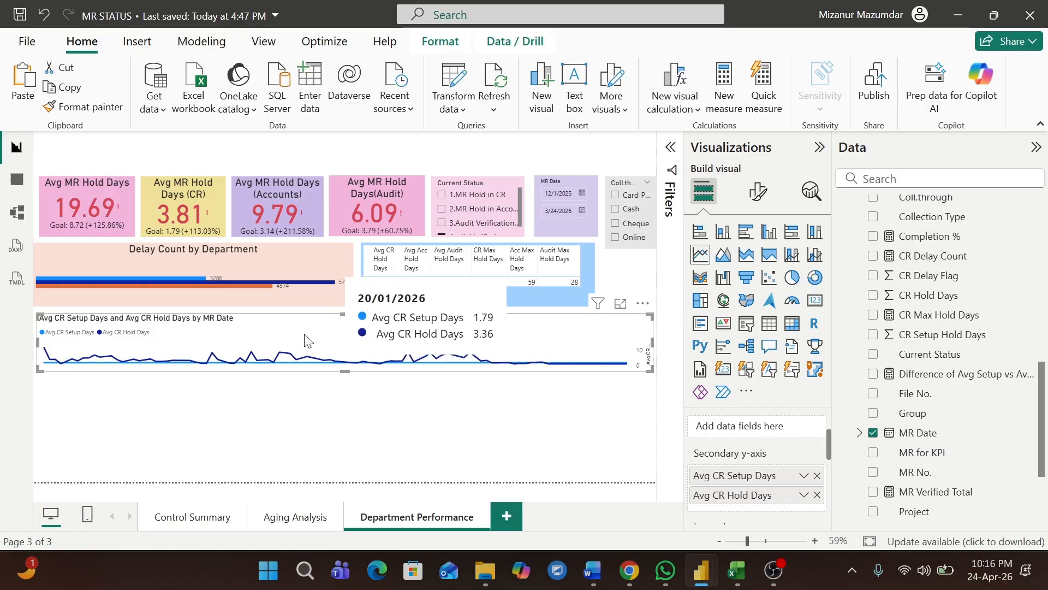
{"action": "left_click_drag", "start_coordinate": [828, 441], "coordinate": [828, 419]}
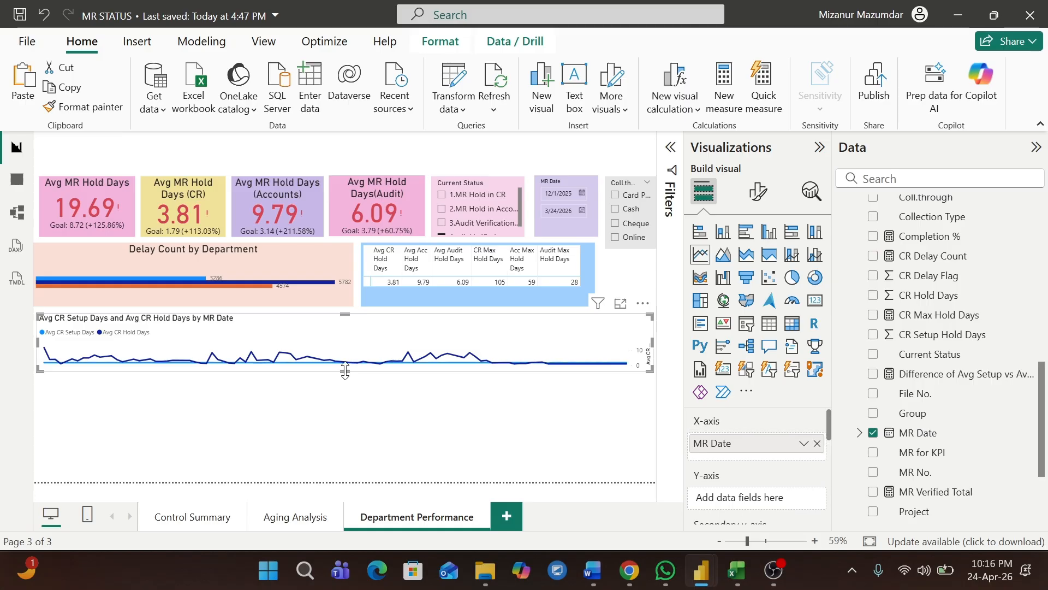
{"action": "left_click_drag", "start_coordinate": [345, 373], "coordinate": [344, 380]}
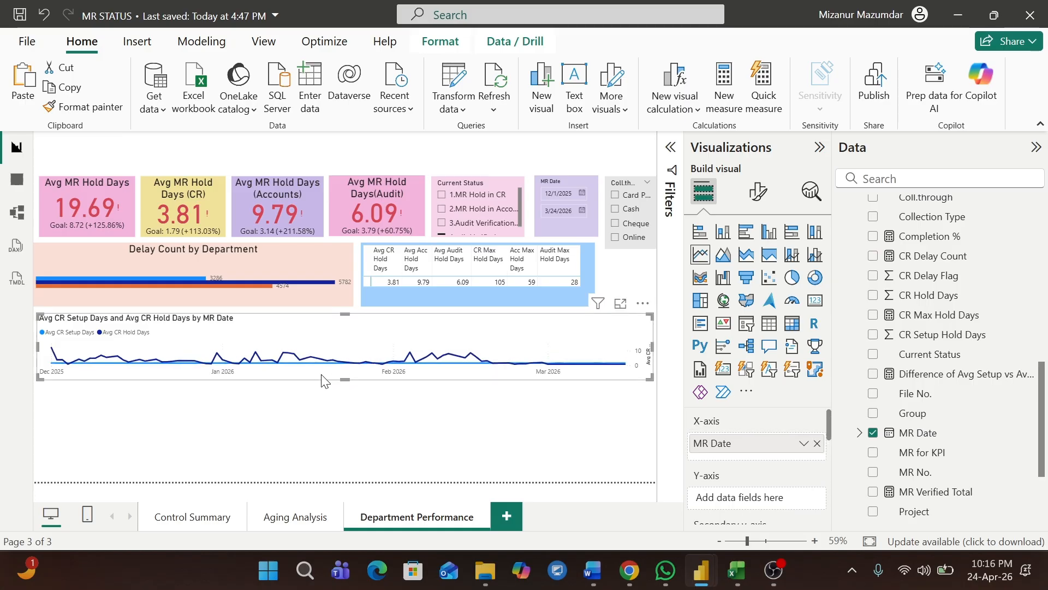
{"action": "key", "text": "alt+Tab"}
{"action": "key", "text": "alt+Tab"}
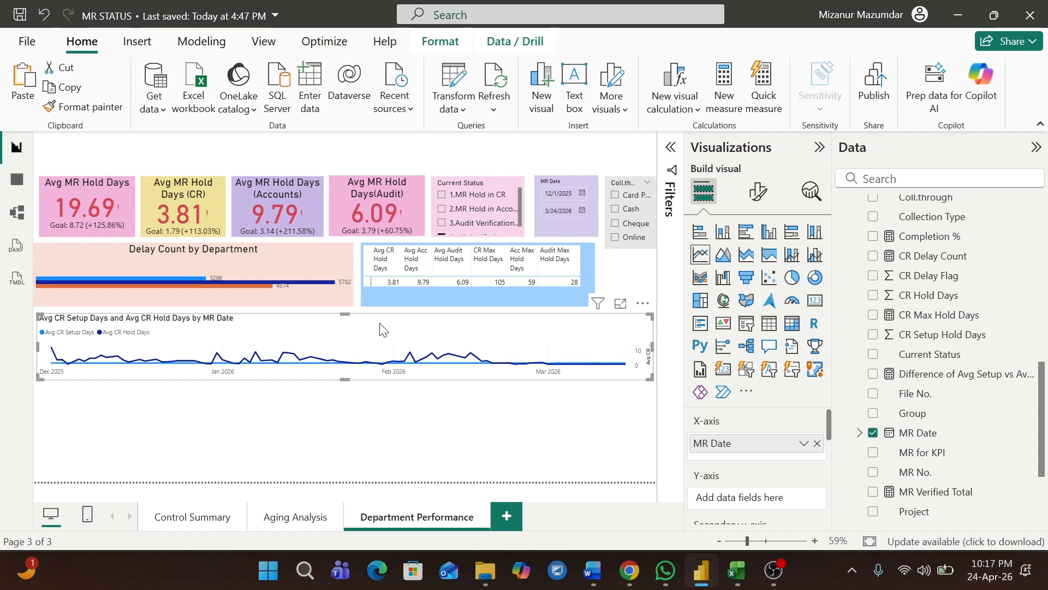
Set the line chart's background to the light yellow used on the Avg MR Hold Days (CR) card.
{"action": "left_click", "coordinate": [758, 192]}
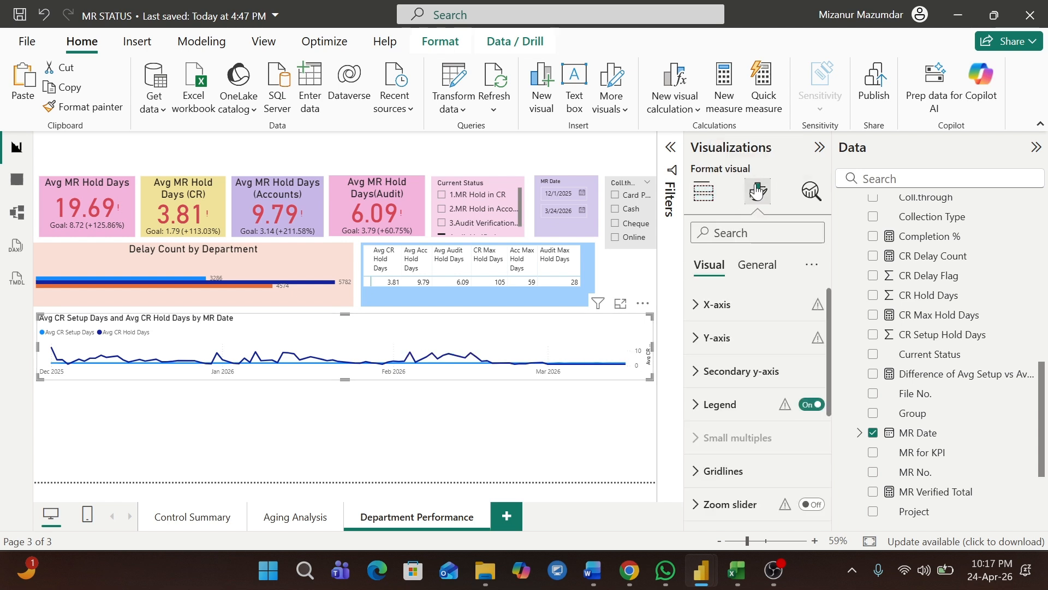
{"action": "left_click", "coordinate": [757, 266]}
{"action": "left_click", "coordinate": [703, 370]}
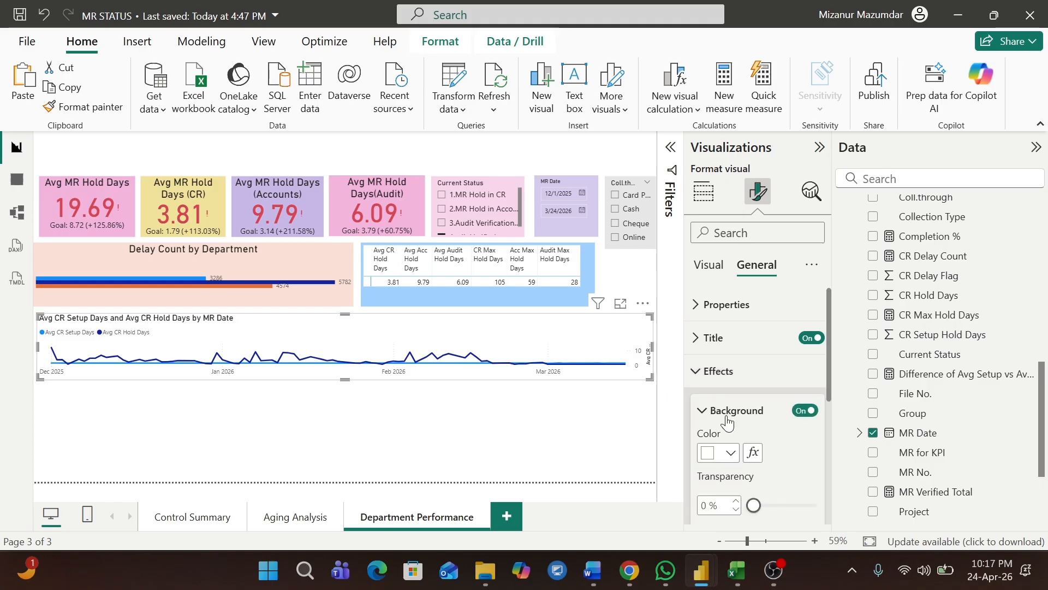
{"action": "left_click", "coordinate": [731, 454]}
{"action": "left_click", "coordinate": [901, 232]}
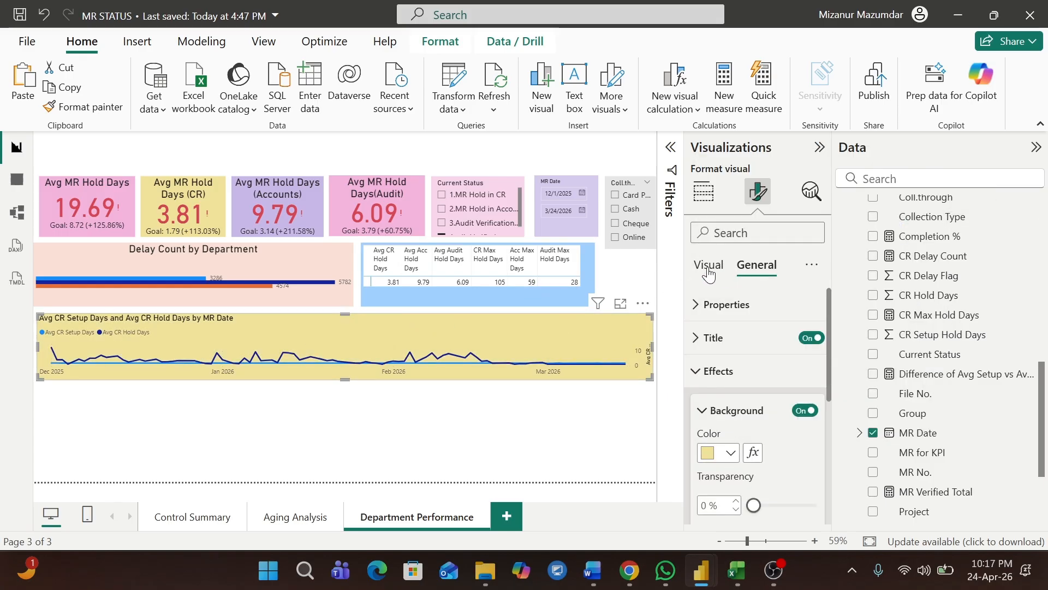
Change the line chart's title to "Trending of Avg CR Setup Days and Avg CR Hold Days".
{"action": "left_click", "coordinate": [708, 337]}
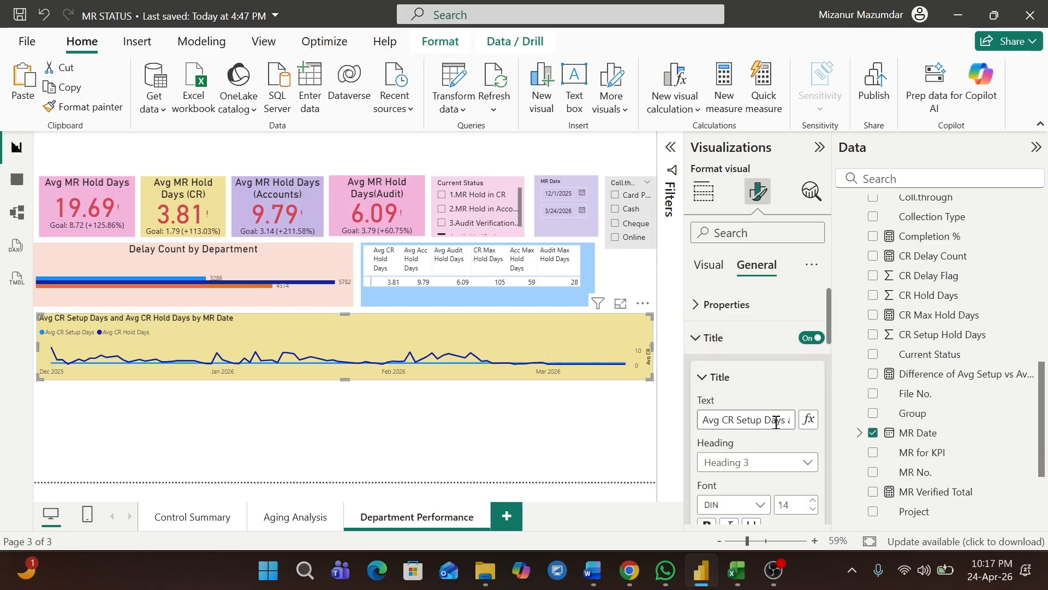
{"action": "left_click", "coordinate": [747, 420]}
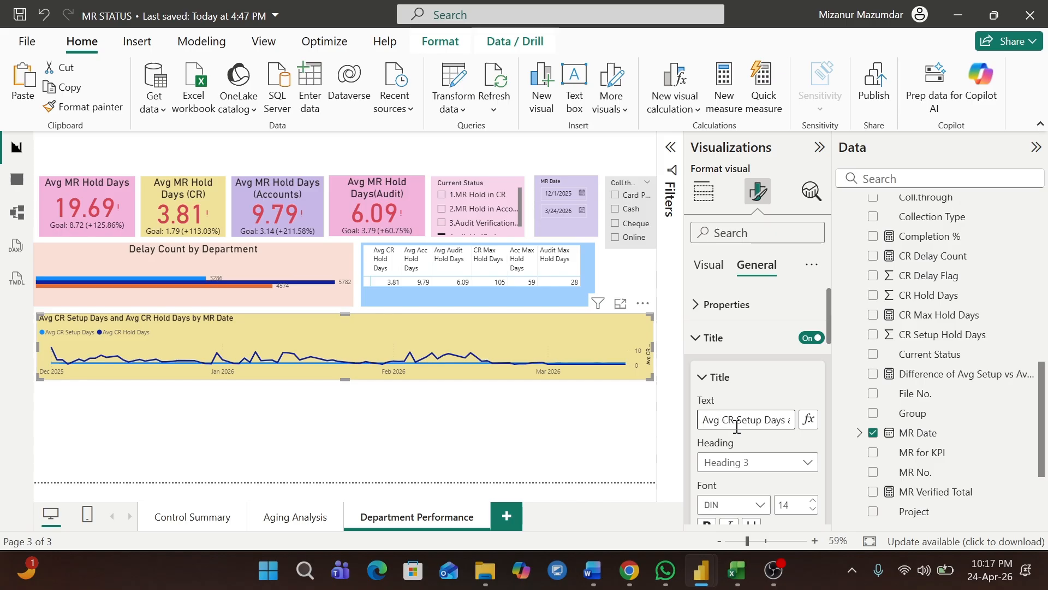
{"action": "type", "text": "Trendi"}
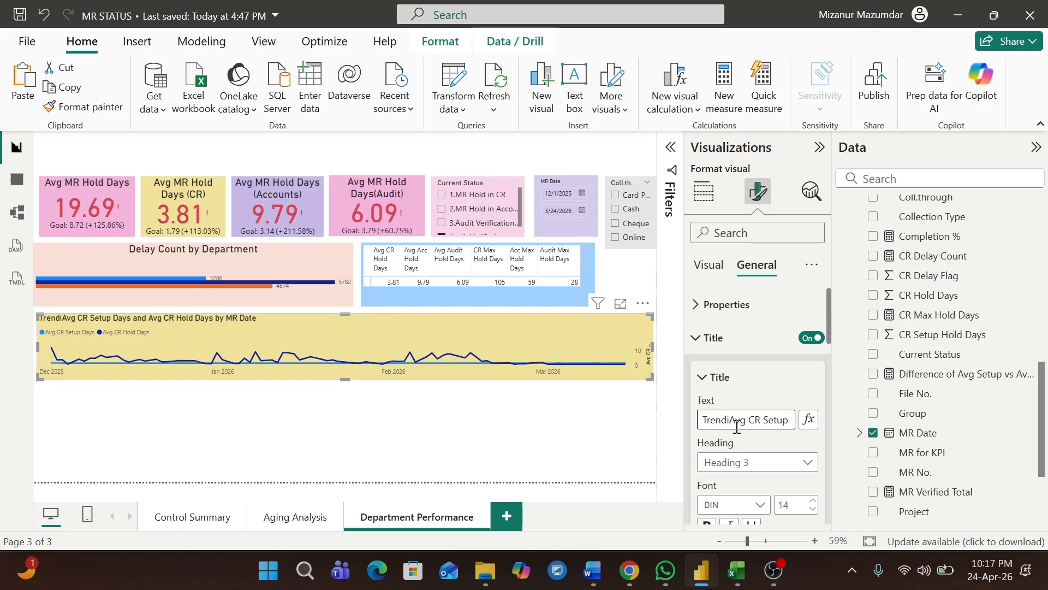
{"action": "type", "text": "ng of"}
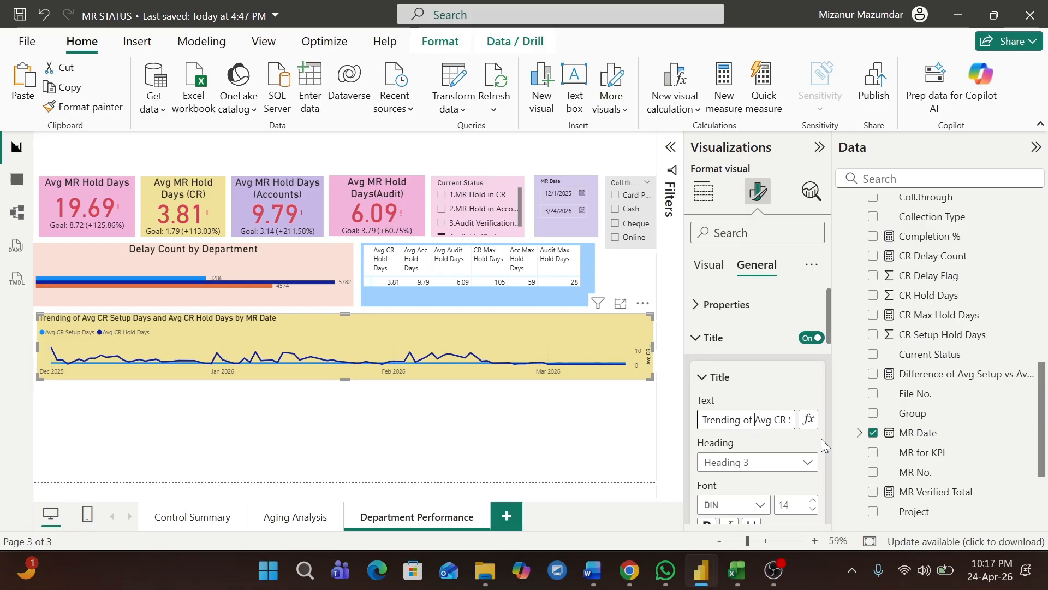
{"action": "key", "text": "Right"}
{"action": "key", "text": "Right"}
{"action": "key", "text": "Right"}
{"action": "key", "text": "Right"}
{"action": "key", "text": "Right"}
{"action": "key", "text": "Right"}
{"action": "key", "text": "Right"}
{"action": "key", "text": "Right"}
{"action": "key", "text": "Right"}
{"action": "key", "text": "Right"}
{"action": "key", "text": "Right"}
{"action": "key", "text": "Right"}
{"action": "key", "text": "Right"}
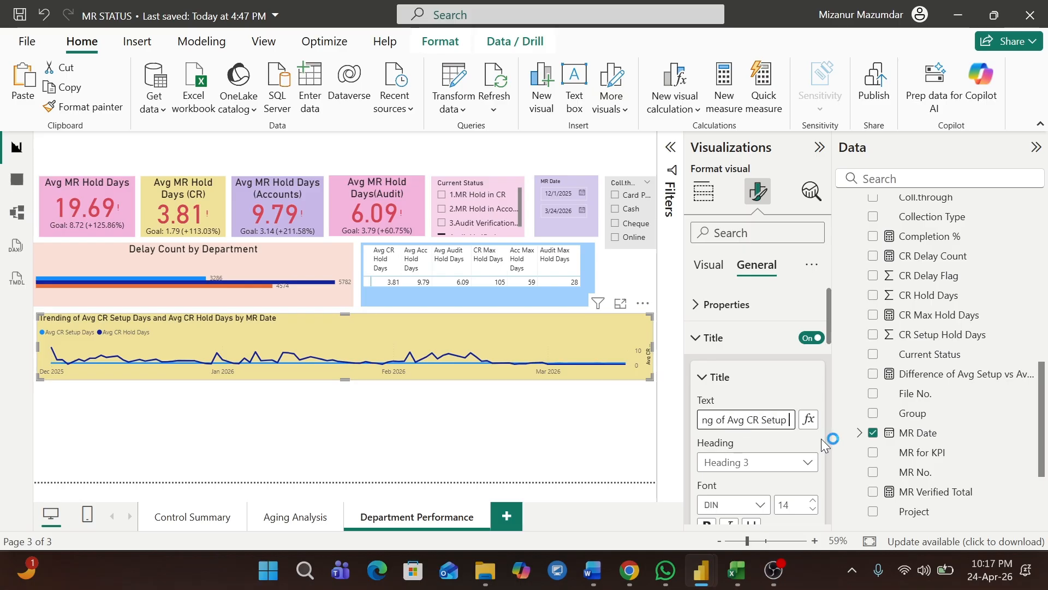
{"action": "key", "text": "Right"}
{"action": "key", "text": "Right"}
{"action": "key", "text": "Right"}
{"action": "key", "text": "Right"}
{"action": "key", "text": "Right"}
{"action": "key", "text": "Right"}
{"action": "key", "text": "Right"}
{"action": "key", "text": "Right"}
{"action": "key", "text": "Right"}
{"action": "key", "text": "Right"}
{"action": "key", "text": "Right"}
{"action": "key", "text": "Right"}
{"action": "key", "text": "Right"}
{"action": "key", "text": "Right"}
{"action": "key", "text": "Right"}
{"action": "key", "text": "Right"}
{"action": "key", "text": "Right"}
{"action": "key", "text": "Right"}
{"action": "key", "text": "Right"}
{"action": "key", "text": "Right"}
{"action": "key", "text": "Right"}
{"action": "key", "text": "Right"}
{"action": "key", "text": "Right"}
{"action": "key", "text": "Right"}
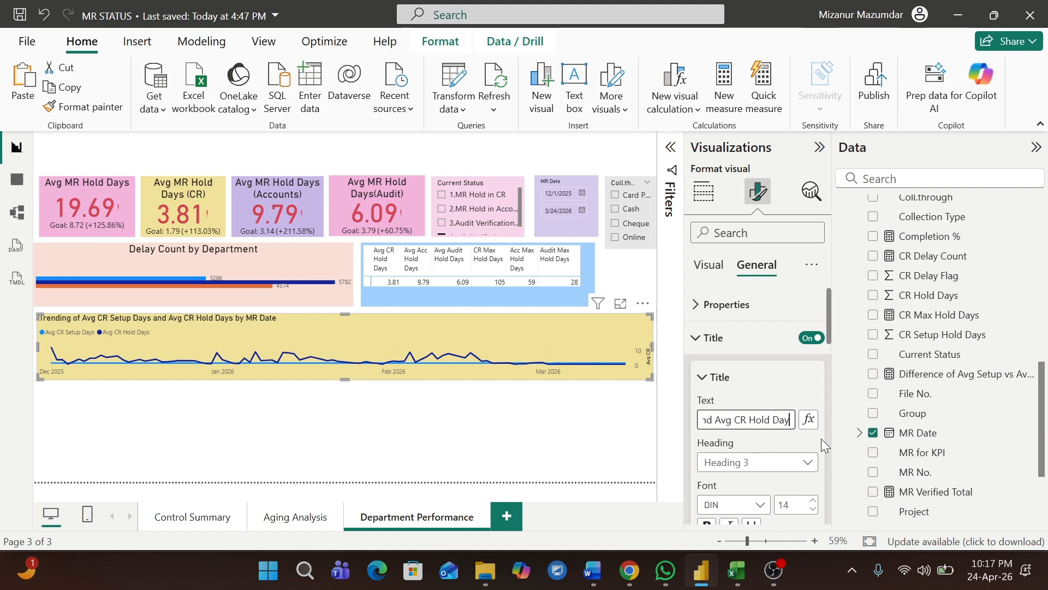
{"action": "key", "text": "Right"}
{"action": "key", "text": "Right"}
{"action": "key", "text": "Delete"}
{"action": "key", "text": "Delete"}
{"action": "key", "text": "Delete"}
{"action": "key", "text": "Delete"}
{"action": "key", "text": "Delete"}
{"action": "key", "text": "Delete"}
{"action": "key", "text": "Delete"}
{"action": "key", "text": "Delete"}
{"action": "key", "text": "Delete"}
{"action": "key", "text": "Delete"}
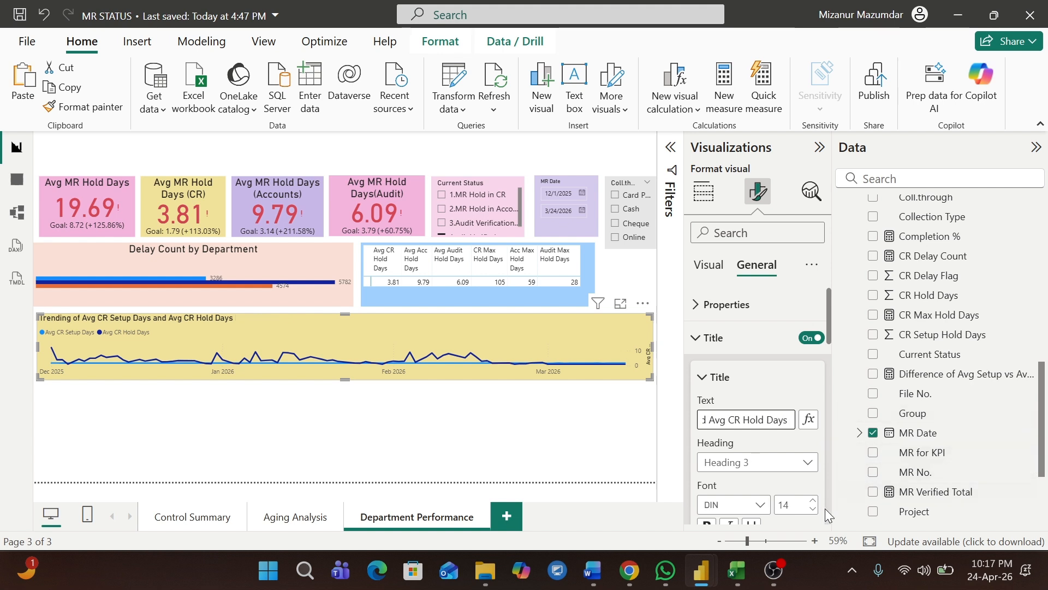
Set the line chart's title font size to 18 and centre the title horizontally.
{"action": "left_click", "coordinate": [813, 500]}
{"action": "left_click", "coordinate": [813, 500]}
{"action": "left_click", "coordinate": [813, 500]}
{"action": "left_click", "coordinate": [812, 500]}
{"action": "left_click", "coordinate": [813, 500]}
{"action": "left_click", "coordinate": [812, 509]}
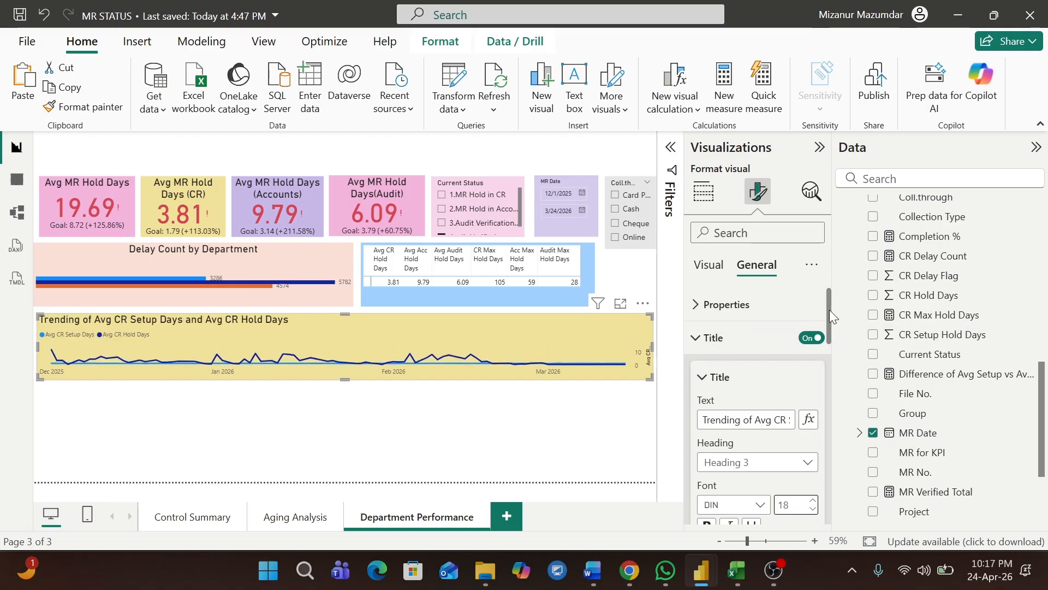
{"action": "left_click_drag", "start_coordinate": [829, 310], "coordinate": [830, 377]}
{"action": "left_click", "coordinate": [735, 403]}
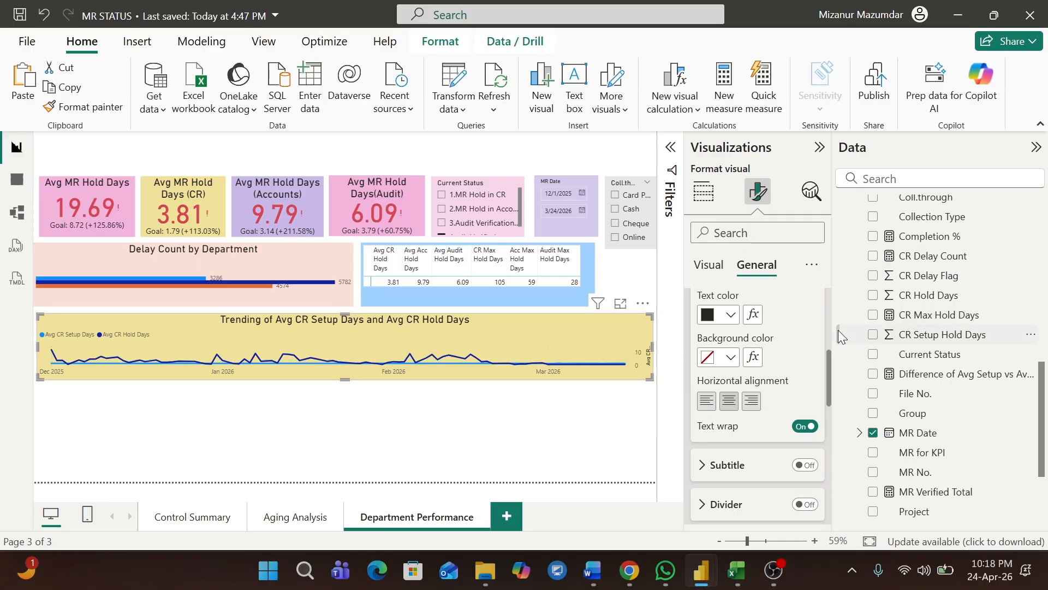
Turn on the shadow effect for the line chart.
{"action": "left_click_drag", "start_coordinate": [829, 368], "coordinate": [828, 293]}
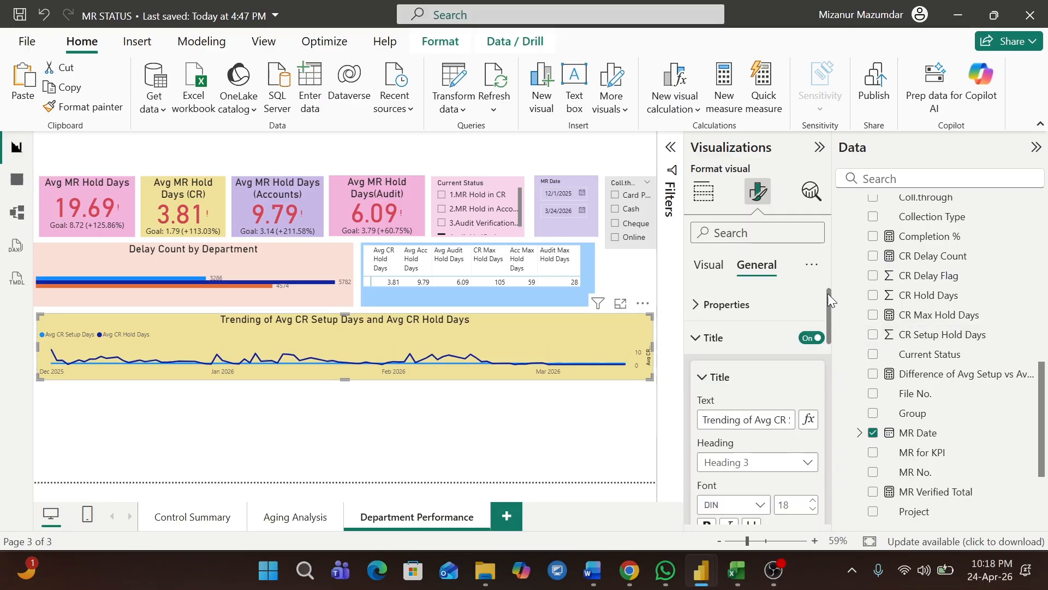
{"action": "left_click", "coordinate": [694, 338]}
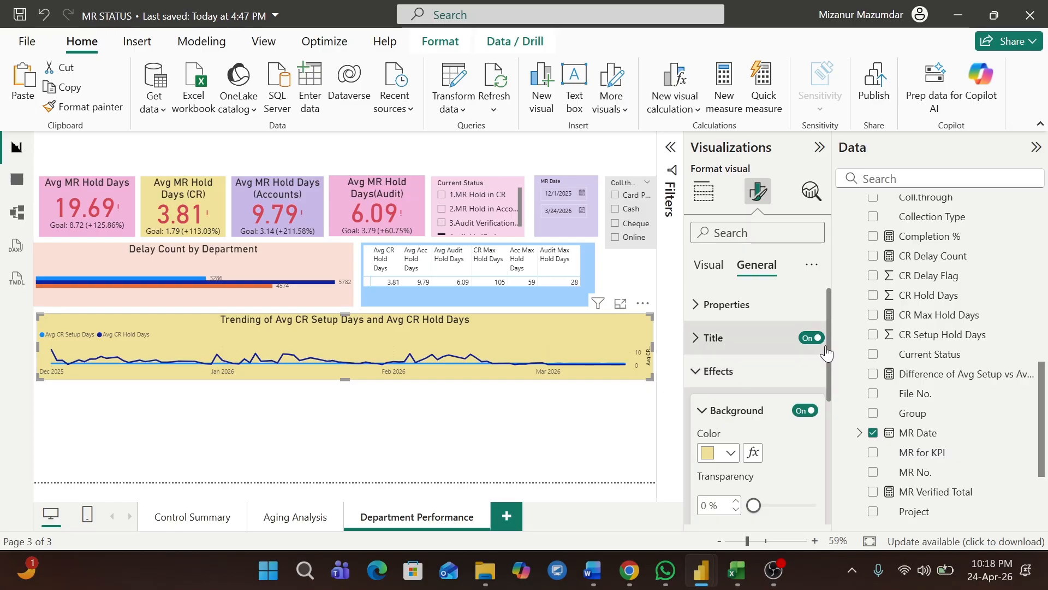
{"action": "left_click_drag", "start_coordinate": [834, 345], "coordinate": [832, 460]}
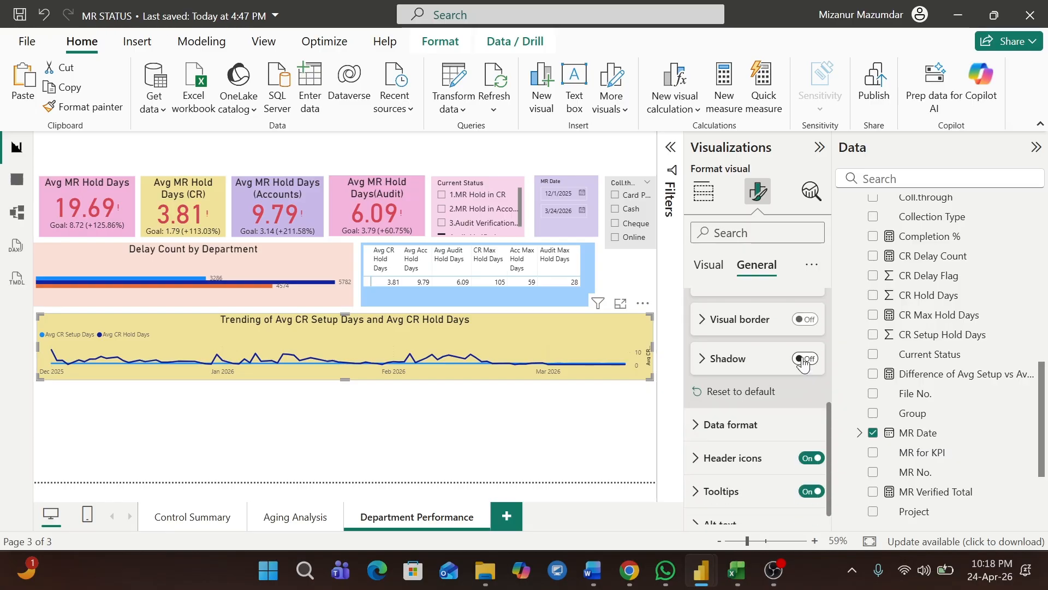
{"action": "left_click", "coordinate": [804, 359]}
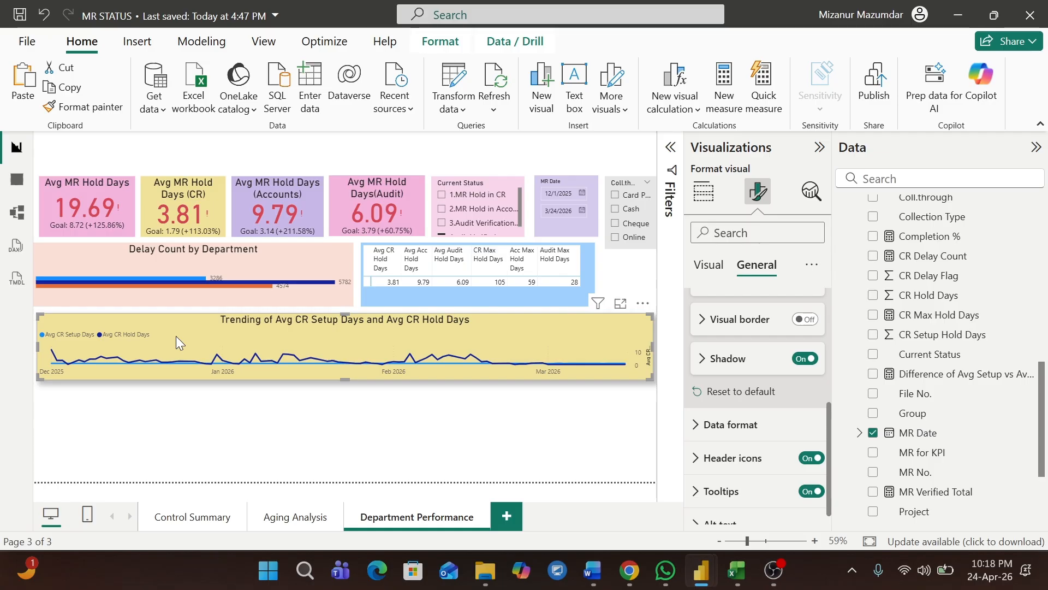
Duplicate the CR trend line chart and place the copy directly beneath the original.
{"action": "key", "text": "ctrl+c"}
{"action": "key", "text": "ctrl+v"}
{"action": "left_click_drag", "start_coordinate": [175, 336], "coordinate": [172, 404]}
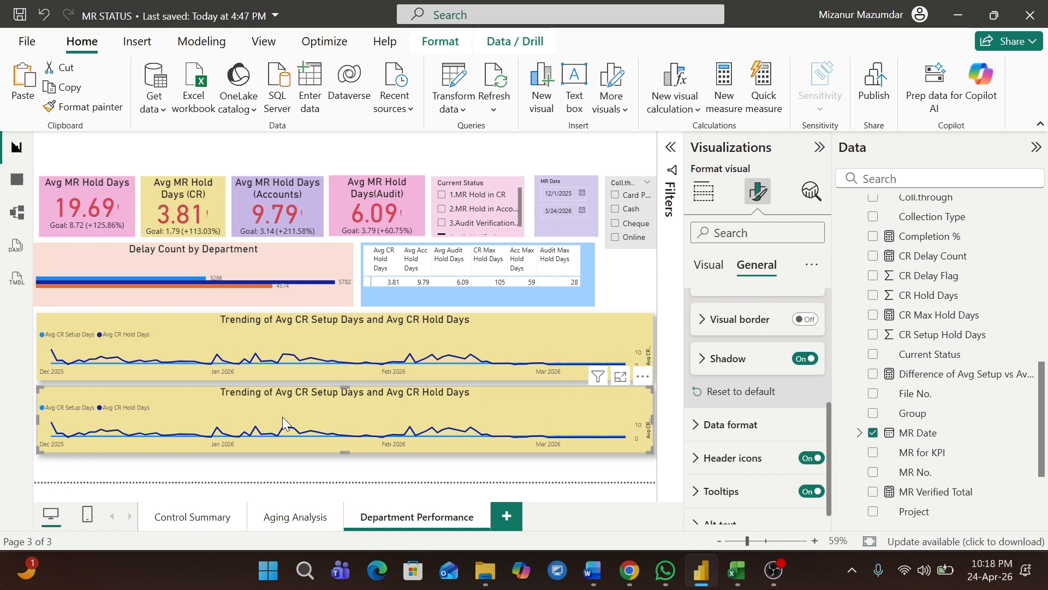
{"action": "key", "text": "alt+Tab"}
{"action": "key", "text": "alt+Tab"}
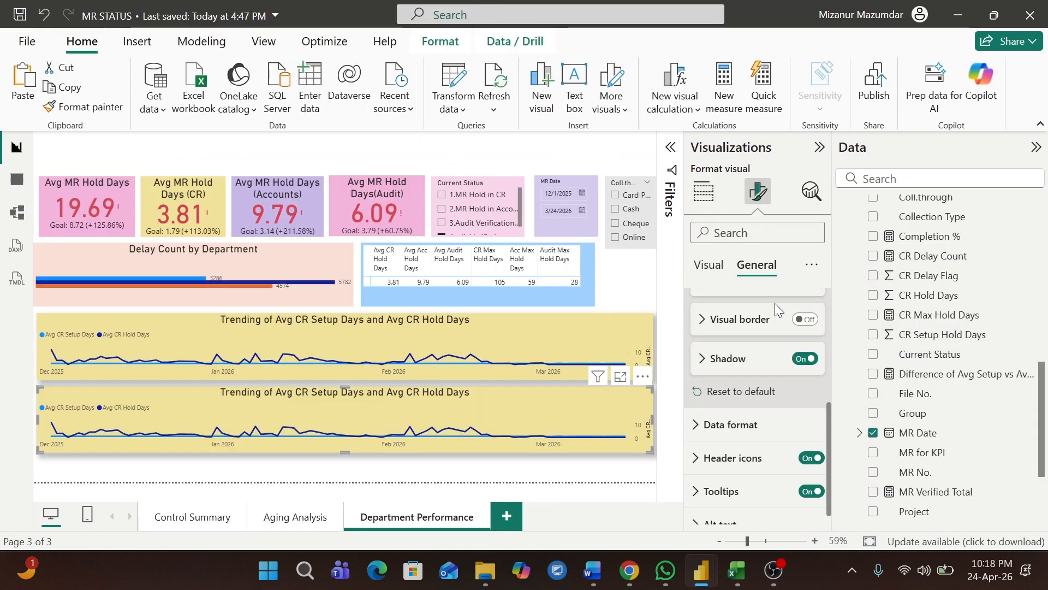
Replace both CR measures on the copied chart's secondary y-axis with Avg Acc Setup Days and Avg Acc Hold Days.
{"action": "left_click", "coordinate": [705, 198]}
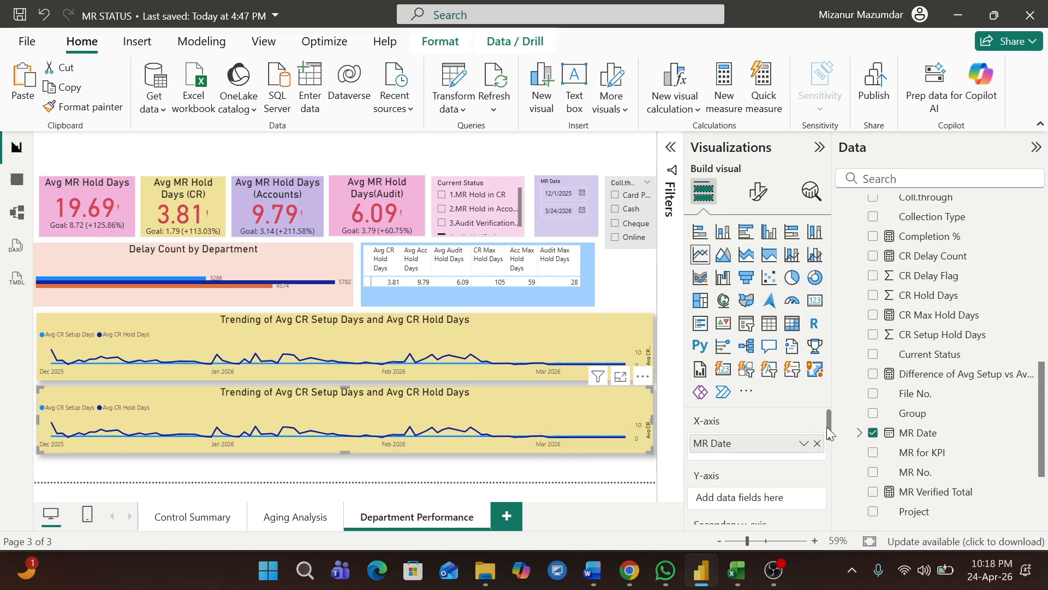
{"action": "left_click_drag", "start_coordinate": [829, 431], "coordinate": [832, 460]}
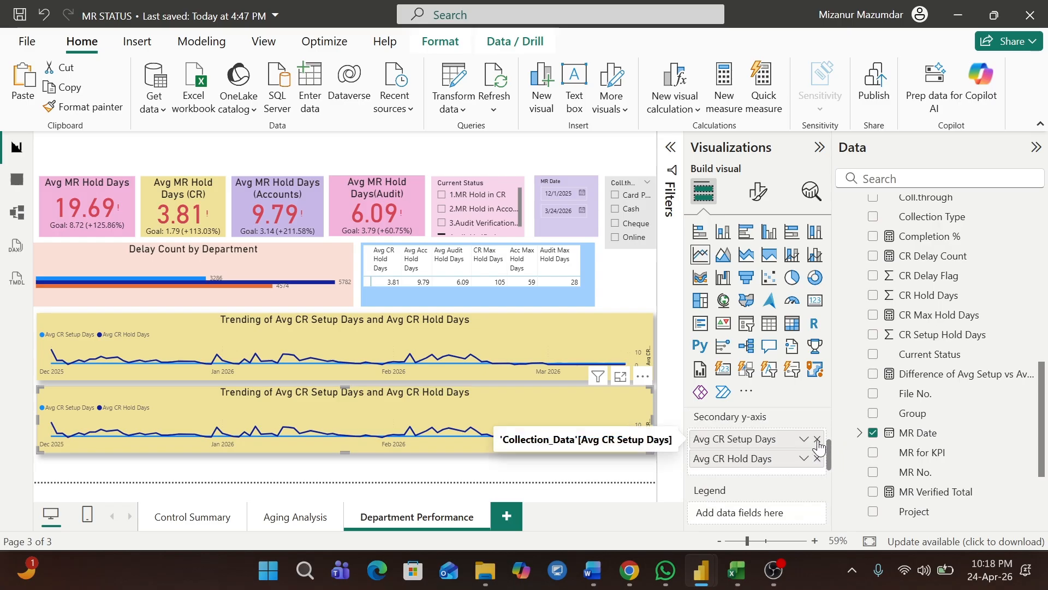
{"action": "left_click", "coordinate": [818, 439]}
{"action": "left_click", "coordinate": [817, 439]}
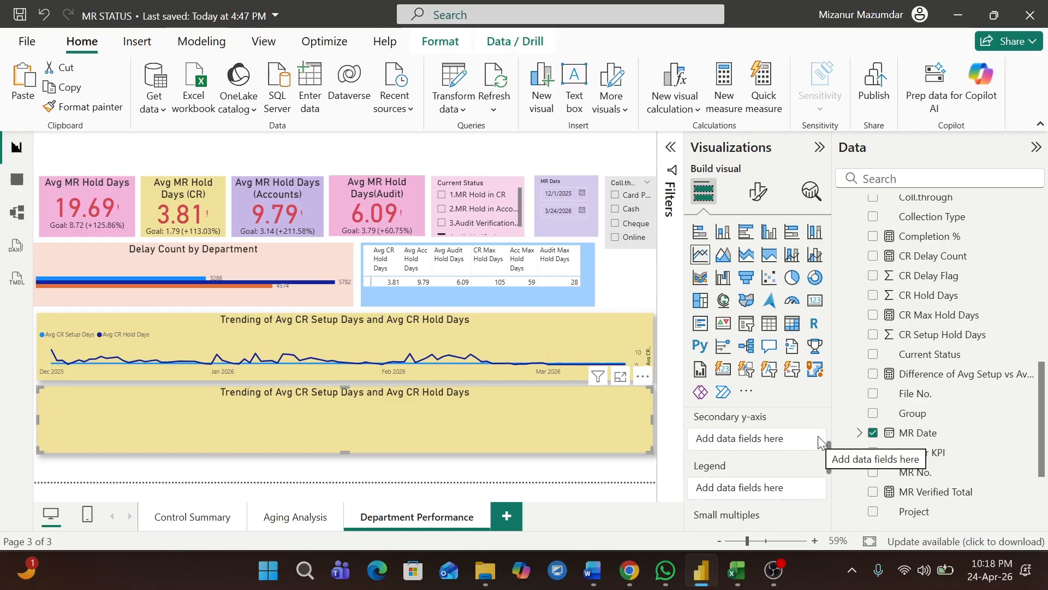
{"action": "scroll", "coordinate": [1043, 398], "scroll_direction": "up", "scroll_amount": 5}
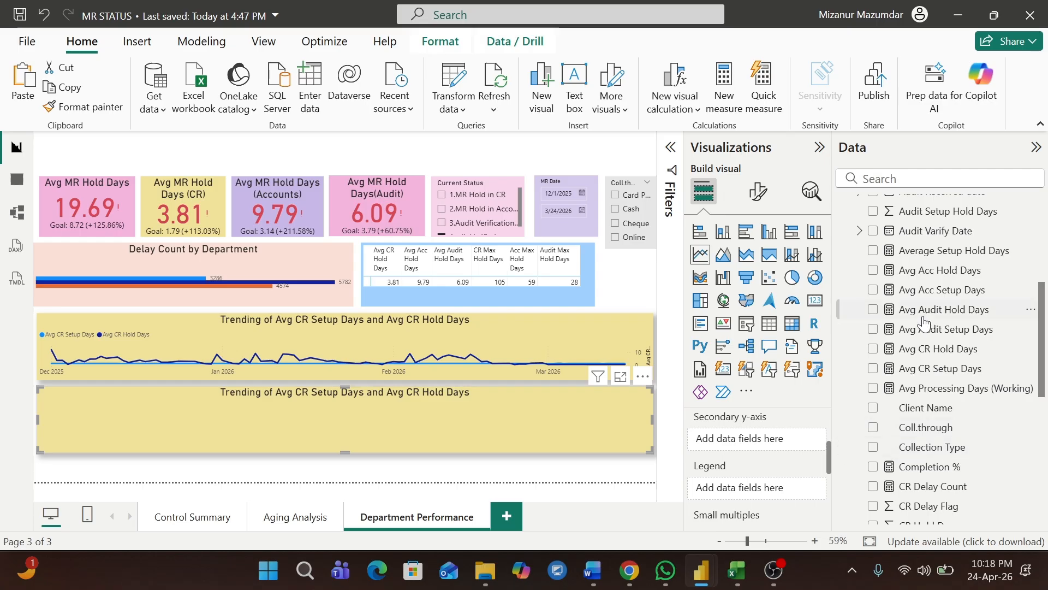
{"action": "left_click_drag", "start_coordinate": [925, 291], "coordinate": [764, 445]}
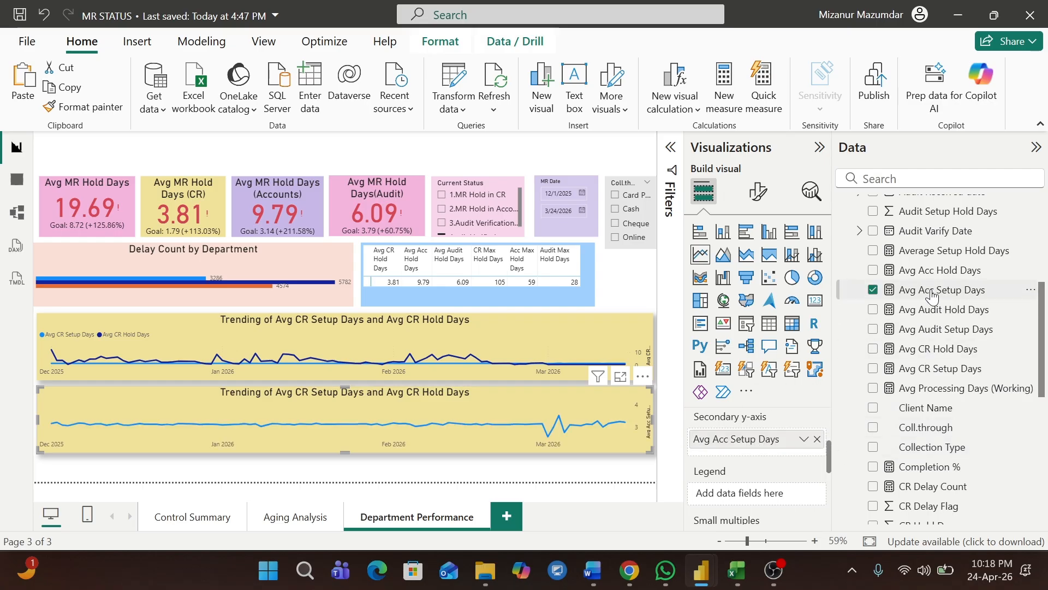
{"action": "left_click_drag", "start_coordinate": [936, 271], "coordinate": [753, 459]}
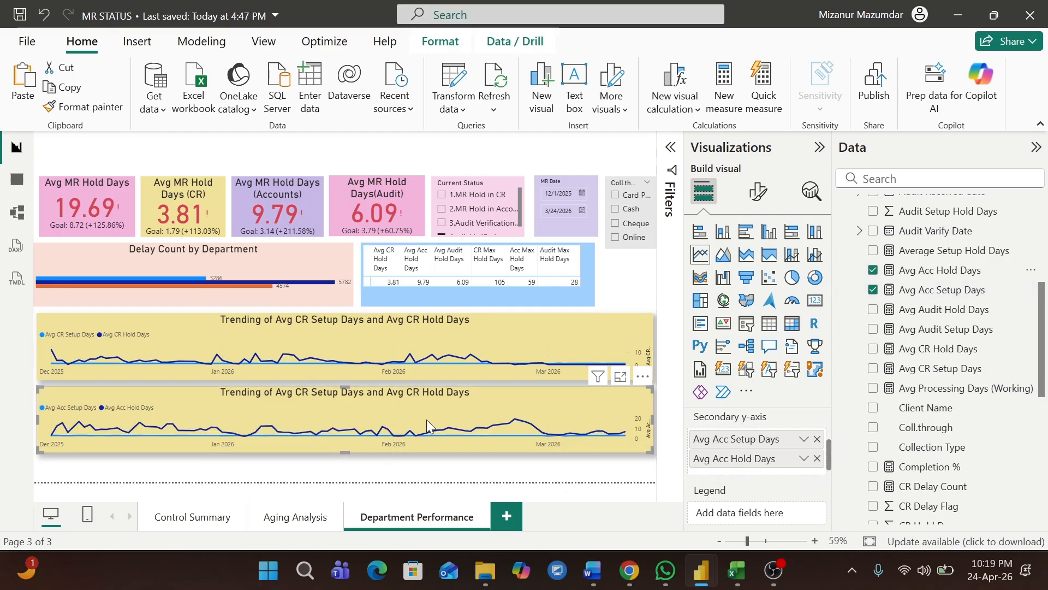
Retitle the copied accounts line chart as Trending of Avg Acc Setup Days and Avg Hold Days.
{"action": "left_click", "coordinate": [757, 191]}
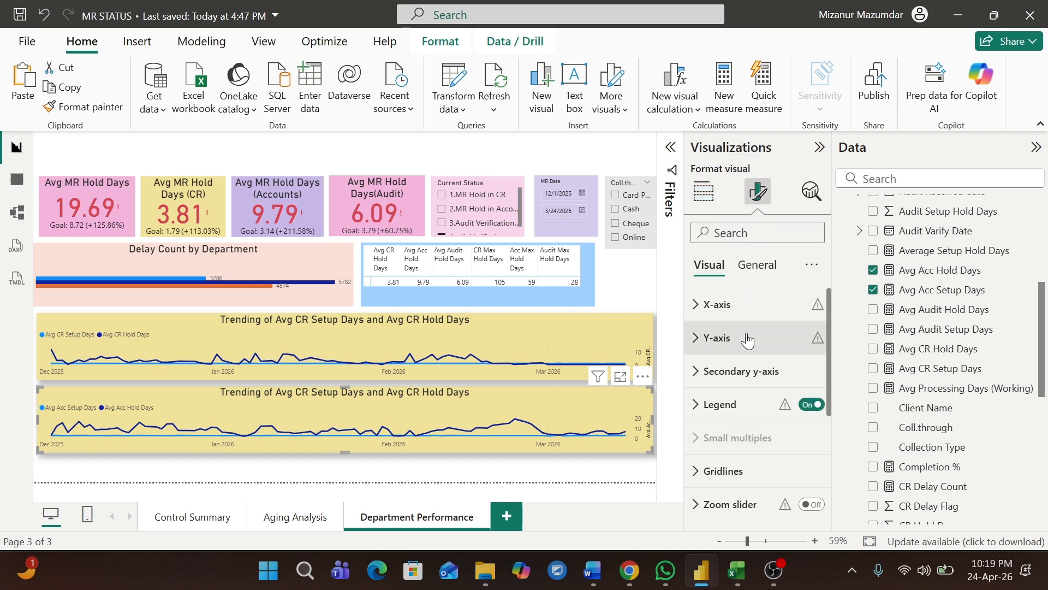
{"action": "left_click", "coordinate": [755, 272]}
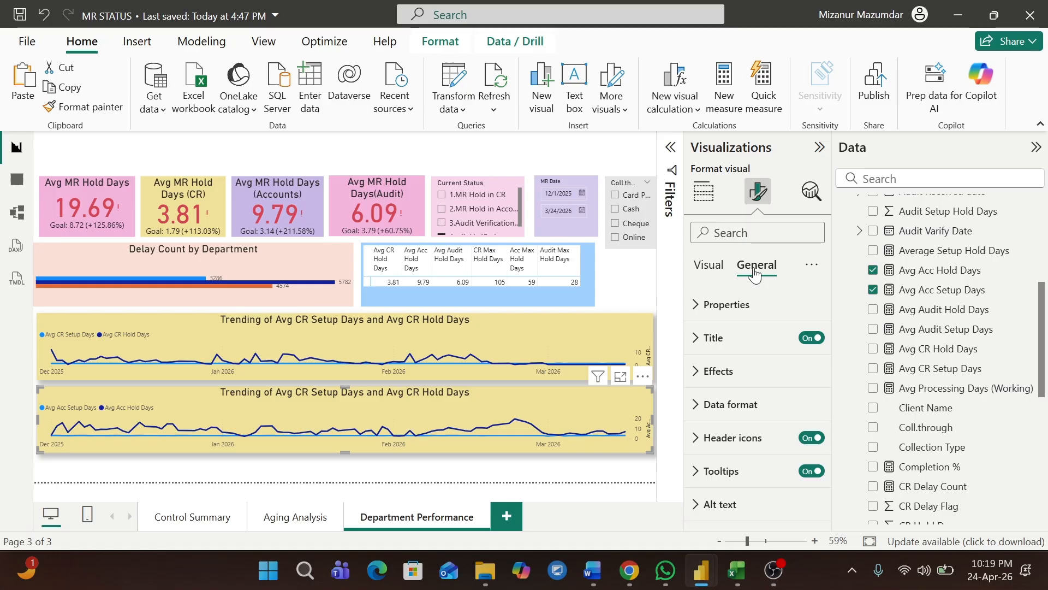
{"action": "left_click", "coordinate": [710, 338]}
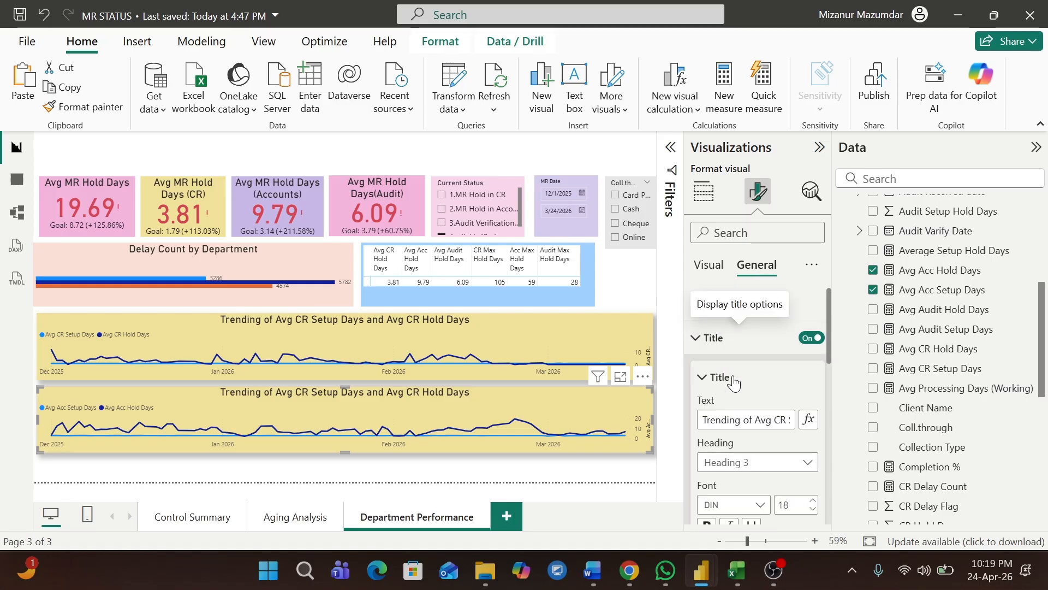
{"action": "double_click", "coordinate": [777, 419]}
{"action": "key", "text": "BackSpace"}
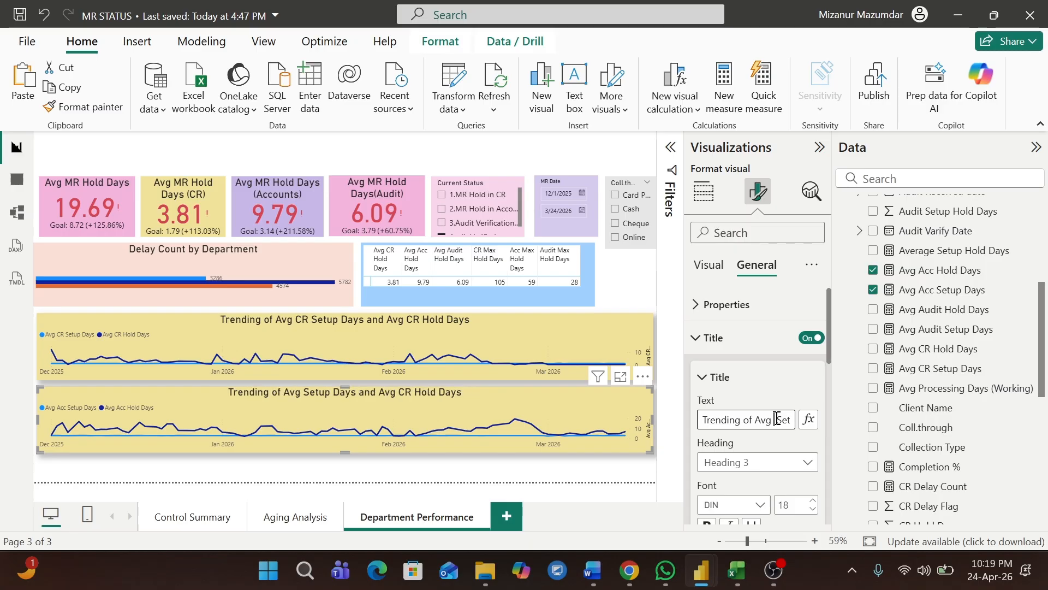
{"action": "type", "text": "Acc"}
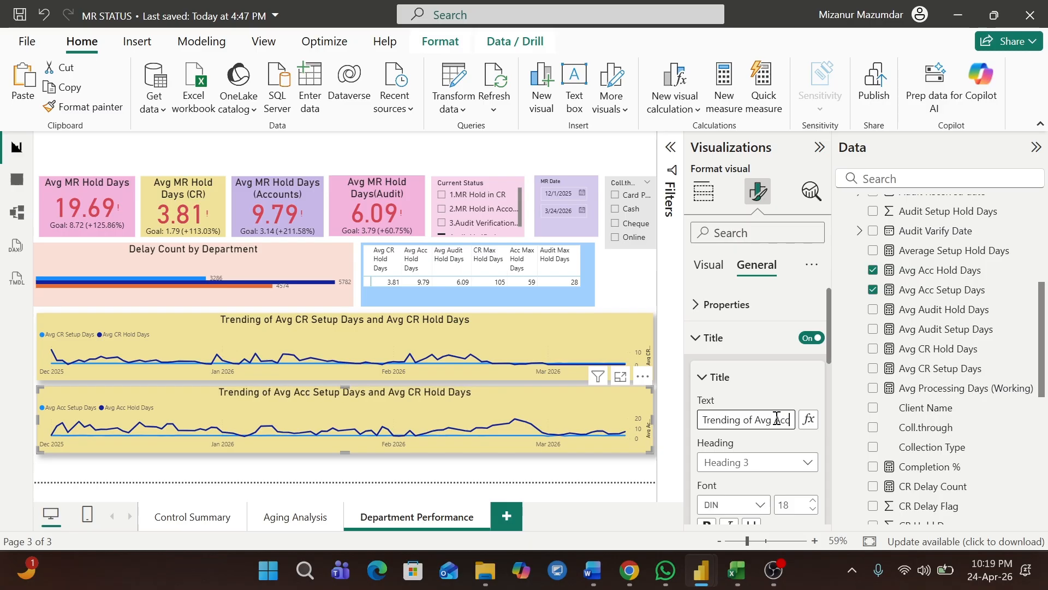
{"action": "key", "text": "Right"}
{"action": "key", "text": "Right"}
{"action": "key", "text": "Right"}
{"action": "key", "text": "Right"}
{"action": "key", "text": "Right"}
{"action": "key", "text": "Right"}
{"action": "key", "text": "Right"}
{"action": "key", "text": "Right"}
{"action": "key", "text": "Right"}
{"action": "key", "text": "Right"}
{"action": "key", "text": "Right"}
{"action": "key", "text": "Right"}
{"action": "key", "text": "Right"}
{"action": "key", "text": "Right"}
{"action": "key", "text": "Right"}
{"action": "key", "text": "Right"}
{"action": "key", "text": "Right"}
{"action": "key", "text": "Right"}
{"action": "key", "text": "Right"}
{"action": "key", "text": "Right"}
{"action": "key", "text": "Right"}
{"action": "key", "text": "Right"}
{"action": "key", "text": "Right"}
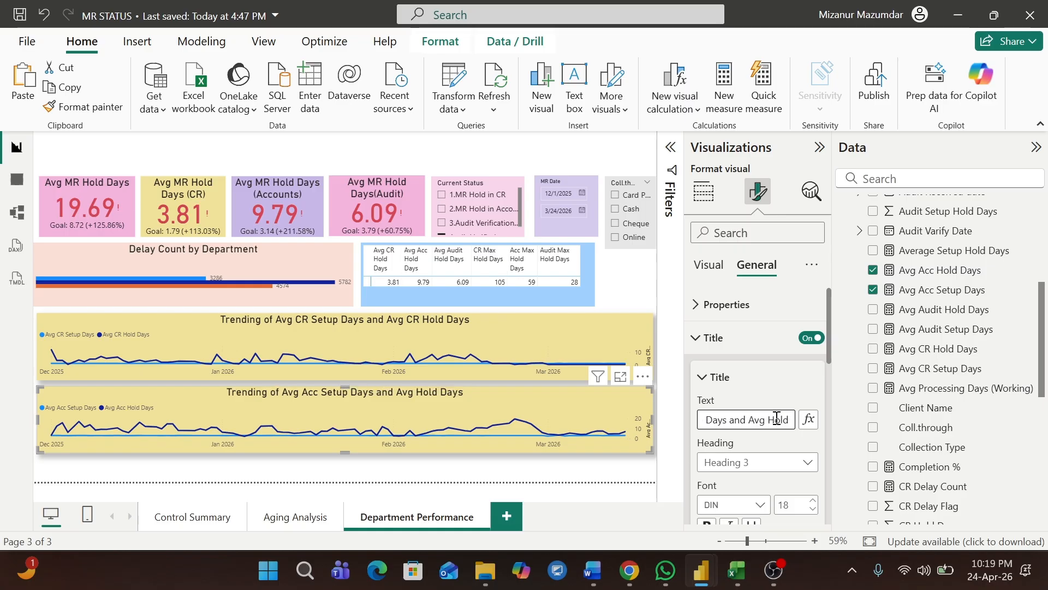
Retitle the CR line chart as Trending of Avg CR Setup Days and Avg Hold Days.
{"action": "left_click", "coordinate": [358, 324]}
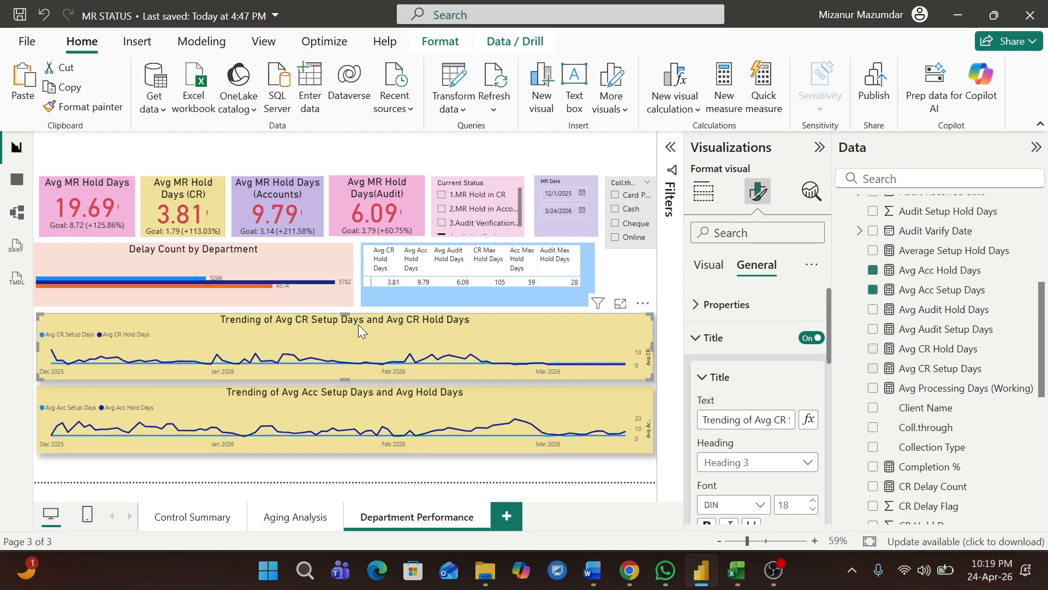
{"action": "left_click", "coordinate": [701, 342]}
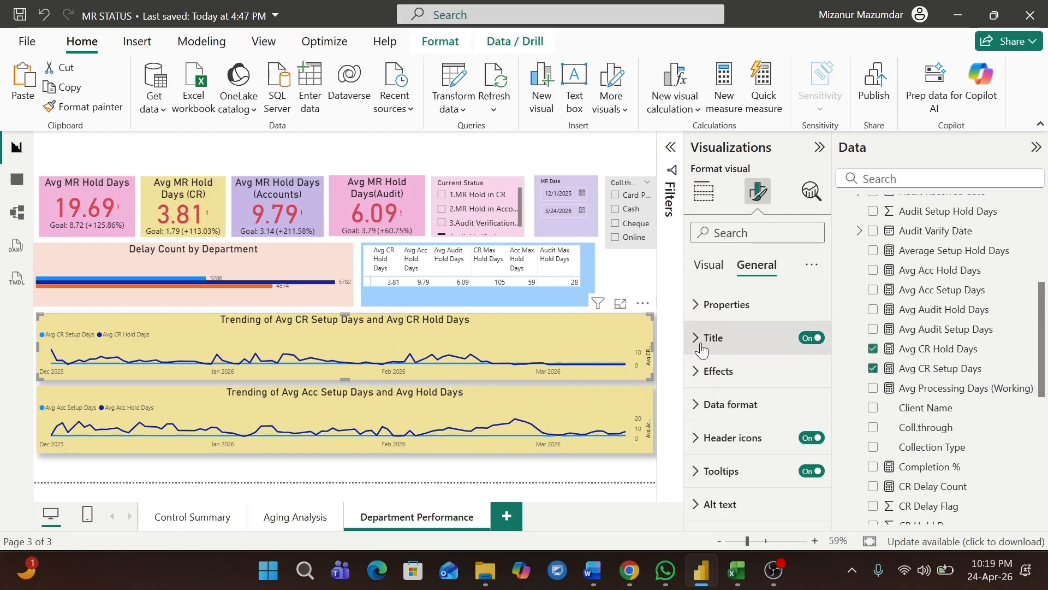
{"action": "left_click", "coordinate": [697, 339]}
{"action": "left_click", "coordinate": [780, 421]}
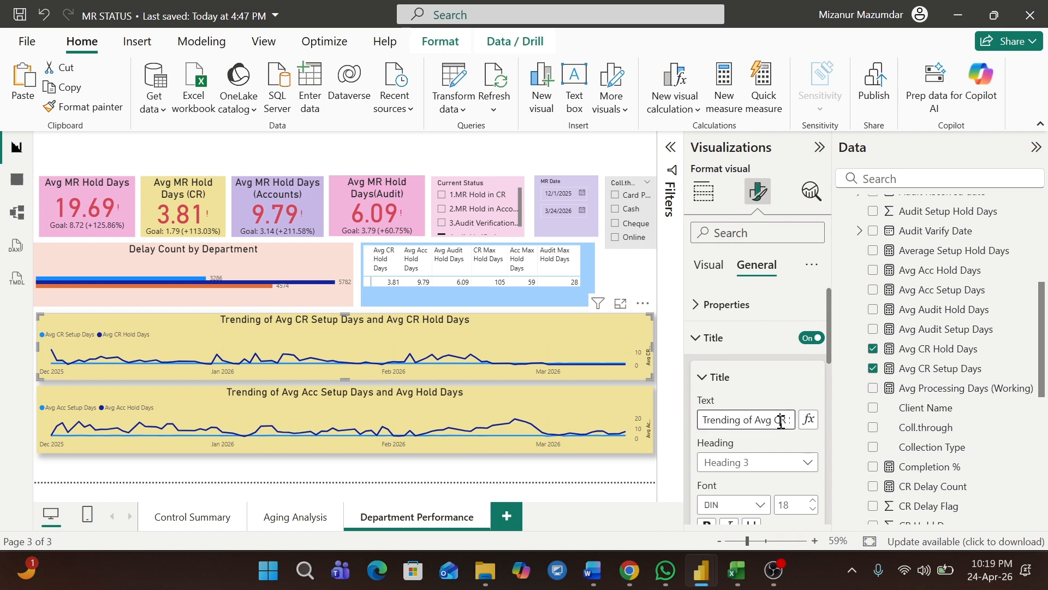
{"action": "key", "text": "Right"}
{"action": "key", "text": "Right"}
{"action": "key", "text": "Right"}
{"action": "key", "text": "Right"}
{"action": "key", "text": "Right"}
{"action": "key", "text": "Right"}
{"action": "key", "text": "Right"}
{"action": "key", "text": "Right"}
{"action": "key", "text": "Right"}
{"action": "key", "text": "Right"}
{"action": "key", "text": "Right"}
{"action": "key", "text": "Right"}
{"action": "key", "text": "Right"}
{"action": "key", "text": "Right"}
{"action": "key", "text": "Right"}
{"action": "key", "text": "Right"}
{"action": "key", "text": "Right"}
{"action": "key", "text": "Right"}
{"action": "key", "text": "Right"}
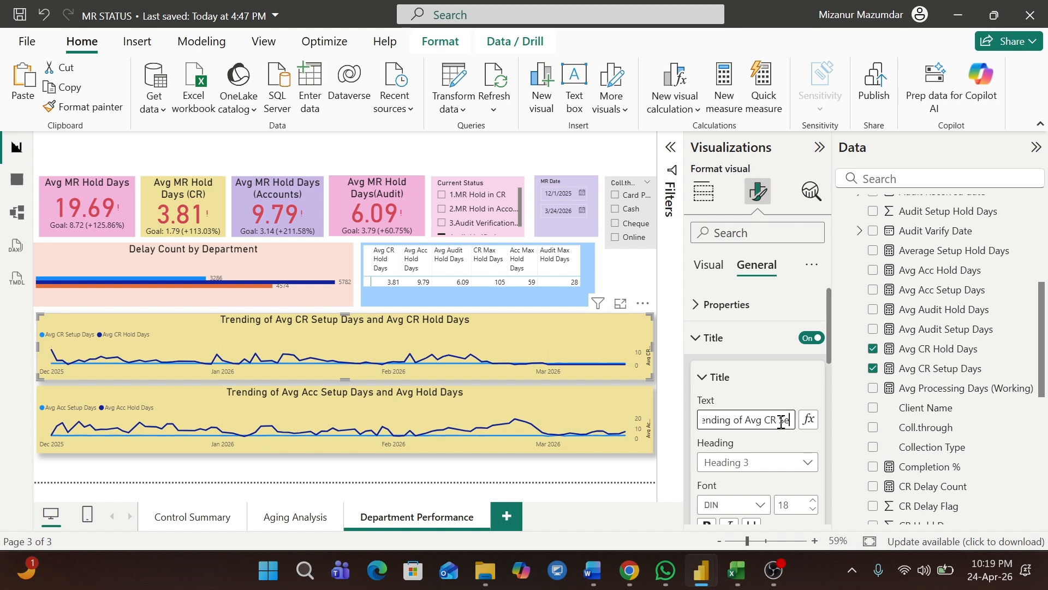
{"action": "key", "text": "Right"}
{"action": "key", "text": "Right"}
{"action": "key", "text": "Right"}
{"action": "key", "text": "BackSpace"}
{"action": "key", "text": "BackSpace"}
{"action": "key", "text": "BackSpace"}
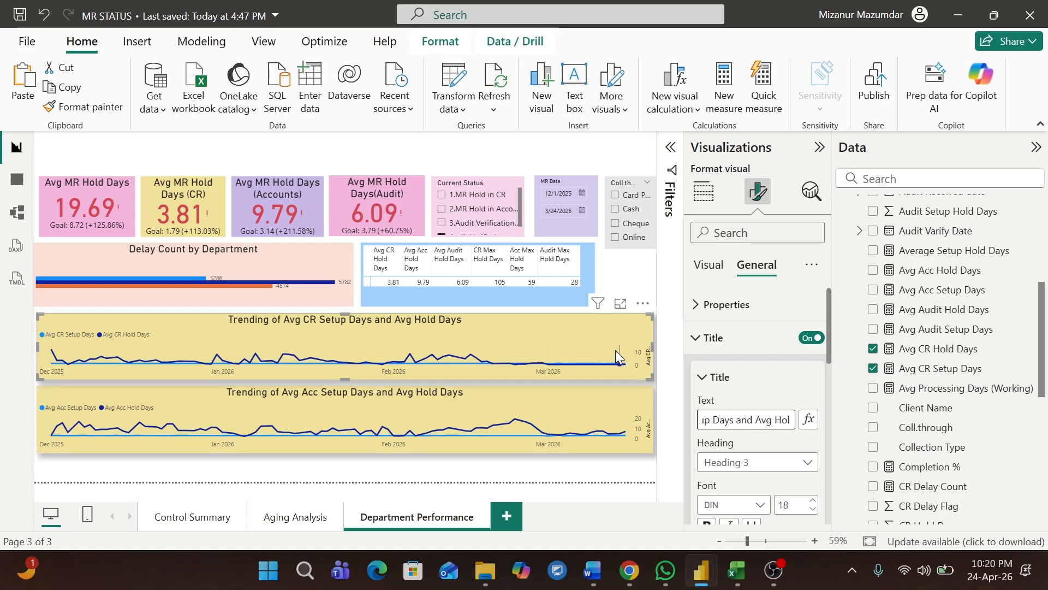
Duplicate the Avg Acc trend line chart on the page.
{"action": "left_click", "coordinate": [625, 281]}
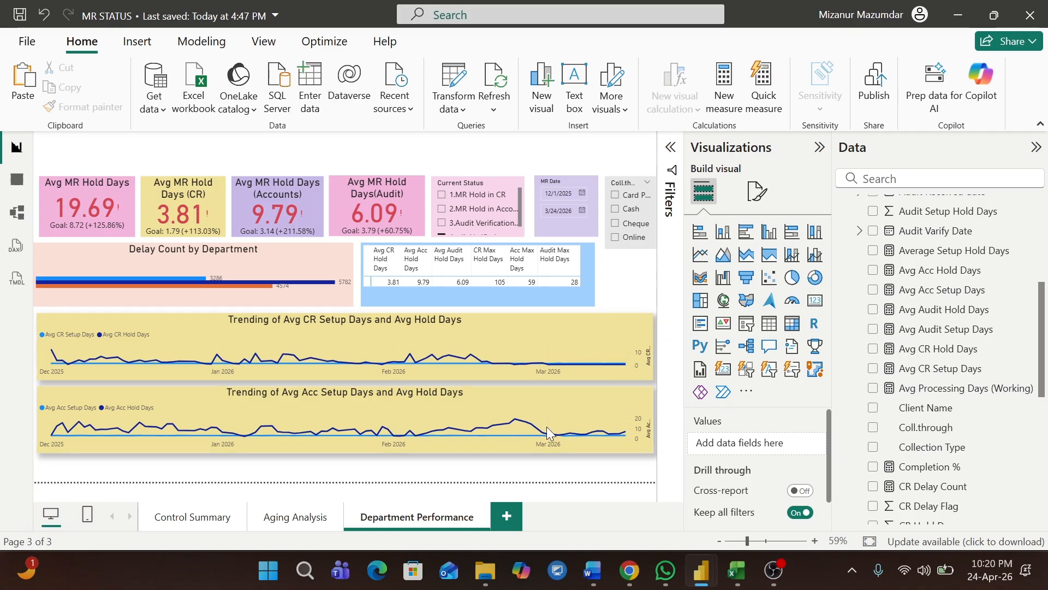
{"action": "left_click", "coordinate": [360, 414]}
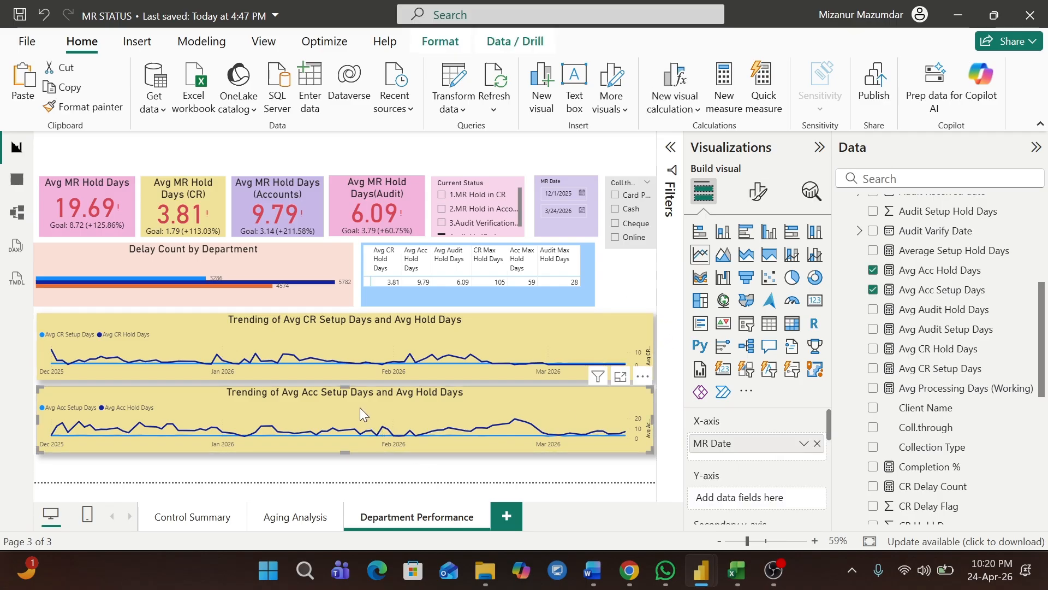
{"action": "key", "text": "ctrl+v"}
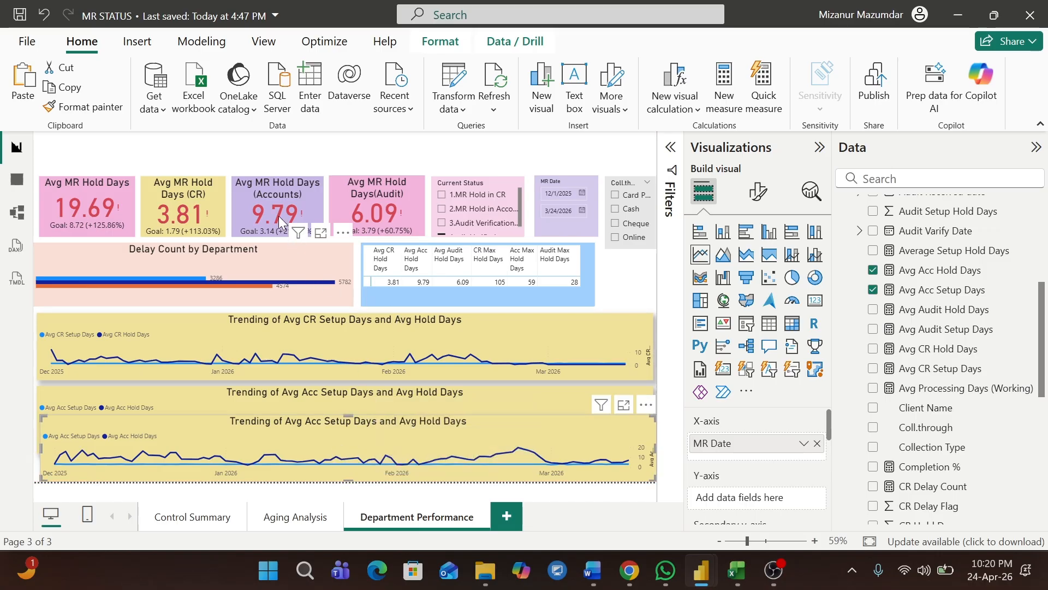
Move the four KPI cards, the Current Status slicer and the MR Date slicer up into one aligned row nearer the page's upper edge.
{"action": "left_click", "coordinate": [121, 202]}
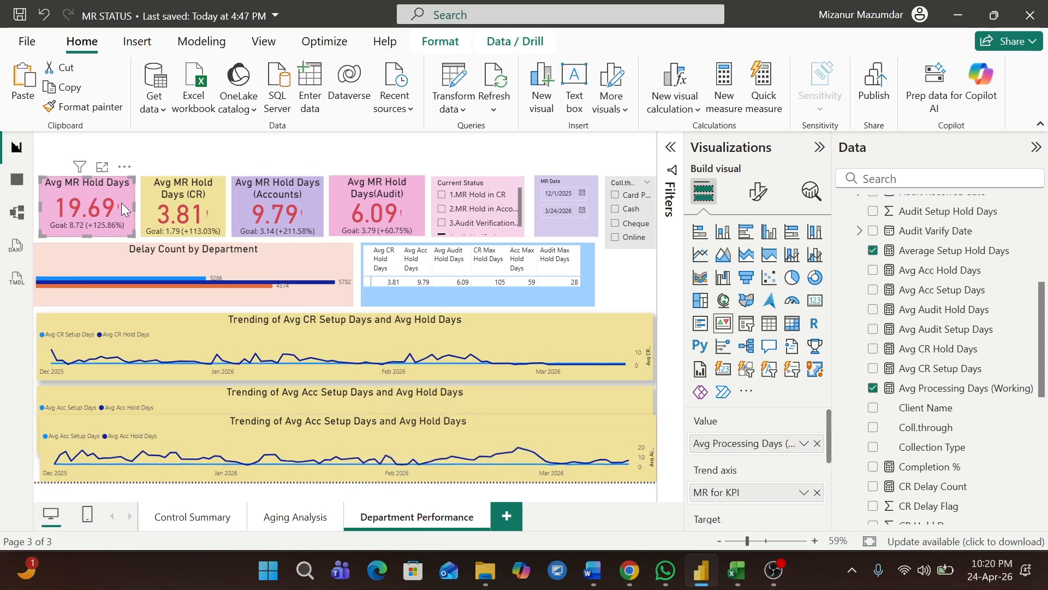
{"action": "left_click_drag", "start_coordinate": [121, 202], "coordinate": [122, 183]}
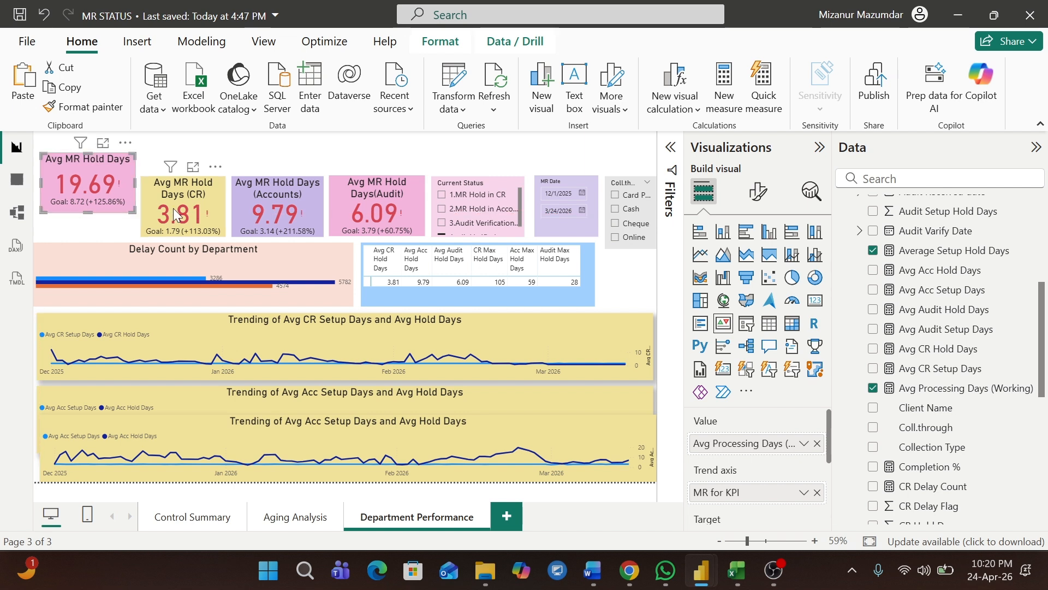
{"action": "mouse_move", "coordinate": [207, 192]}
{"action": "left_mouse_down"}
{"action": "mouse_move", "coordinate": [211, 169]}
{"action": "mouse_move", "coordinate": [211, 182]}
{"action": "left_mouse_up"}
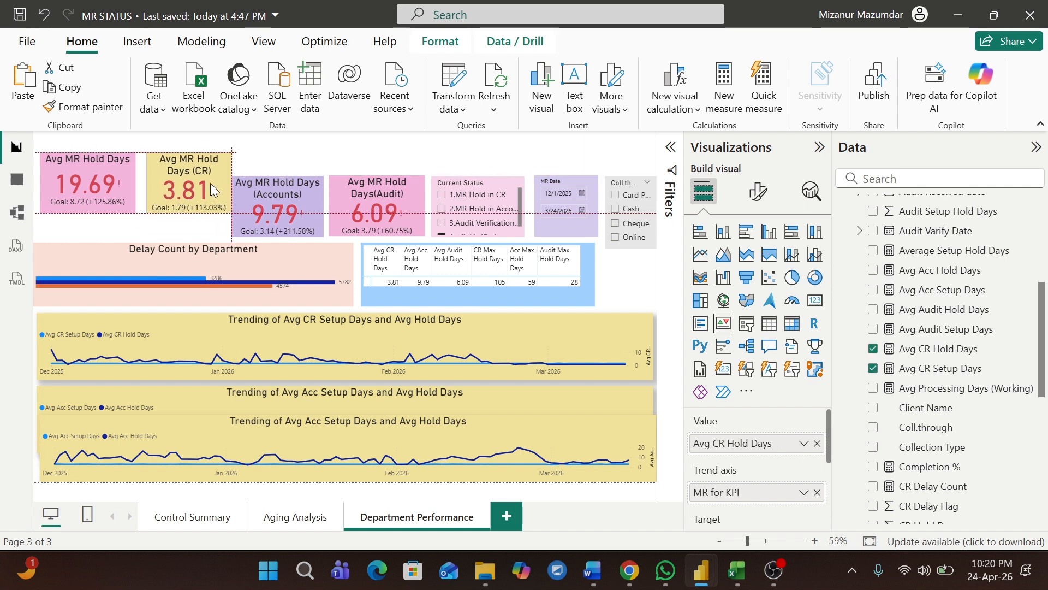
{"action": "mouse_move", "coordinate": [310, 200]}
{"action": "left_mouse_down"}
{"action": "mouse_move", "coordinate": [310, 169]}
{"action": "mouse_move", "coordinate": [313, 182]}
{"action": "left_mouse_up"}
{"action": "left_click_drag", "start_coordinate": [413, 203], "coordinate": [407, 177]}
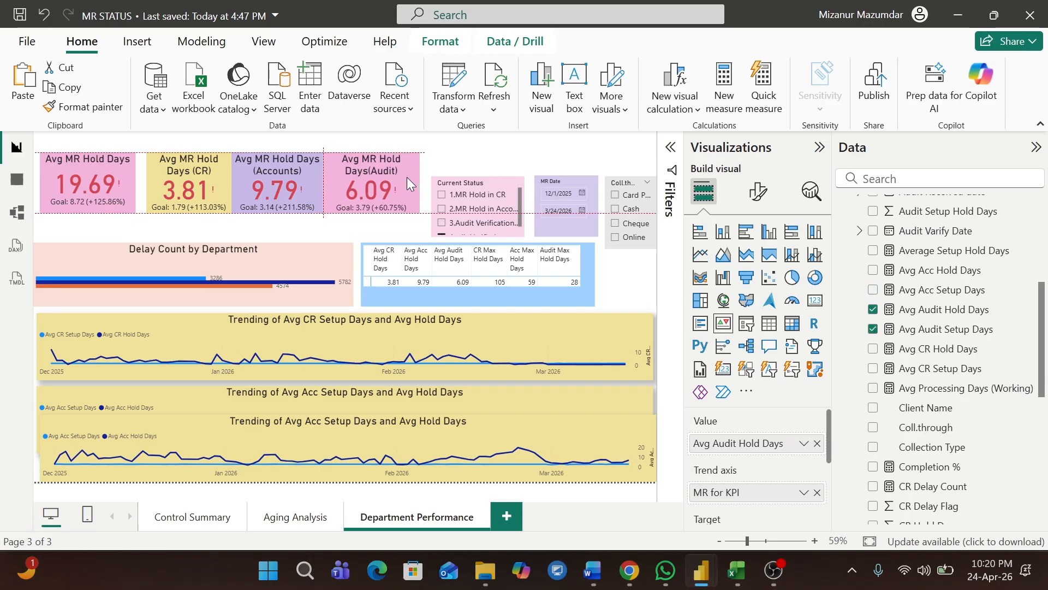
{"action": "left_click_drag", "start_coordinate": [493, 174], "coordinate": [487, 152]}
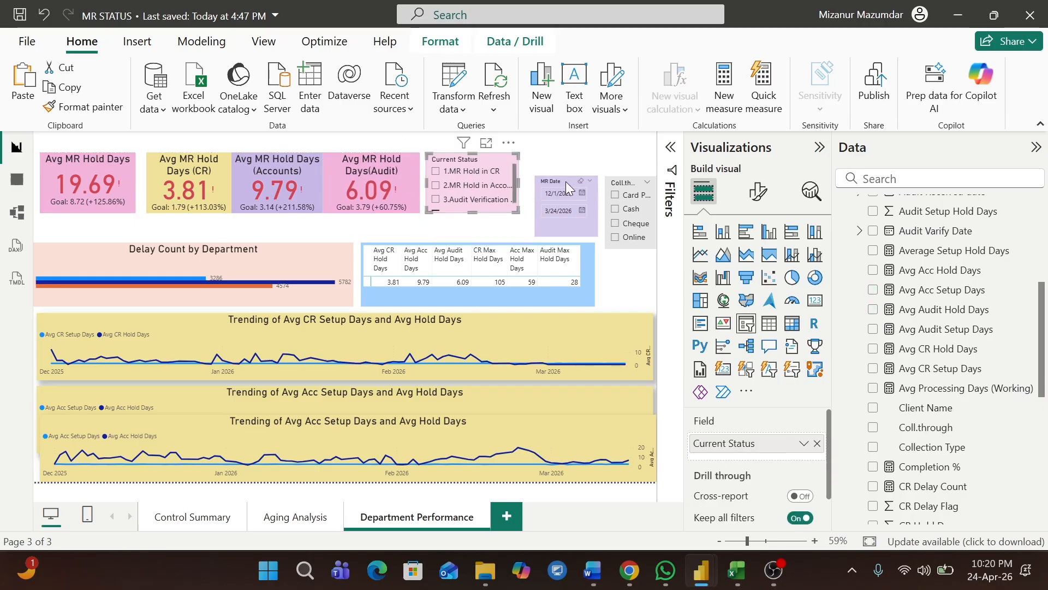
{"action": "left_click_drag", "start_coordinate": [564, 168], "coordinate": [549, 158]}
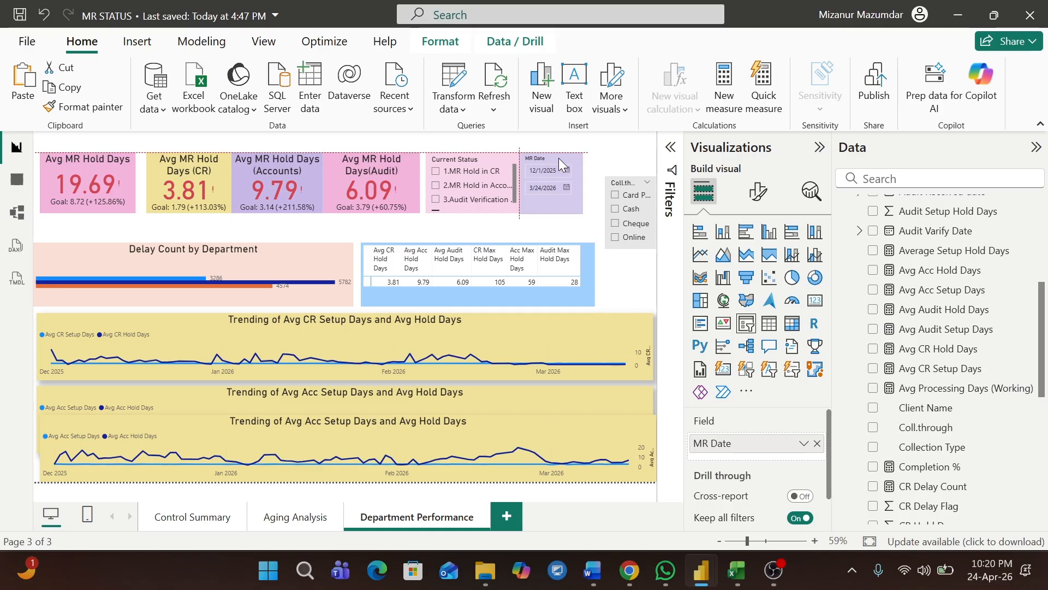
Move the delay count chart, the hold days matrix and the CR and original Acc trend charts up, stacking them closely beneath the cards.
{"action": "left_click_drag", "start_coordinate": [276, 259], "coordinate": [275, 236]}
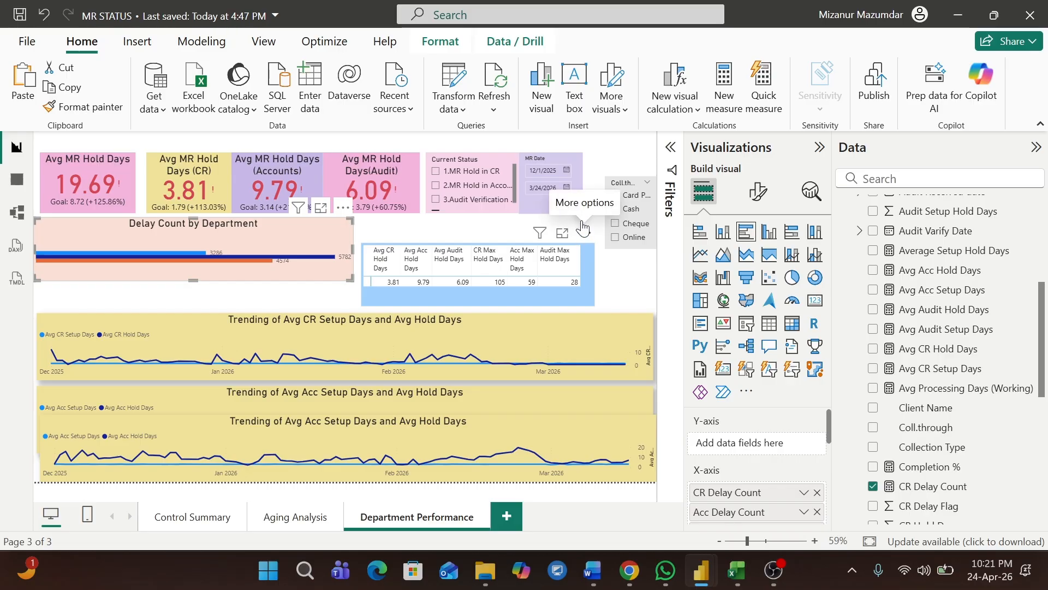
{"action": "left_click_drag", "start_coordinate": [581, 241], "coordinate": [581, 211]}
{"action": "left_click", "coordinate": [395, 332]}
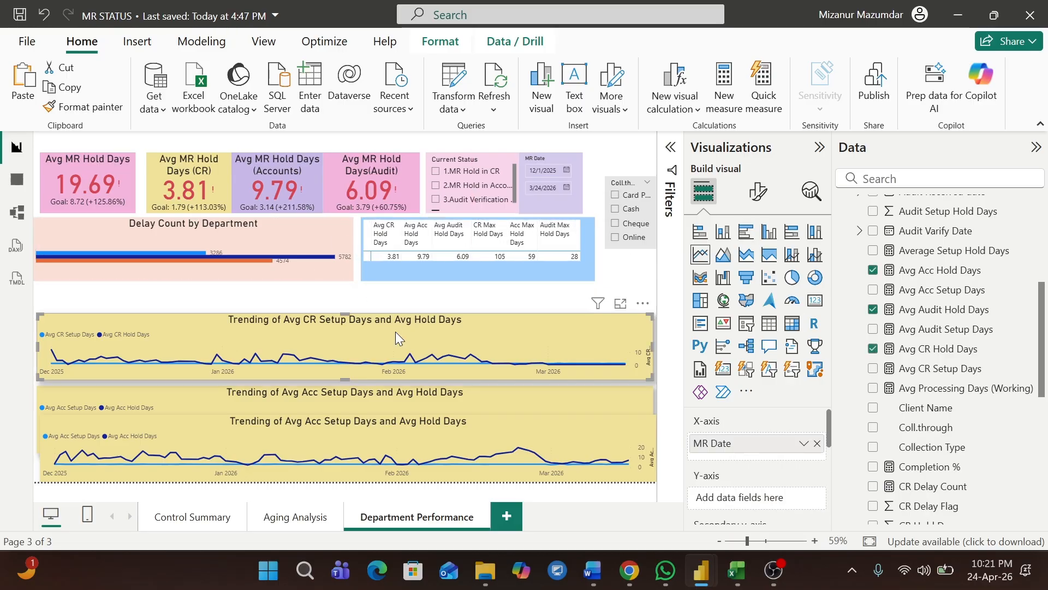
{"action": "left_click_drag", "start_coordinate": [395, 329], "coordinate": [387, 305]}
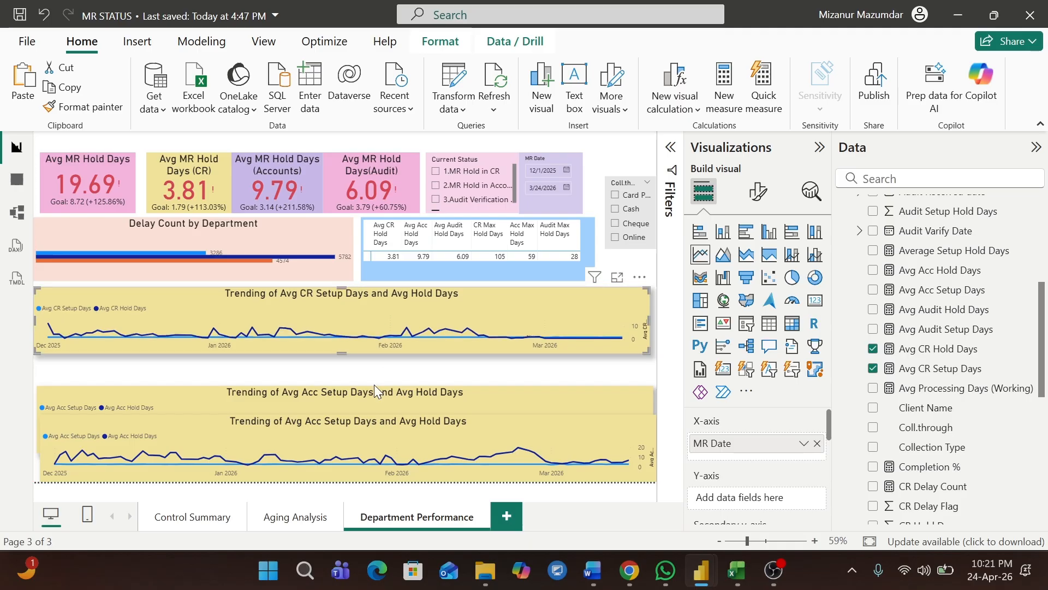
{"action": "left_click_drag", "start_coordinate": [384, 401], "coordinate": [385, 366]}
{"action": "left_click", "coordinate": [430, 306]}
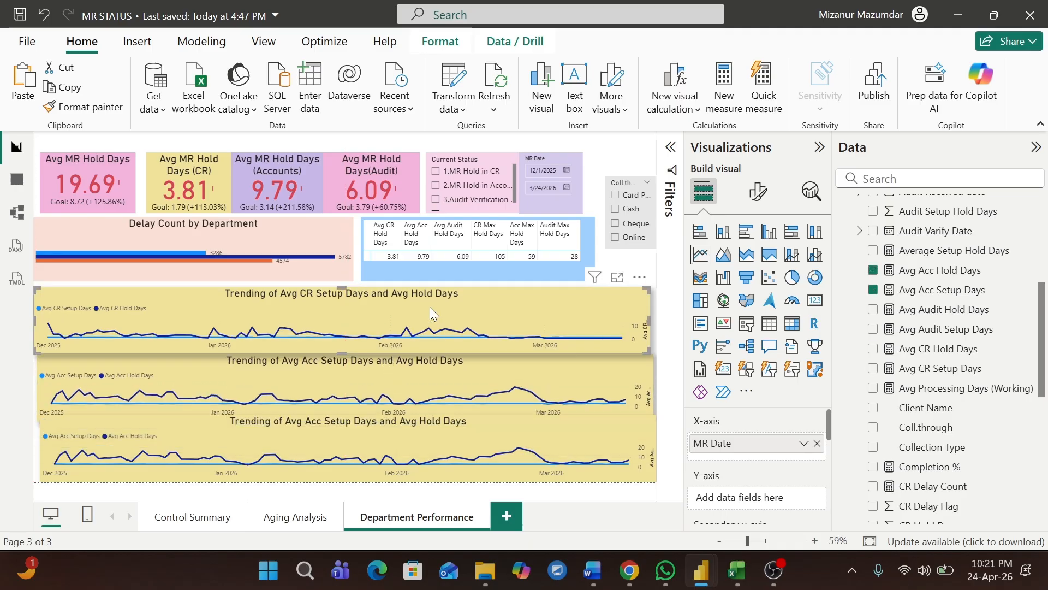
{"action": "left_click_drag", "start_coordinate": [430, 307], "coordinate": [427, 301]}
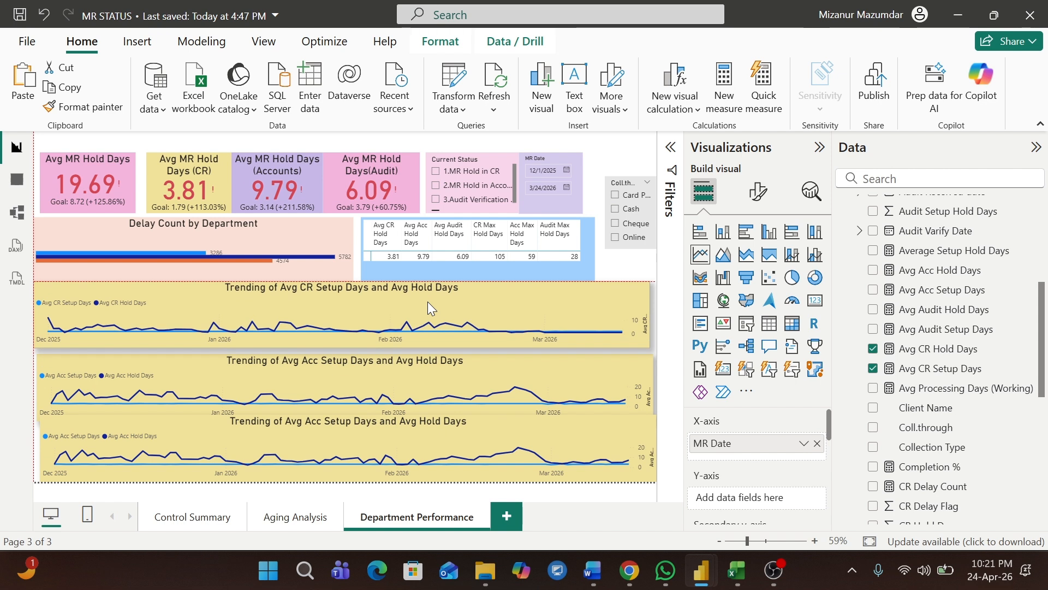
{"action": "left_click", "coordinate": [413, 361]}
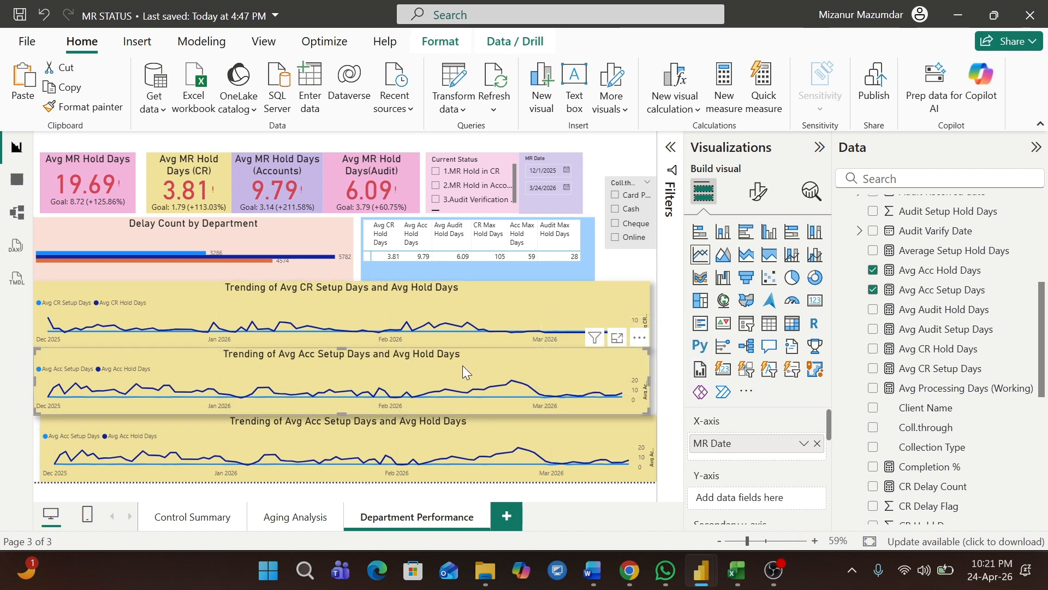
Set the background transparency of the middle Acc trend chart to 45%.
{"action": "left_click", "coordinate": [758, 192]}
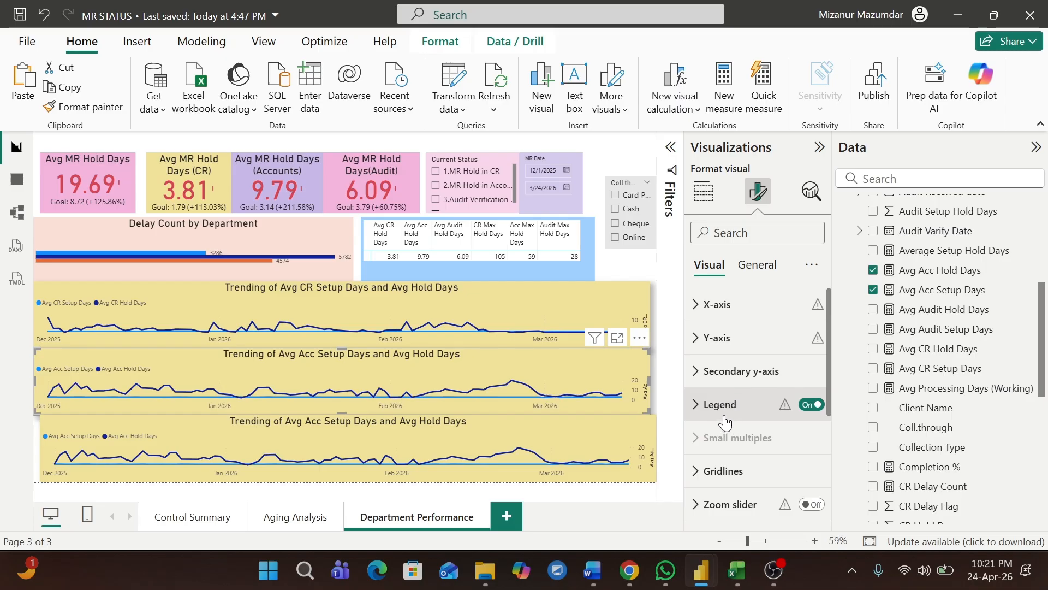
{"action": "left_click", "coordinate": [756, 265]}
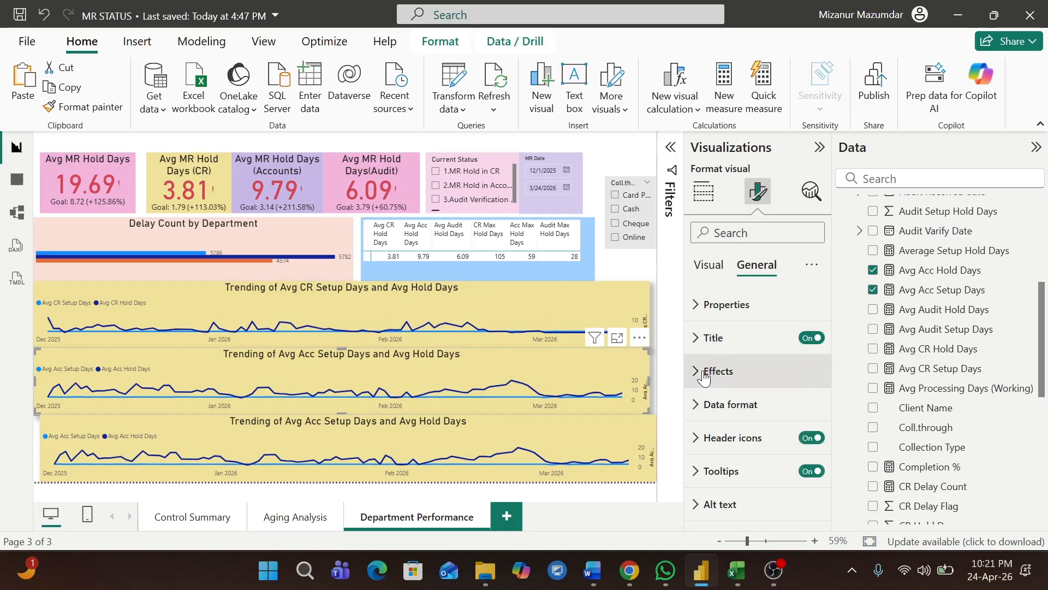
{"action": "left_click", "coordinate": [704, 371]}
{"action": "scroll", "coordinate": [824, 398], "scroll_direction": "down", "scroll_amount": 2}
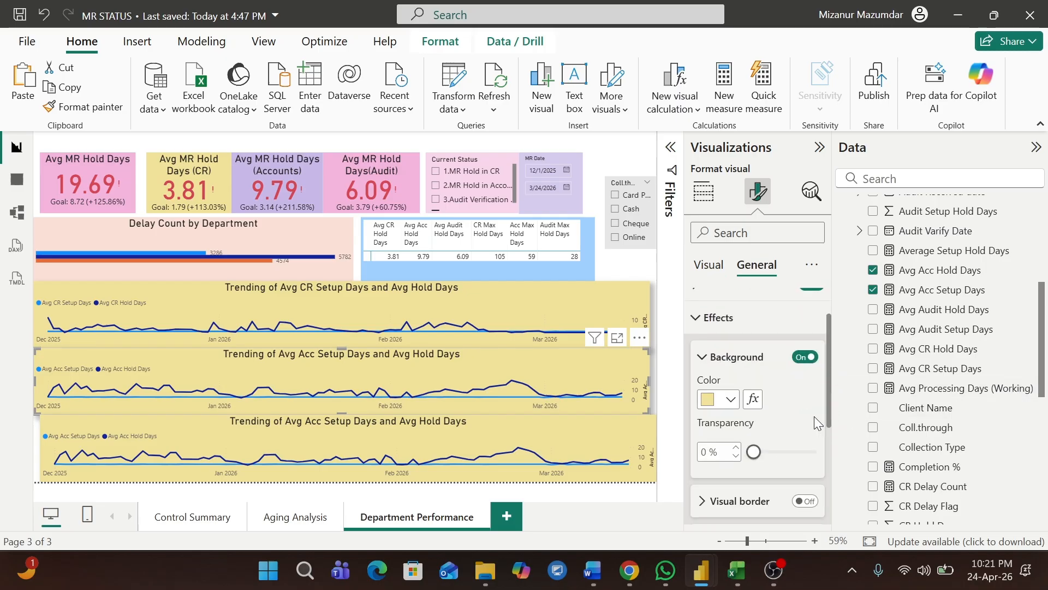
{"action": "left_click", "coordinate": [782, 452]}
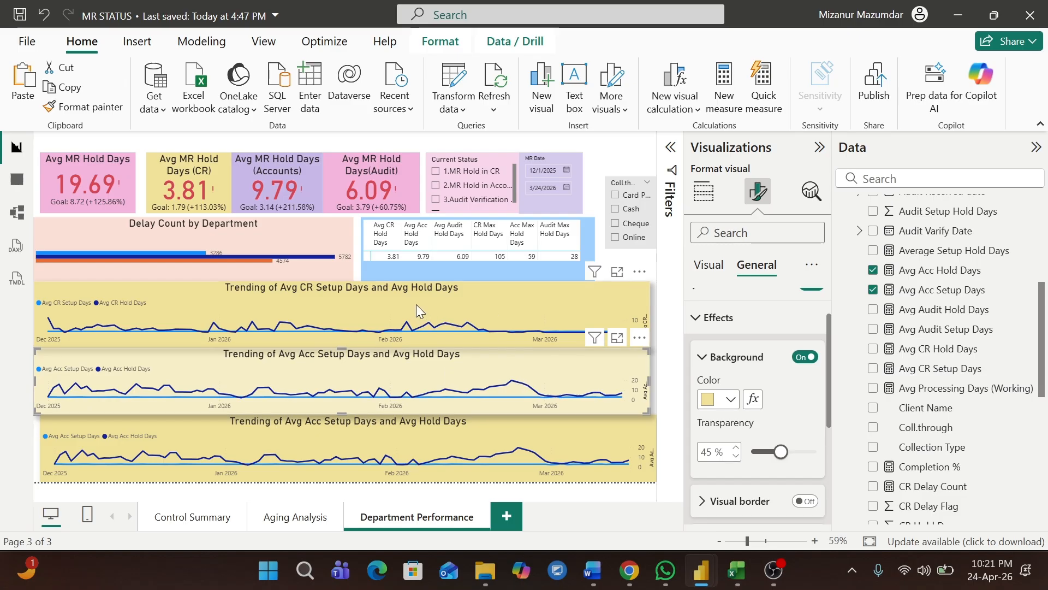
Replace the Avg Acc Setup Days and Avg Acc Hold Days in the lowest trend chart with Avg Audit Hold Days and Avg Audit Setup Days.
{"action": "left_click", "coordinate": [469, 437]}
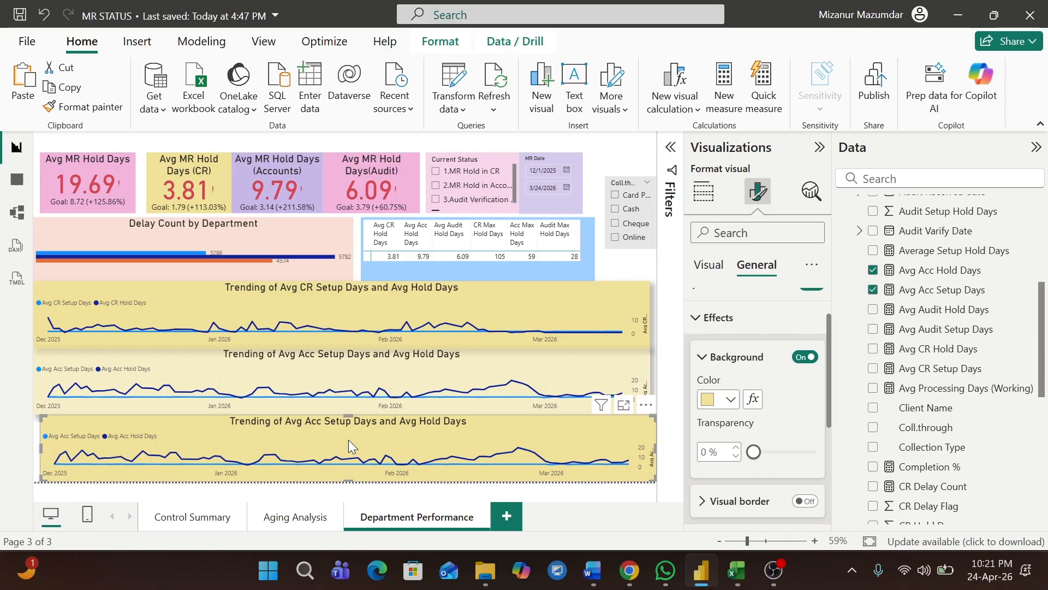
{"action": "left_click", "coordinate": [709, 273]}
{"action": "left_click", "coordinate": [481, 370]}
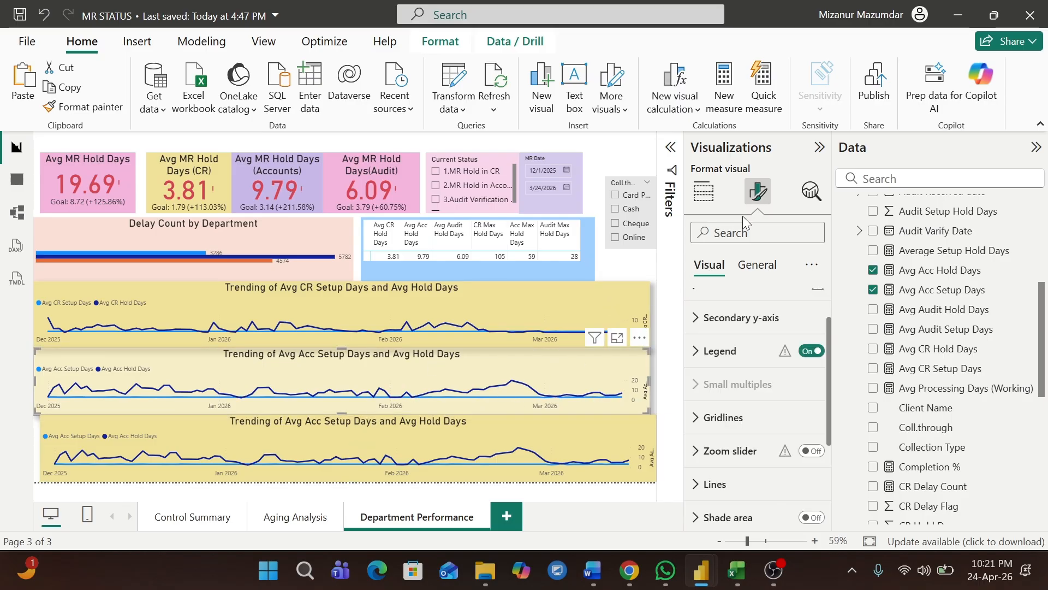
{"action": "left_click", "coordinate": [702, 192]}
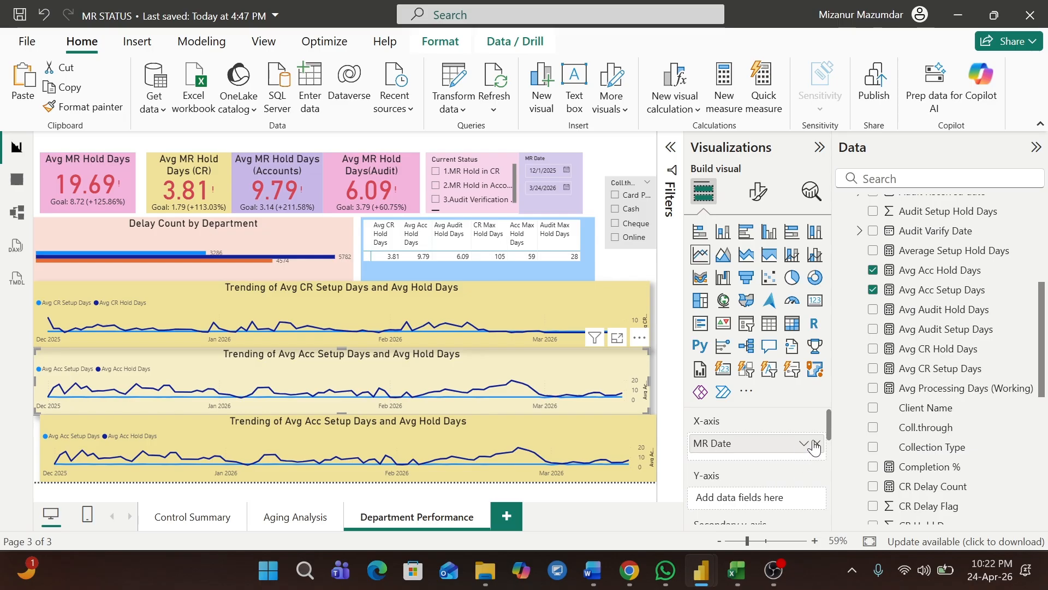
{"action": "scroll", "coordinate": [829, 430], "scroll_direction": "down", "scroll_amount": 3}
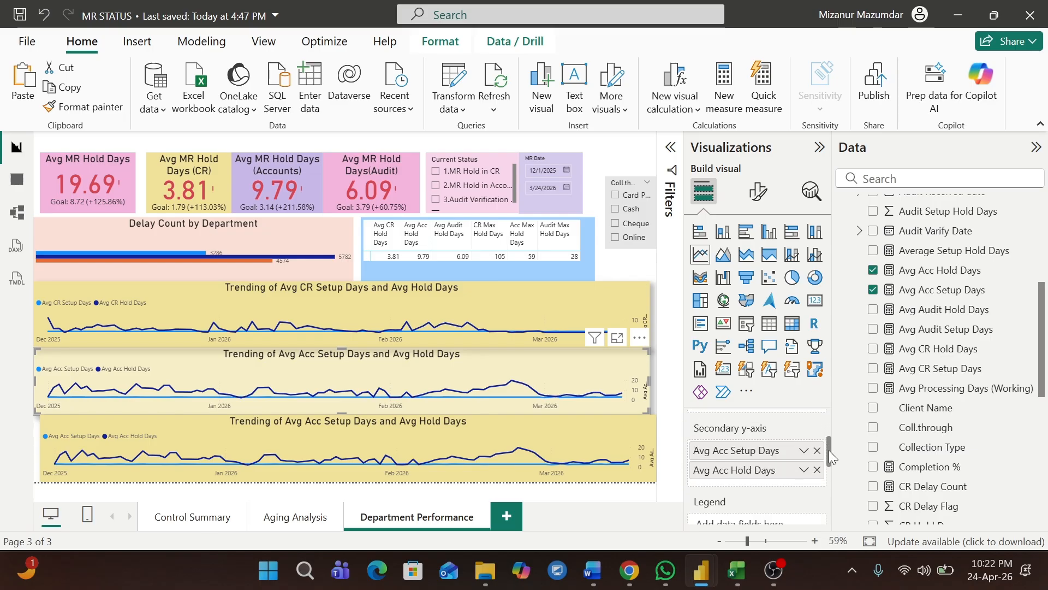
{"action": "left_click", "coordinate": [465, 442]}
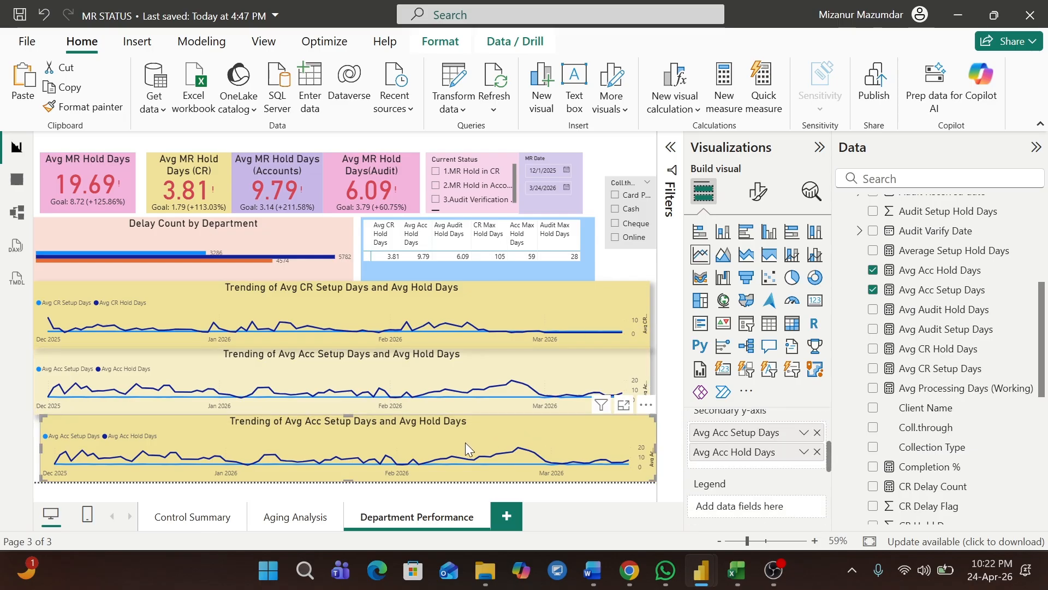
{"action": "left_click", "coordinate": [757, 193]}
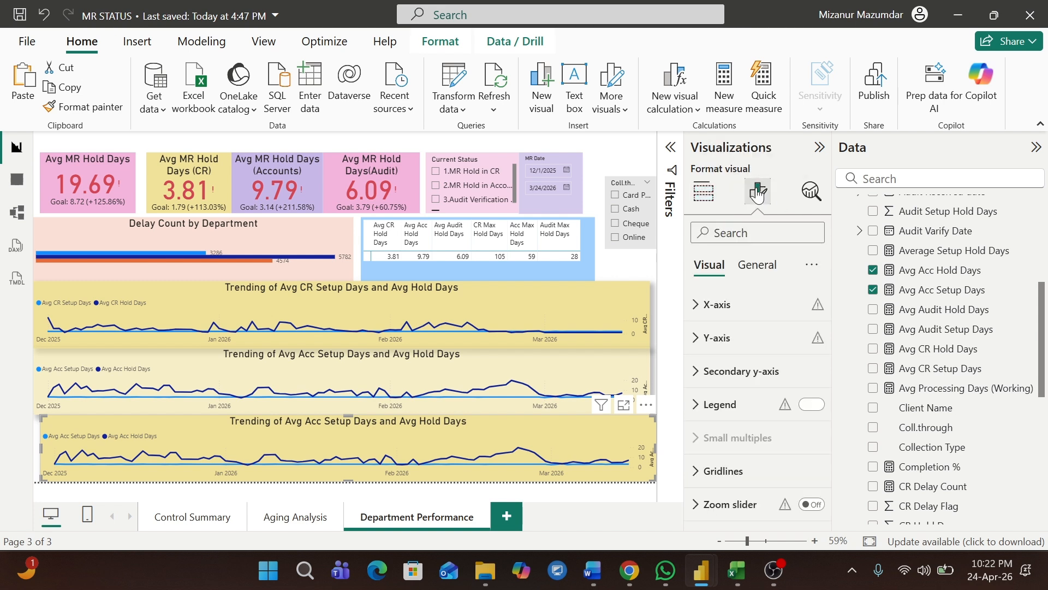
{"action": "left_click", "coordinate": [703, 191]}
{"action": "left_click_drag", "start_coordinate": [829, 423], "coordinate": [830, 451]}
{"action": "left_click", "coordinate": [817, 445]}
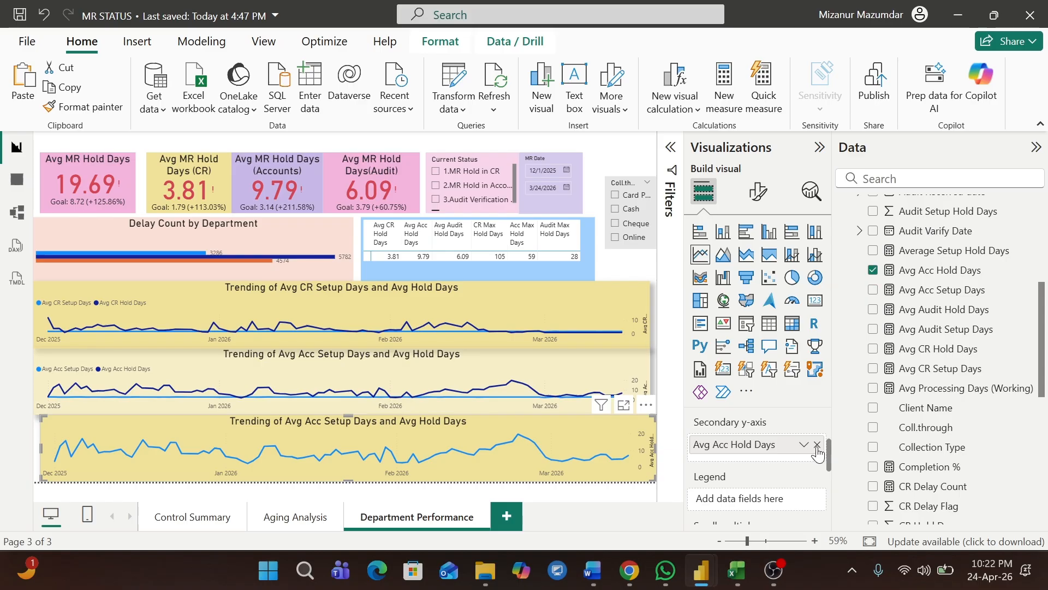
{"action": "left_click", "coordinate": [817, 445]}
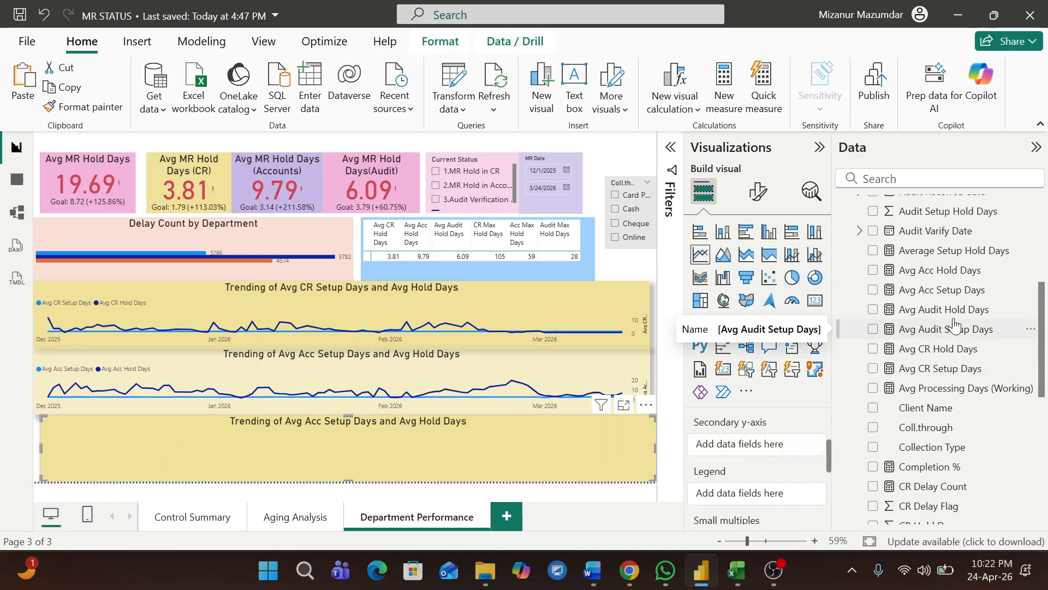
{"action": "left_click", "coordinate": [873, 310]}
{"action": "left_click", "coordinate": [873, 329]}
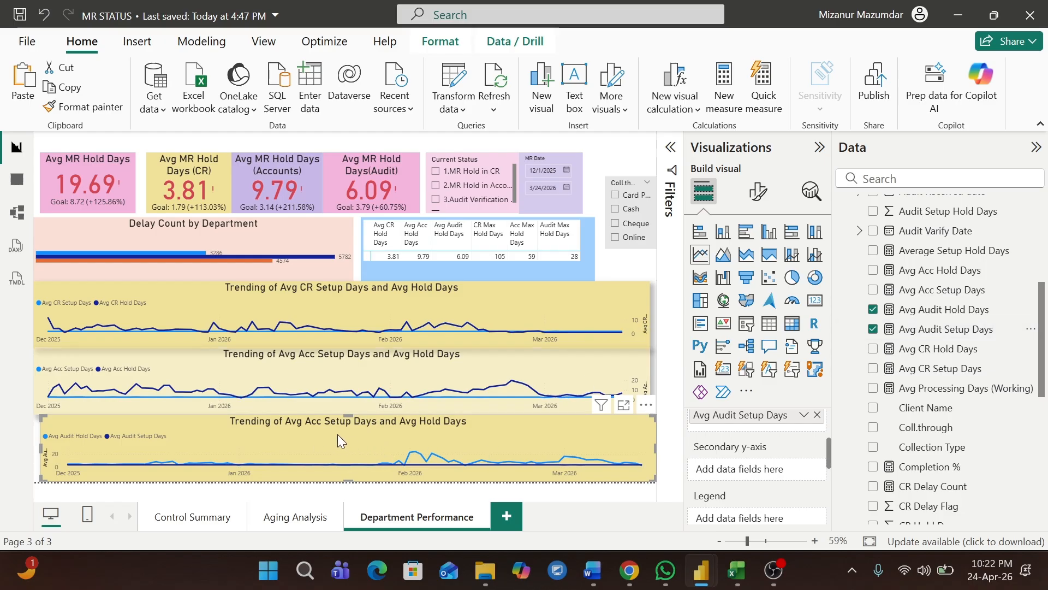
Change the lowest trend chart's title to "Trending of Avg Audit Setup Days and Avg Hold Days".
{"action": "left_click", "coordinate": [758, 191]}
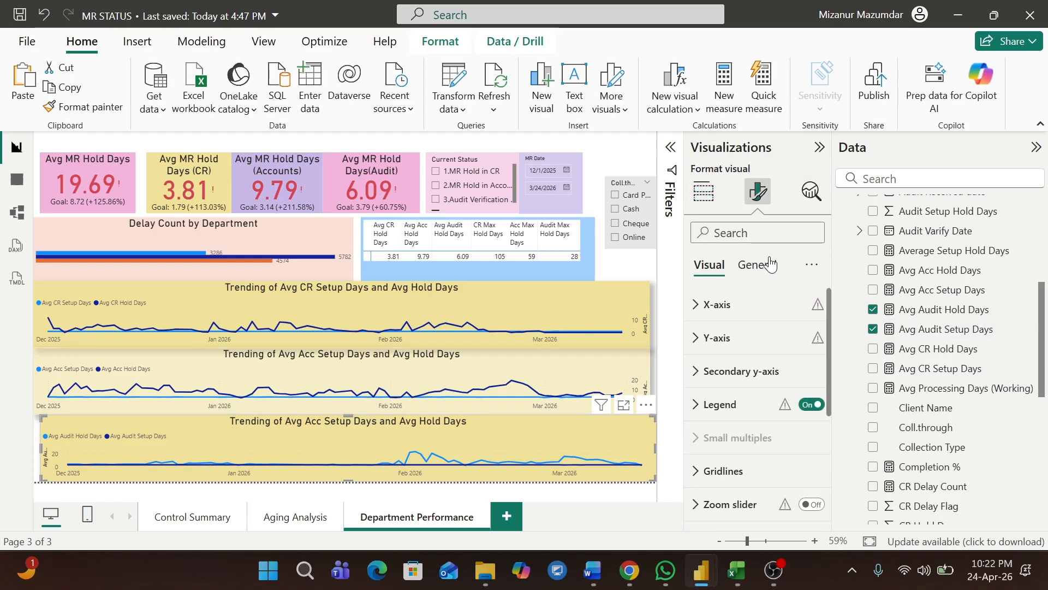
{"action": "left_click", "coordinate": [758, 265]}
{"action": "left_click", "coordinate": [694, 337]}
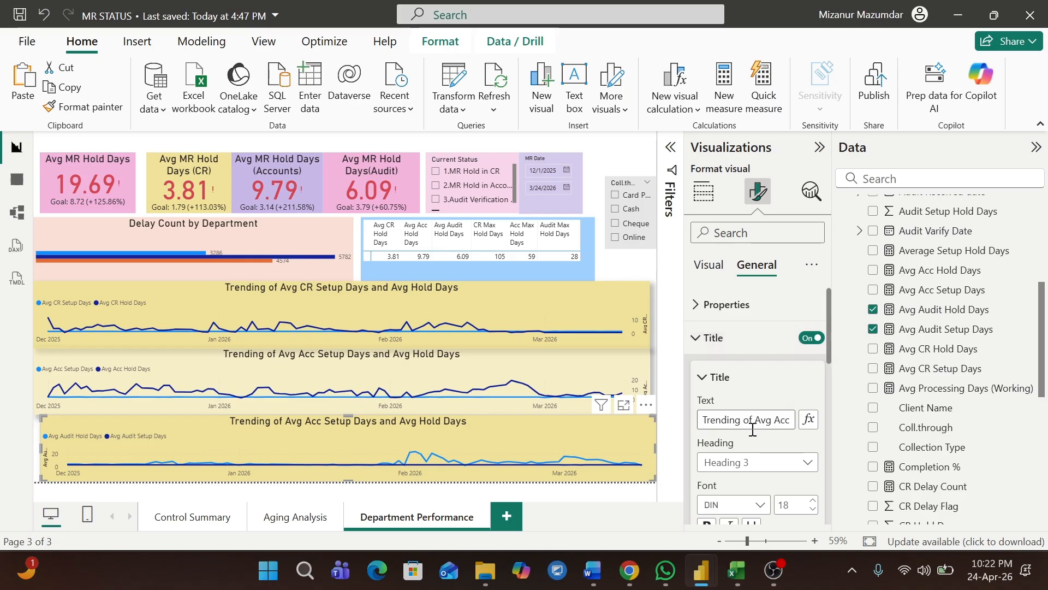
{"action": "left_click", "coordinate": [789, 421]}
{"action": "type", "text": "Audit"}
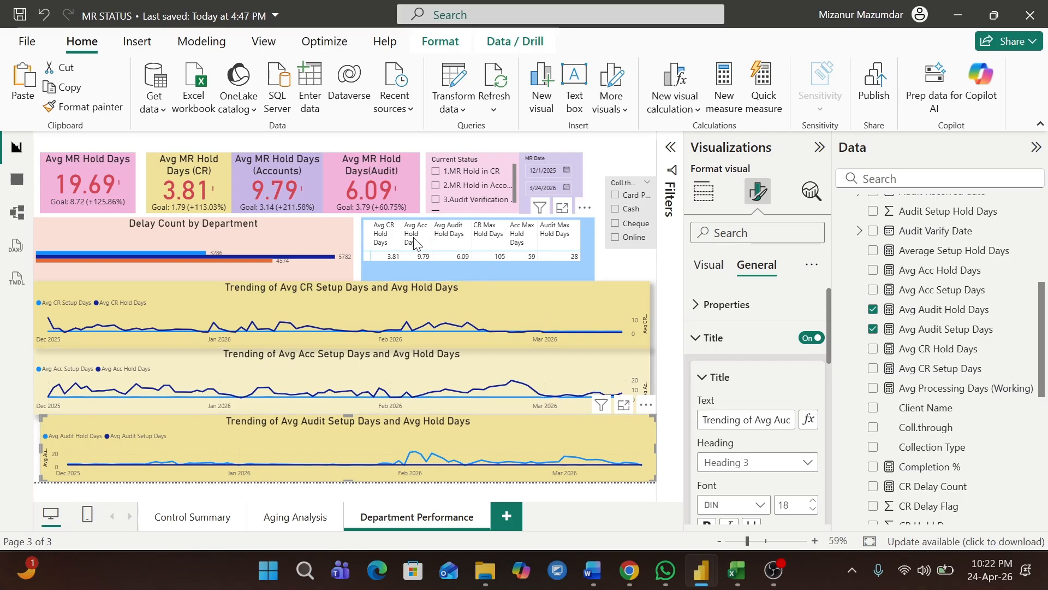
Insert a text box and resize it into a wide, thin strip spanning most of the page width.
{"action": "key", "text": "alt+Tab"}
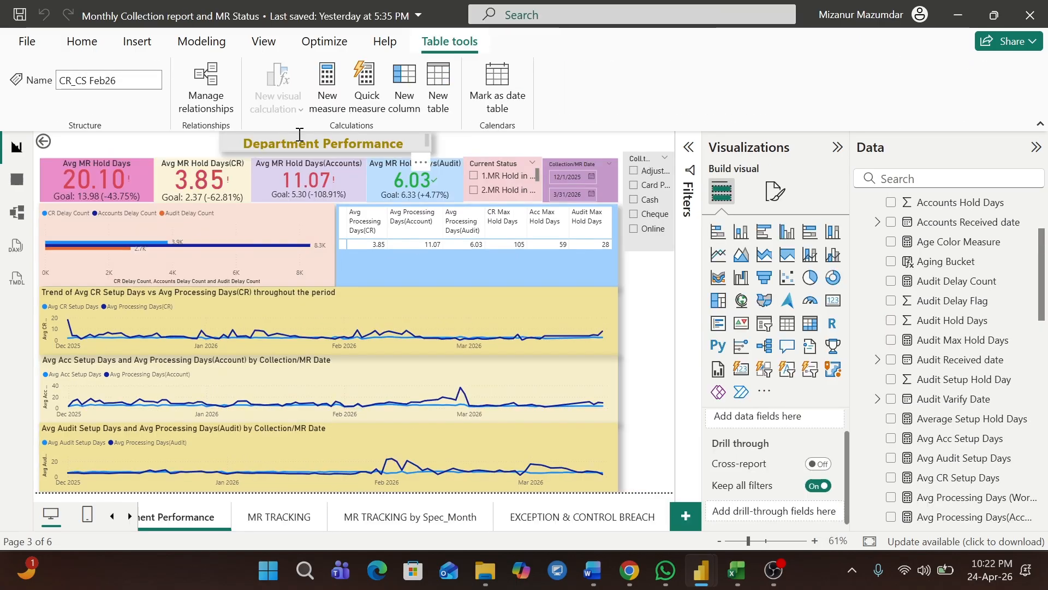
{"action": "key", "text": "alt+Tab"}
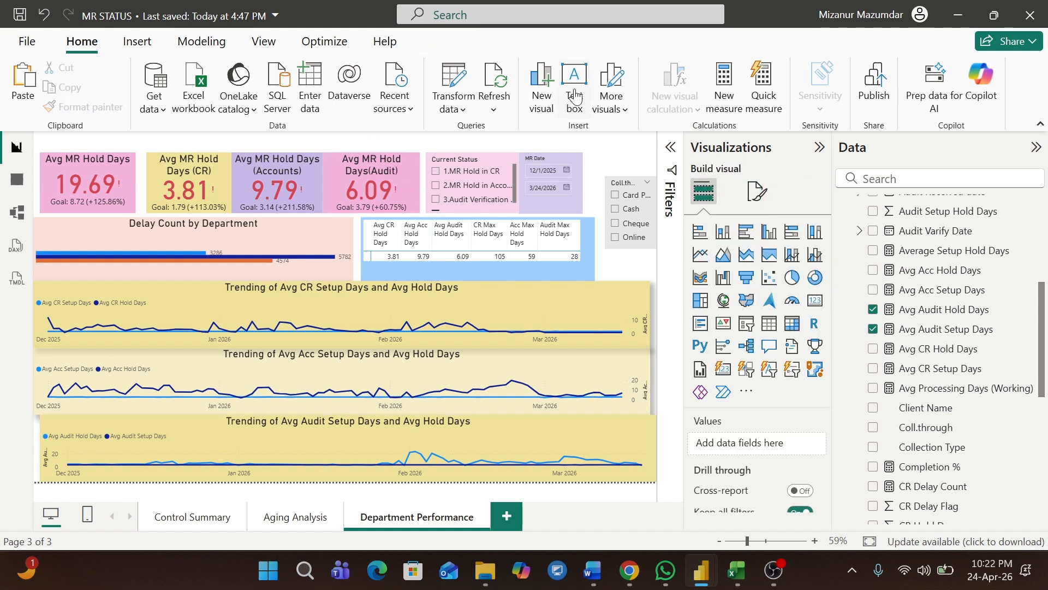
{"action": "left_click", "coordinate": [577, 94]}
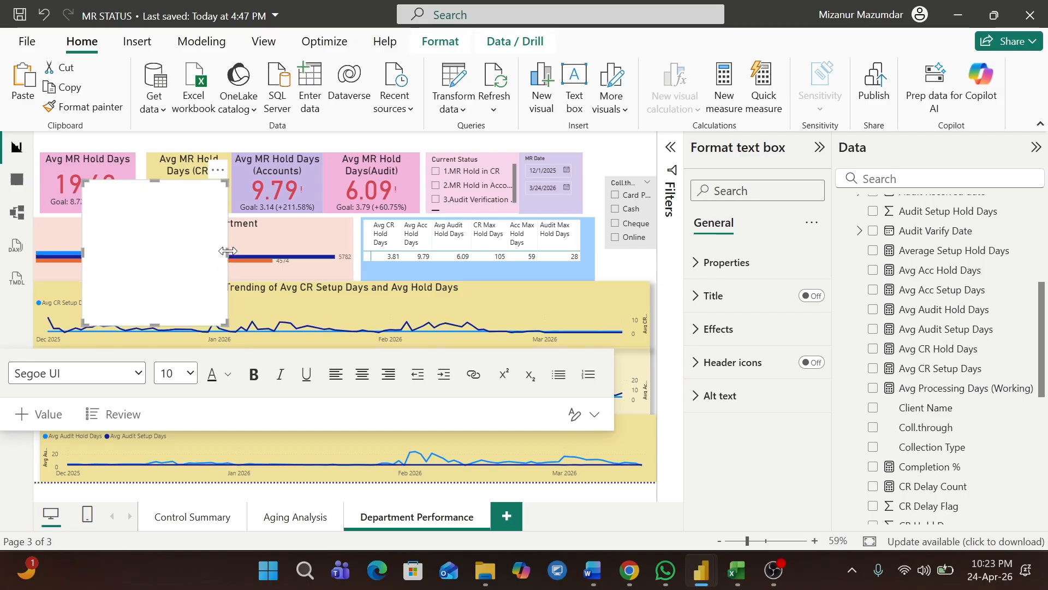
{"action": "left_click_drag", "start_coordinate": [228, 251], "coordinate": [595, 251]}
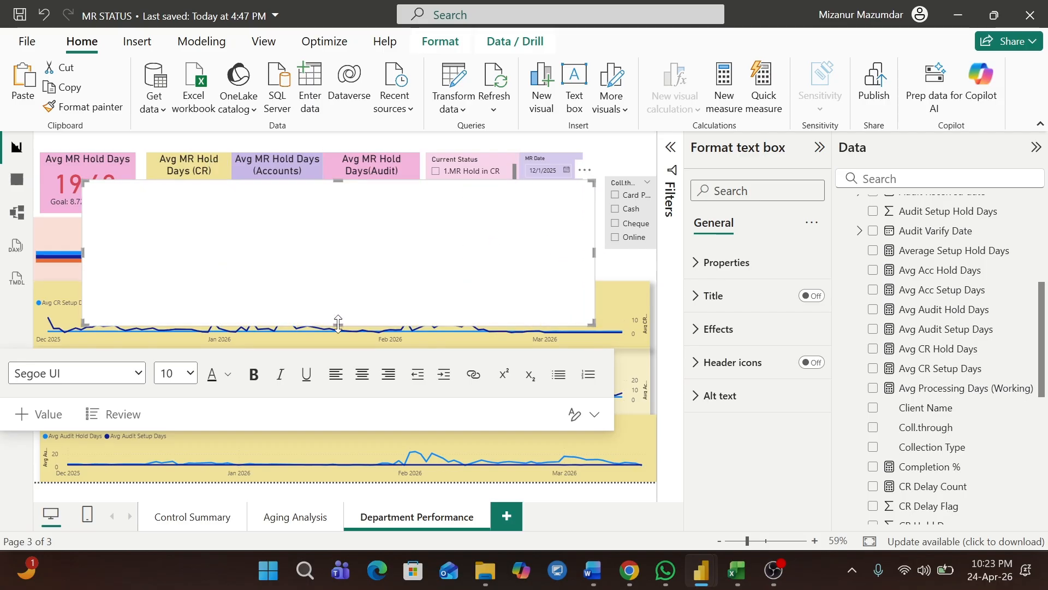
{"action": "left_click_drag", "start_coordinate": [338, 324], "coordinate": [333, 197]}
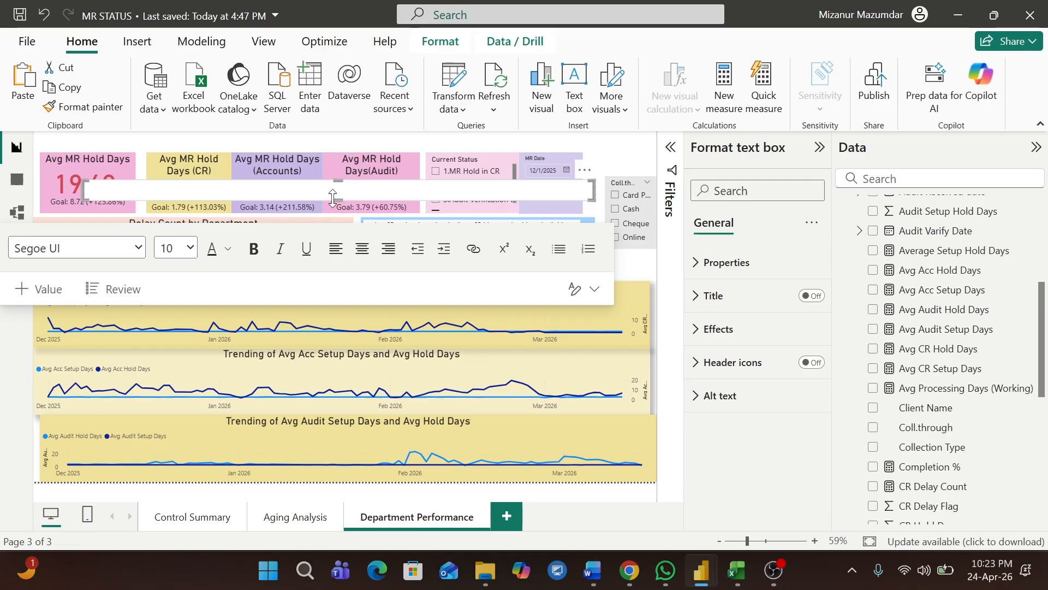
{"action": "left_click", "coordinate": [299, 185]}
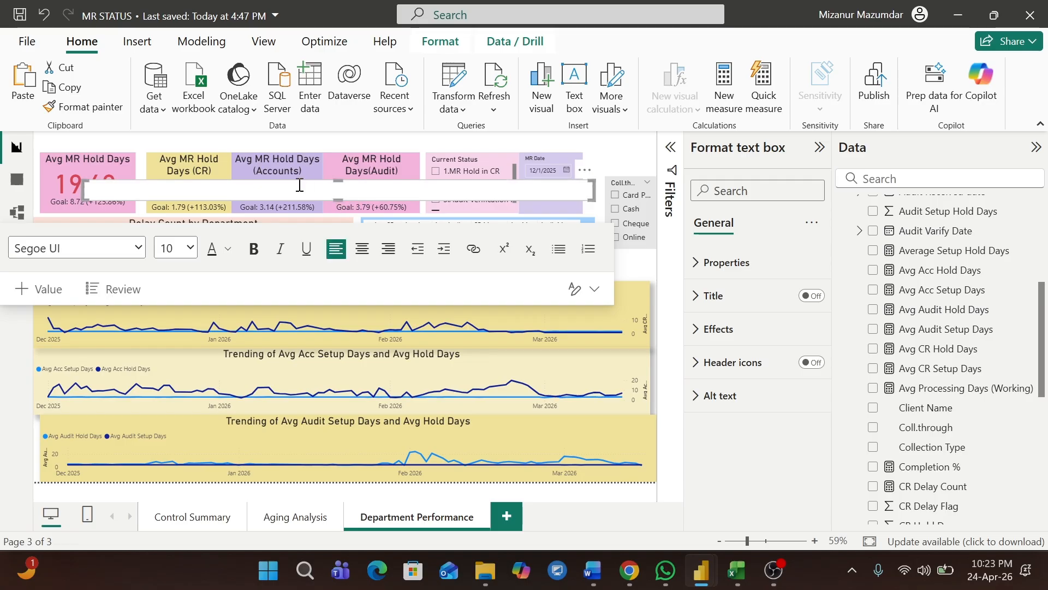
Enter the heading "Department Performance" in the new text box, using the reference report's heading as a guide.
{"action": "key", "text": "alt+Tab"}
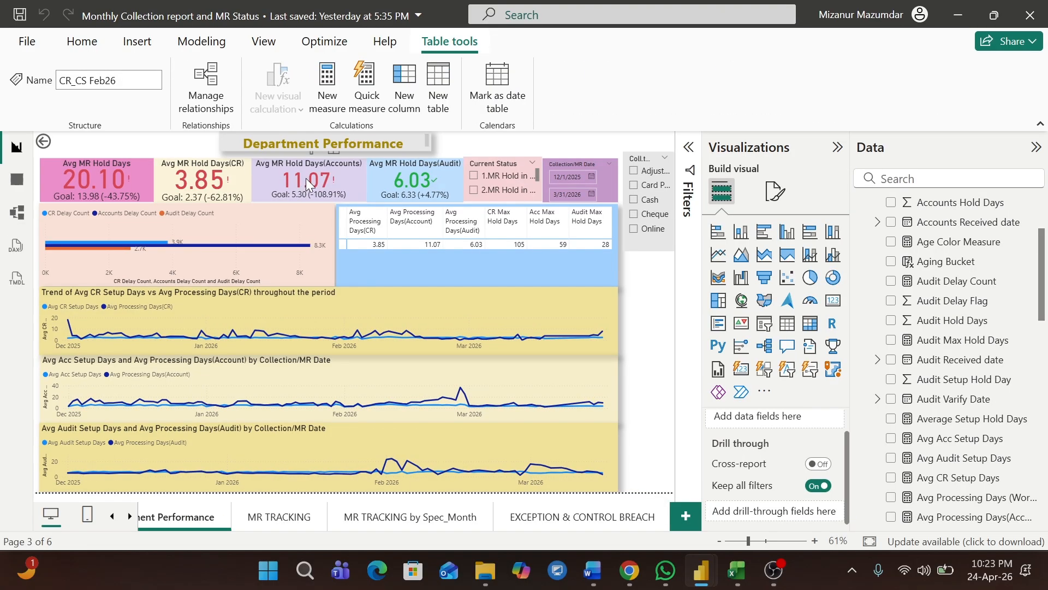
{"action": "key", "text": "alt+Tab"}
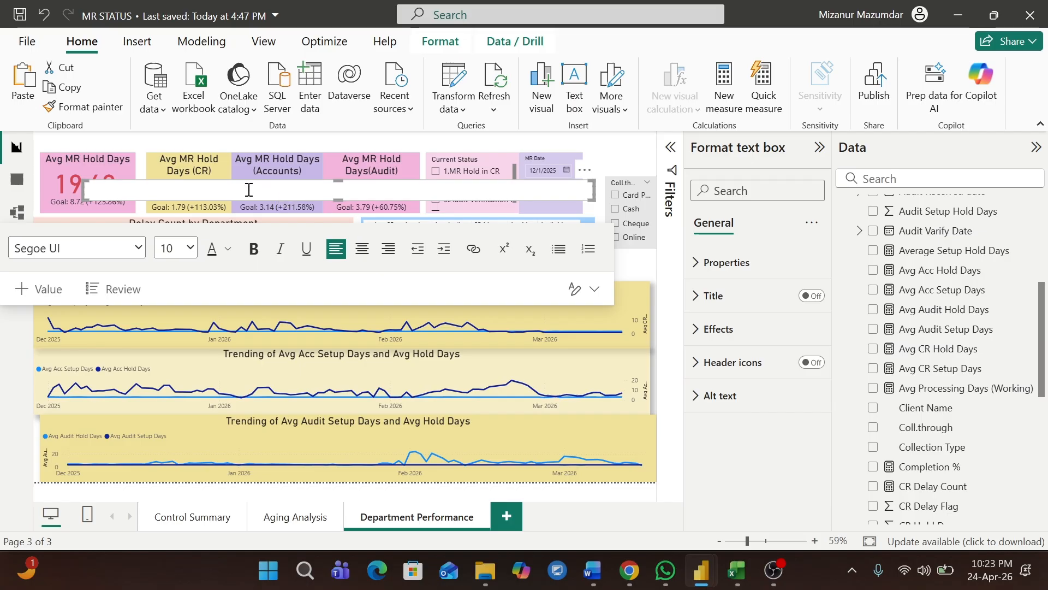
{"action": "type", "text": "Department P"}
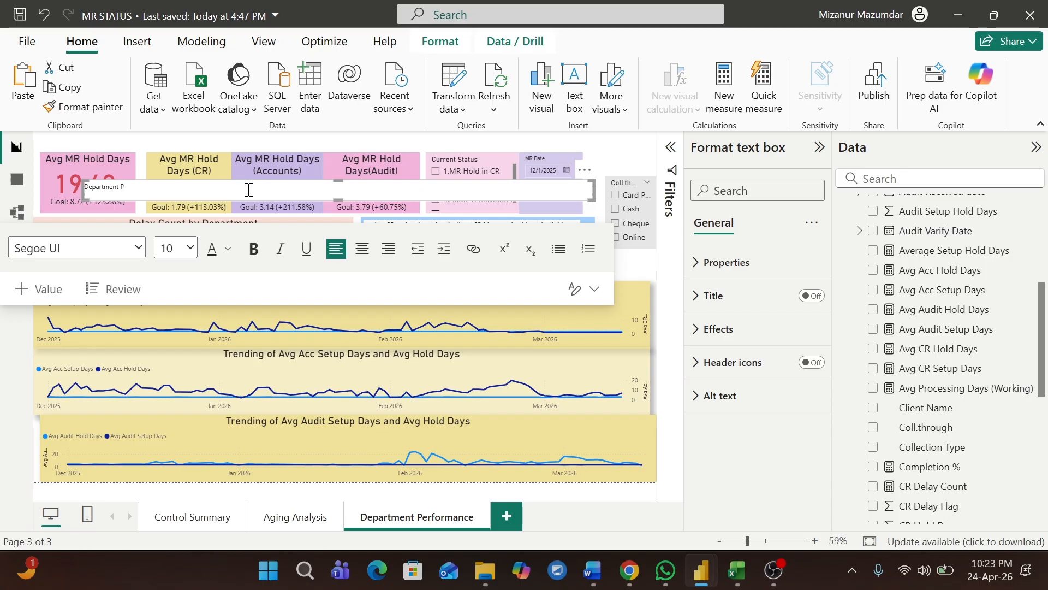
{"action": "type", "text": "erformance"}
Format the Department Performance heading as size 20, bold and centred, and move its text box above the KPI cards.
{"action": "left_click_drag", "start_coordinate": [158, 187], "coordinate": [83, 187]}
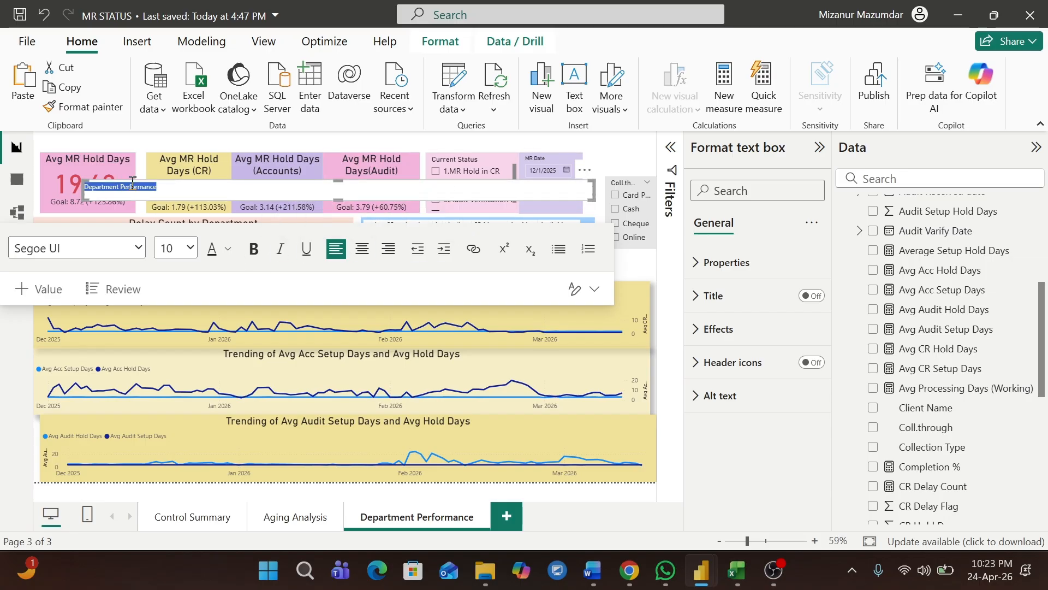
{"action": "left_click", "coordinate": [188, 248]}
{"action": "left_click", "coordinate": [167, 470]}
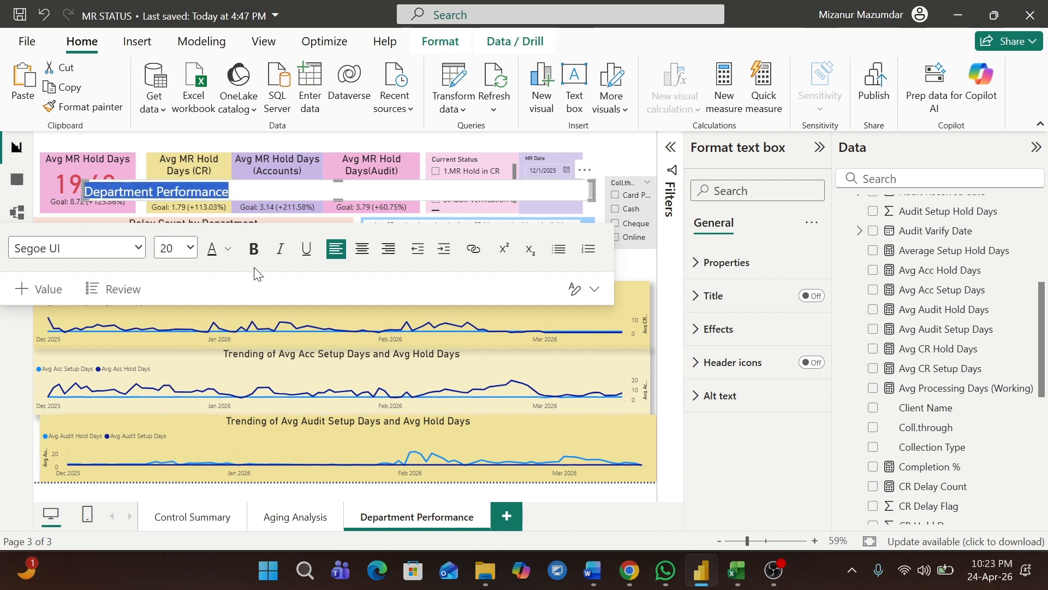
{"action": "left_click", "coordinate": [255, 249]}
{"action": "left_click", "coordinate": [362, 249]}
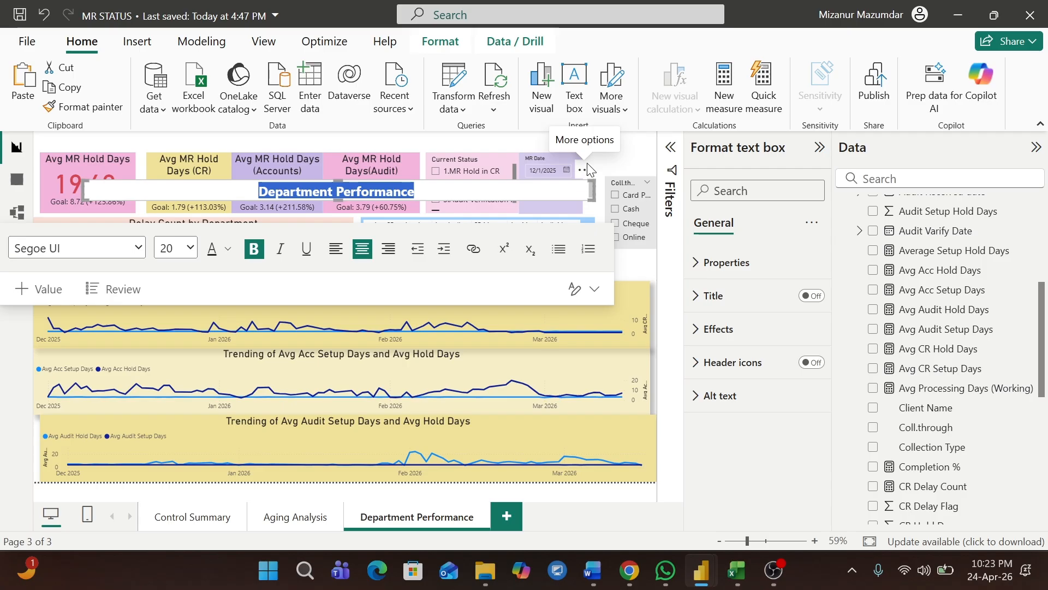
{"action": "key", "text": "Escape"}
{"action": "left_click", "coordinate": [386, 150]}
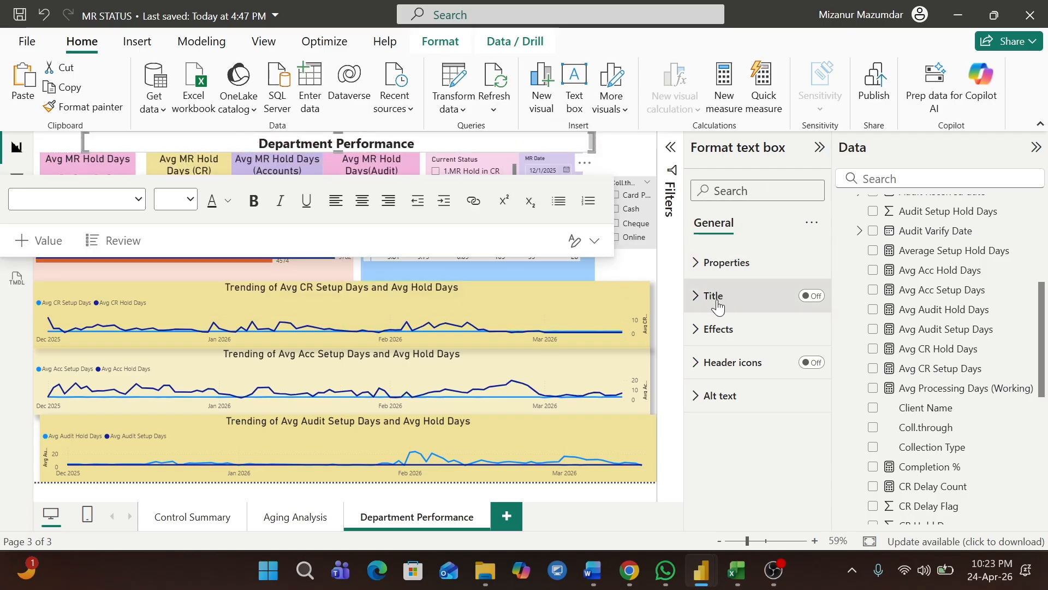
Give the heading text box a light grey background and turn on its shadow.
{"action": "left_click", "coordinate": [698, 330]}
{"action": "left_click", "coordinate": [730, 410]}
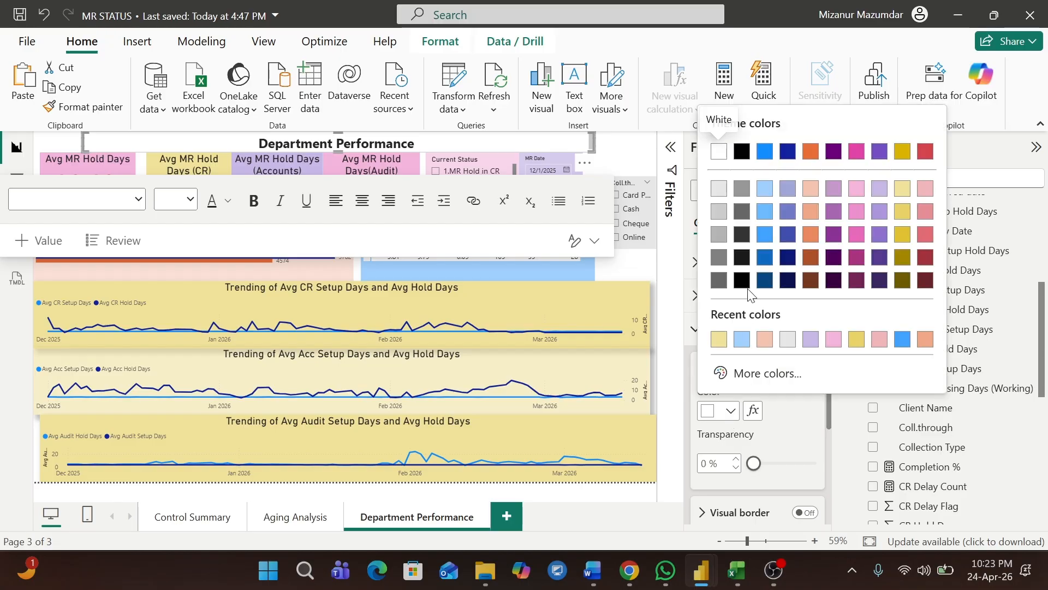
{"action": "left_click", "coordinate": [718, 189]}
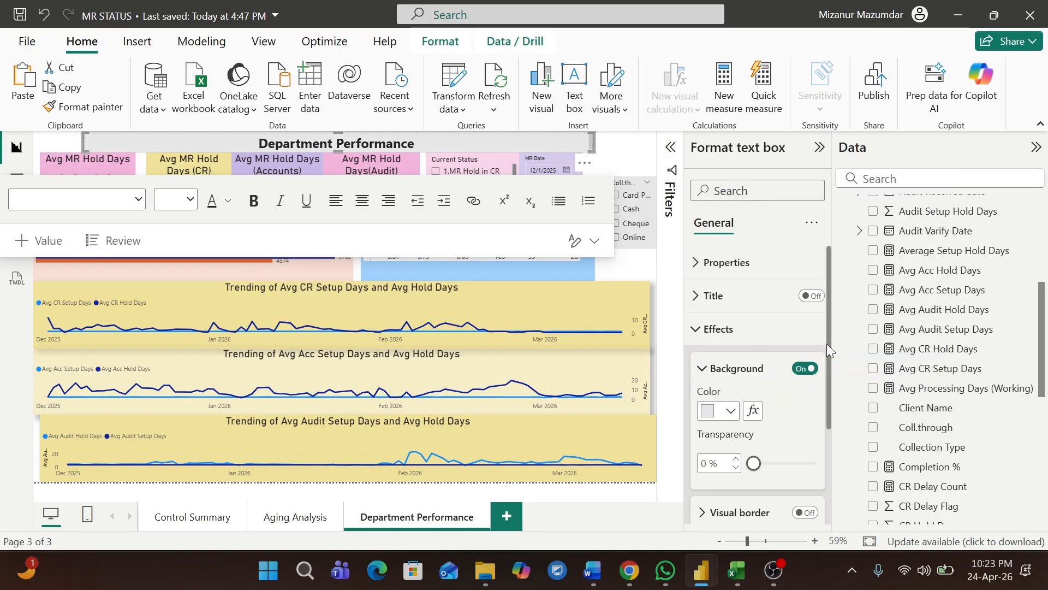
{"action": "left_click_drag", "start_coordinate": [827, 343], "coordinate": [834, 473]}
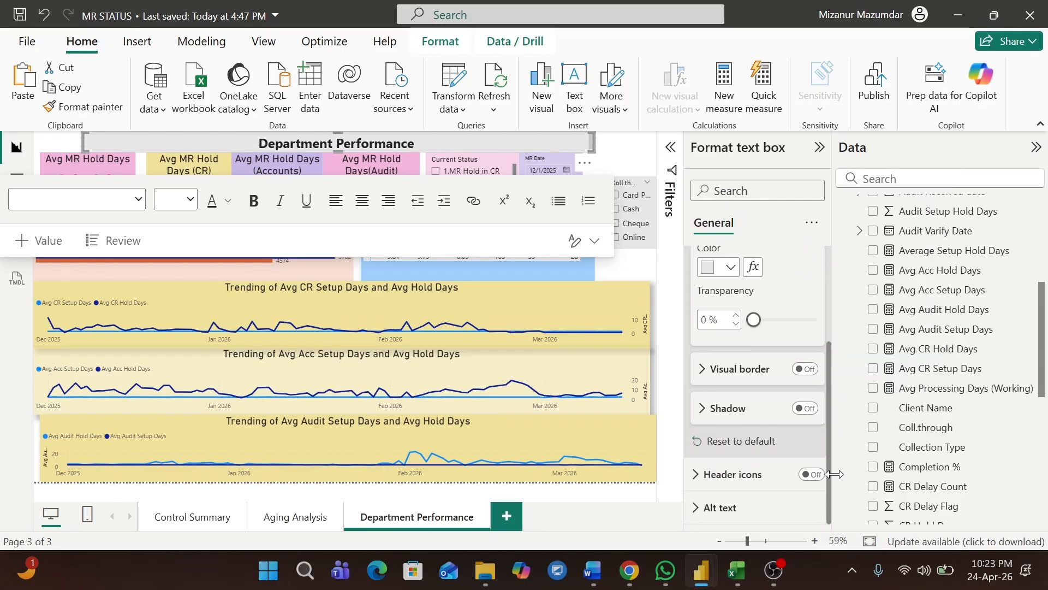
{"action": "left_click", "coordinate": [805, 407]}
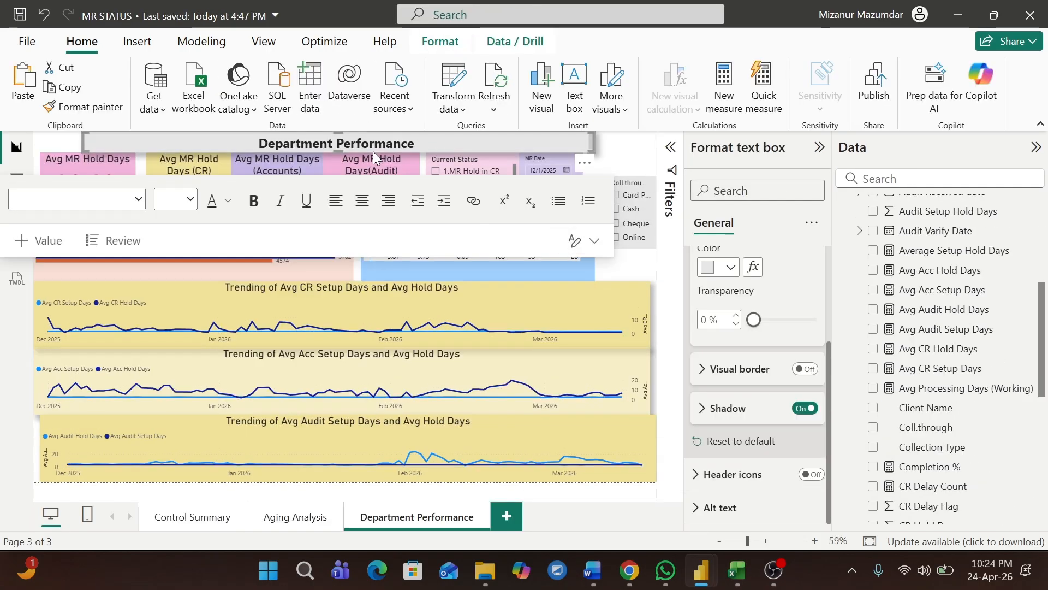
Change the font colour of the Department Performance heading to the gold theme colour.
{"action": "left_click", "coordinate": [358, 144]}
{"action": "triple_click", "coordinate": [357, 144]}
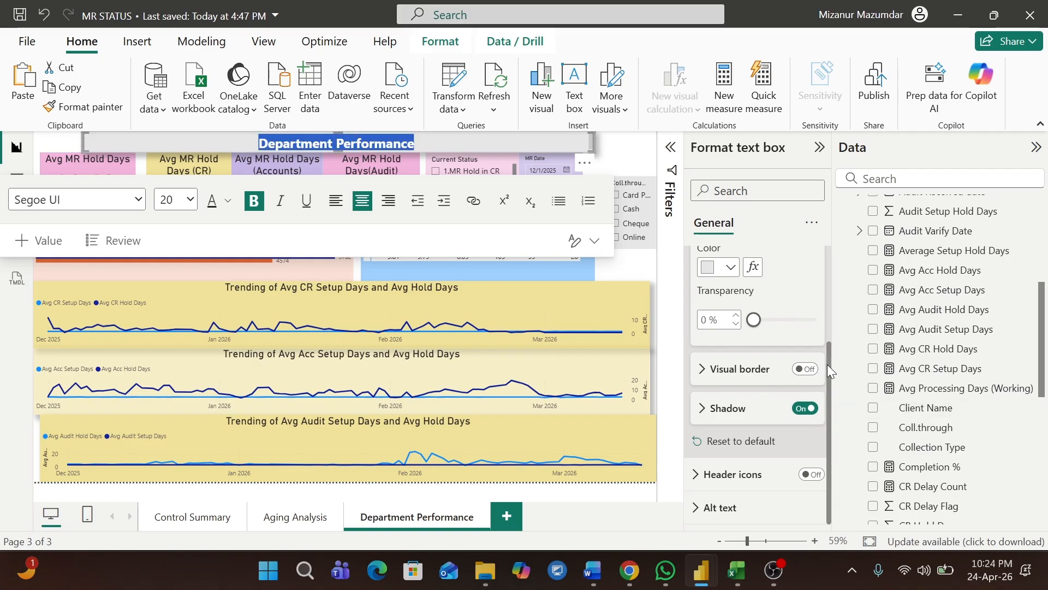
{"action": "scroll", "coordinate": [830, 362], "scroll_direction": "up", "scroll_amount": 3}
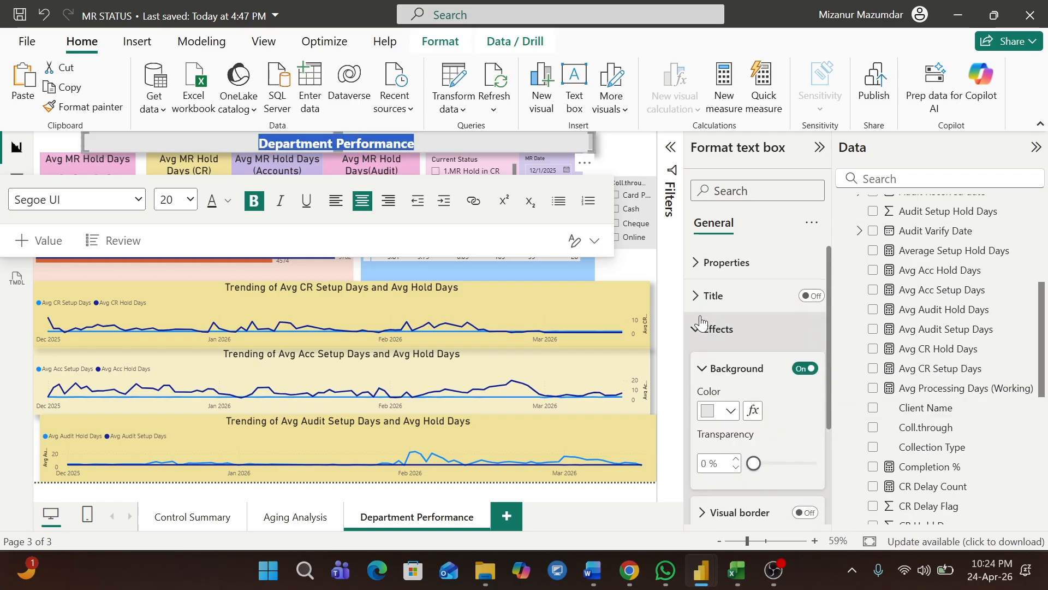
{"action": "left_click", "coordinate": [695, 295]}
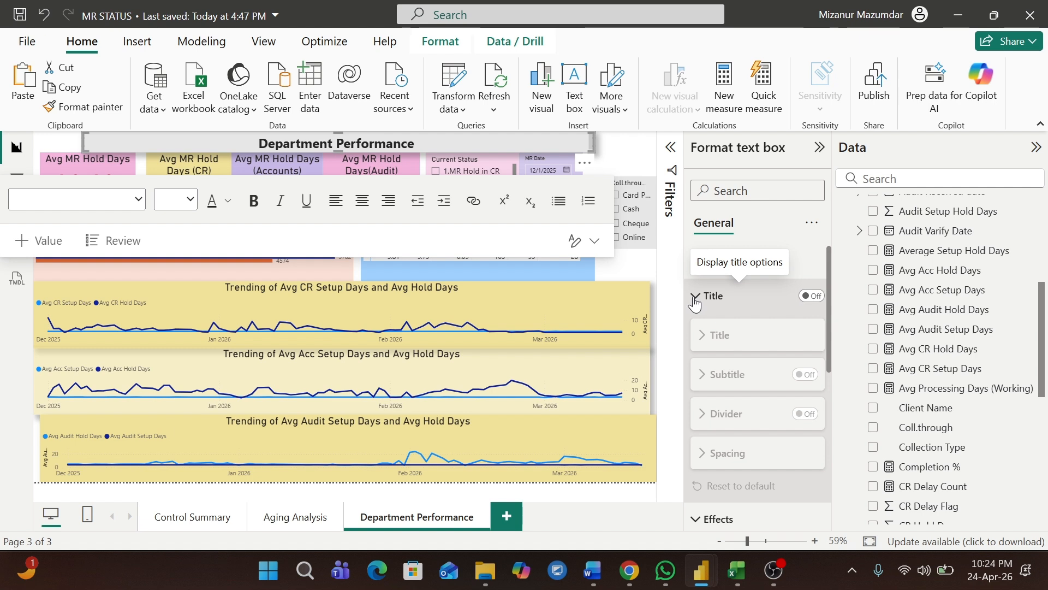
{"action": "left_click", "coordinate": [695, 300]}
{"action": "left_click", "coordinate": [696, 329]}
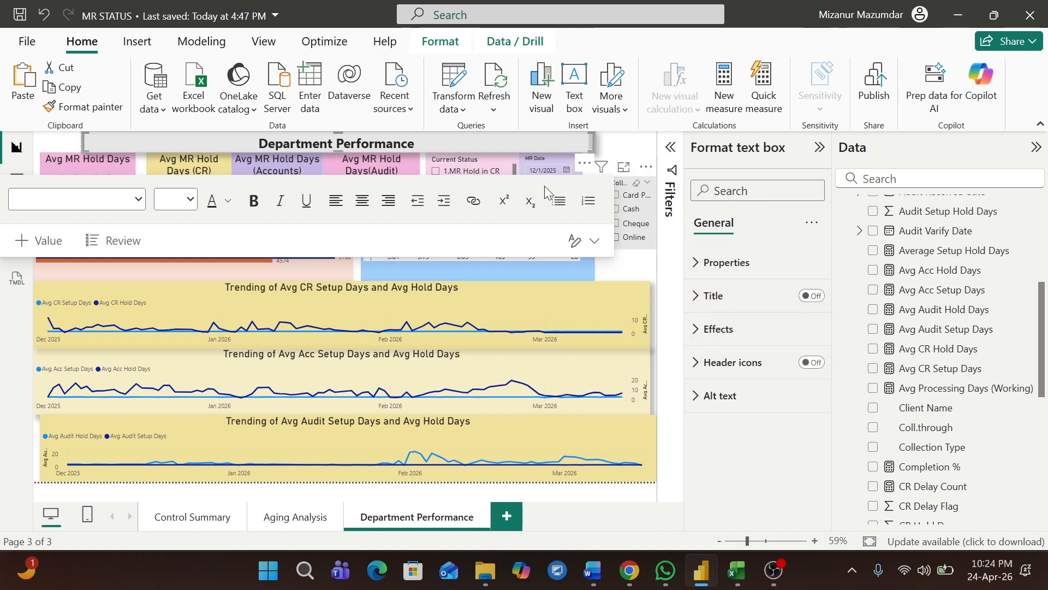
{"action": "left_click", "coordinate": [534, 141]}
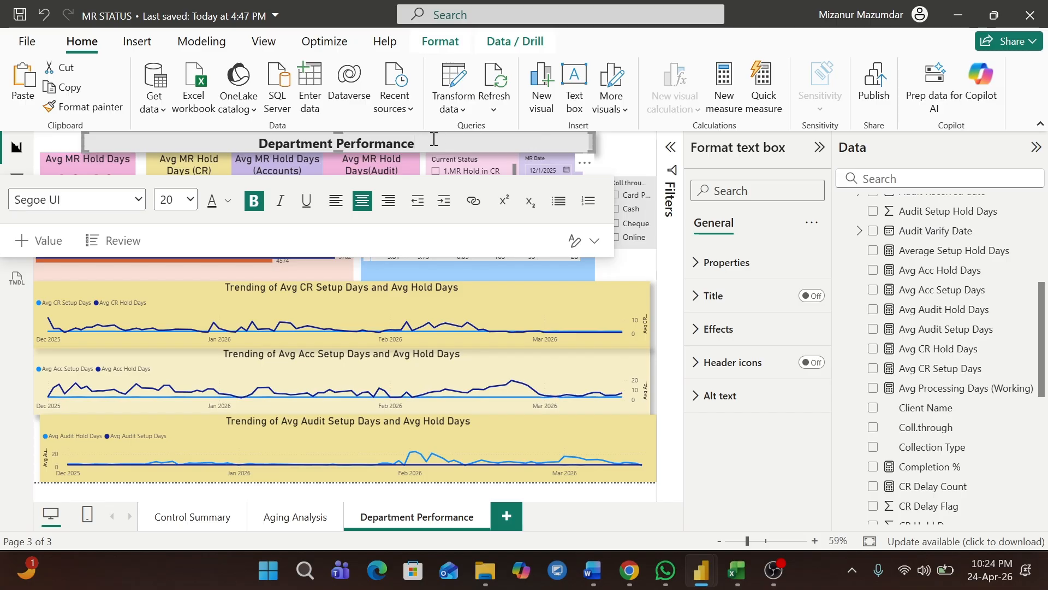
{"action": "triple_click", "coordinate": [341, 143]}
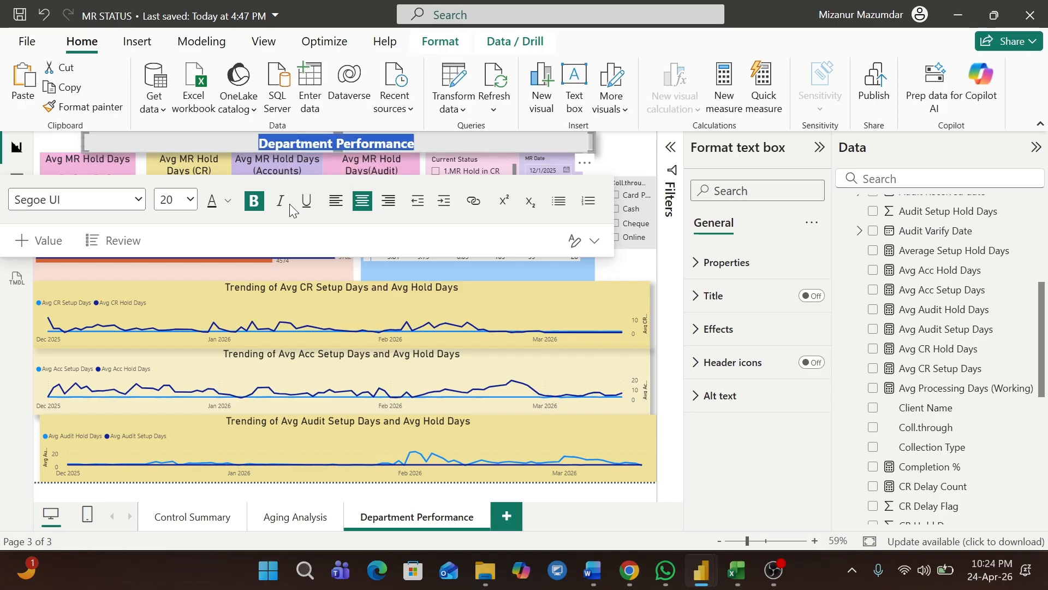
{"action": "left_click", "coordinate": [227, 208]}
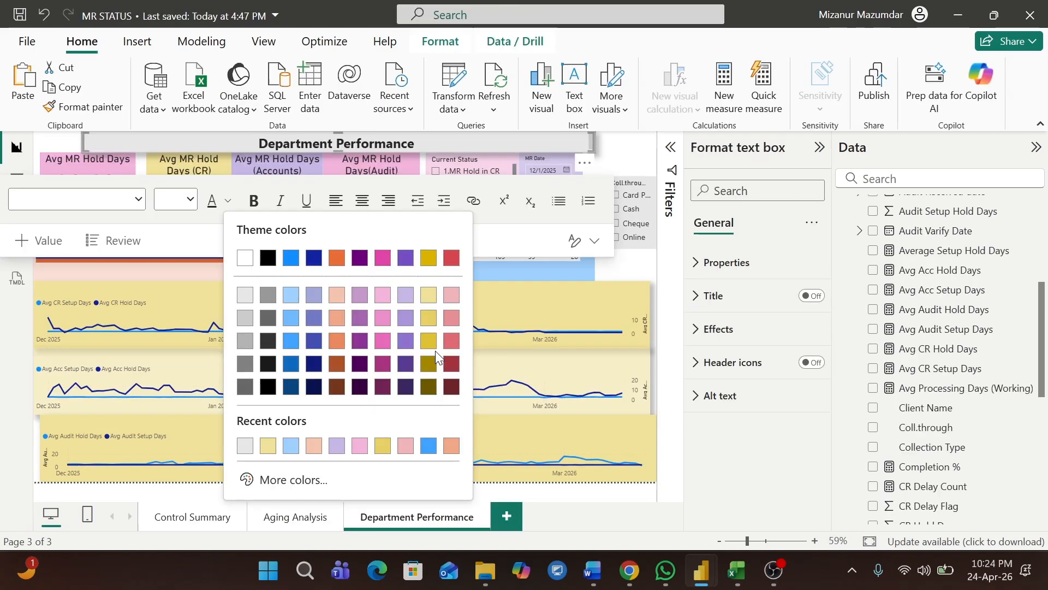
{"action": "left_click", "coordinate": [429, 259]}
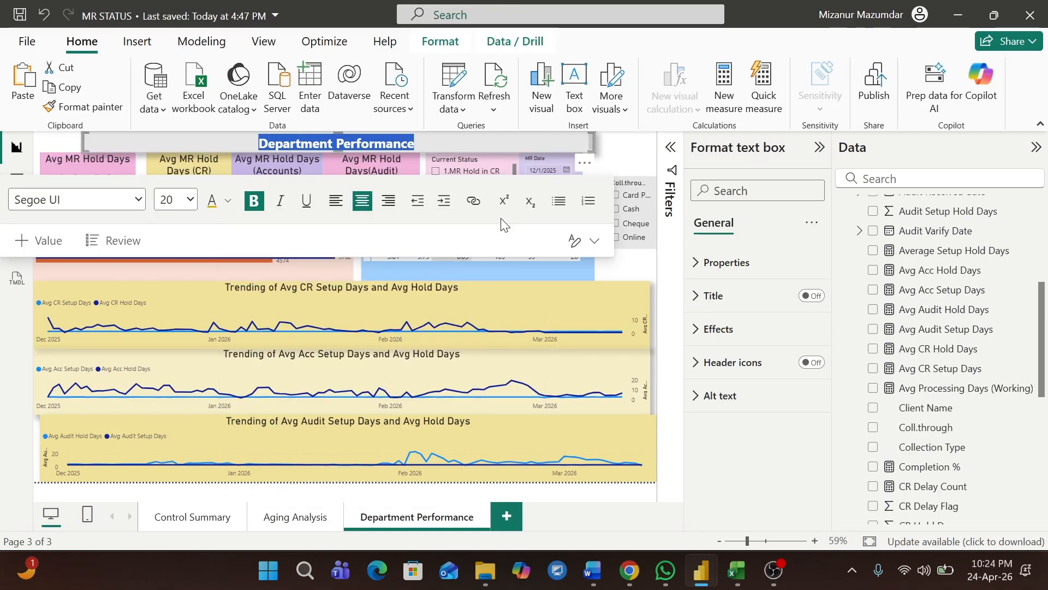
{"action": "left_click", "coordinate": [609, 148]}
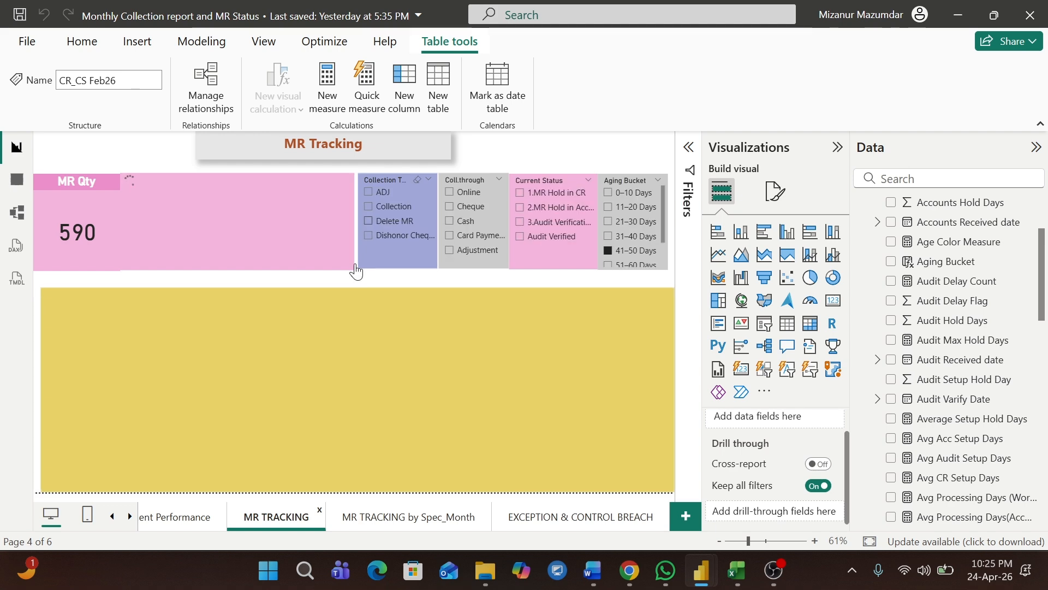
Open the Aging Analysis page of the Monthly Collection report and MR Status file to review its layout.
{"action": "left_click", "coordinate": [111, 518]}
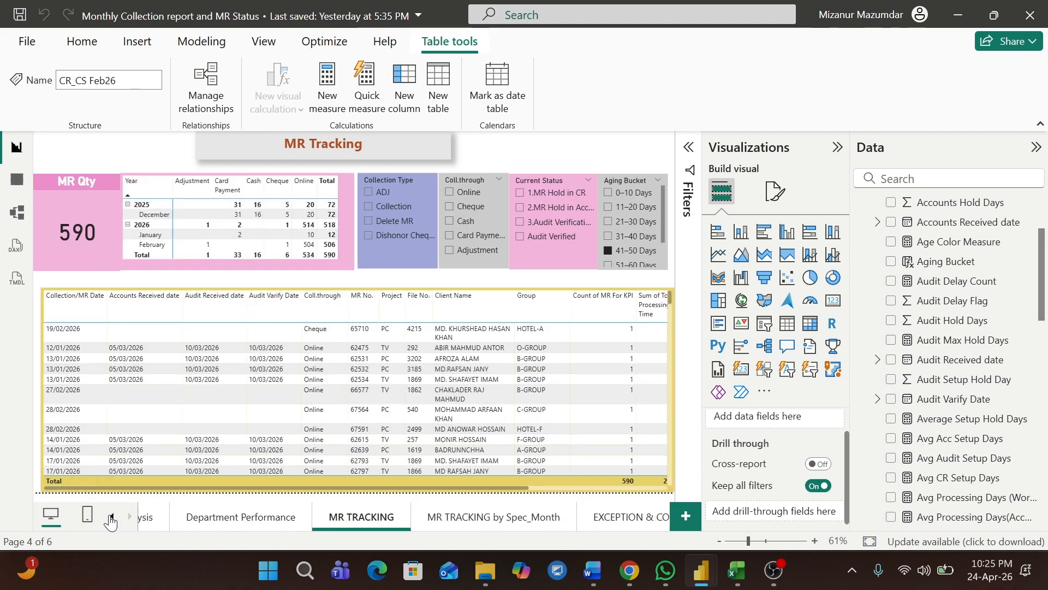
{"action": "left_click", "coordinate": [112, 517]}
{"action": "left_click", "coordinate": [297, 517]}
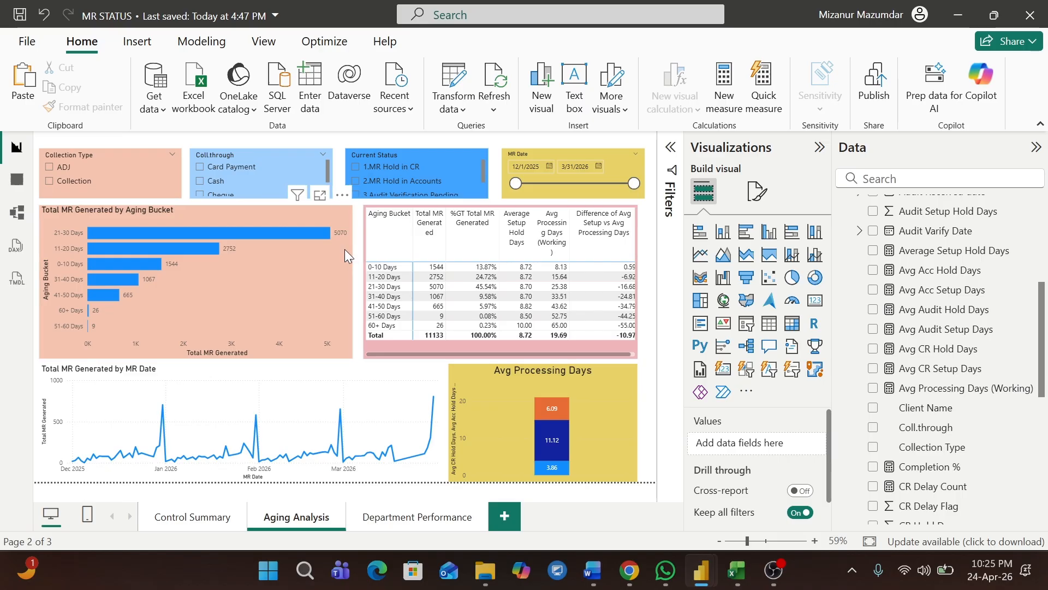
Reduce the height of the aging bucket bar chart and the aging bucket matrix from above, leaving a gap under the slicers.
{"action": "left_click", "coordinate": [222, 303]}
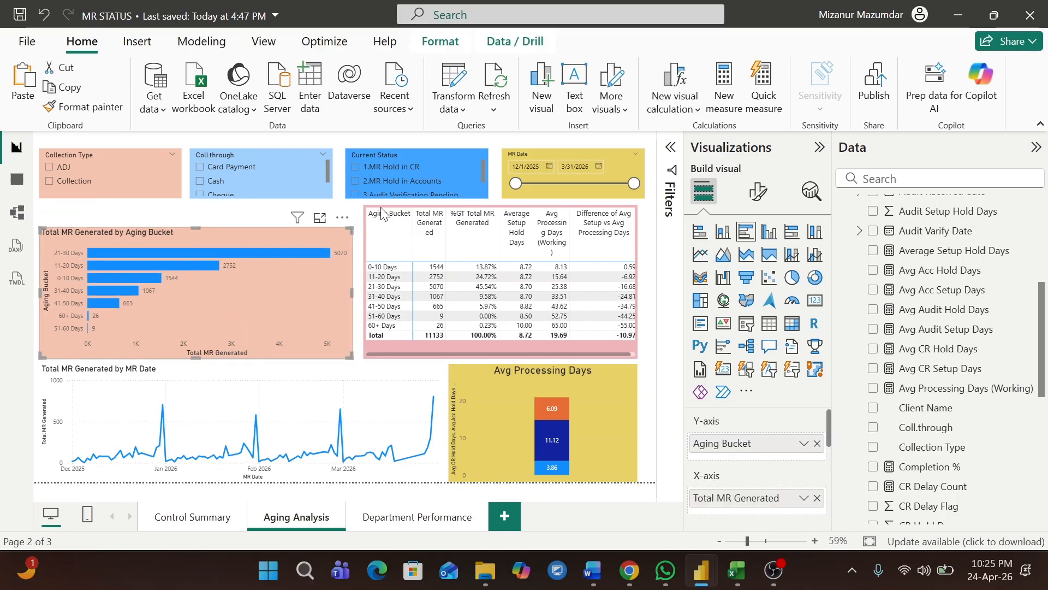
{"action": "left_click", "coordinate": [492, 213]}
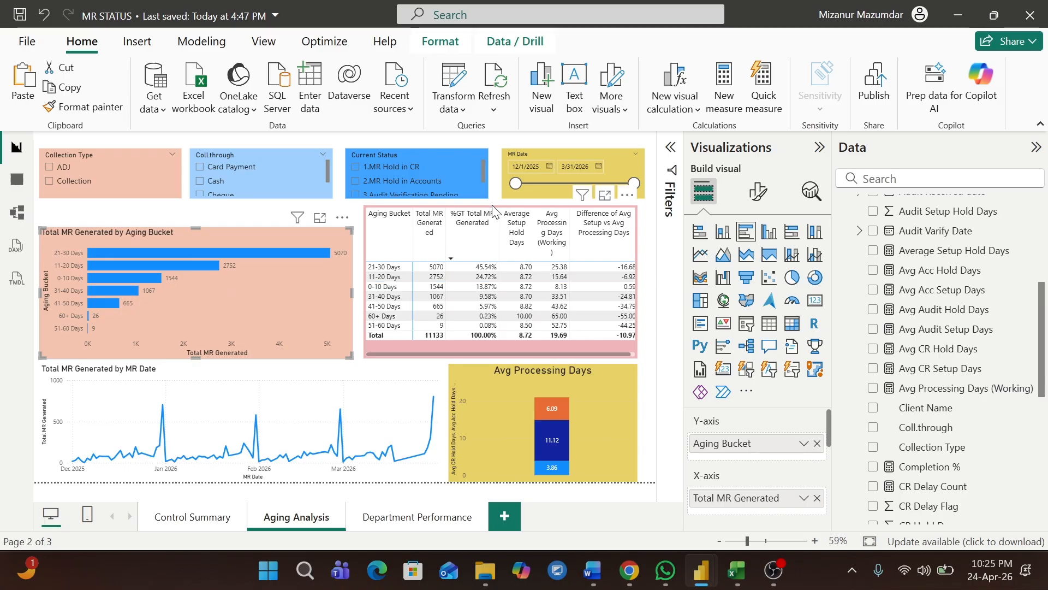
{"action": "left_click", "coordinate": [497, 206]}
{"action": "left_click_drag", "start_coordinate": [499, 223], "coordinate": [500, 229]}
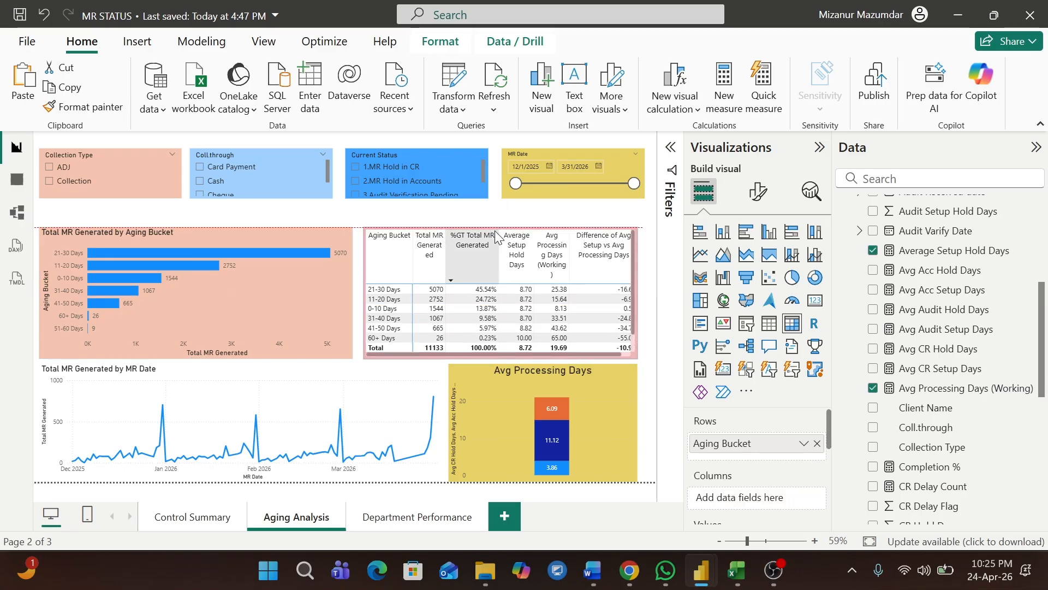
Move the Collection Type, Coll.through, Current Status and MR Date slicers down in one row to free space for a page title.
{"action": "left_click", "coordinate": [151, 156]}
{"action": "left_click_drag", "start_coordinate": [151, 156], "coordinate": [150, 173]}
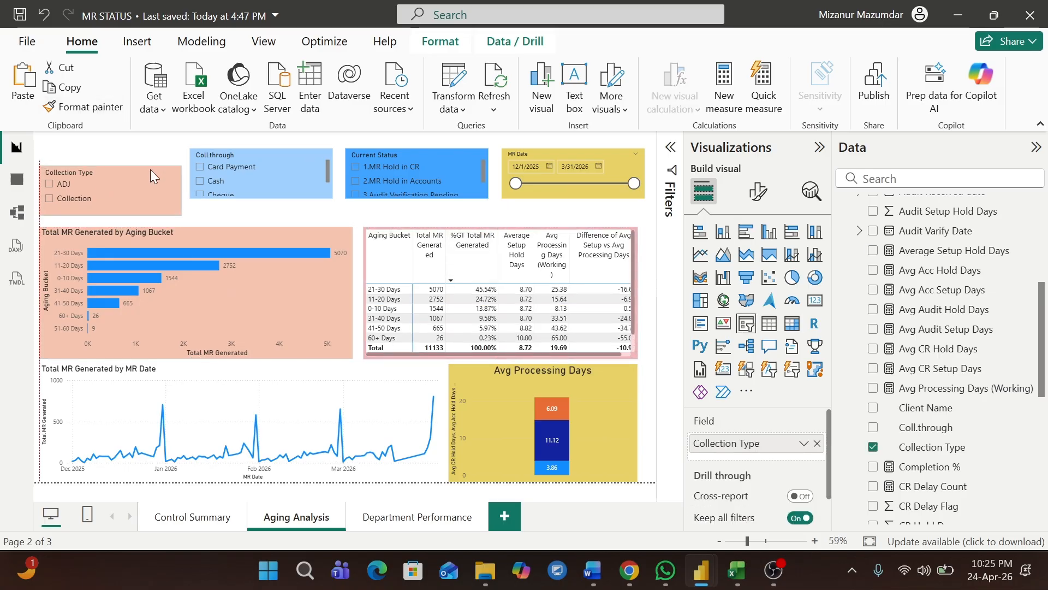
{"action": "left_click_drag", "start_coordinate": [261, 156], "coordinate": [261, 174]}
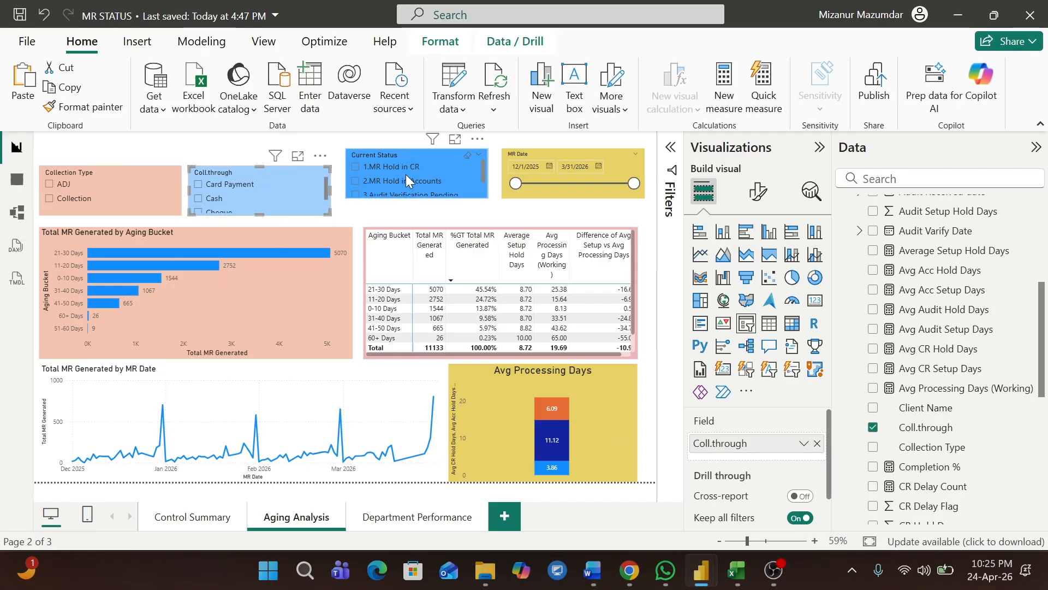
{"action": "left_click_drag", "start_coordinate": [405, 175], "coordinate": [398, 192]}
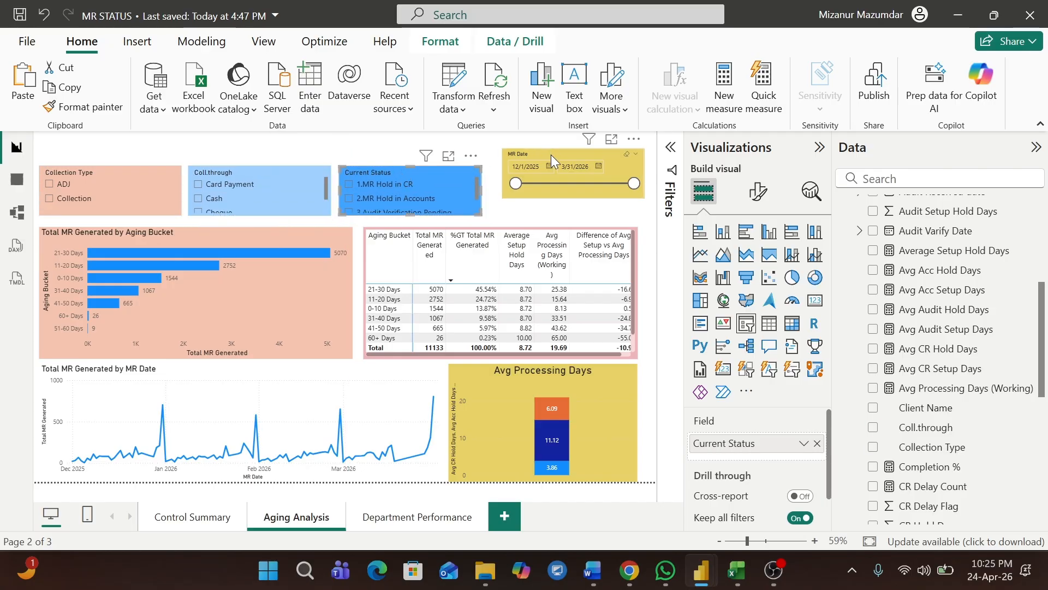
{"action": "left_click_drag", "start_coordinate": [546, 163], "coordinate": [538, 172]}
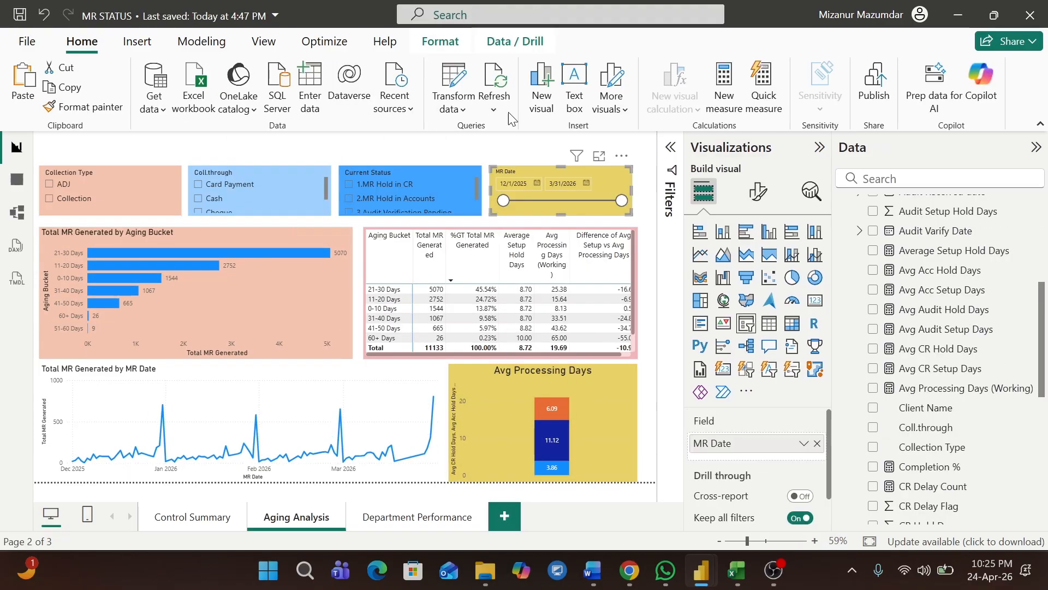
Insert a text box, reshape it into a wide, flat banner and enter the title "Aging Analysis".
{"action": "left_click", "coordinate": [575, 81]}
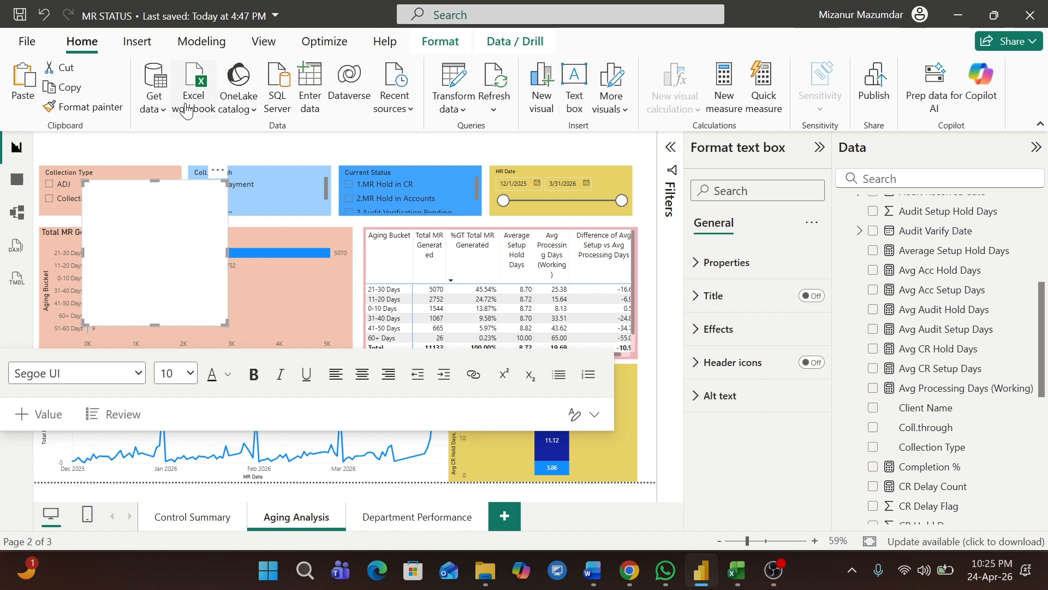
{"action": "left_click_drag", "start_coordinate": [228, 253], "coordinate": [588, 253]}
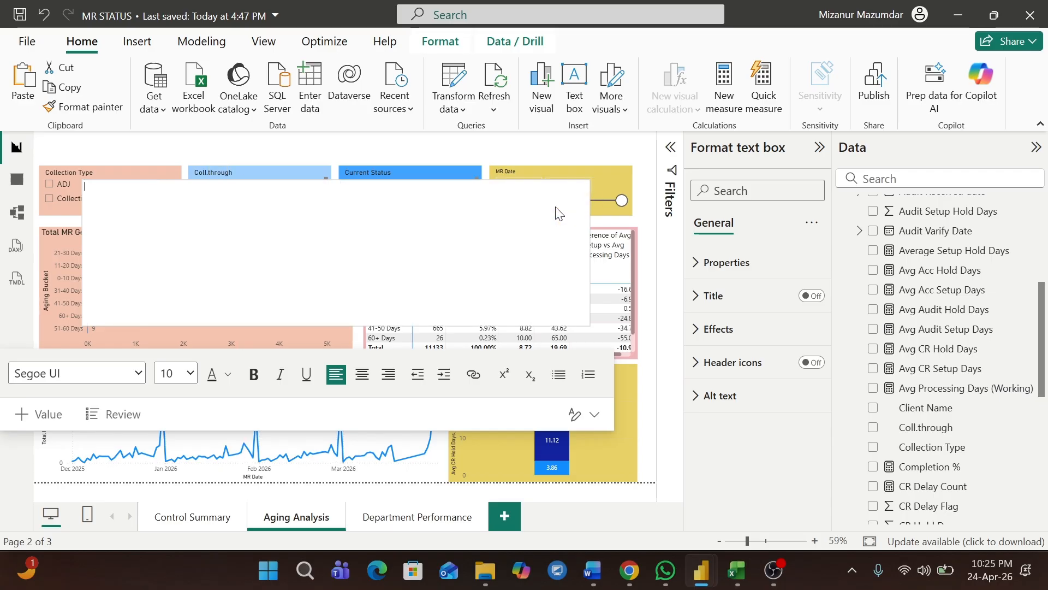
{"action": "left_click_drag", "start_coordinate": [555, 208], "coordinate": [518, 219]}
{"action": "left_click_drag", "start_coordinate": [300, 324], "coordinate": [323, 197]}
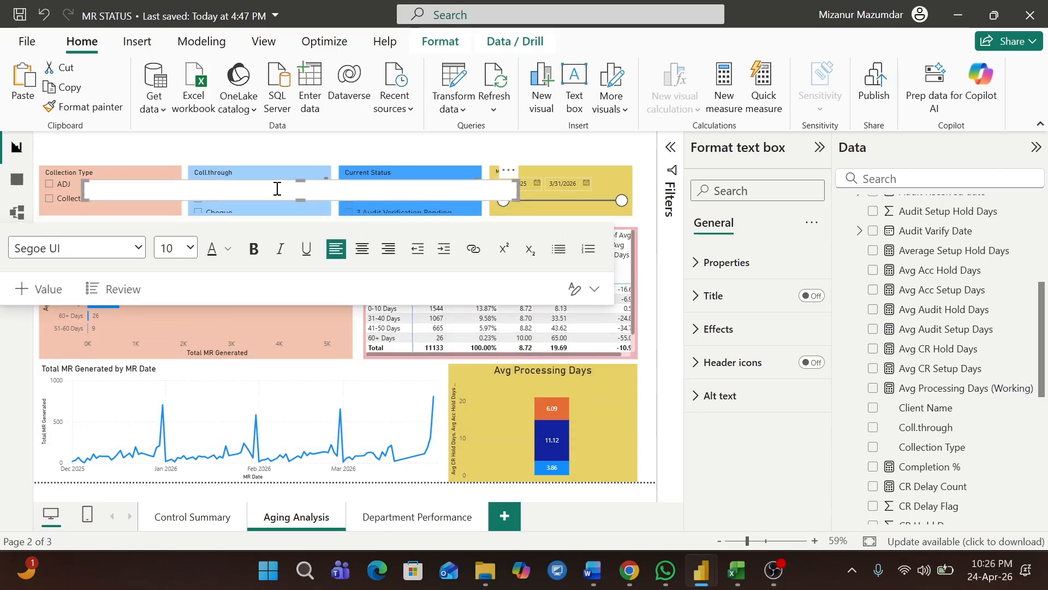
{"action": "type", "text": "Aging"}
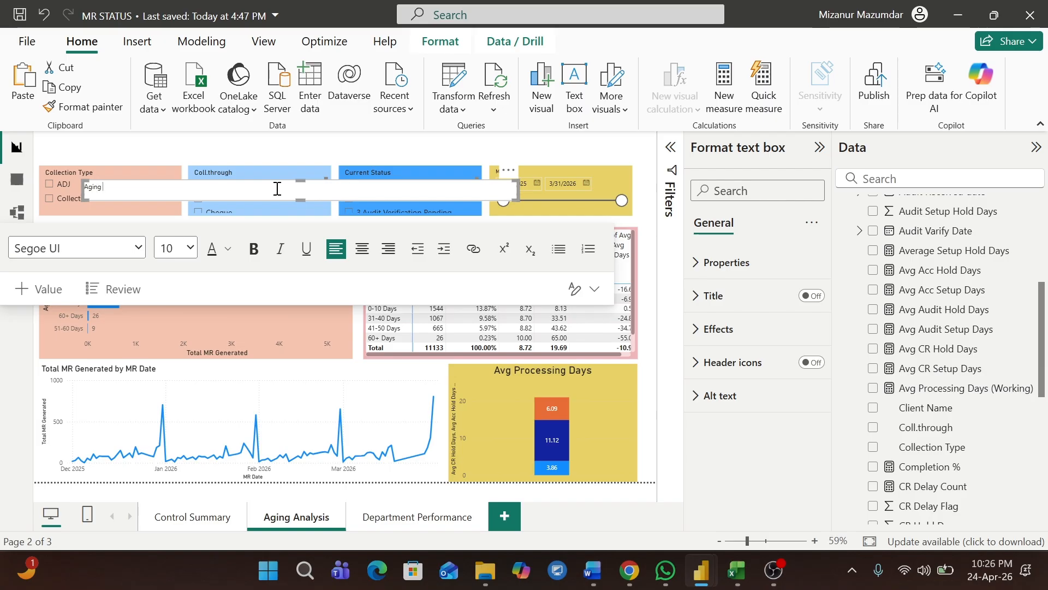
{"action": "type", "text": " Analysis"}
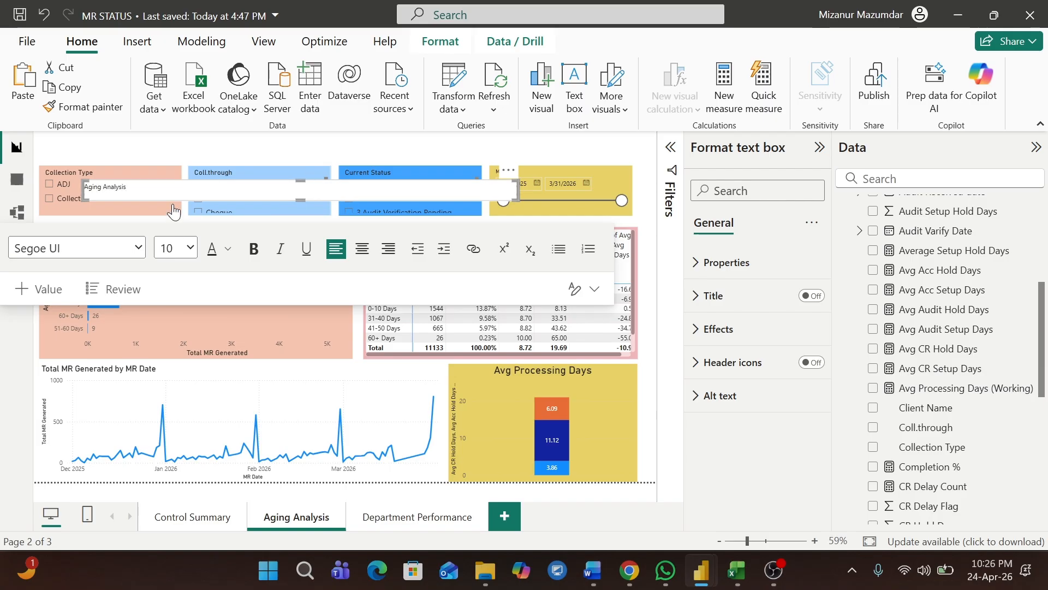
Format the Aging Analysis title as 20 pt, bold and centred, with a light yellow font colour.
{"action": "left_click_drag", "start_coordinate": [126, 187], "coordinate": [83, 187]}
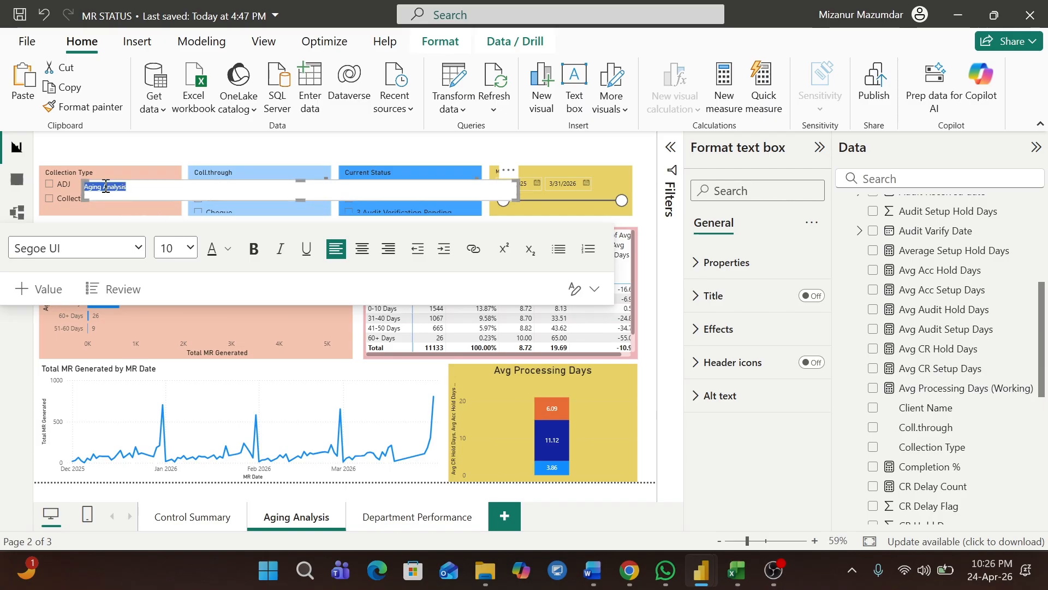
{"action": "left_click", "coordinate": [183, 248]}
{"action": "left_click", "coordinate": [181, 471]}
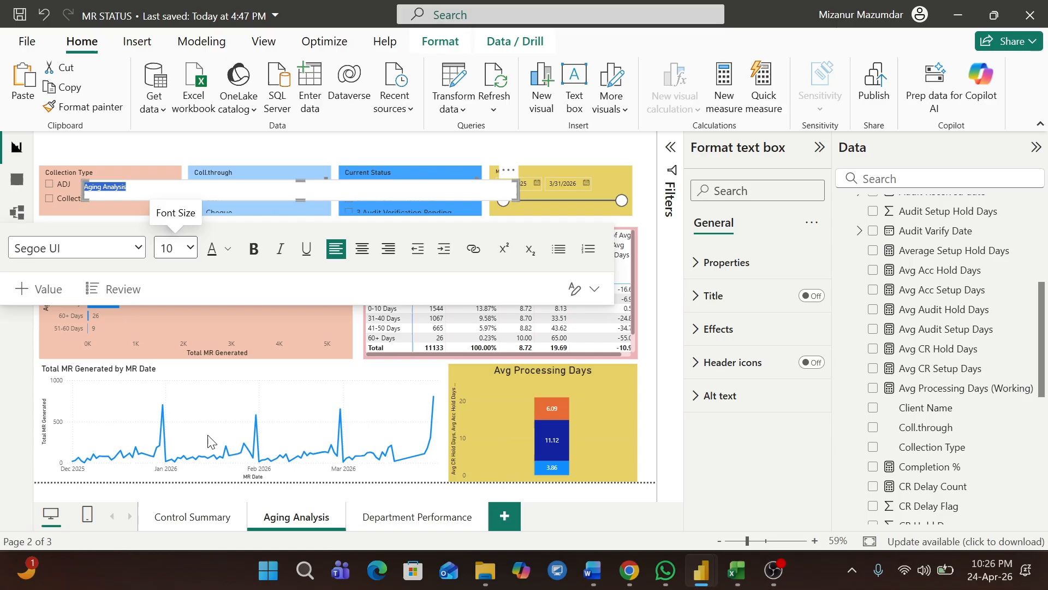
{"action": "left_click", "coordinate": [254, 248]}
{"action": "left_click", "coordinate": [355, 249]}
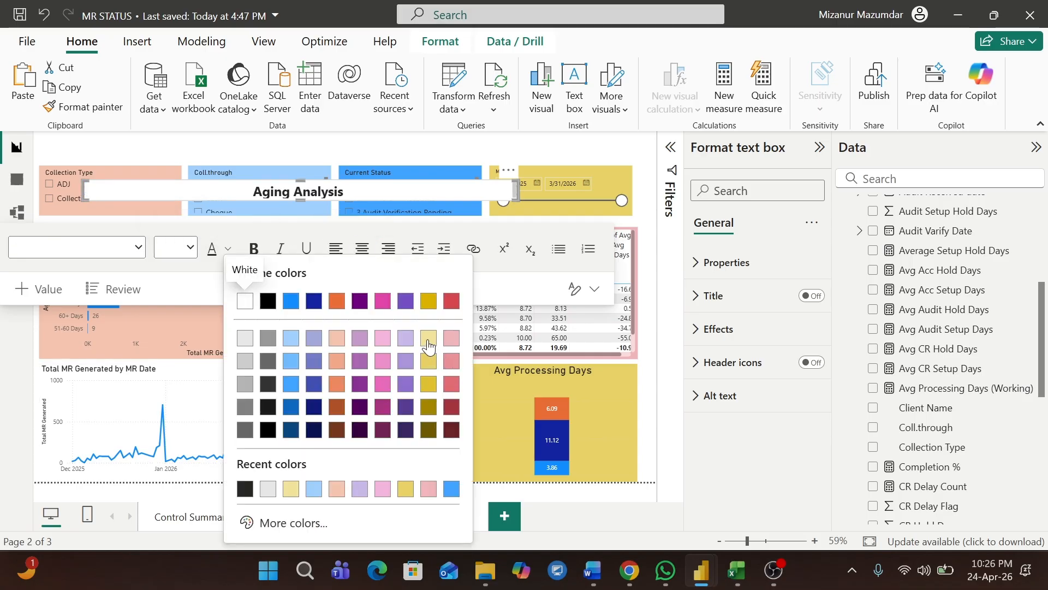
{"action": "left_click", "coordinate": [429, 346]}
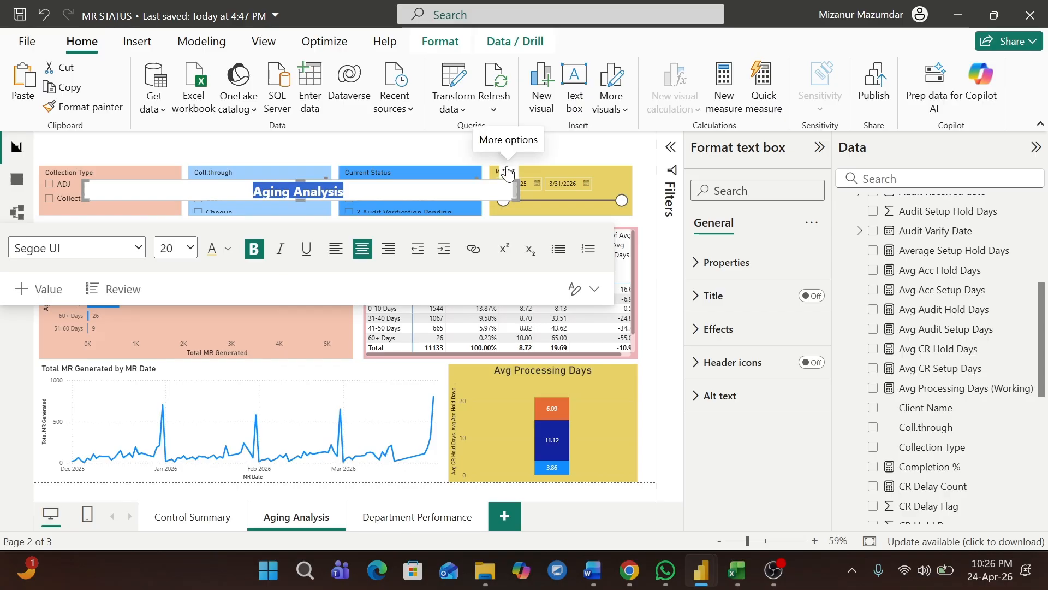
Move the title box above the slicers and give it a light grey background with a shadow.
{"action": "left_click_drag", "start_coordinate": [508, 172], "coordinate": [544, 129]}
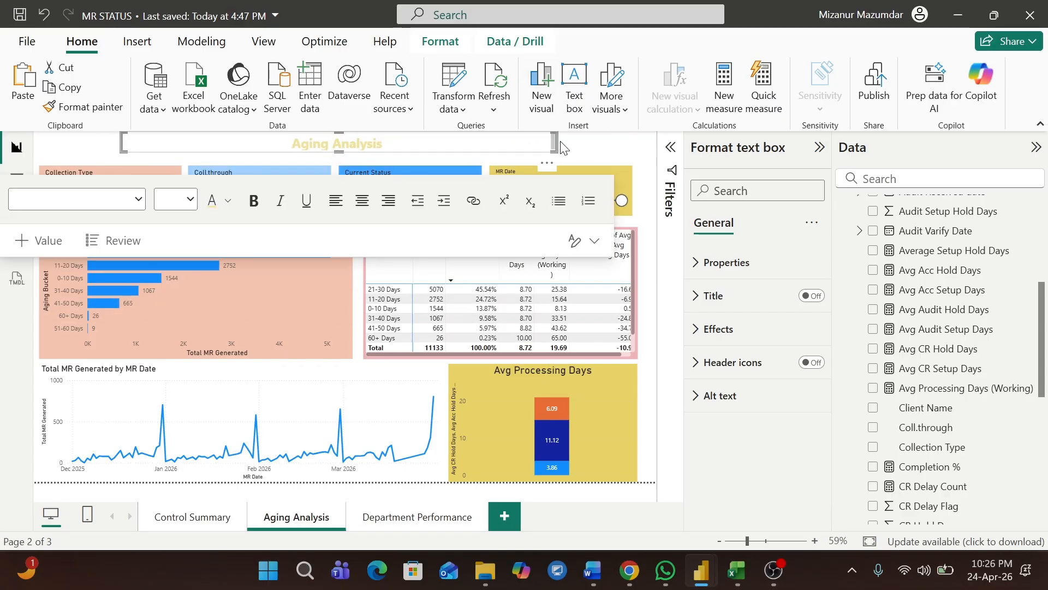
{"action": "left_click", "coordinate": [699, 329]}
{"action": "left_click", "coordinate": [732, 414]}
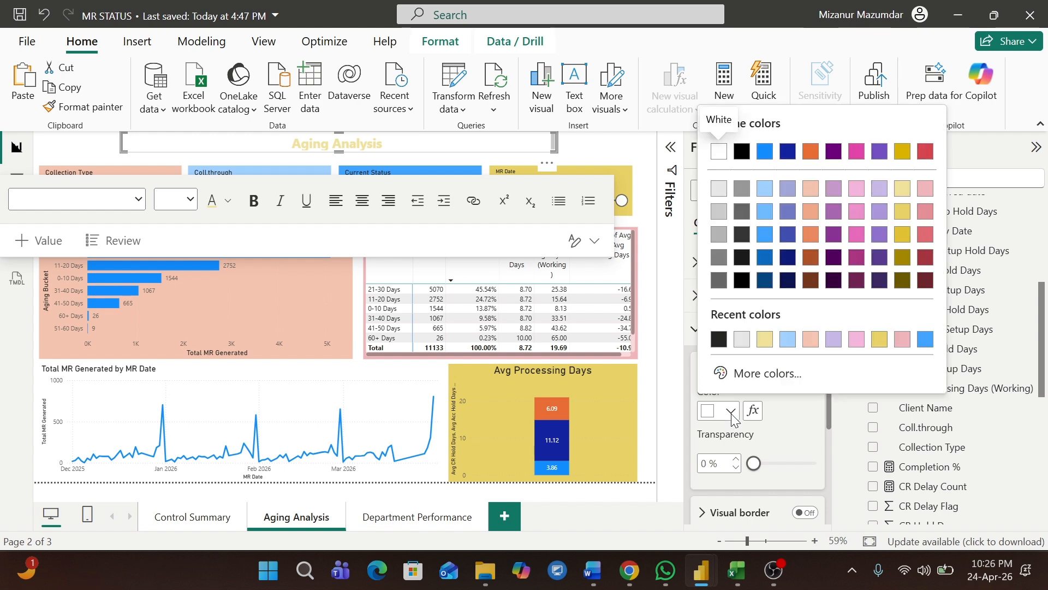
{"action": "left_click", "coordinate": [720, 191]}
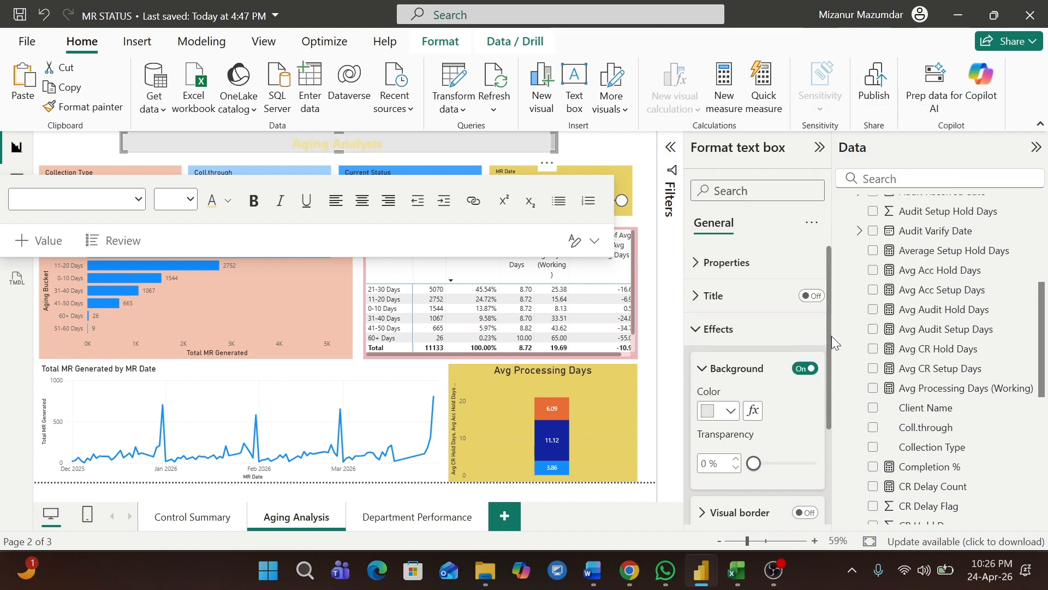
{"action": "left_click_drag", "start_coordinate": [830, 336], "coordinate": [830, 417]}
{"action": "left_click", "coordinate": [807, 408]}
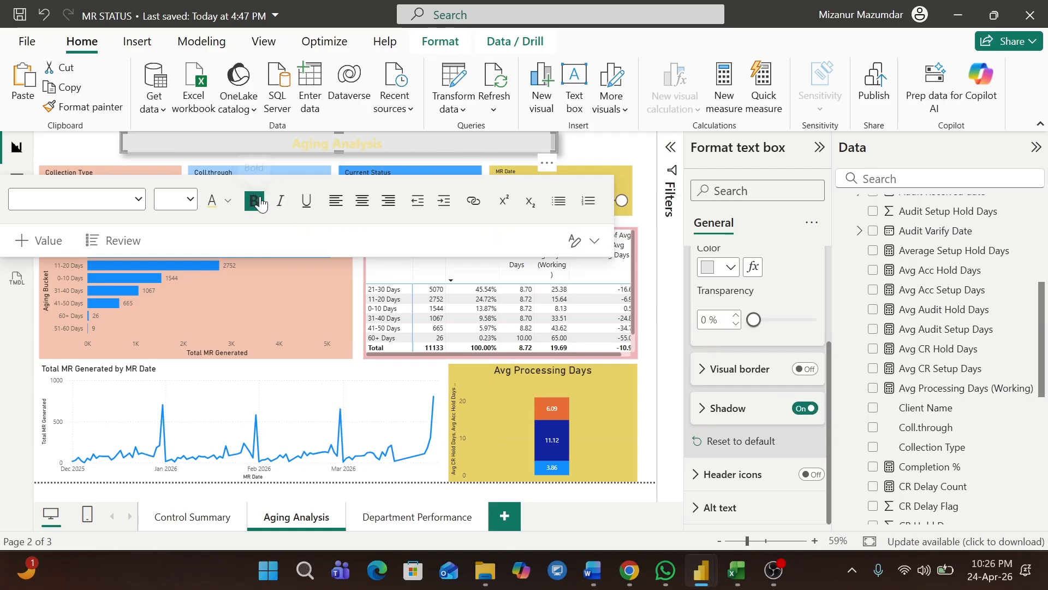
Change the Aging Analysis title text to a darker yellow, without underlining.
{"action": "triple_click", "coordinate": [345, 147]}
{"action": "left_click", "coordinate": [594, 151]}
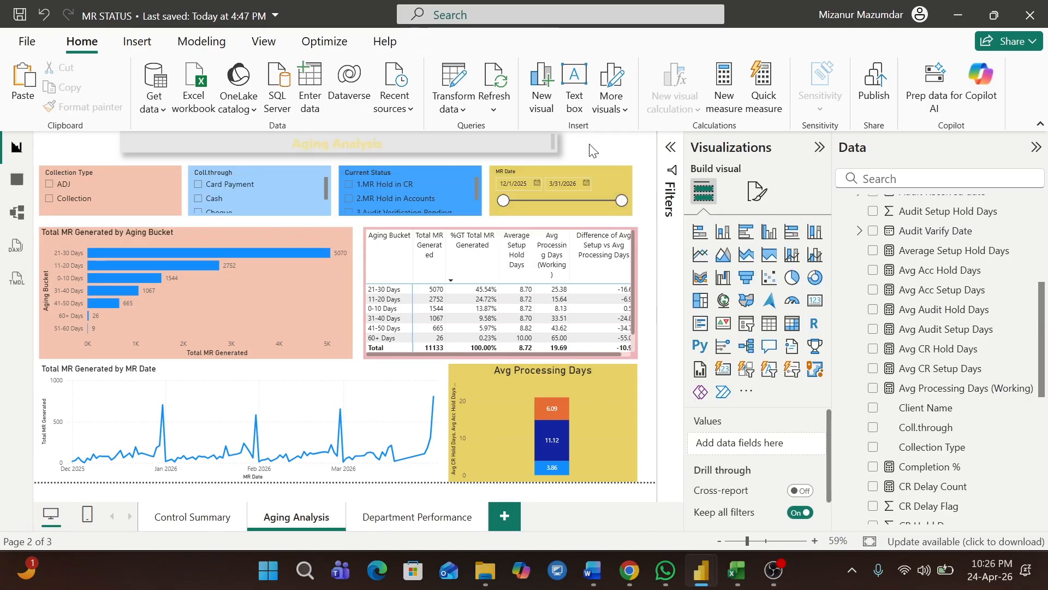
{"action": "left_click", "coordinate": [342, 140]}
{"action": "triple_click", "coordinate": [336, 143]}
{"action": "left_click", "coordinate": [307, 200]}
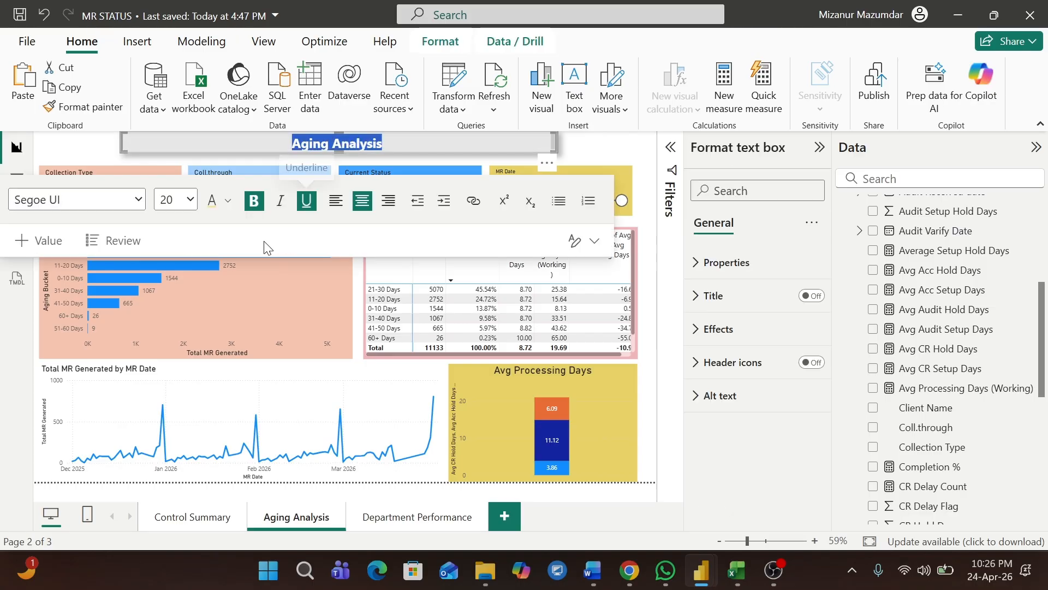
{"action": "left_click", "coordinate": [228, 200]}
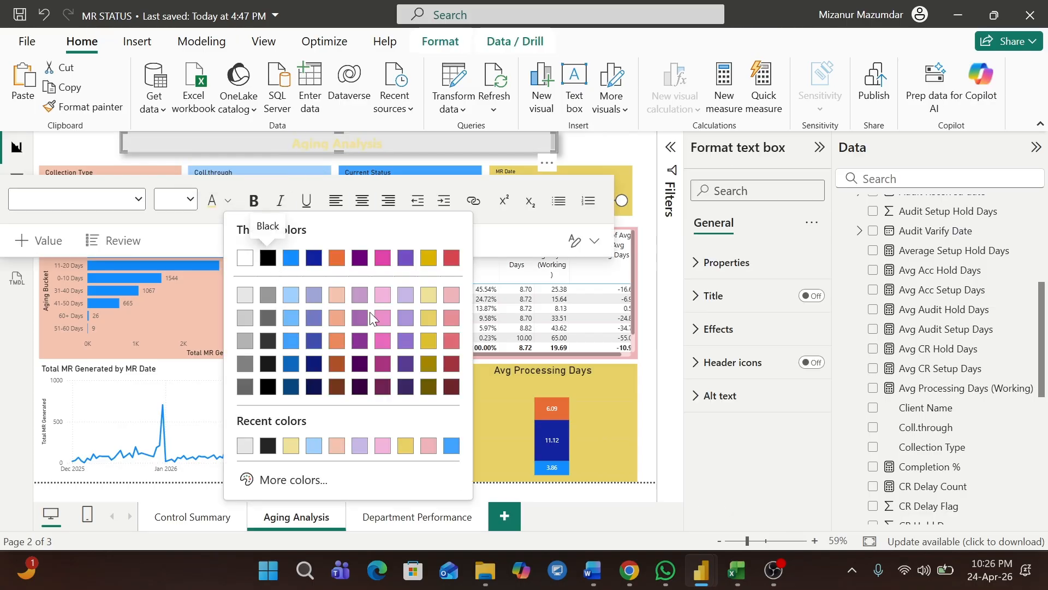
{"action": "left_click", "coordinate": [430, 342]}
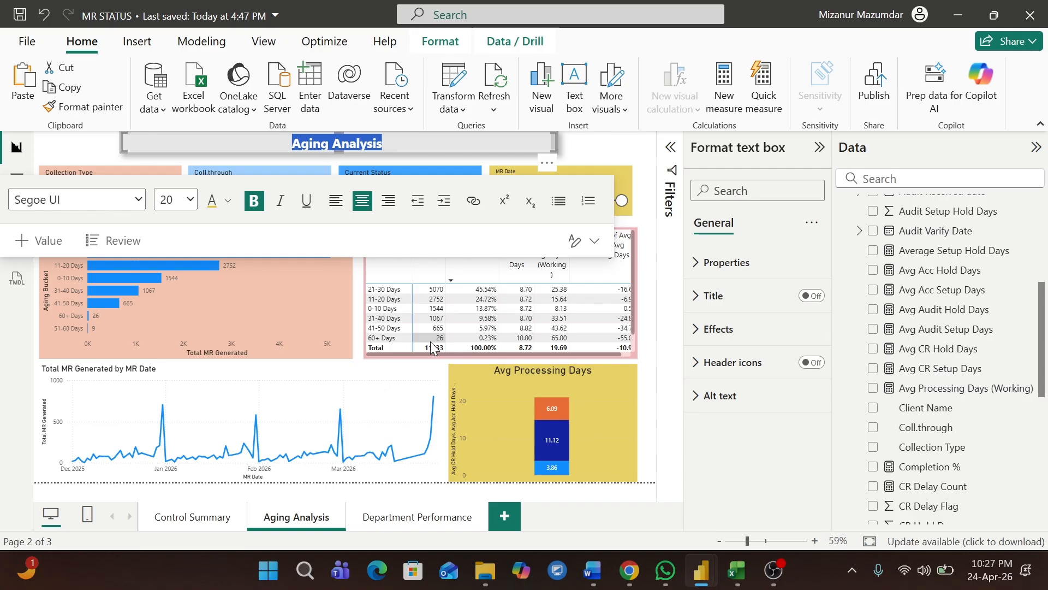
{"action": "left_click", "coordinate": [597, 158]}
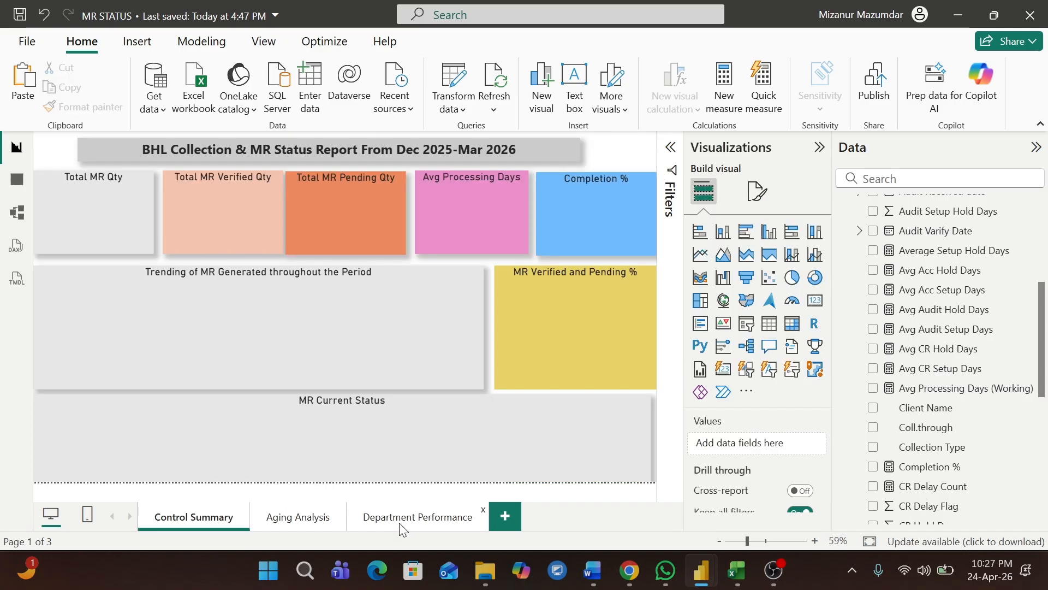
Add a new page after Department Performance and name it MR TRACKING, copying the name from the reference report.
{"action": "left_click", "coordinate": [399, 523]}
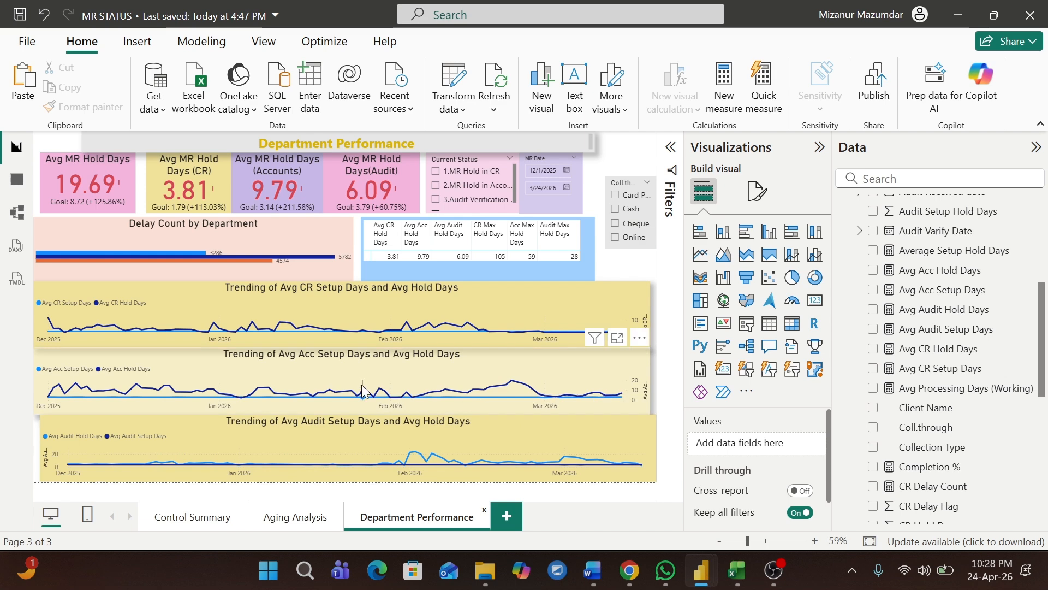
{"action": "left_click", "coordinate": [507, 515]}
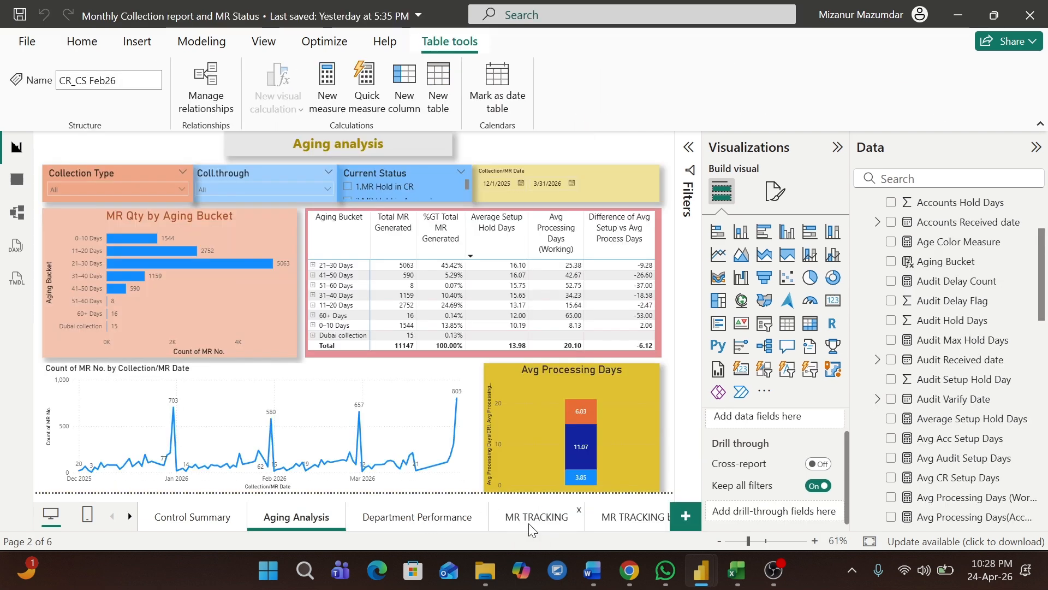
{"action": "double_click", "coordinate": [532, 517]}
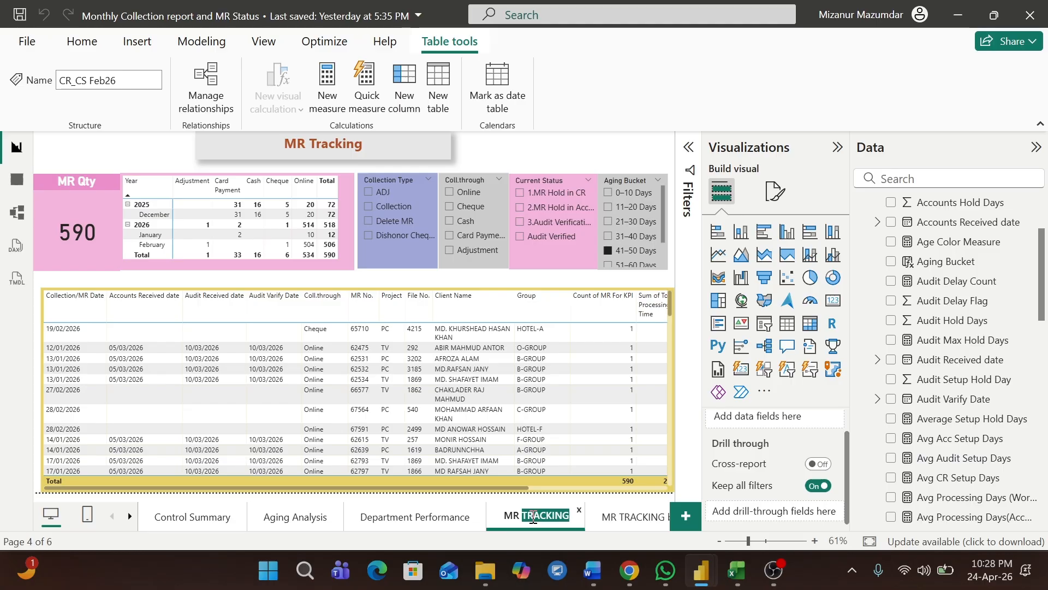
{"action": "triple_click", "coordinate": [516, 511]}
{"action": "key", "text": "ctrl+c"}
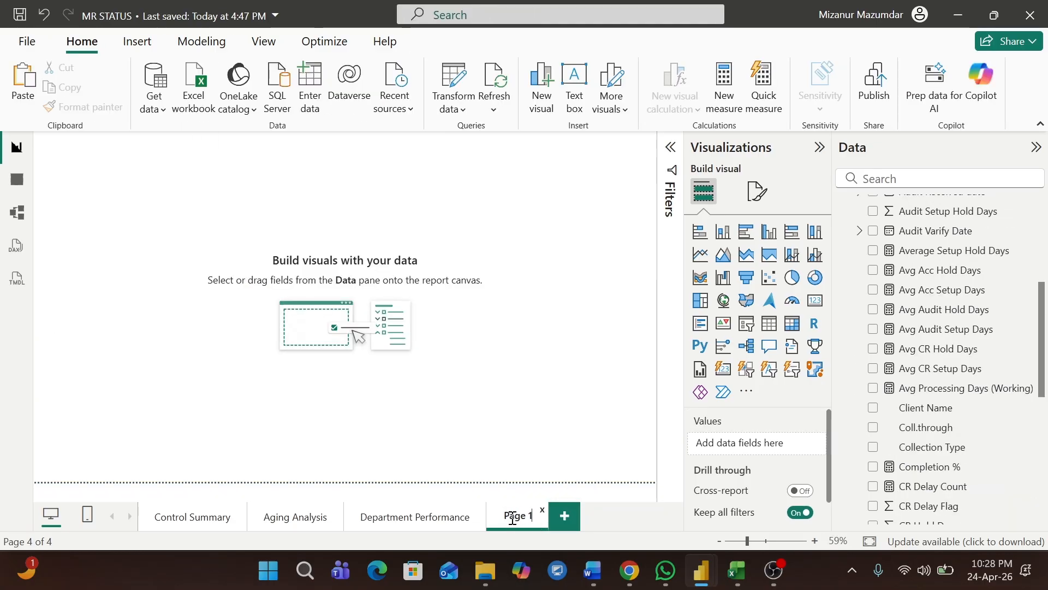
{"action": "double_click", "coordinate": [513, 516]}
{"action": "key", "text": "ctrl+v"}
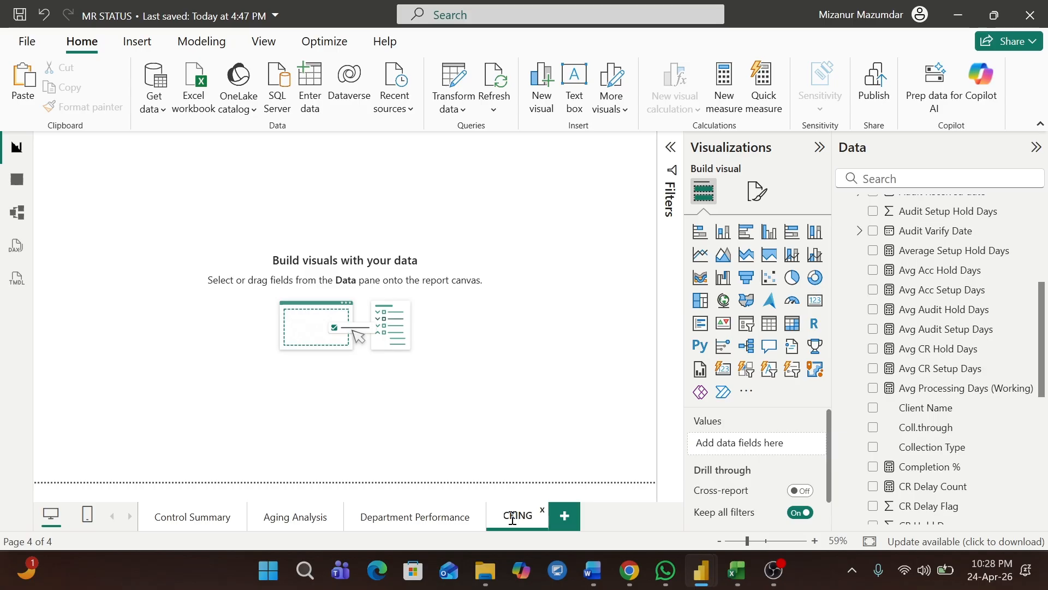
{"action": "key", "text": "Return"}
Check the MR Qty card in the reference report, and place a small empty card visual in the upper-left corner of the new MR TRACKING page.
{"action": "key", "text": "alt+Tab"}
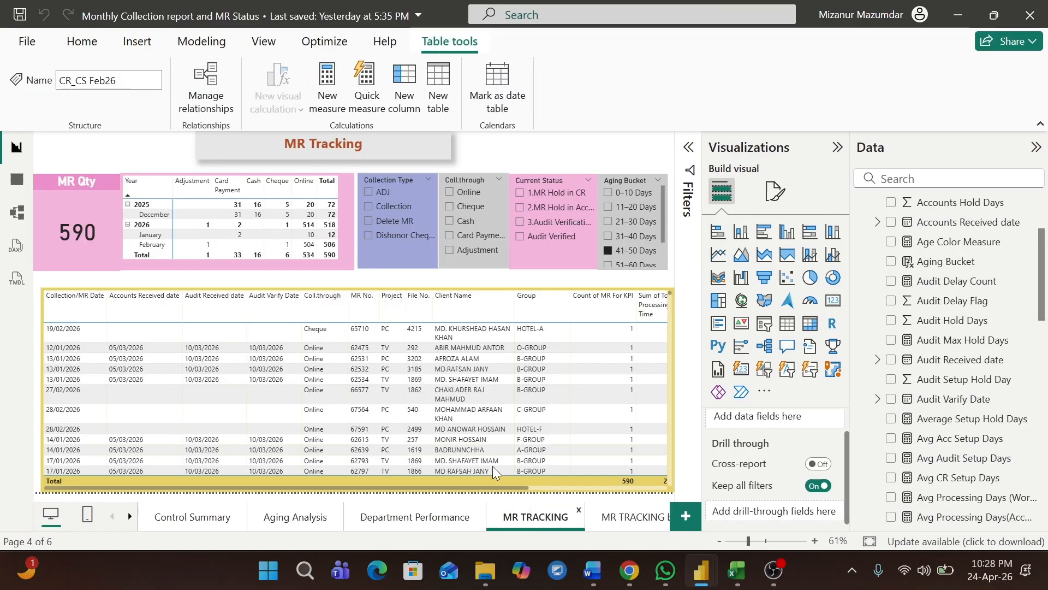
{"action": "left_click", "coordinate": [83, 240]}
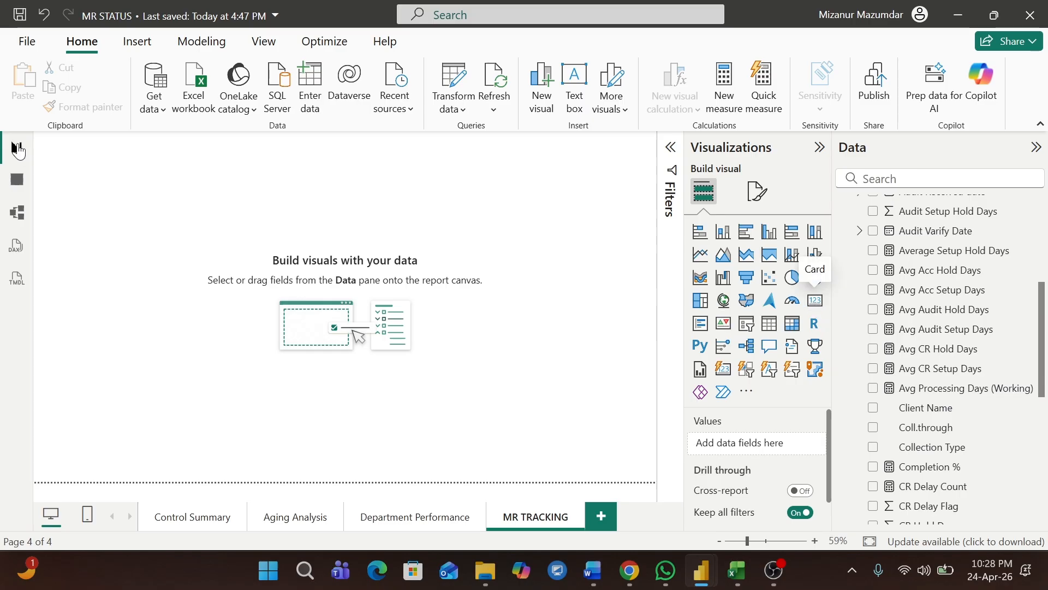
{"action": "left_click_drag", "start_coordinate": [173, 265], "coordinate": [136, 171]}
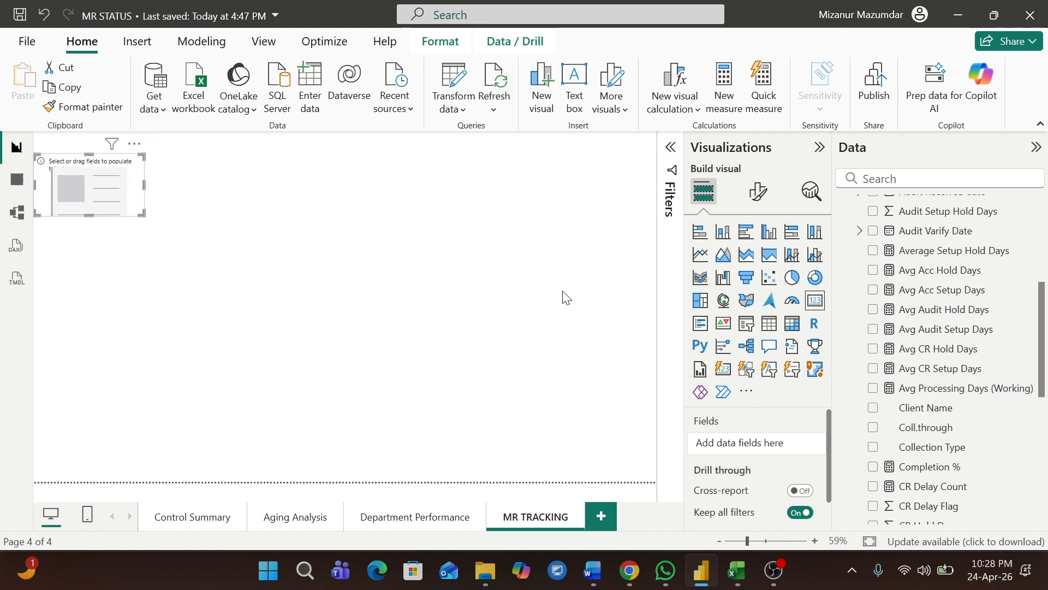
Populate the empty card on the MR TRACKING page with the Total MR Generated measure.
{"action": "left_click_drag", "start_coordinate": [1043, 346], "coordinate": [1043, 477]}
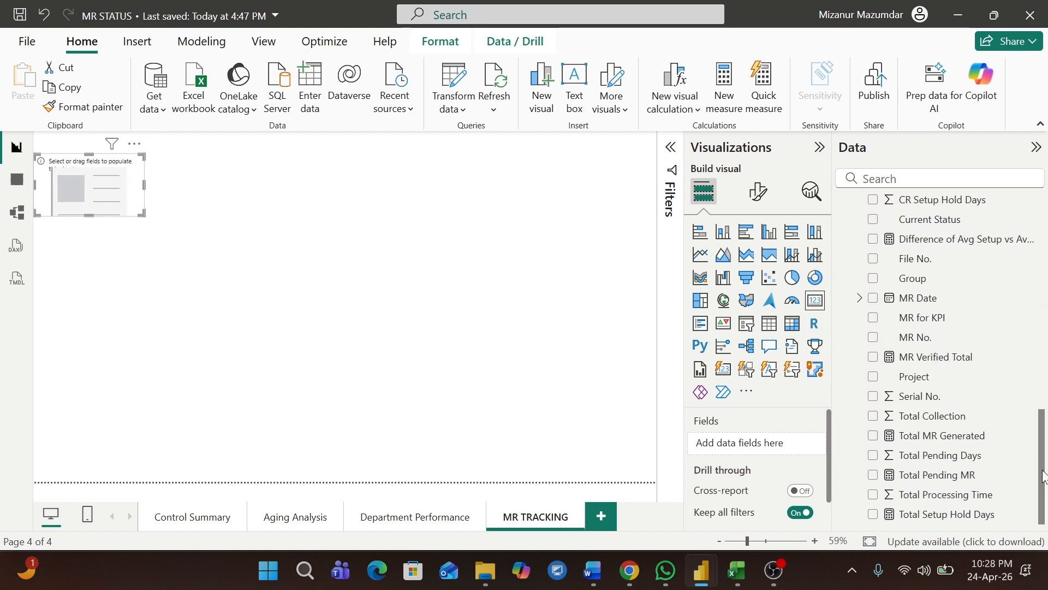
{"action": "left_click", "coordinate": [873, 475]}
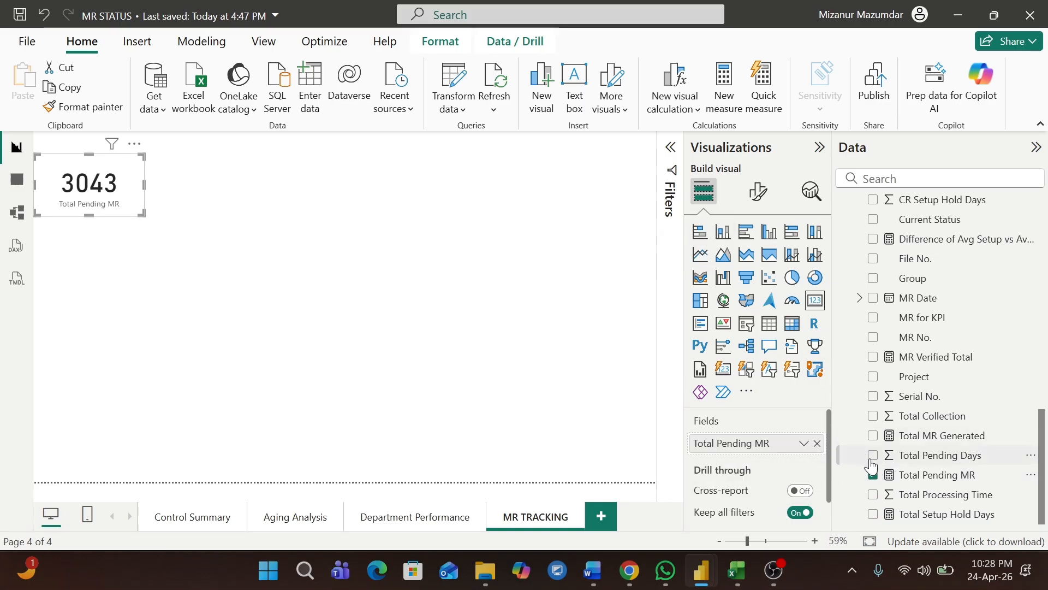
{"action": "left_click", "coordinate": [873, 475]}
{"action": "left_click", "coordinate": [873, 436]}
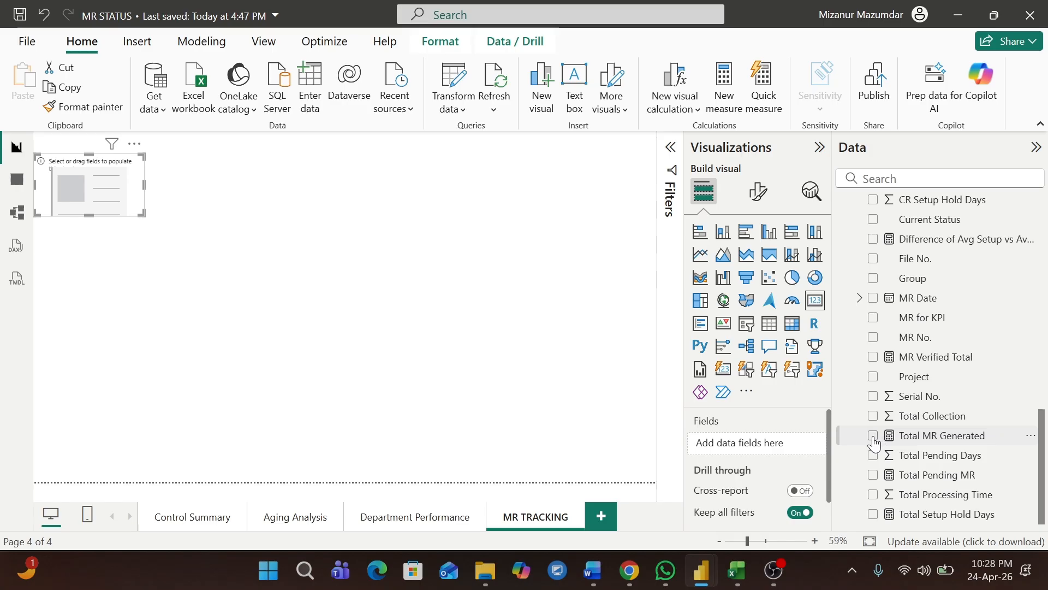
Turn on the card's title and set its text to MR Qty.
{"action": "left_click", "coordinate": [759, 191]}
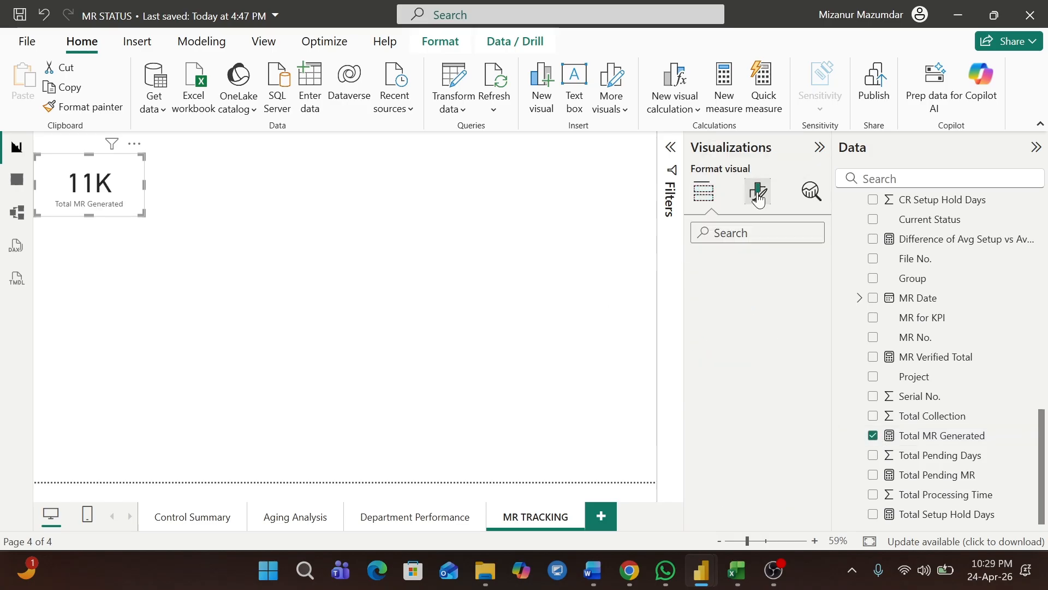
{"action": "left_click", "coordinate": [756, 266]}
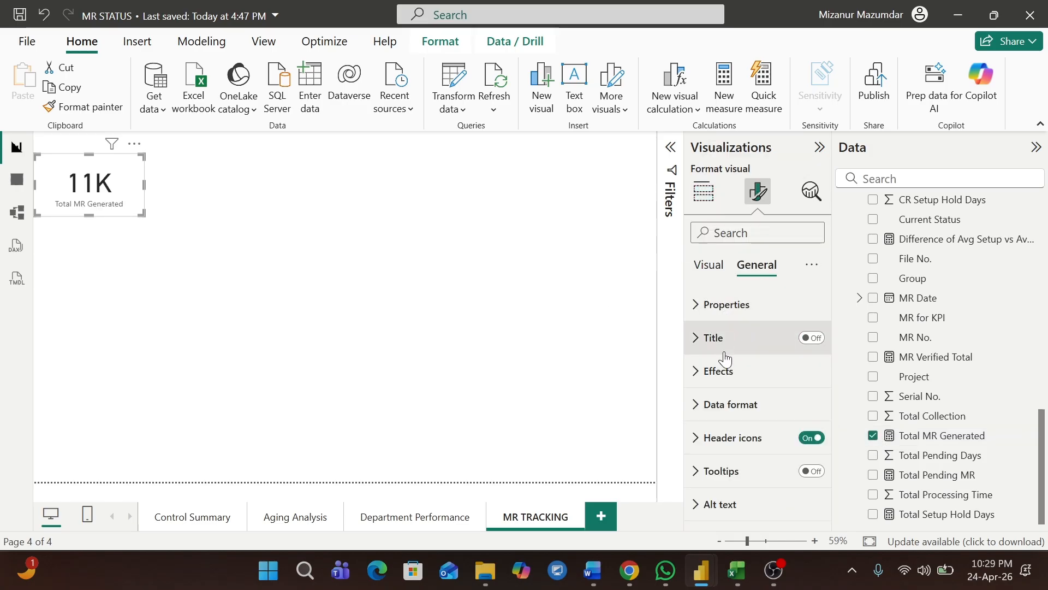
{"action": "left_click", "coordinate": [808, 338]}
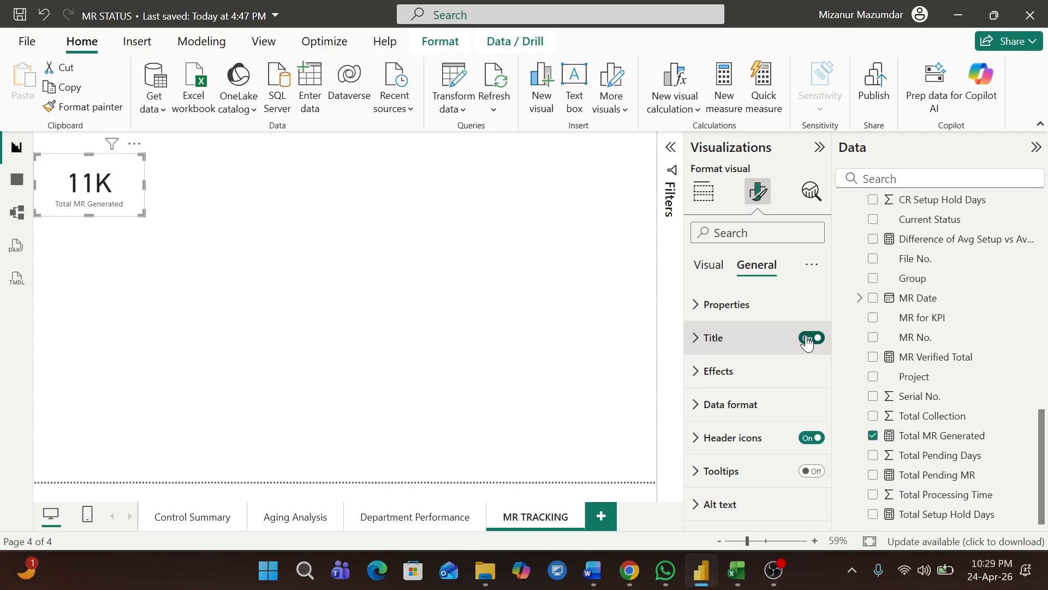
{"action": "left_click", "coordinate": [700, 338]}
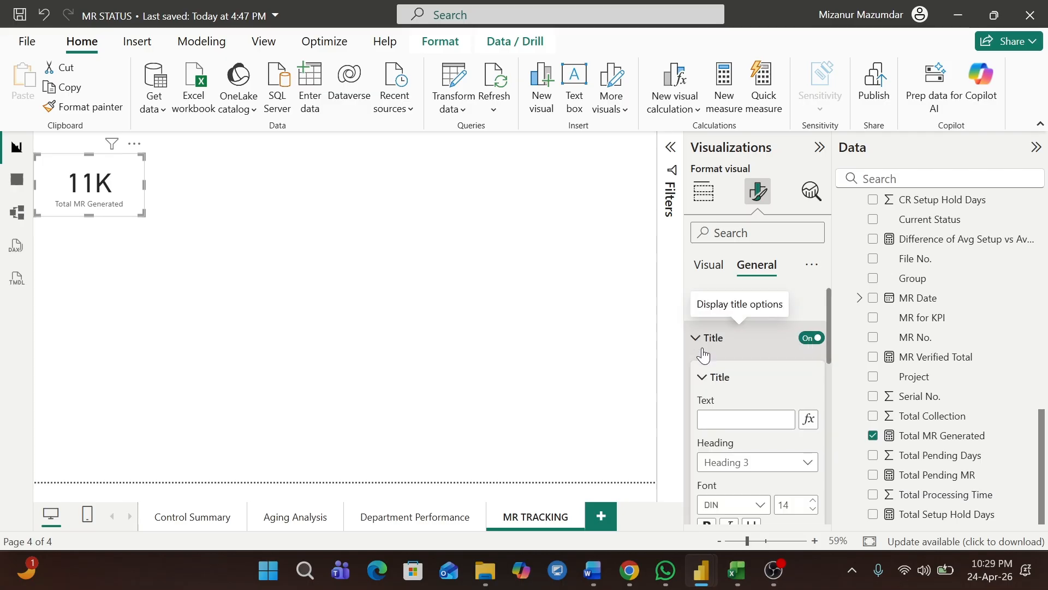
{"action": "left_click", "coordinate": [734, 419]}
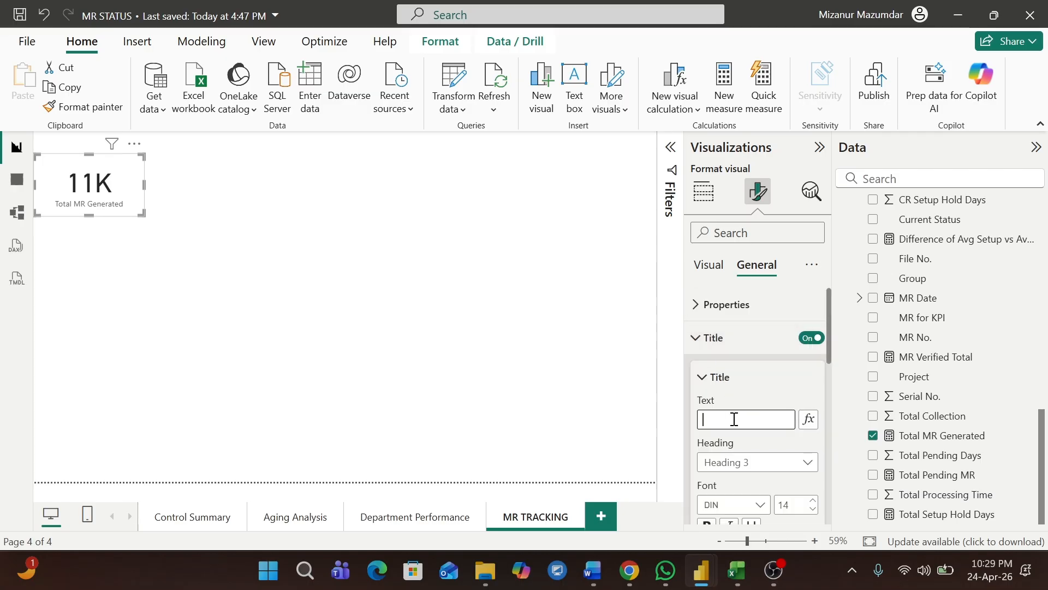
{"action": "type", "text": "Mr"}
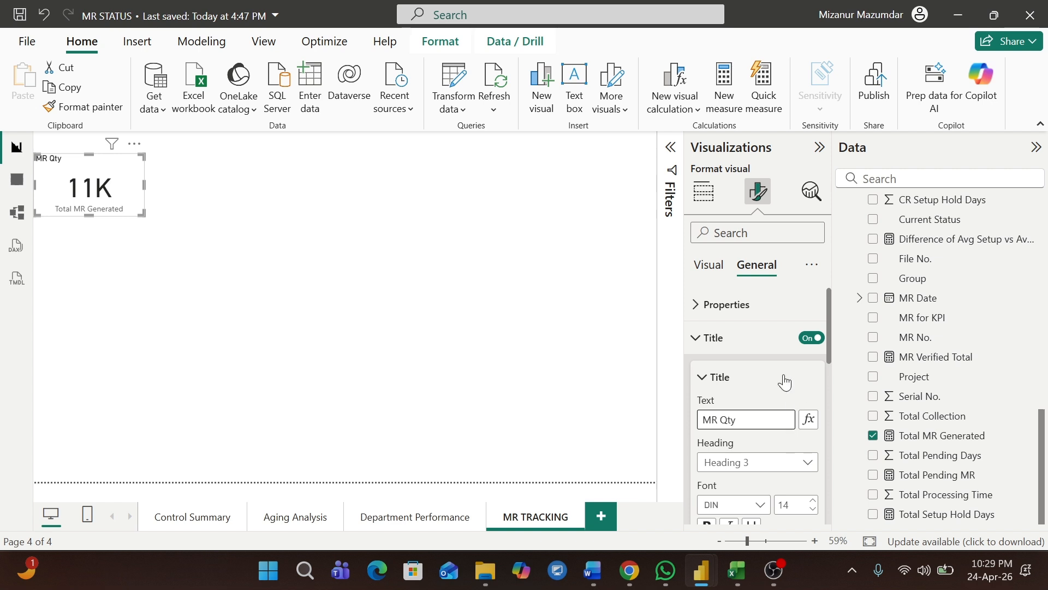
Set the MR Qty title's font size to 18, colour its text white and centre it horizontally.
{"action": "left_click", "coordinate": [813, 499]}
{"action": "left_click", "coordinate": [813, 499]}
{"action": "left_click", "coordinate": [813, 499]}
{"action": "left_click", "coordinate": [813, 500]}
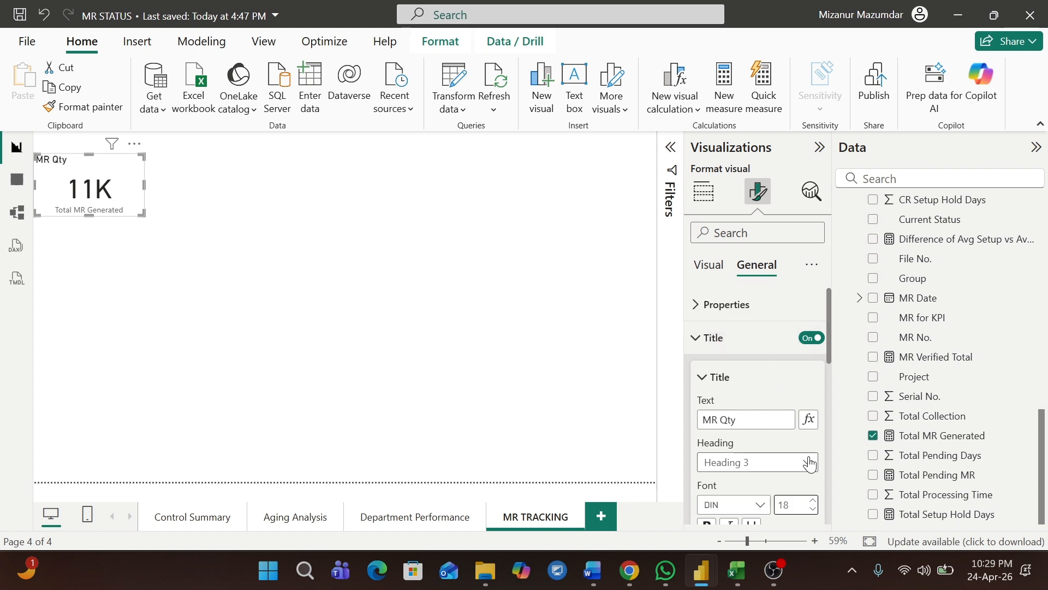
{"action": "left_click_drag", "start_coordinate": [828, 349], "coordinate": [834, 389]}
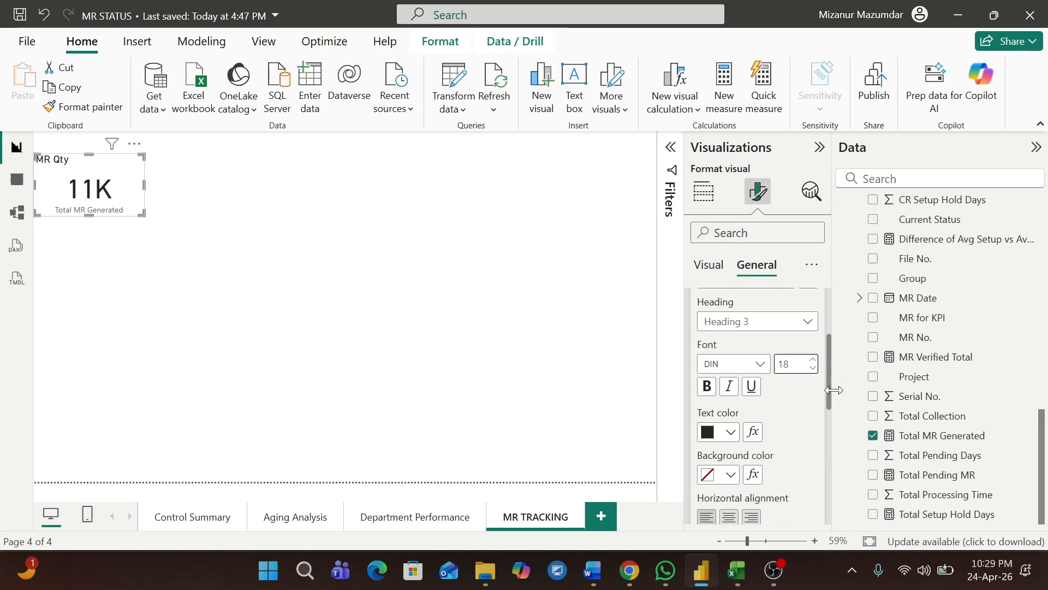
{"action": "left_click", "coordinate": [731, 433]}
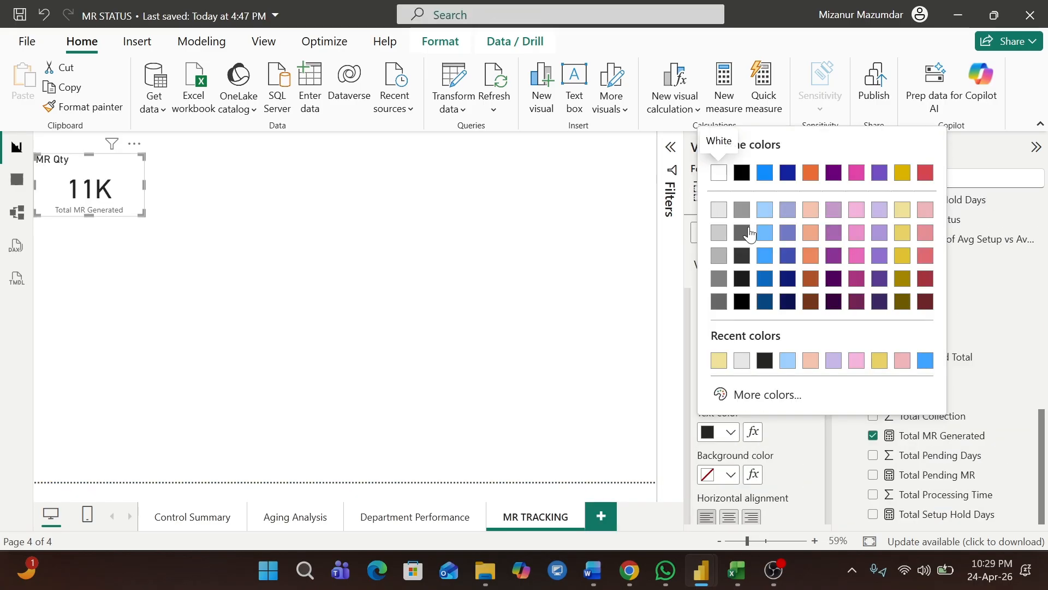
{"action": "left_click", "coordinate": [719, 174]}
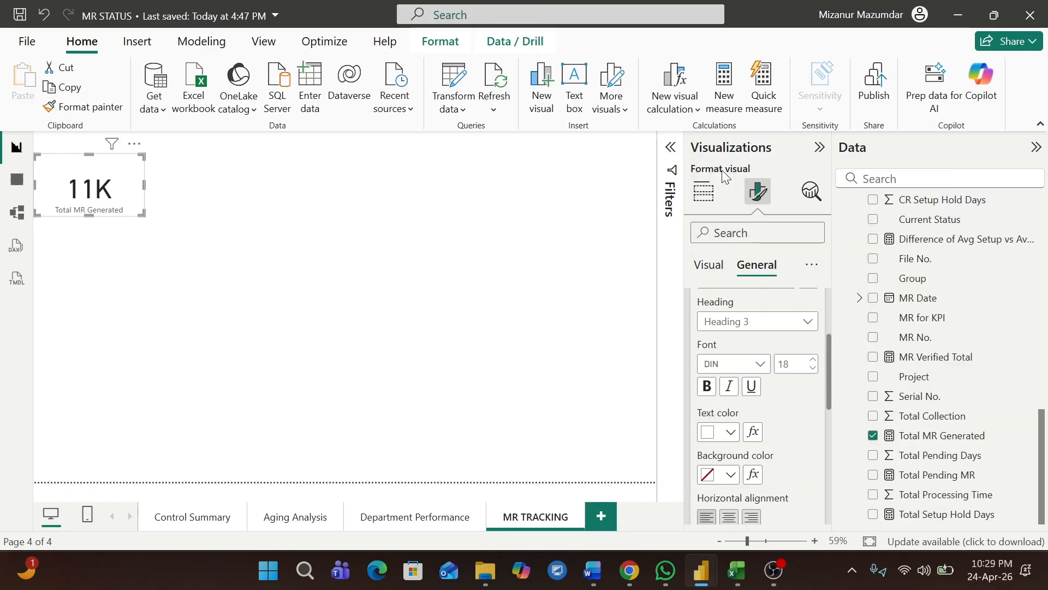
{"action": "left_click", "coordinate": [729, 516]}
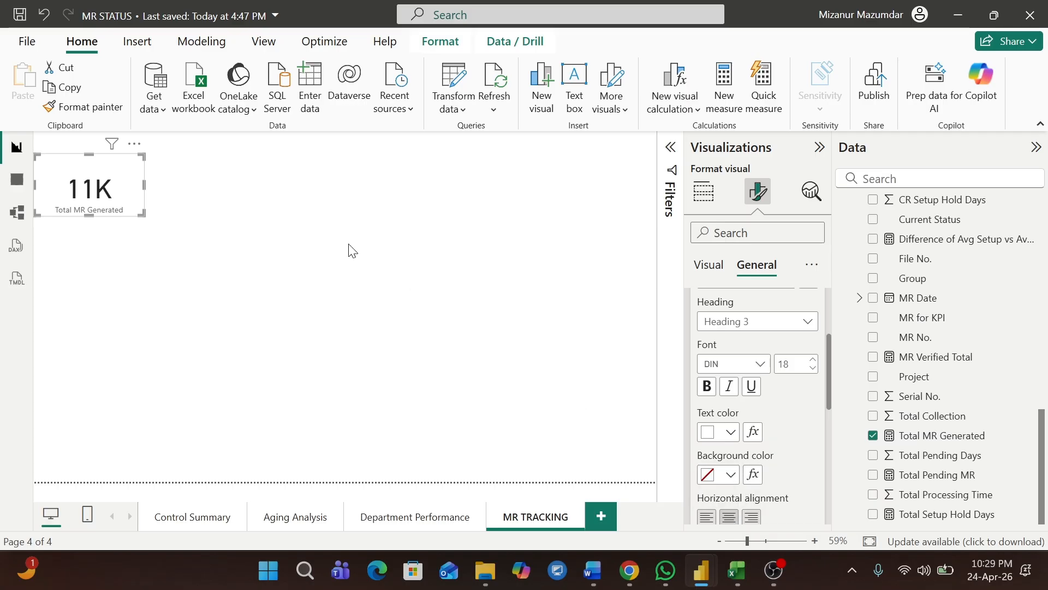
Give the MR Qty card a light pink background and a shadow.
{"action": "left_click_drag", "start_coordinate": [831, 368], "coordinate": [828, 317]}
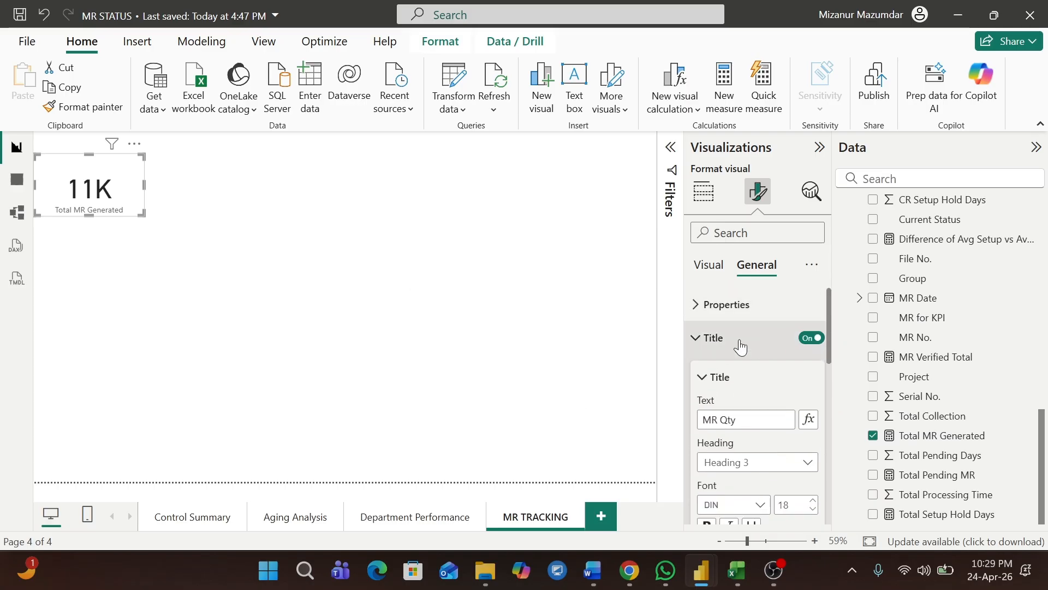
{"action": "left_click", "coordinate": [695, 342]}
{"action": "left_click", "coordinate": [696, 376]}
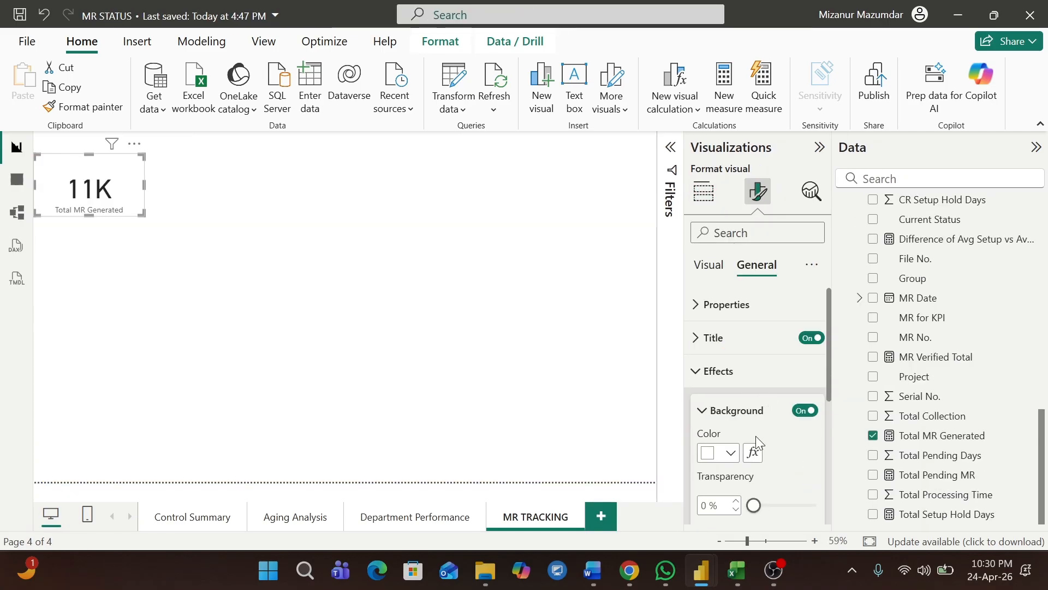
{"action": "left_click", "coordinate": [726, 452]}
{"action": "left_click", "coordinate": [859, 232]}
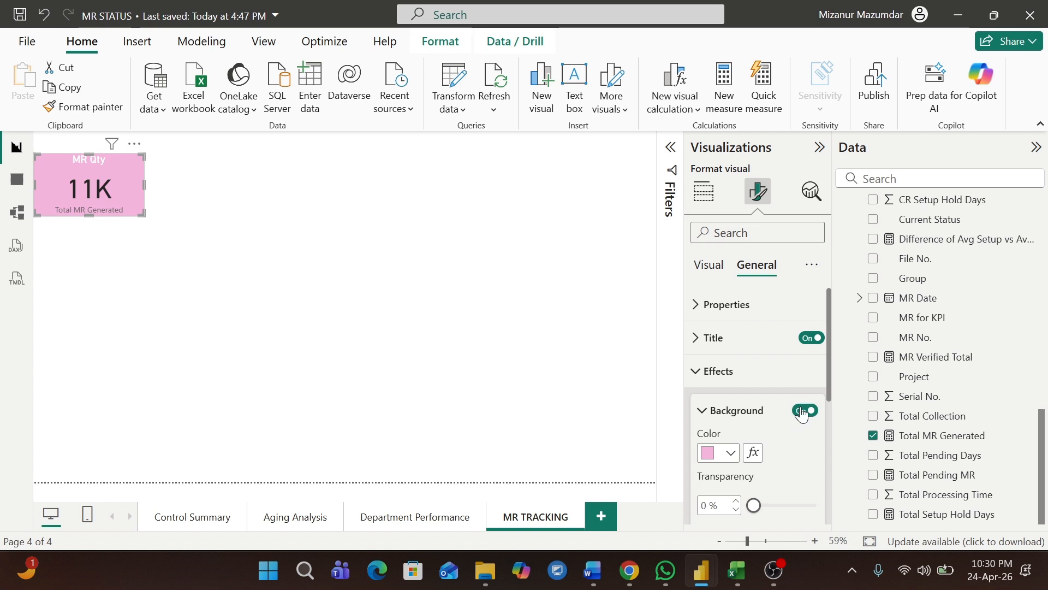
{"action": "left_click_drag", "start_coordinate": [830, 377], "coordinate": [832, 430]}
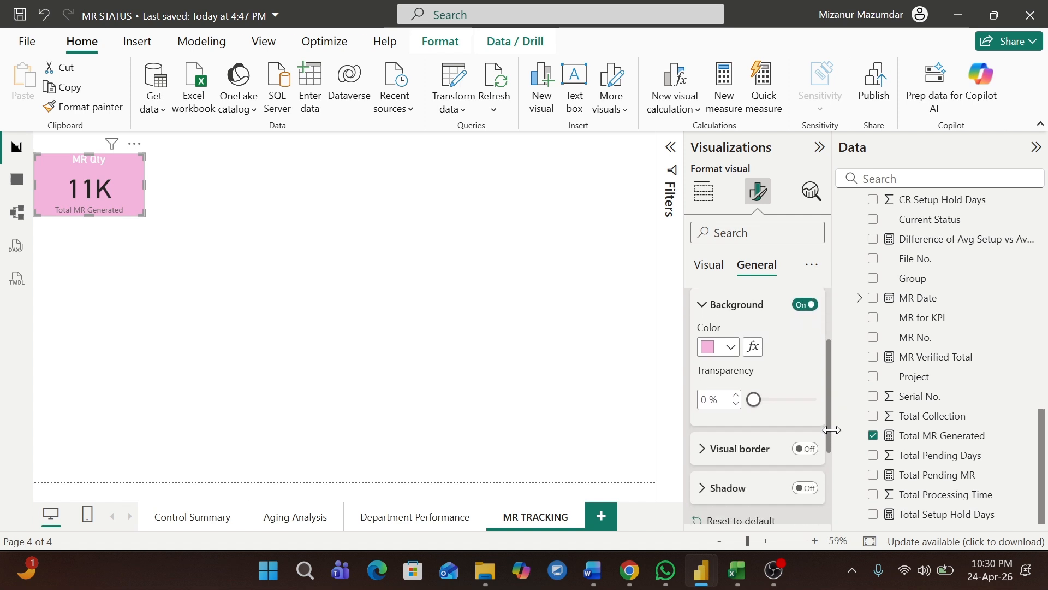
{"action": "left_click", "coordinate": [804, 489]}
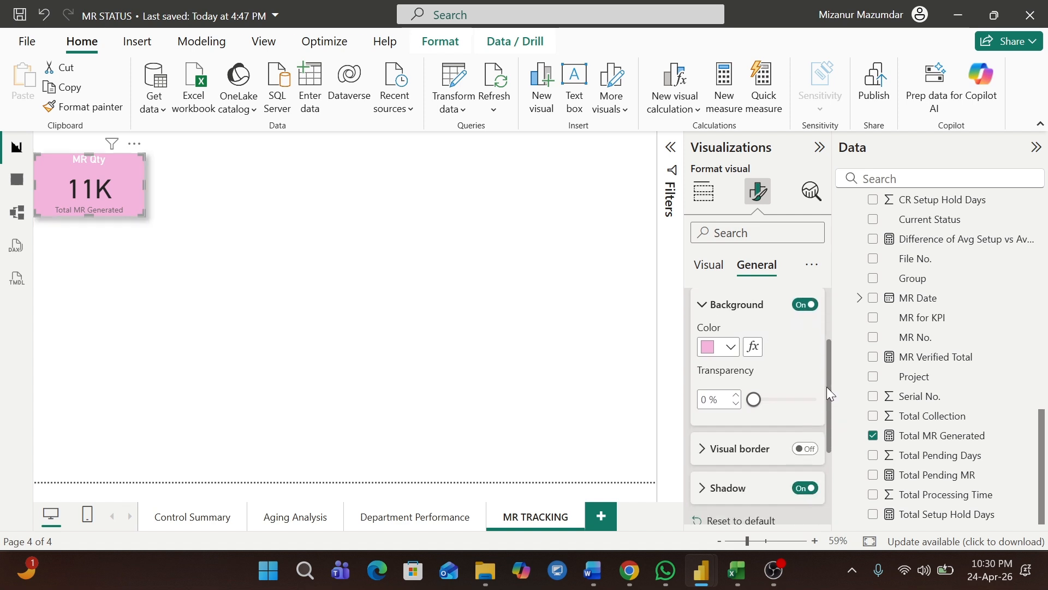
Make the MR Qty card's title bold and give it a medium pink background, darker than the card's fill.
{"action": "left_click_drag", "start_coordinate": [830, 394], "coordinate": [831, 366]}
{"action": "left_click", "coordinate": [698, 339]}
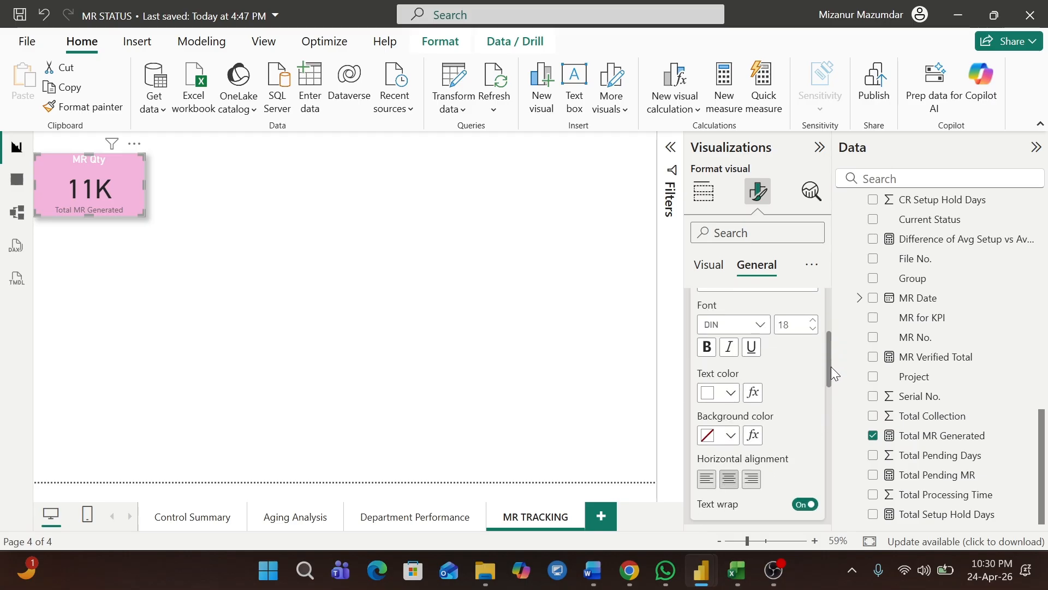
{"action": "left_click", "coordinate": [708, 349]}
{"action": "scroll", "coordinate": [830, 356], "scroll_direction": "down", "scroll_amount": 1}
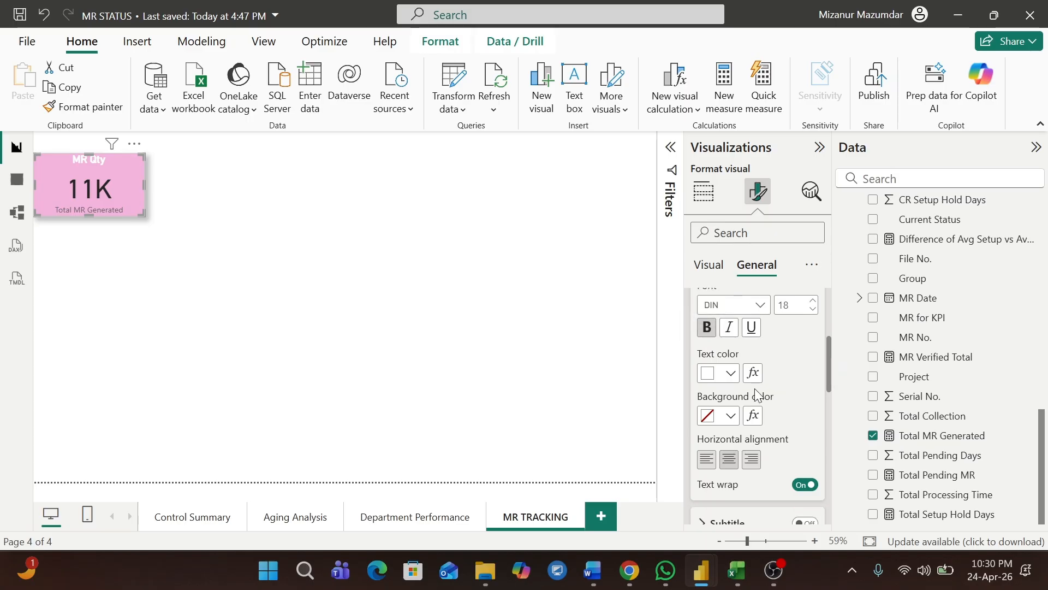
{"action": "left_click", "coordinate": [731, 419]}
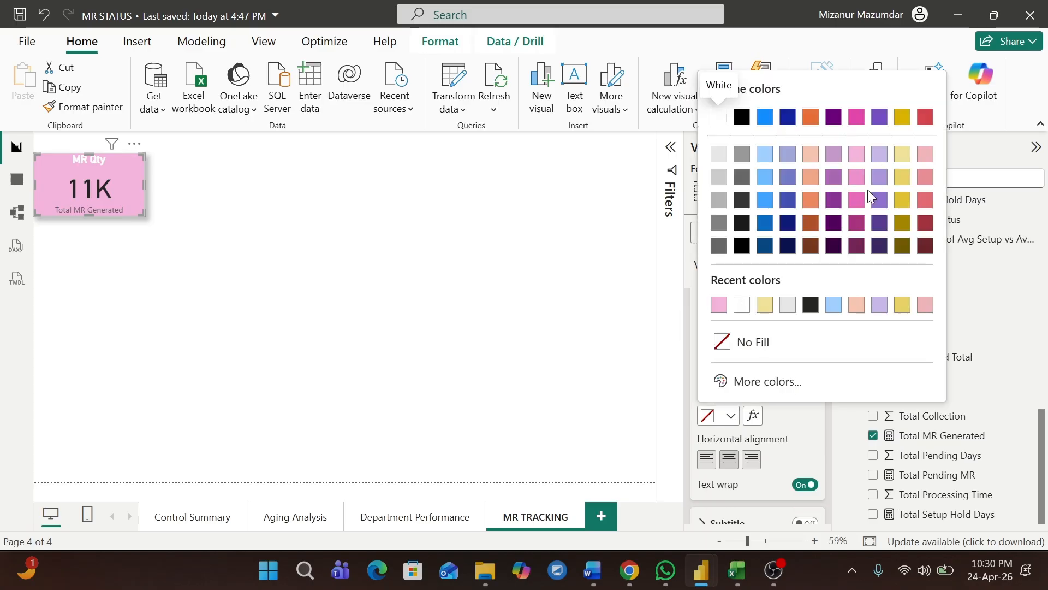
{"action": "left_click", "coordinate": [857, 223]}
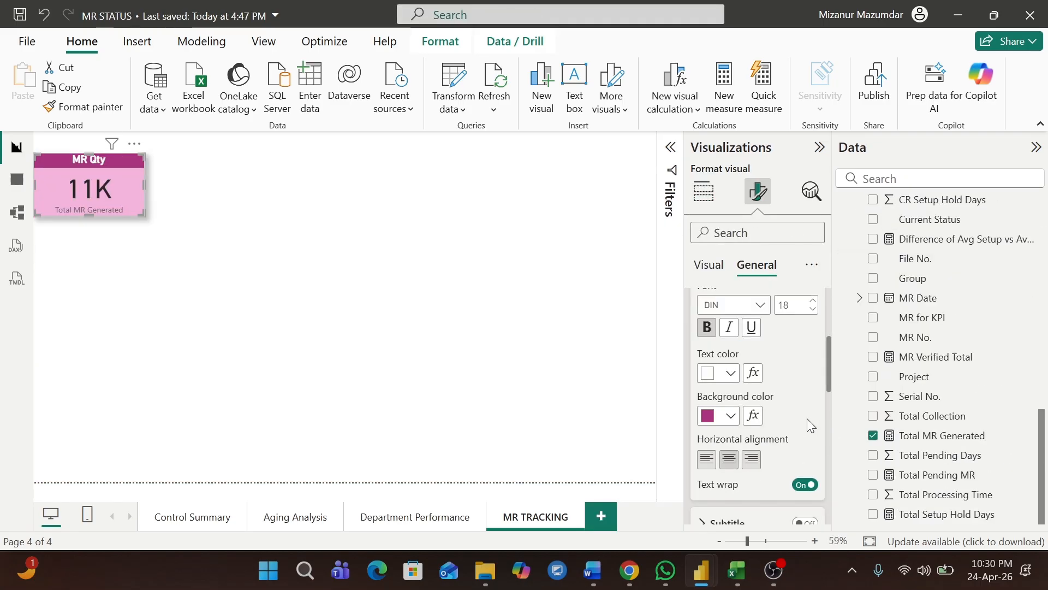
{"action": "left_click", "coordinate": [731, 416]}
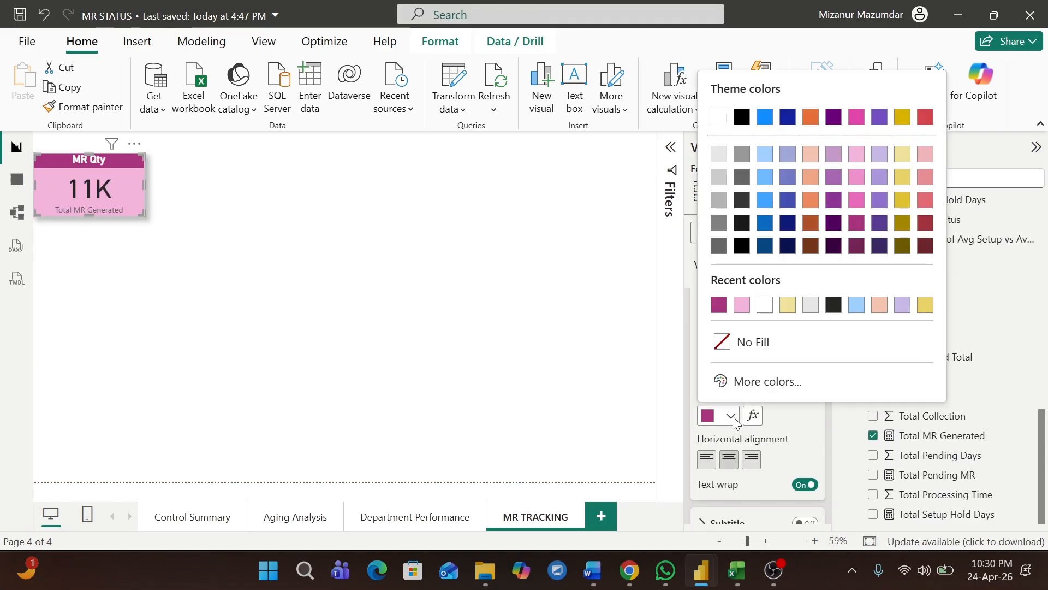
{"action": "left_click", "coordinate": [857, 199]}
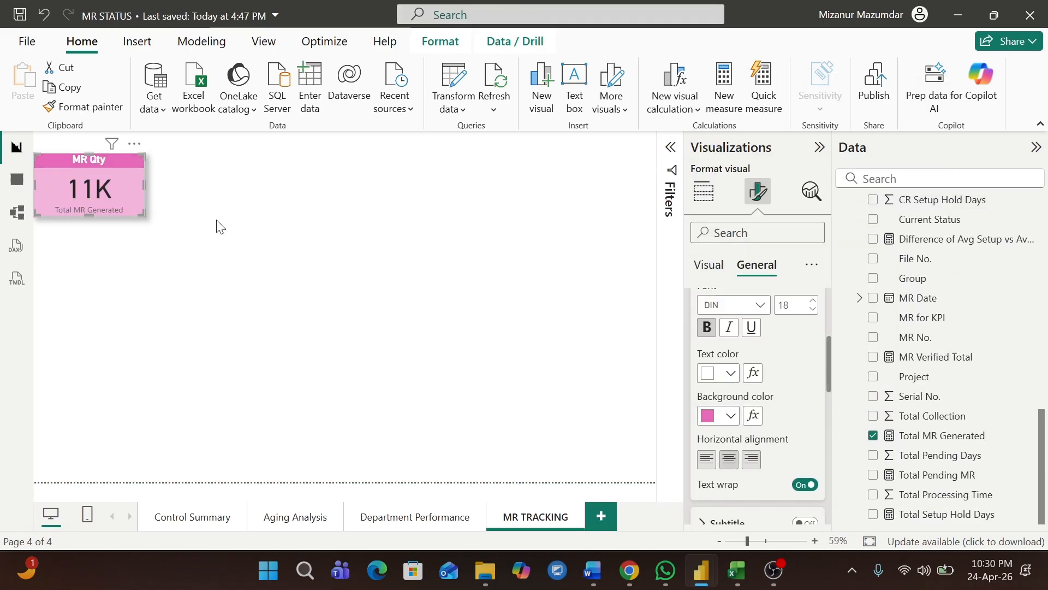
Add an empty matrix visual beside the MR Qty card and widen it to more than twice the card's width.
{"action": "left_click", "coordinate": [203, 195]}
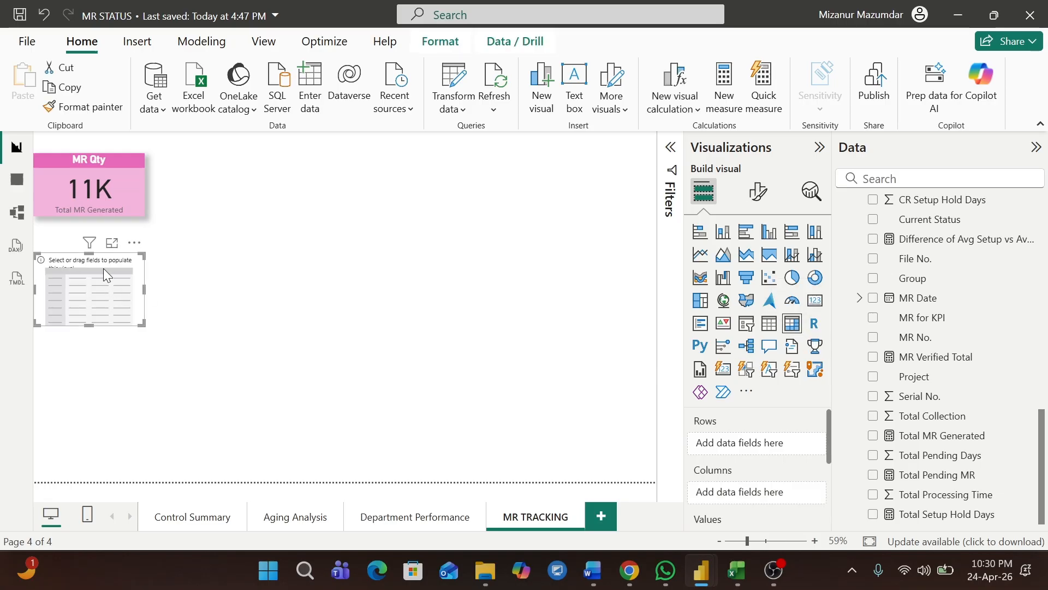
{"action": "left_click_drag", "start_coordinate": [103, 268], "coordinate": [217, 167]}
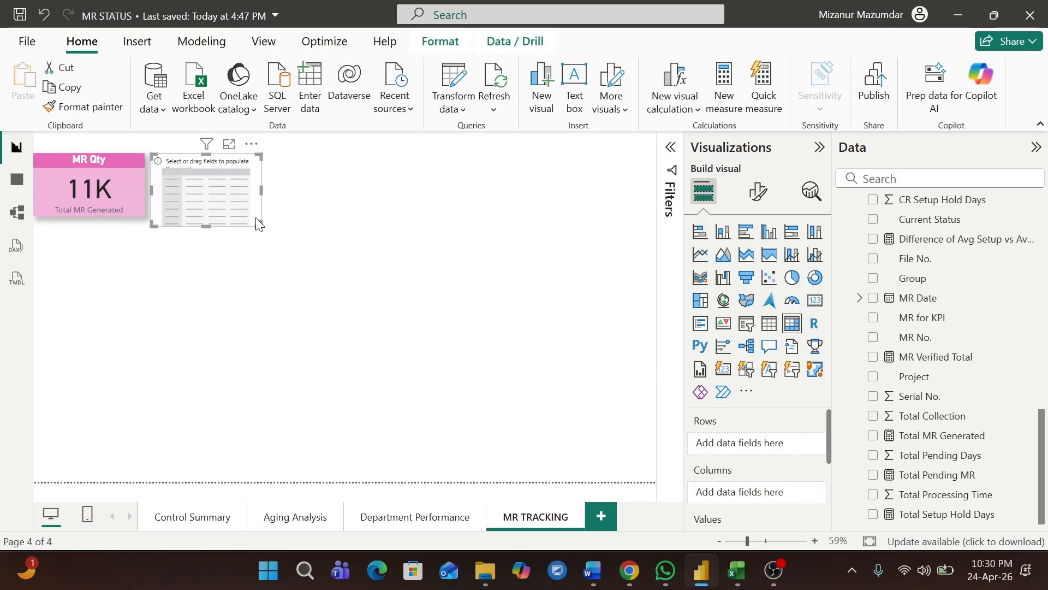
{"action": "left_click_drag", "start_coordinate": [262, 224], "coordinate": [424, 236]}
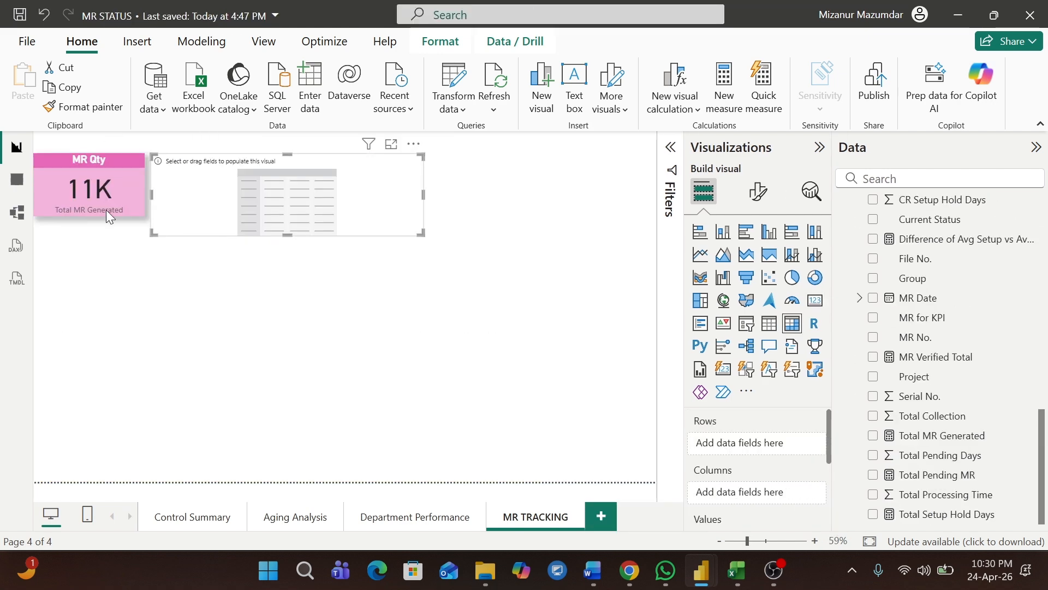
Make the MR Qty card slightly taller and show its callout value as the full number without abbreviated display units.
{"action": "left_click", "coordinate": [104, 208]}
{"action": "left_click_drag", "start_coordinate": [93, 215], "coordinate": [89, 224]}
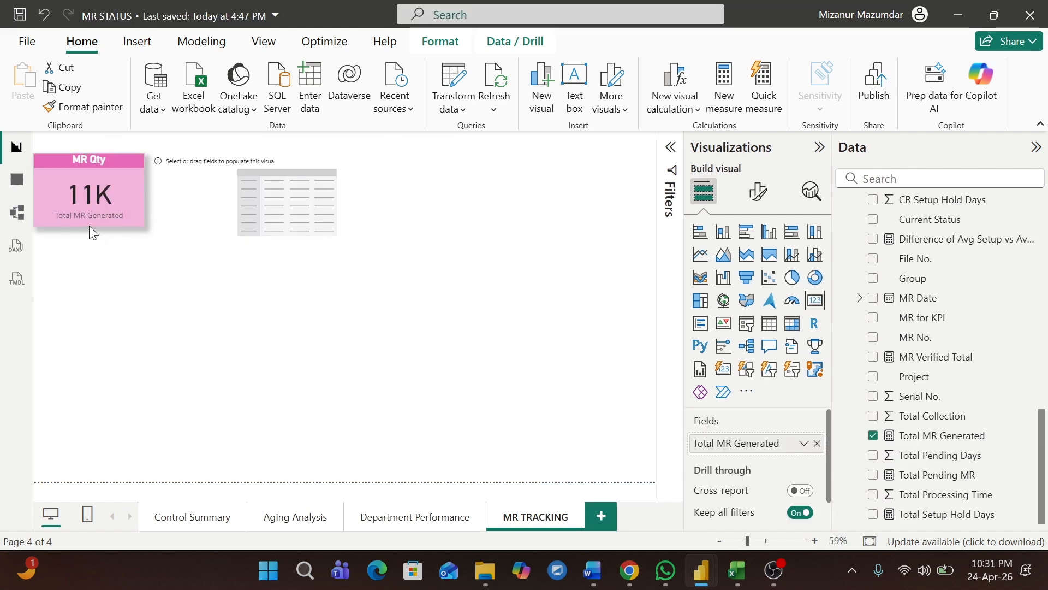
{"action": "left_click", "coordinate": [759, 191]}
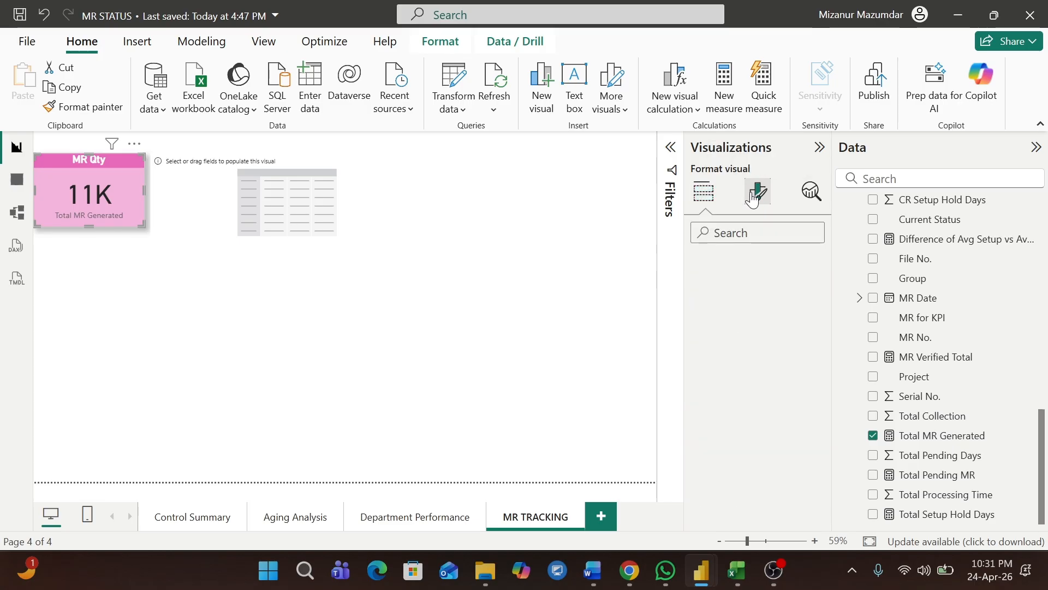
{"action": "left_click", "coordinate": [696, 311]}
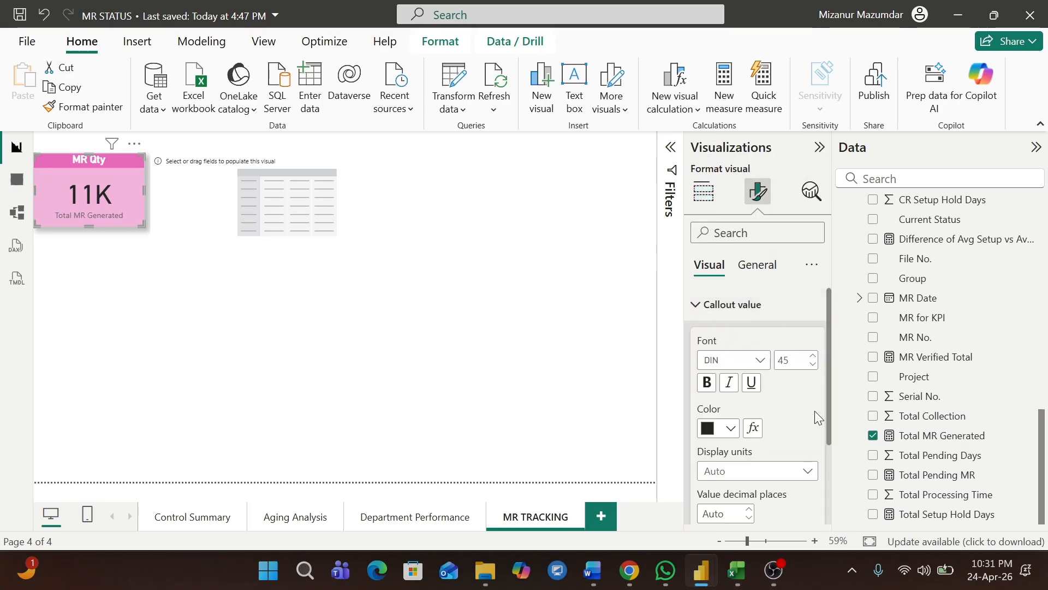
{"action": "left_click", "coordinate": [811, 471]}
{"action": "left_click", "coordinate": [732, 374]}
Add MR Date to the empty matrix's rows, keeping only the Year and Month levels of the hierarchy.
{"action": "left_click", "coordinate": [260, 194]}
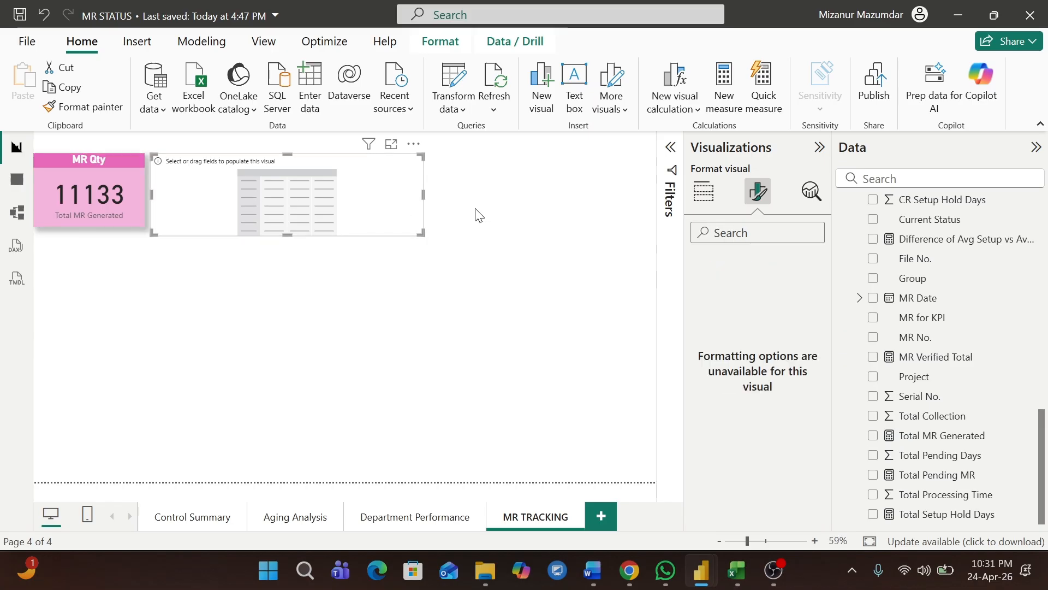
{"action": "left_click", "coordinate": [704, 192]}
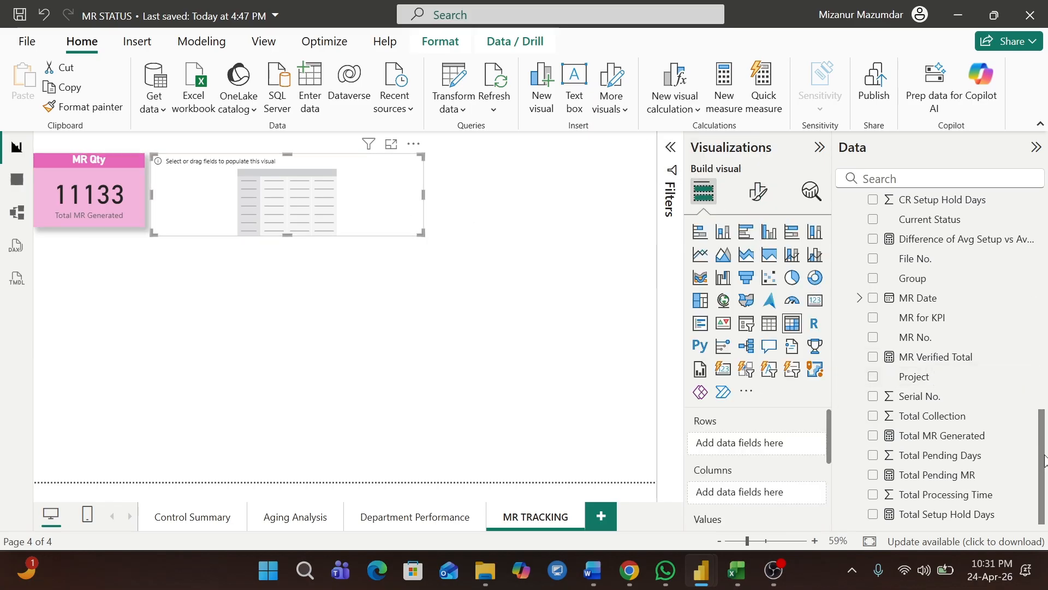
{"action": "left_click", "coordinate": [873, 298]}
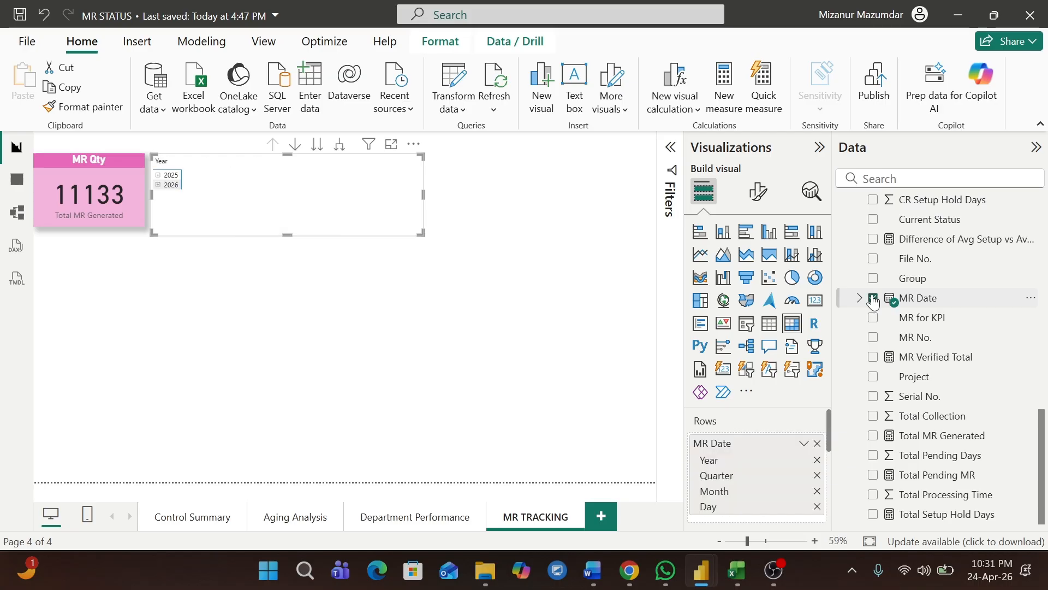
{"action": "left_click", "coordinate": [817, 475]}
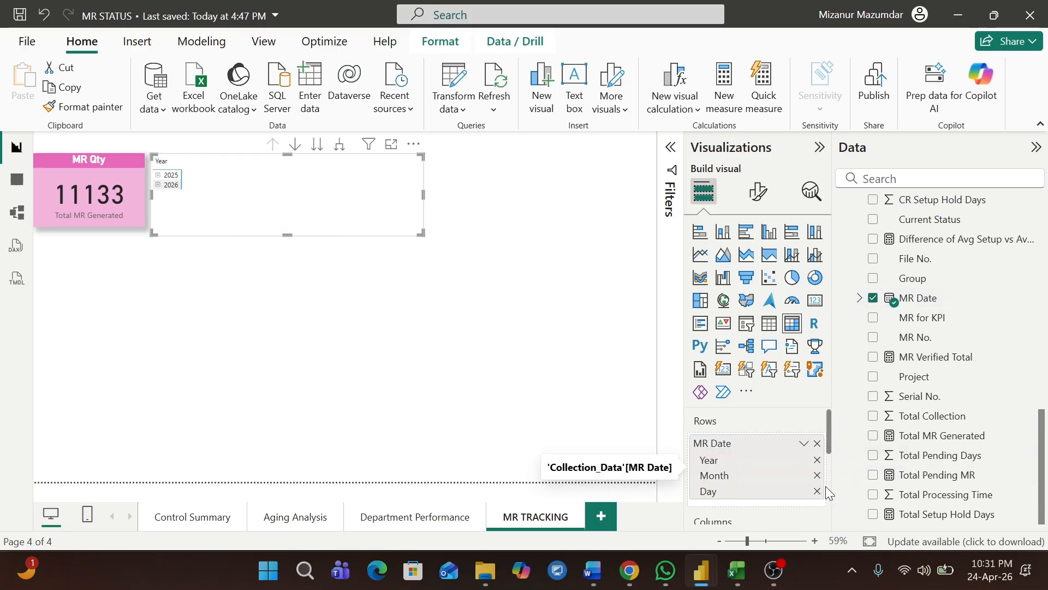
{"action": "left_click", "coordinate": [817, 491]}
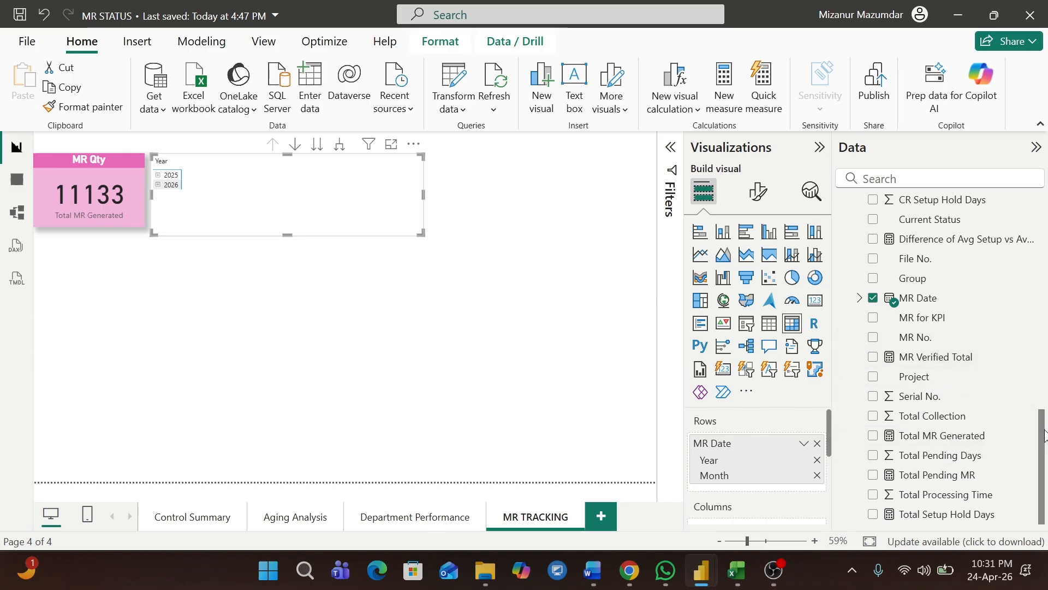
Use Coll.through as the matrix's columns and Total MR Generated as its values.
{"action": "scroll", "coordinate": [1044, 435], "scroll_direction": "up", "scroll_amount": 7}
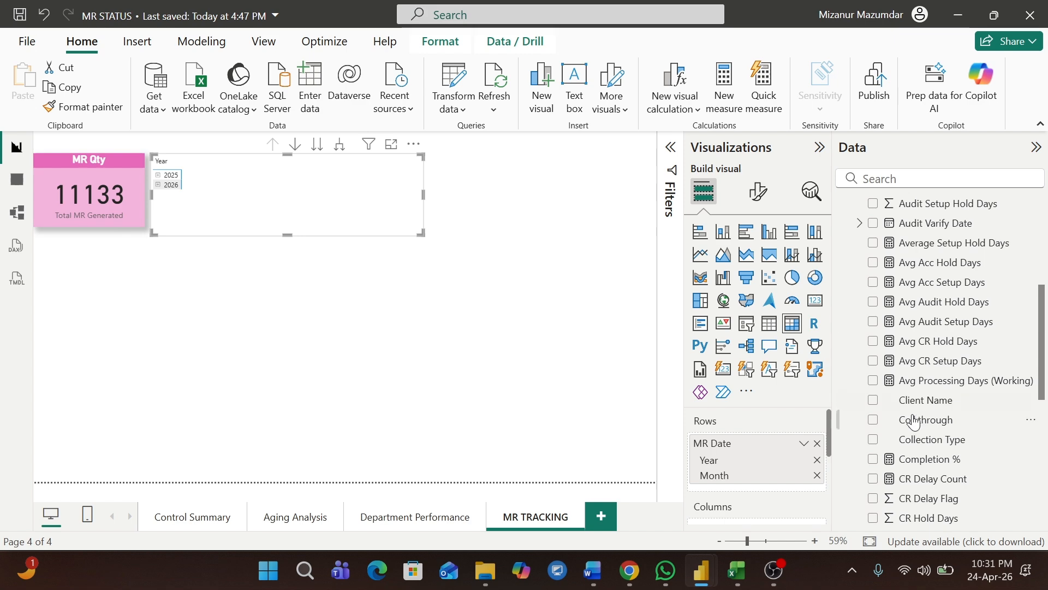
{"action": "left_click", "coordinate": [873, 420]}
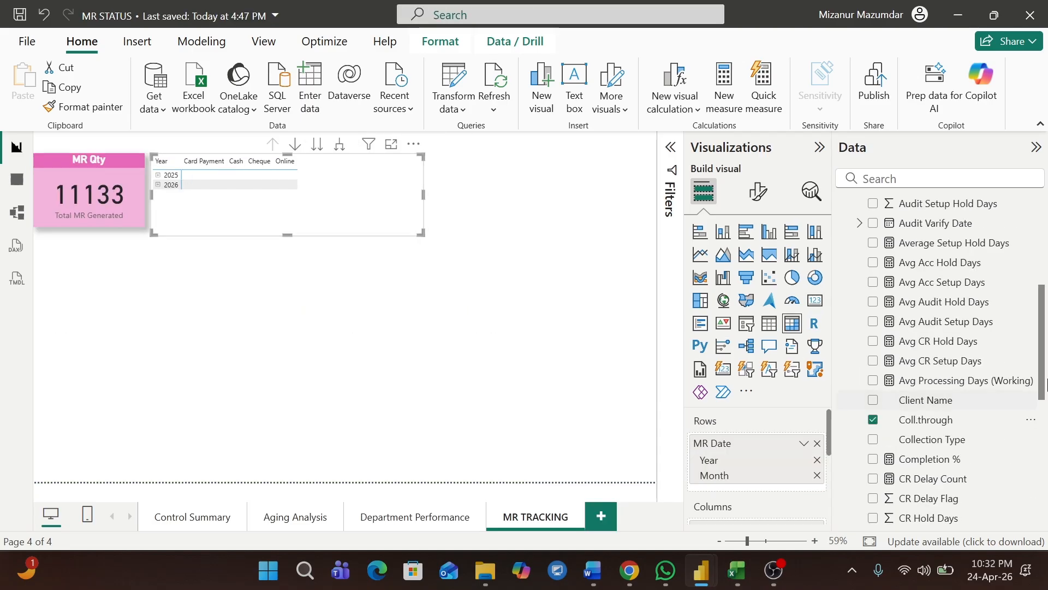
{"action": "scroll", "coordinate": [928, 327], "scroll_direction": "down", "scroll_amount": 6}
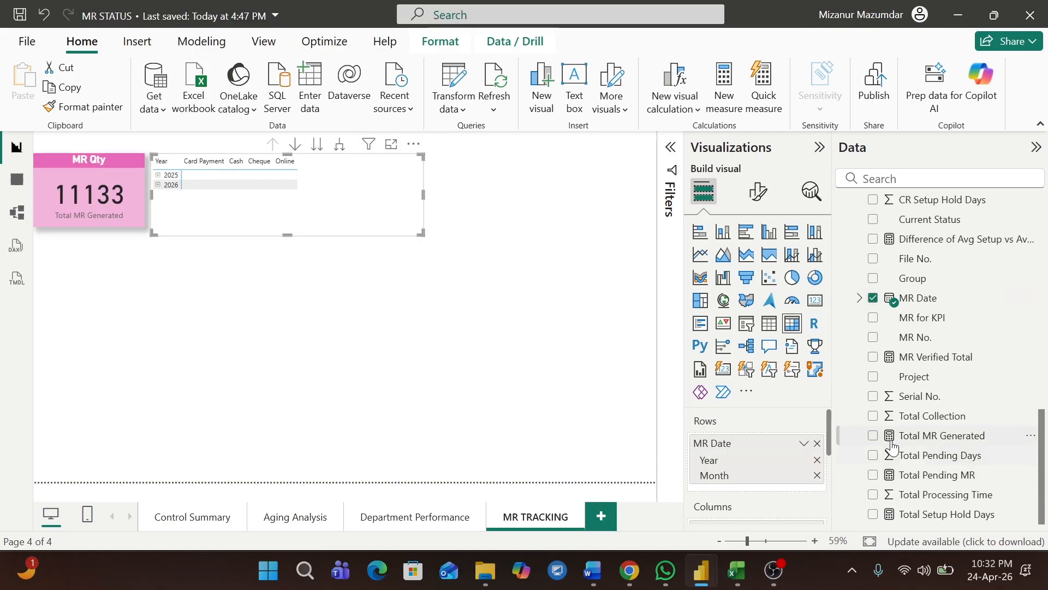
{"action": "left_click", "coordinate": [873, 437]}
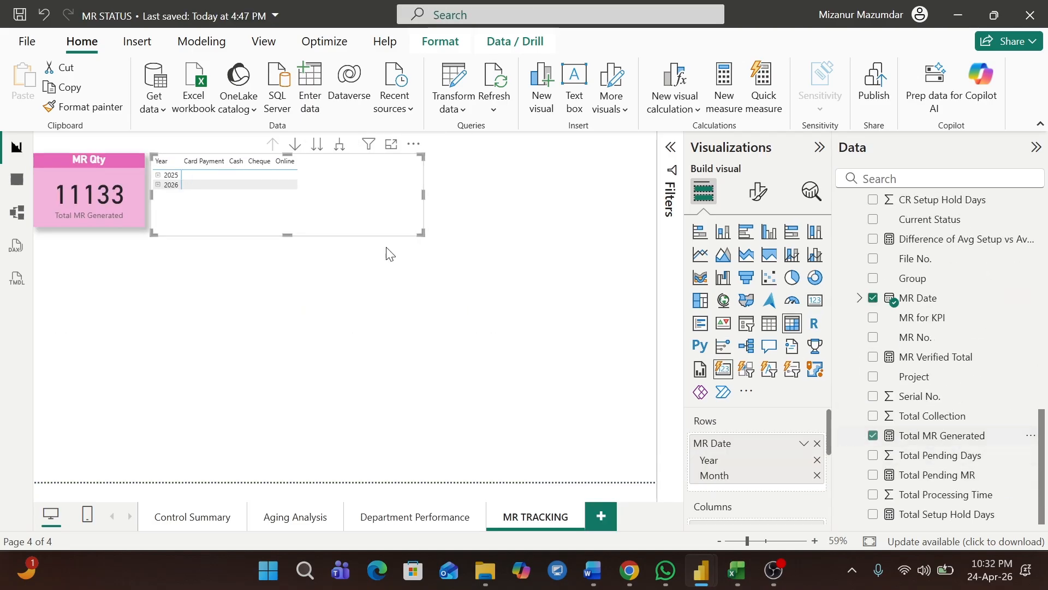
Expand the matrix's 2025 and 2026 rows to months and narrow the visual to about four fifths of its width.
{"action": "left_click", "coordinate": [158, 176]}
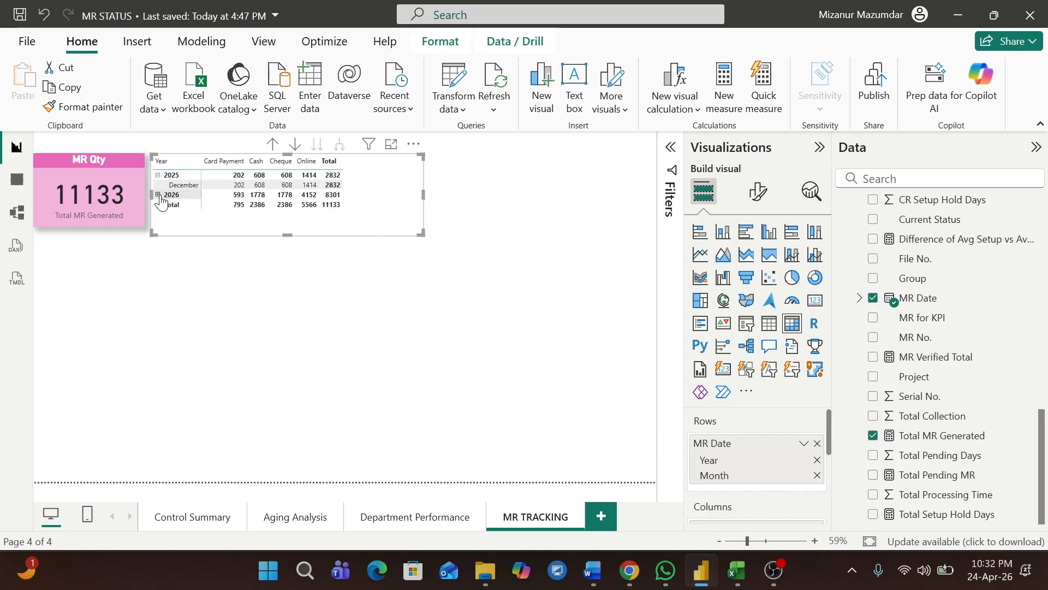
{"action": "left_click", "coordinate": [158, 195]}
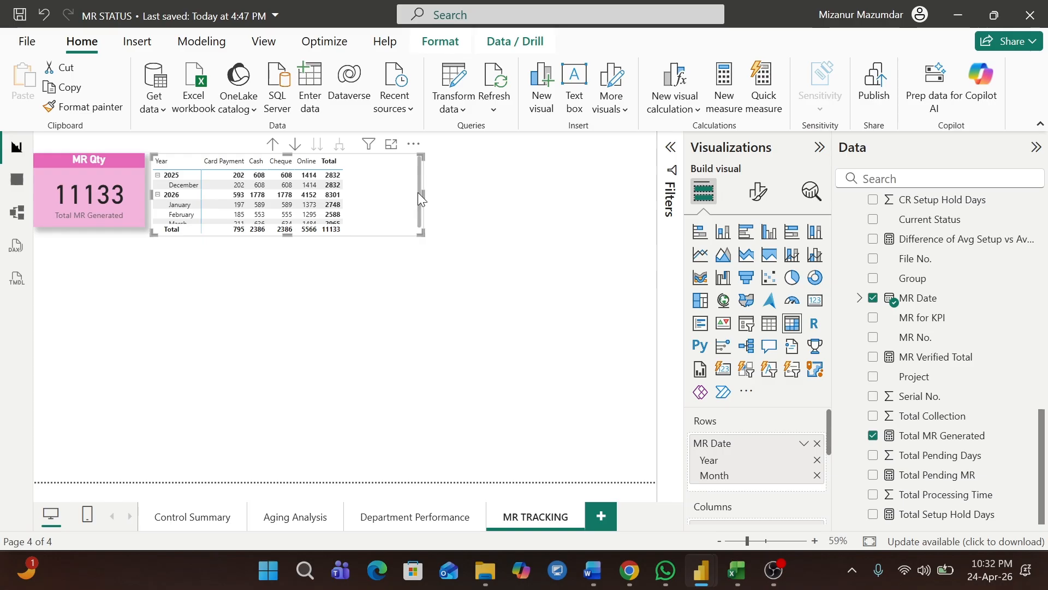
{"action": "left_click_drag", "start_coordinate": [422, 194], "coordinate": [365, 186]}
{"action": "key", "text": "alt+Tab"}
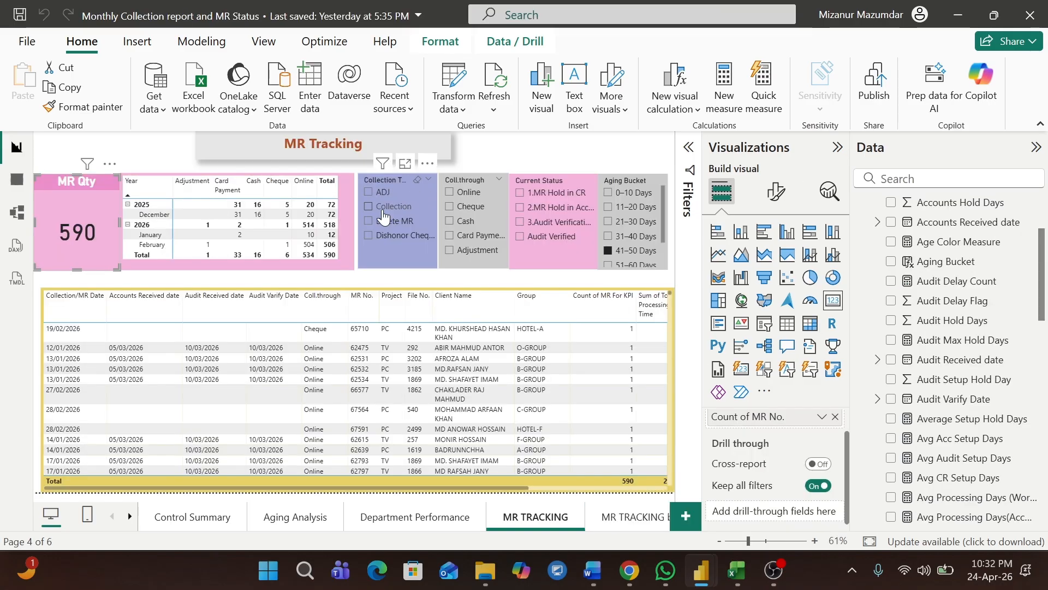
{"action": "key", "text": "alt+Tab"}
Give the matrix a light pink background matching the MR Qty card and turn on its shadow.
{"action": "left_click", "coordinate": [758, 191]}
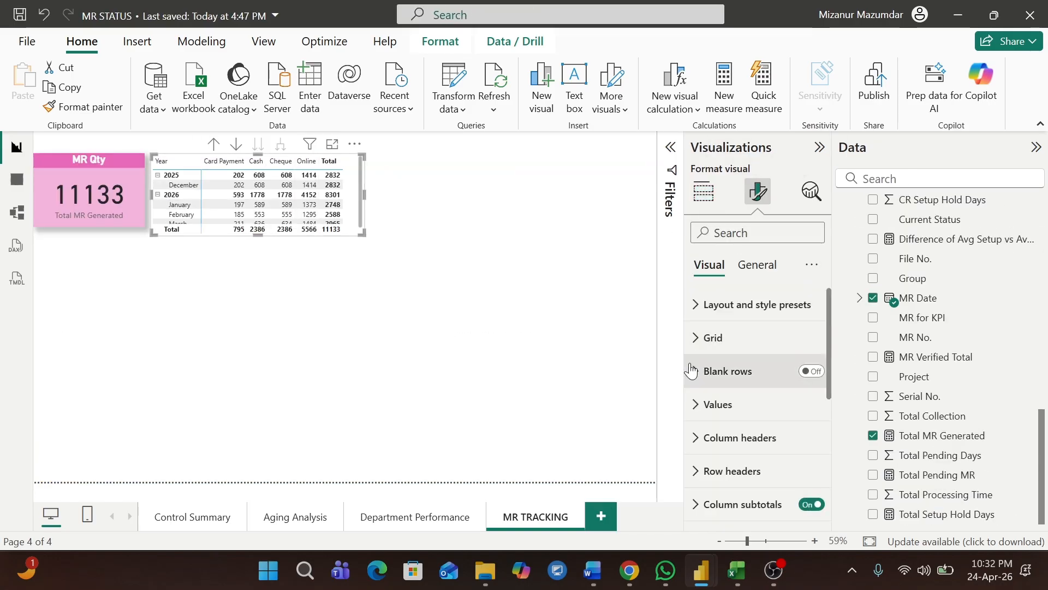
{"action": "left_click", "coordinate": [759, 267]}
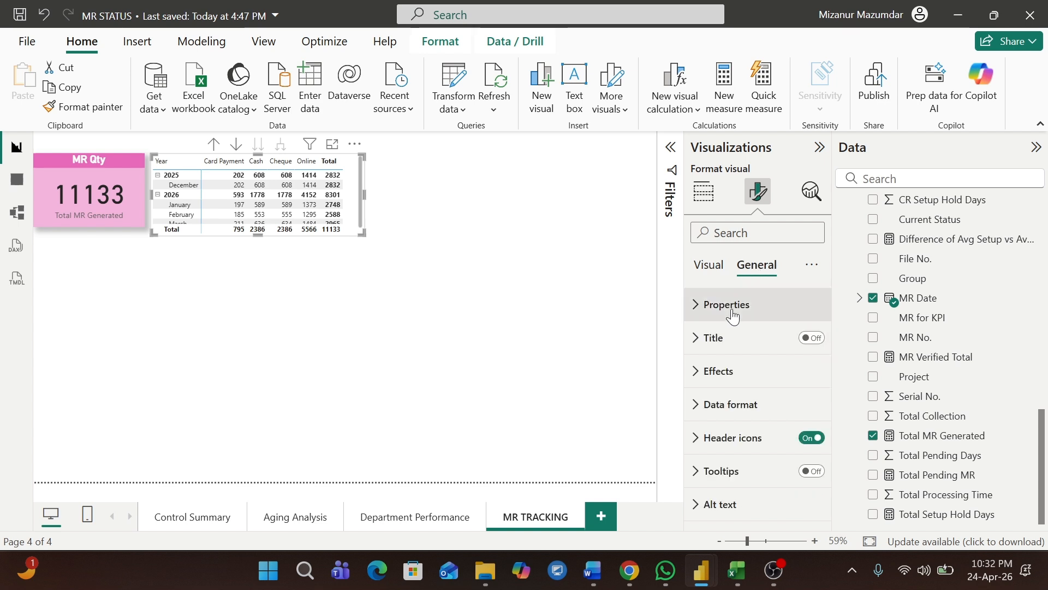
{"action": "left_click", "coordinate": [703, 372]}
{"action": "left_click", "coordinate": [731, 454]}
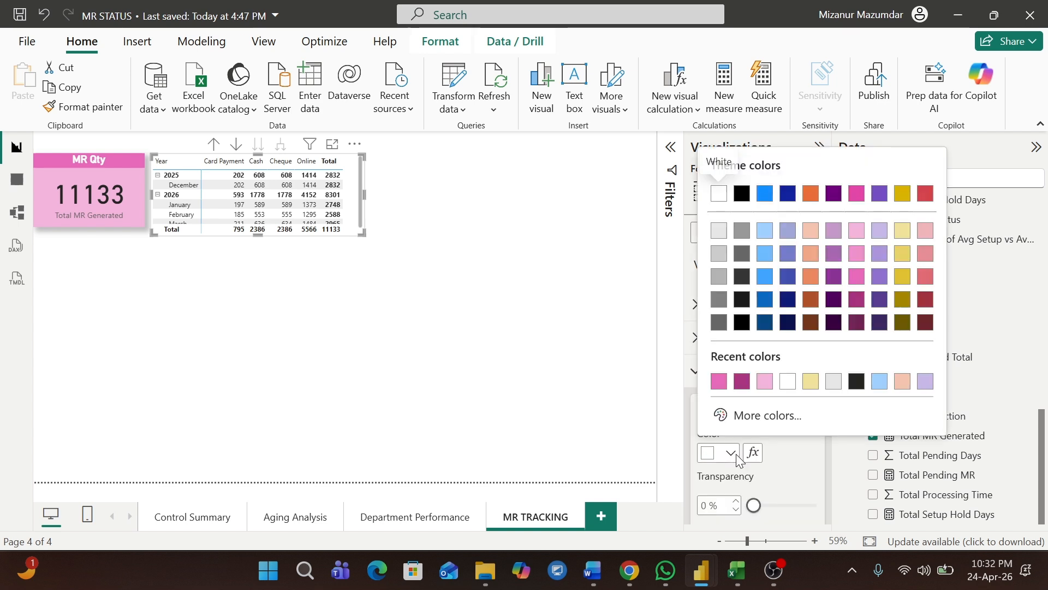
{"action": "left_click", "coordinate": [857, 240]}
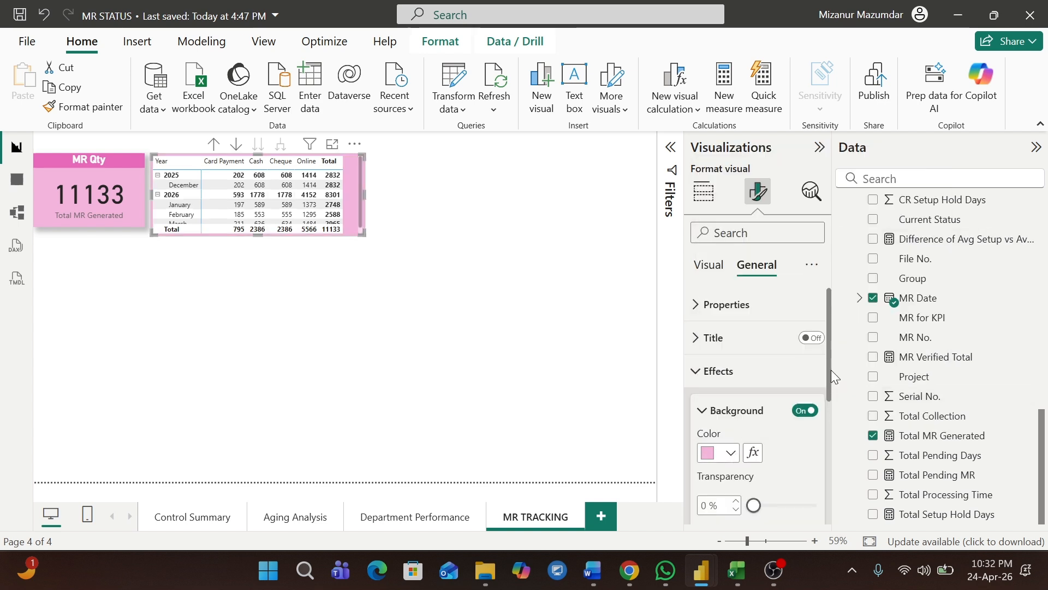
{"action": "left_click_drag", "start_coordinate": [831, 369], "coordinate": [826, 460]}
{"action": "scroll", "coordinate": [827, 460], "scroll_direction": "down", "scroll_amount": 1}
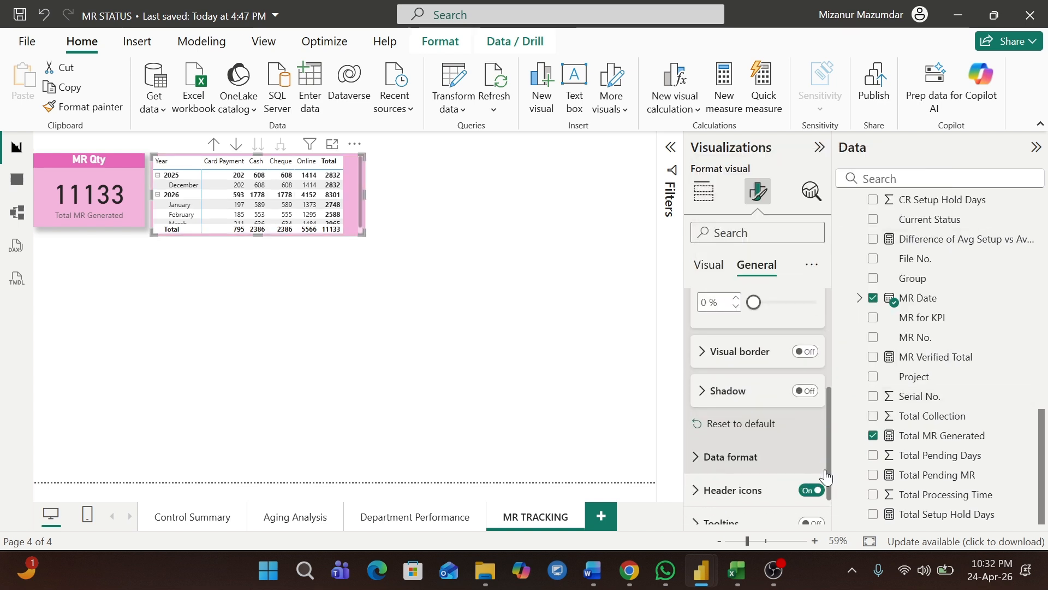
{"action": "left_click", "coordinate": [802, 384]}
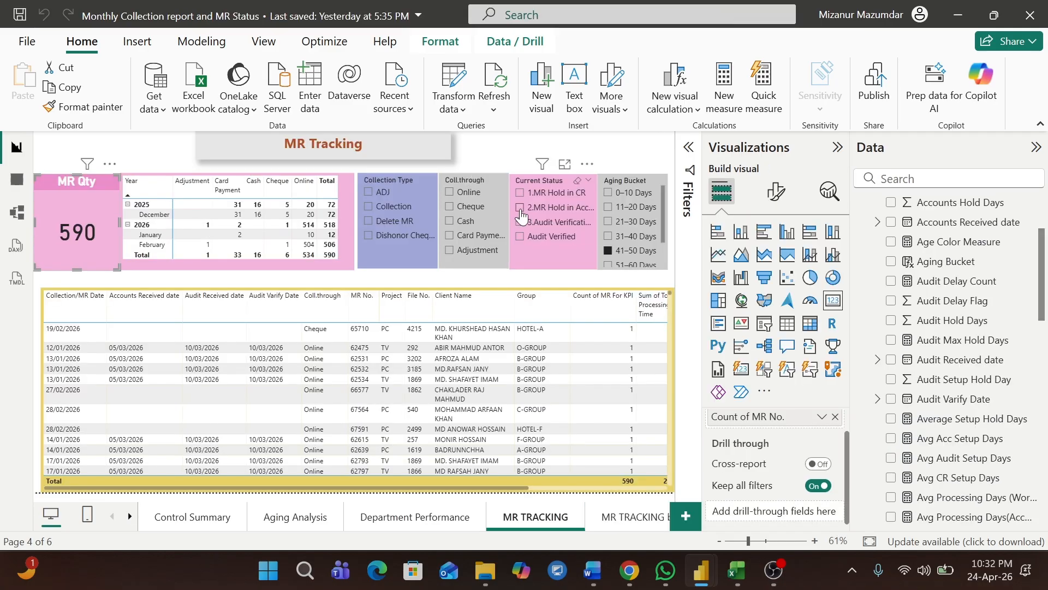
Add a narrow slicer beside the matrix, about as tall as it, and fill it with the Collection Type field.
{"action": "left_click", "coordinate": [525, 216]}
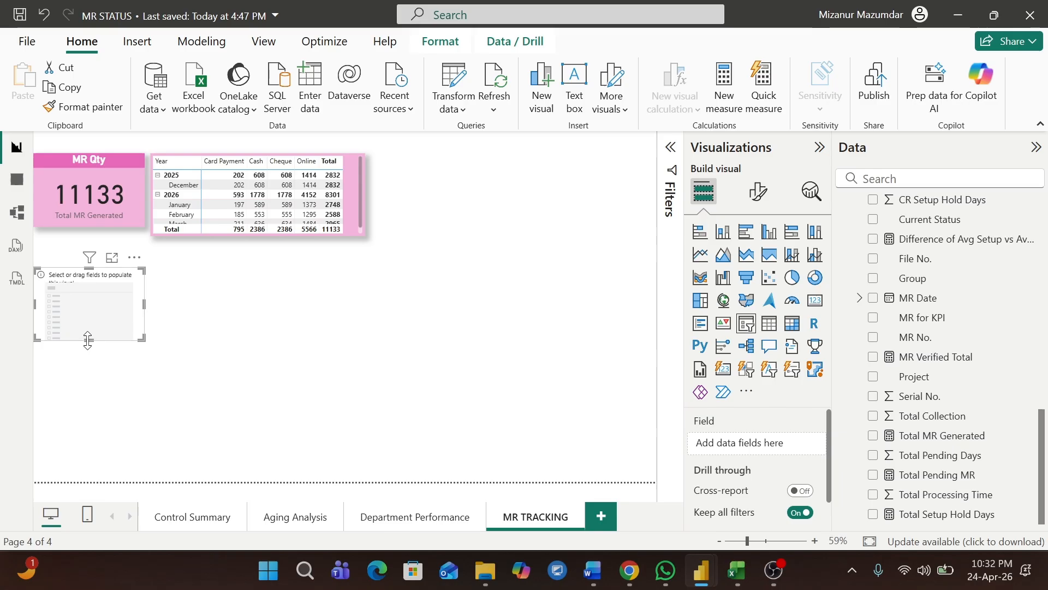
{"action": "left_click_drag", "start_coordinate": [88, 343], "coordinate": [90, 350]}
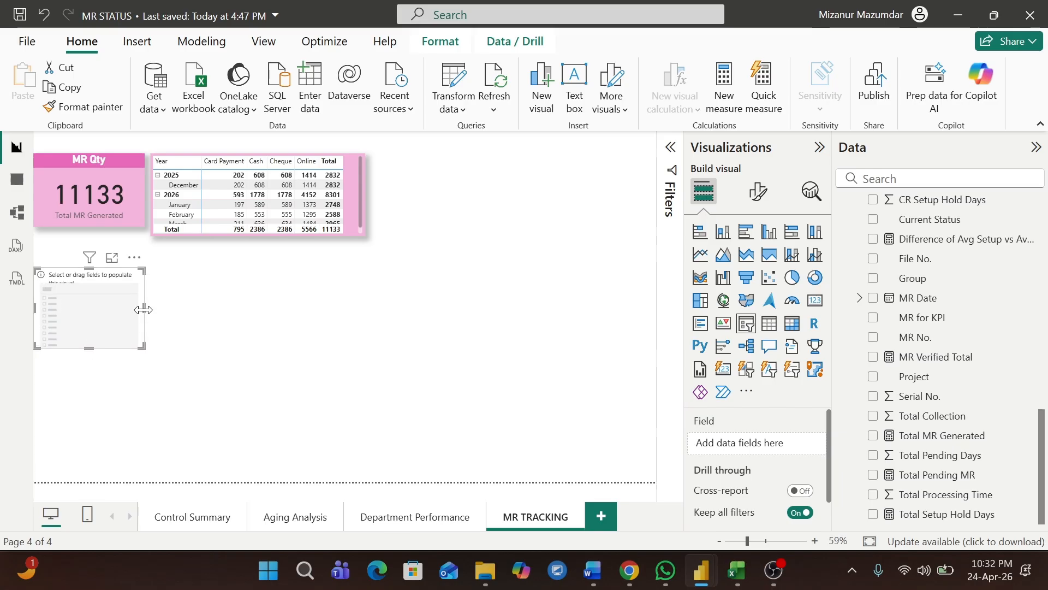
{"action": "left_click_drag", "start_coordinate": [143, 309], "coordinate": [415, 179]}
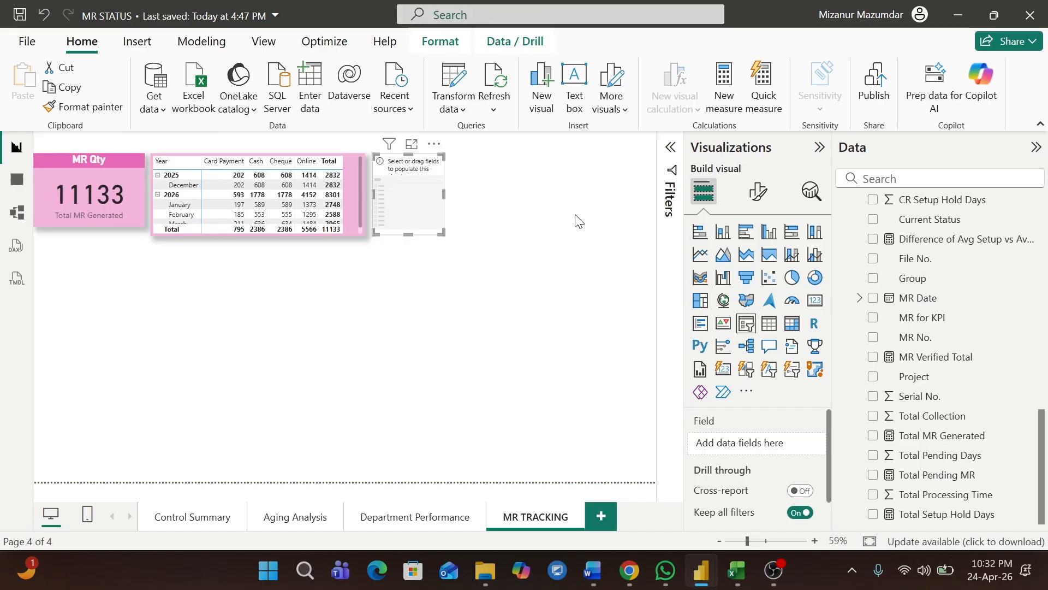
{"action": "left_click", "coordinate": [757, 191]}
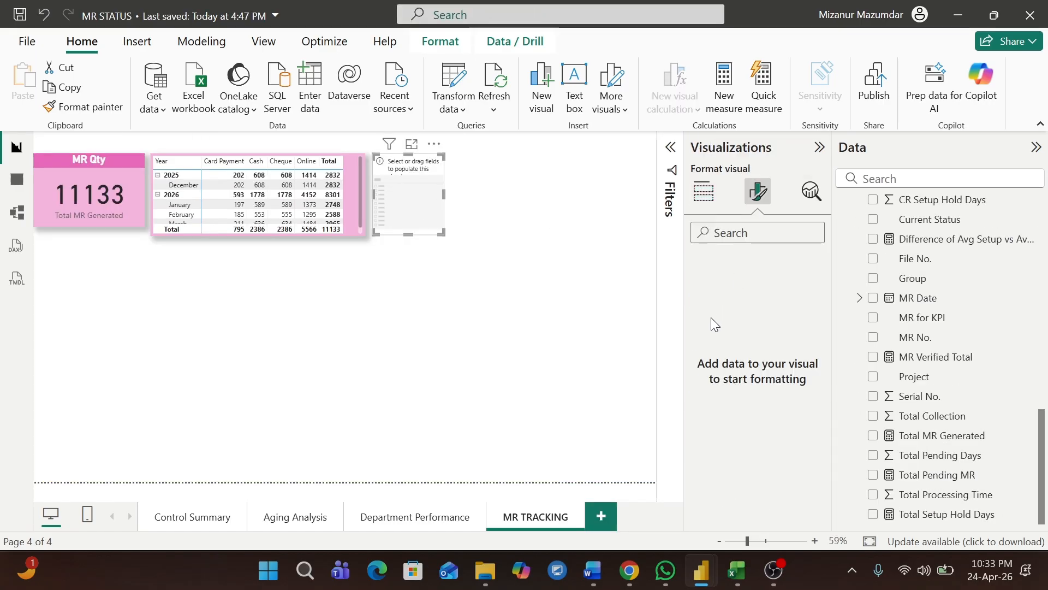
{"action": "left_click", "coordinate": [703, 191]}
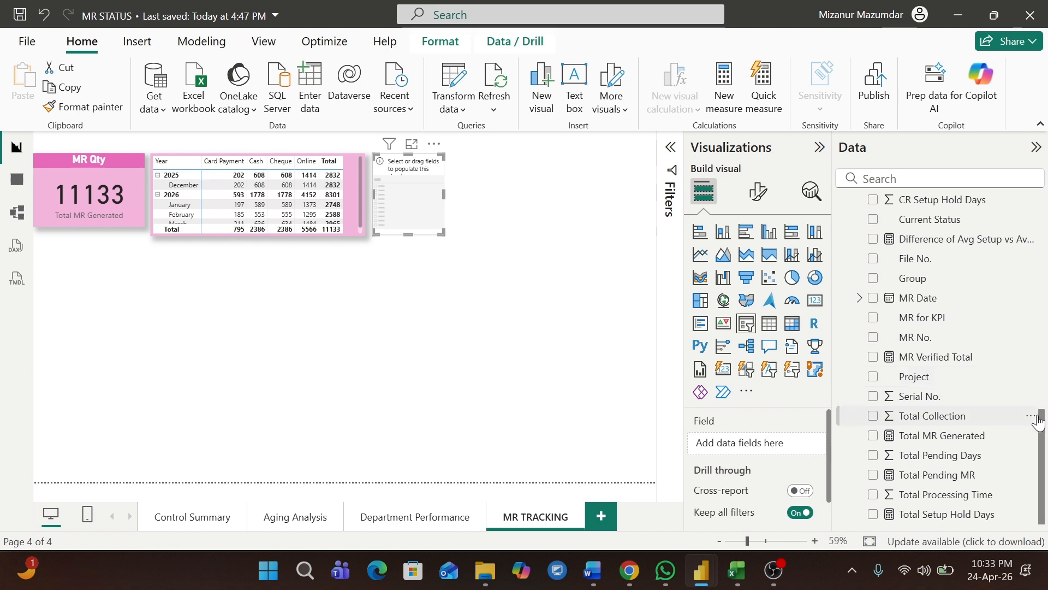
{"action": "left_click_drag", "start_coordinate": [1042, 449], "coordinate": [1043, 356]}
{"action": "left_click", "coordinate": [874, 347]}
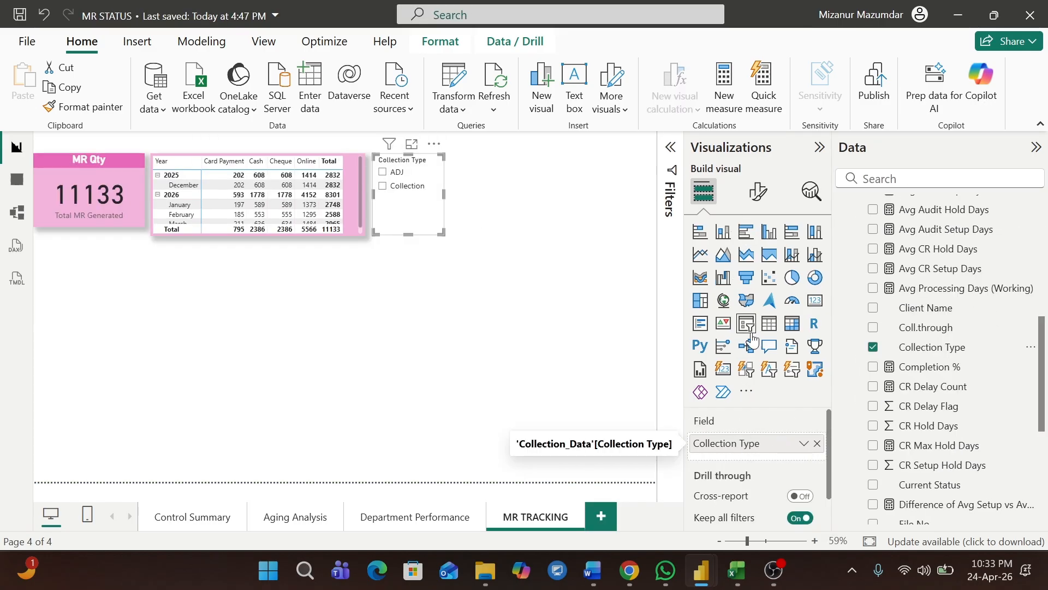
Give the Collection Type slicer a light purple background.
{"action": "left_click", "coordinate": [758, 191]}
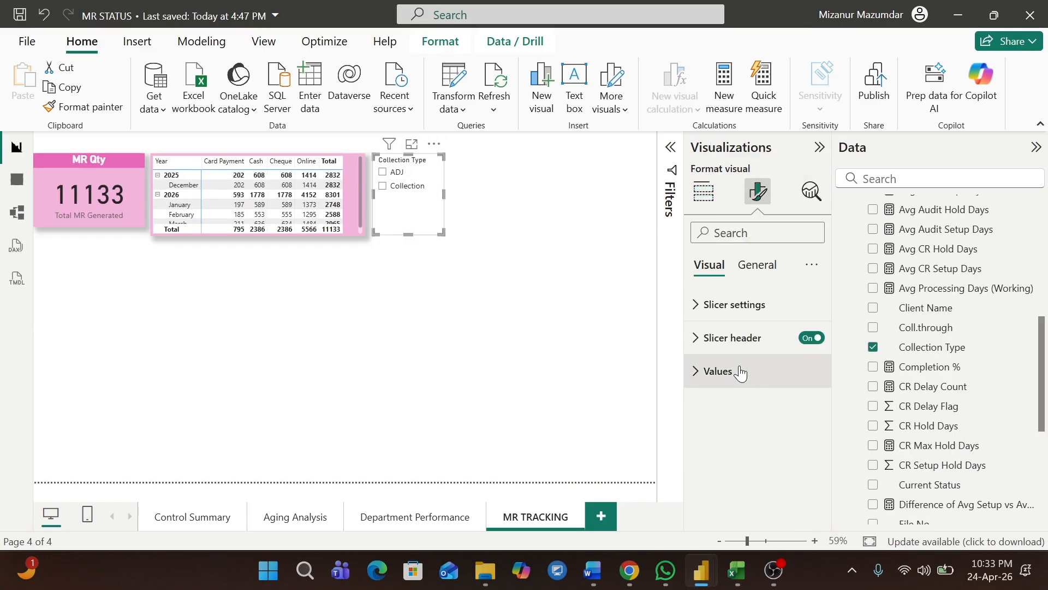
{"action": "left_click", "coordinate": [757, 266]}
{"action": "left_click", "coordinate": [697, 373]}
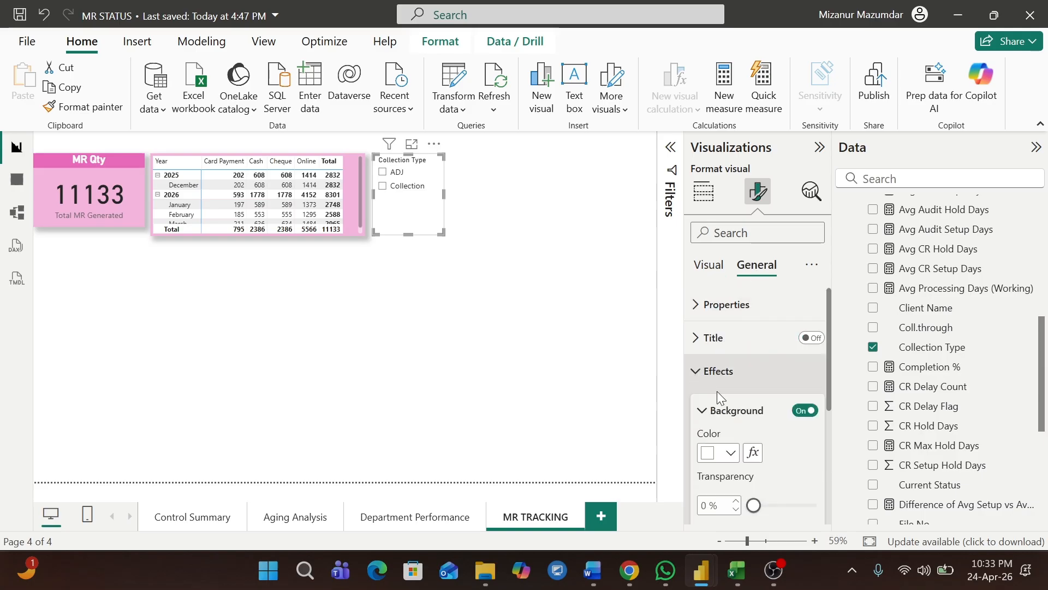
{"action": "left_click", "coordinate": [731, 453]}
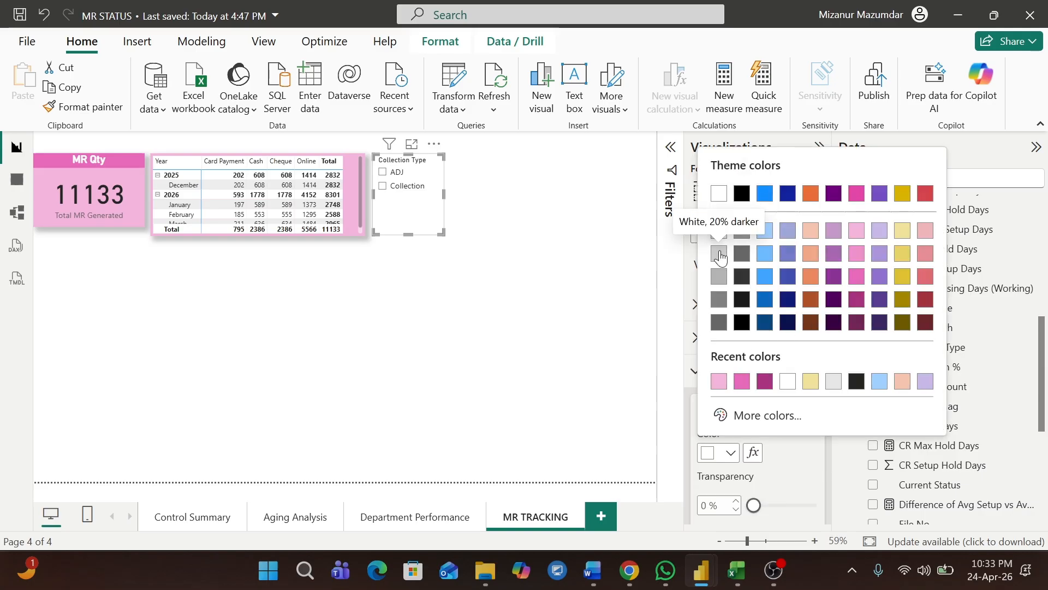
{"action": "key", "text": "alt+Tab"}
{"action": "key", "text": "alt+Tab"}
{"action": "key", "text": "alt+Tab"}
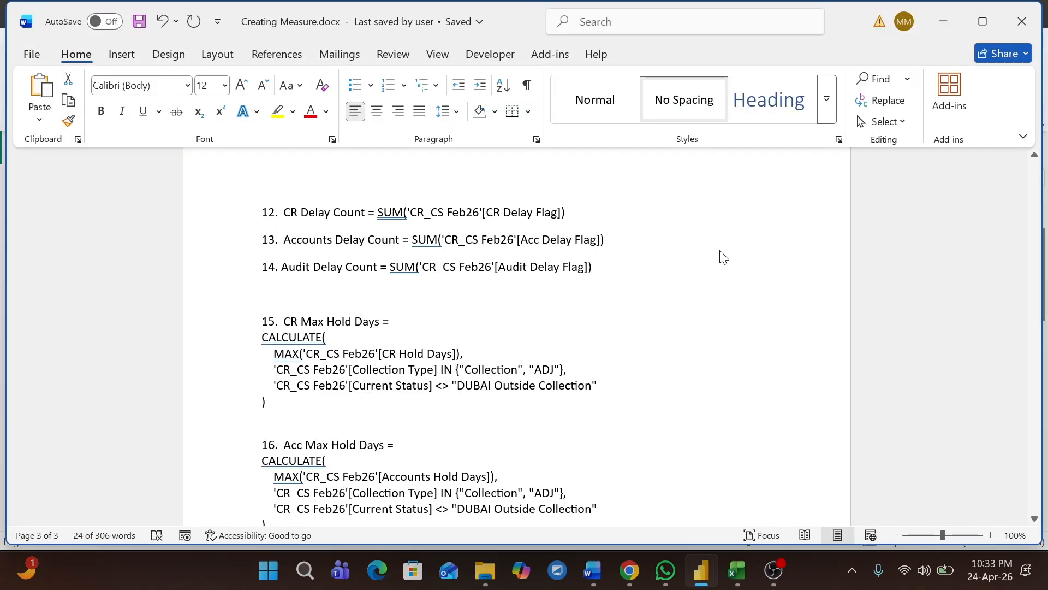
{"action": "key", "text": "alt+Tab"}
{"action": "mouse_move", "coordinate": [706, 577]}
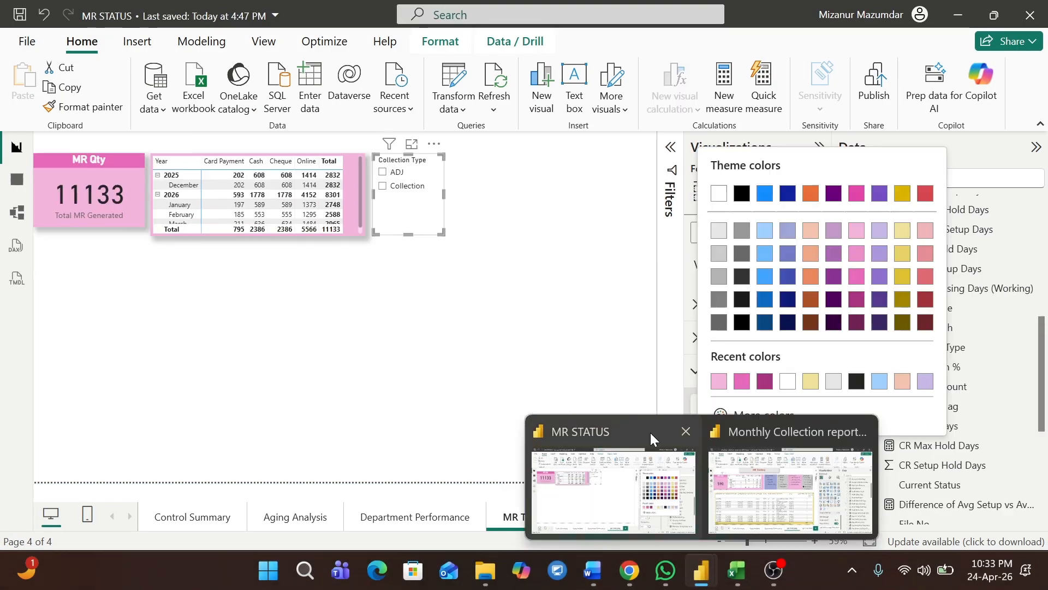
{"action": "left_click", "coordinate": [648, 431]}
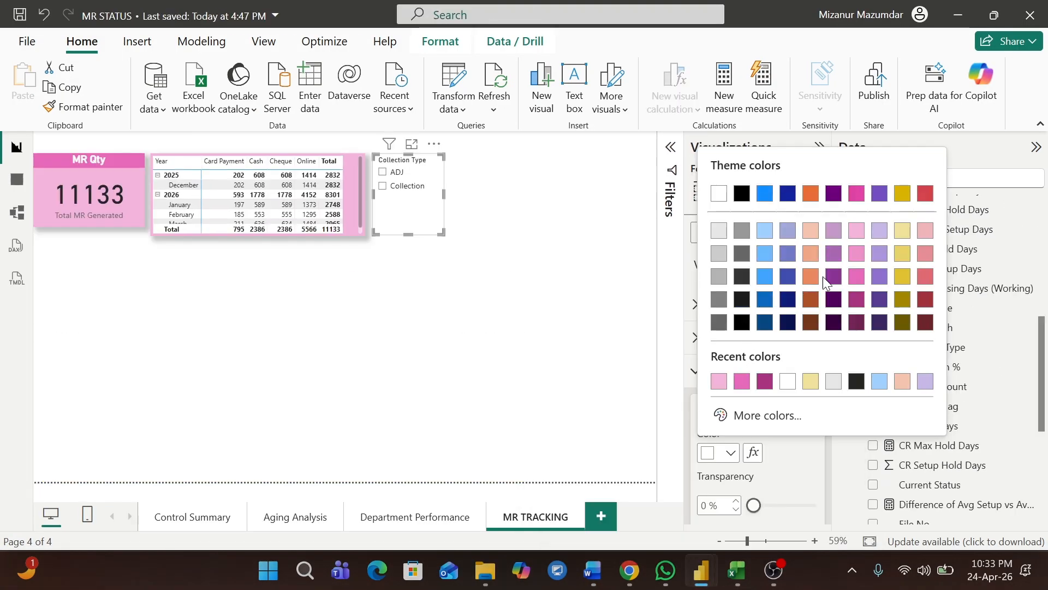
{"action": "left_click", "coordinate": [883, 255]}
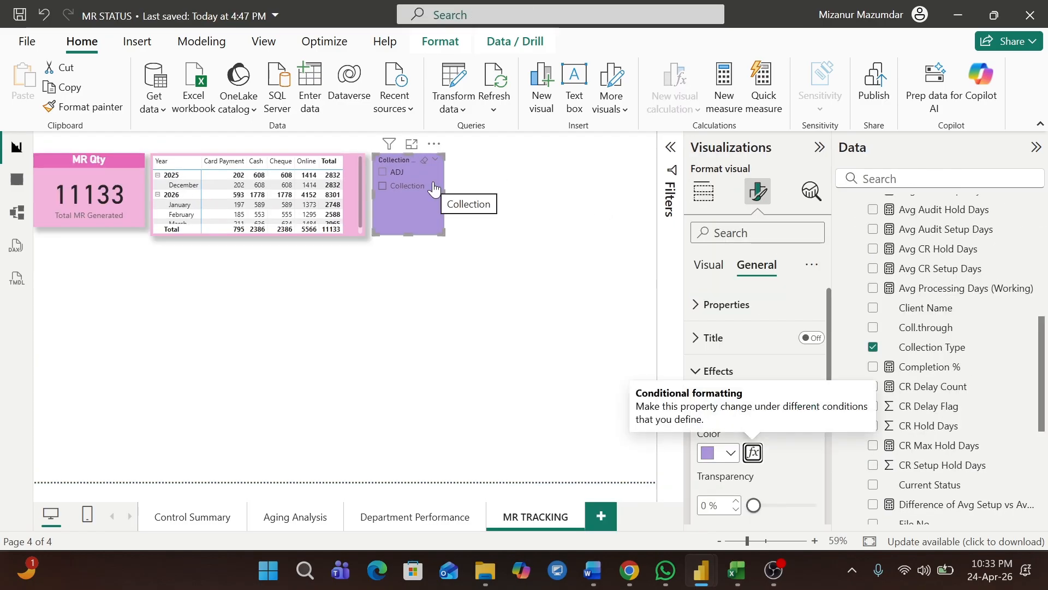
Duplicate the Collection Type slicer three times and spread the copies out in a row beside the original.
{"action": "key", "text": "ctrl+v"}
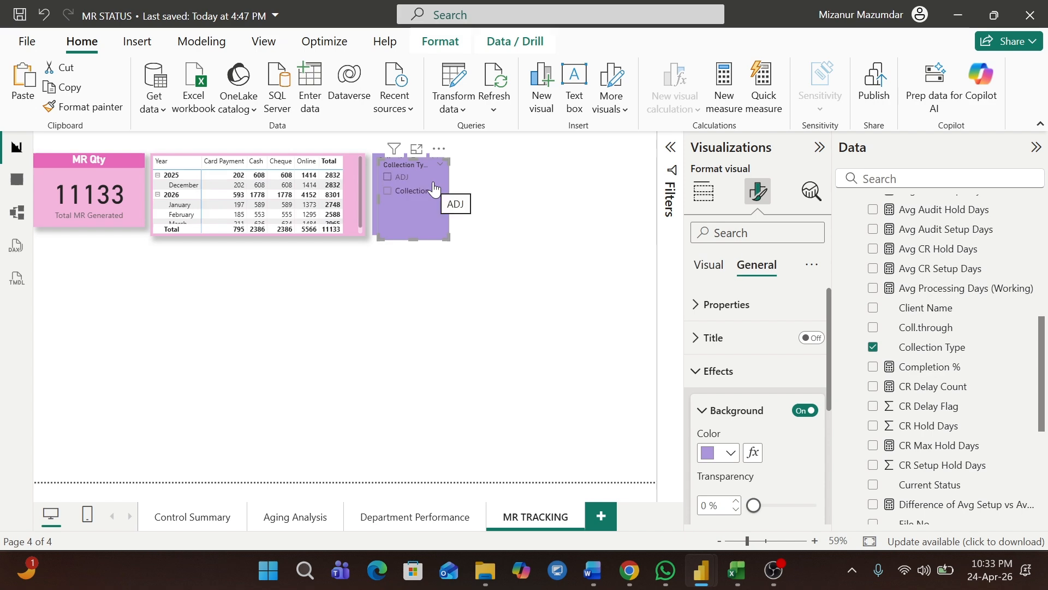
{"action": "key", "text": "ctrl+v"}
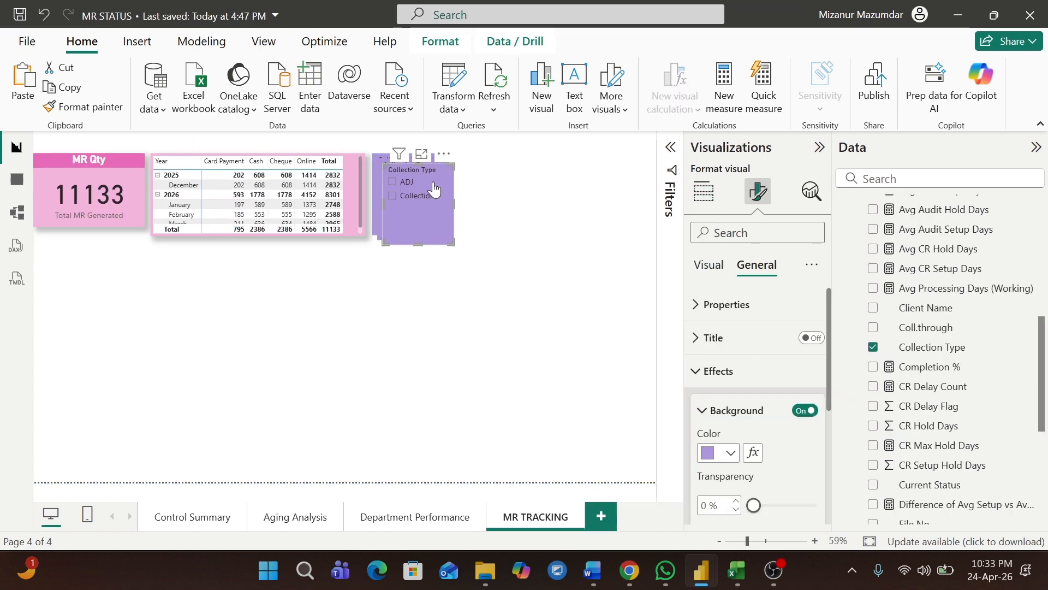
{"action": "left_click_drag", "start_coordinate": [434, 188], "coordinate": [627, 169]}
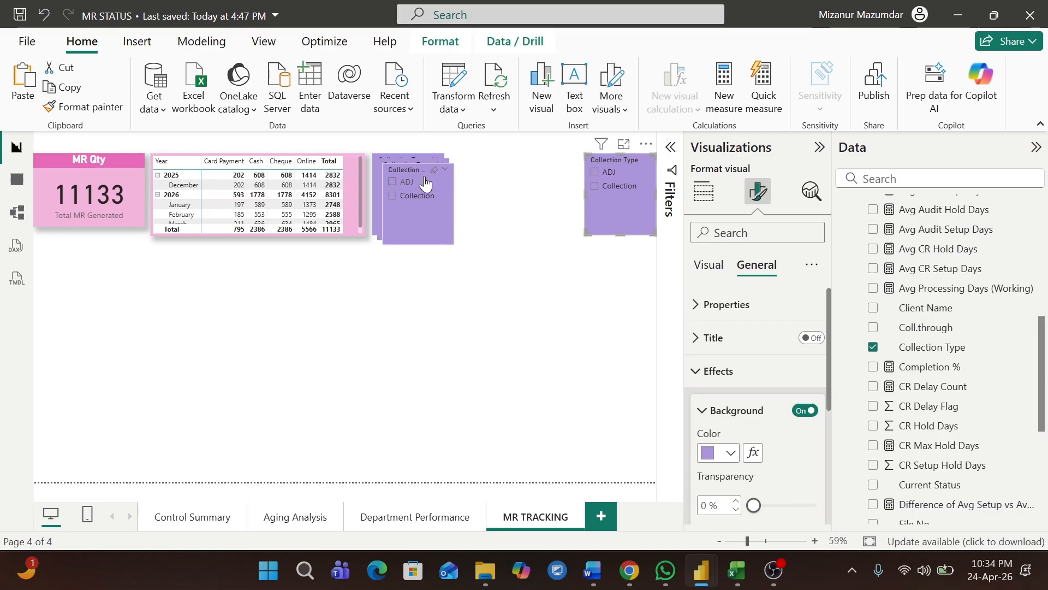
{"action": "left_click_drag", "start_coordinate": [427, 186], "coordinate": [548, 166]}
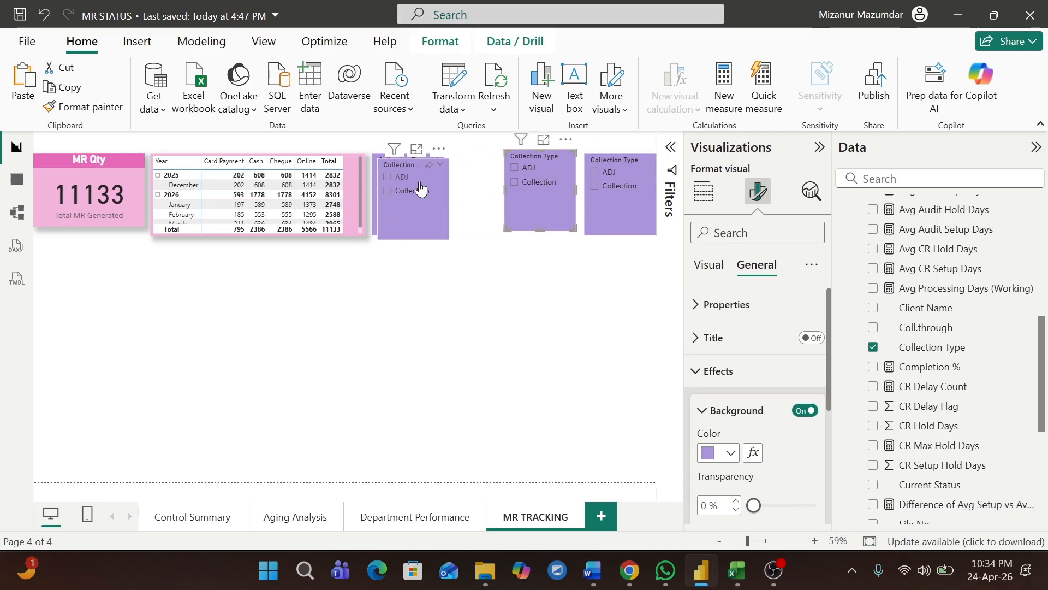
{"action": "left_click_drag", "start_coordinate": [420, 191], "coordinate": [475, 186]}
Narrow the matrix slightly, set the first slicer against it, and align the four slicers in one level row with the third slightly narrower.
{"action": "left_click", "coordinate": [357, 183]}
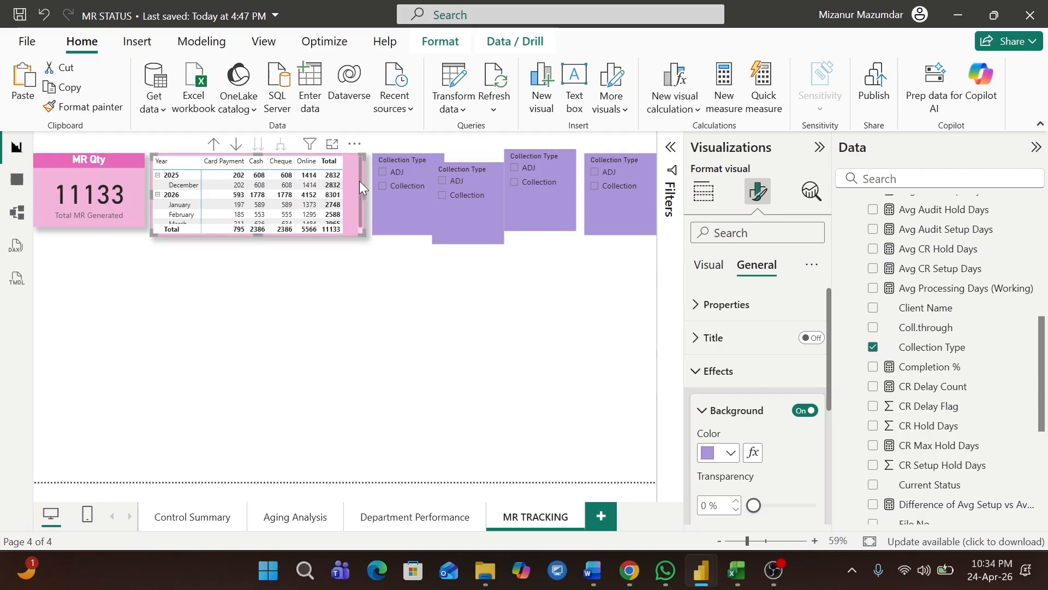
{"action": "left_click_drag", "start_coordinate": [362, 195], "coordinate": [385, 204]}
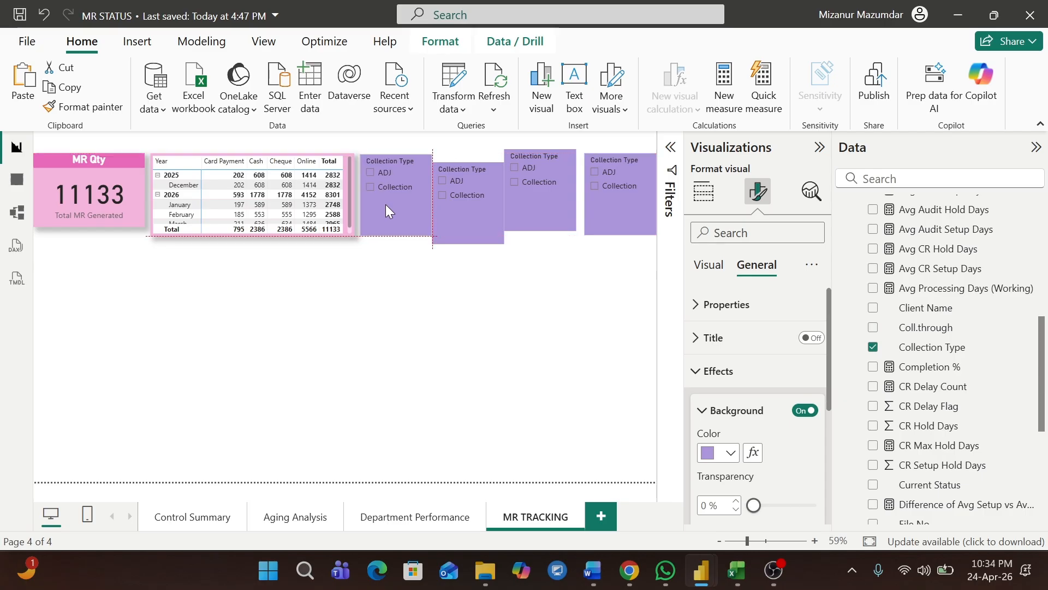
{"action": "mouse_move", "coordinate": [460, 217]}
{"action": "left_mouse_down"}
{"action": "mouse_move", "coordinate": [456, 199]}
{"action": "mouse_move", "coordinate": [460, 210]}
{"action": "left_mouse_up"}
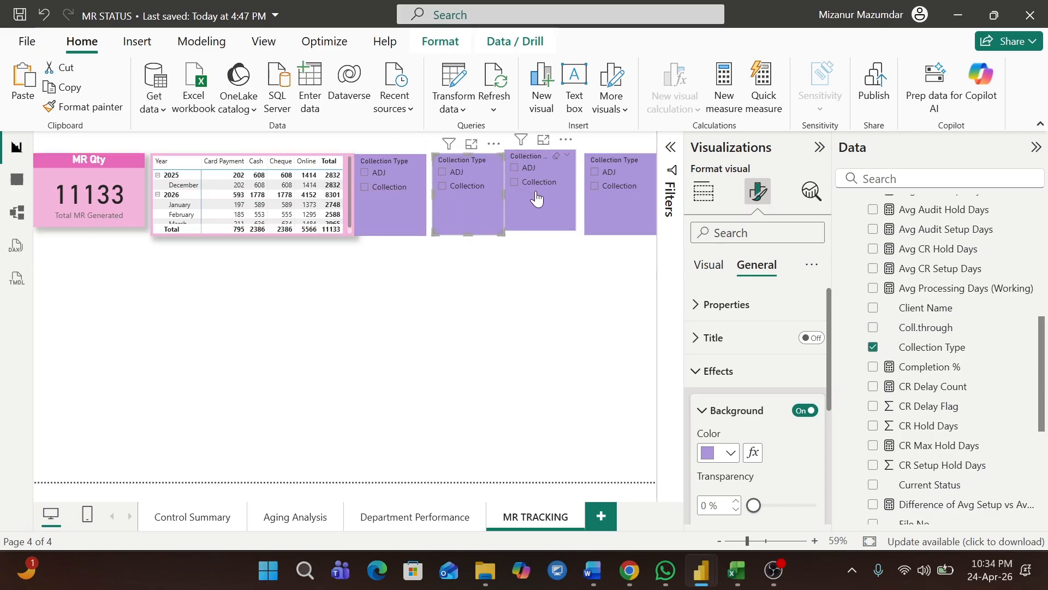
{"action": "left_click_drag", "start_coordinate": [545, 200], "coordinate": [538, 194]}
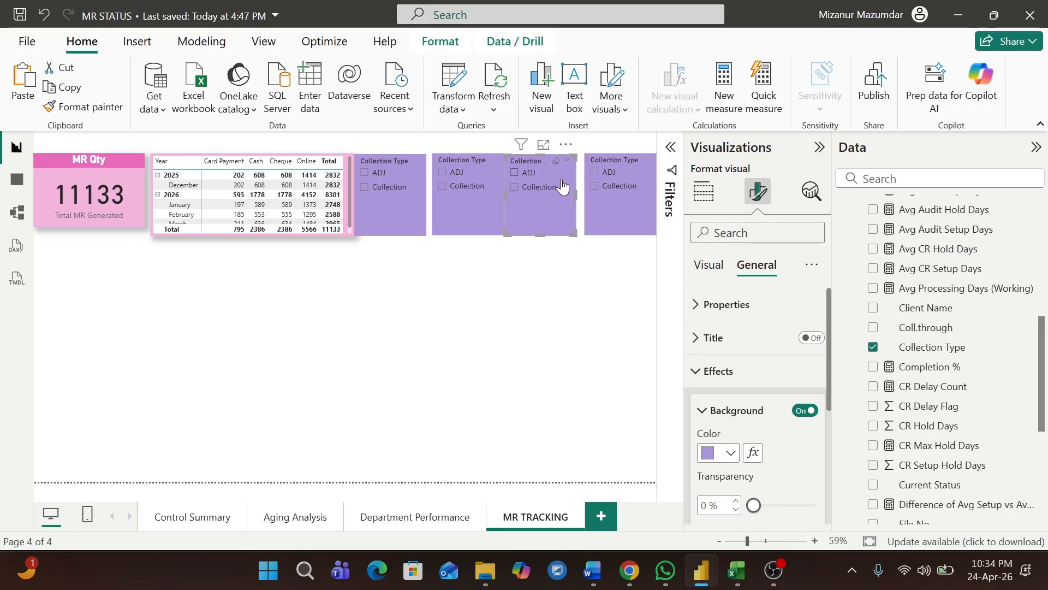
{"action": "left_click_drag", "start_coordinate": [562, 186], "coordinate": [576, 191]}
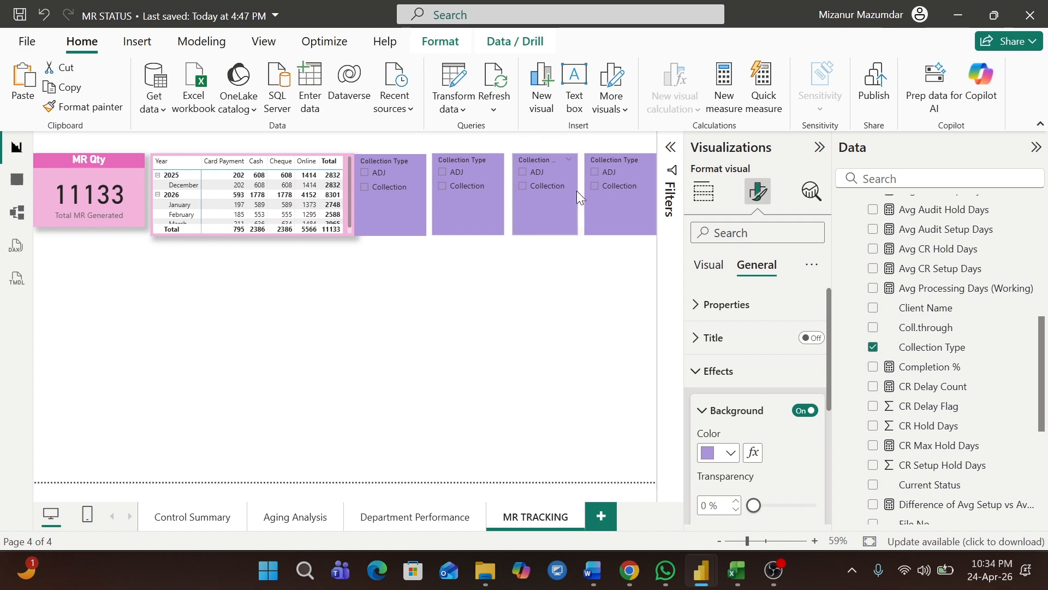
Replace the second slicer's field with Coll.through.
{"action": "left_click", "coordinate": [480, 220]}
{"action": "left_click", "coordinate": [709, 265]}
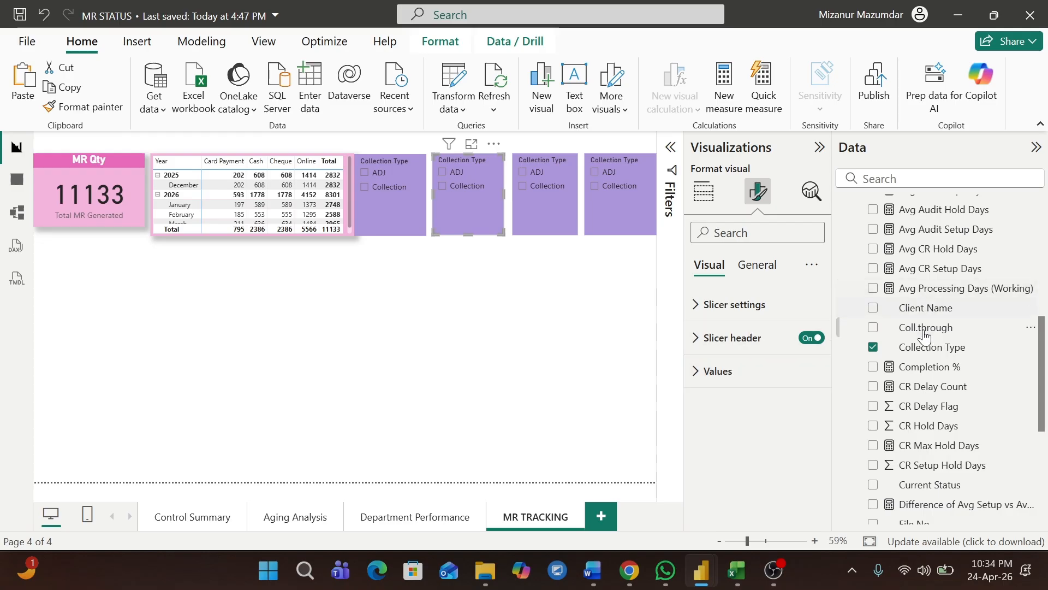
{"action": "left_click", "coordinate": [703, 200]}
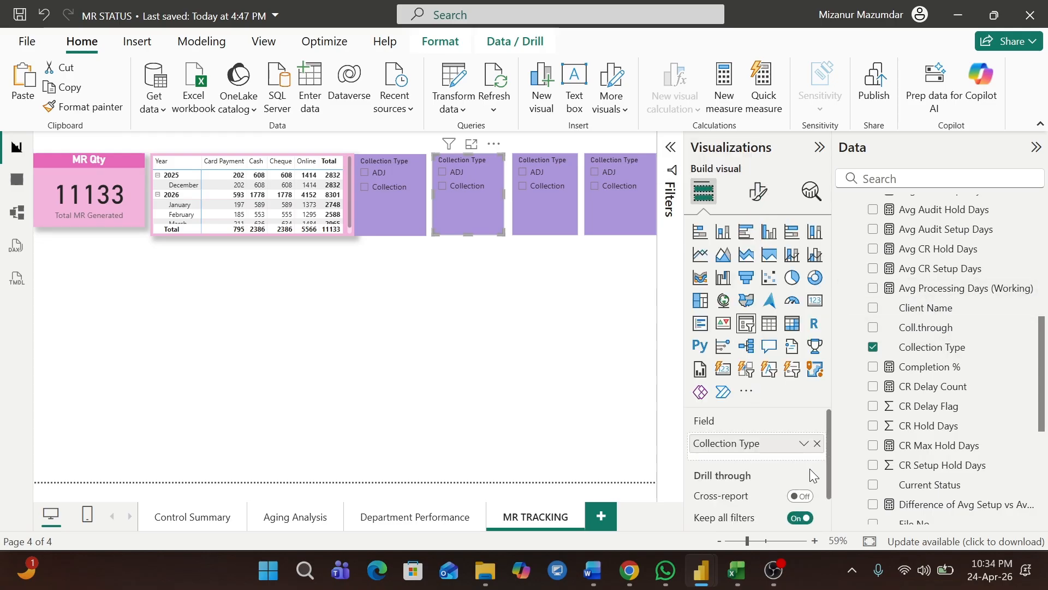
{"action": "left_click", "coordinate": [818, 443]}
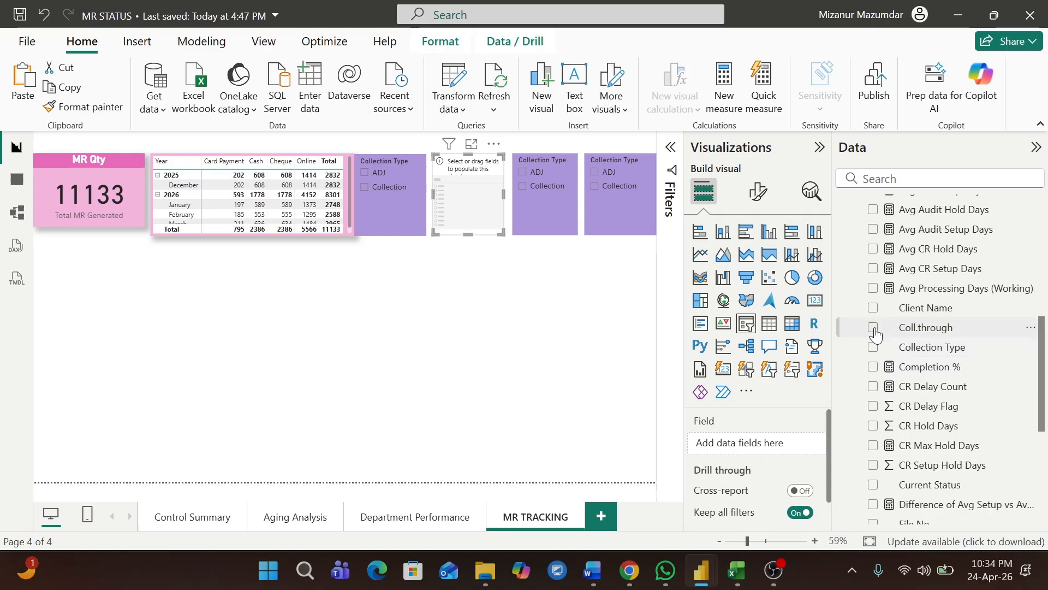
{"action": "left_click", "coordinate": [873, 327]}
Replace the third slicer's Collection Type field with Current Status.
{"action": "left_click", "coordinate": [554, 216]}
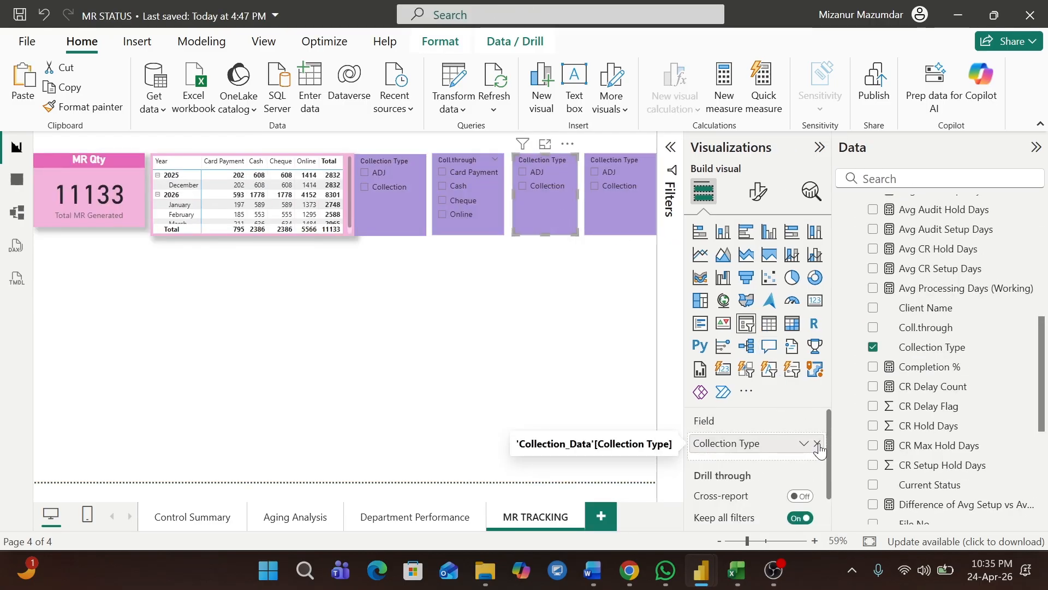
{"action": "left_click", "coordinate": [818, 444]}
{"action": "left_click_drag", "start_coordinate": [943, 494], "coordinate": [754, 444]}
Try the MR Date field in the fourth slicer with the Between style.
{"action": "left_click", "coordinate": [610, 212]}
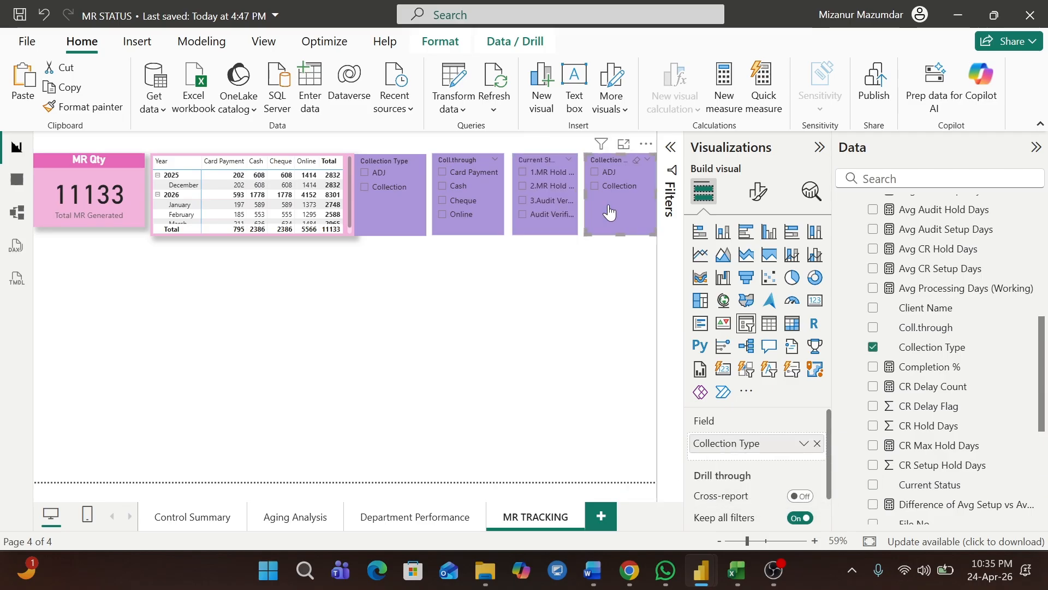
{"action": "left_click", "coordinate": [817, 444]}
{"action": "scroll", "coordinate": [928, 360], "scroll_direction": "down", "scroll_amount": 5}
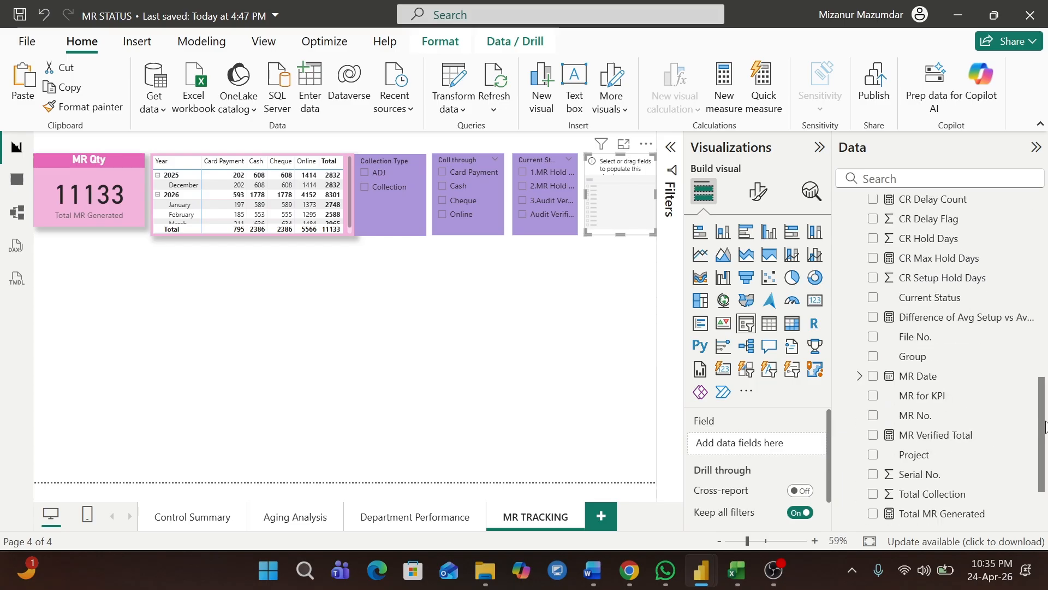
{"action": "left_click", "coordinate": [874, 338]}
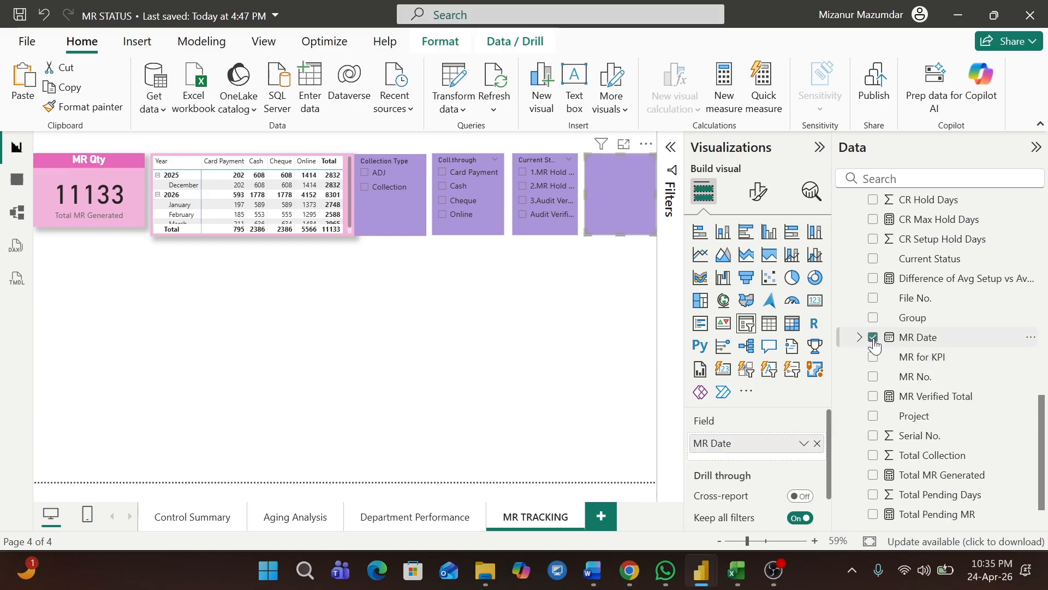
{"action": "left_click", "coordinate": [758, 192]}
{"action": "left_click", "coordinate": [701, 309]}
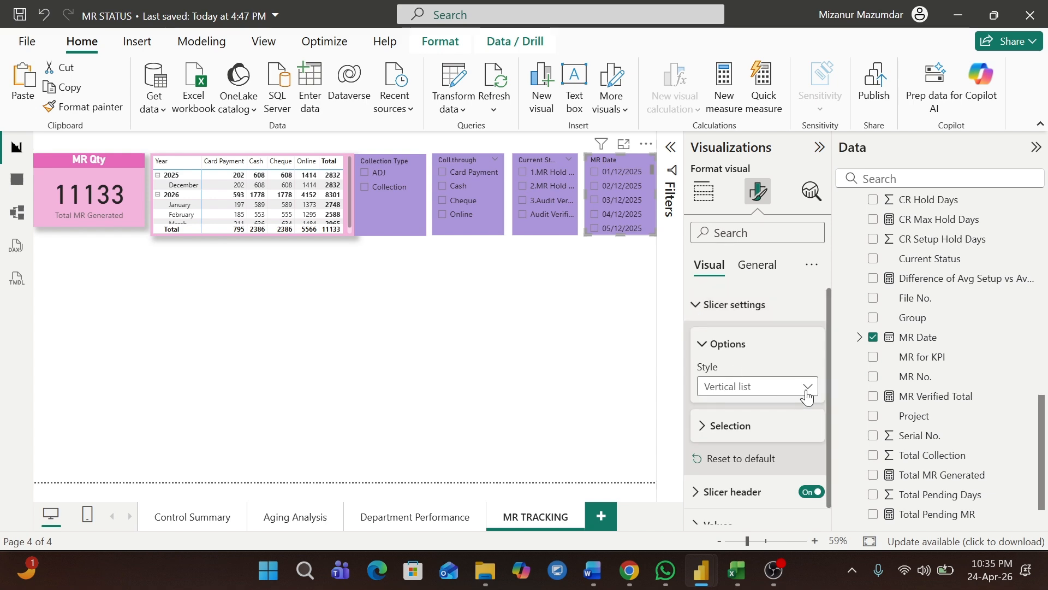
{"action": "left_click", "coordinate": [808, 397]}
{"action": "left_click", "coordinate": [720, 270]}
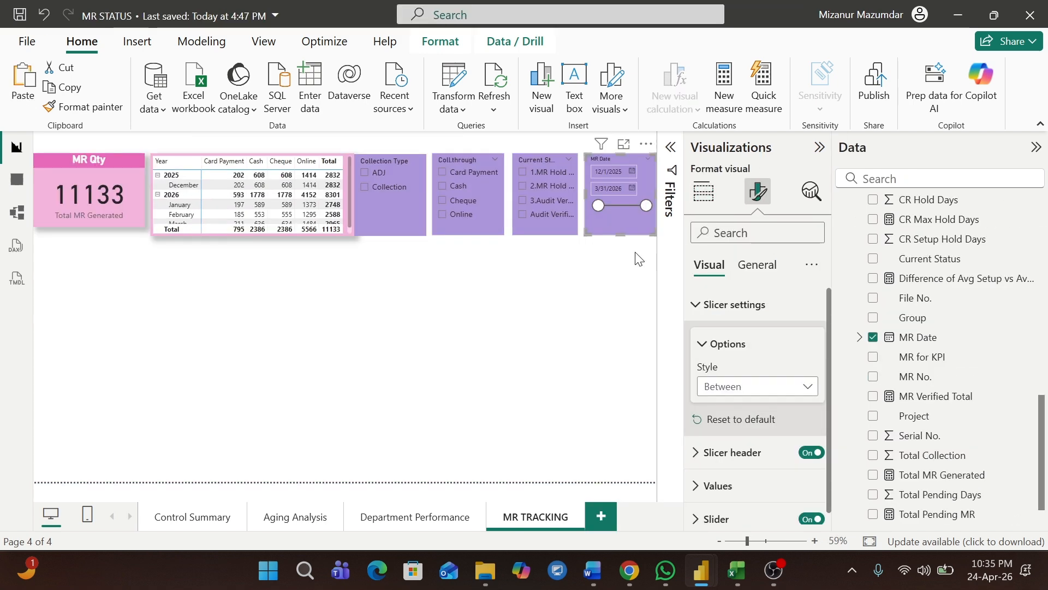
{"action": "left_click", "coordinate": [703, 191]}
Replace the fourth slicer's MR Date field with Aging Bucket.
{"action": "left_click", "coordinate": [818, 444]}
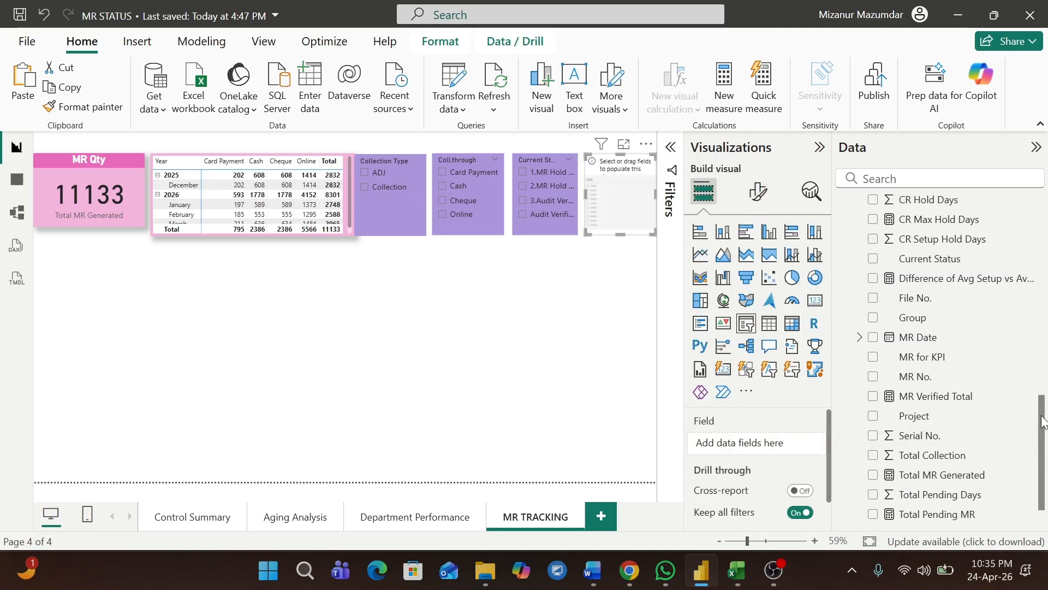
{"action": "left_click_drag", "start_coordinate": [1043, 420], "coordinate": [1043, 218]}
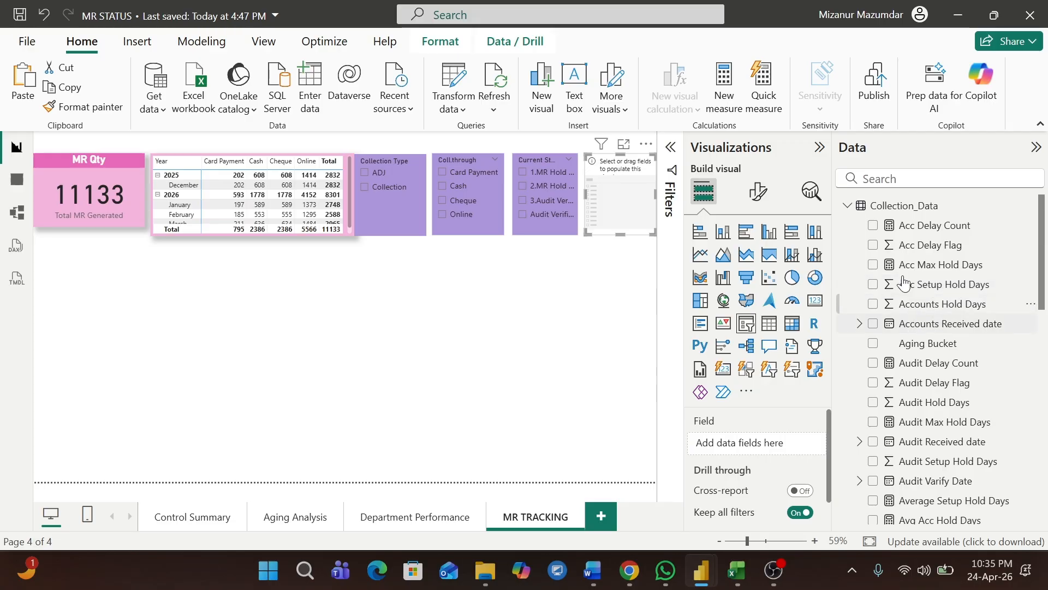
{"action": "left_click", "coordinate": [874, 343]}
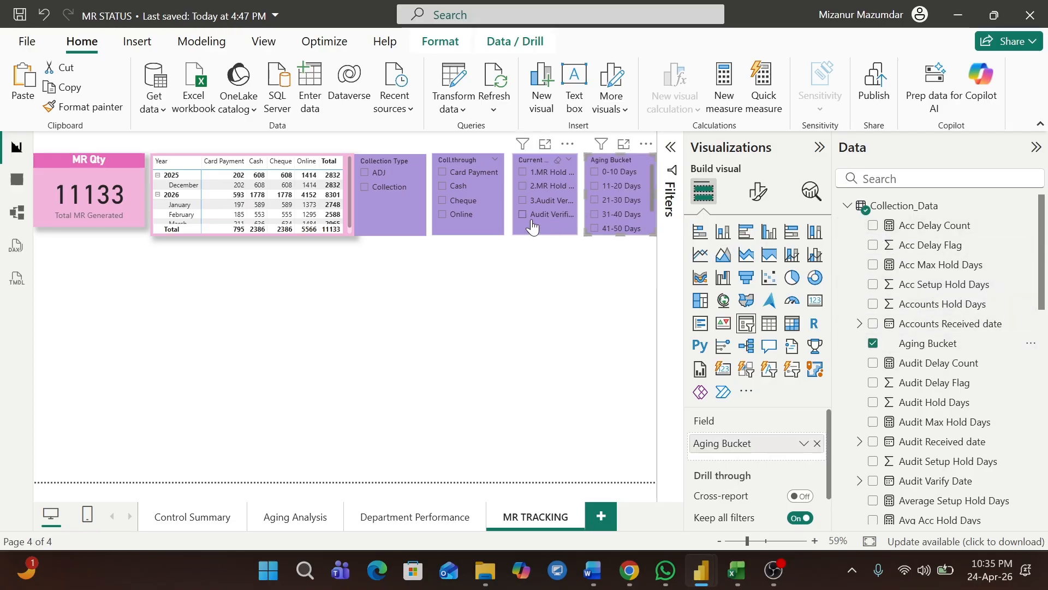
Check the slicer colours on the MR TRACKING page of the Monthly Collection report and MR Status file, and return to MR STATUS.
{"action": "key", "text": "alt+Tab"}
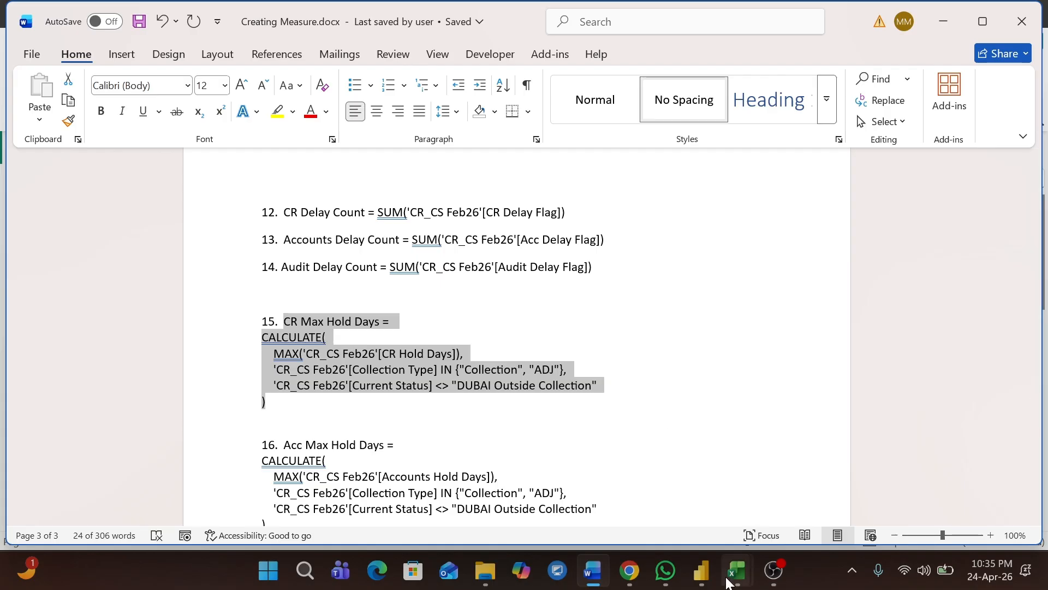
{"action": "mouse_move", "coordinate": [701, 570]}
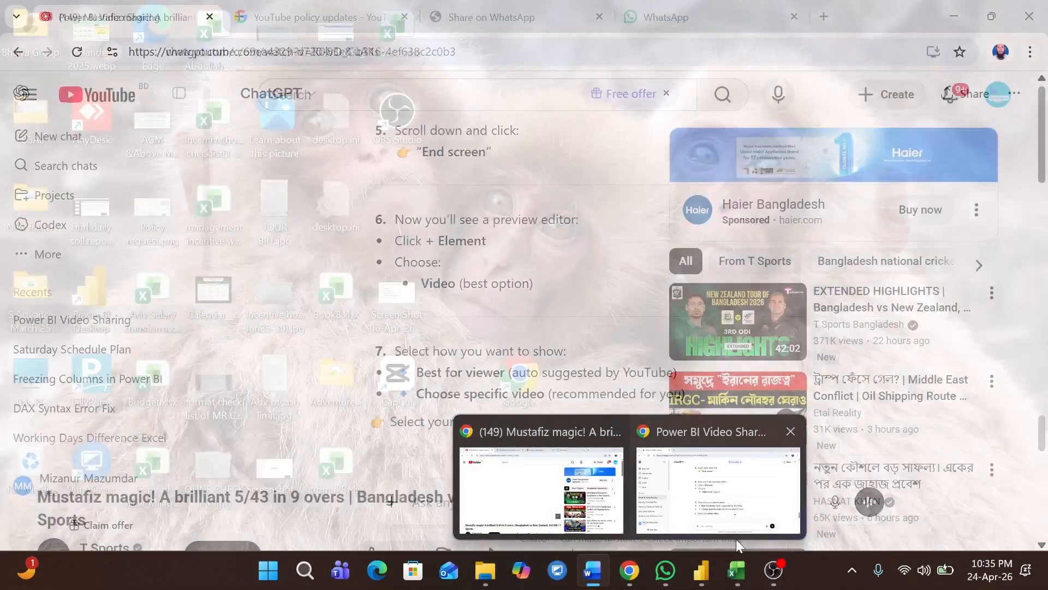
{"action": "mouse_move", "coordinate": [769, 578]}
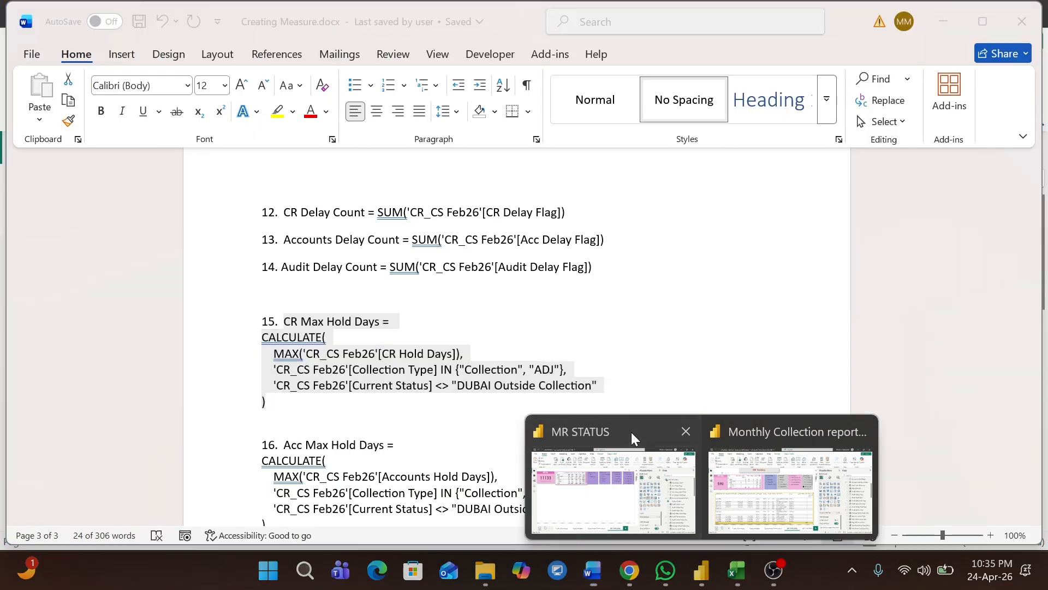
{"action": "left_click", "coordinate": [631, 436]}
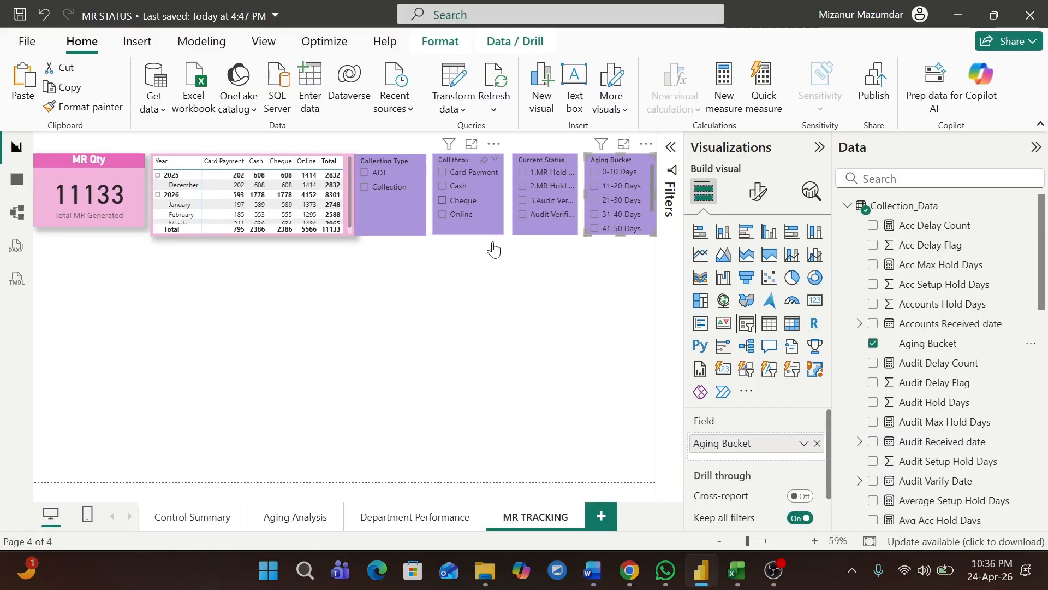
{"action": "left_click", "coordinate": [716, 432]}
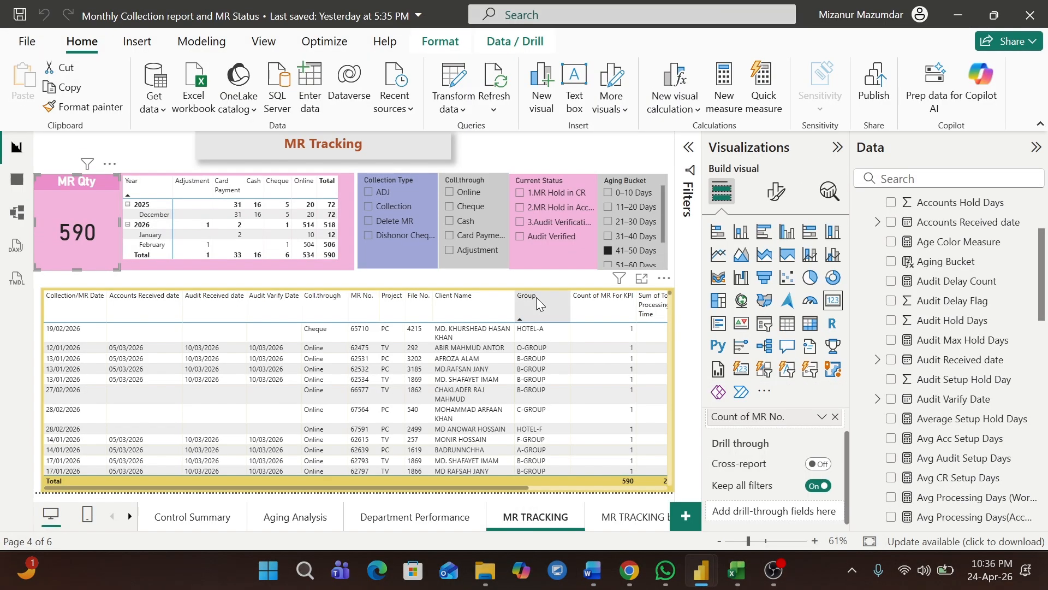
{"action": "key", "text": "alt+Tab"}
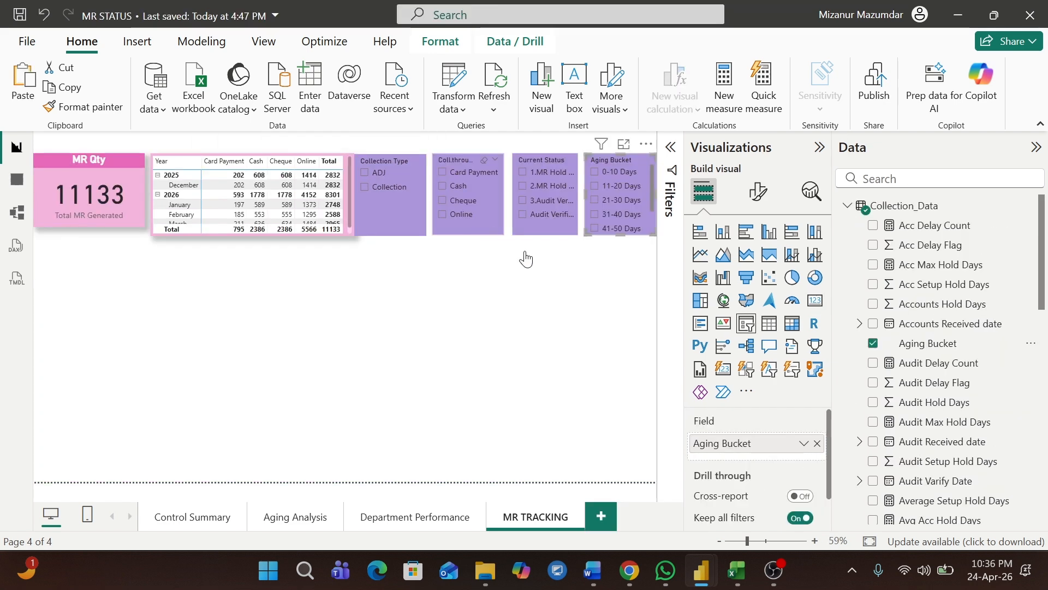
Give the Coll.through slicer a light grey background.
{"action": "left_click", "coordinate": [480, 206]}
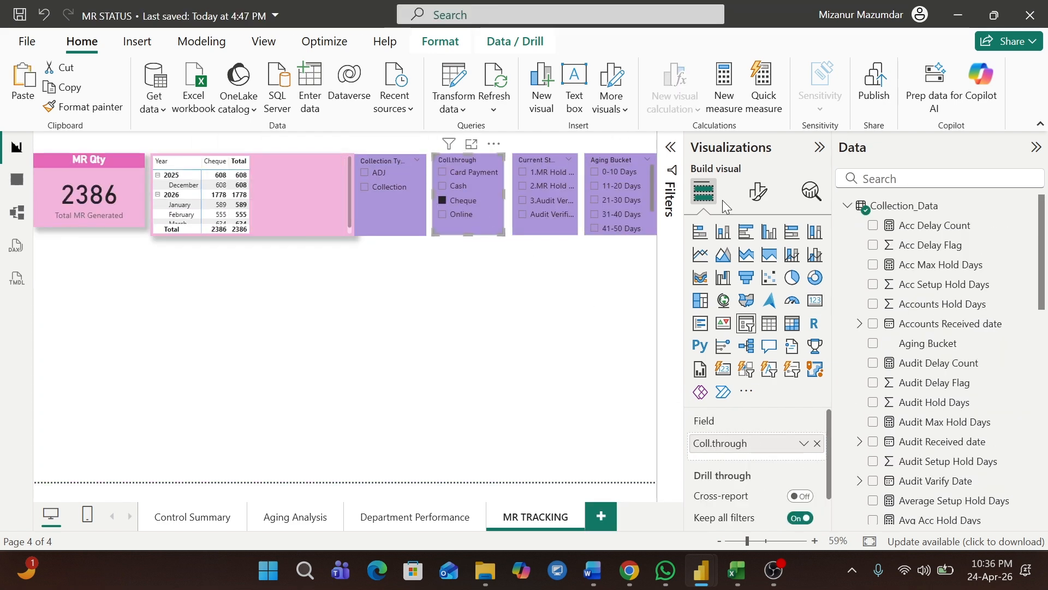
{"action": "left_click", "coordinate": [758, 192]}
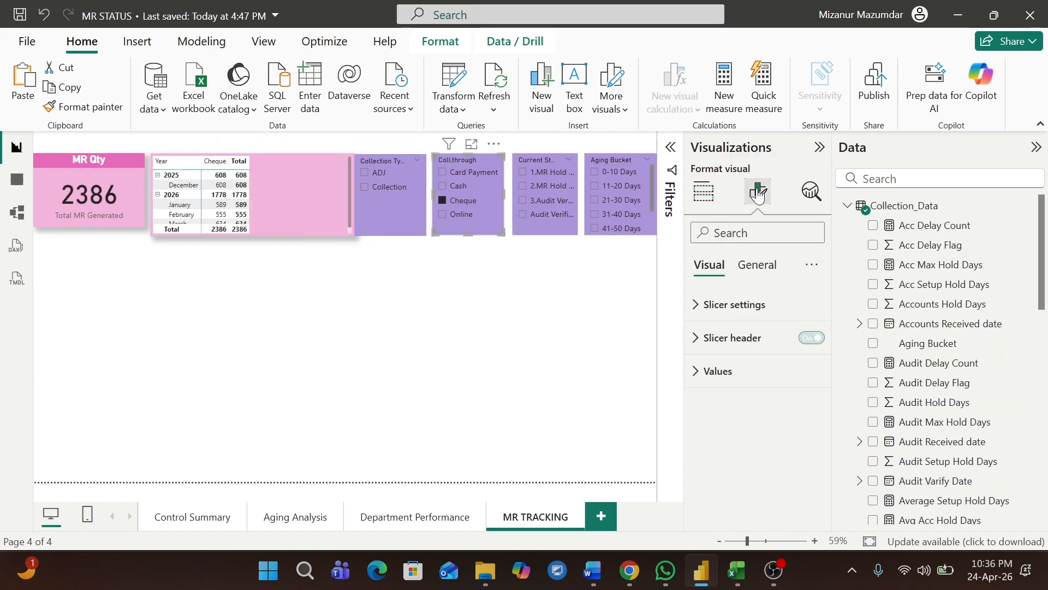
{"action": "left_click", "coordinate": [760, 264]}
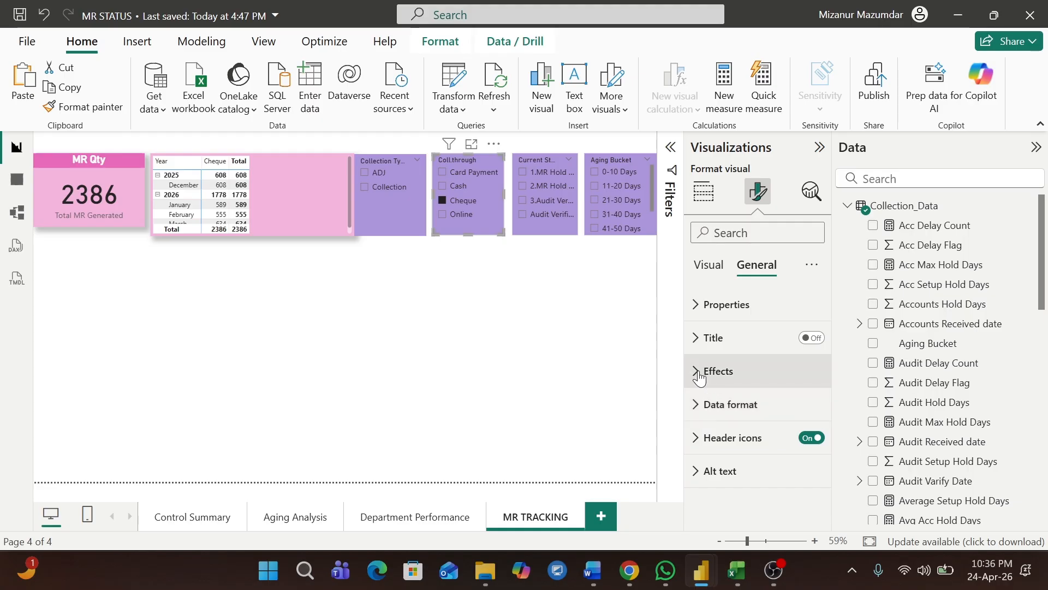
{"action": "left_click", "coordinate": [700, 373]}
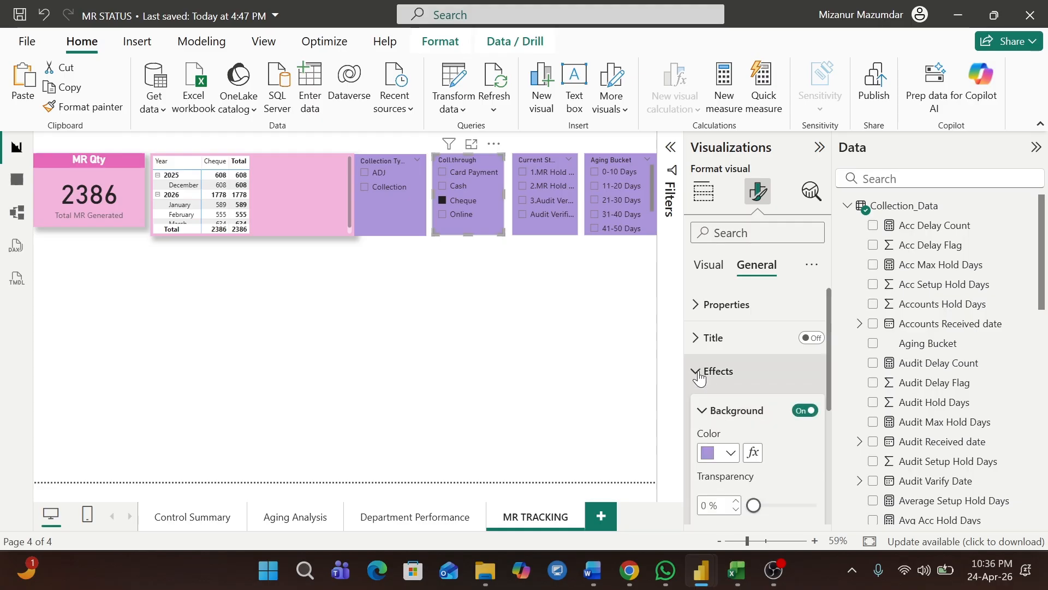
{"action": "left_click", "coordinate": [732, 458]}
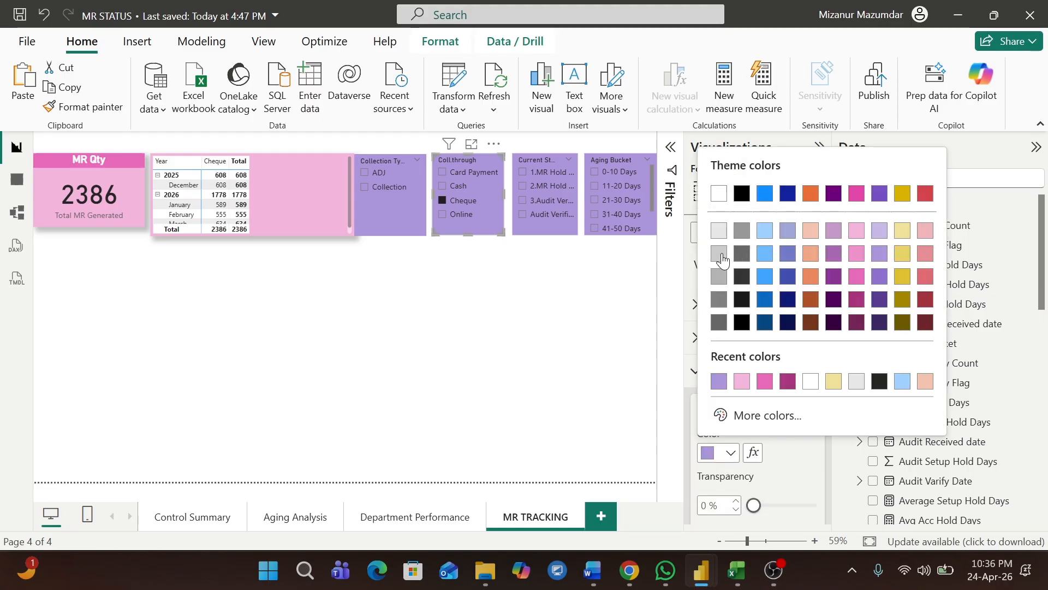
{"action": "left_click", "coordinate": [724, 257]}
Give the Aging Bucket slicer a very light grey background.
{"action": "left_click", "coordinate": [642, 174]}
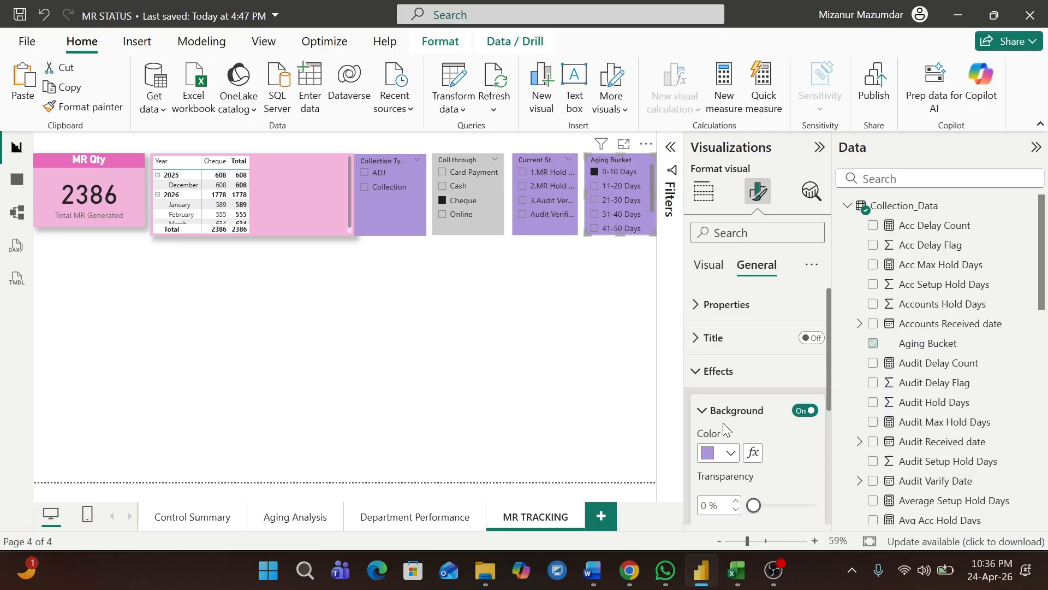
{"action": "left_click", "coordinate": [730, 452]}
{"action": "left_click", "coordinate": [719, 253]}
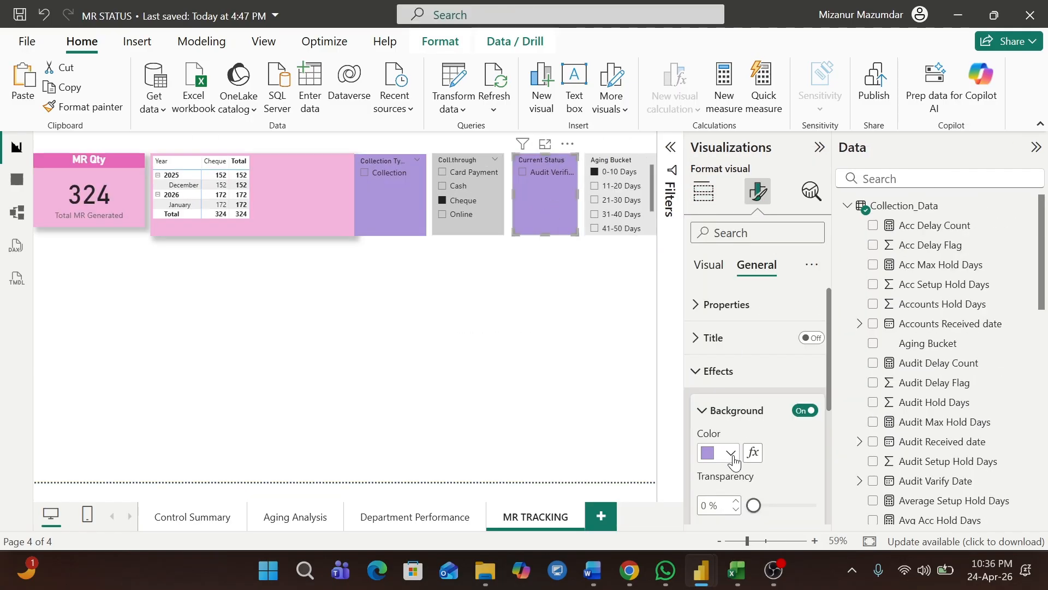
Give the Current Status slicer the pink #ec8fca background (Theme color 5, 40% lighter).
{"action": "left_click", "coordinate": [730, 454]}
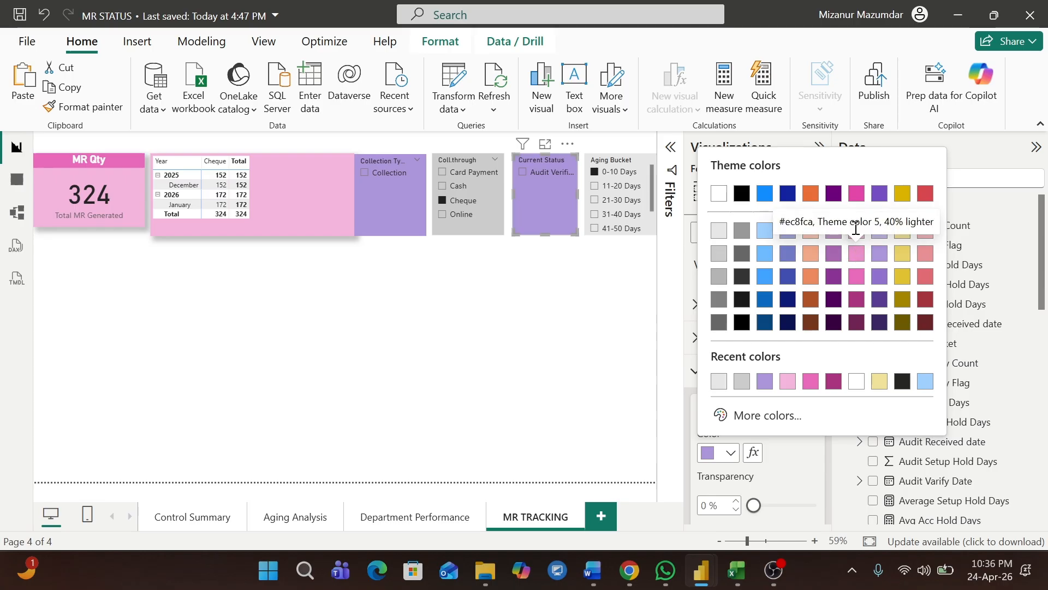
{"action": "left_click", "coordinate": [857, 254]}
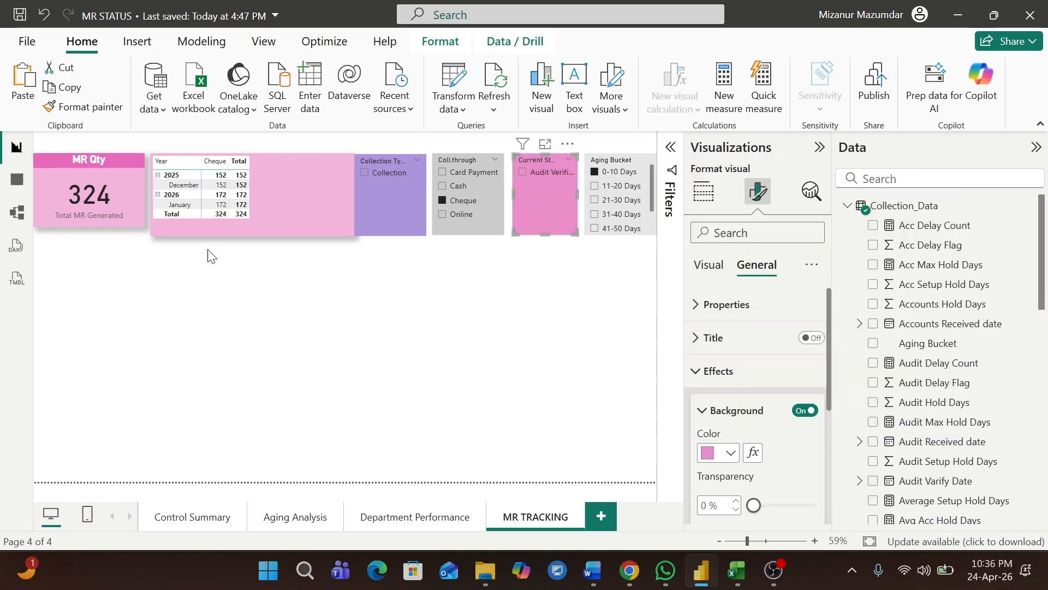
Extend the MR Qty card's height so its lower edge aligns with the matrix beside it.
{"action": "left_click", "coordinate": [229, 233]}
{"action": "left_click", "coordinate": [225, 229]}
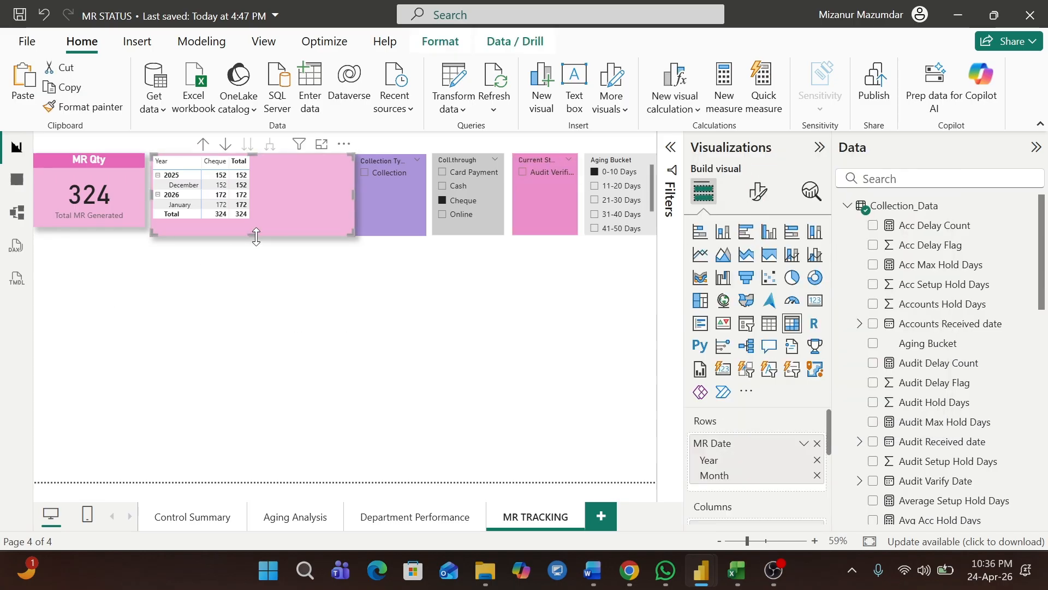
{"action": "mouse_move", "coordinate": [253, 236]}
{"action": "left_mouse_down"}
{"action": "mouse_move", "coordinate": [253, 225]}
{"action": "mouse_move", "coordinate": [250, 235]}
{"action": "left_mouse_up"}
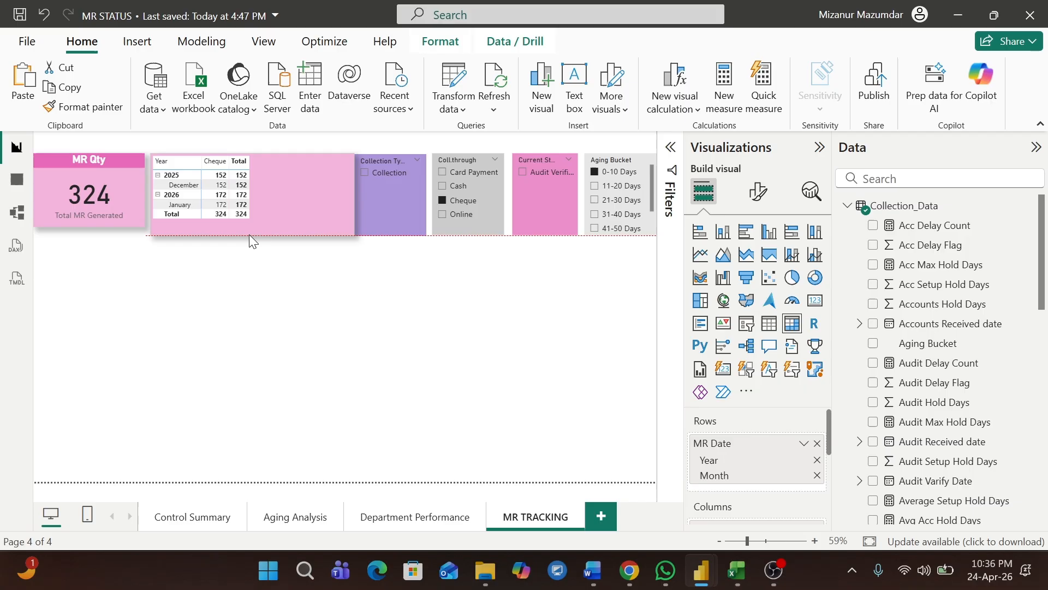
{"action": "left_click", "coordinate": [129, 227]}
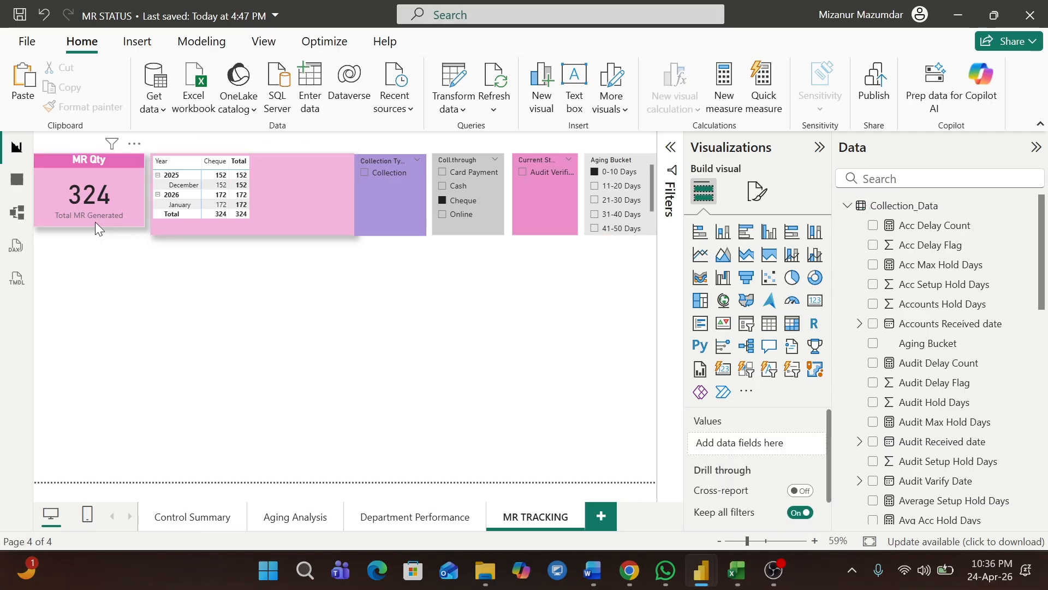
{"action": "left_click_drag", "start_coordinate": [90, 226], "coordinate": [89, 231]}
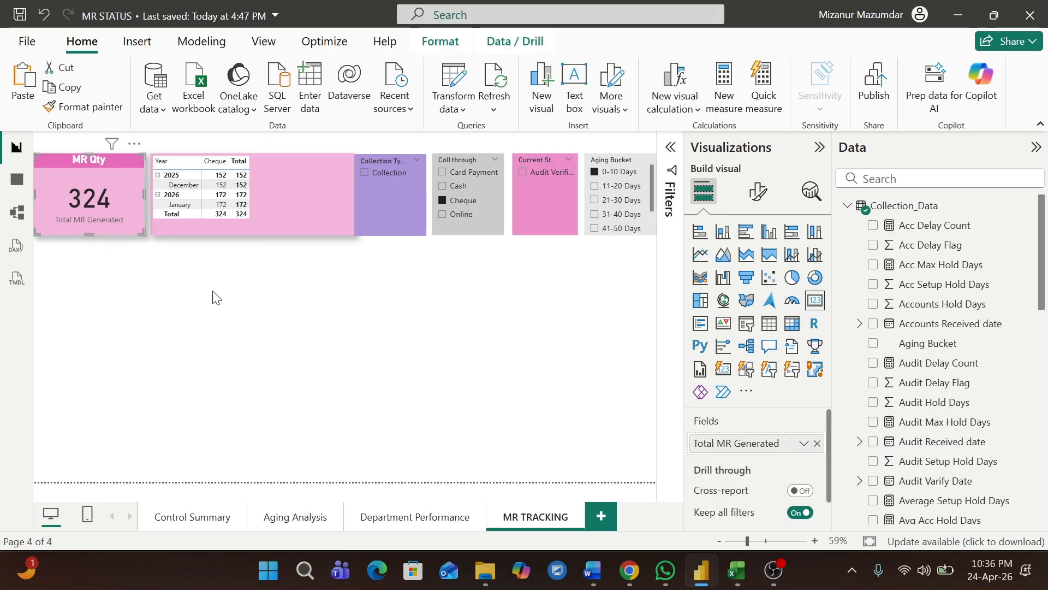
Insert an empty table visual below the MR Qty card and narrow the Collection Type slicer so it clears the matrix.
{"action": "left_click", "coordinate": [213, 295]}
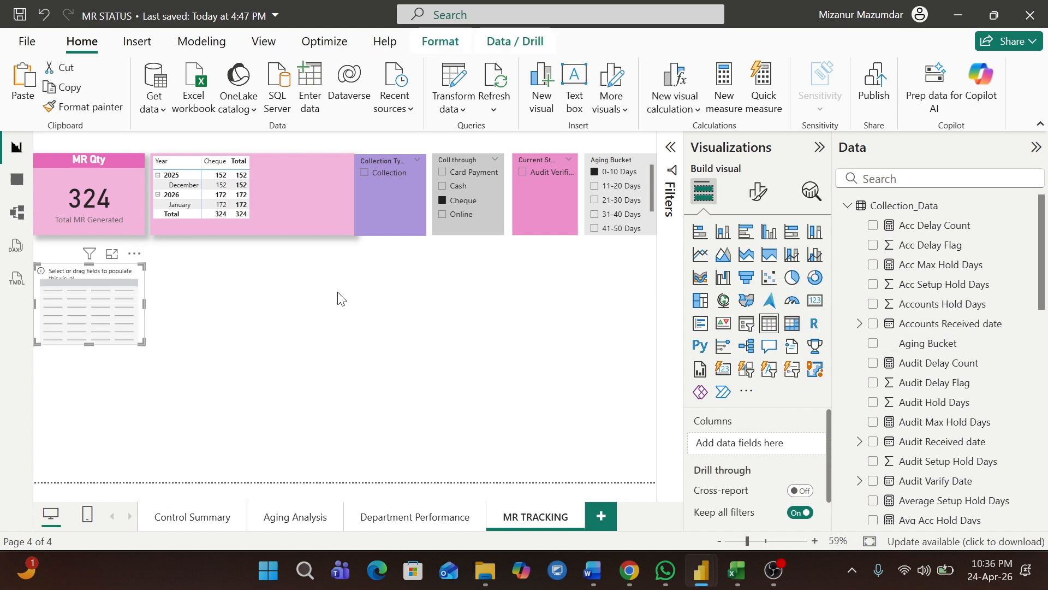
{"action": "left_click", "coordinate": [332, 200]}
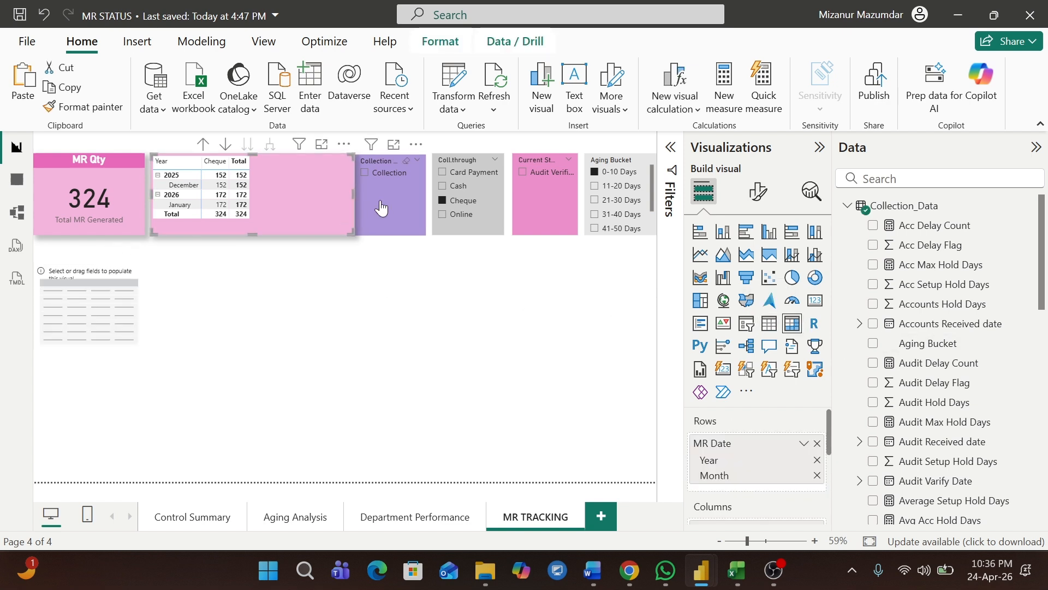
{"action": "left_click", "coordinate": [373, 206]}
{"action": "left_click_drag", "start_coordinate": [352, 193], "coordinate": [360, 192]}
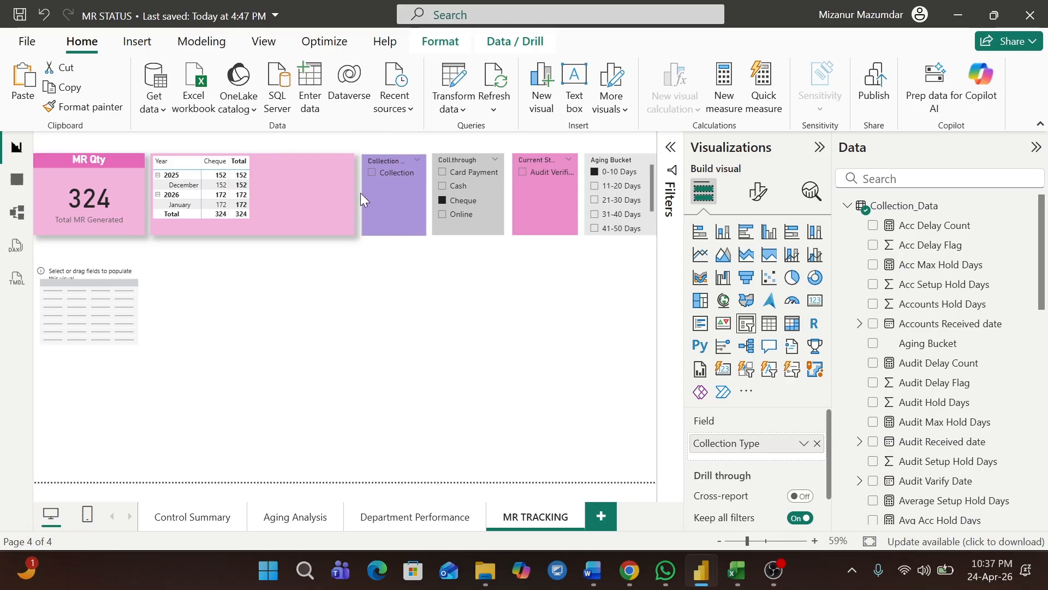
{"action": "left_click", "coordinate": [336, 188]}
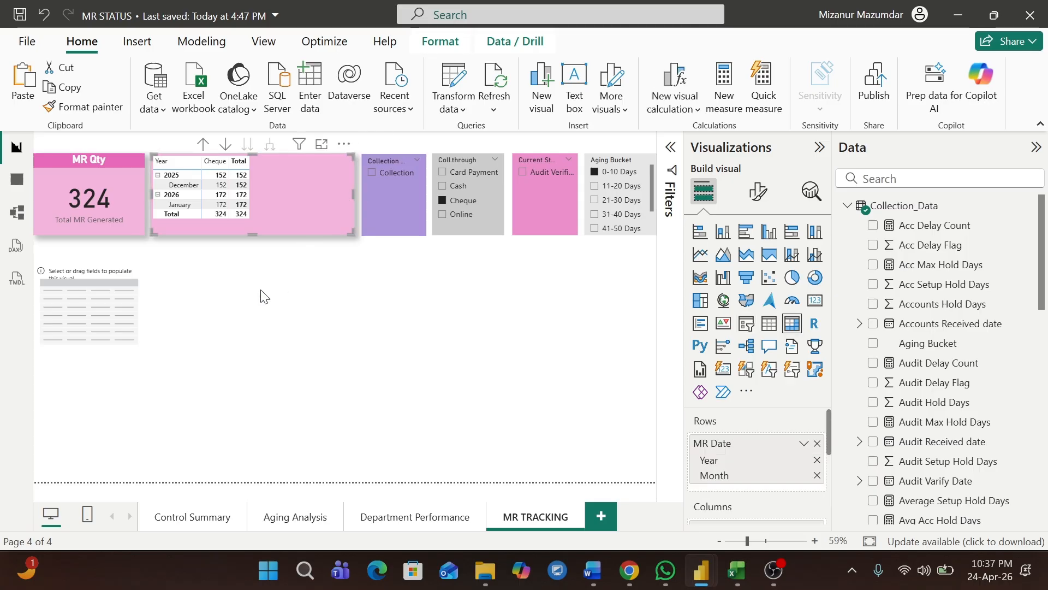
Enlarge the empty table to span the full page width and fill the space below the slicer row.
{"action": "left_click", "coordinate": [131, 330]}
{"action": "left_click_drag", "start_coordinate": [141, 342], "coordinate": [655, 473]}
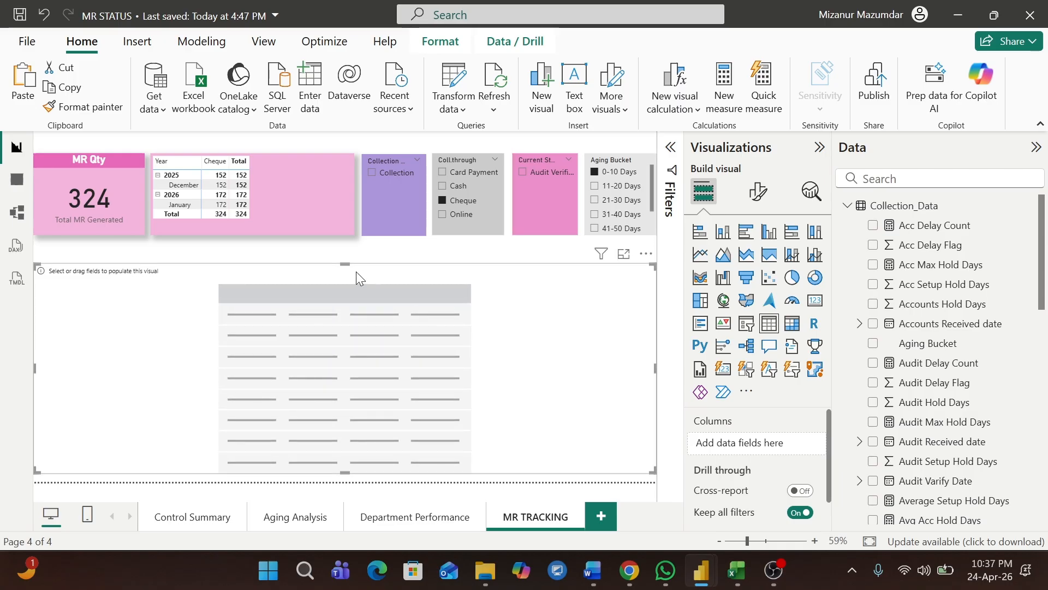
{"action": "left_click_drag", "start_coordinate": [345, 266], "coordinate": [345, 252]}
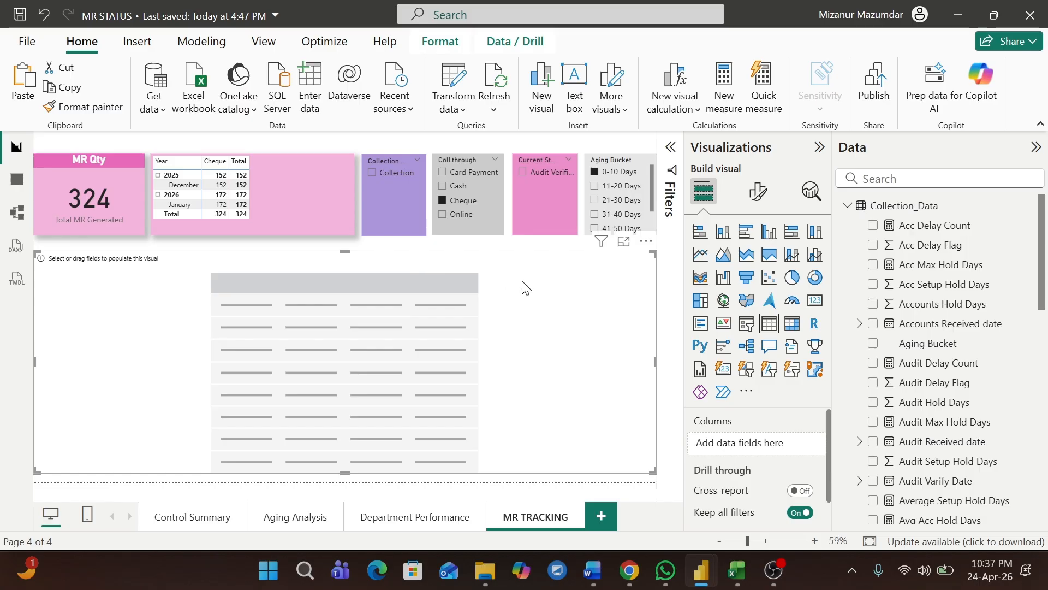
Check the table's columns in the Monthly Collection report and MR Status file, return to MR STATUS, and add MR Date as a plain date column.
{"action": "key", "text": "alt+Tab"}
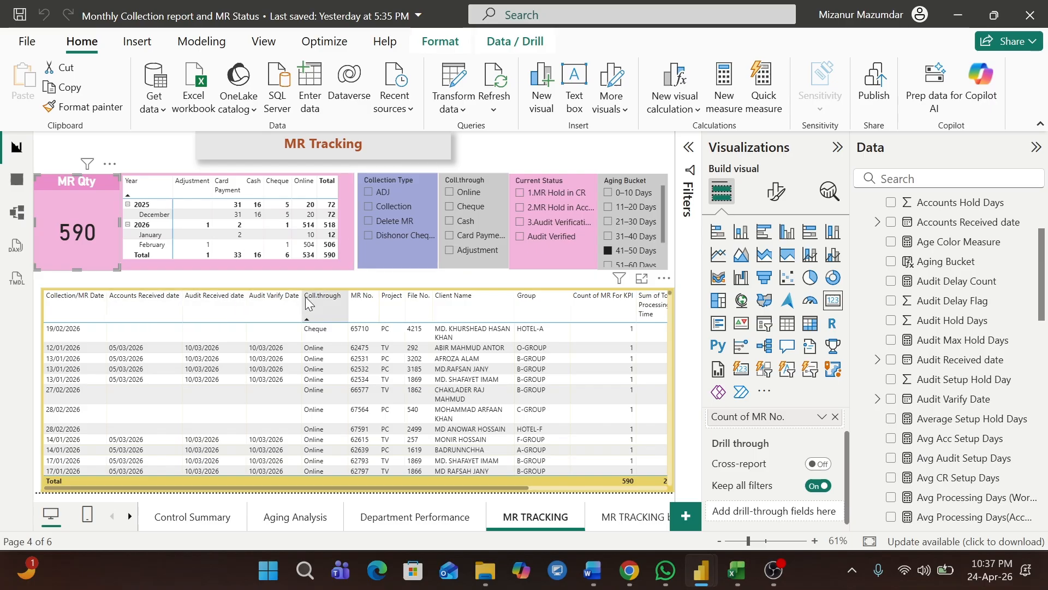
{"action": "key", "text": "alt+Tab"}
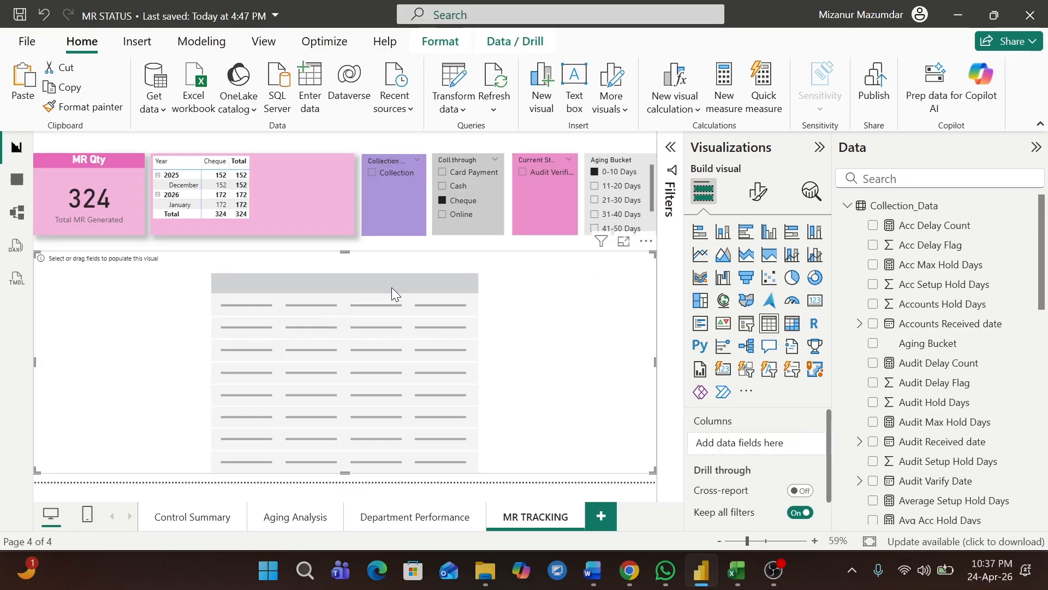
{"action": "left_click_drag", "start_coordinate": [1042, 244], "coordinate": [1046, 425]}
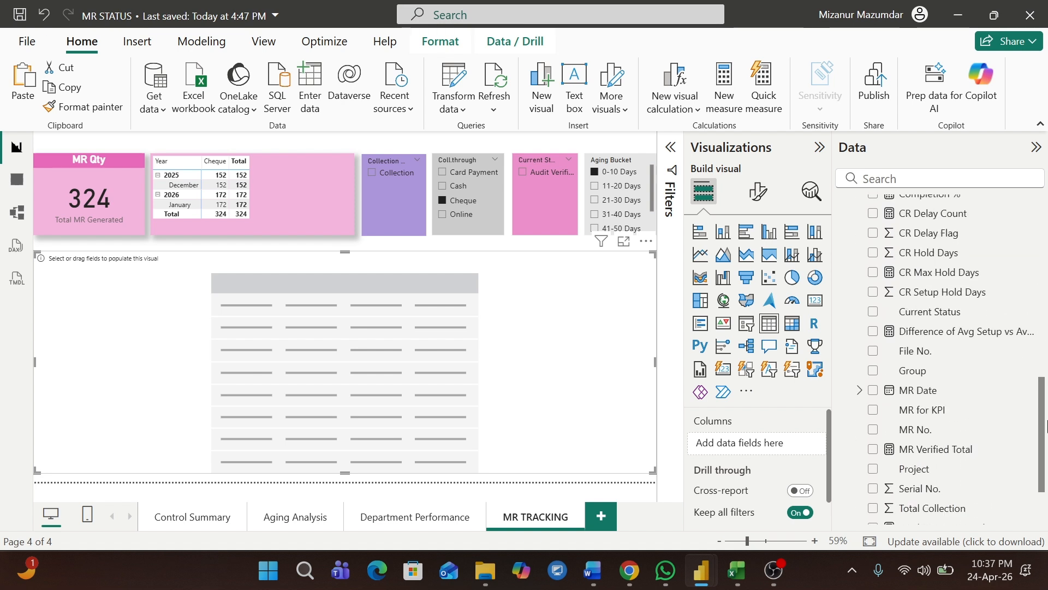
{"action": "left_click", "coordinate": [873, 388]}
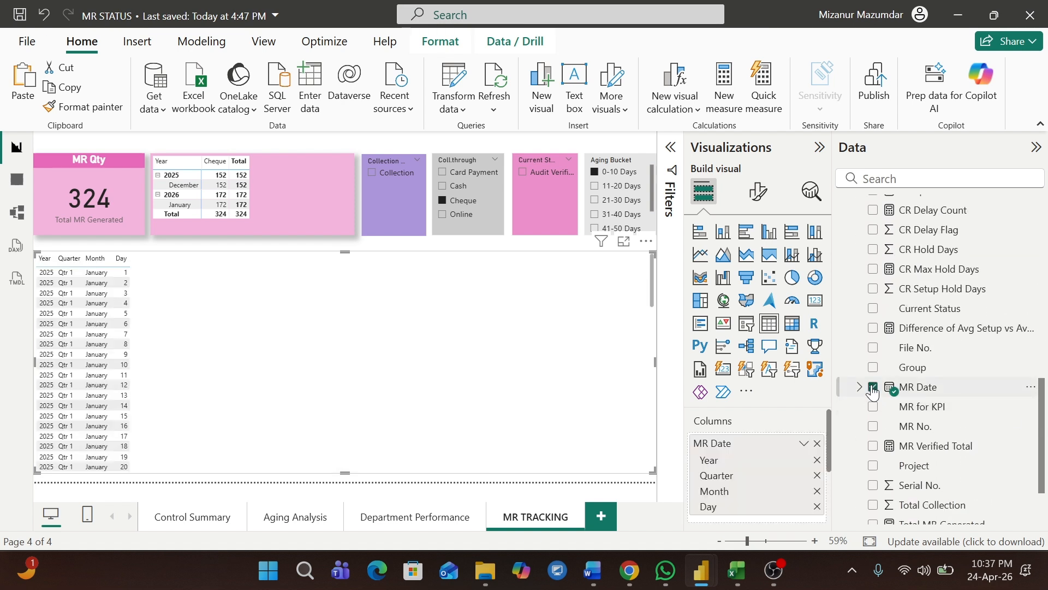
{"action": "left_click", "coordinate": [804, 443]}
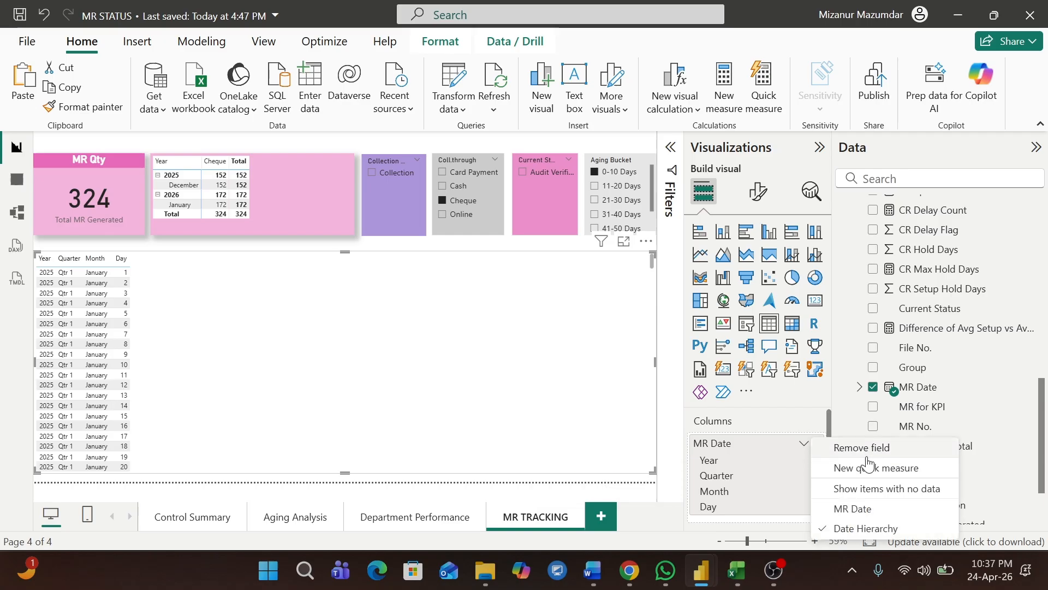
{"action": "left_click", "coordinate": [853, 509]}
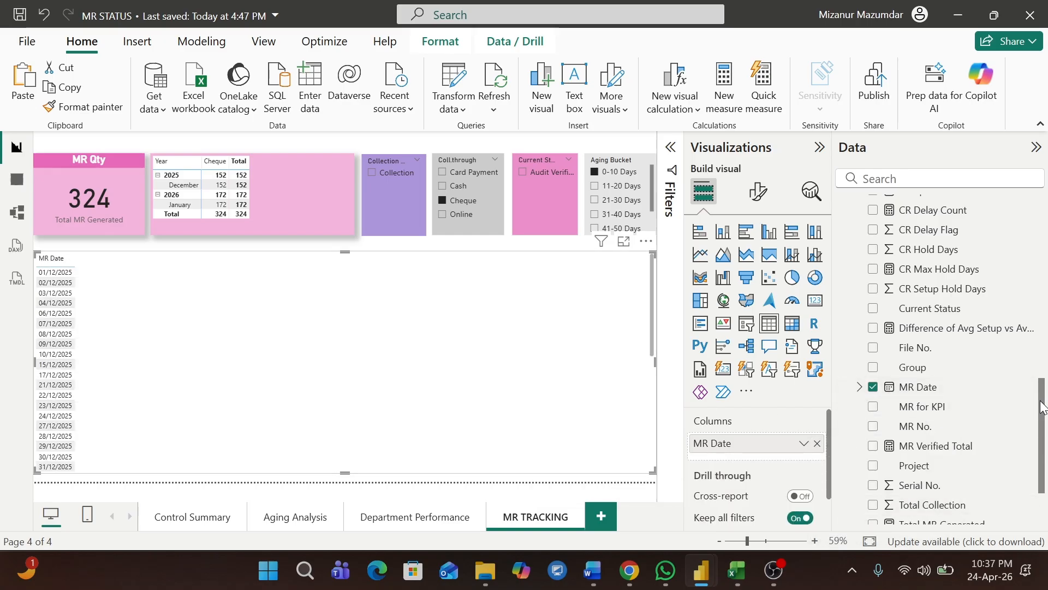
Add Accounts Received date and Audit Received date to the table as plain dates instead of date hierarchies.
{"action": "left_click_drag", "start_coordinate": [1042, 409], "coordinate": [1040, 249]}
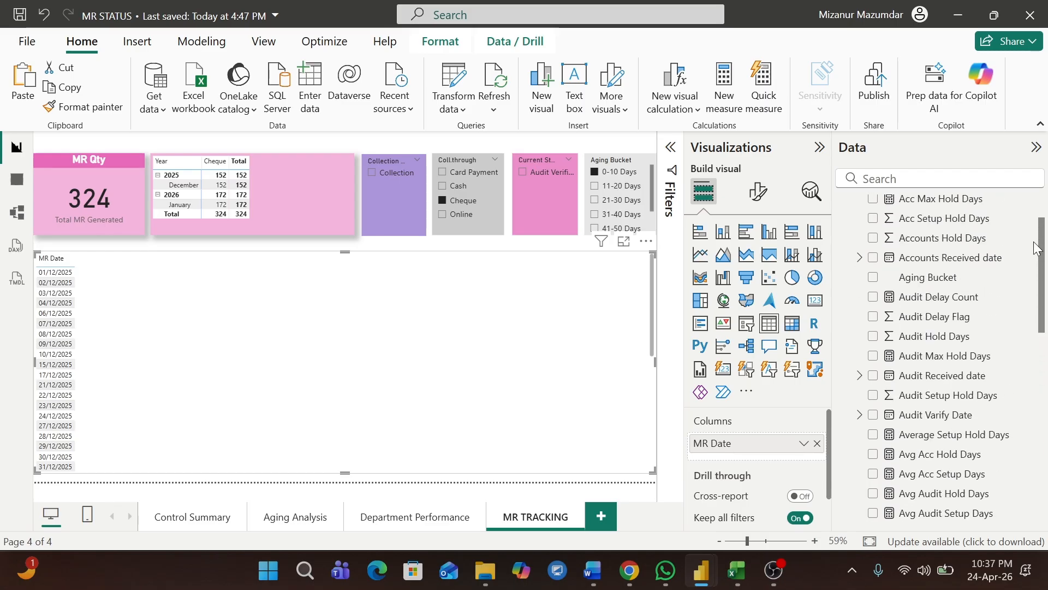
{"action": "left_click", "coordinate": [873, 257]}
{"action": "left_click", "coordinate": [806, 464]}
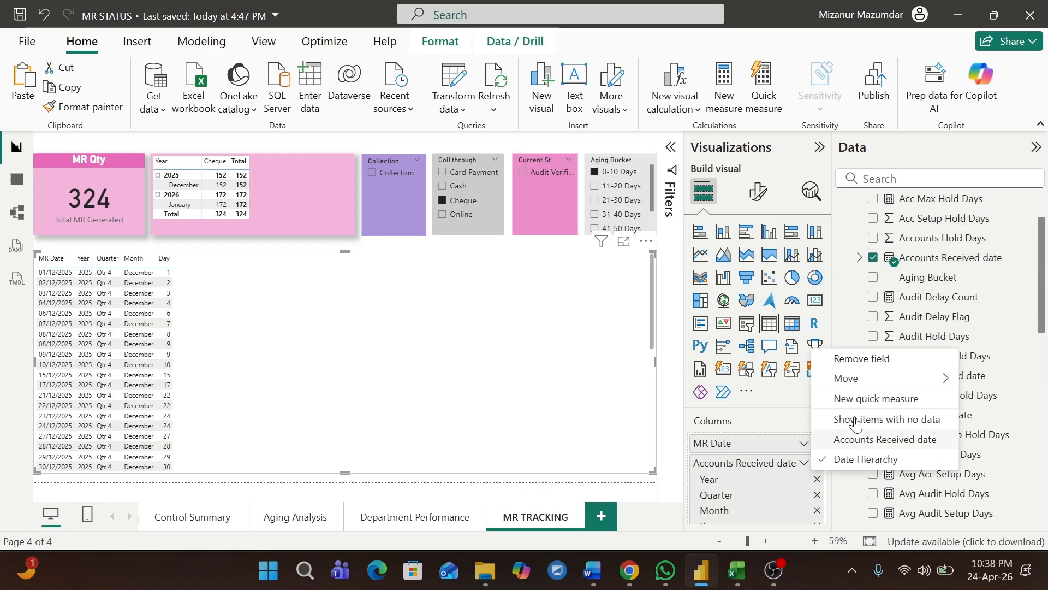
{"action": "left_click", "coordinate": [868, 445]}
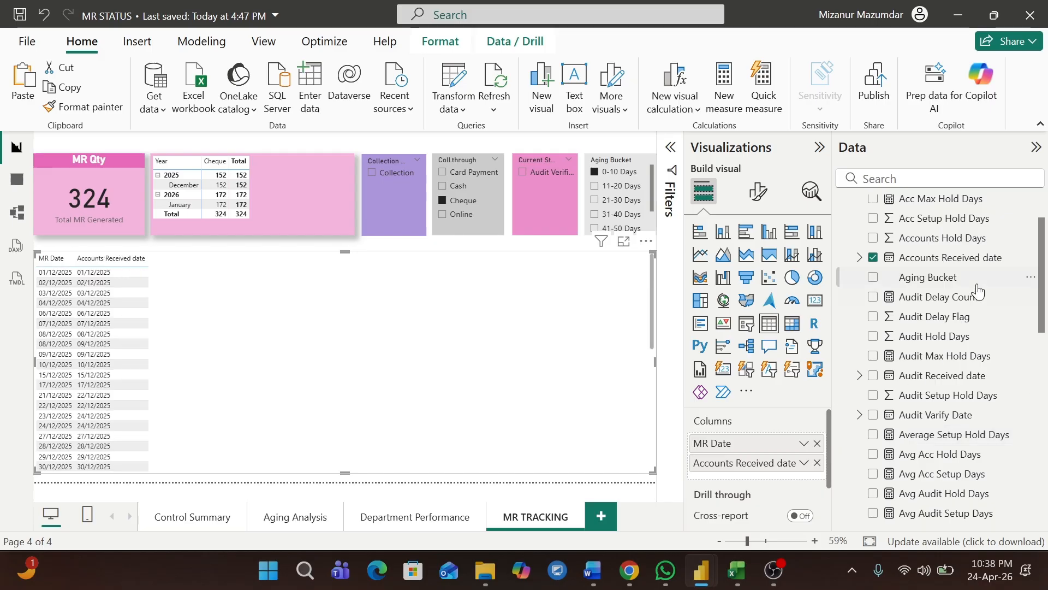
{"action": "left_click", "coordinate": [874, 377]}
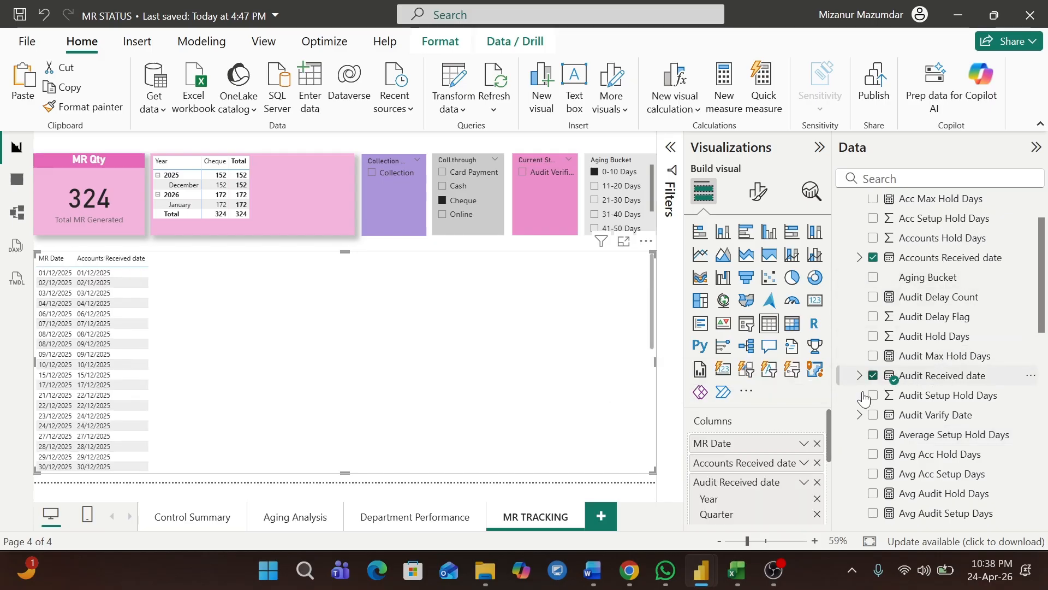
{"action": "left_click", "coordinate": [804, 482]}
{"action": "left_click", "coordinate": [862, 459]}
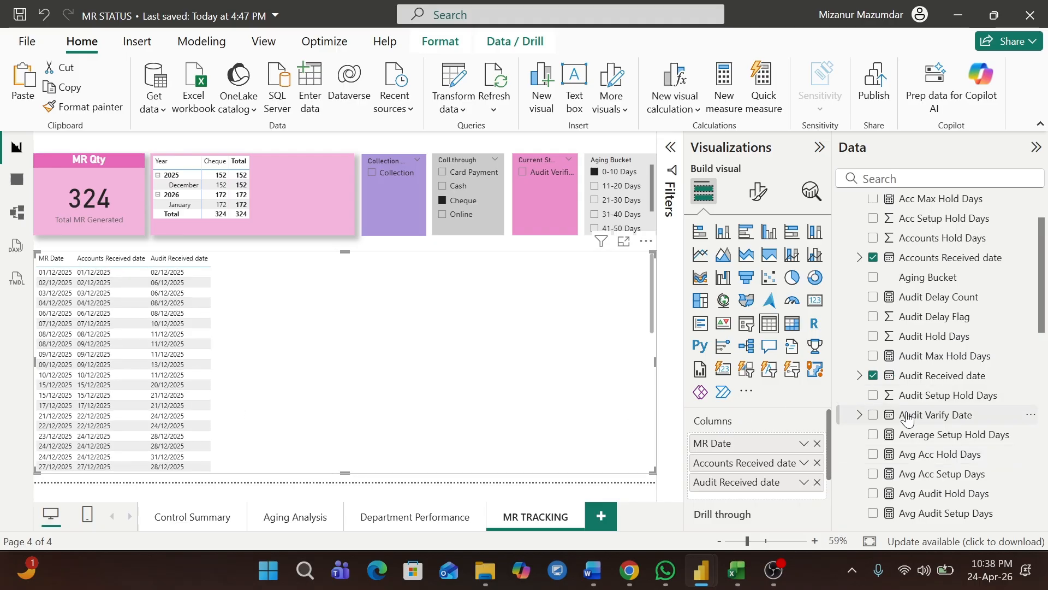
Add Audit Varify Date to the table as a plain date instead of a date hierarchy.
{"action": "left_click", "coordinate": [863, 416]}
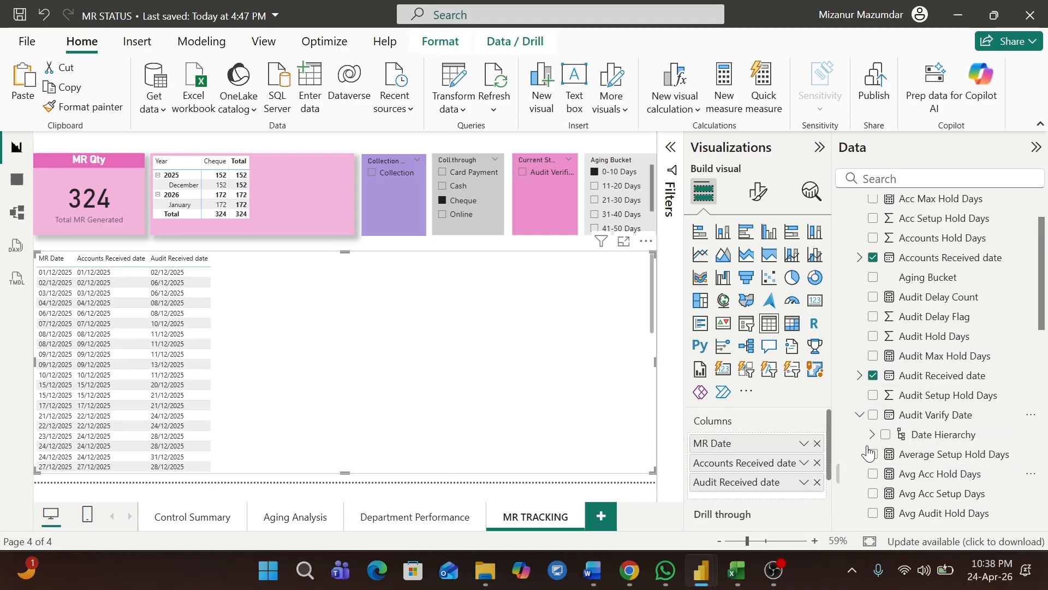
{"action": "left_click", "coordinate": [873, 417]}
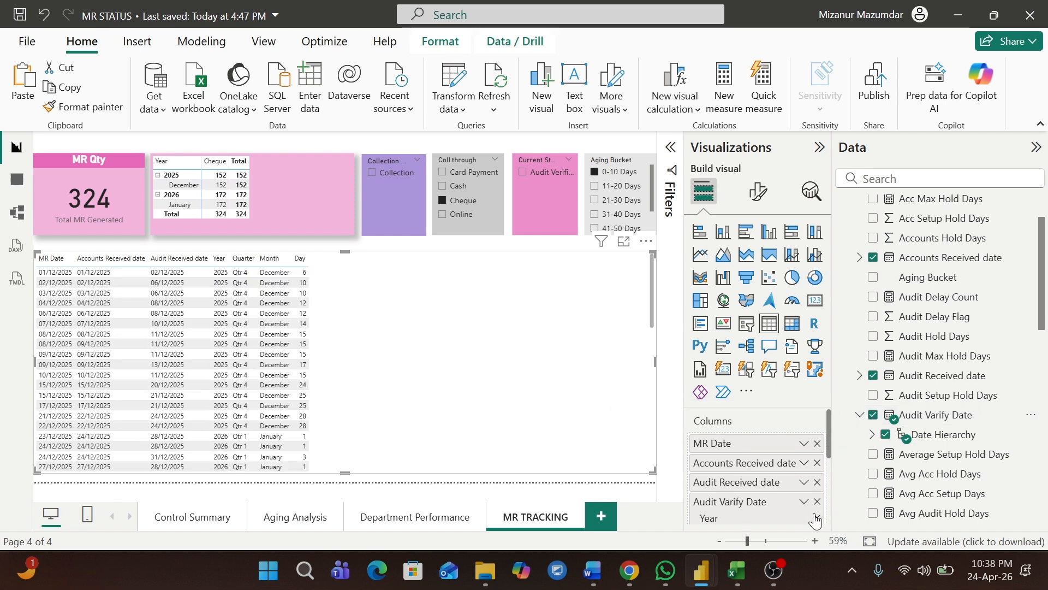
{"action": "left_click", "coordinate": [803, 501]}
{"action": "left_click", "coordinate": [869, 479]}
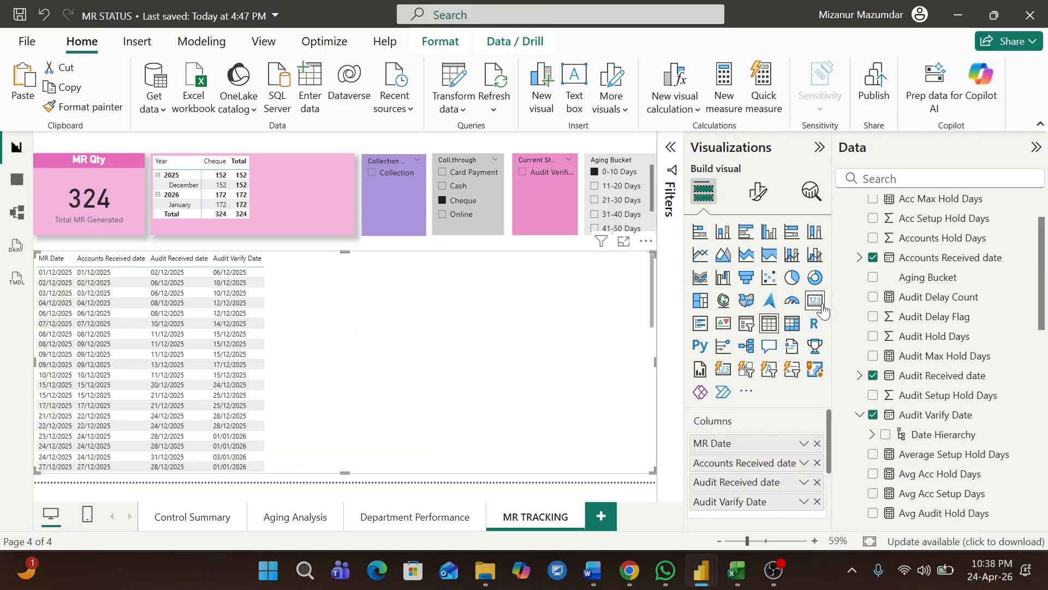
Add the Coll.through, MR No., Project and File No. columns to the table.
{"action": "left_click_drag", "start_coordinate": [1043, 290], "coordinate": [1043, 420]}
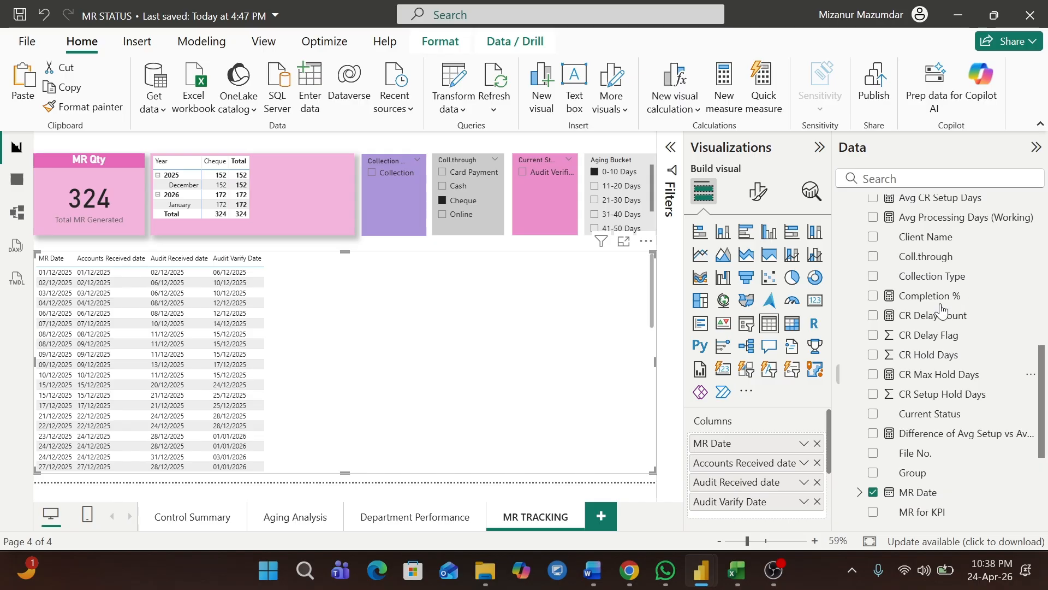
{"action": "left_click", "coordinate": [873, 256]}
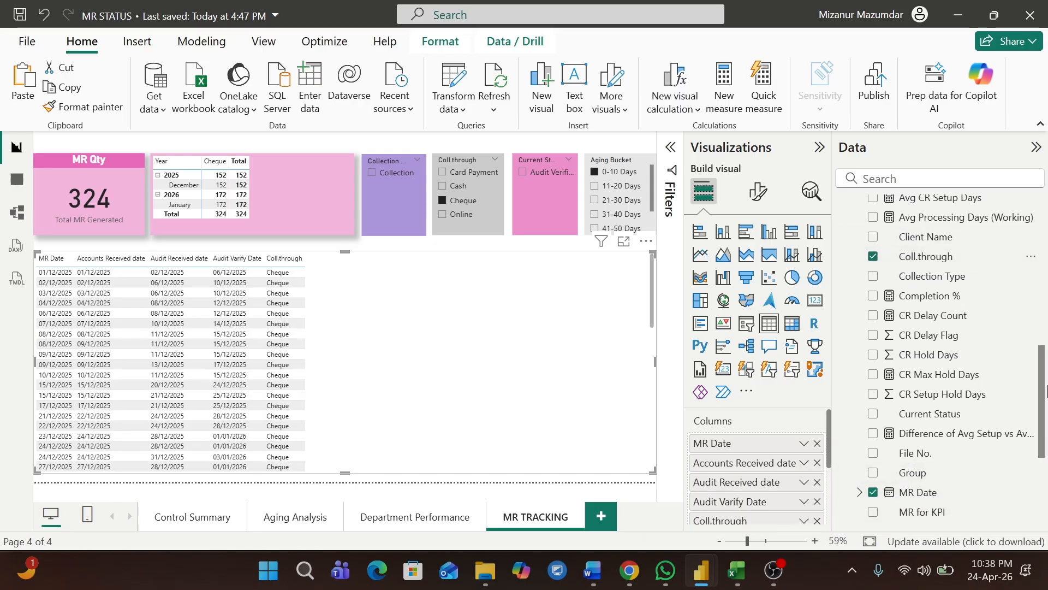
{"action": "left_click_drag", "start_coordinate": [1043, 379], "coordinate": [1043, 441]}
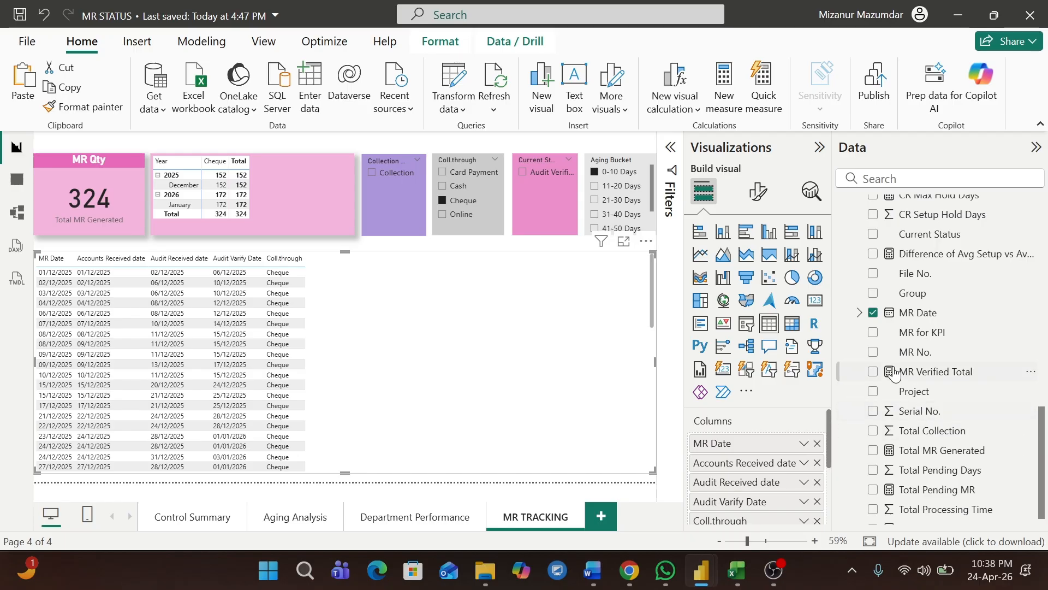
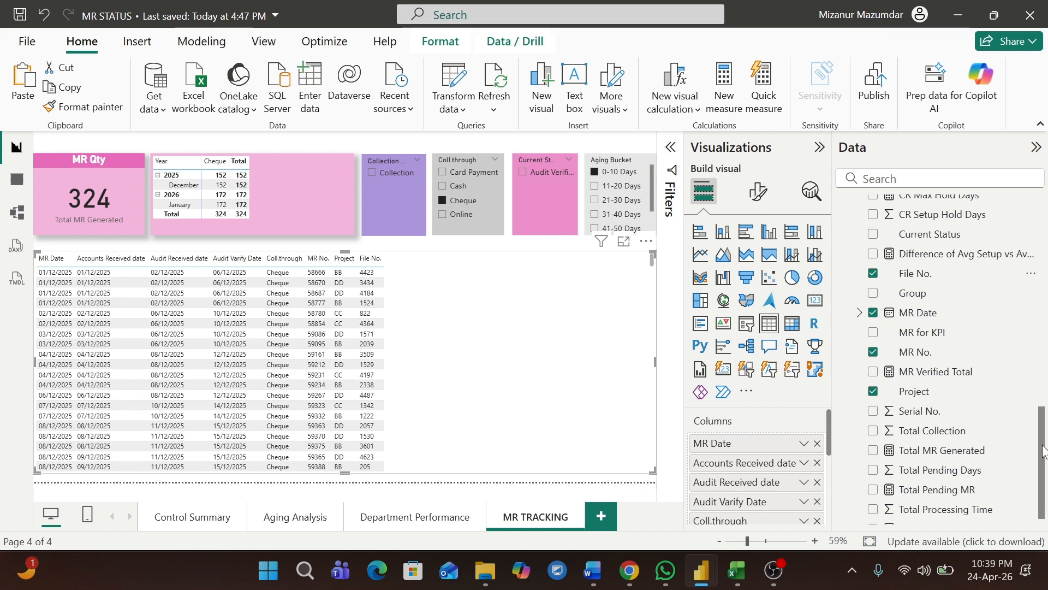
{"action": "scroll", "coordinate": [1045, 397], "scroll_direction": "up", "scroll_amount": 3}
{"action": "left_click_drag", "start_coordinate": [1045, 396], "coordinate": [1044, 444]}
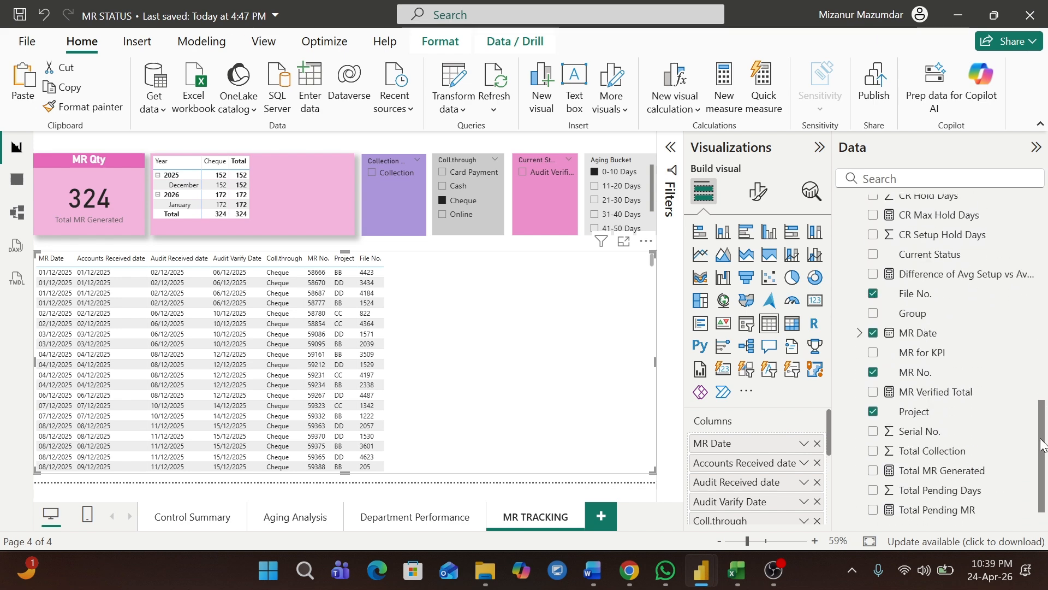
Open the Power Query Editor and review which columns the Removed Other Columns step of Collection_Data keeps.
{"action": "left_click", "coordinate": [446, 100]}
{"action": "left_click", "coordinate": [491, 137]}
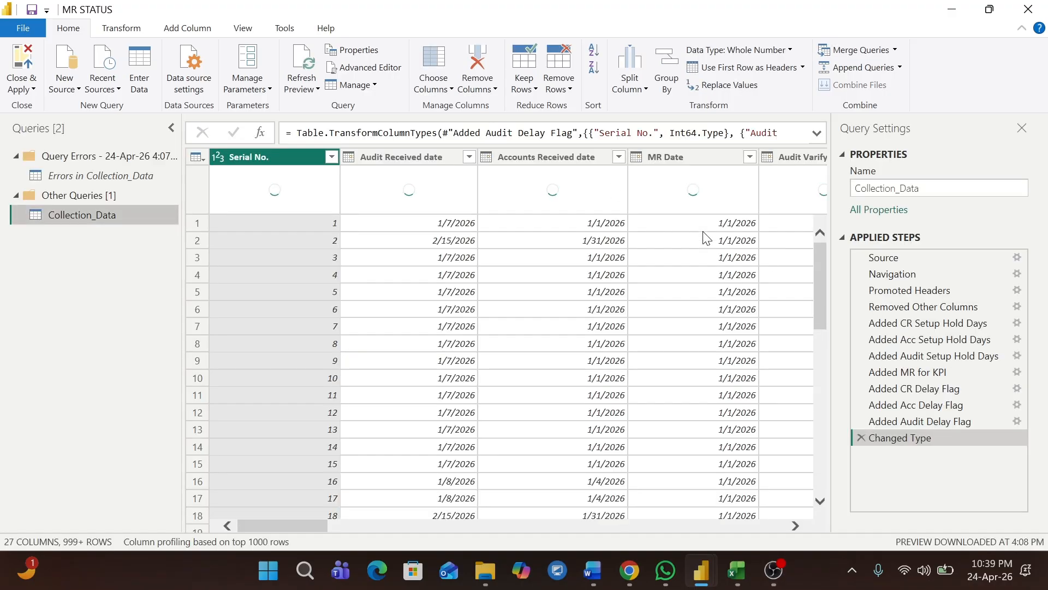
{"action": "left_click", "coordinate": [1020, 309]}
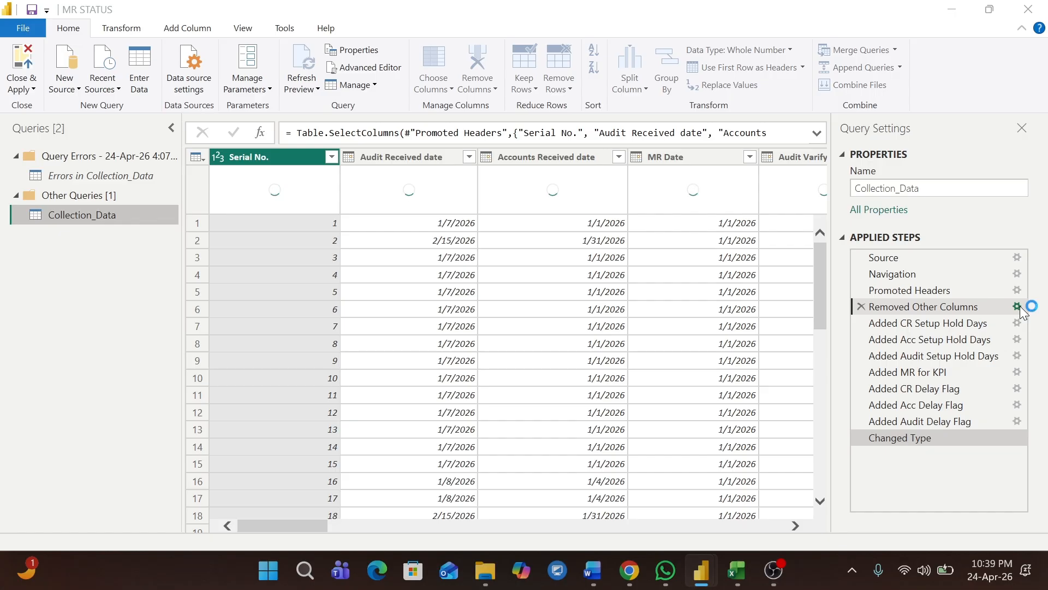
{"action": "left_click", "coordinate": [1018, 307]}
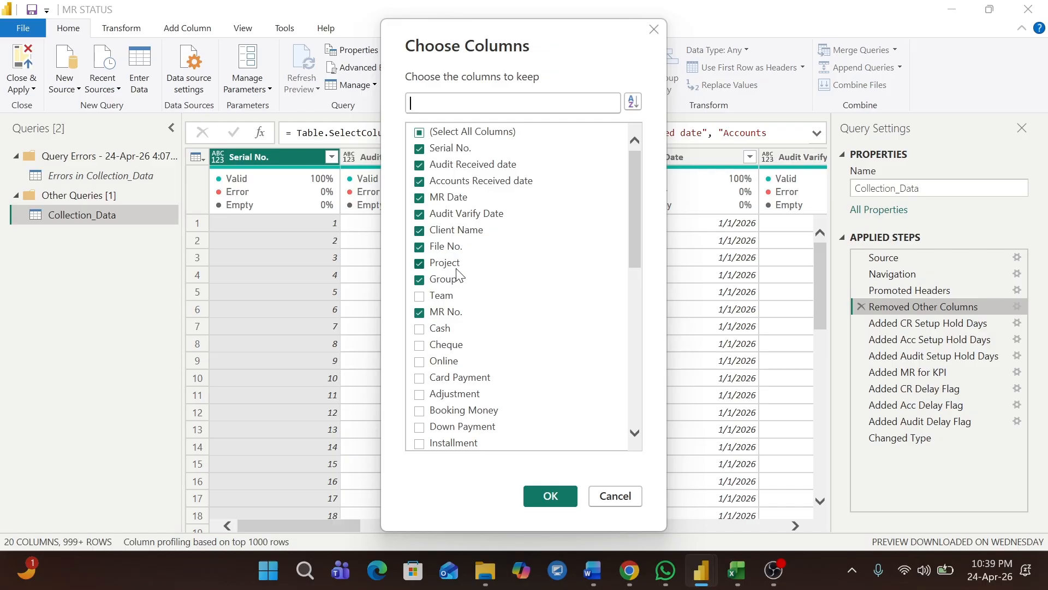
{"action": "left_click", "coordinate": [547, 503]}
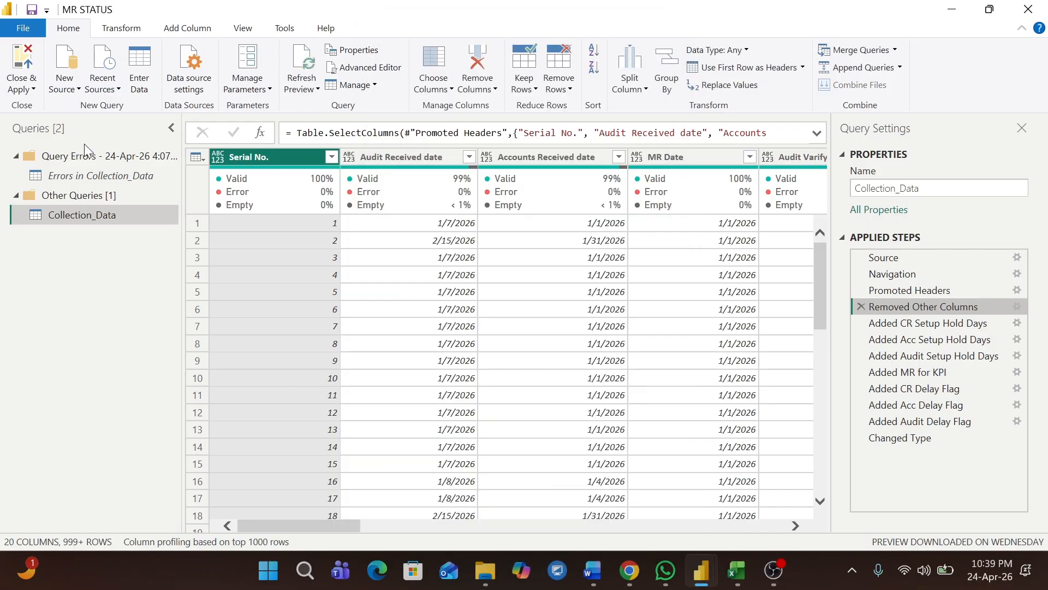
Close the Power Query Editor and add the Client Name and Group columns to the detail table.
{"action": "left_click", "coordinate": [22, 87]}
{"action": "left_click", "coordinate": [42, 105]}
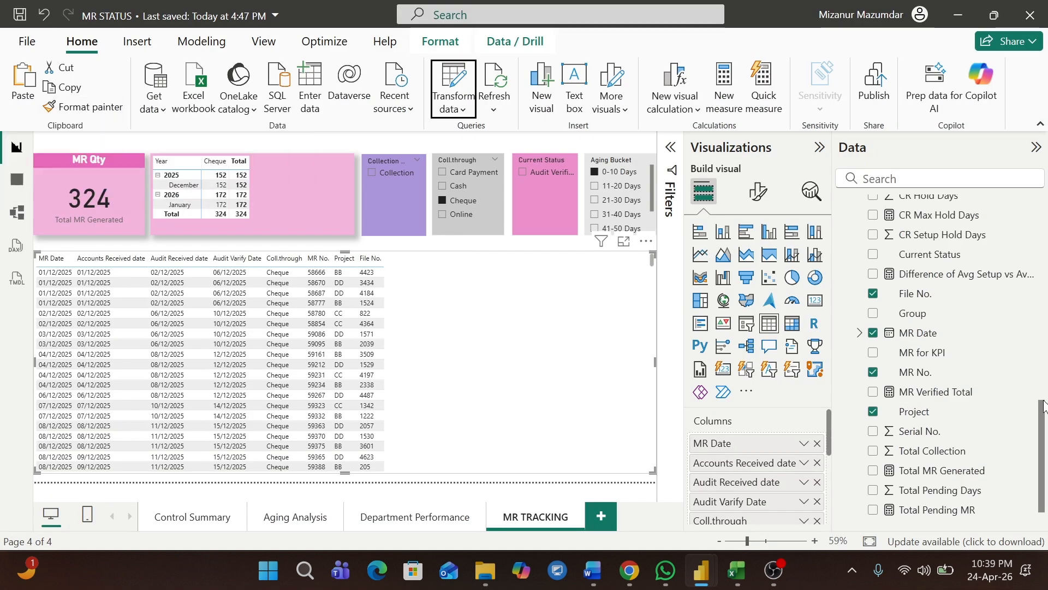
{"action": "scroll", "coordinate": [1043, 428], "scroll_direction": "up", "scroll_amount": 5}
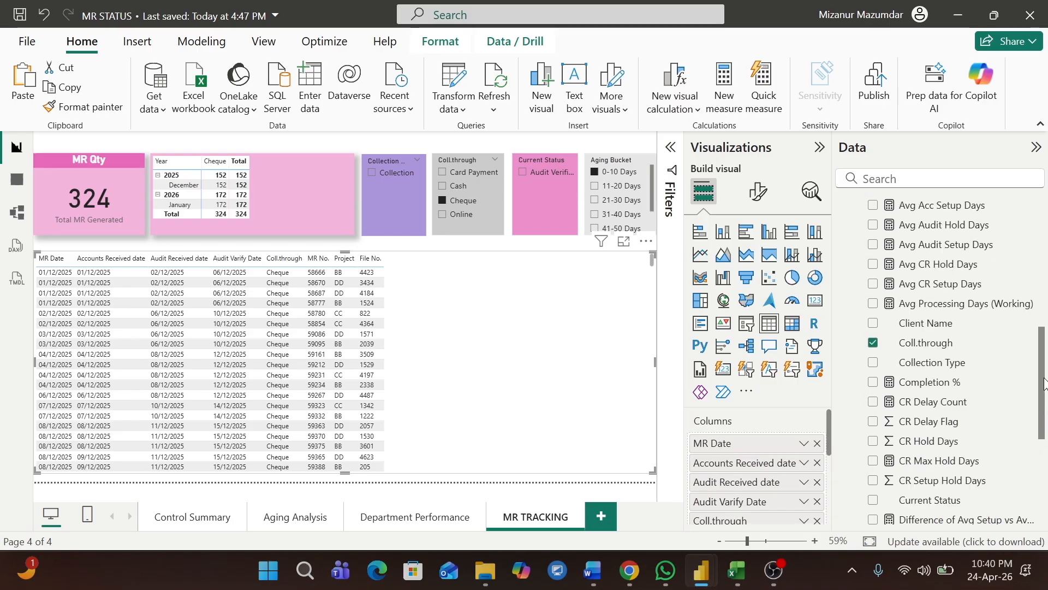
{"action": "left_click_drag", "start_coordinate": [1044, 368], "coordinate": [1041, 404]}
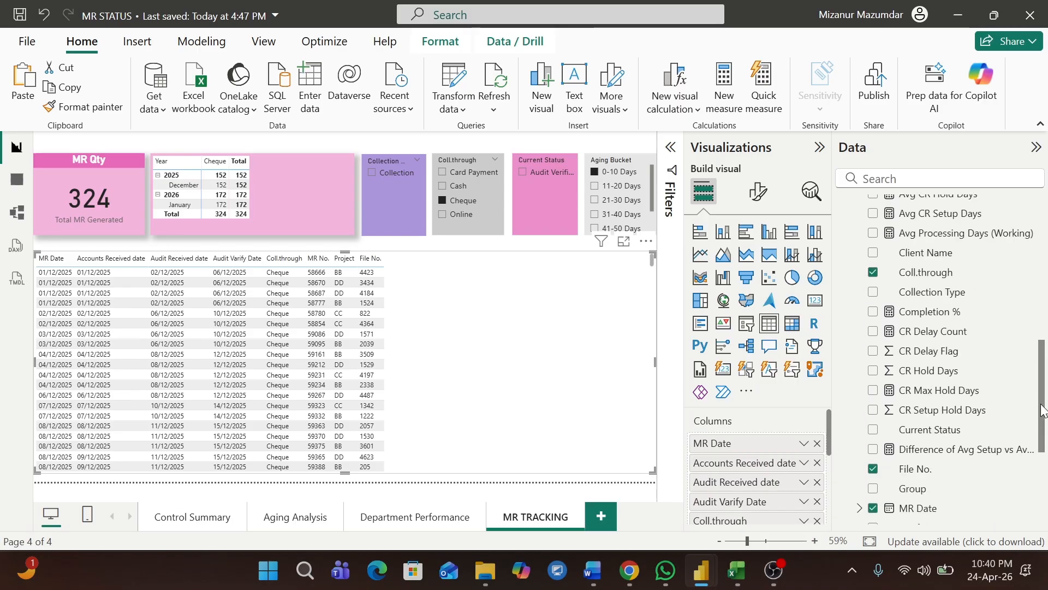
{"action": "left_click", "coordinate": [873, 253]}
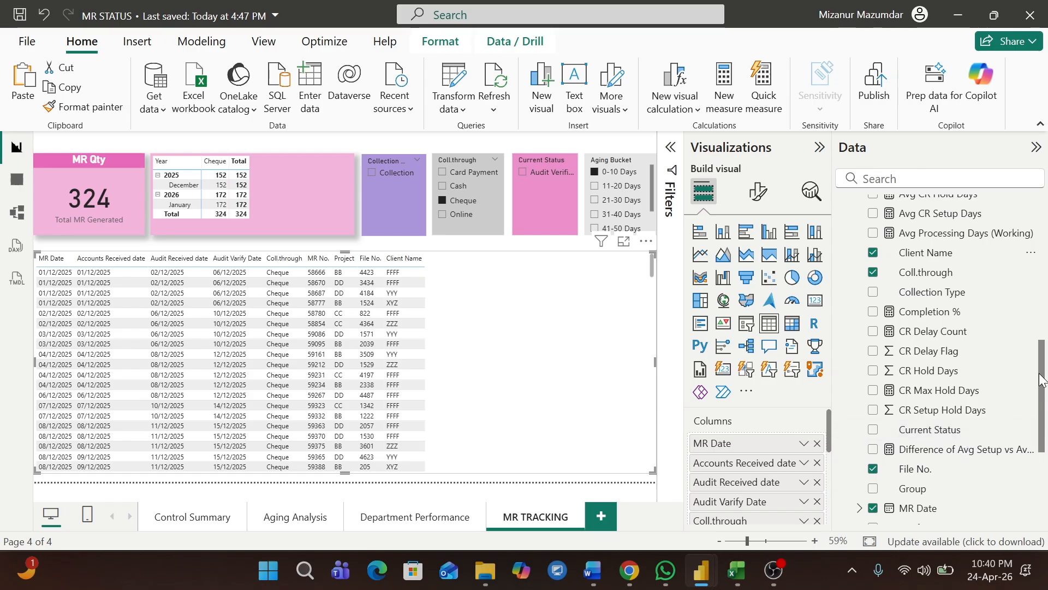
{"action": "left_click_drag", "start_coordinate": [1042, 379], "coordinate": [1042, 446]}
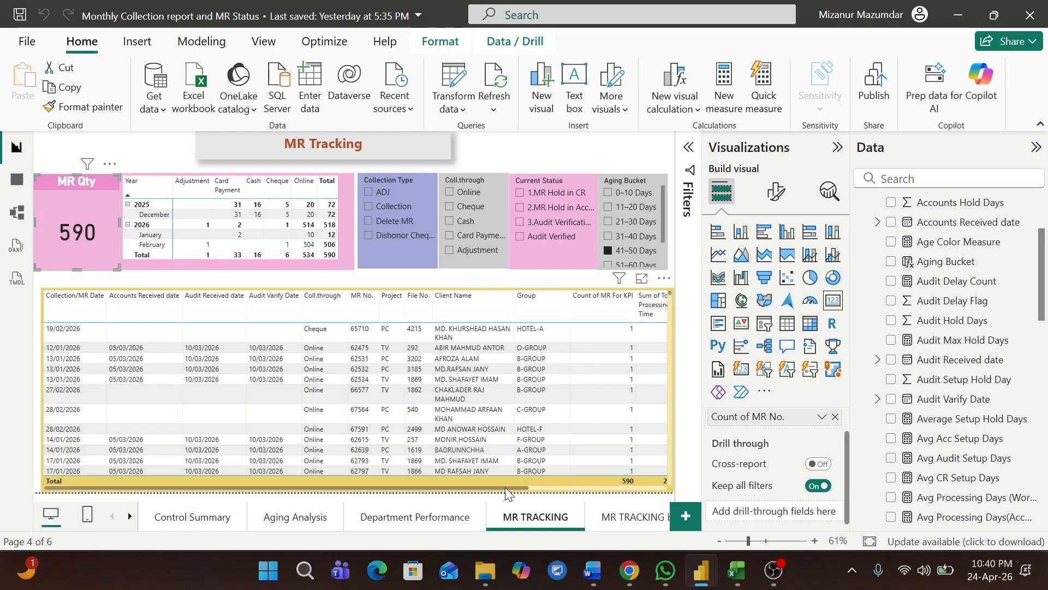
Check the remaining columns in the reference report, add MR for KPI to the table as a Count, and narrow its column.
{"action": "left_click_drag", "start_coordinate": [508, 488], "coordinate": [686, 491]}
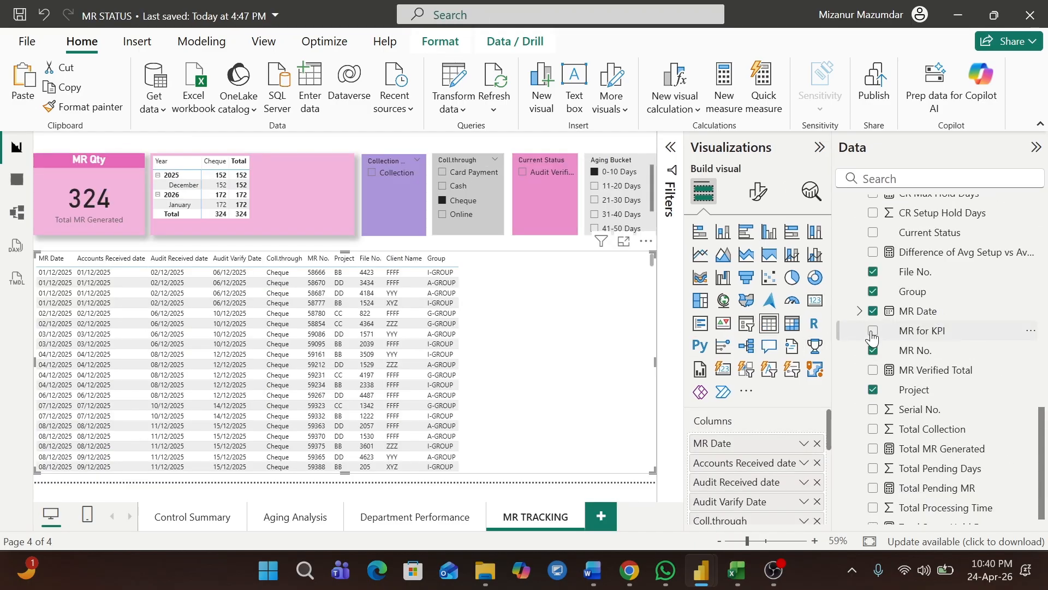
{"action": "left_click", "coordinate": [873, 331]}
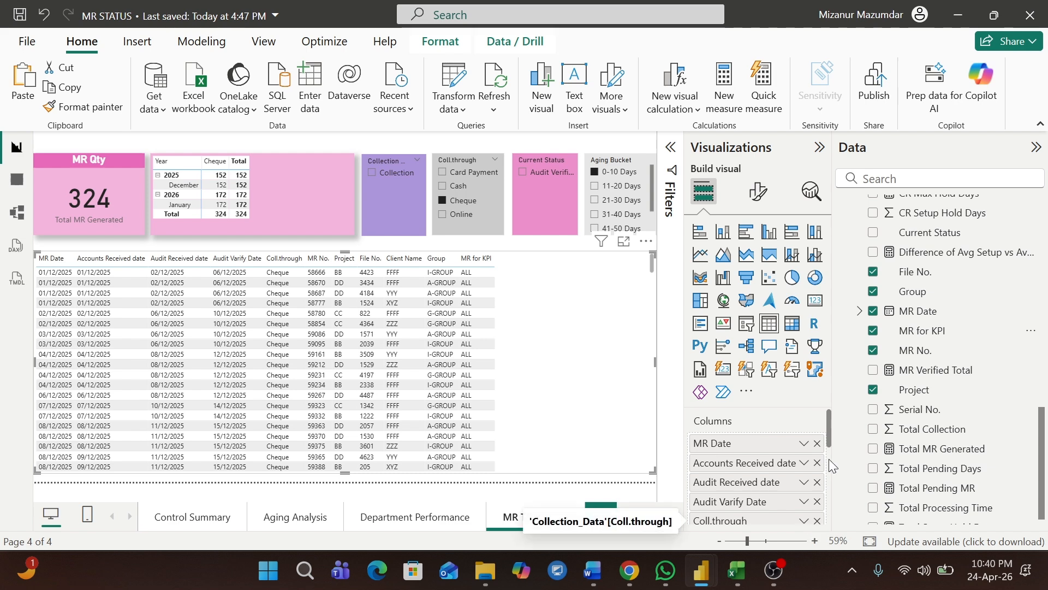
{"action": "scroll", "coordinate": [825, 491], "scroll_direction": "down", "scroll_amount": 4}
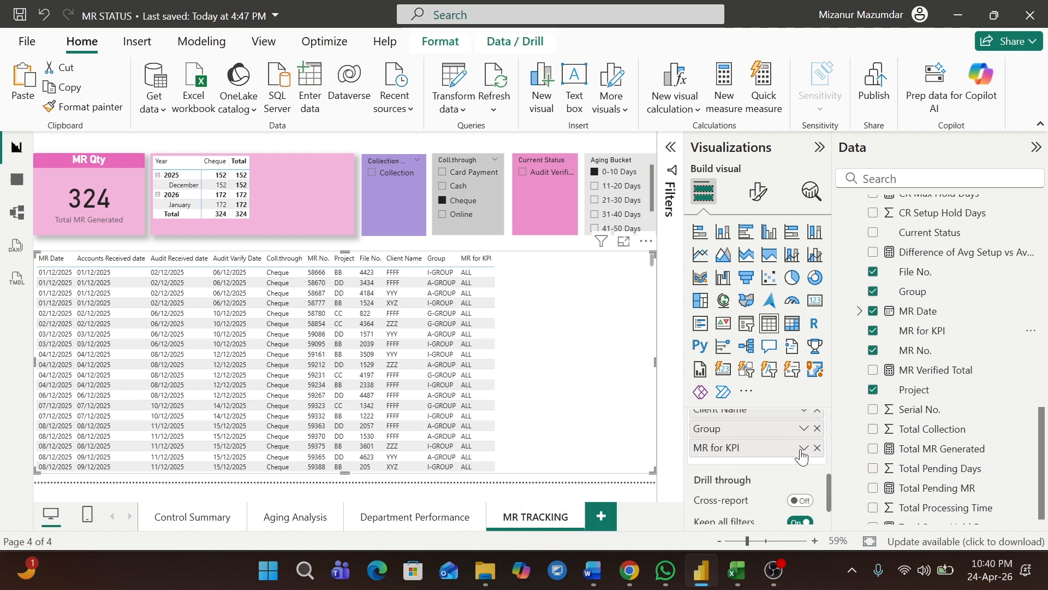
{"action": "left_click", "coordinate": [804, 448]}
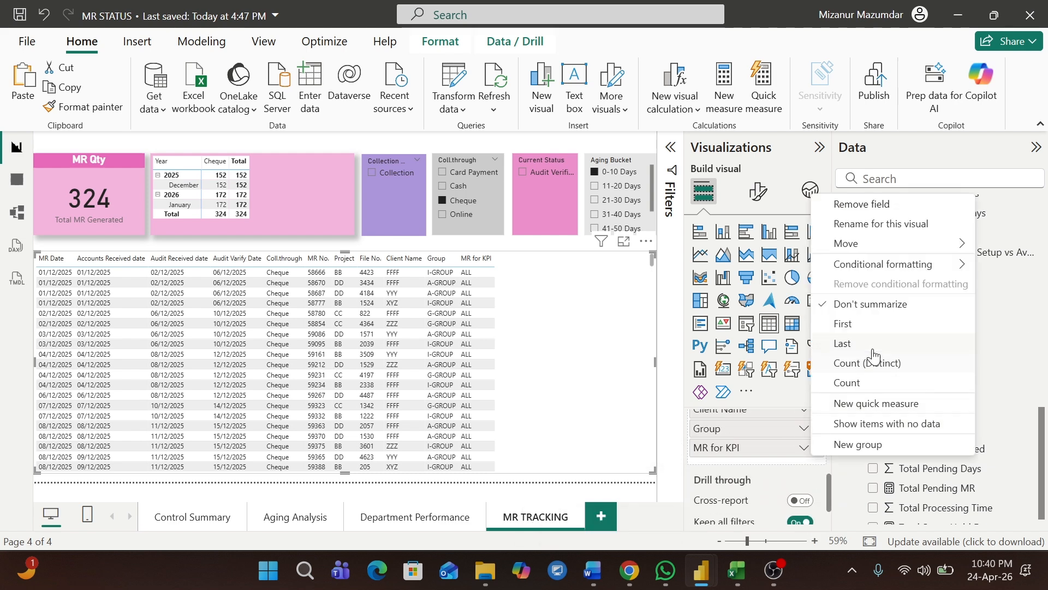
{"action": "left_click", "coordinate": [852, 382]}
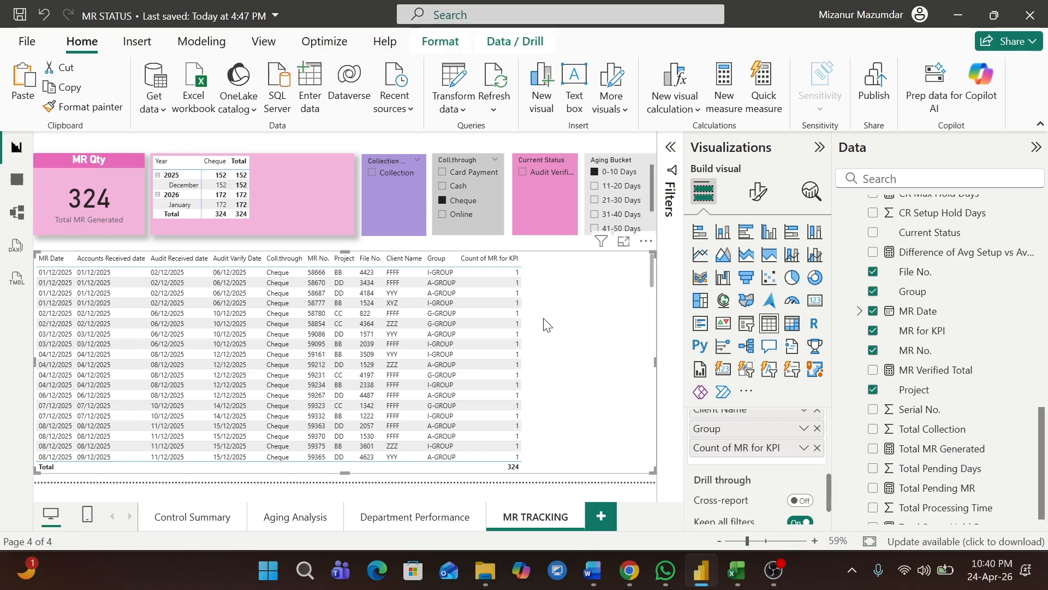
{"action": "left_click", "coordinate": [522, 262]}
{"action": "left_click_drag", "start_coordinate": [521, 256], "coordinate": [501, 256]}
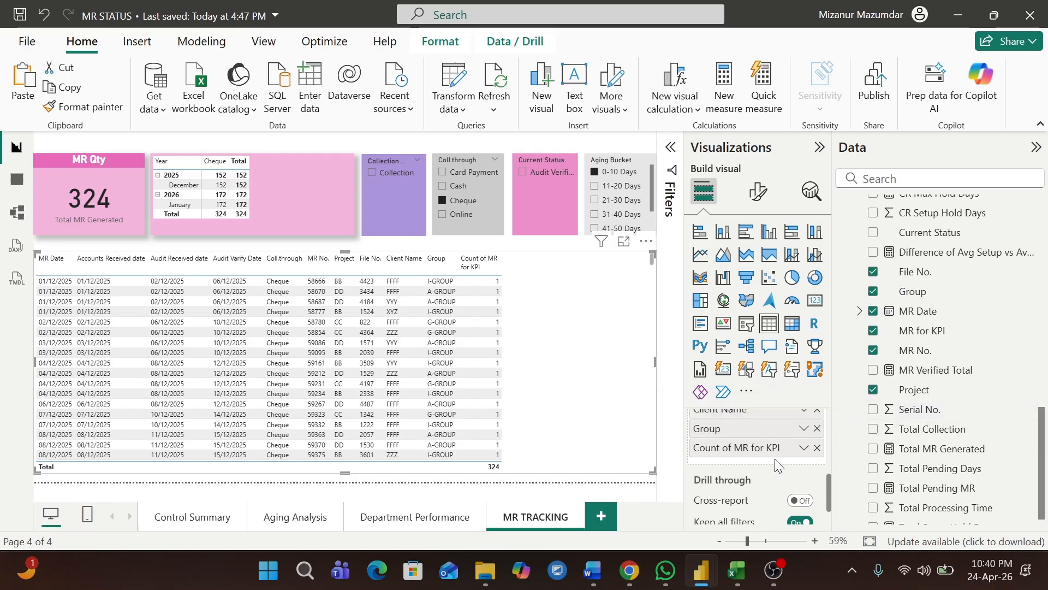
Add Total Processing Time and Total Pending Days to the table, and narrow them and the Count of MR for KPI column.
{"action": "scroll", "coordinate": [1042, 426], "scroll_direction": "down", "scroll_amount": 1}
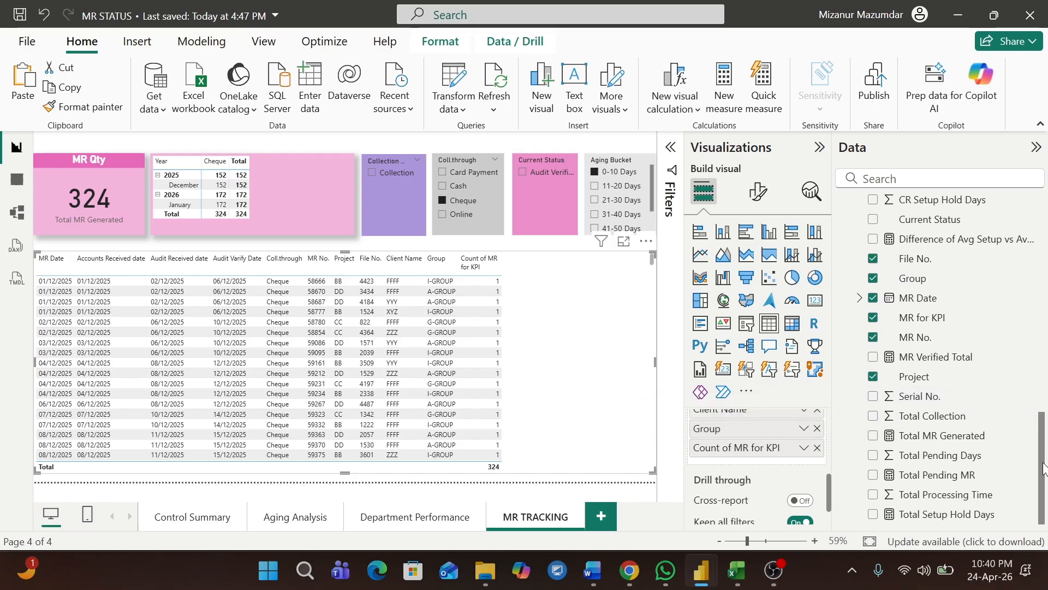
{"action": "left_click", "coordinate": [872, 495]}
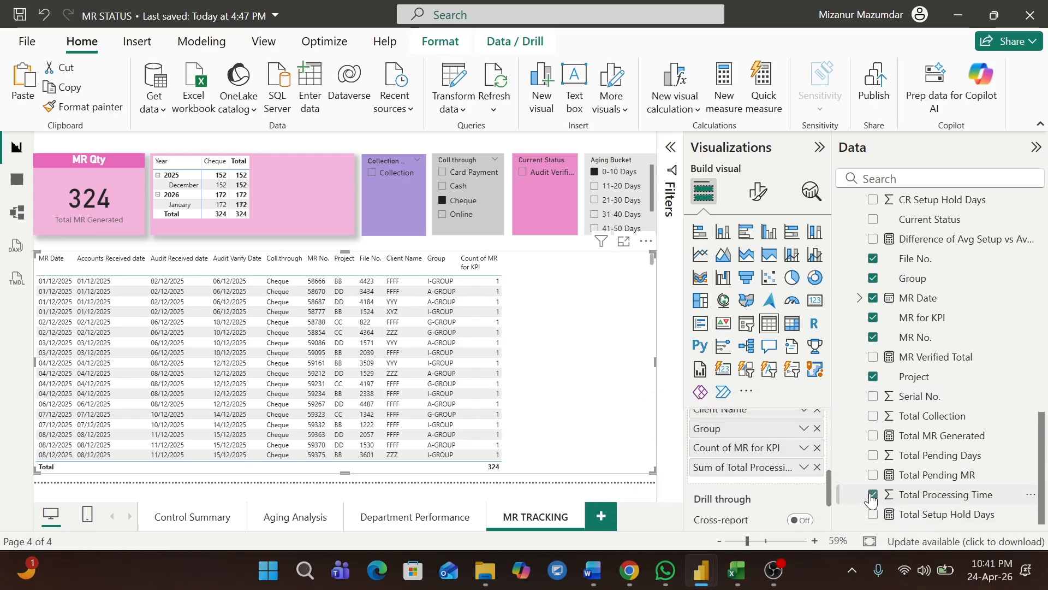
{"action": "left_click", "coordinate": [873, 455]}
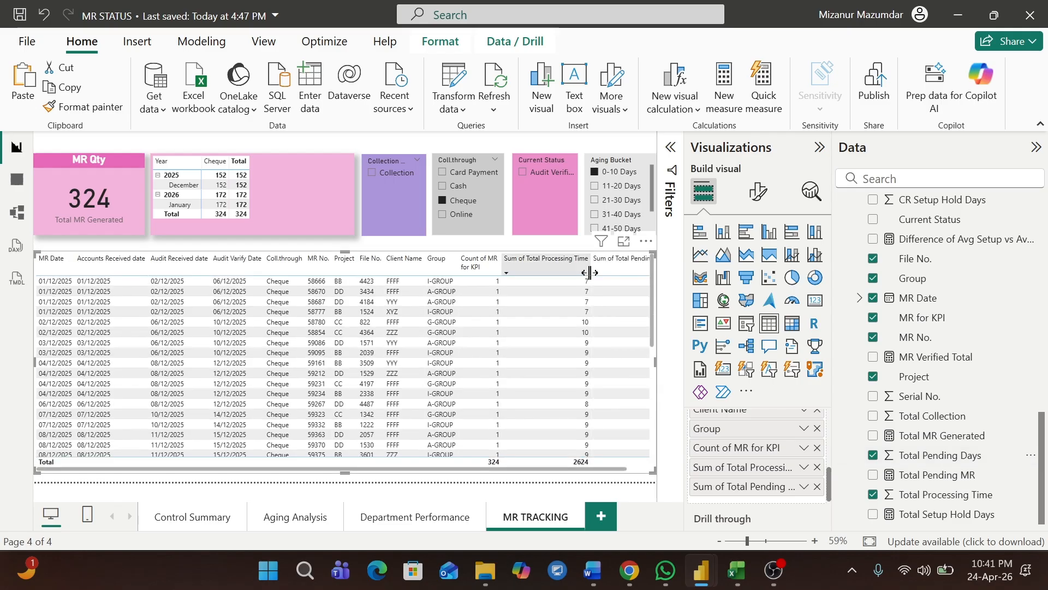
{"action": "left_click_drag", "start_coordinate": [589, 267], "coordinate": [541, 273]}
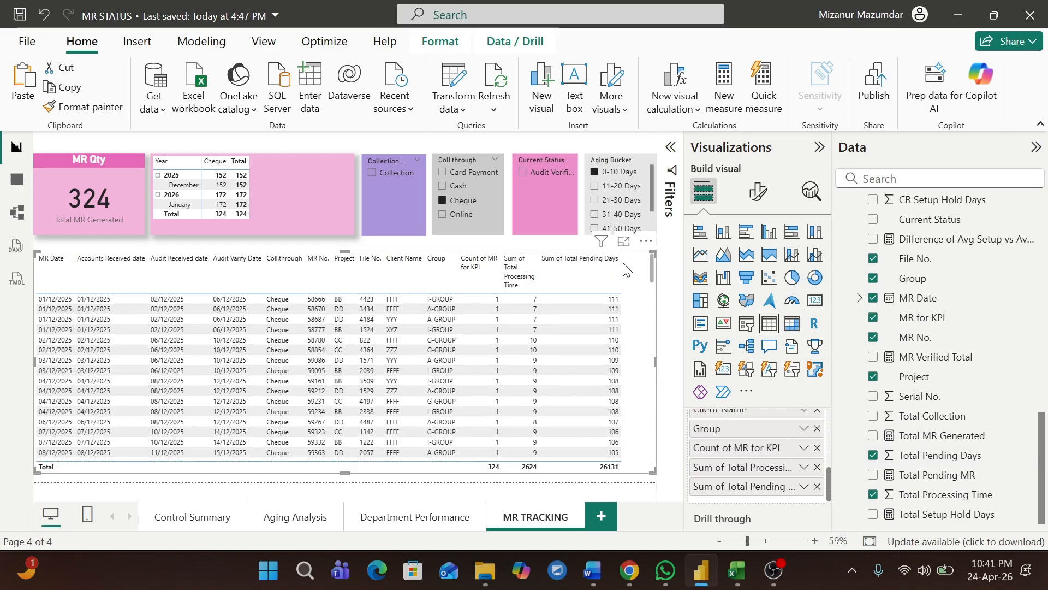
{"action": "left_click_drag", "start_coordinate": [620, 271], "coordinate": [580, 271]}
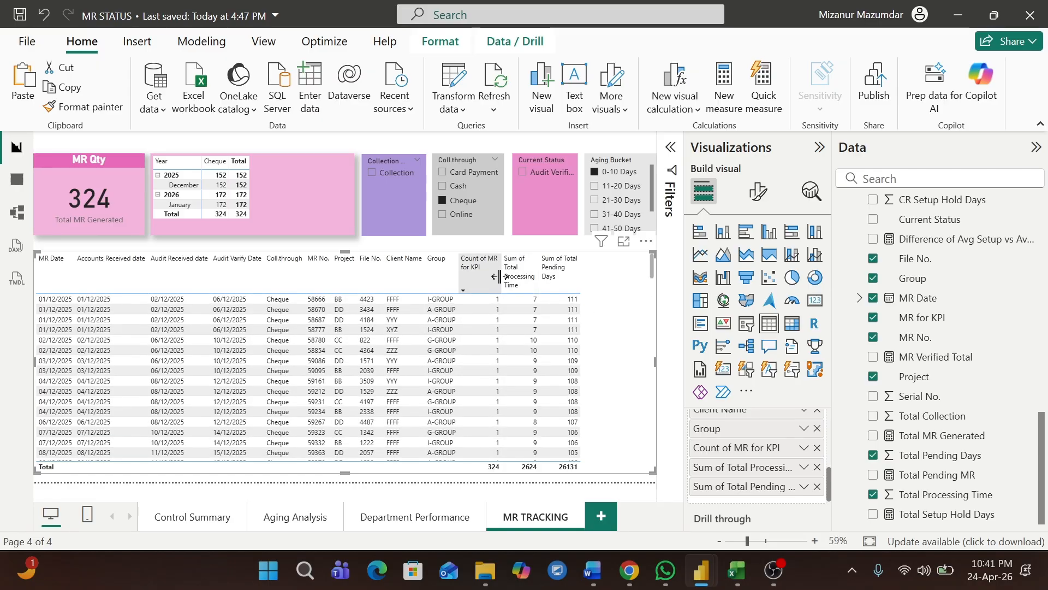
{"action": "left_click_drag", "start_coordinate": [500, 274], "coordinate": [485, 274]}
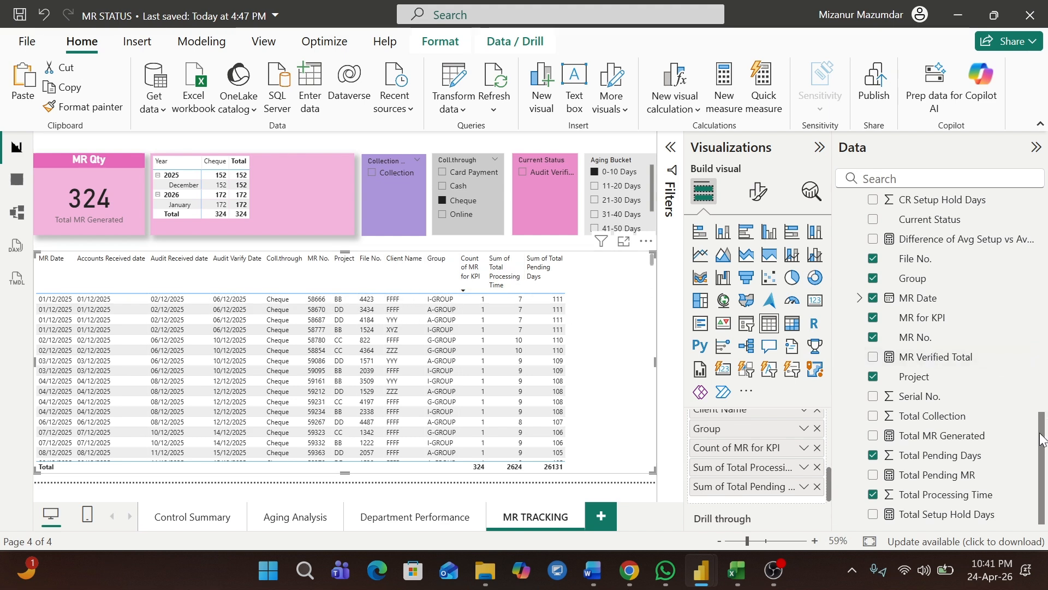
Add the CR Hold Days, Accounts Hold Days and Audit Hold Days columns to the table.
{"action": "left_click_drag", "start_coordinate": [1043, 437], "coordinate": [1042, 364]}
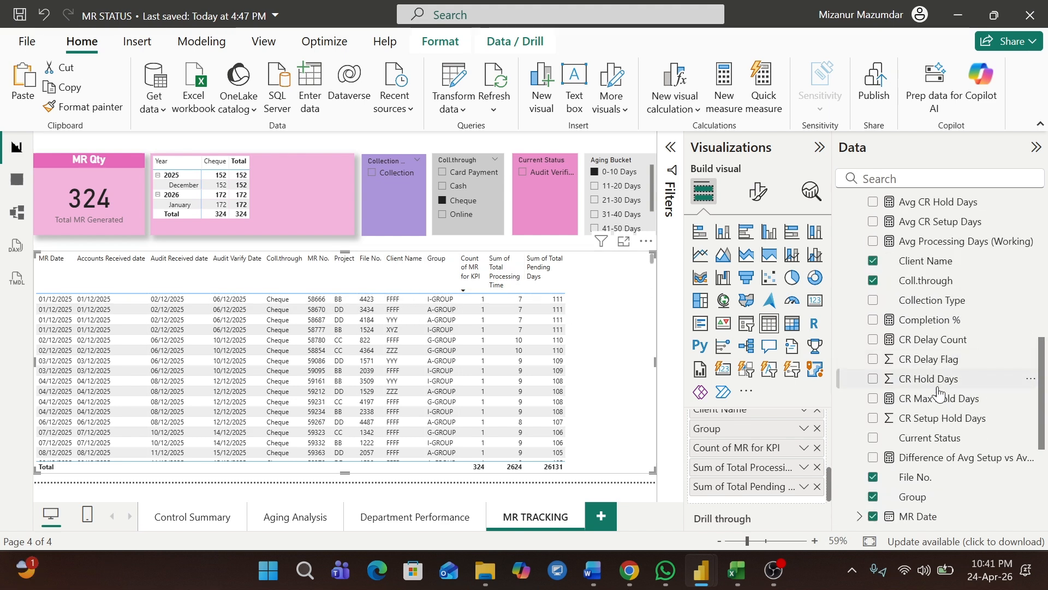
{"action": "left_click", "coordinate": [872, 382]}
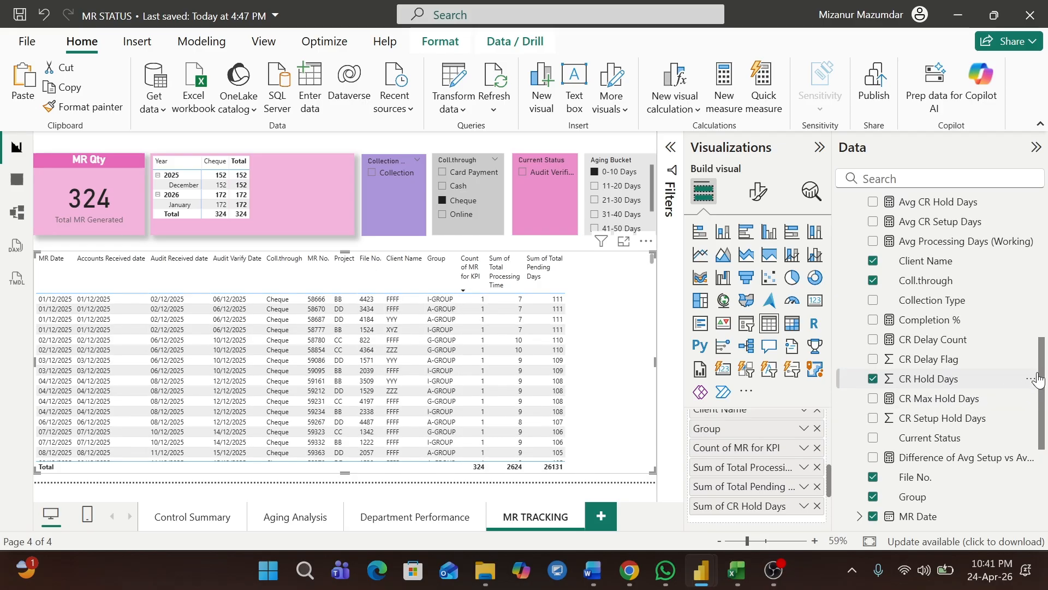
{"action": "left_click_drag", "start_coordinate": [1042, 352], "coordinate": [1042, 305]}
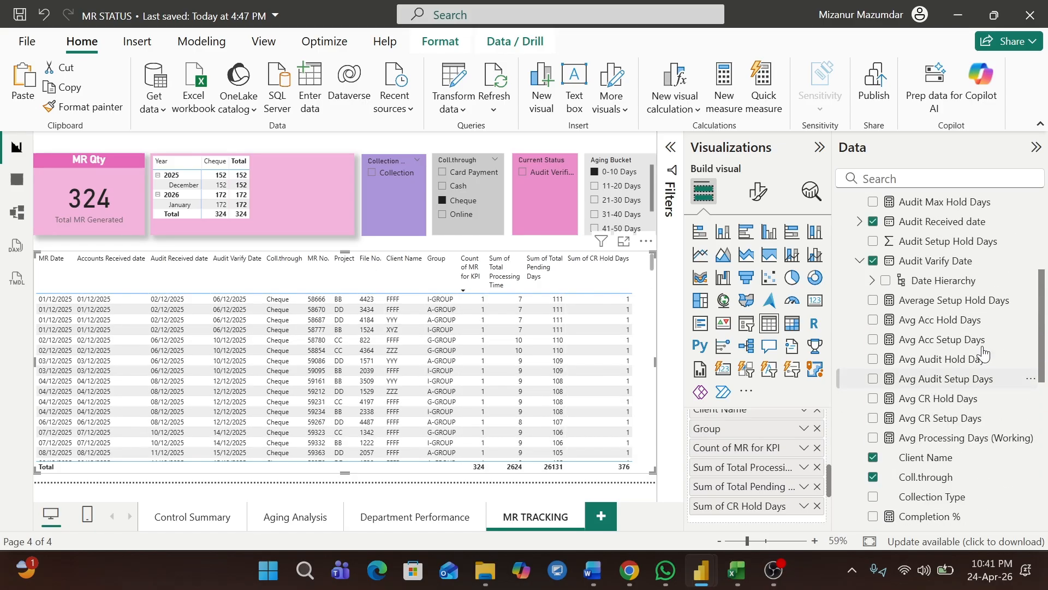
{"action": "scroll", "coordinate": [886, 310], "scroll_direction": "up", "scroll_amount": 5}
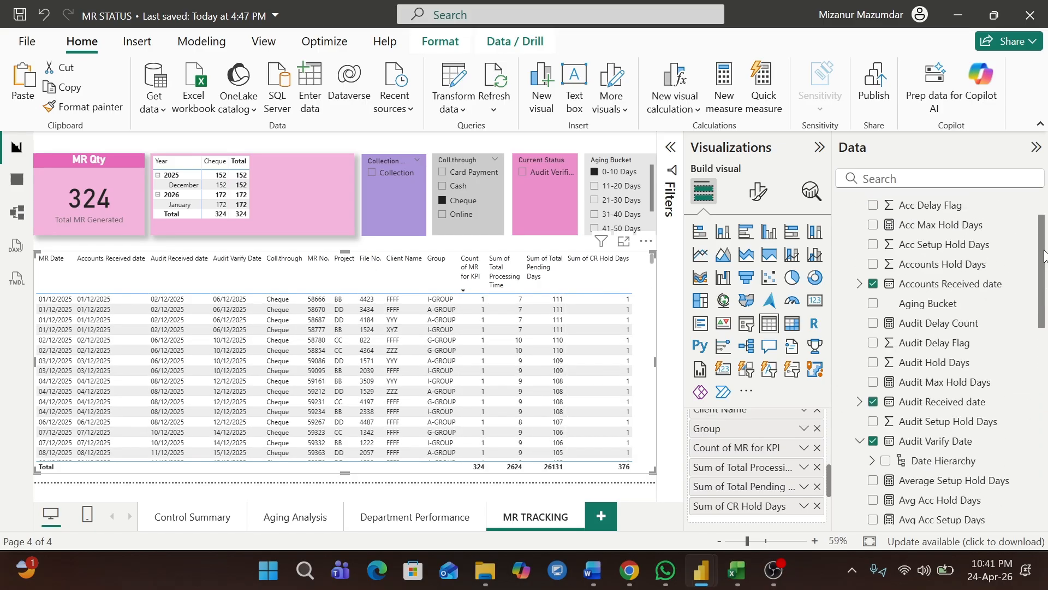
{"action": "left_click", "coordinate": [873, 304]}
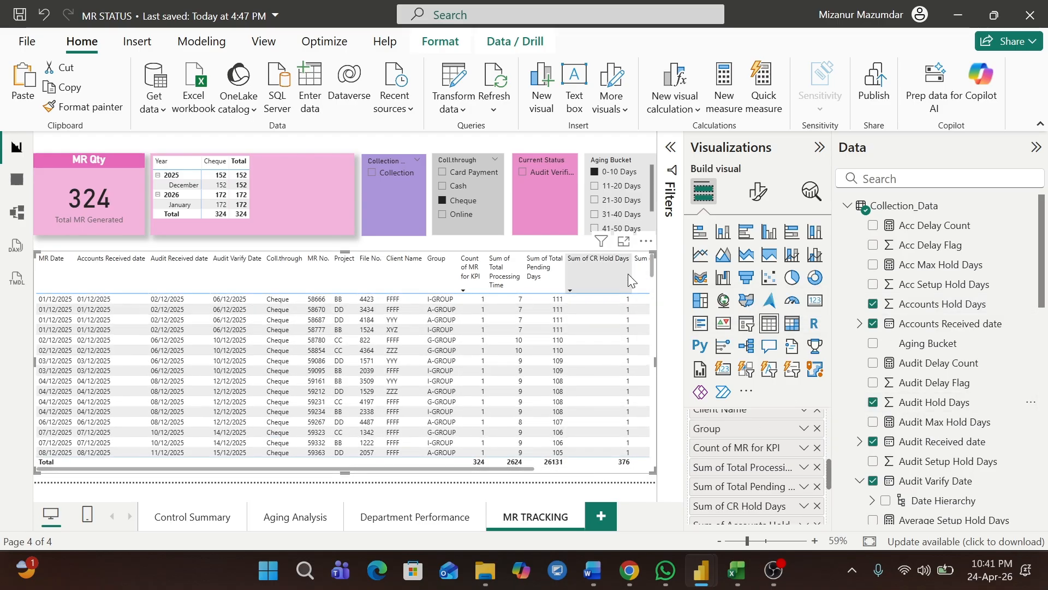
Narrow the CR, Accounts and Audit Hold Days columns so that their headers wrap.
{"action": "left_click_drag", "start_coordinate": [632, 276], "coordinate": [591, 278]}
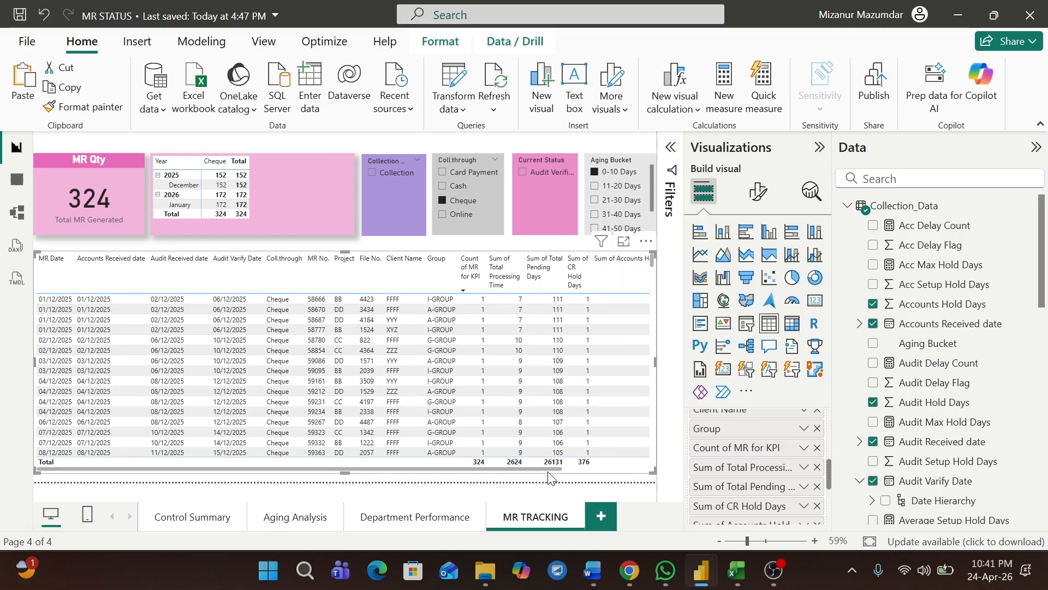
{"action": "scroll", "coordinate": [595, 328], "scroll_direction": "right", "scroll_amount": 3}
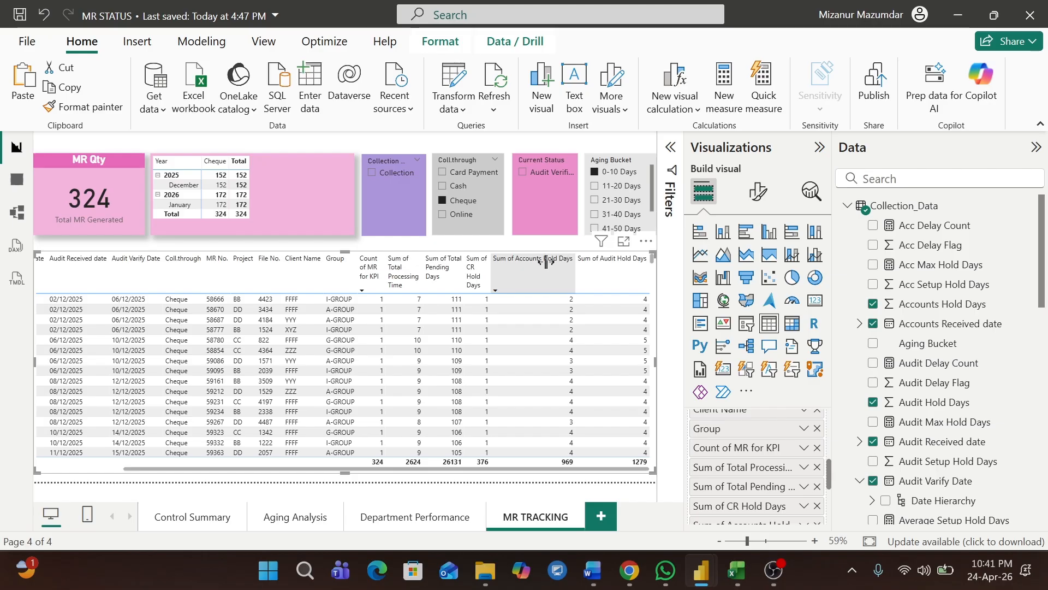
{"action": "left_click_drag", "start_coordinate": [546, 262], "coordinate": [524, 264]}
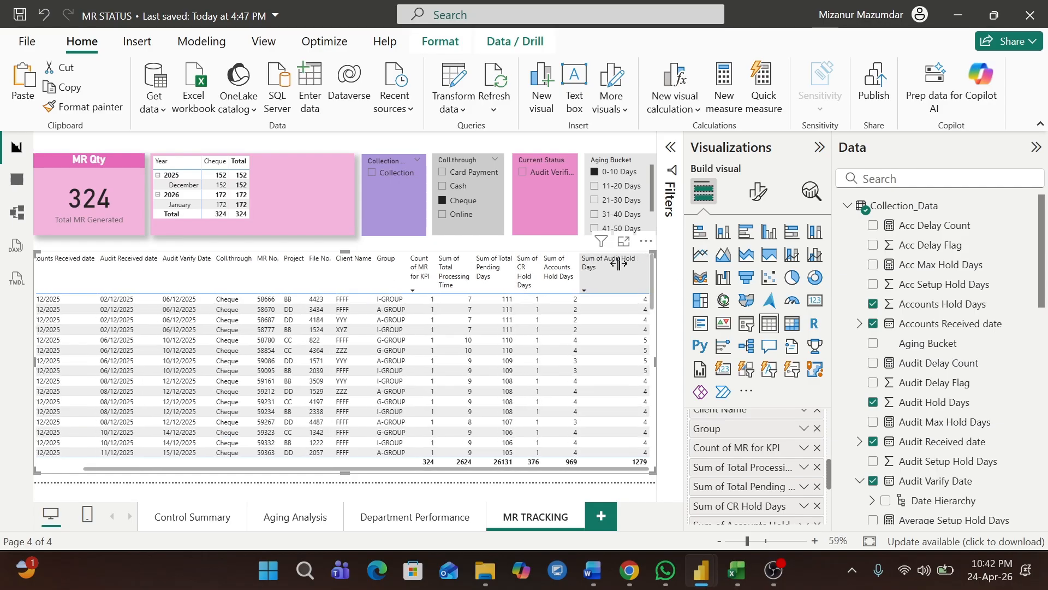
{"action": "left_click_drag", "start_coordinate": [618, 264], "coordinate": [600, 267]}
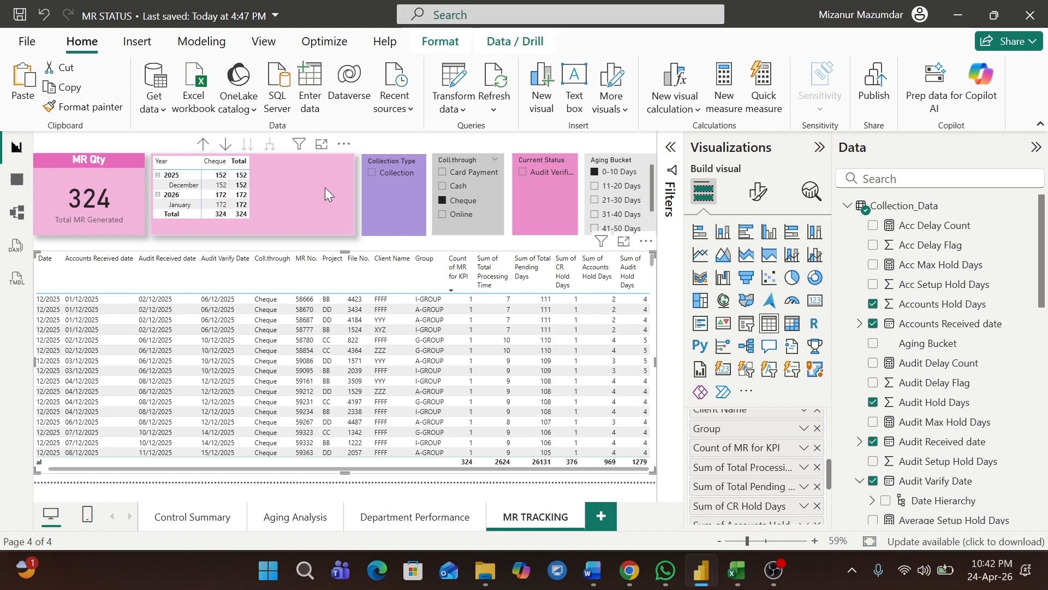
Move the MR Qty card, the year matrix and the four slicers slightly down, keeping them aligned in one row above the table.
{"action": "left_click_drag", "start_coordinate": [326, 188], "coordinate": [325, 197]}
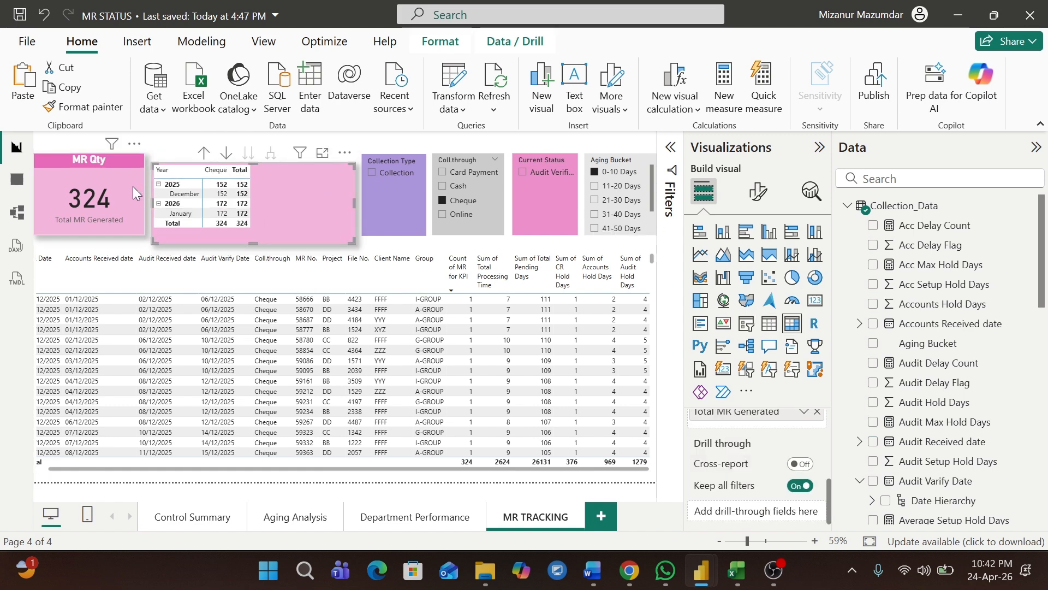
{"action": "left_click_drag", "start_coordinate": [133, 186], "coordinate": [133, 196]}
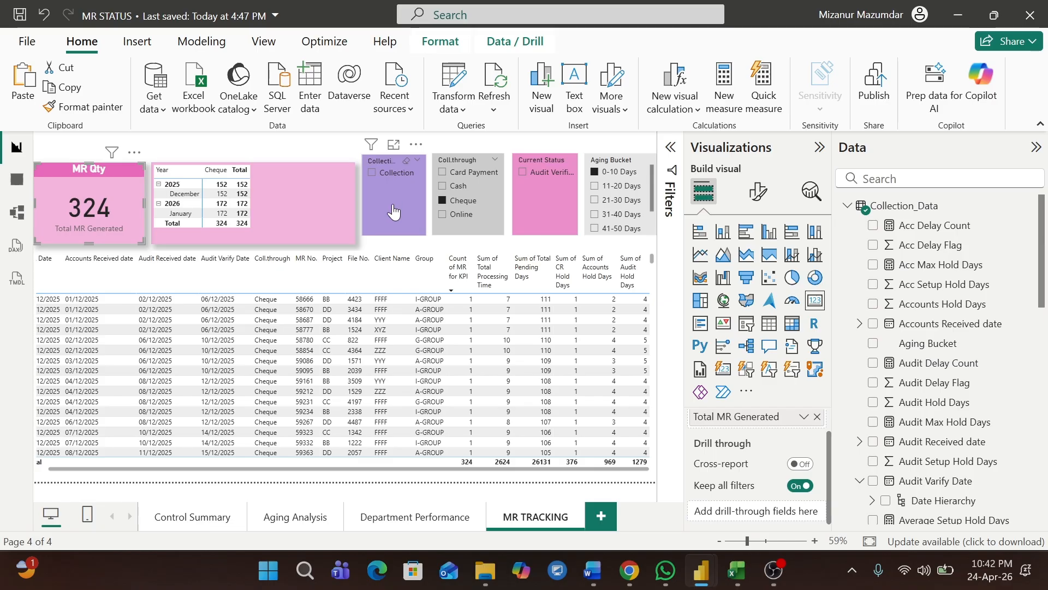
{"action": "left_click_drag", "start_coordinate": [393, 211], "coordinate": [387, 203]}
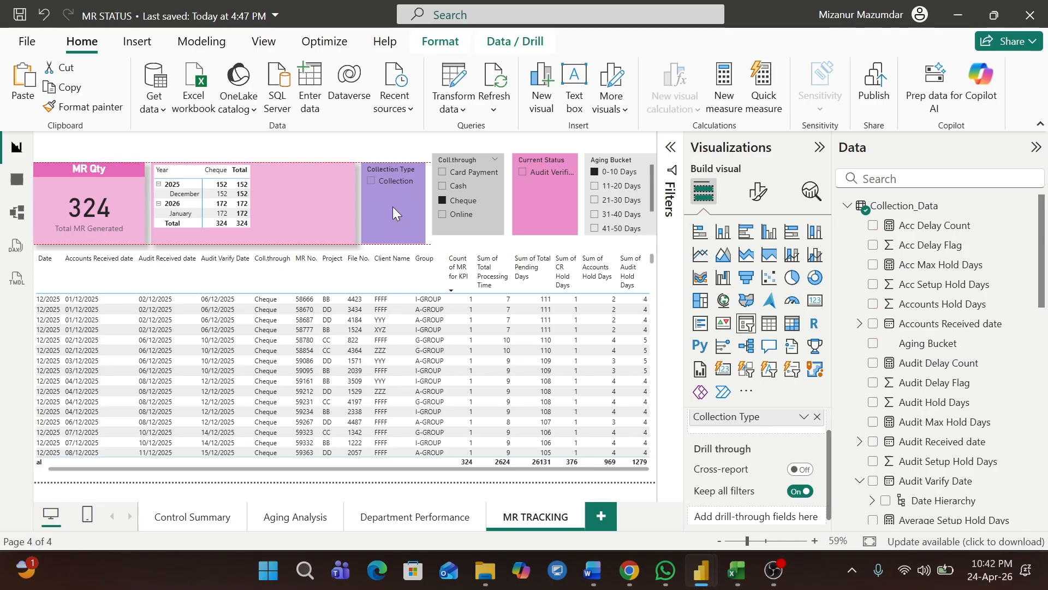
{"action": "left_click_drag", "start_coordinate": [492, 195], "coordinate": [492, 204]}
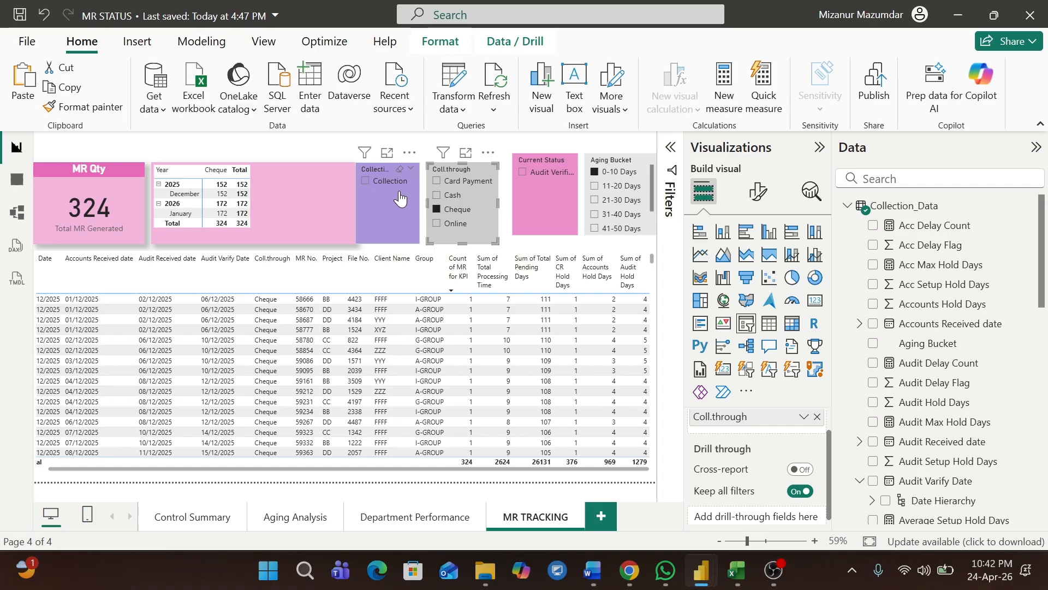
{"action": "left_click_drag", "start_coordinate": [400, 199], "coordinate": [407, 199]}
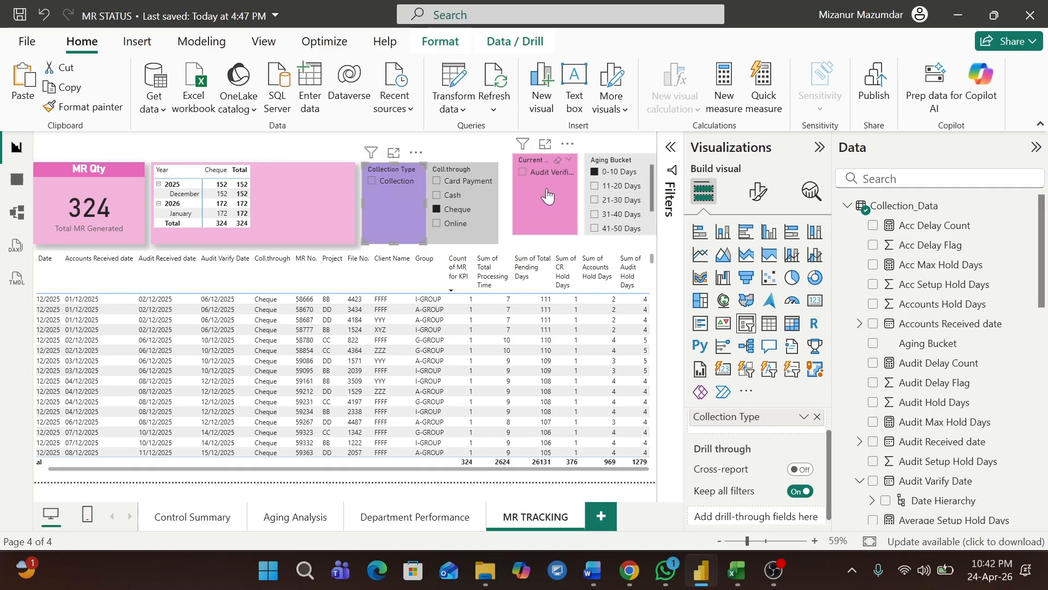
{"action": "left_click_drag", "start_coordinate": [547, 195], "coordinate": [541, 203]}
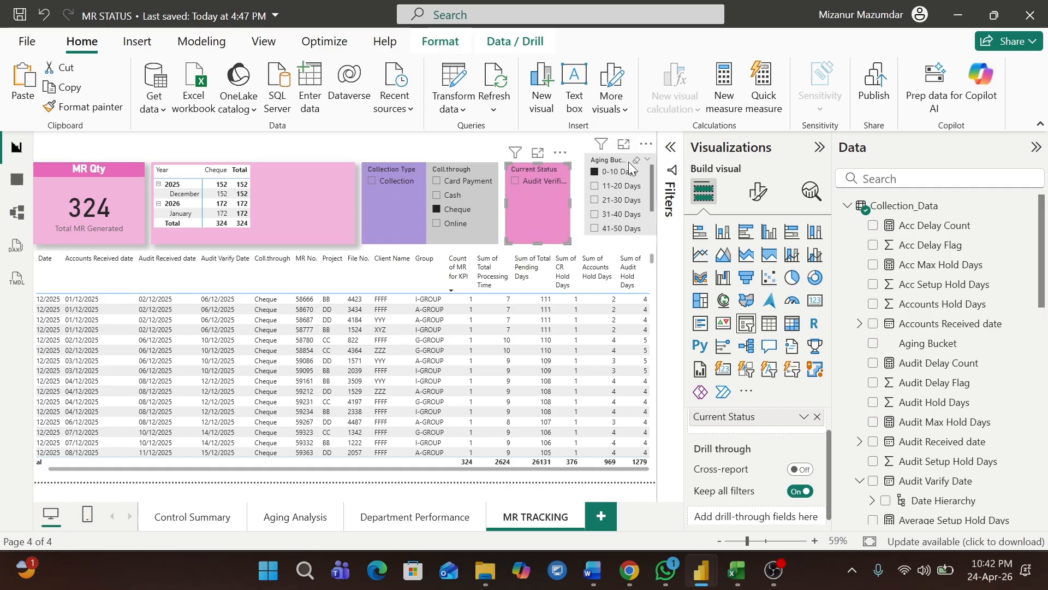
{"action": "left_click_drag", "start_coordinate": [630, 178], "coordinate": [623, 186]}
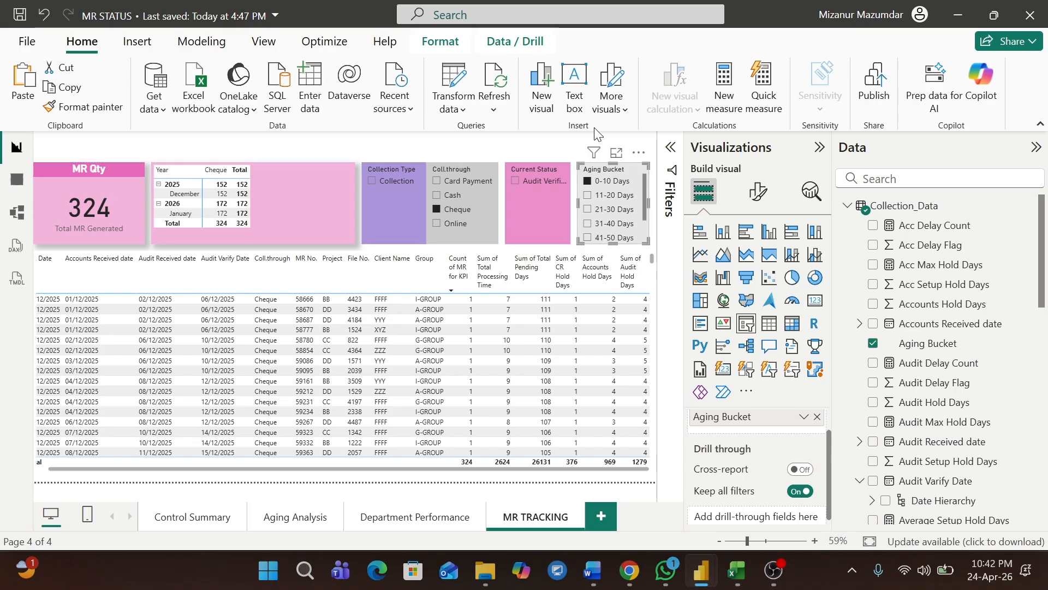
Insert a text box reading "MR Tracking", matching the title wording in the reference report.
{"action": "left_click", "coordinate": [580, 82]}
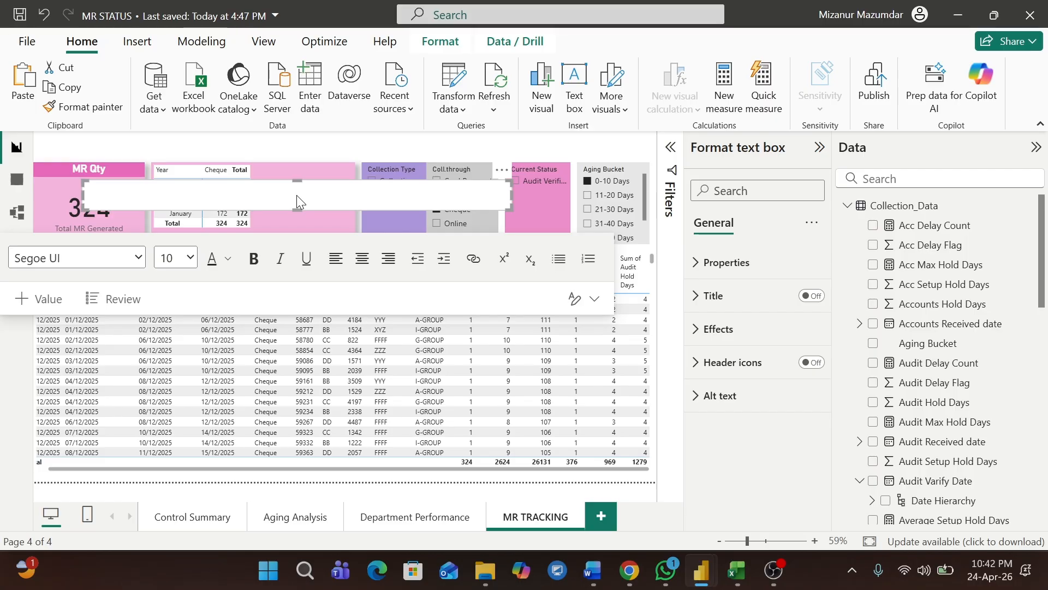
{"action": "key", "text": "alt+Tab"}
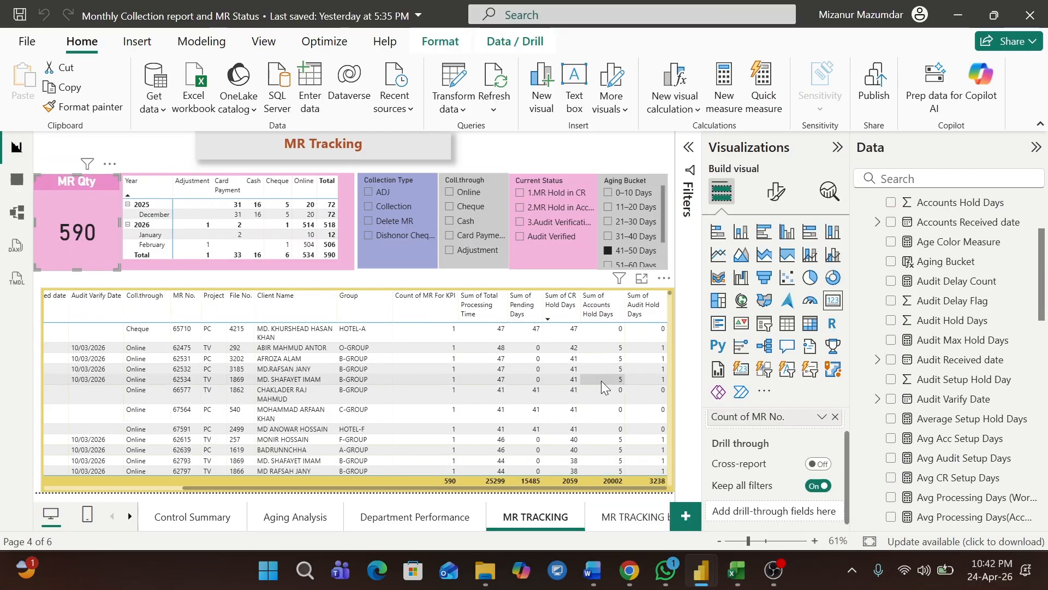
{"action": "key", "text": "alt+Tab"}
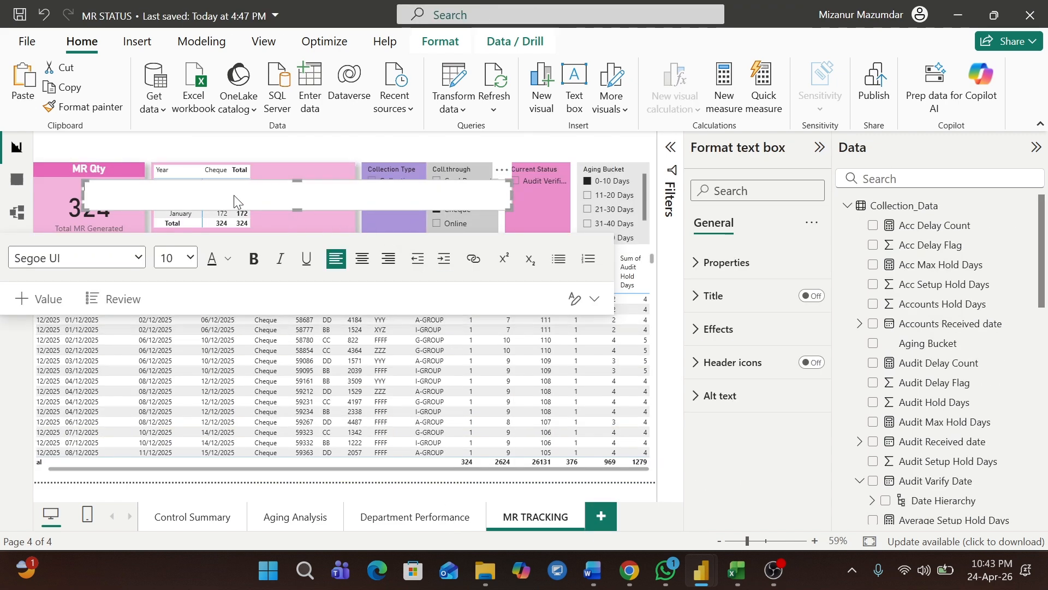
{"action": "type", "text": "MR Tracking"}
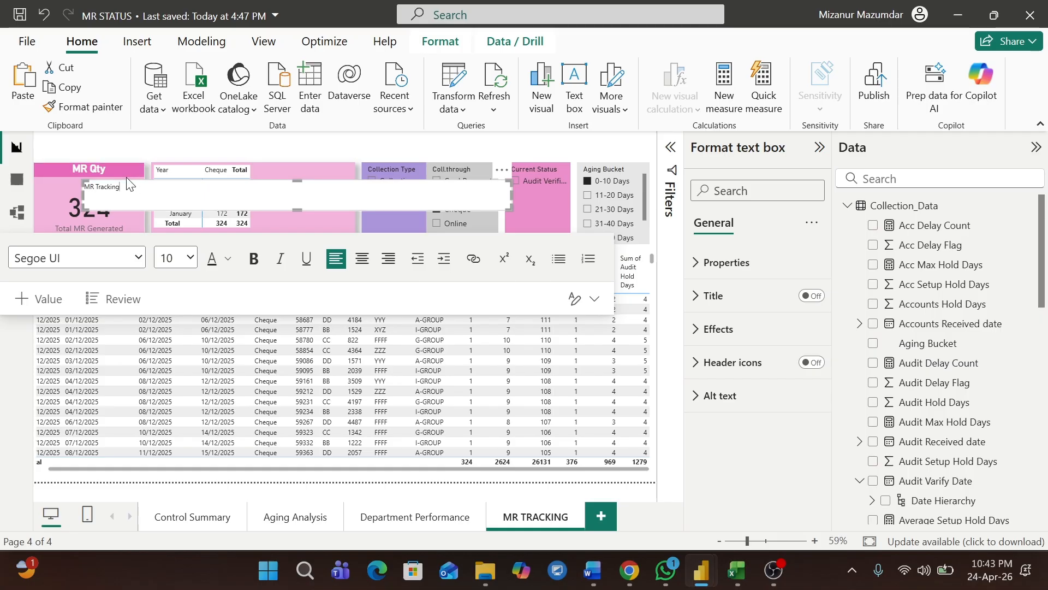
Format the MR Tracking title text as bold, size 20, theme orange 25% darker, and centred.
{"action": "left_click_drag", "start_coordinate": [85, 186], "coordinate": [123, 186]}
{"action": "left_click", "coordinate": [254, 259]}
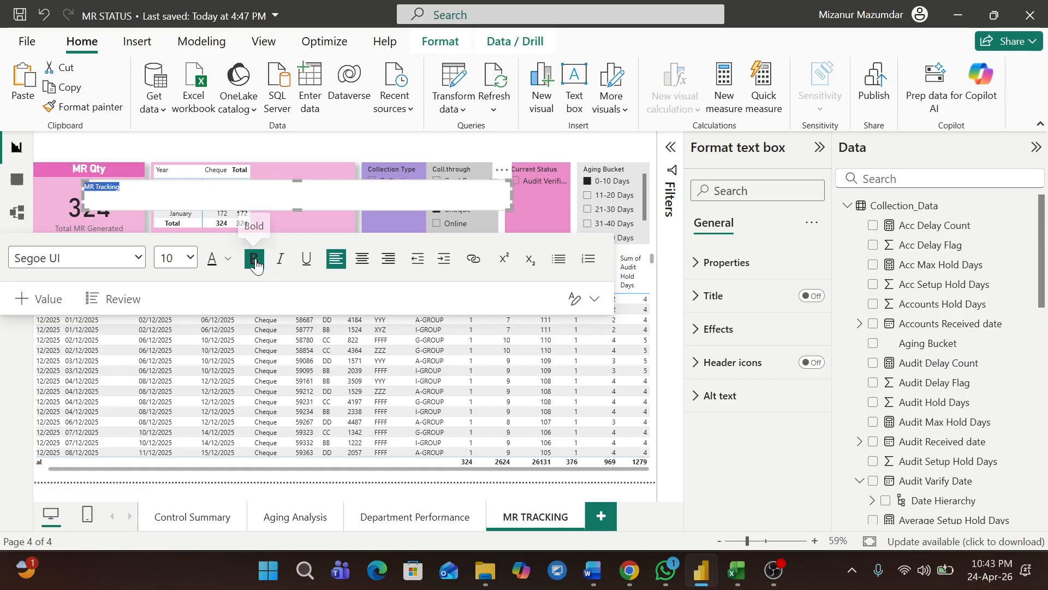
{"action": "left_click", "coordinate": [192, 258]}
{"action": "left_click", "coordinate": [180, 479]}
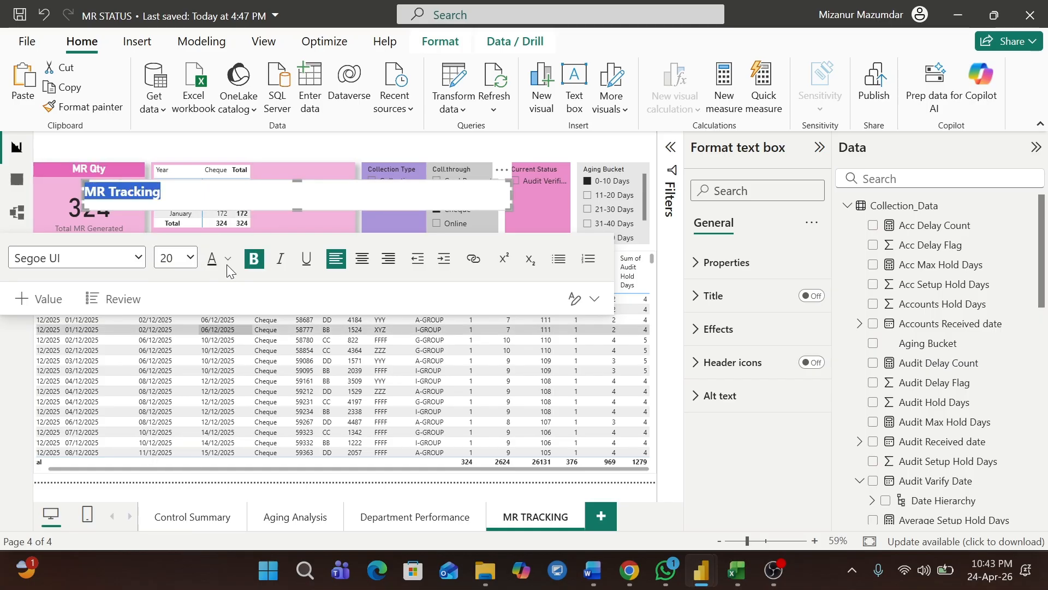
{"action": "left_click", "coordinate": [229, 258]}
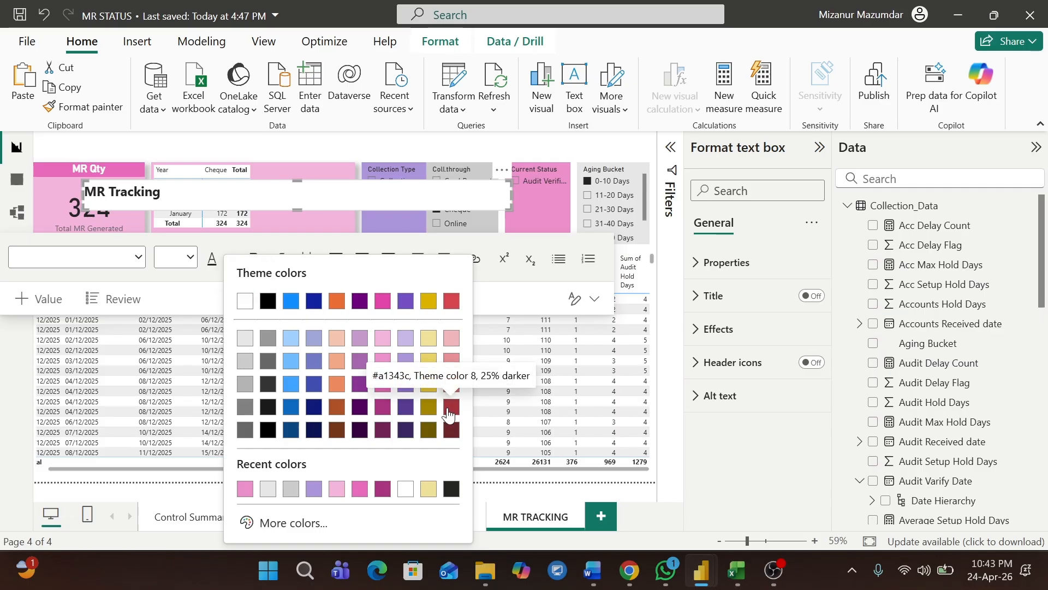
{"action": "left_click", "coordinate": [341, 405]}
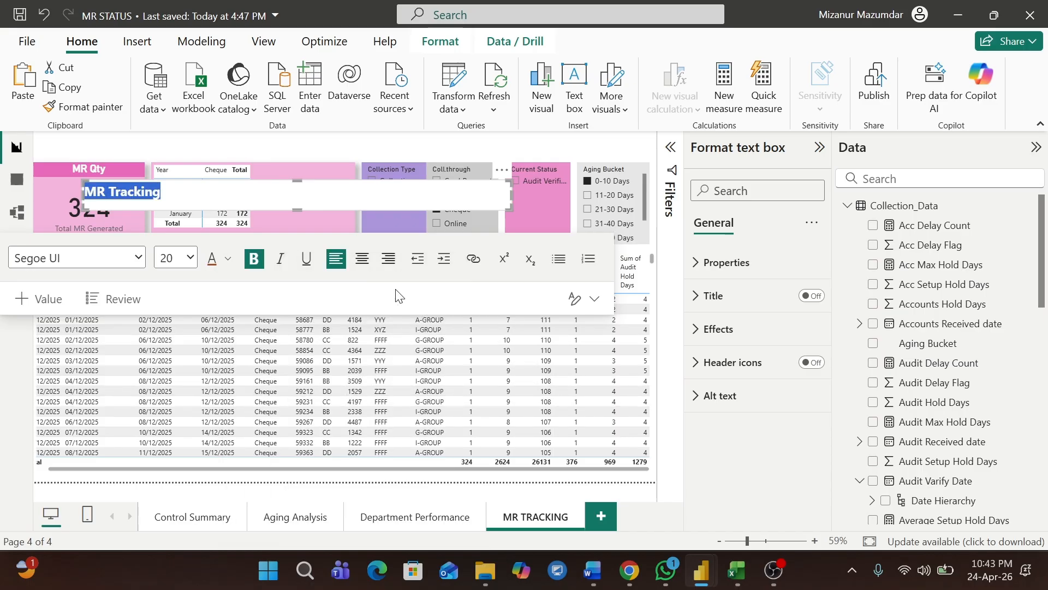
{"action": "left_click", "coordinate": [363, 258]}
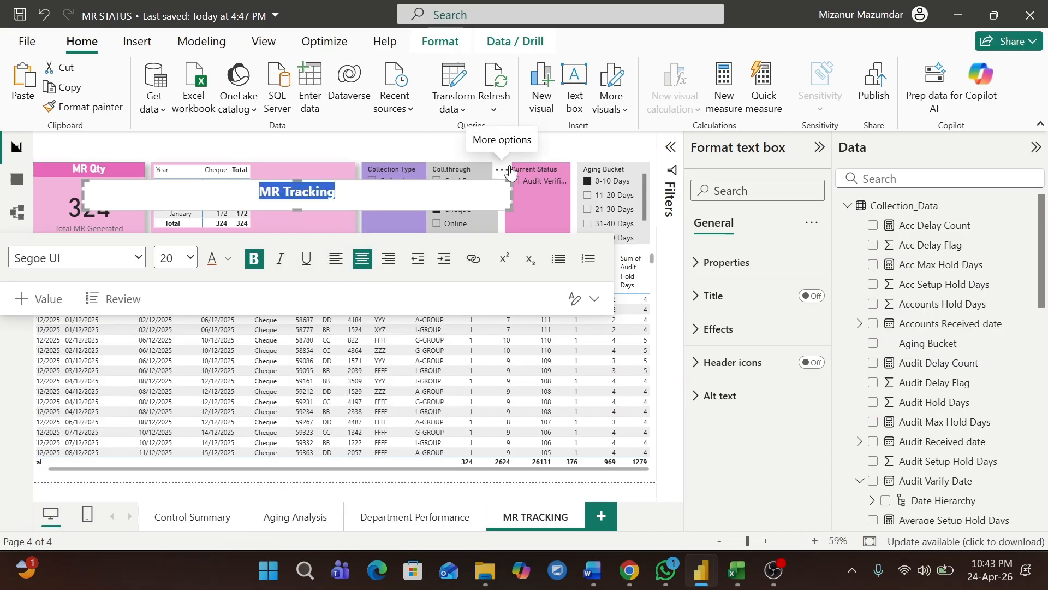
Move the title text box to the top of the page and reduce its height so it clears the cards and slicers.
{"action": "left_click_drag", "start_coordinate": [503, 170], "coordinate": [555, 121]}
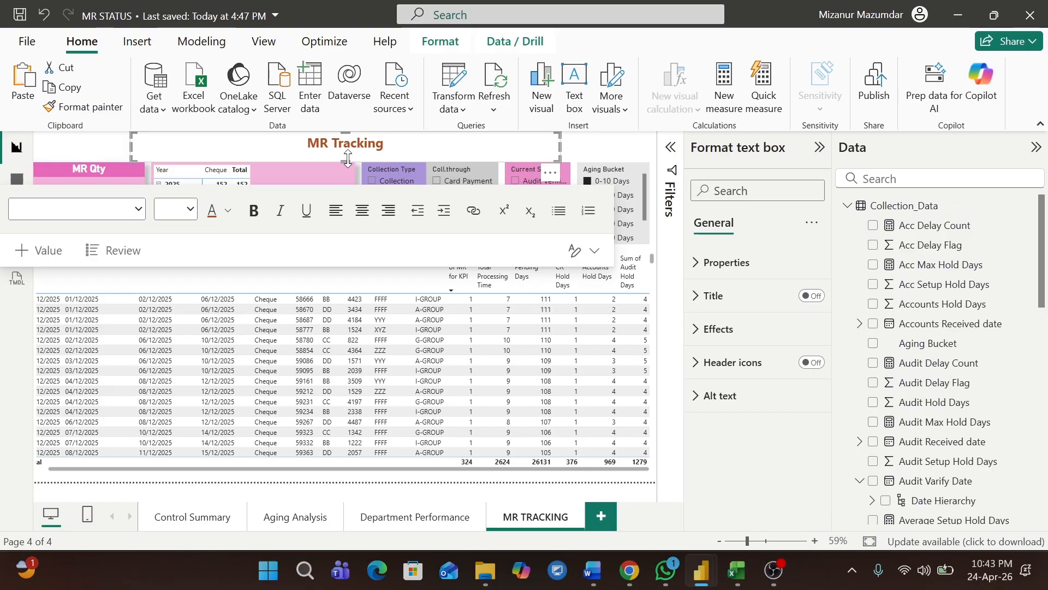
{"action": "left_click", "coordinate": [346, 152]}
{"action": "left_click", "coordinate": [355, 149]}
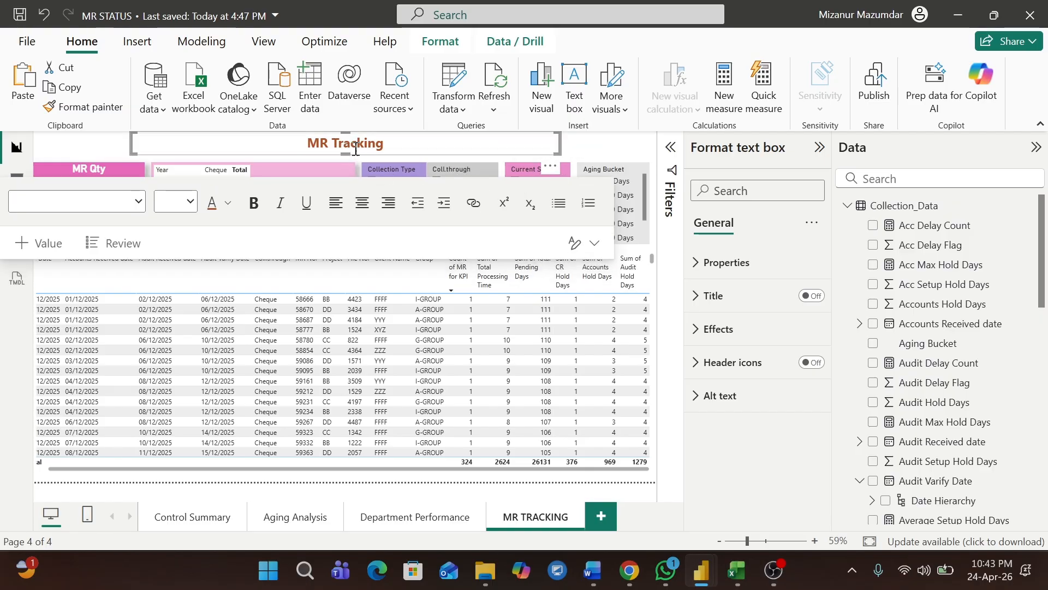
{"action": "double_click", "coordinate": [354, 145]}
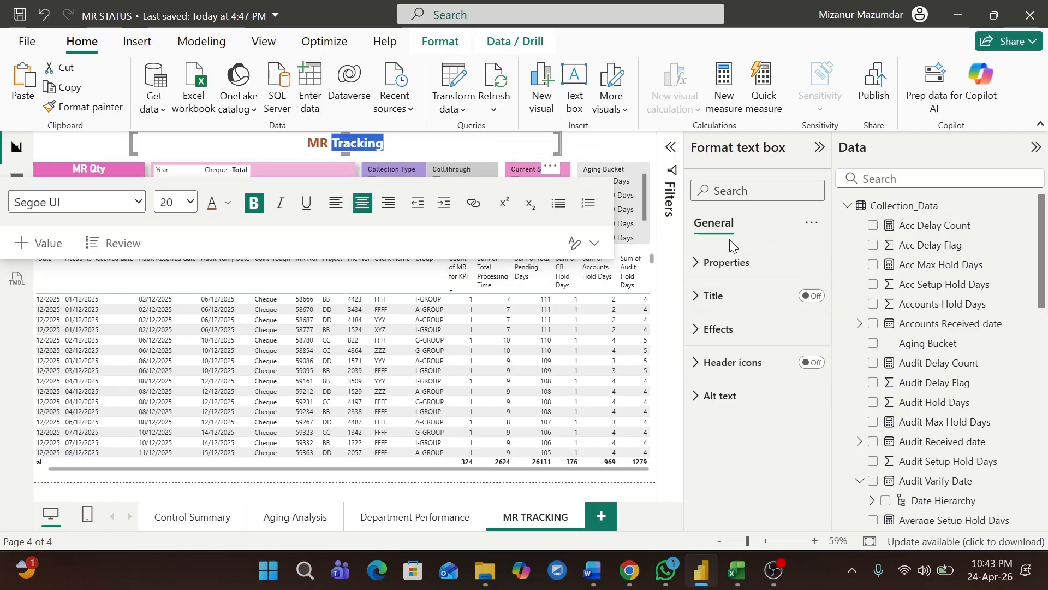
Give the title text box a light periwinkle-blue background and turn on its shadow.
{"action": "left_click", "coordinate": [698, 334]}
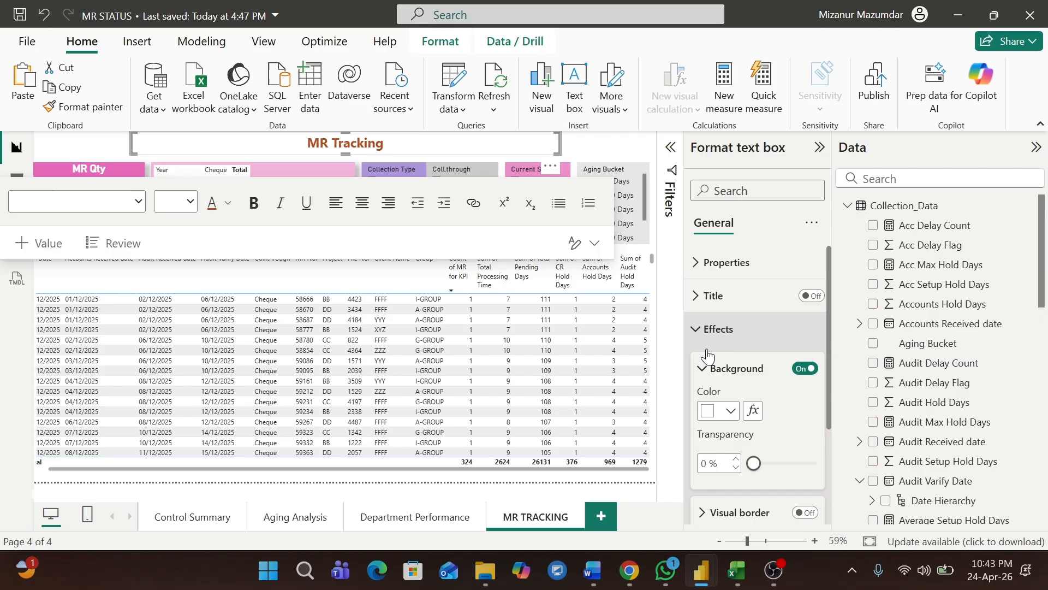
{"action": "left_click", "coordinate": [730, 413]}
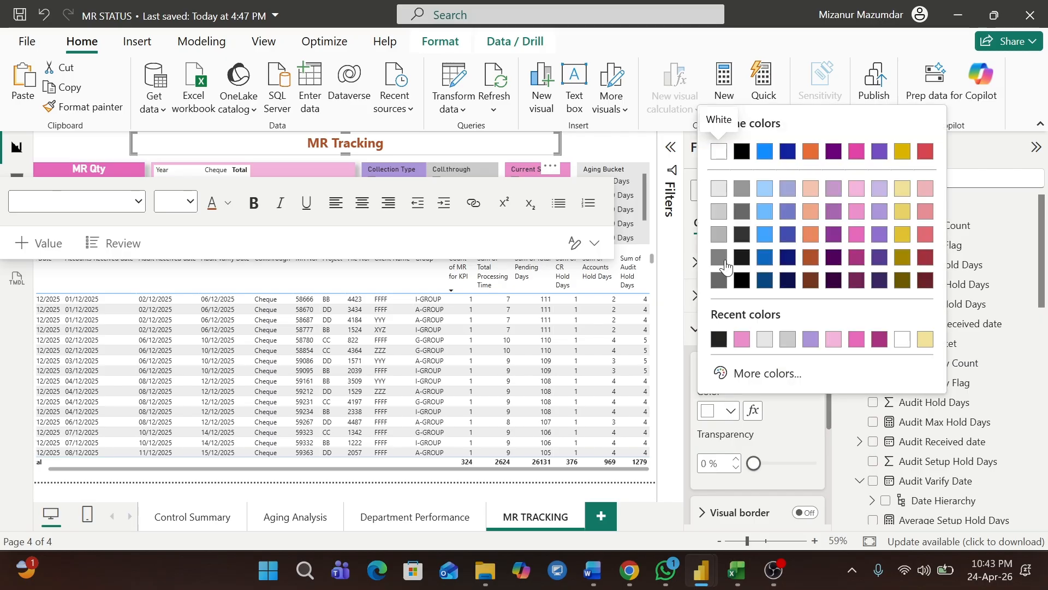
{"action": "left_click", "coordinate": [787, 189]}
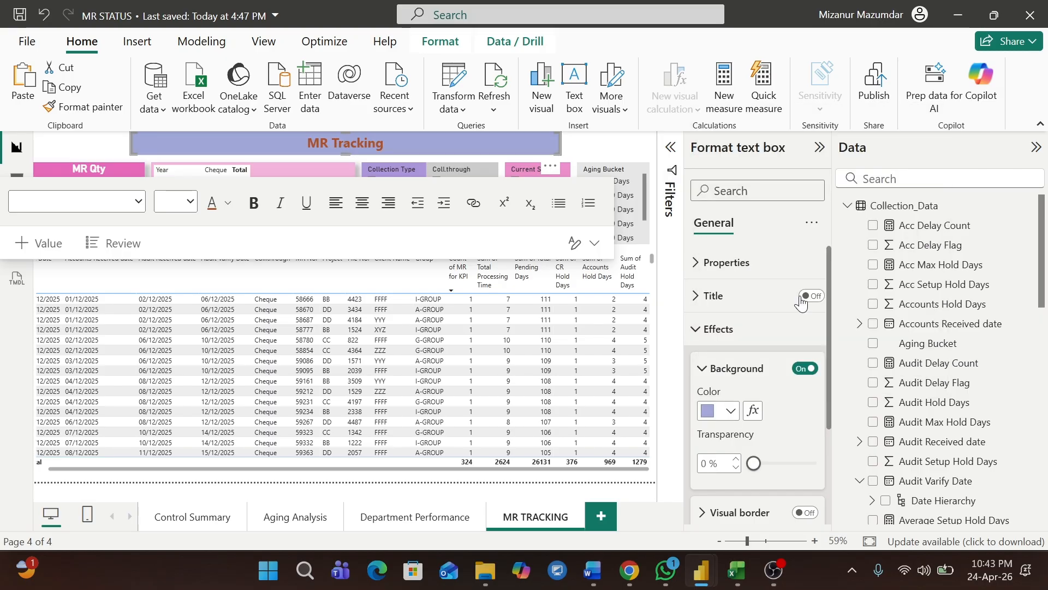
{"action": "left_click_drag", "start_coordinate": [827, 310], "coordinate": [817, 422]}
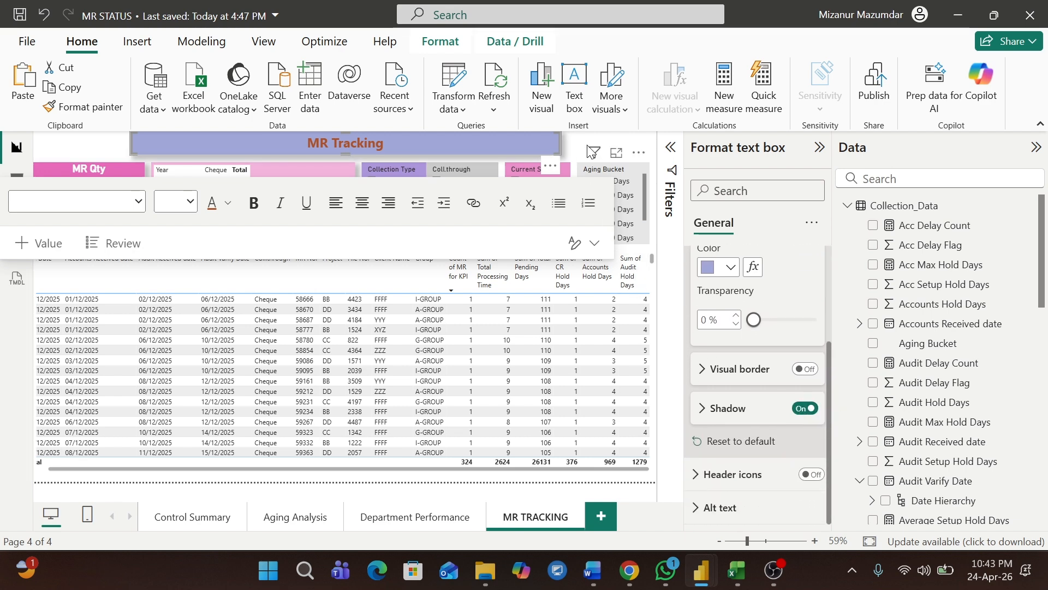
Add a new report page after MR TRACKING and name it after the reference report's second MR TRACKING page.
{"action": "left_click", "coordinate": [594, 164]}
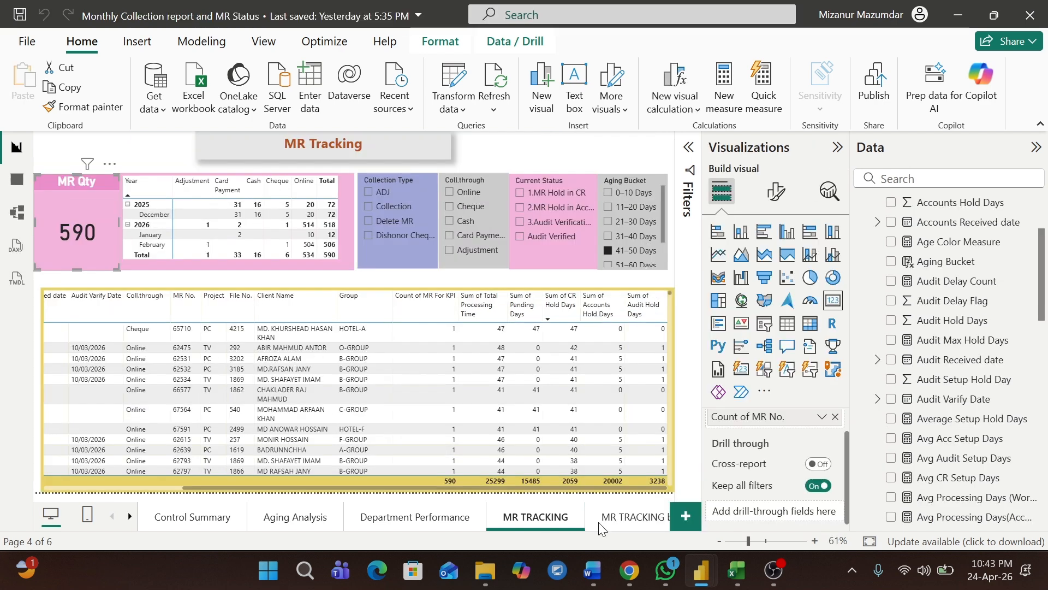
{"action": "double_click", "coordinate": [622, 518]}
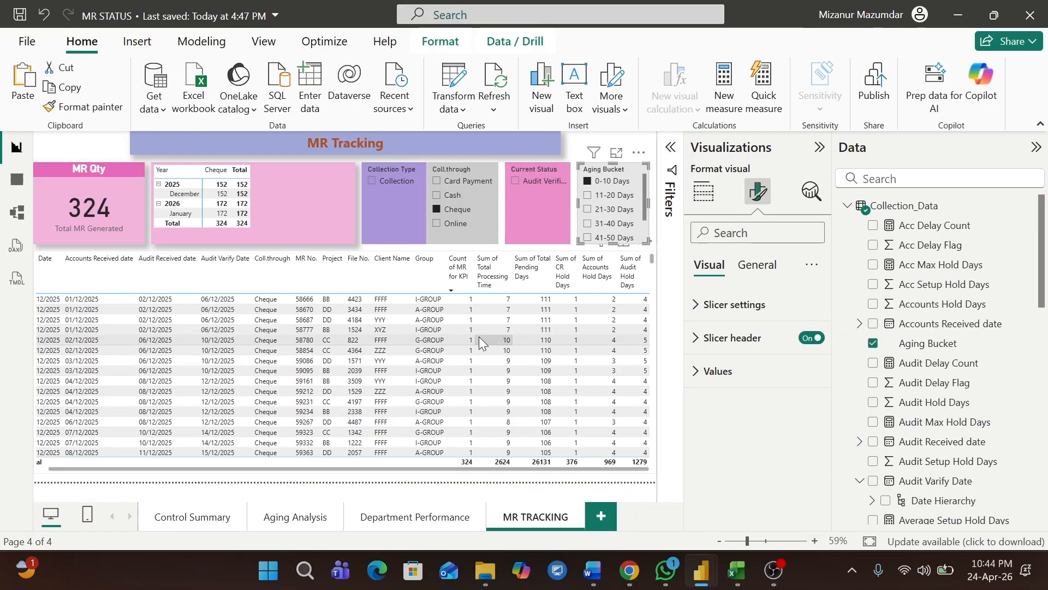
{"action": "left_click", "coordinate": [601, 517]}
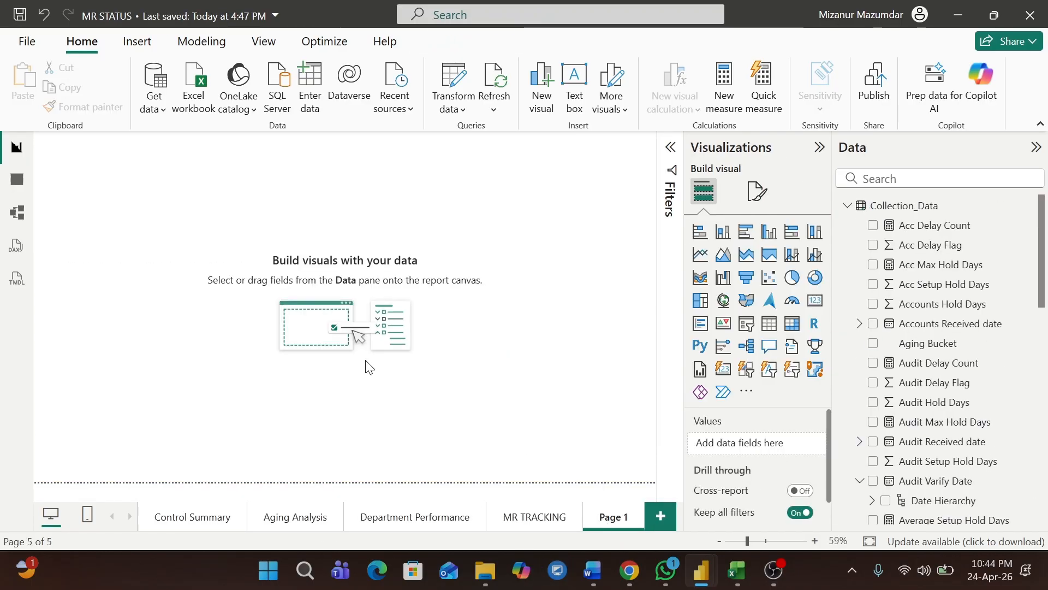
{"action": "double_click", "coordinate": [616, 517]}
{"action": "type", "text": "Month"}
{"action": "key", "text": "Return"}
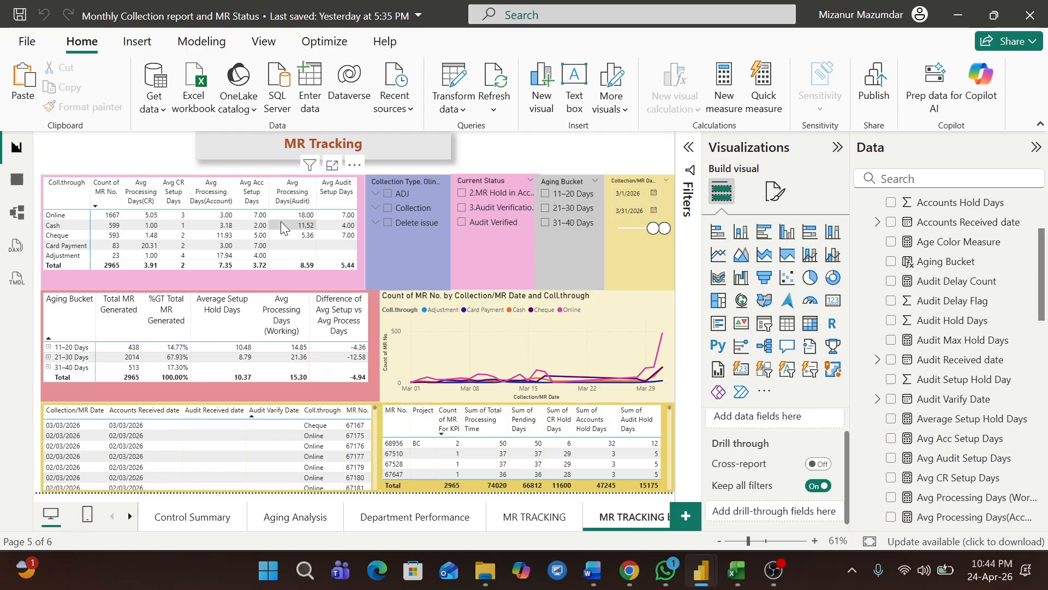
Insert an empty matrix modelled on the reference's Coll.through matrix, widened across the upper part of the new page with title space above.
{"action": "left_click", "coordinate": [66, 205]}
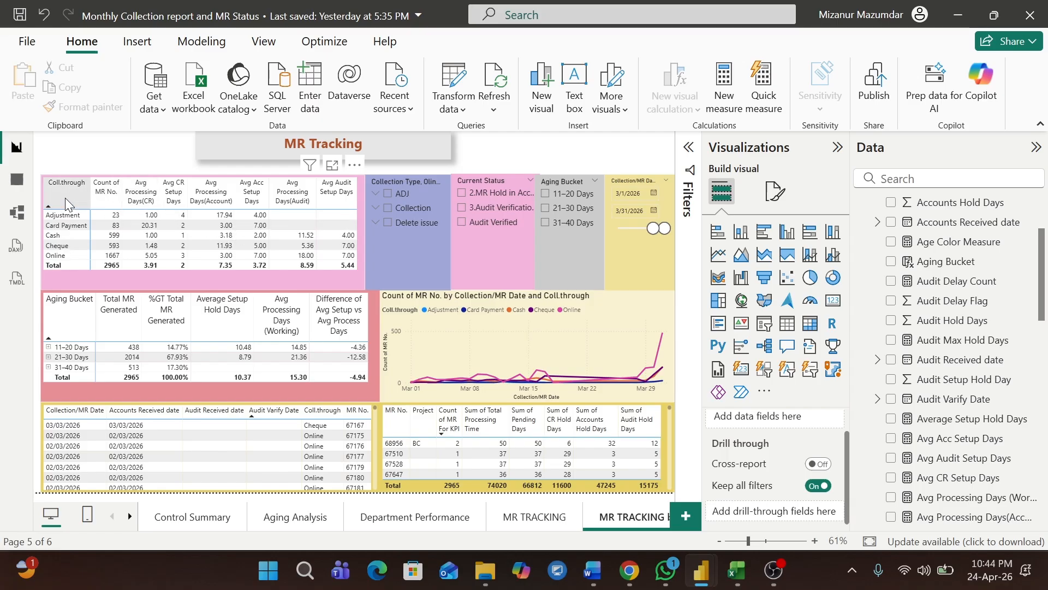
{"action": "left_click", "coordinate": [140, 186]}
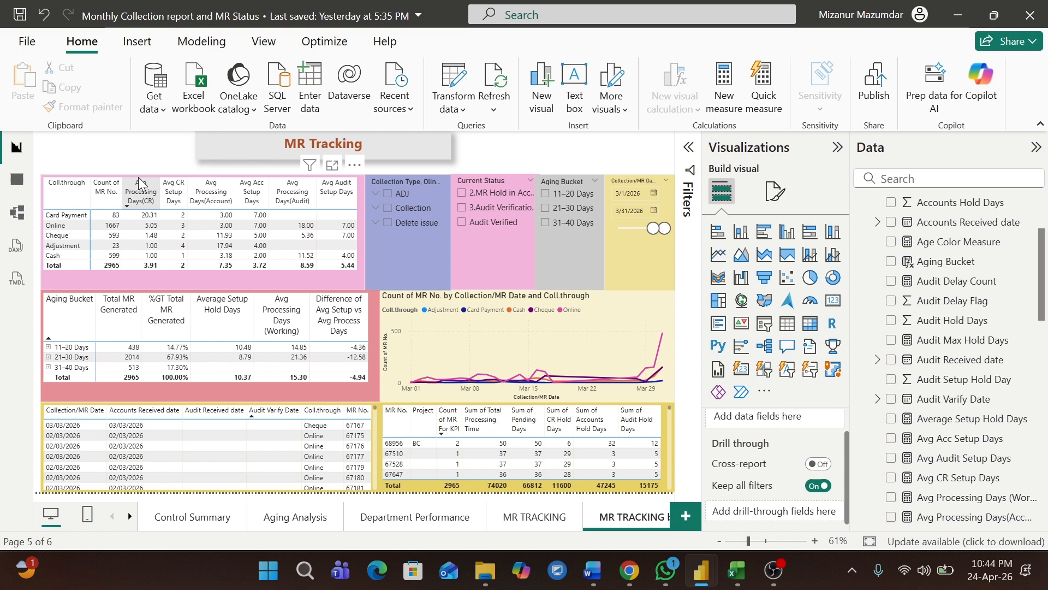
{"action": "left_click", "coordinate": [173, 182]}
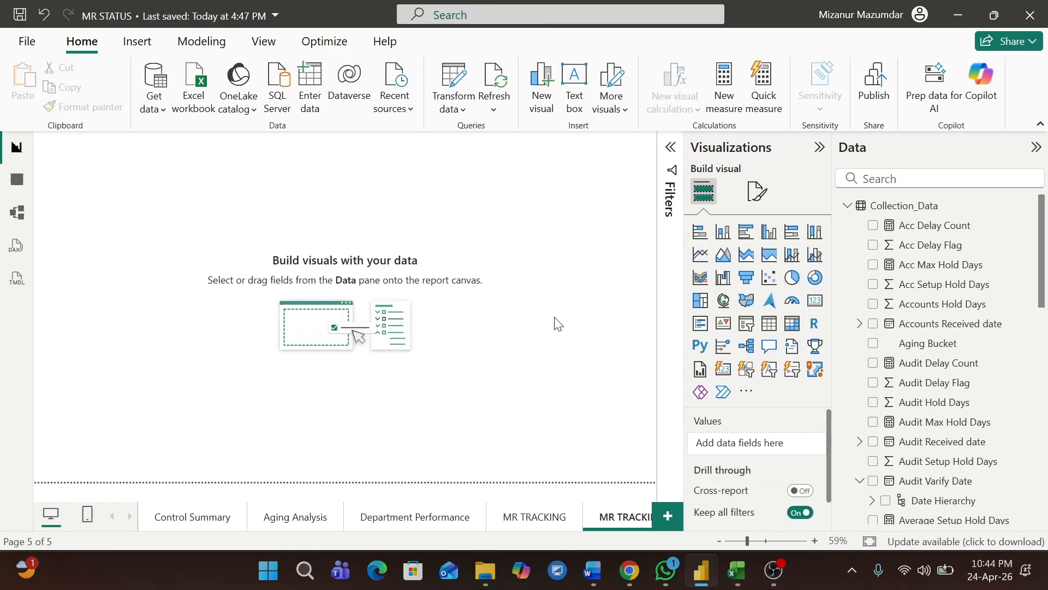
{"action": "left_click", "coordinate": [792, 323]}
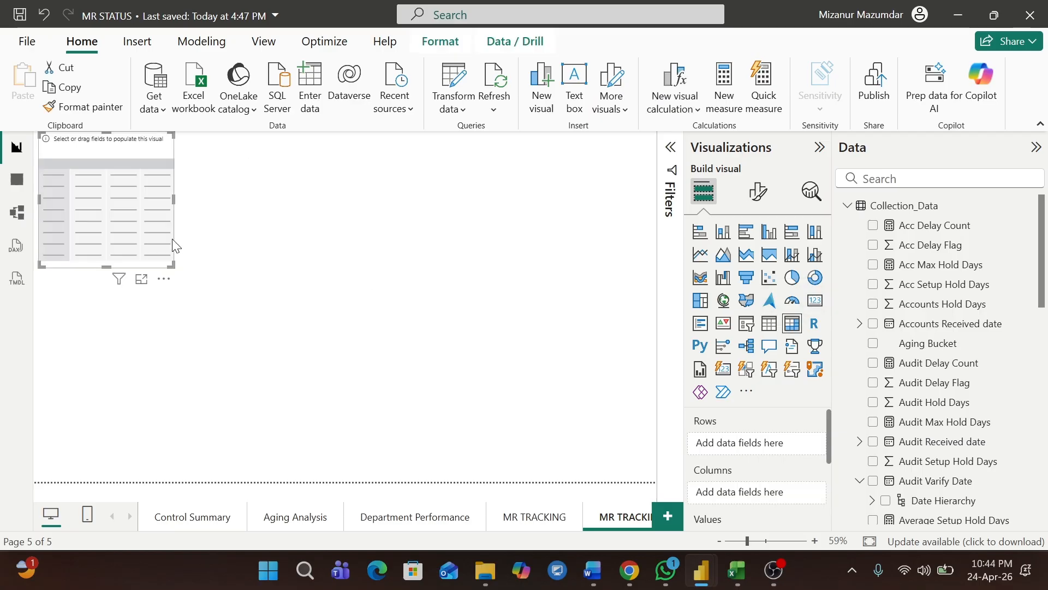
{"action": "left_click_drag", "start_coordinate": [170, 264], "coordinate": [449, 245]}
{"action": "left_click_drag", "start_coordinate": [237, 140], "coordinate": [235, 166]}
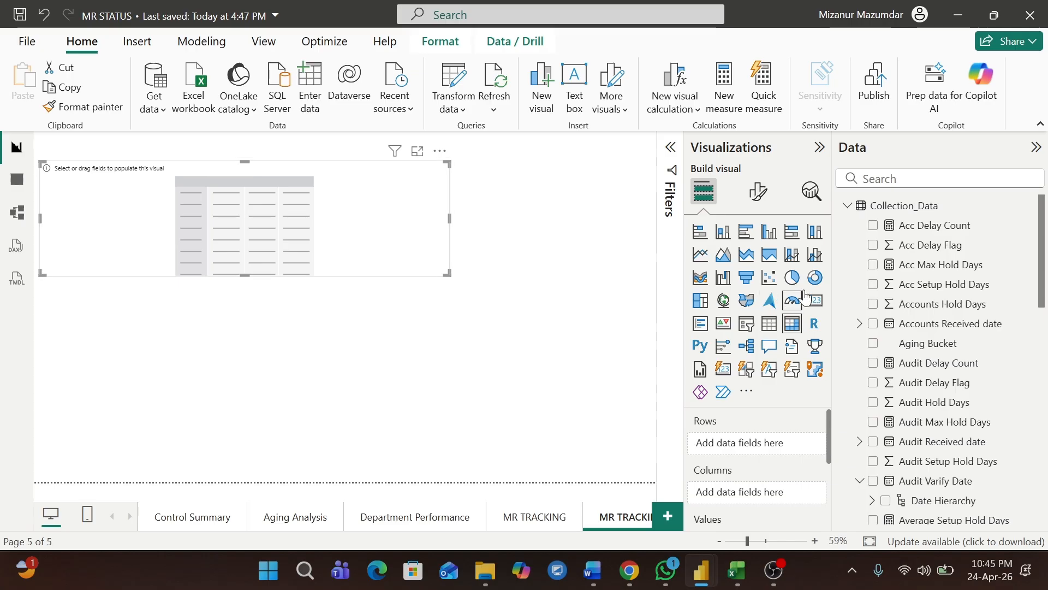
Set Coll.through as matrix rows and add Avg CR Setup Days, Avg CR Hold Days, Avg Acc Setup Days and Avg Acc Hold Days as values.
{"action": "scroll", "coordinate": [1044, 262], "scroll_direction": "down", "scroll_amount": 10}
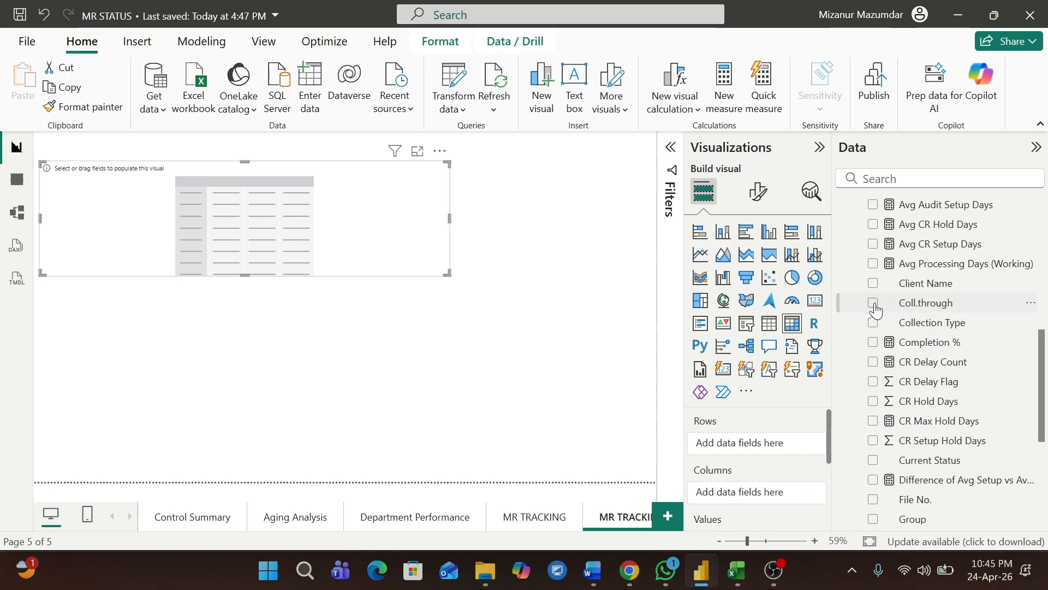
{"action": "left_click", "coordinate": [873, 302]}
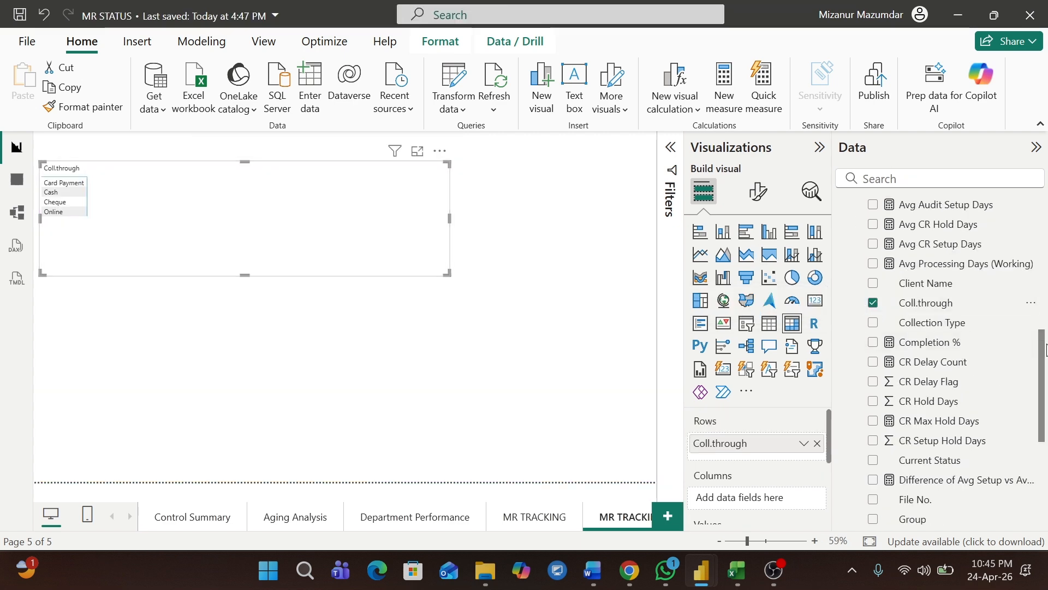
{"action": "scroll", "coordinate": [1044, 345], "scroll_direction": "up", "scroll_amount": 5}
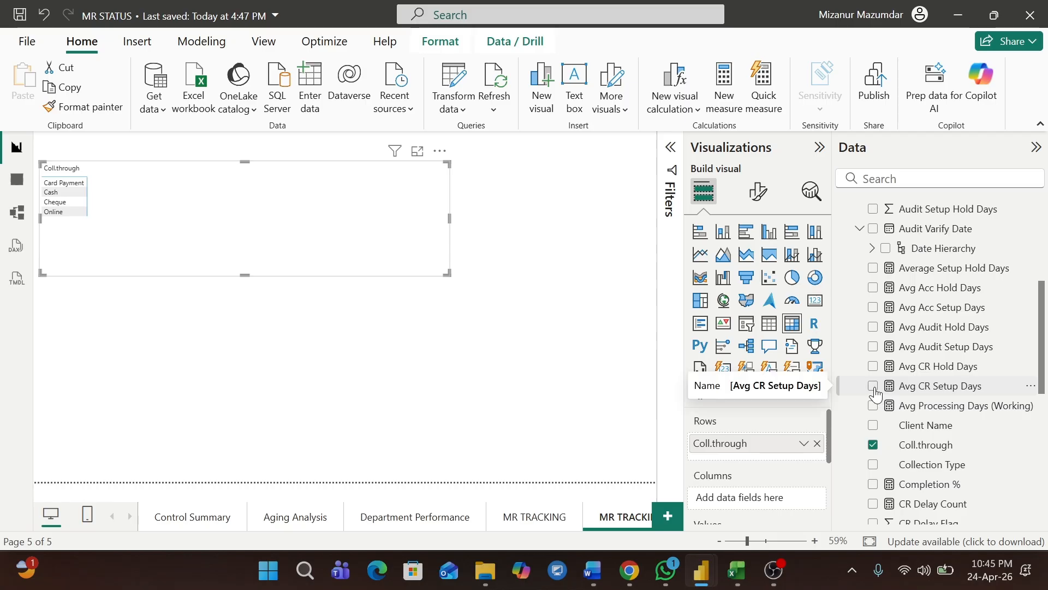
{"action": "left_click", "coordinate": [874, 387]}
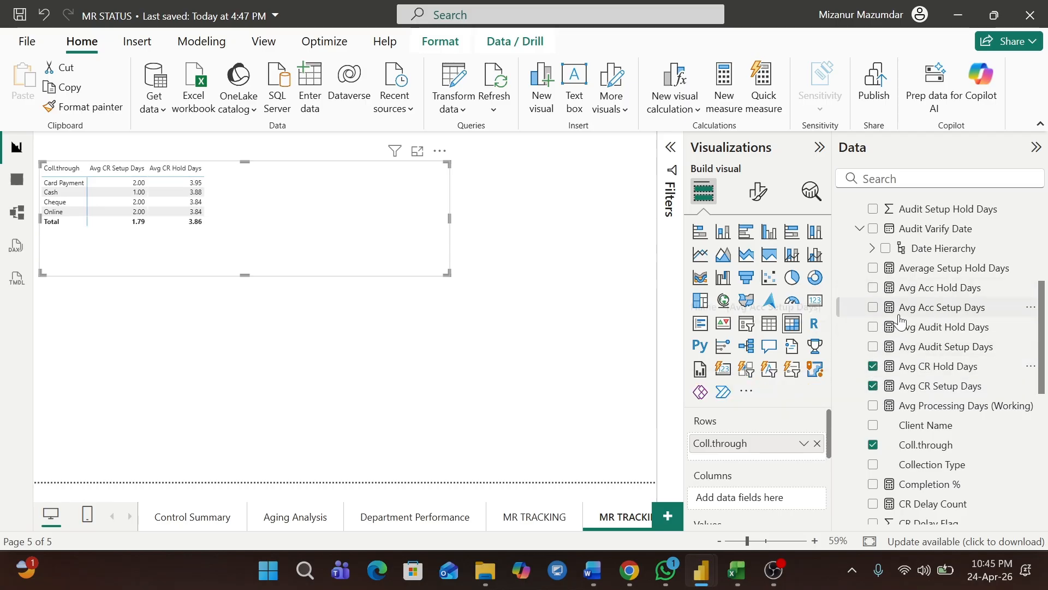
{"action": "left_click", "coordinate": [873, 307]}
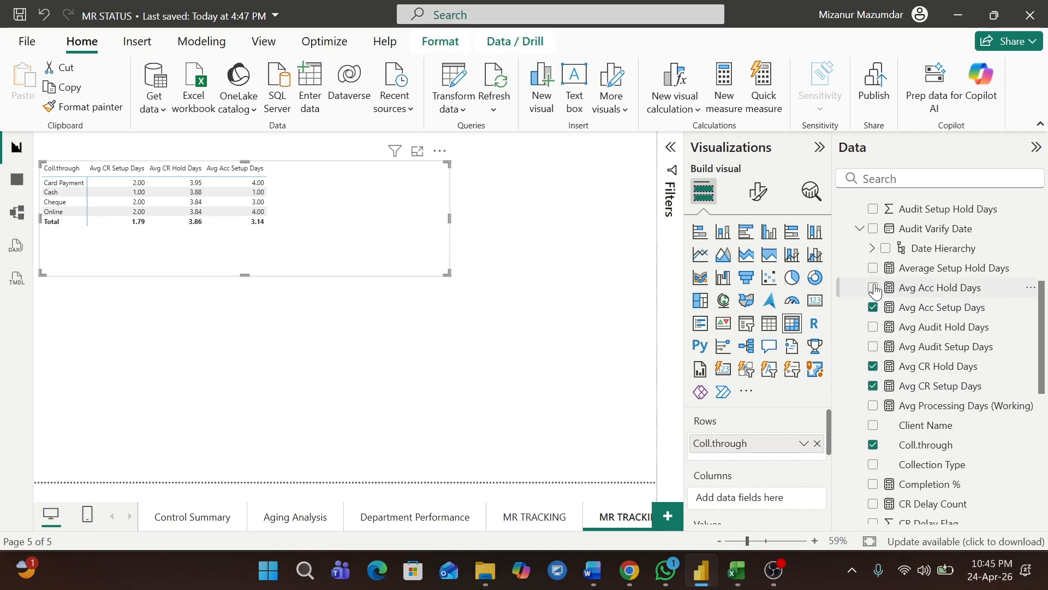
{"action": "left_click", "coordinate": [874, 287]}
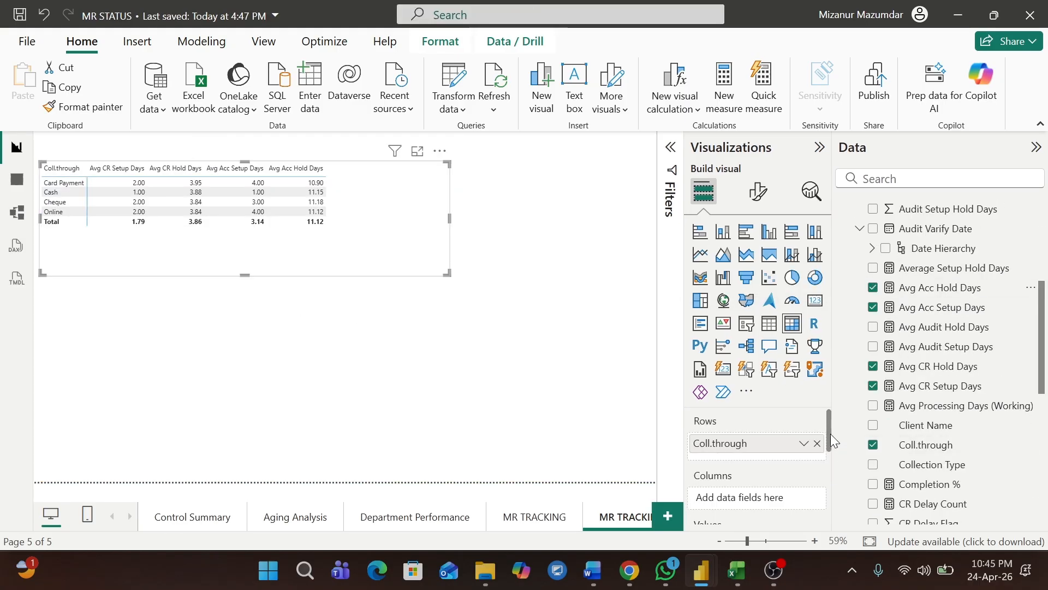
Add Total MR Generated to the matrix values and bring the list of its value fields into view.
{"action": "left_click_drag", "start_coordinate": [831, 435], "coordinate": [830, 448]}
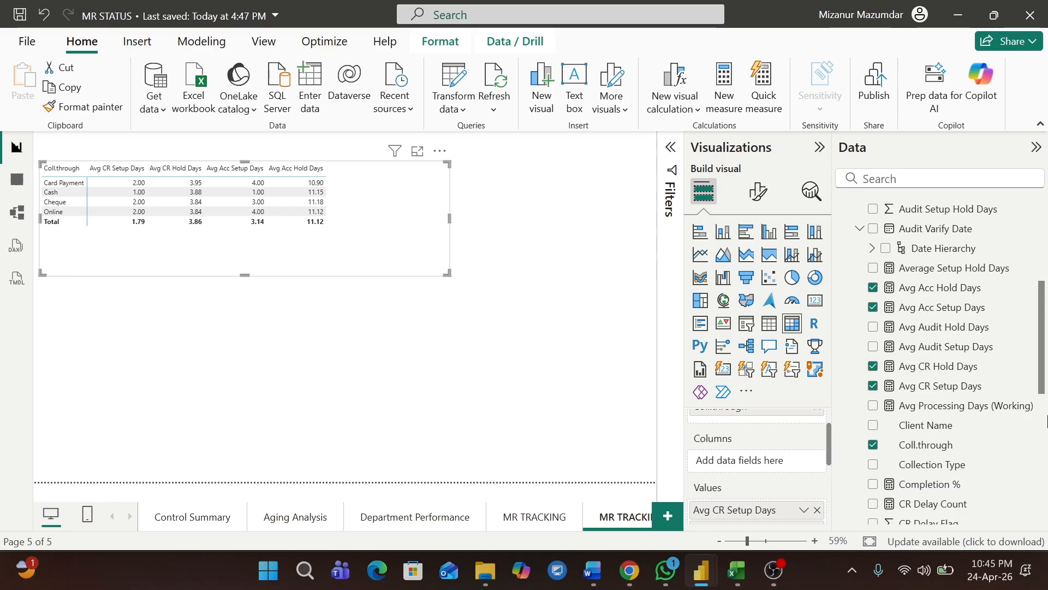
{"action": "left_click_drag", "start_coordinate": [1043, 322], "coordinate": [1044, 454]}
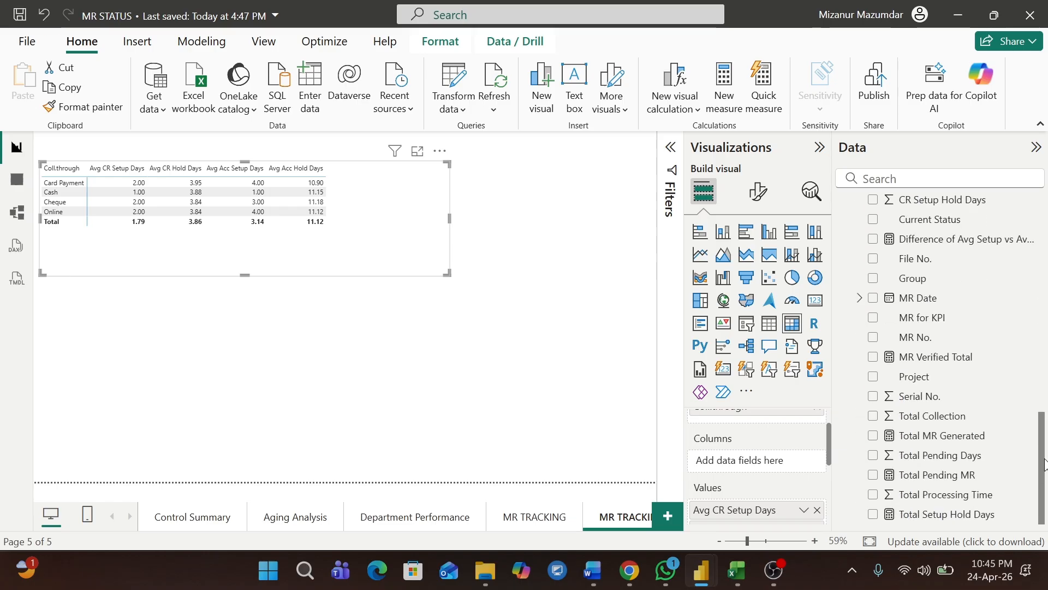
{"action": "left_click", "coordinate": [875, 436]}
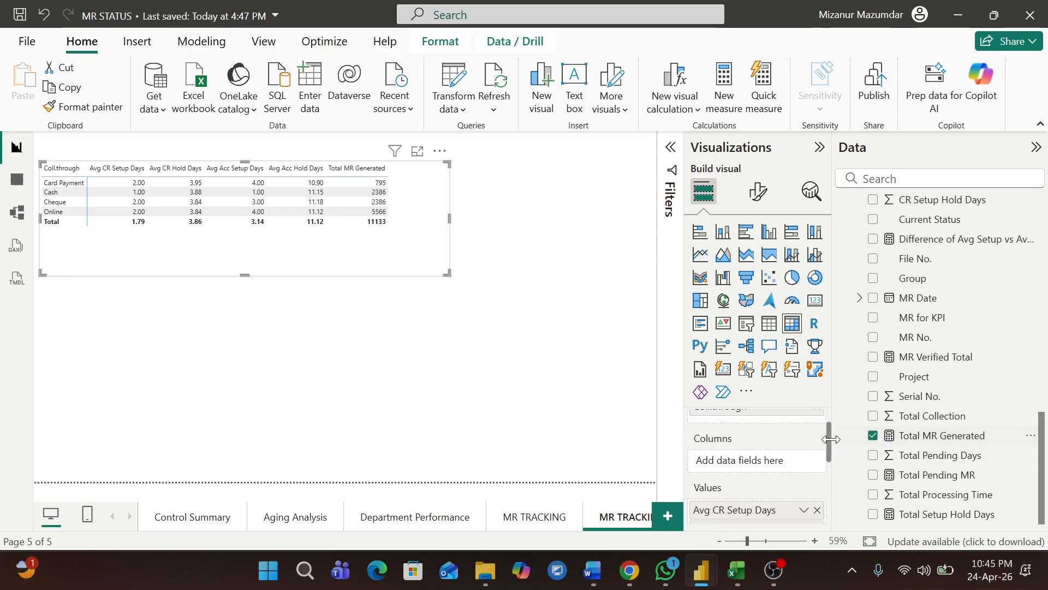
{"action": "left_click_drag", "start_coordinate": [827, 437], "coordinate": [828, 470]}
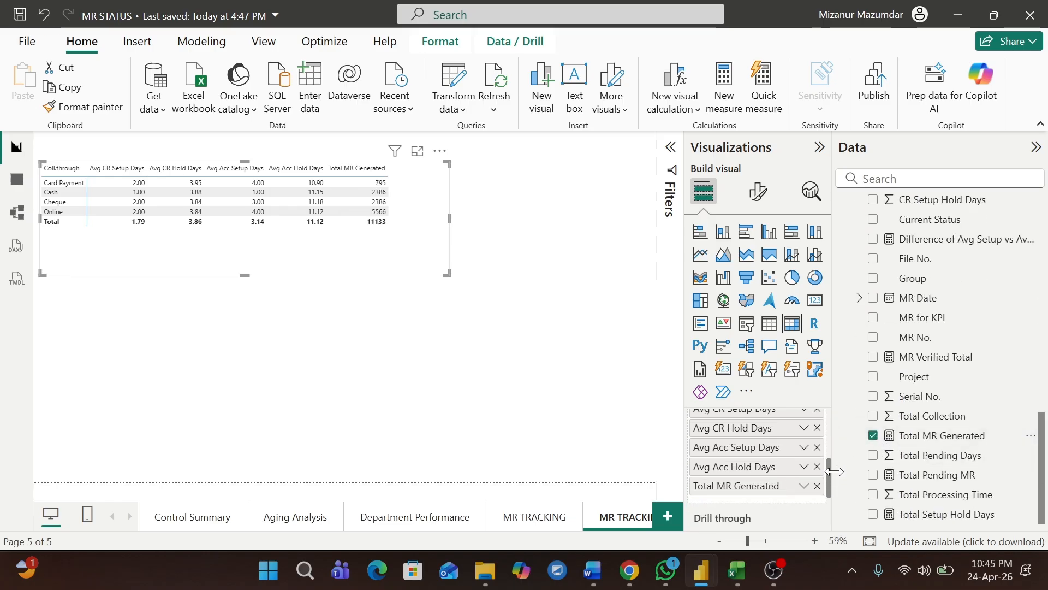
Move Total MR Generated to the front of the matrix values and add Avg Audit Setup Days and Avg Audit Hold Days.
{"action": "left_click", "coordinate": [804, 486]}
{"action": "mouse_move", "coordinate": [845, 362]}
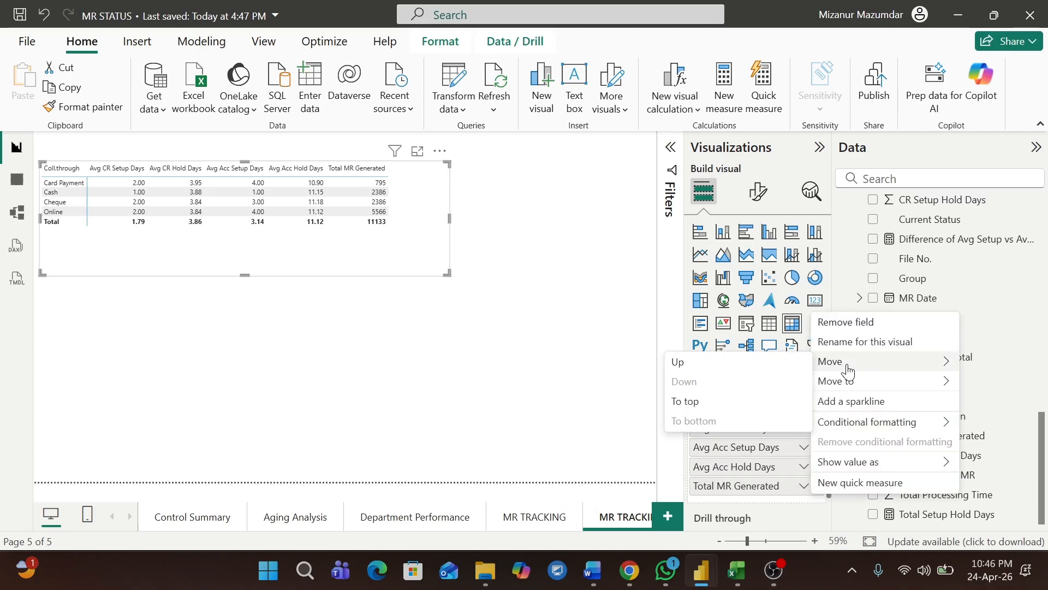
{"action": "left_click", "coordinate": [689, 401]}
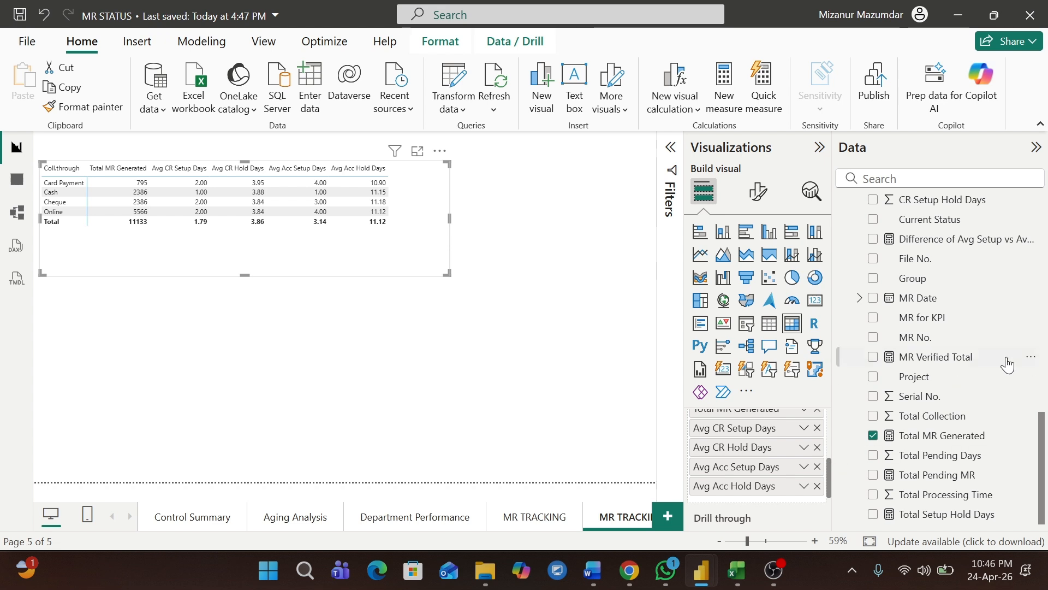
{"action": "scroll", "coordinate": [1046, 346], "scroll_direction": "up", "scroll_amount": 4}
{"action": "scroll", "coordinate": [1045, 347], "scroll_direction": "up", "scroll_amount": 3}
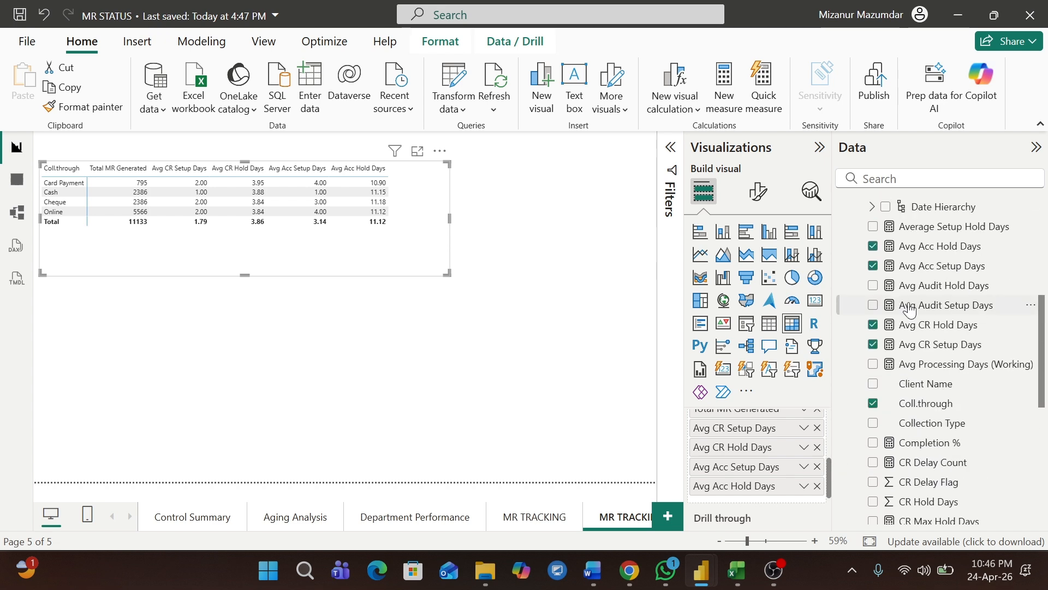
{"action": "left_click", "coordinate": [873, 305]}
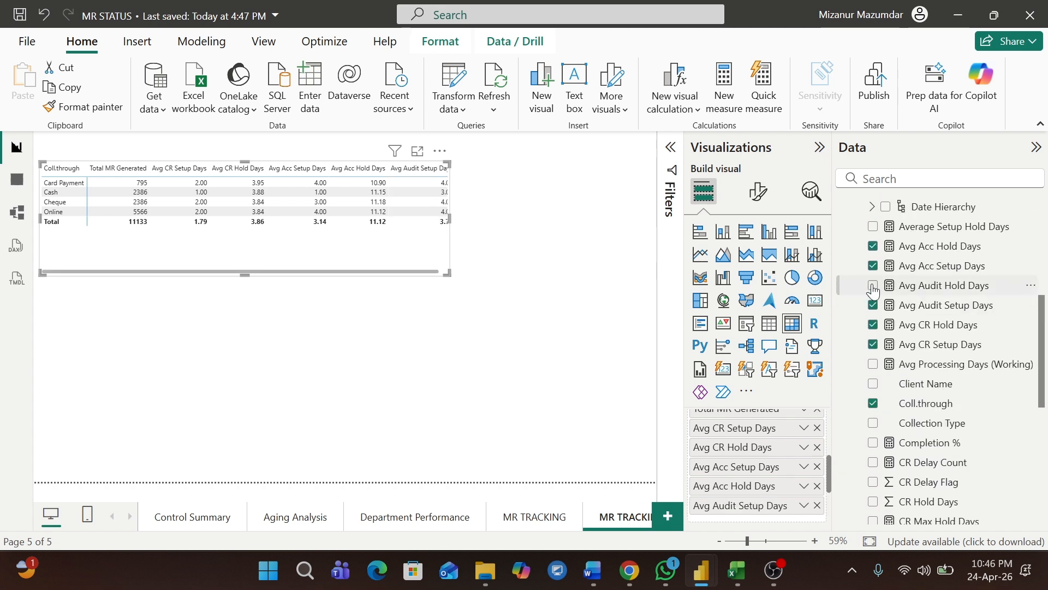
{"action": "left_click", "coordinate": [874, 286]}
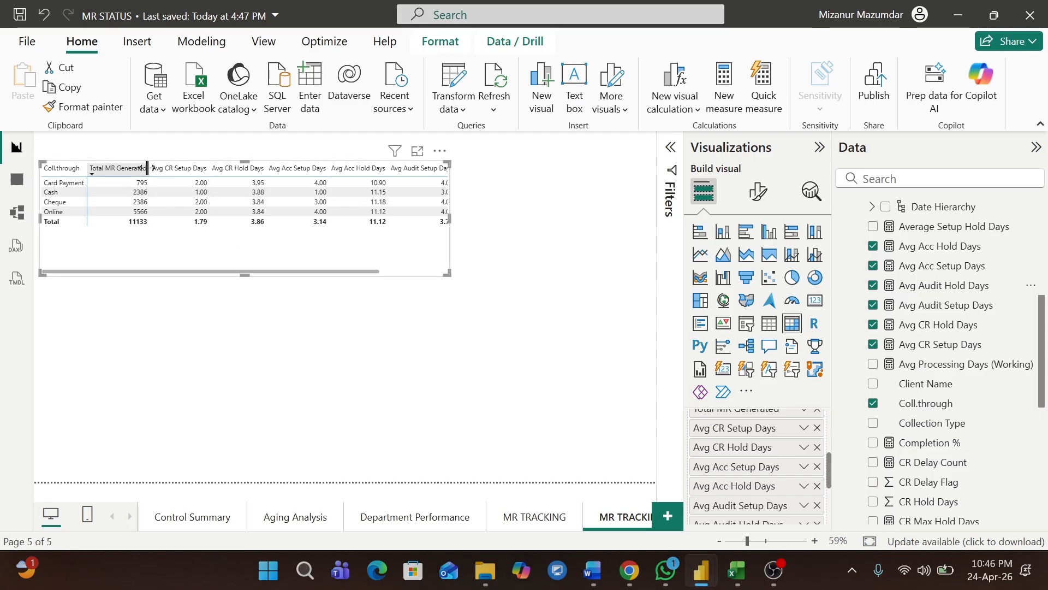
Narrow the Coll.through matrix's value columns so their headers wrap, and shrink the visual's width and height around the table.
{"action": "mouse_move", "coordinate": [186, 166]}
{"action": "left_mouse_down"}
{"action": "mouse_move", "coordinate": [161, 167]}
{"action": "mouse_move", "coordinate": [199, 170]}
{"action": "left_mouse_up"}
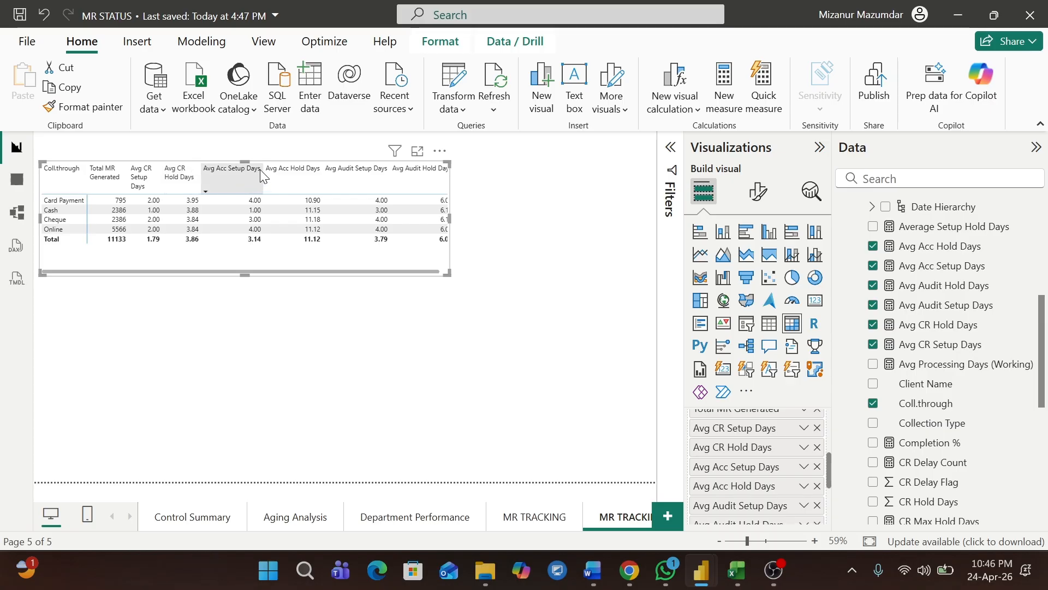
{"action": "mouse_move", "coordinate": [263, 169]}
{"action": "left_mouse_down"}
{"action": "mouse_move", "coordinate": [240, 170]}
{"action": "mouse_move", "coordinate": [278, 169]}
{"action": "left_mouse_up"}
{"action": "mouse_move", "coordinate": [345, 172]}
{"action": "left_mouse_down"}
{"action": "mouse_move", "coordinate": [321, 171]}
{"action": "mouse_move", "coordinate": [358, 172]}
{"action": "left_mouse_up"}
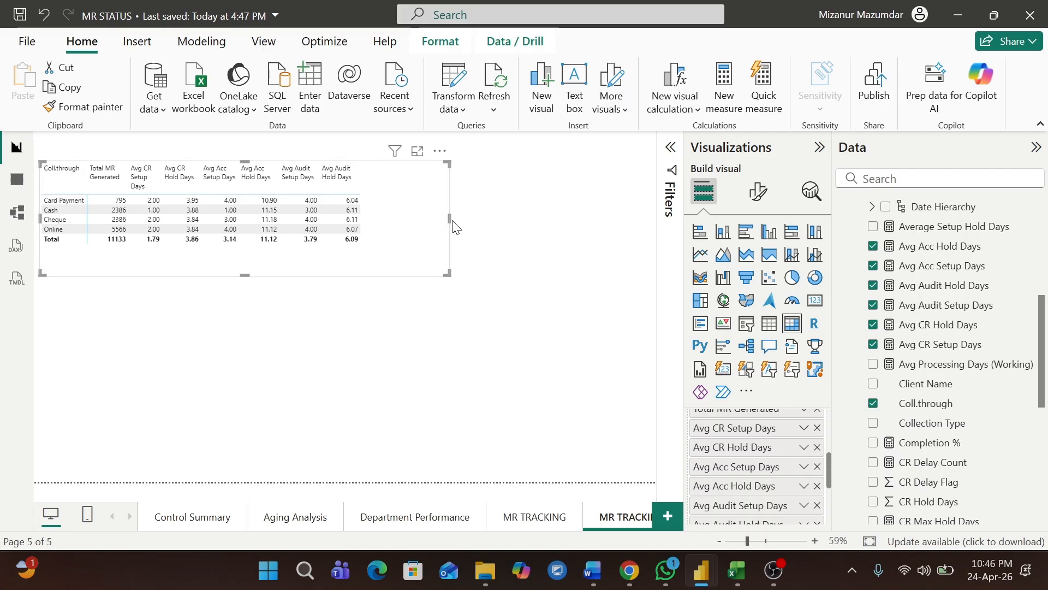
{"action": "left_click_drag", "start_coordinate": [450, 218], "coordinate": [384, 217]}
{"action": "left_click_drag", "start_coordinate": [213, 275], "coordinate": [211, 259]}
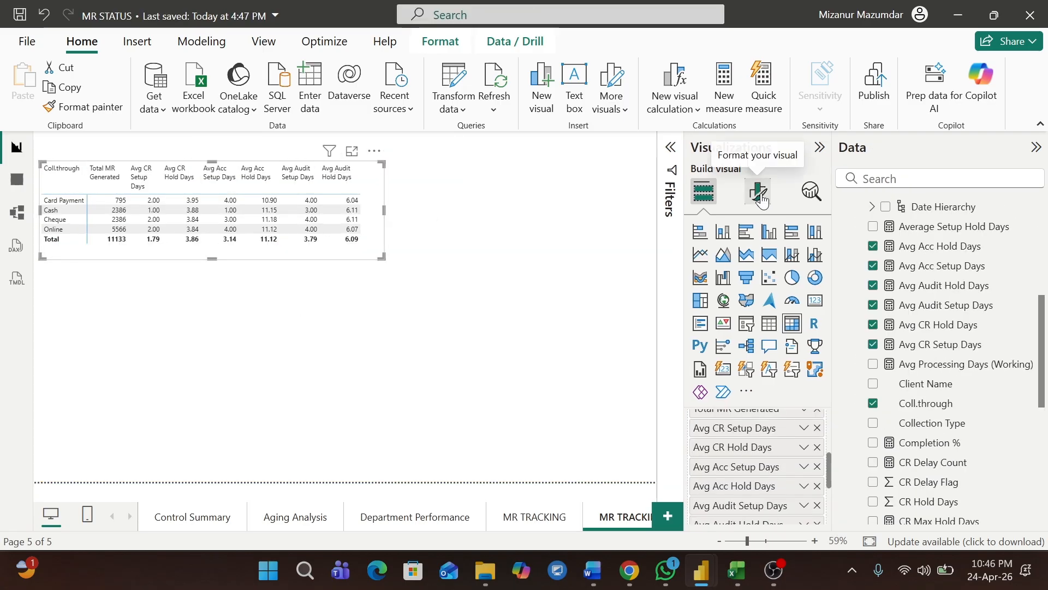
Give the Coll.through matrix a light pink background and turn on its shadow.
{"action": "left_click", "coordinate": [758, 191]}
{"action": "left_click", "coordinate": [758, 265]}
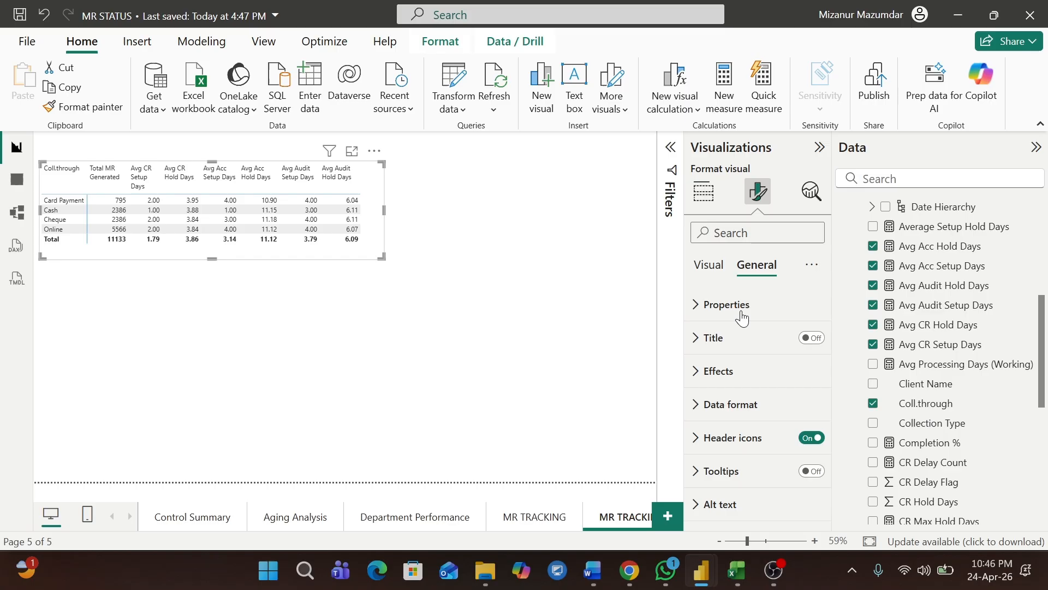
{"action": "left_click", "coordinate": [698, 371]}
{"action": "left_click", "coordinate": [732, 453]}
{"action": "left_click", "coordinate": [857, 231]}
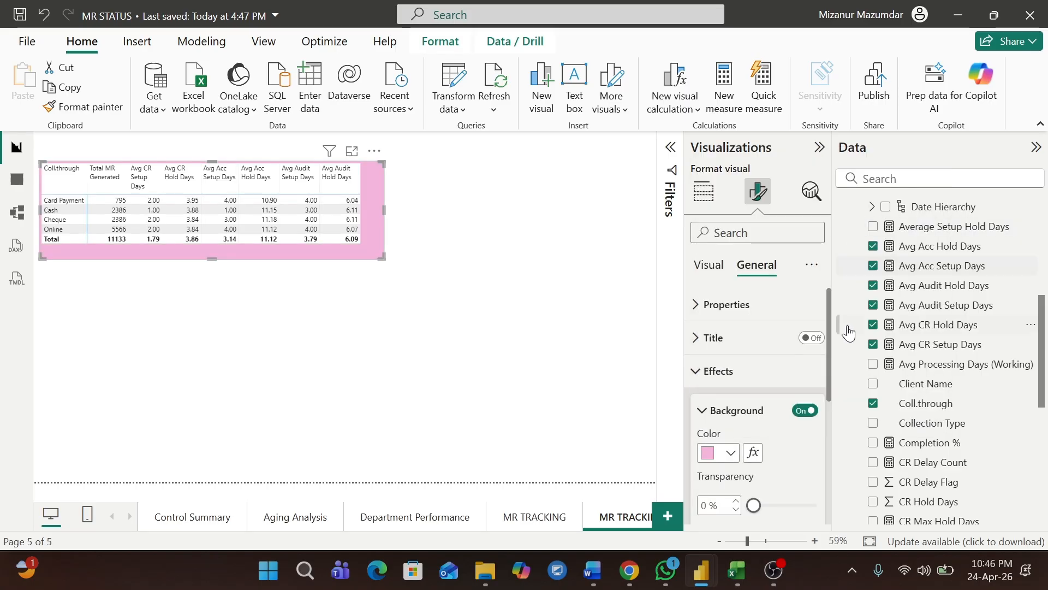
{"action": "scroll", "coordinate": [830, 313], "scroll_direction": "down", "scroll_amount": 3}
{"action": "scroll", "coordinate": [825, 410], "scroll_direction": "down", "scroll_amount": 2}
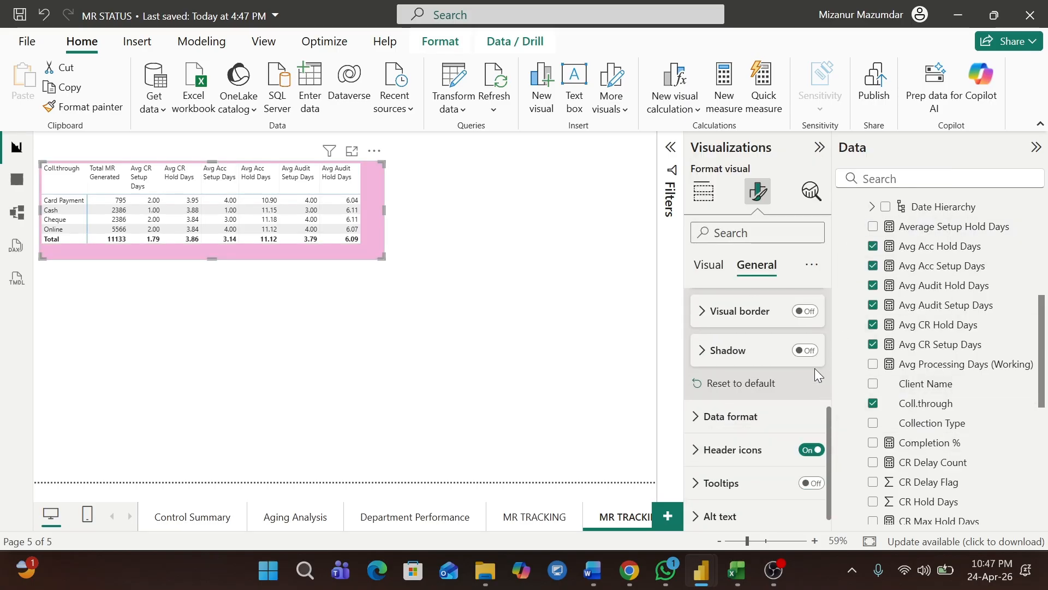
{"action": "left_click", "coordinate": [805, 352]}
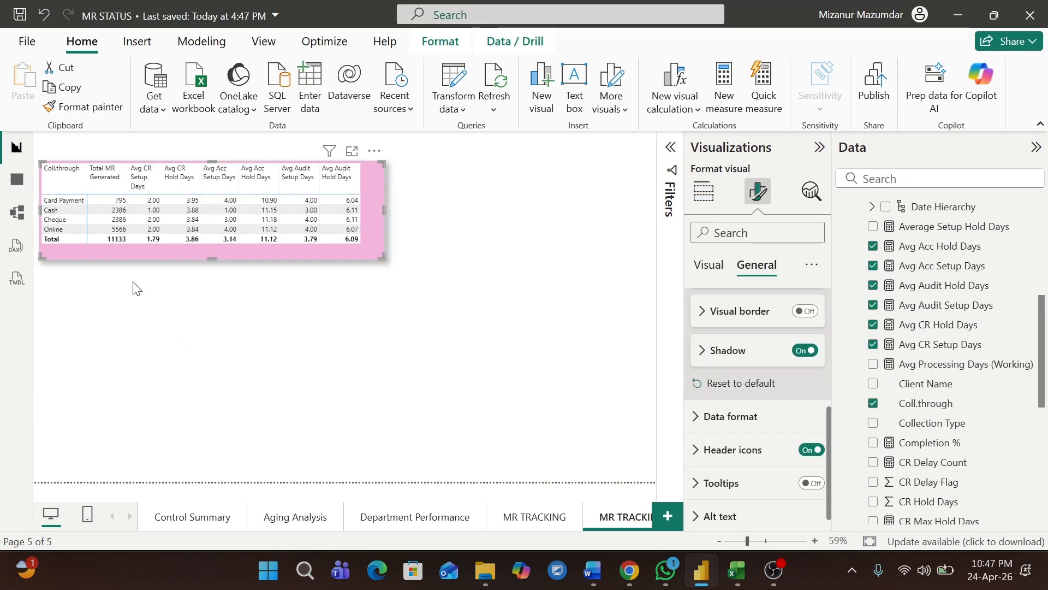
Insert a second matrix directly below the Coll.through matrix, with Aging Bucket as rows and Total MR Generated as values.
{"action": "left_click", "coordinate": [136, 288]}
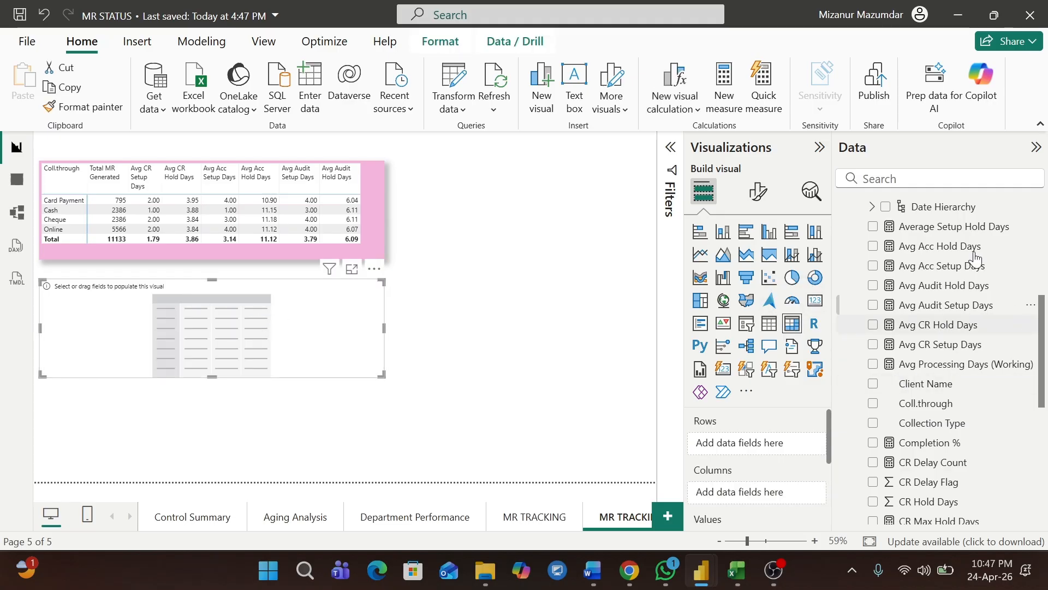
{"action": "left_click_drag", "start_coordinate": [1044, 322], "coordinate": [1044, 220]}
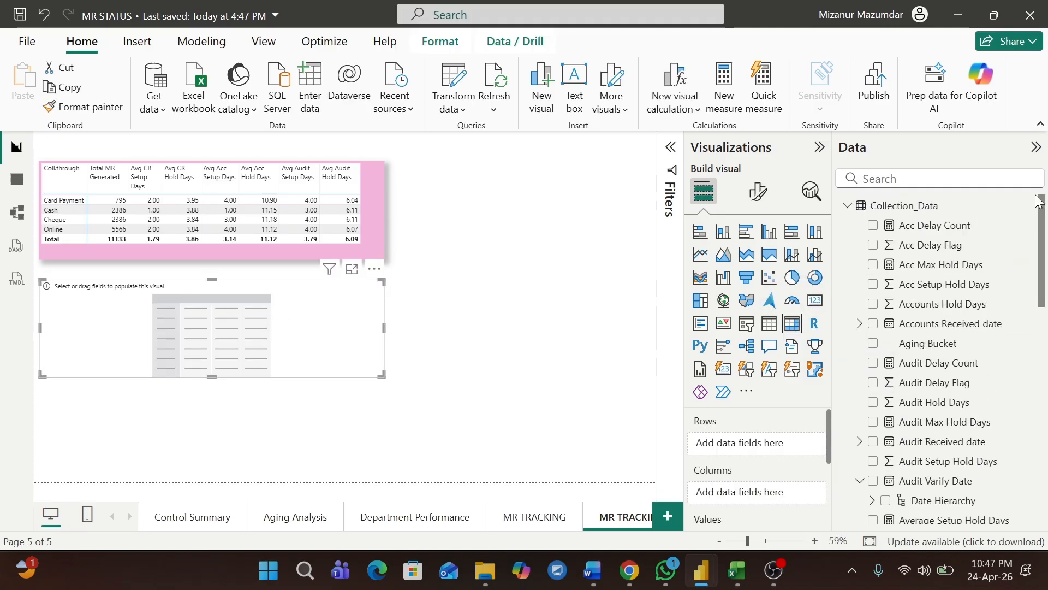
{"action": "left_click", "coordinate": [874, 344]}
{"action": "scroll", "coordinate": [1042, 333], "scroll_direction": "down", "scroll_amount": 10}
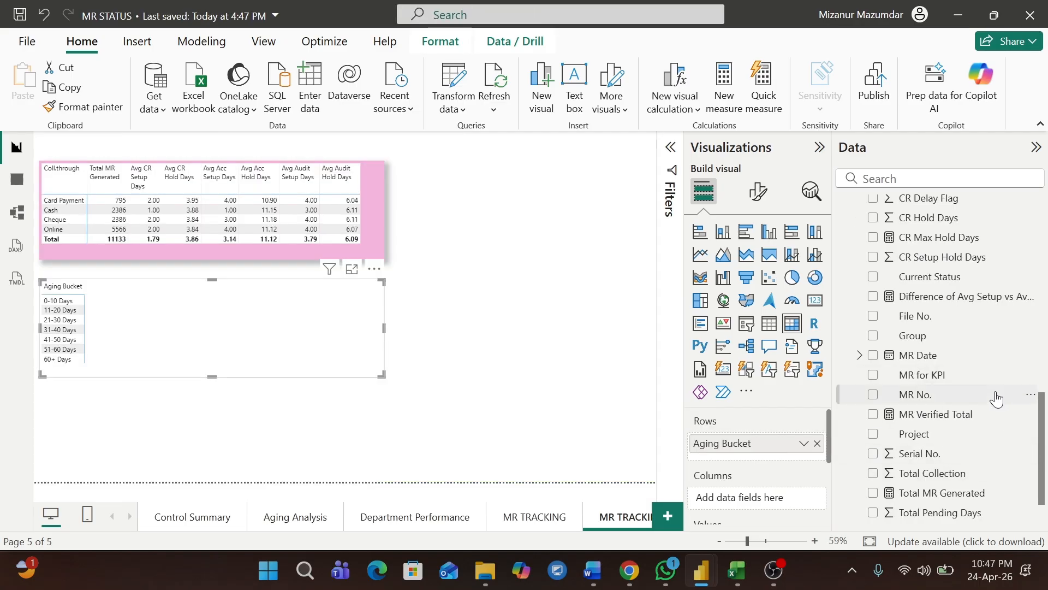
{"action": "left_click_drag", "start_coordinate": [923, 494], "coordinate": [731, 494]}
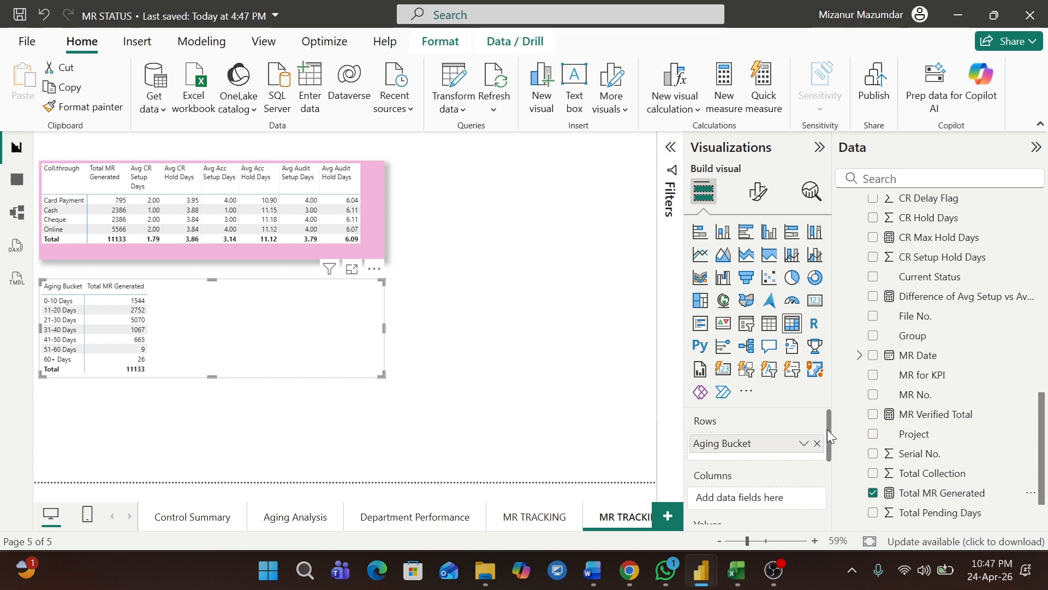
Add Total MR Generated to the Aging Bucket matrix a second time and show it as percent of grand total.
{"action": "left_click_drag", "start_coordinate": [827, 429], "coordinate": [831, 469]}
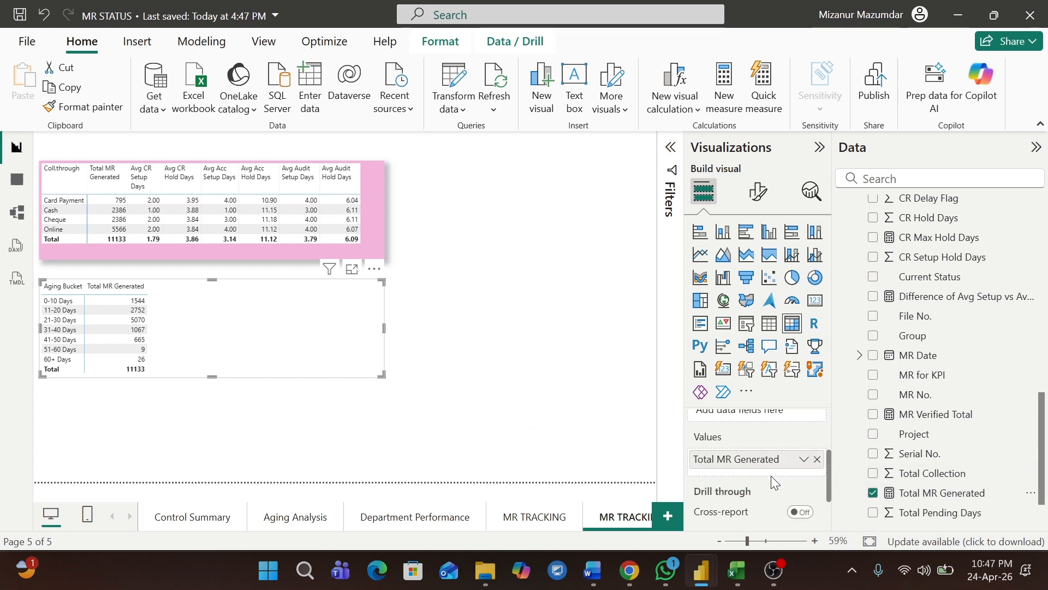
{"action": "left_click_drag", "start_coordinate": [937, 492], "coordinate": [765, 475]}
{"action": "left_click", "coordinate": [798, 481]}
{"action": "mouse_move", "coordinate": [851, 455]}
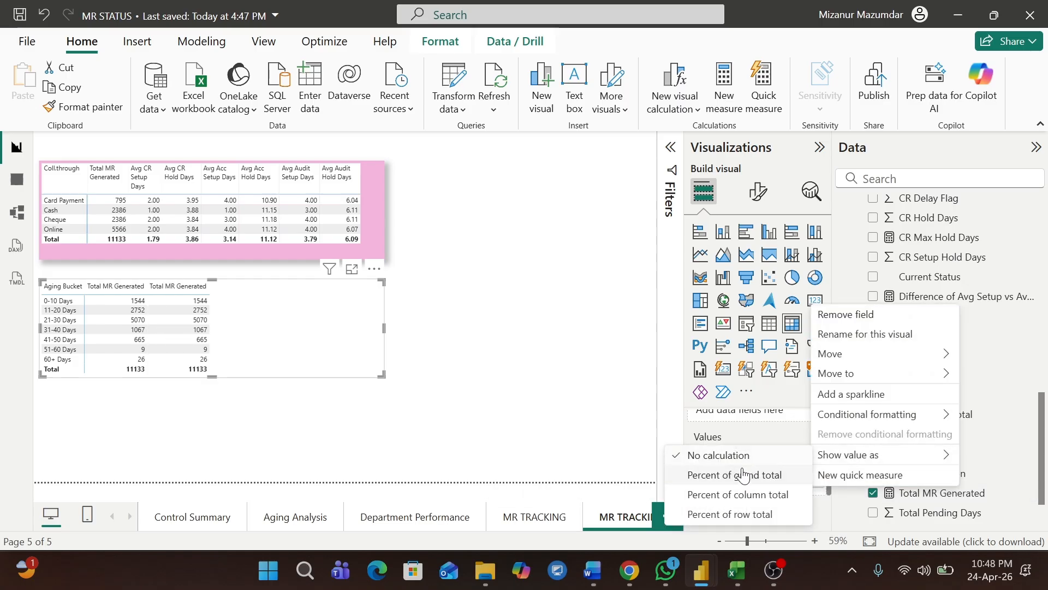
{"action": "left_click", "coordinate": [735, 475]}
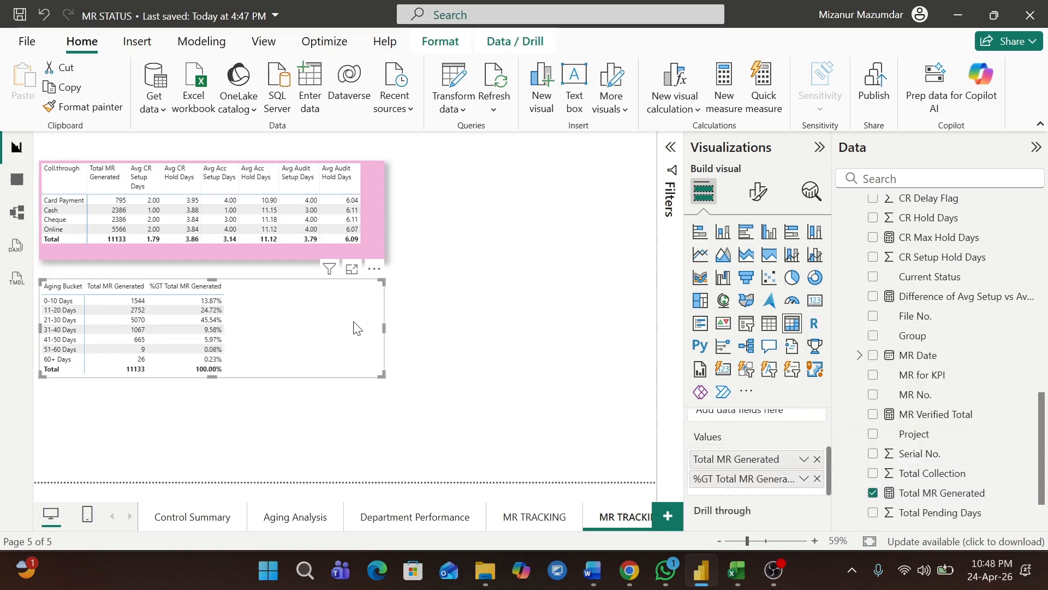
Following the reference report, add Average Setup Hold Days, Avg Processing Days (Working) and Difference of Avg Setup vs Avg Processing Days to the Aging Bucket matrix.
{"action": "key", "text": "alt+Tab"}
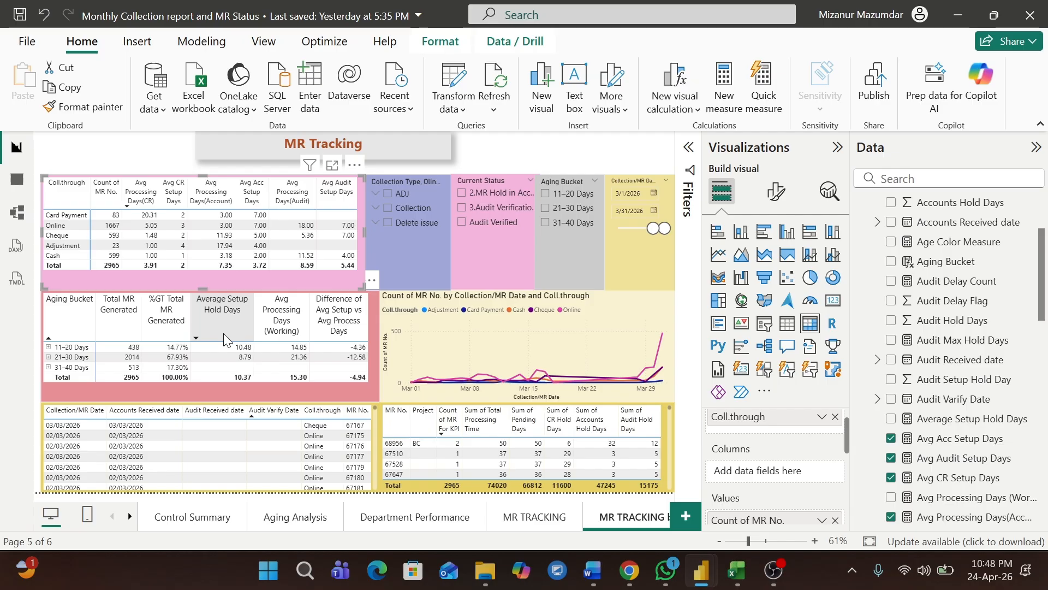
{"action": "key", "text": "alt+Tab"}
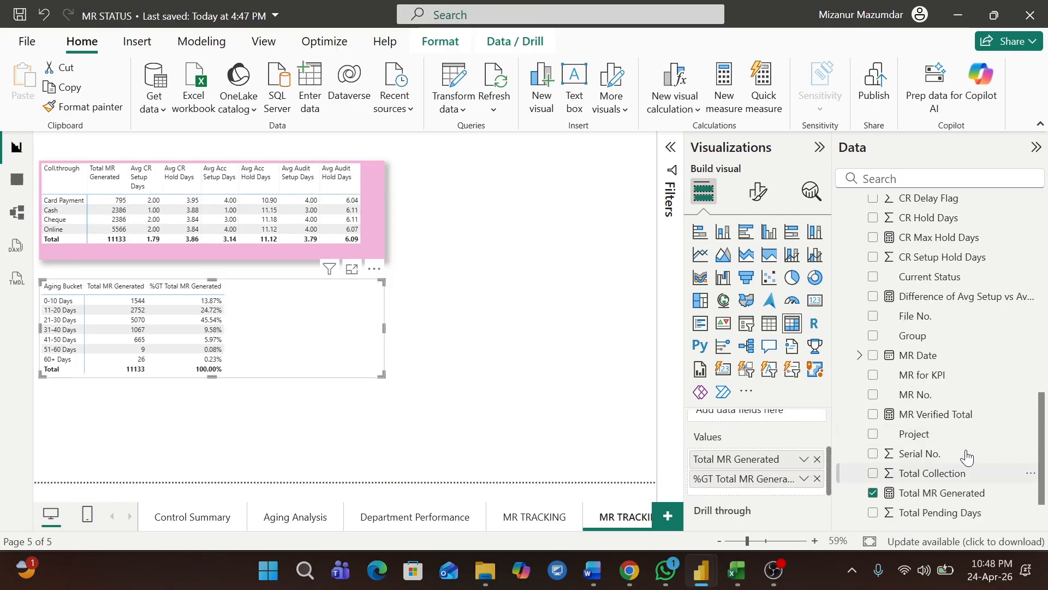
{"action": "scroll", "coordinate": [922, 348], "scroll_direction": "up", "scroll_amount": 5}
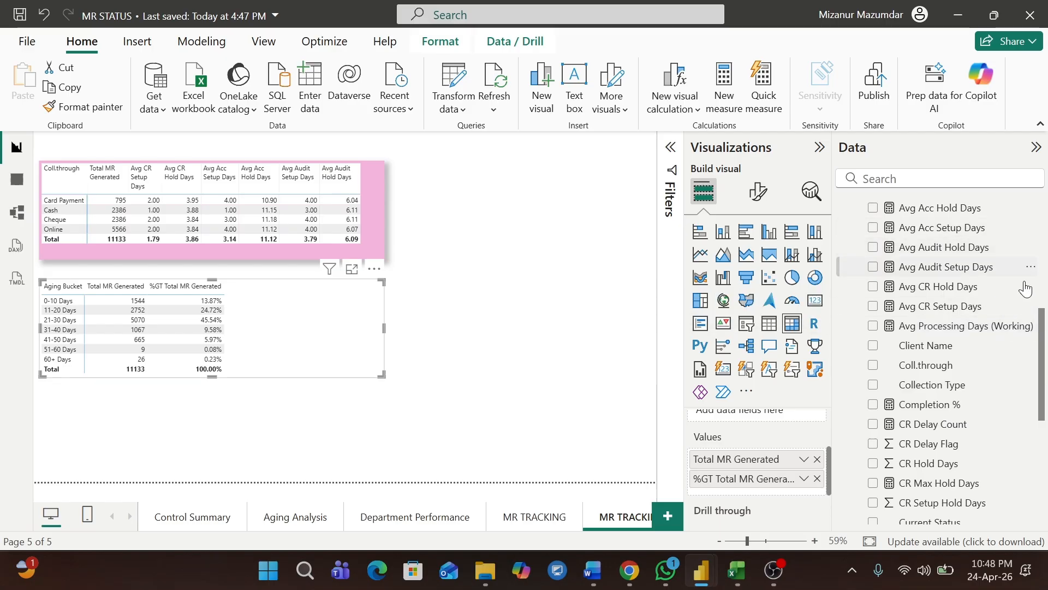
{"action": "scroll", "coordinate": [1043, 320], "scroll_direction": "up", "scroll_amount": 1}
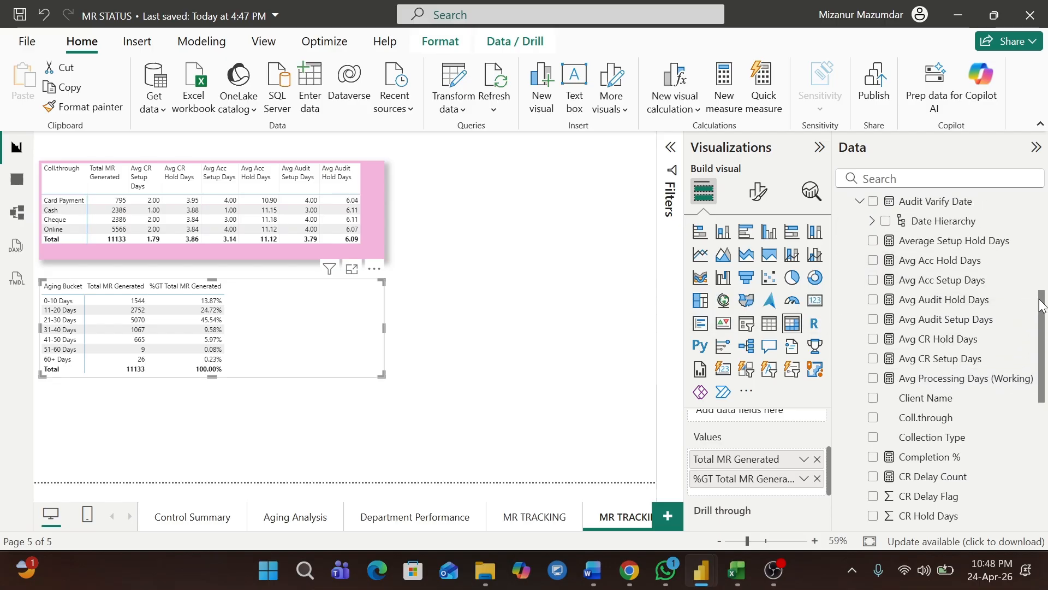
{"action": "left_click", "coordinate": [873, 240]}
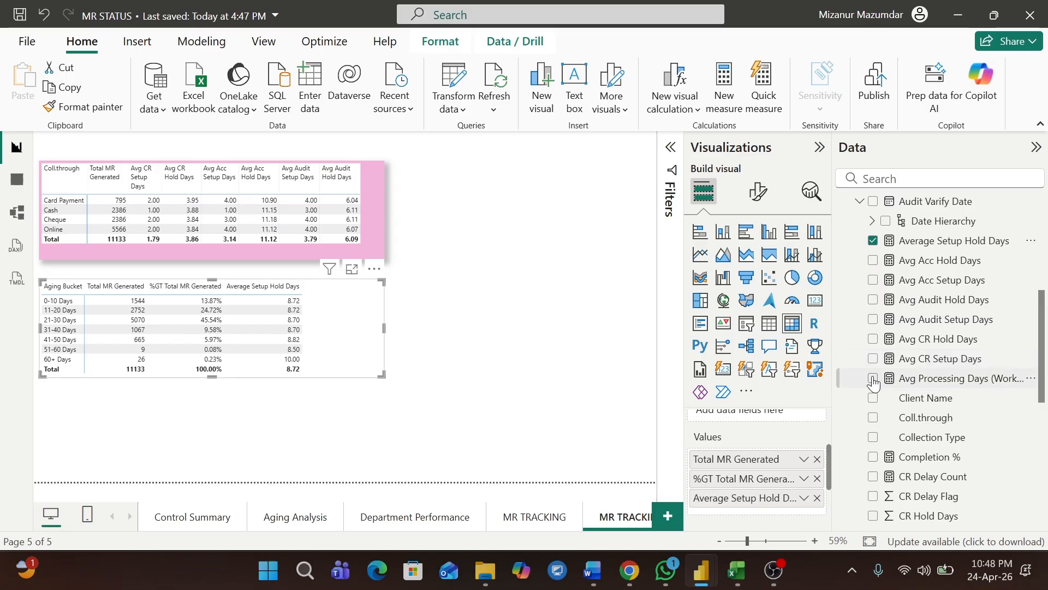
{"action": "left_click", "coordinate": [873, 378]}
{"action": "scroll", "coordinate": [1043, 349], "scroll_direction": "down", "scroll_amount": 3}
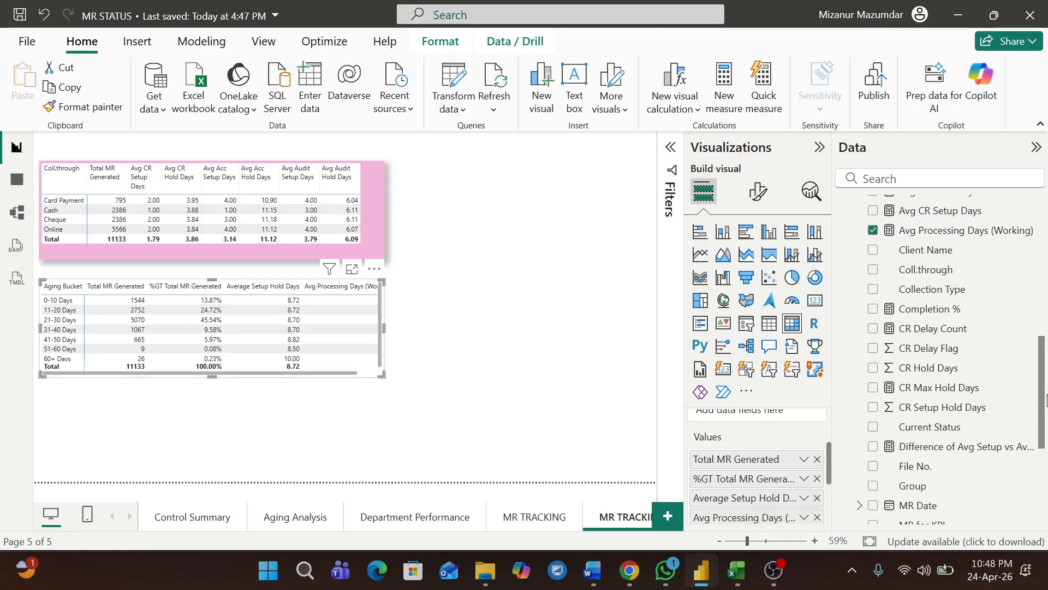
{"action": "left_click", "coordinate": [873, 442]}
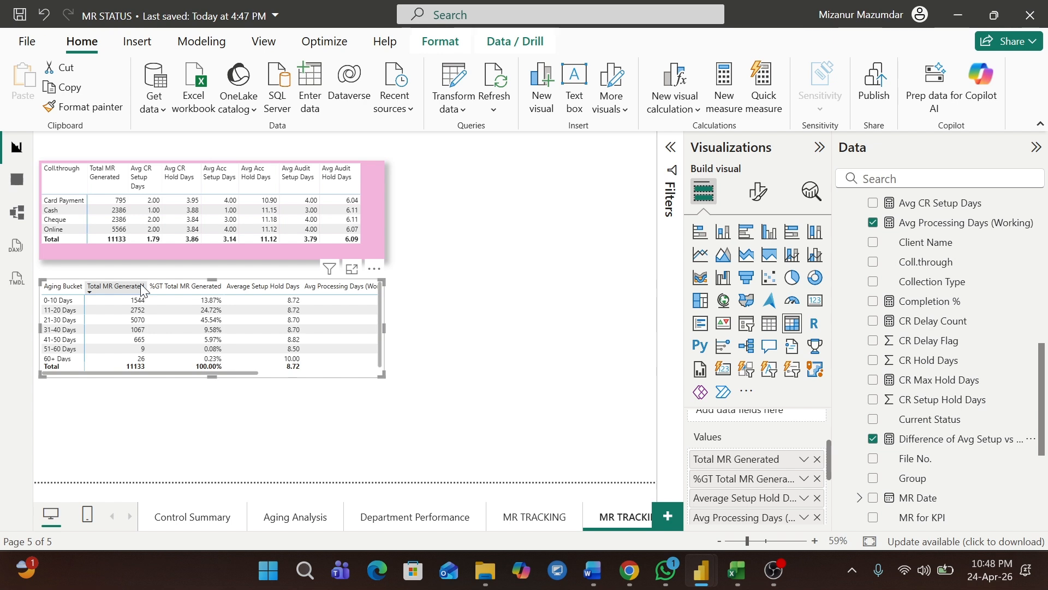
Narrow the Aging Bucket matrix's value columns until all fit its width, and move the matrix up close beneath the Coll.through matrix.
{"action": "left_click_drag", "start_coordinate": [146, 288], "coordinate": [133, 288]}
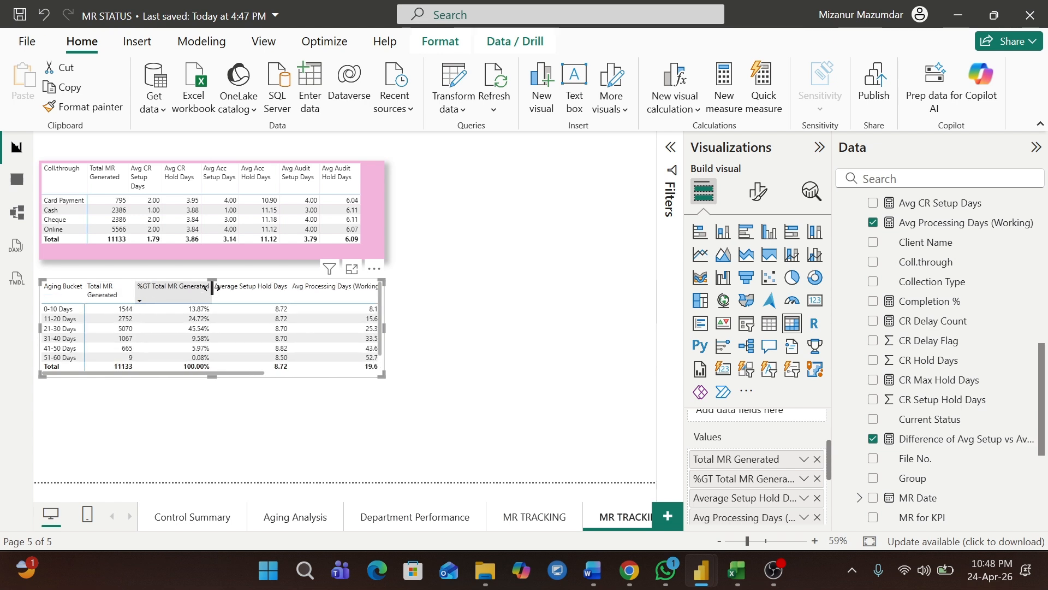
{"action": "left_click_drag", "start_coordinate": [212, 287], "coordinate": [183, 288]}
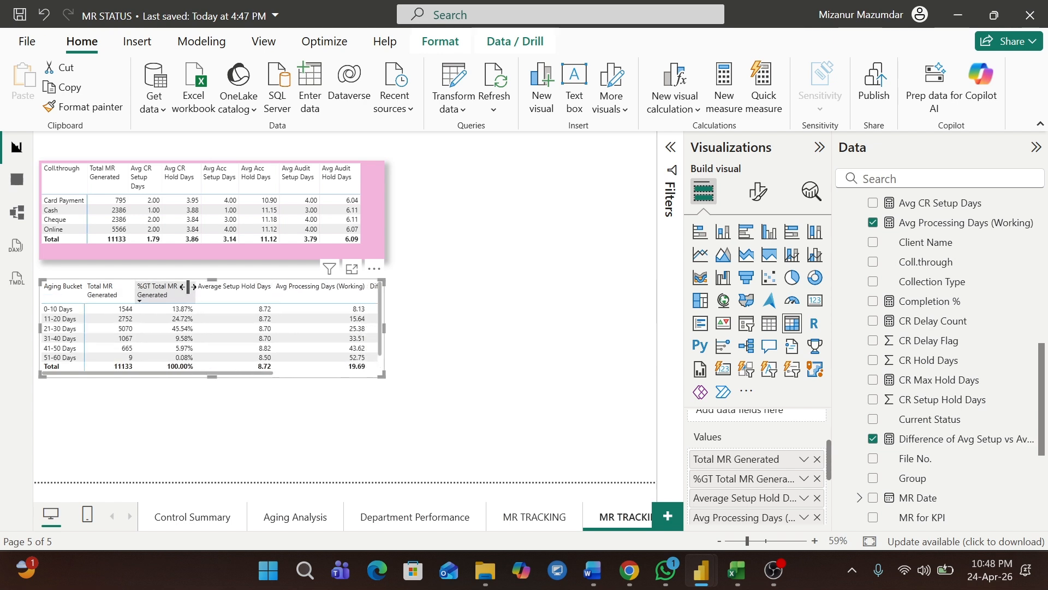
{"action": "left_click_drag", "start_coordinate": [260, 288], "coordinate": [229, 289]}
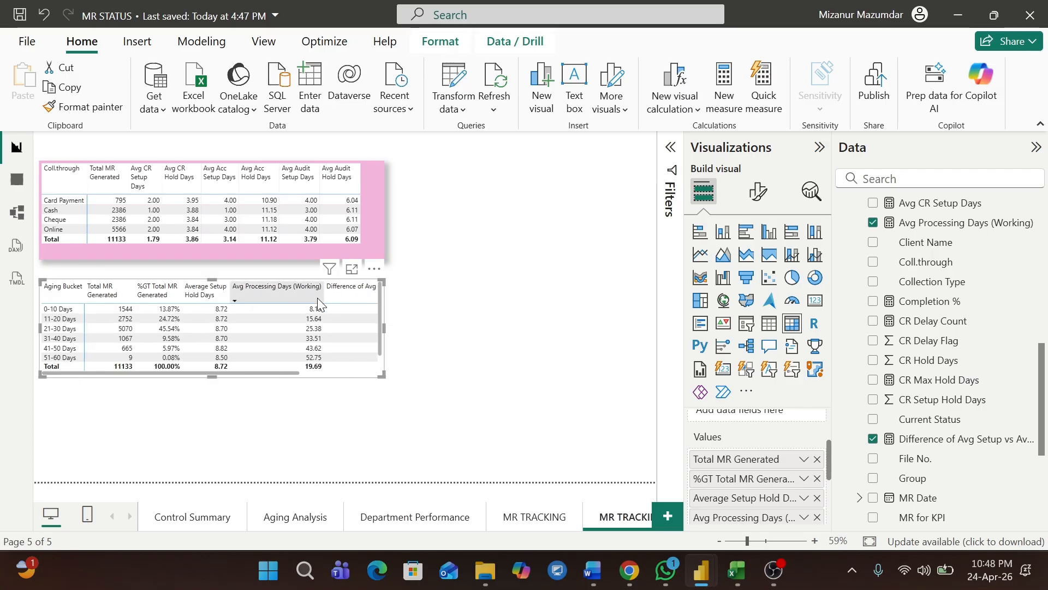
{"action": "left_click_drag", "start_coordinate": [322, 295], "coordinate": [278, 299]}
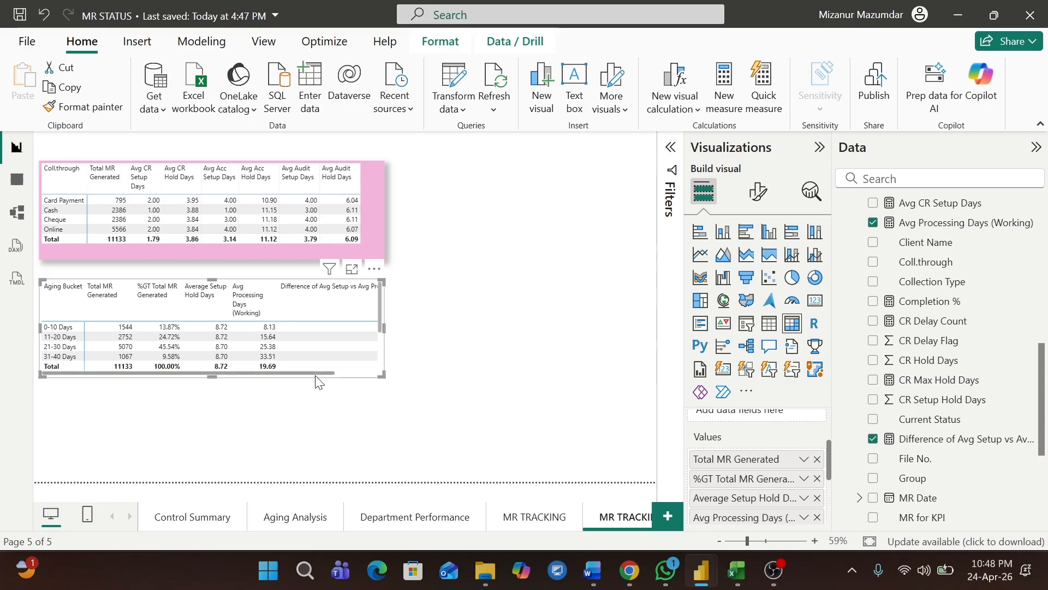
{"action": "left_click_drag", "start_coordinate": [319, 383], "coordinate": [383, 366]}
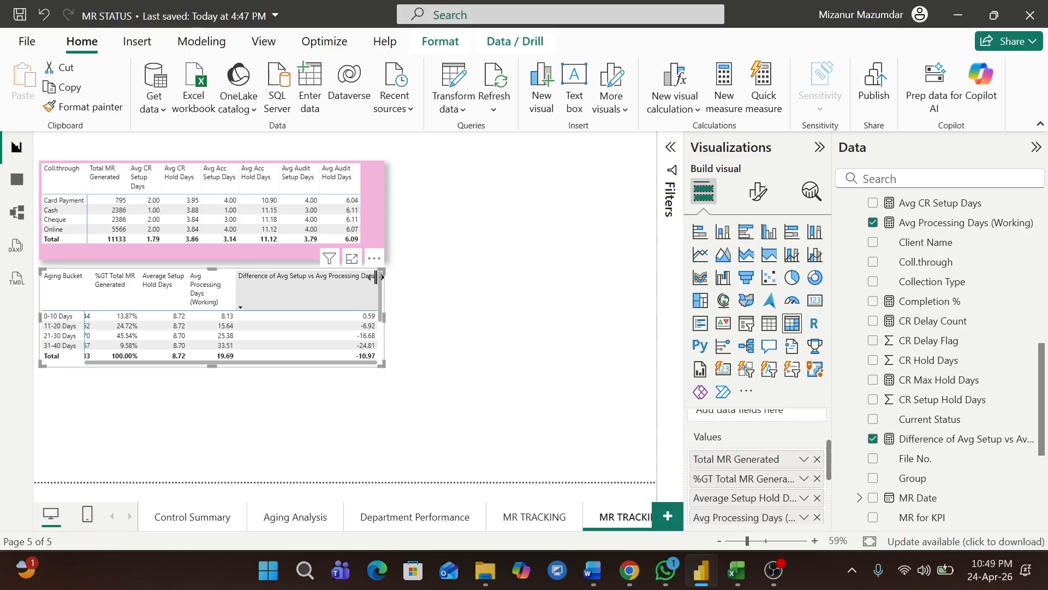
{"action": "left_click_drag", "start_coordinate": [377, 277], "coordinate": [317, 278]}
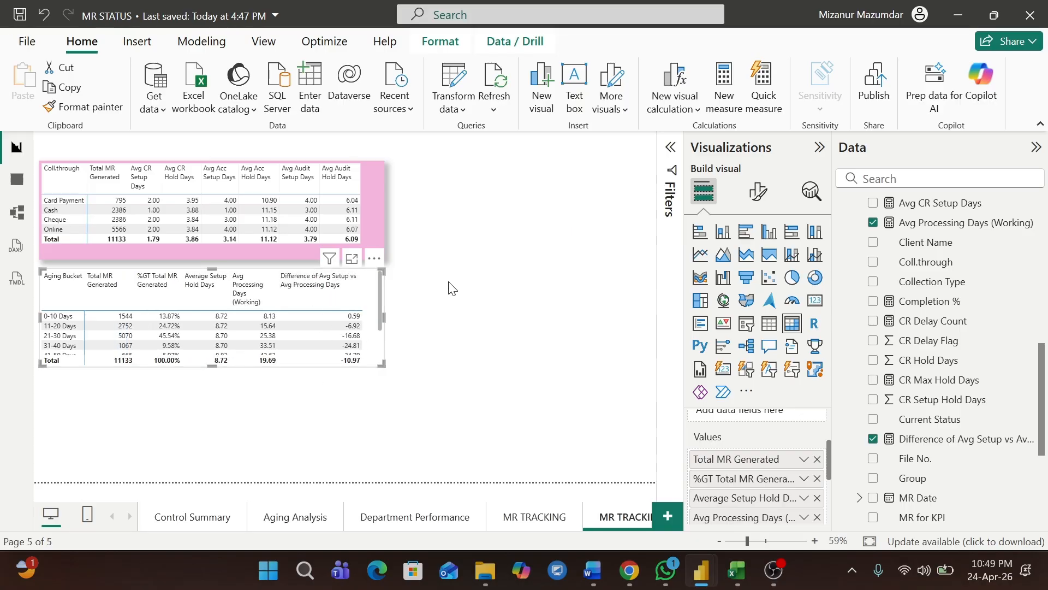
Fill the Aging Bucket matrix's background with light orange and compare the matrix with the one in the reference report.
{"action": "key", "text": "alt+Tab"}
{"action": "key", "text": "alt+Tab"}
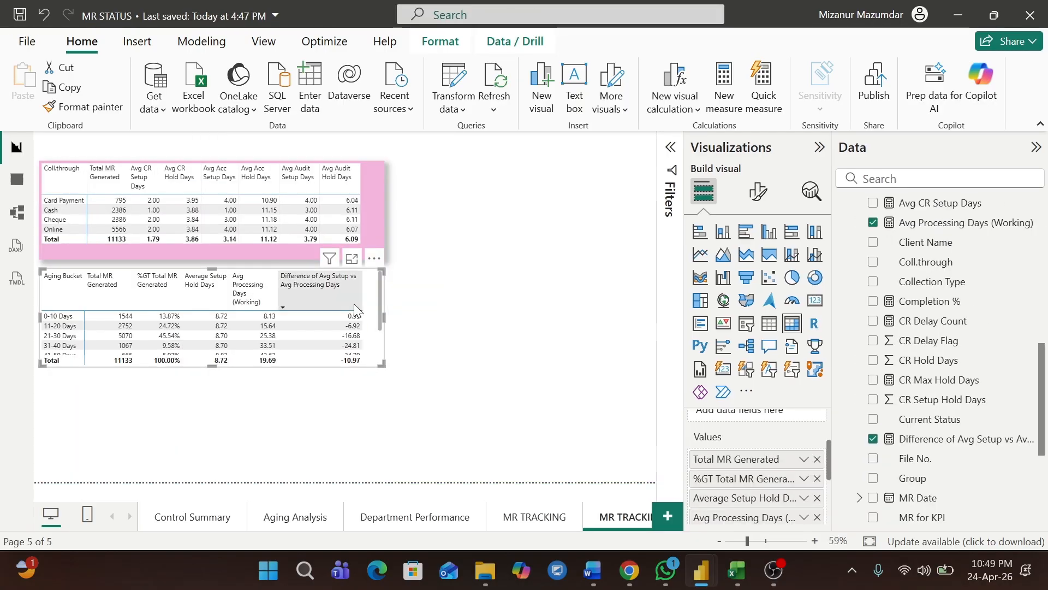
{"action": "left_click", "coordinate": [758, 191]}
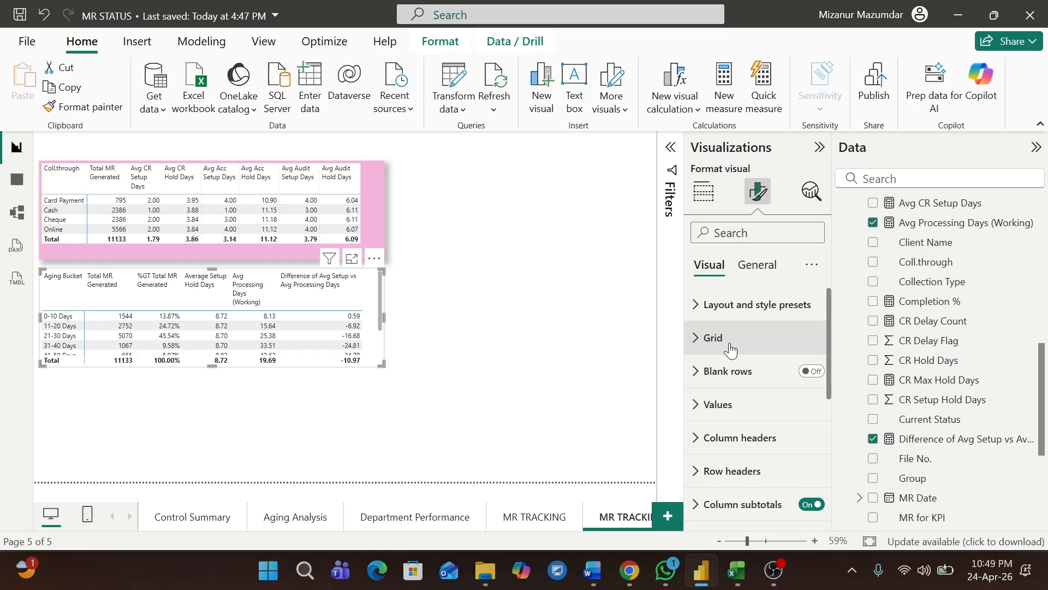
{"action": "left_click", "coordinate": [756, 265]}
{"action": "left_click", "coordinate": [697, 373]}
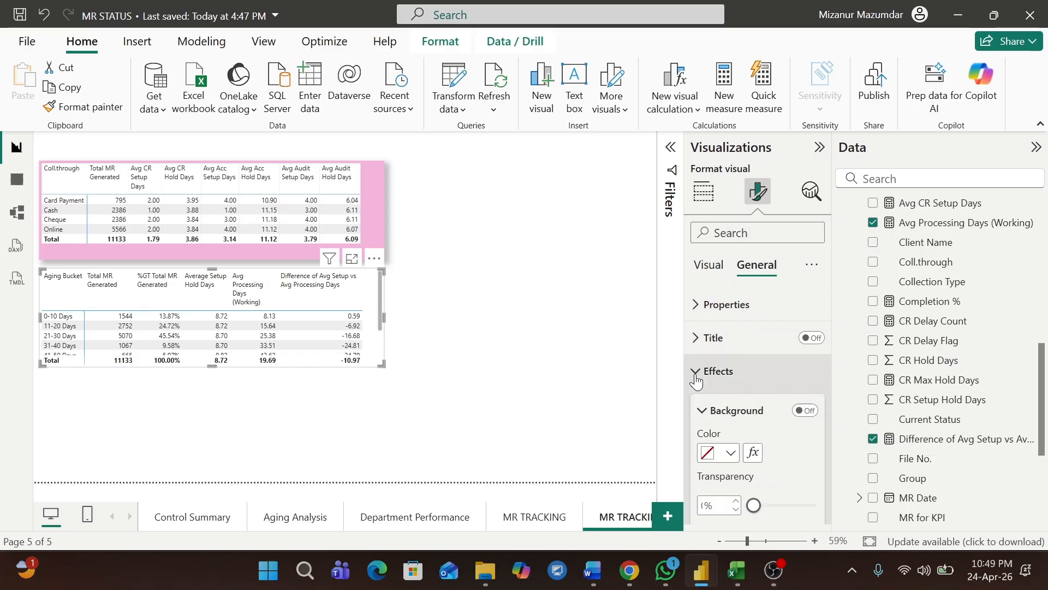
{"action": "left_click", "coordinate": [730, 453]}
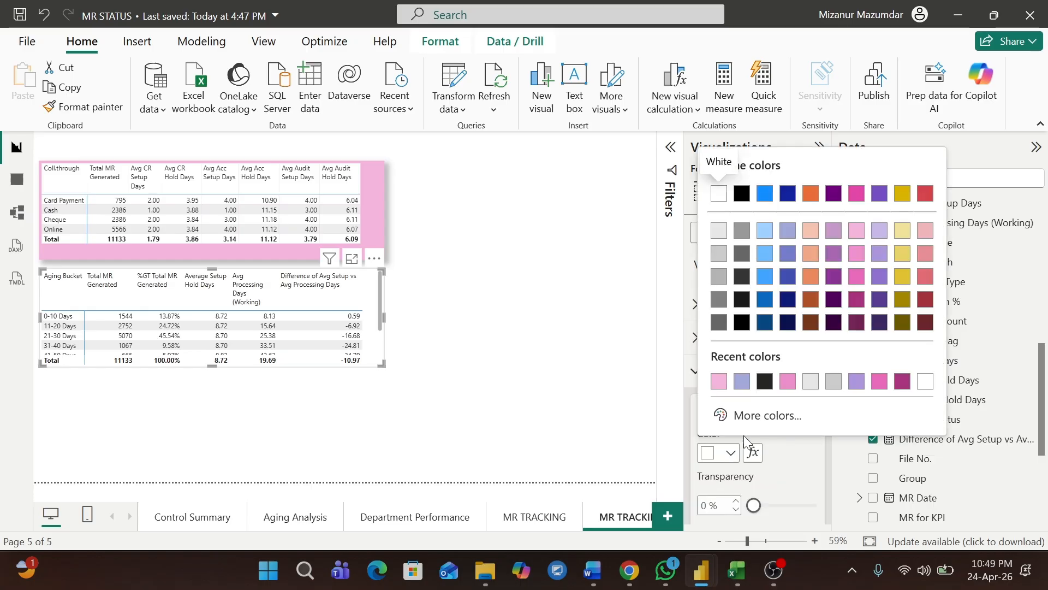
{"action": "left_click", "coordinate": [811, 252]}
{"action": "key", "text": "alt+Tab"}
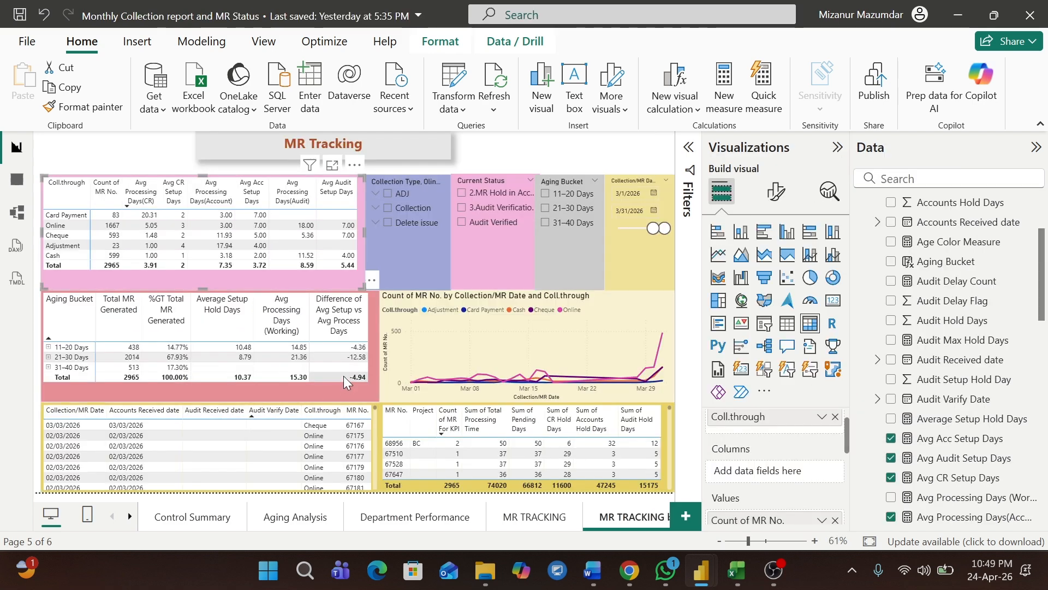
{"action": "key", "text": "alt+Tab"}
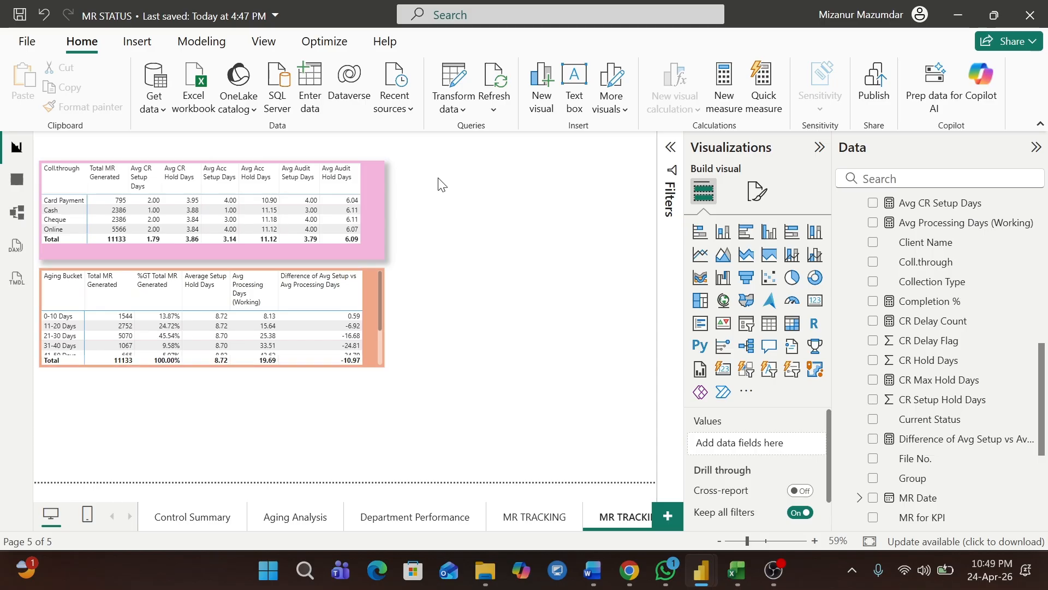
Following the reference report, insert a blank slicer beside the Coll.through matrix, narrow and about as tall as the matrix.
{"action": "key", "text": "alt+Tab"}
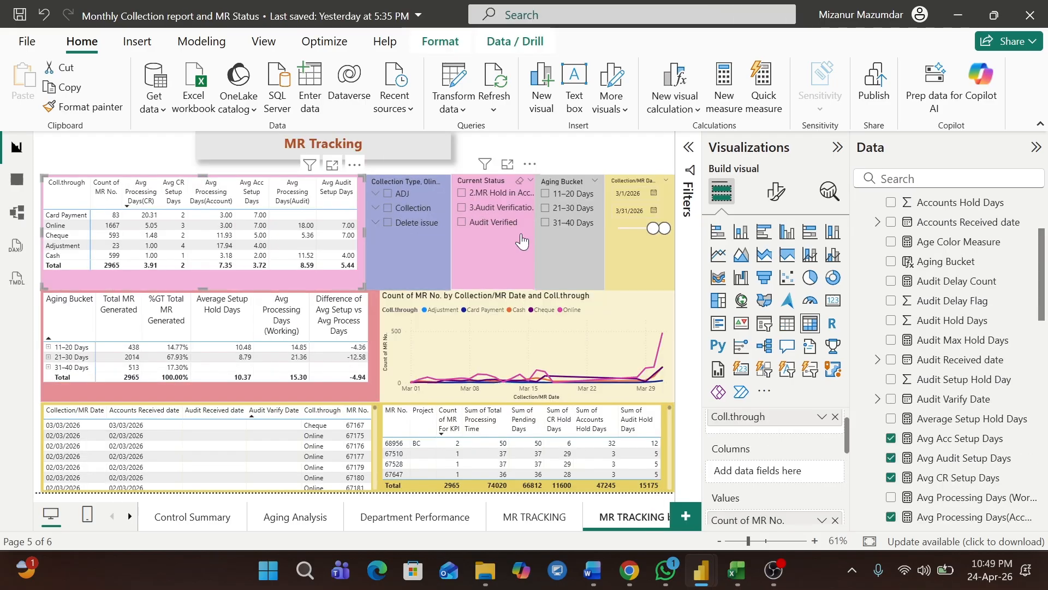
{"action": "key", "text": "alt+Tab"}
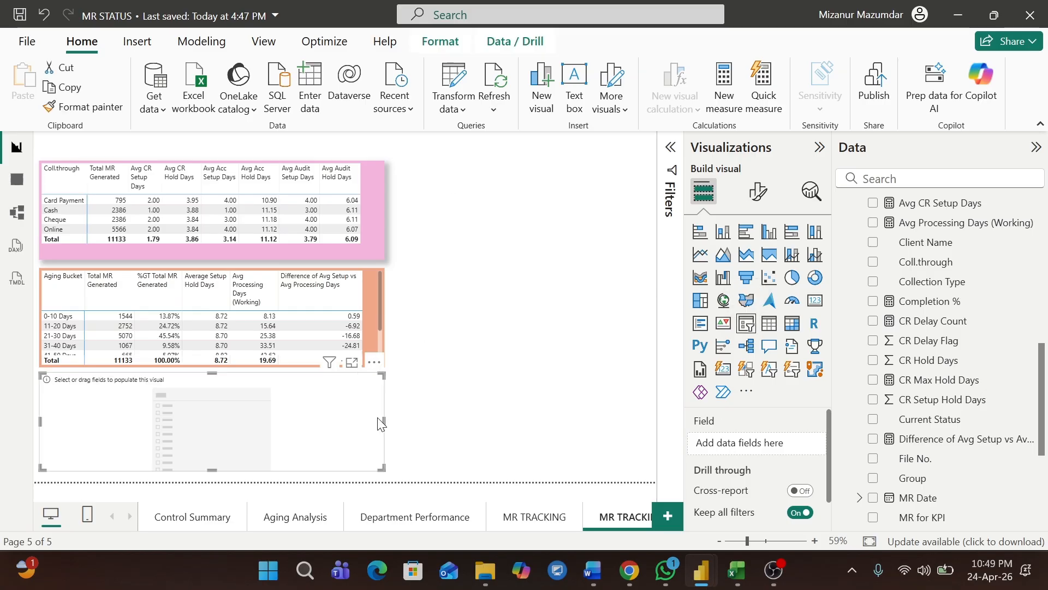
{"action": "left_click_drag", "start_coordinate": [382, 375], "coordinate": [451, 183]}
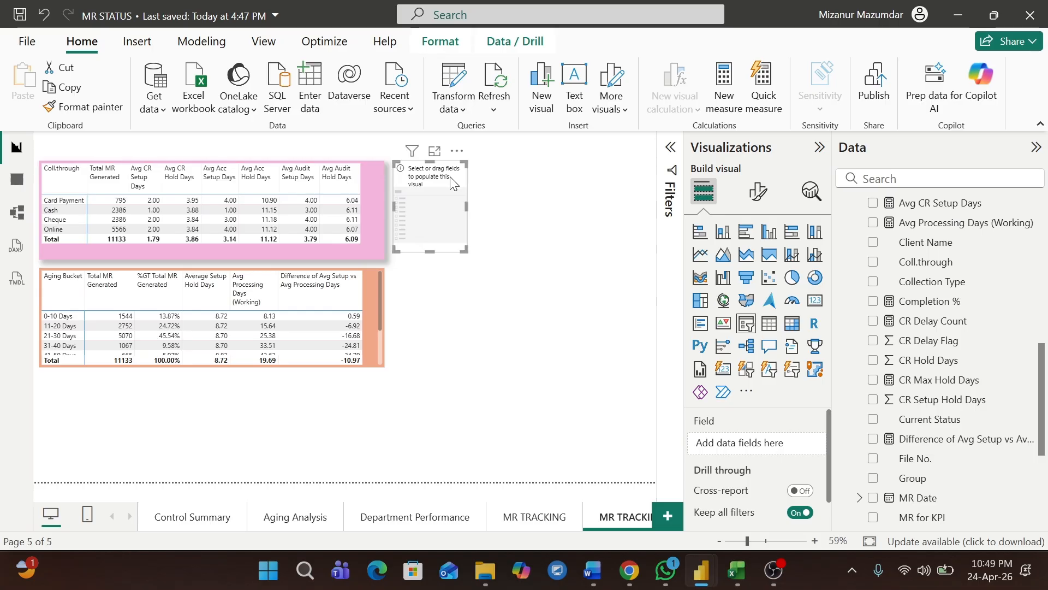
{"action": "left_click_drag", "start_coordinate": [433, 261], "coordinate": [432, 267]}
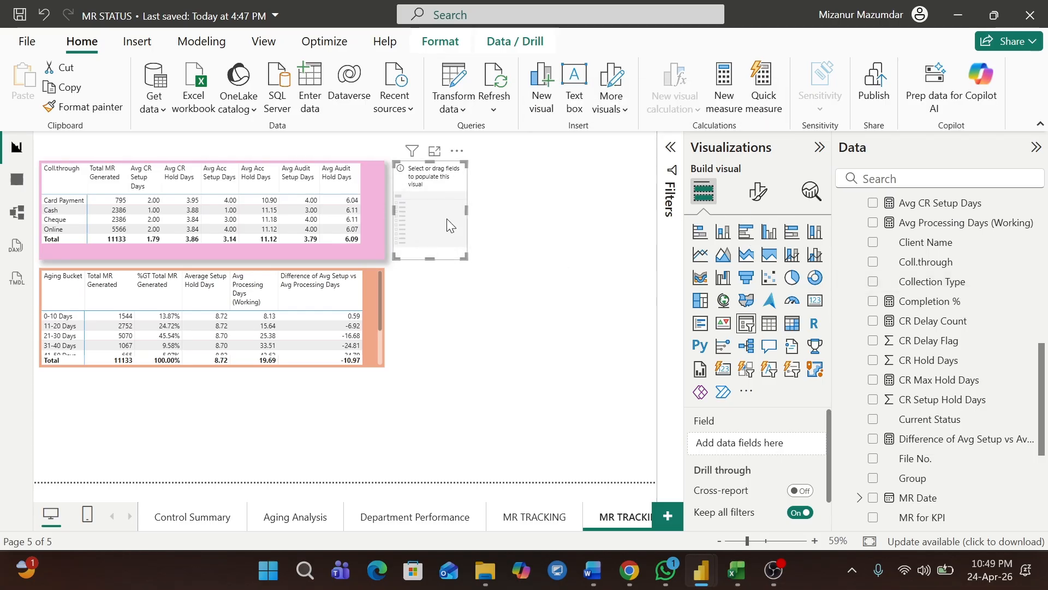
Duplicate the blank slicer three times and spread two of the copies out in the row beside the Coll.through matrix.
{"action": "key", "text": "ctrl+c"}
{"action": "key", "text": "ctrl+v"}
{"action": "key", "text": "ctrl+v"}
{"action": "key", "text": "ctrl+v"}
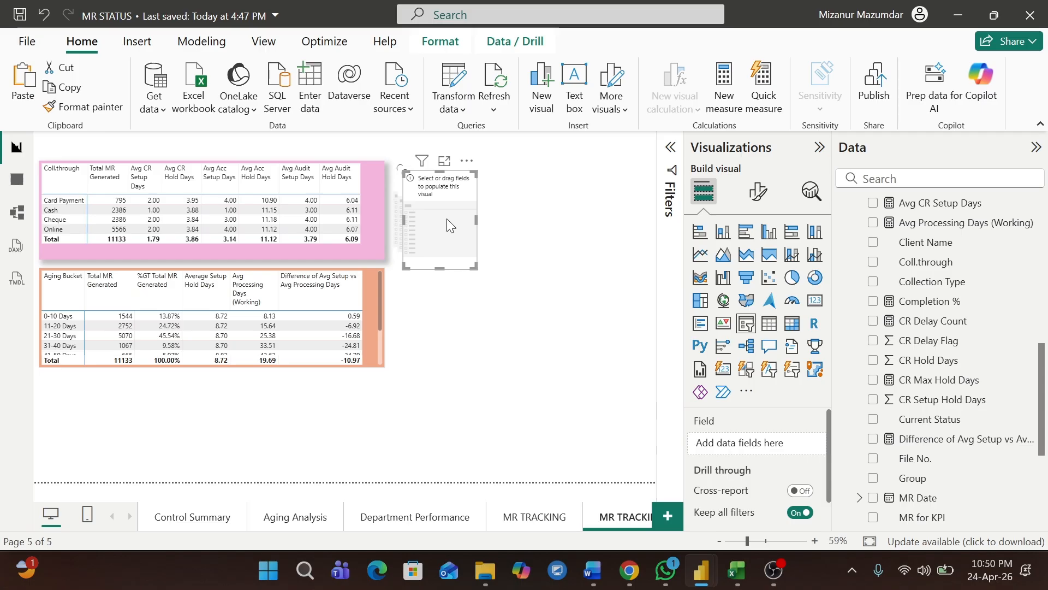
{"action": "left_click_drag", "start_coordinate": [447, 207], "coordinate": [613, 182]}
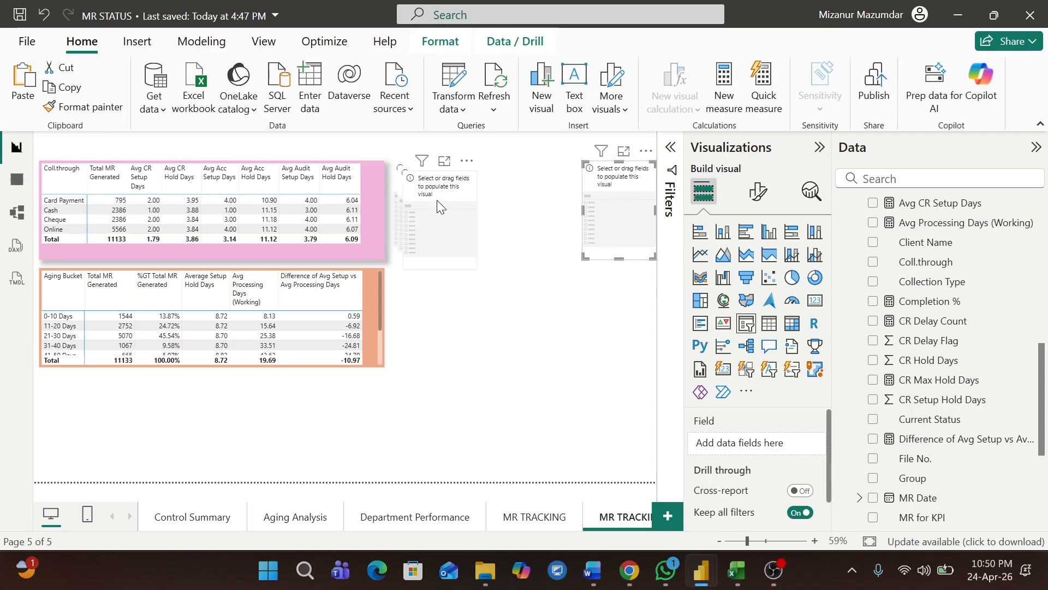
{"action": "left_click_drag", "start_coordinate": [436, 200], "coordinate": [524, 191]}
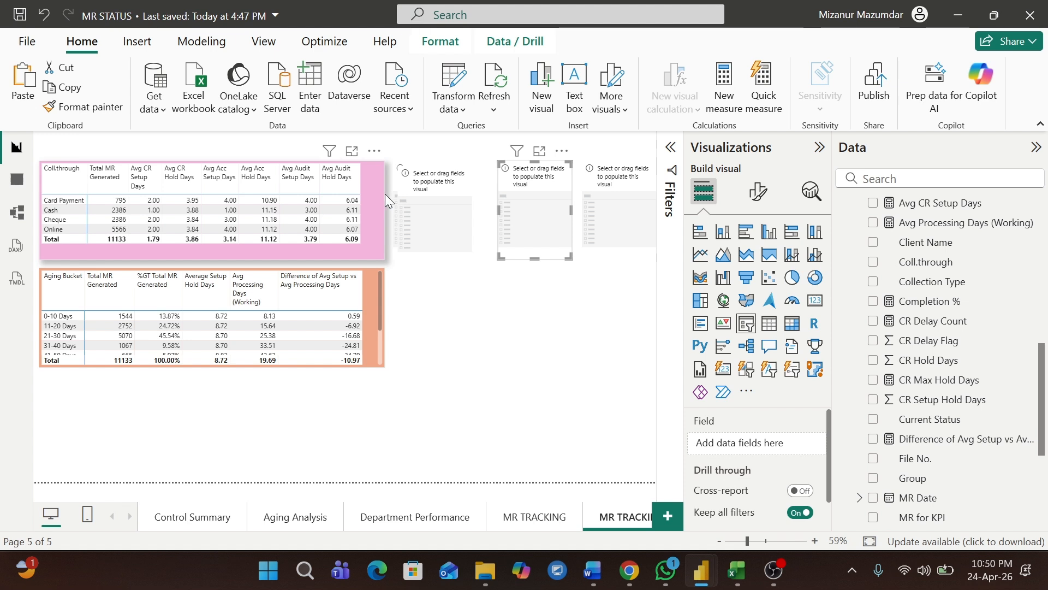
Narrow the Coll.through matrix to remove its spare width and move the first blank slicer directly against it.
{"action": "left_click", "coordinate": [375, 195]}
{"action": "left_click_drag", "start_coordinate": [384, 211], "coordinate": [367, 211]}
{"action": "left_click", "coordinate": [451, 190]}
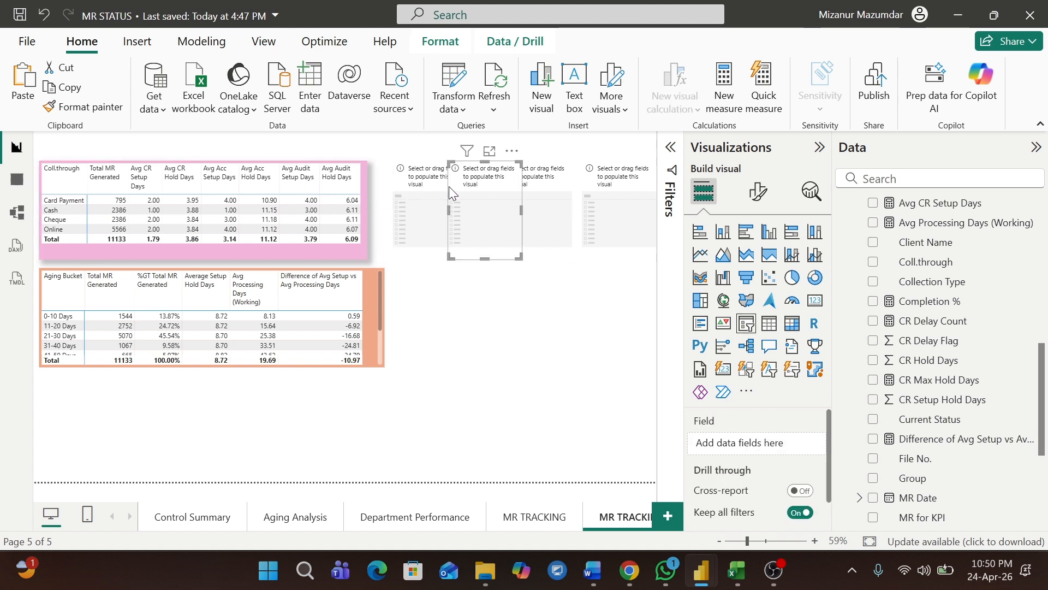
{"action": "left_click_drag", "start_coordinate": [415, 184], "coordinate": [406, 184]}
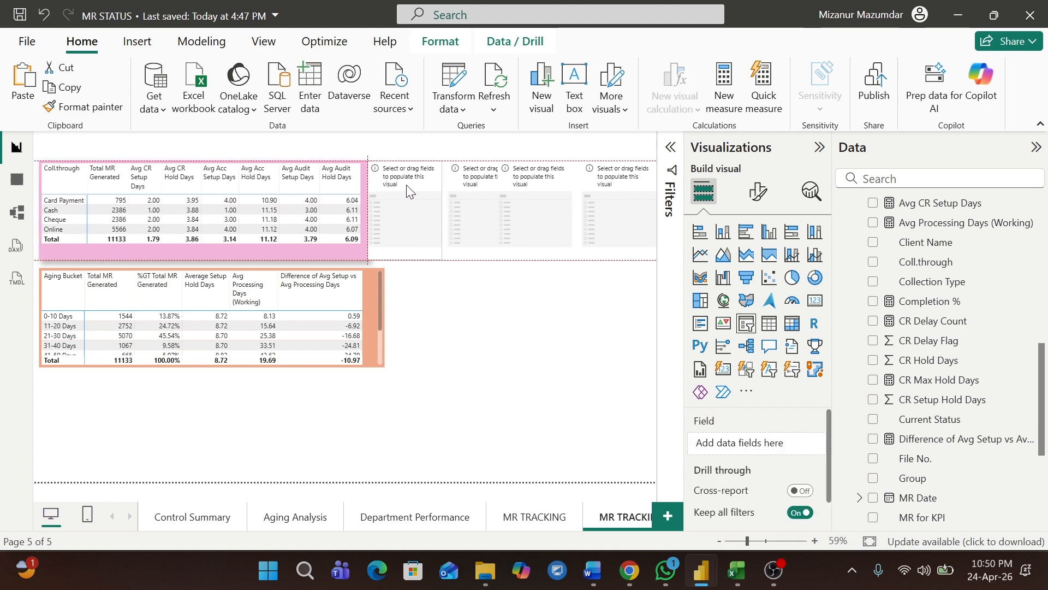
Narrow and space out the four blank slicers so they sit side by side in one row without overlapping.
{"action": "left_click", "coordinate": [486, 189]}
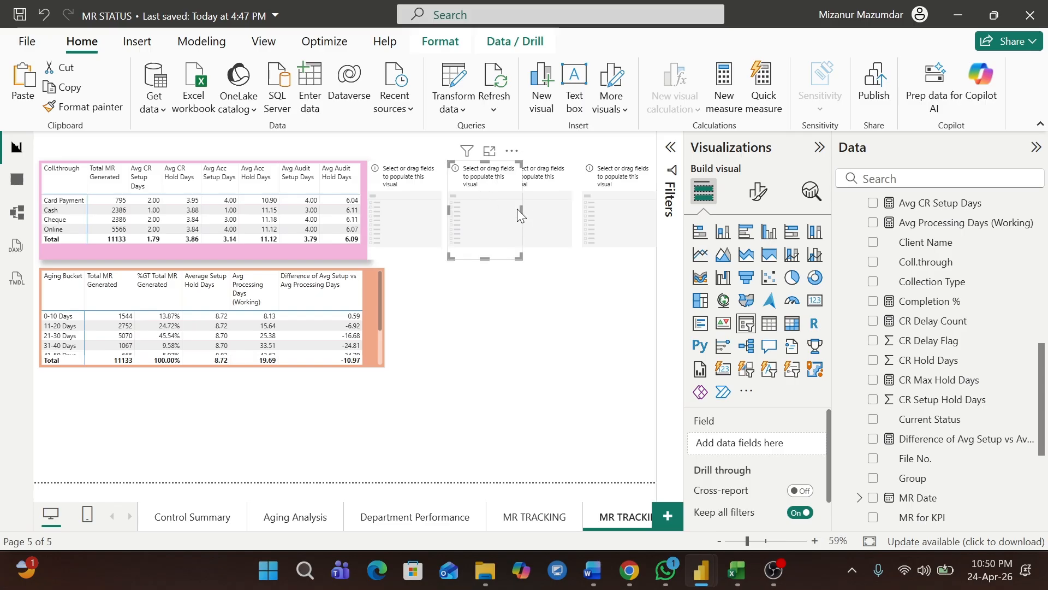
{"action": "left_click", "coordinate": [614, 213]}
{"action": "mouse_move", "coordinate": [582, 210]}
{"action": "left_mouse_down"}
{"action": "mouse_move", "coordinate": [595, 211]}
{"action": "mouse_move", "coordinate": [569, 208]}
{"action": "left_mouse_up"}
{"action": "left_click", "coordinate": [554, 208]}
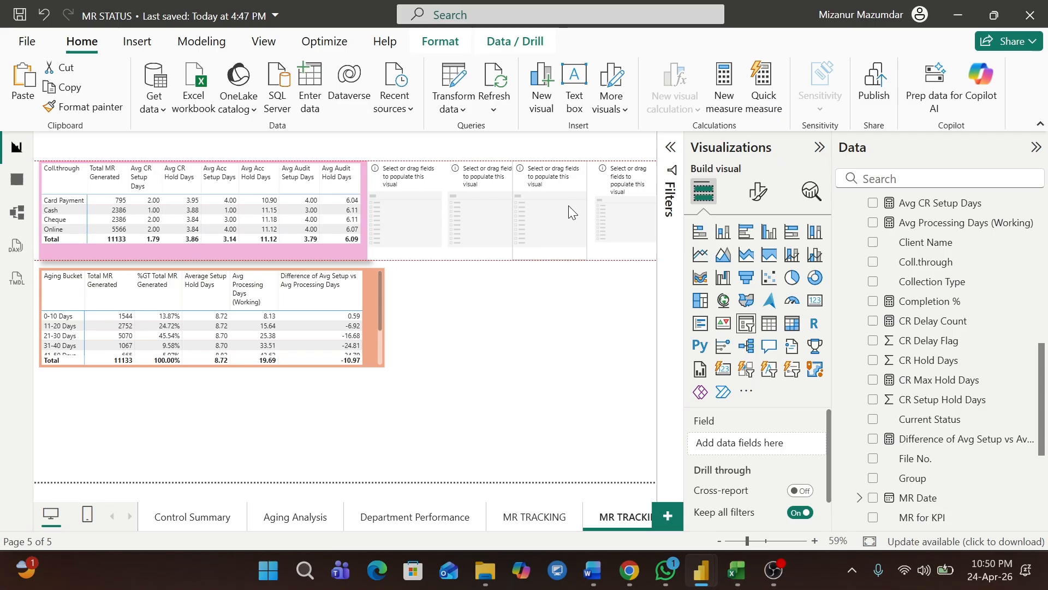
{"action": "left_click", "coordinate": [516, 211]}
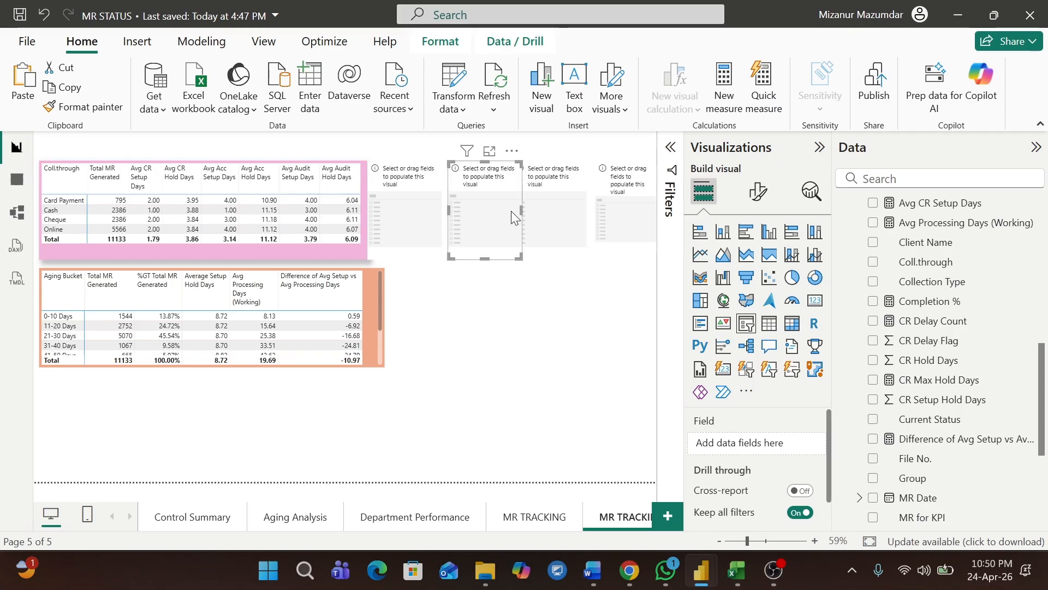
{"action": "left_click", "coordinate": [428, 214]}
{"action": "left_click_drag", "start_coordinate": [443, 211], "coordinate": [435, 207]}
{"action": "left_click", "coordinate": [463, 214]}
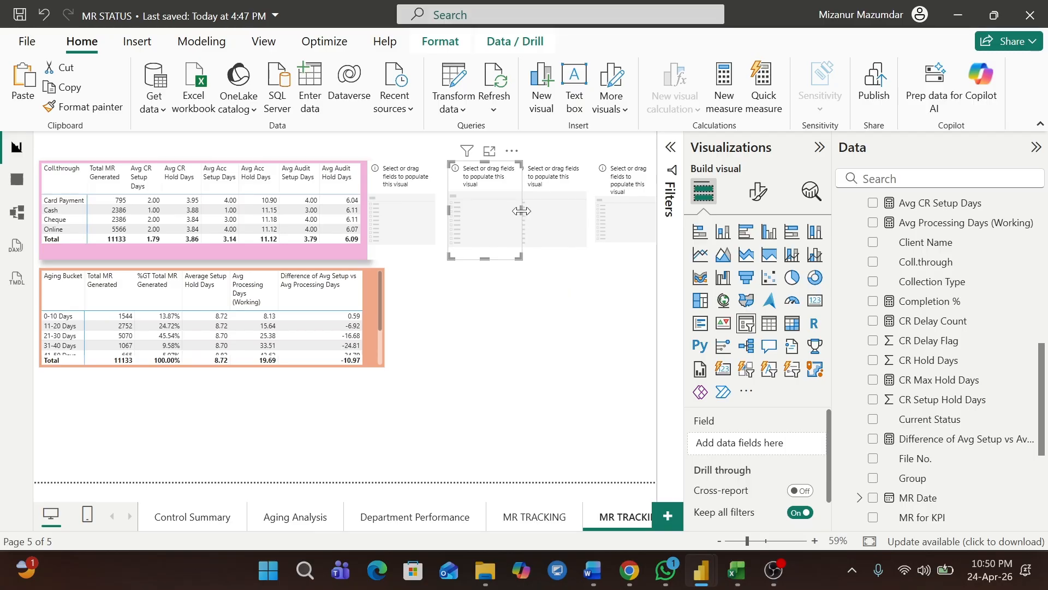
{"action": "left_click_drag", "start_coordinate": [520, 211], "coordinate": [505, 209]}
{"action": "left_click", "coordinate": [576, 207]}
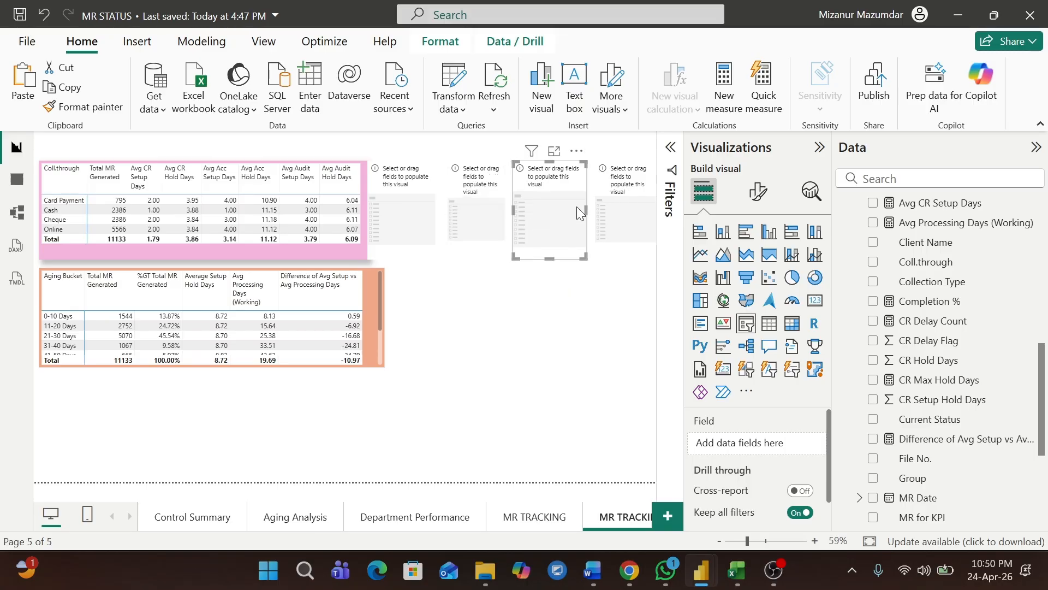
{"action": "left_click_drag", "start_coordinate": [584, 206], "coordinate": [570, 207]}
Assign Collection Type, Current Status, Aging Bucket and MR Date, in that order, to the four slicers.
{"action": "left_click", "coordinate": [418, 186]}
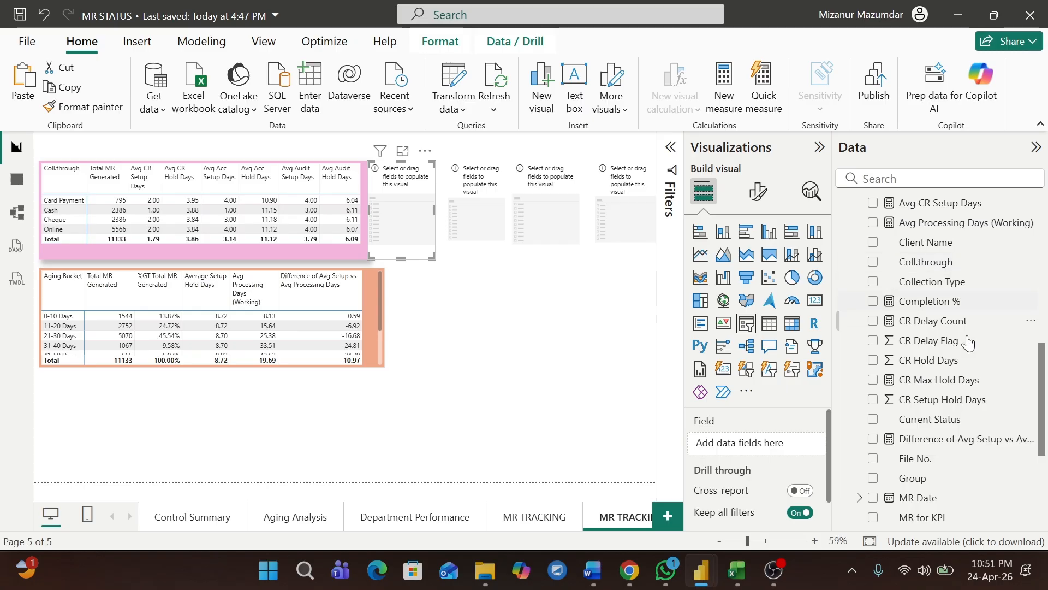
{"action": "left_click", "coordinate": [874, 282]}
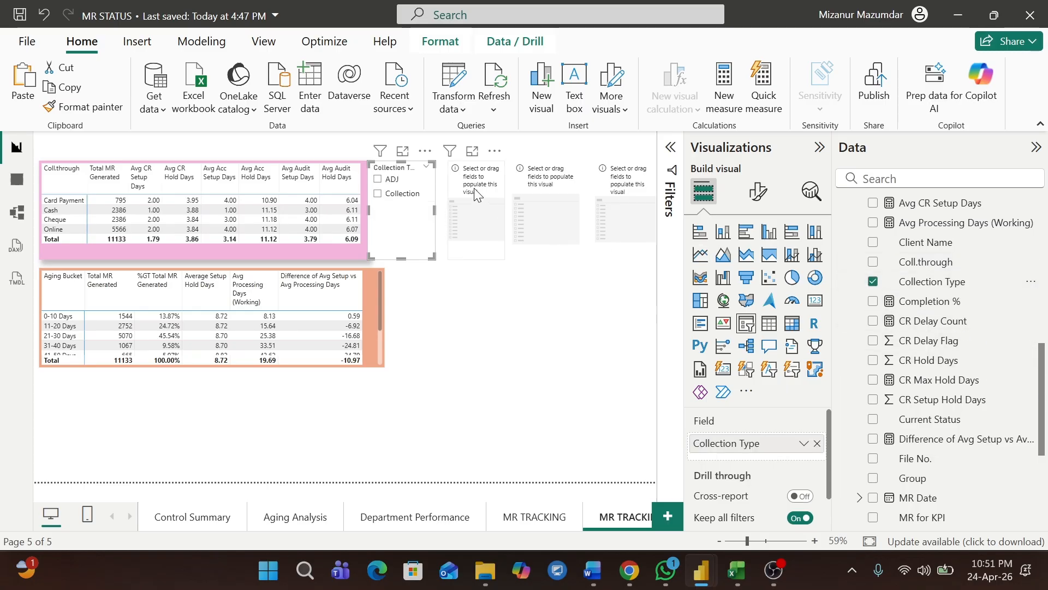
{"action": "left_click", "coordinate": [474, 187]}
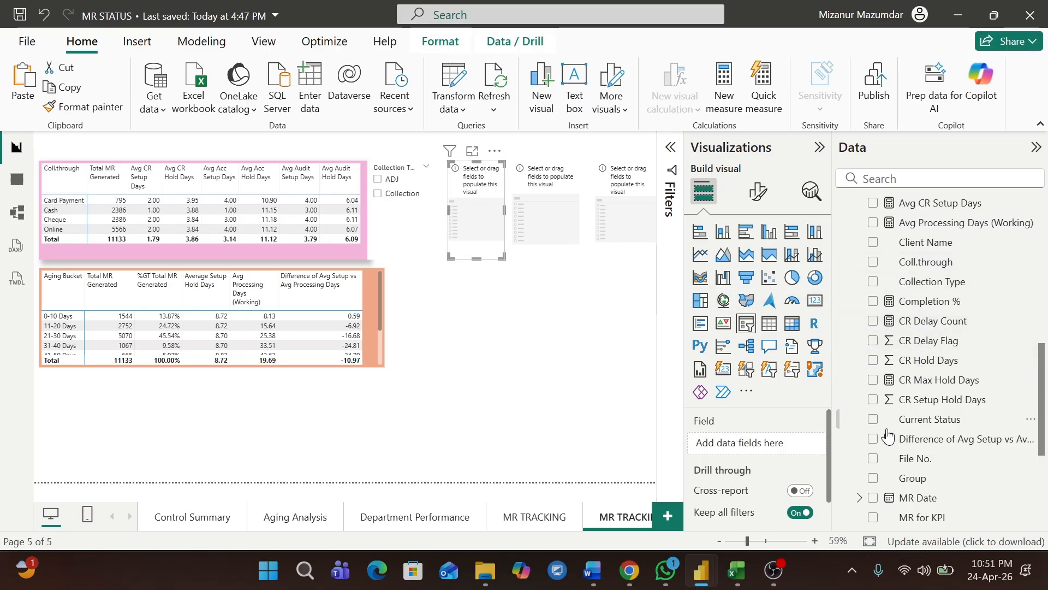
{"action": "left_click", "coordinate": [873, 419]}
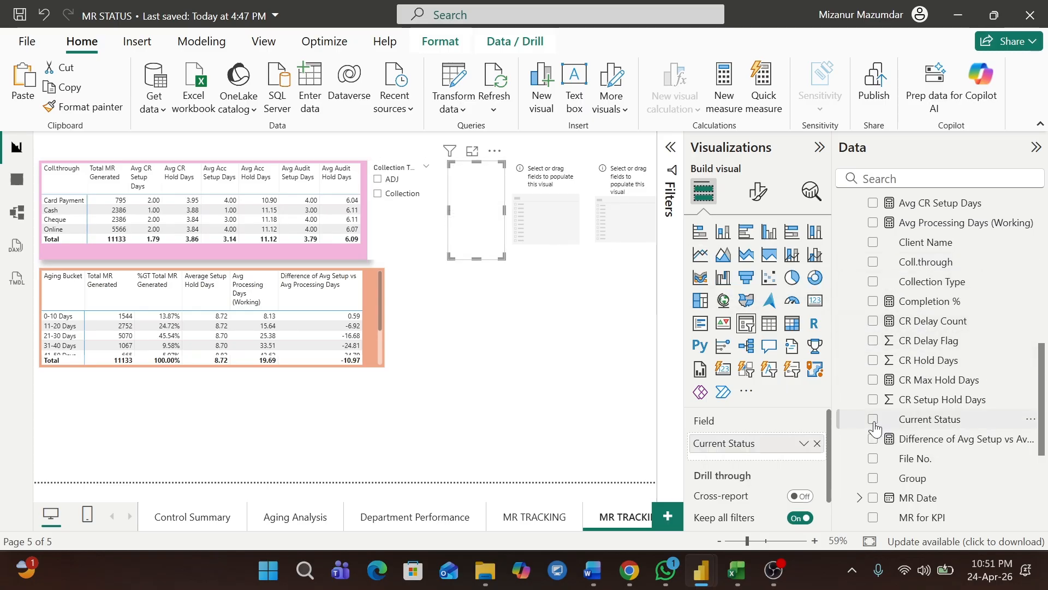
{"action": "left_click", "coordinate": [572, 191]}
{"action": "left_click_drag", "start_coordinate": [1042, 380], "coordinate": [1041, 241]}
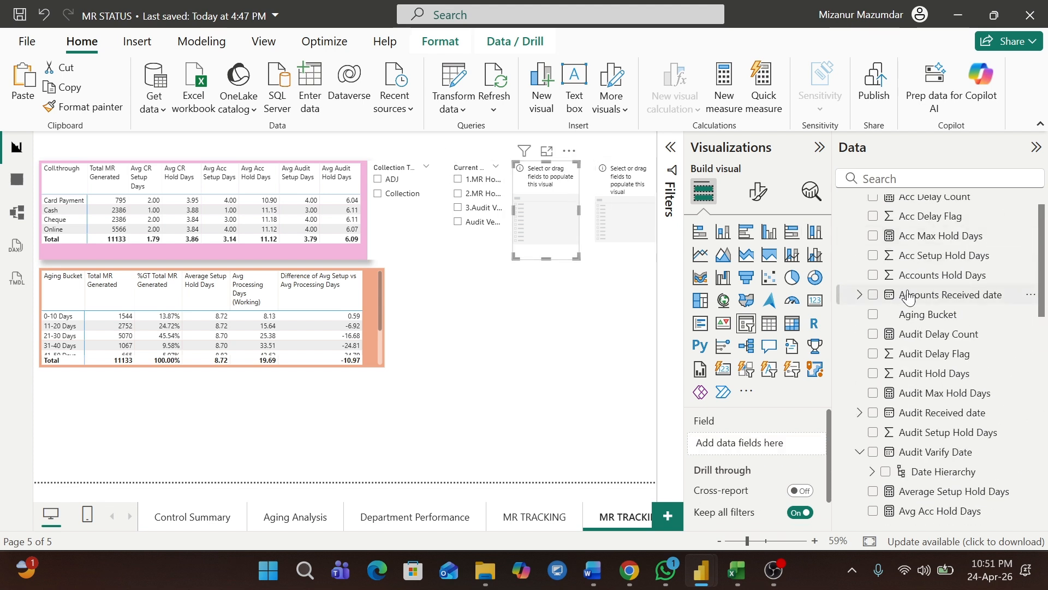
{"action": "left_click", "coordinate": [876, 315]}
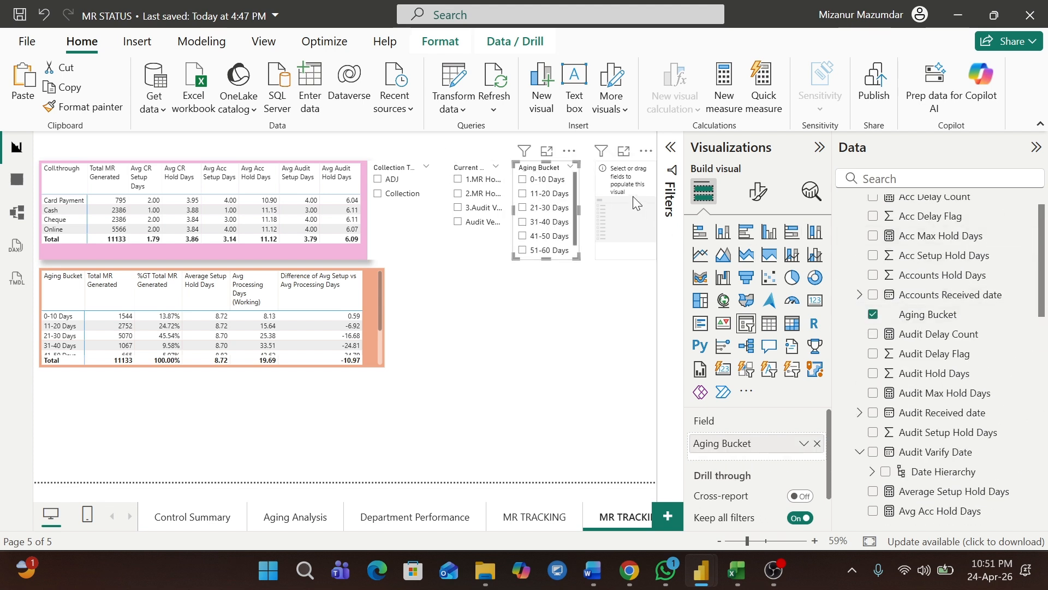
{"action": "left_click", "coordinate": [633, 195]}
{"action": "left_click_drag", "start_coordinate": [1042, 275], "coordinate": [1046, 445]}
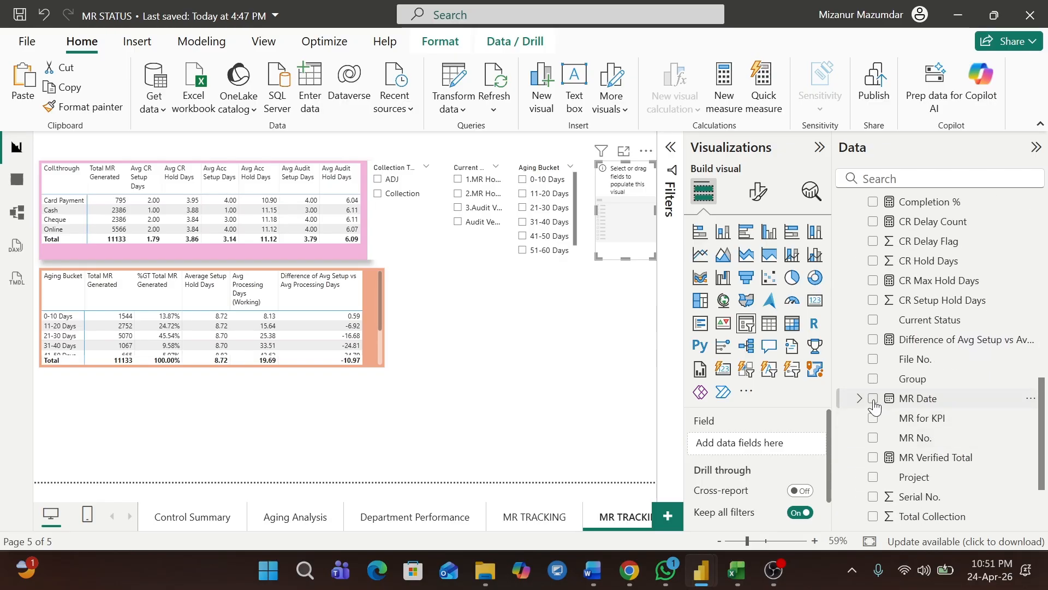
{"action": "left_click_drag", "start_coordinate": [731, 331], "coordinate": [627, 256]}
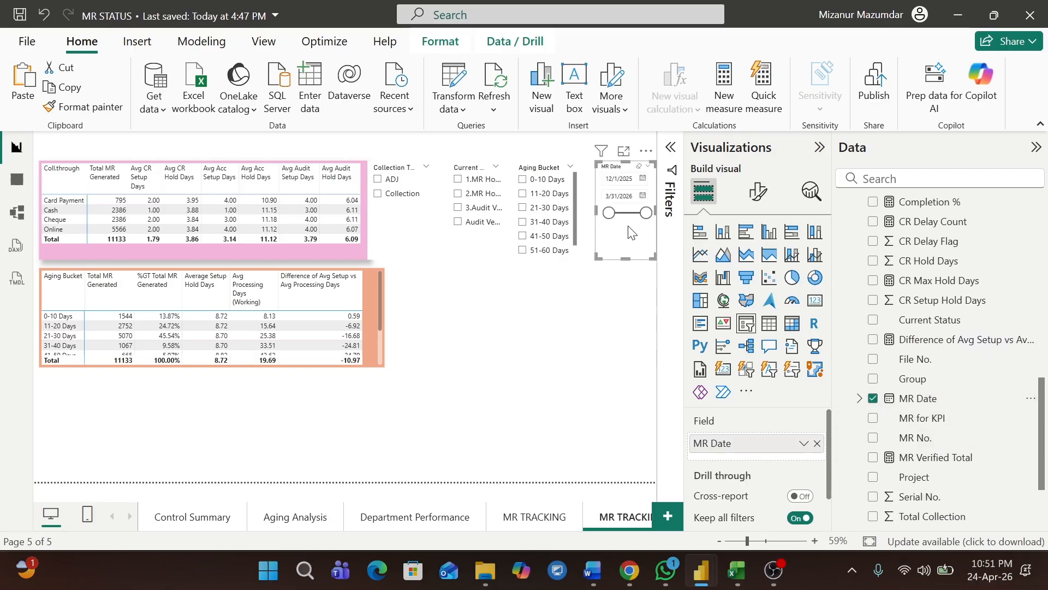
Turn off the slider of the MR Date slicer.
{"action": "left_click", "coordinate": [757, 193]}
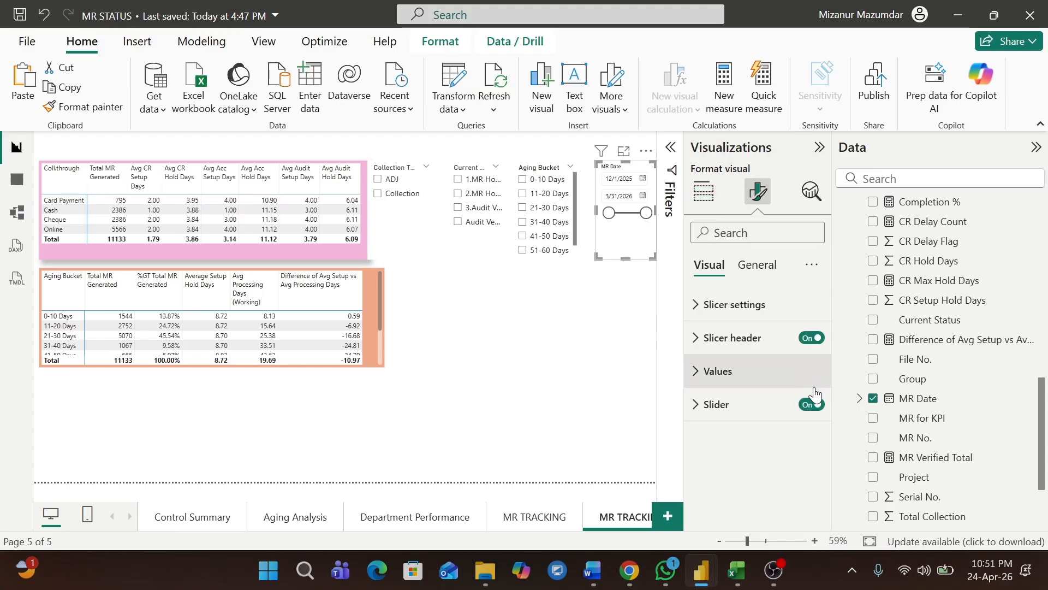
{"action": "left_click", "coordinate": [811, 404]}
{"action": "left_click_drag", "start_coordinate": [633, 262], "coordinate": [628, 219]}
Give the Collection Type slicer a light periwinkle-blue background, matching the same slicer in the Monthly Collection report and MR Status file.
{"action": "left_click", "coordinate": [428, 223]}
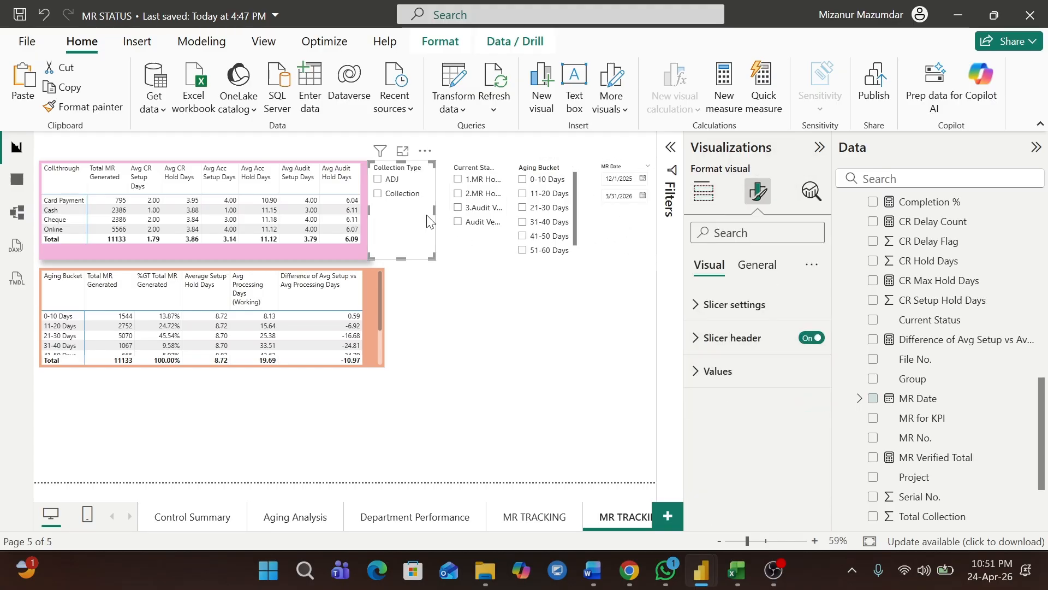
{"action": "key", "text": "alt+Tab"}
{"action": "key", "text": "alt+Tab"}
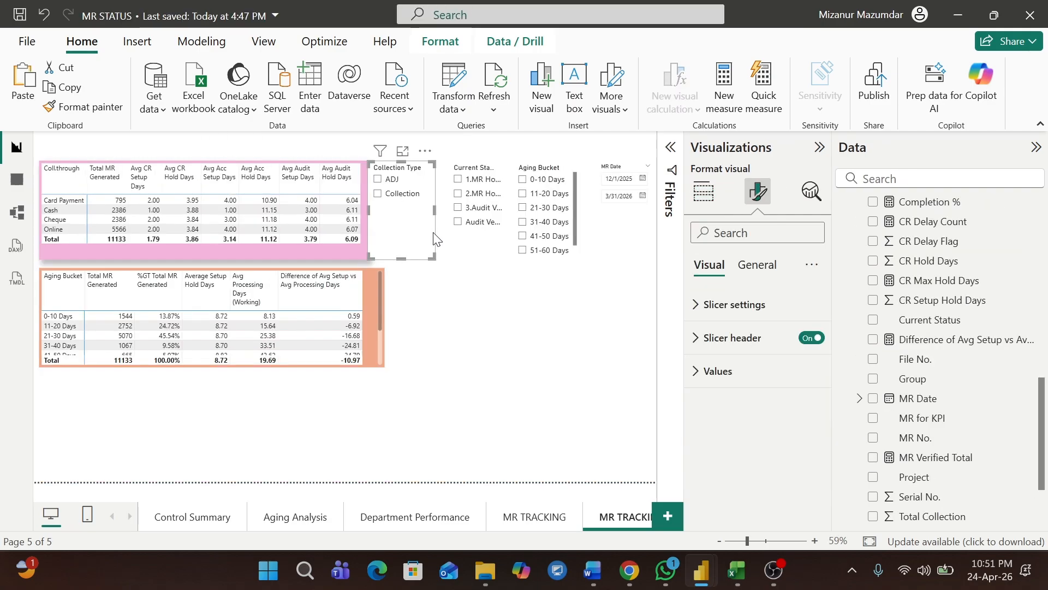
{"action": "left_click", "coordinate": [754, 281]}
{"action": "left_click", "coordinate": [696, 370]}
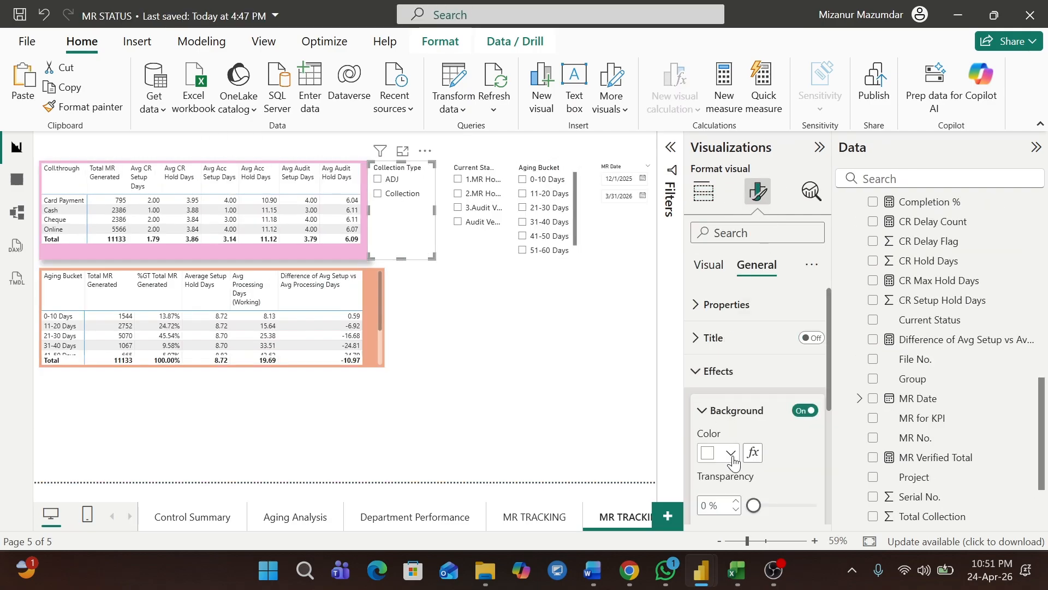
{"action": "left_click", "coordinate": [732, 459]}
{"action": "key", "text": "alt+Tab"}
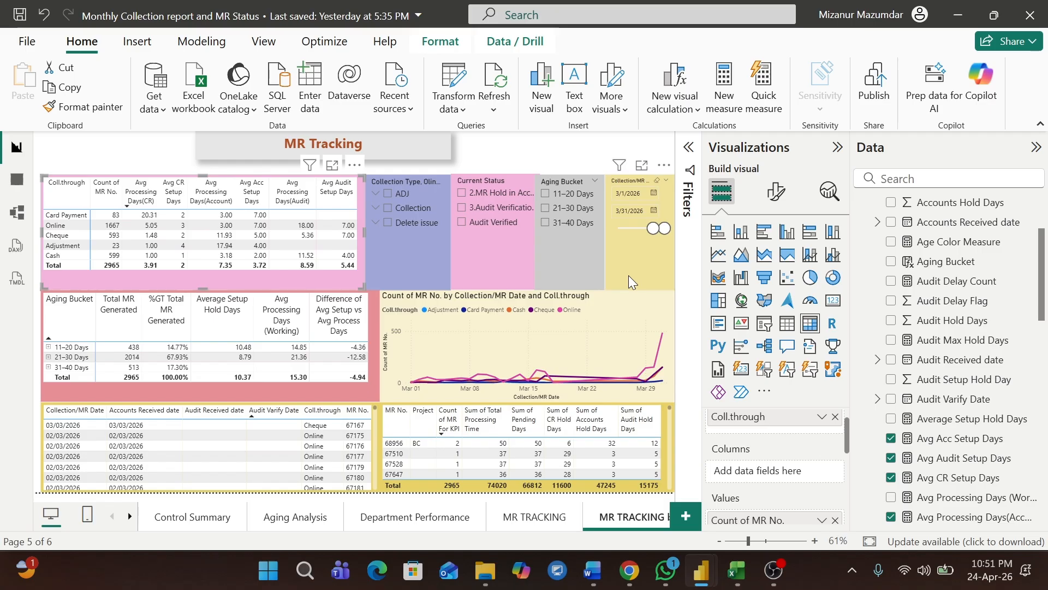
{"action": "key", "text": "alt+Tab"}
{"action": "left_click", "coordinate": [738, 453]}
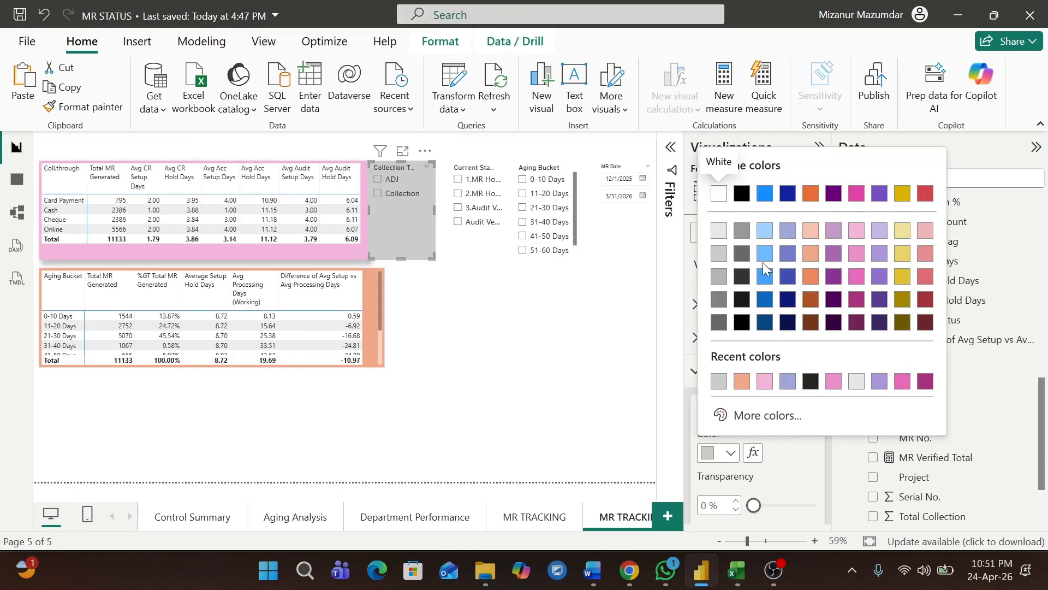
{"action": "key", "text": "alt+Tab"}
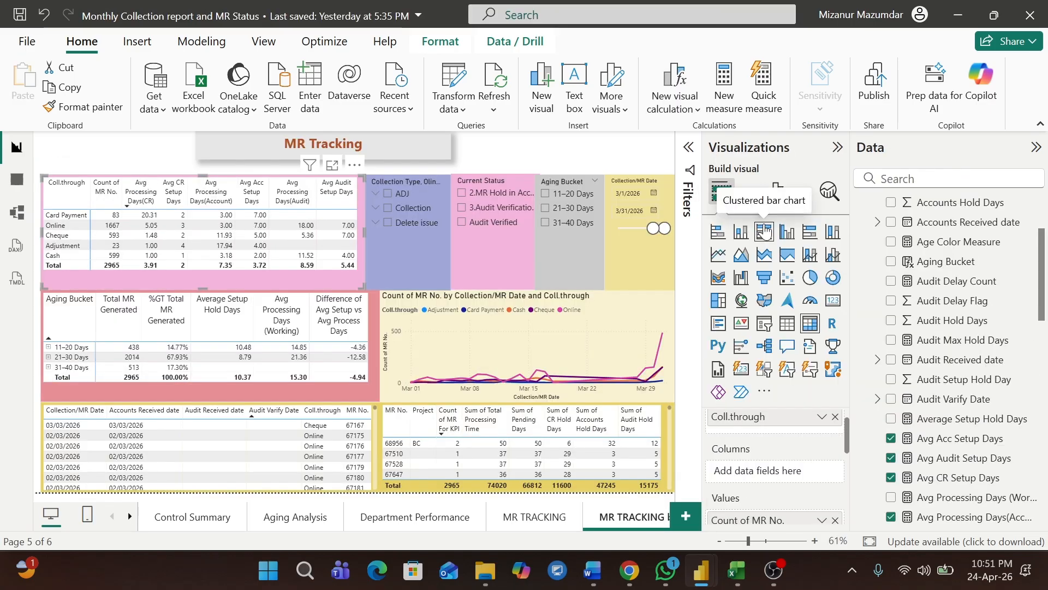
{"action": "key", "text": "alt+Tab"}
{"action": "left_click", "coordinate": [732, 453]}
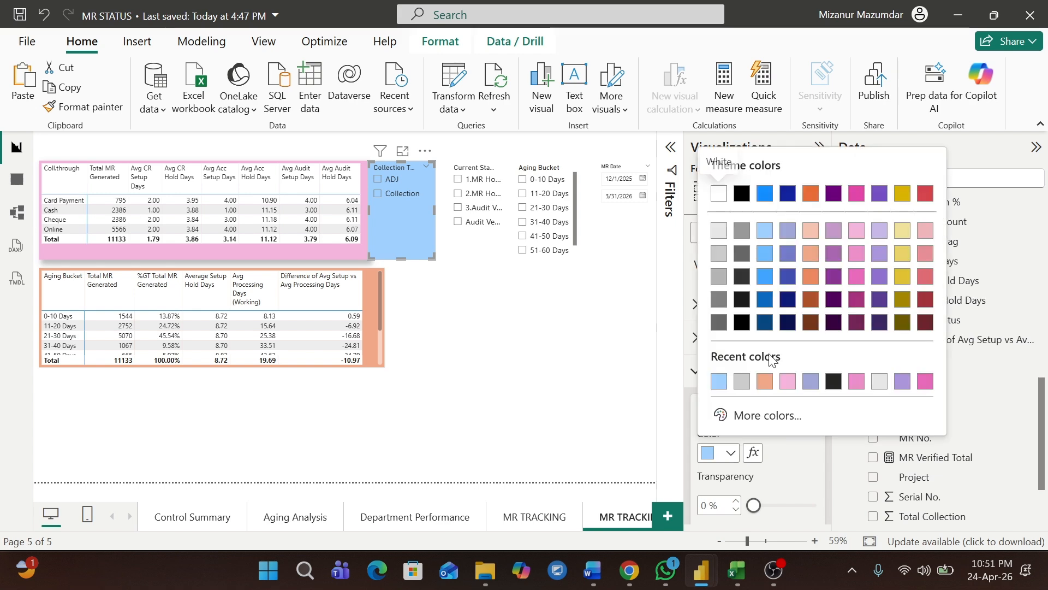
{"action": "left_click", "coordinate": [793, 250]}
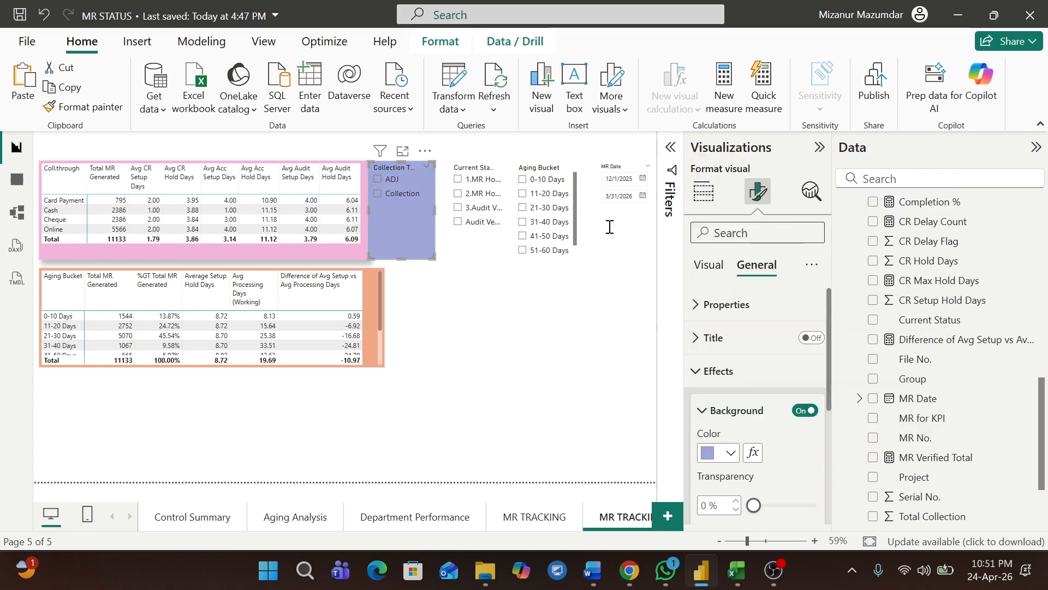
Give the Current Status slicer a light pink background like its counterpart in the reference report.
{"action": "left_click", "coordinate": [486, 248]}
{"action": "key", "text": "alt+Tab"}
{"action": "key", "text": "alt+Tab"}
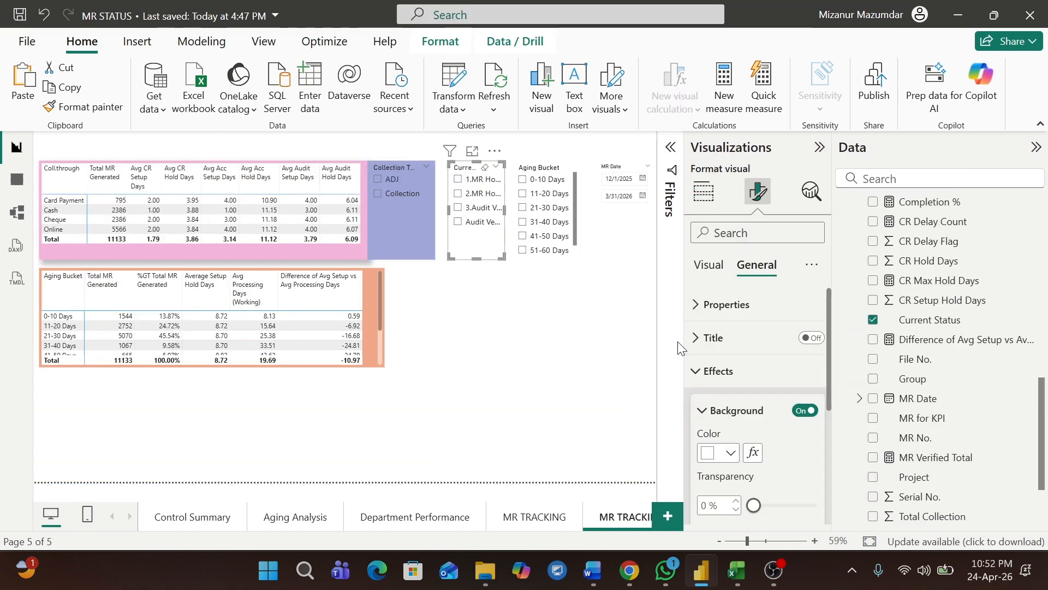
{"action": "left_click", "coordinate": [730, 452]}
{"action": "left_click", "coordinate": [857, 230]}
Give the Aging Bucket slicer a light grey background like its counterpart in the reference report.
{"action": "left_click", "coordinate": [570, 215]}
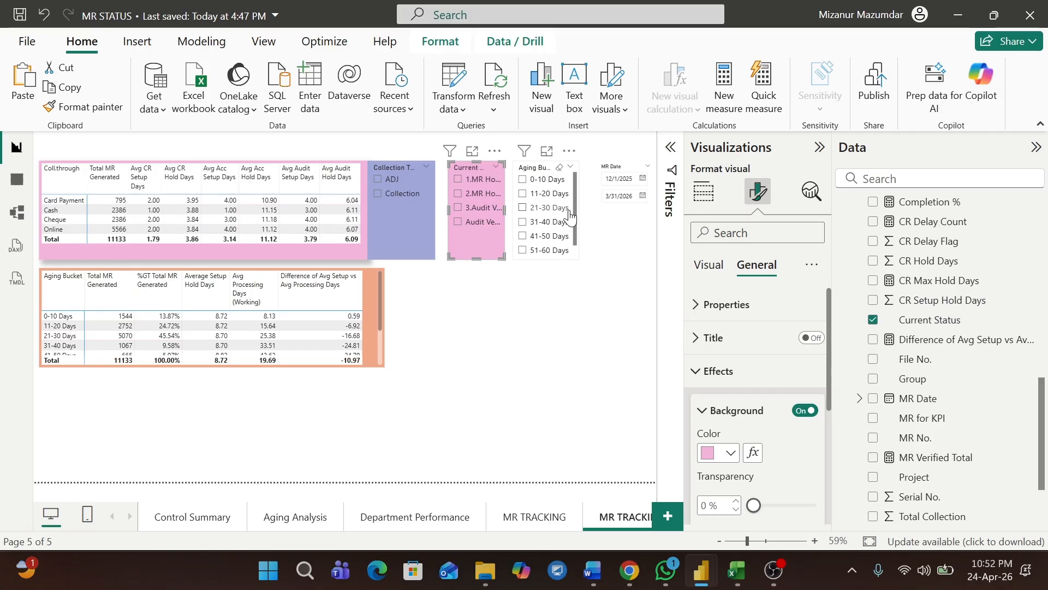
{"action": "key", "text": "alt+Tab"}
{"action": "key", "text": "alt+Tab"}
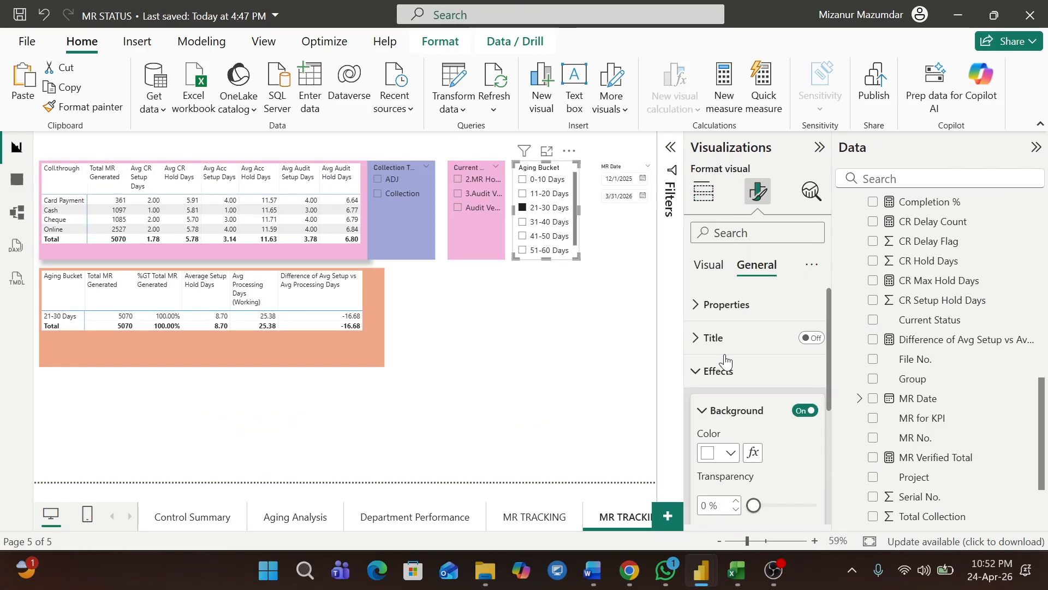
{"action": "left_click", "coordinate": [733, 461]}
{"action": "left_click", "coordinate": [738, 218]}
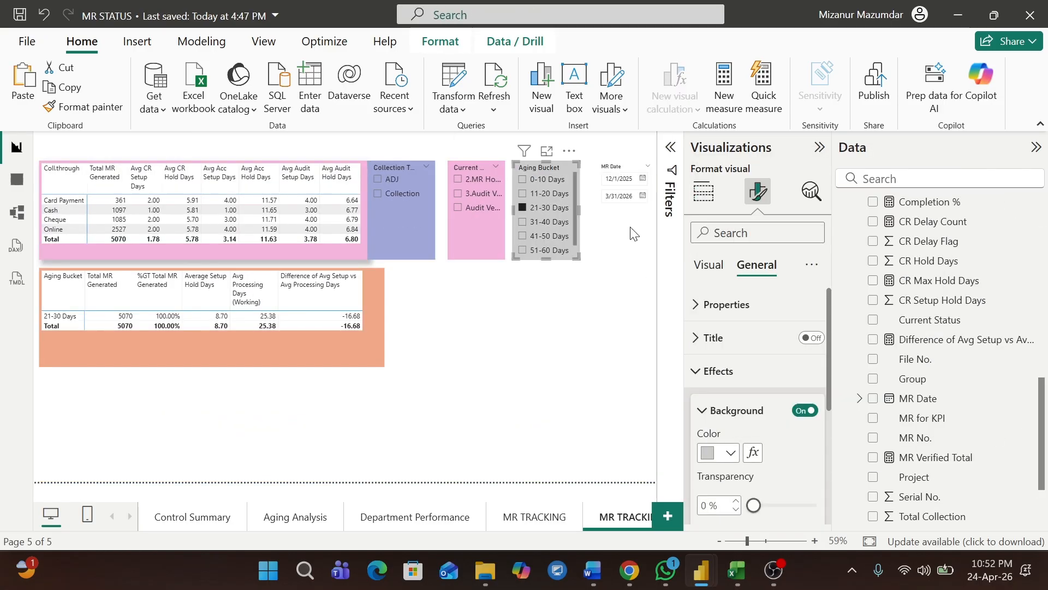
Give the MR Date slicer a light yellow background and lengthen it to the height of the other slicers.
{"action": "left_click", "coordinate": [616, 219]}
{"action": "key", "text": "alt+Tab"}
{"action": "key", "text": "alt+Tab"}
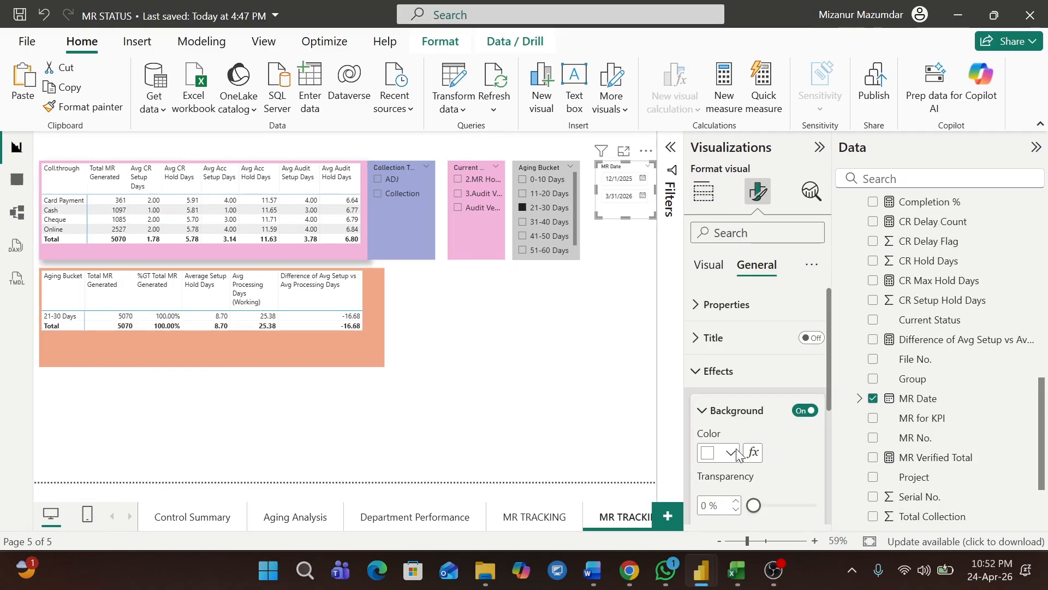
{"action": "left_click", "coordinate": [726, 462]}
{"action": "left_click", "coordinate": [904, 230]}
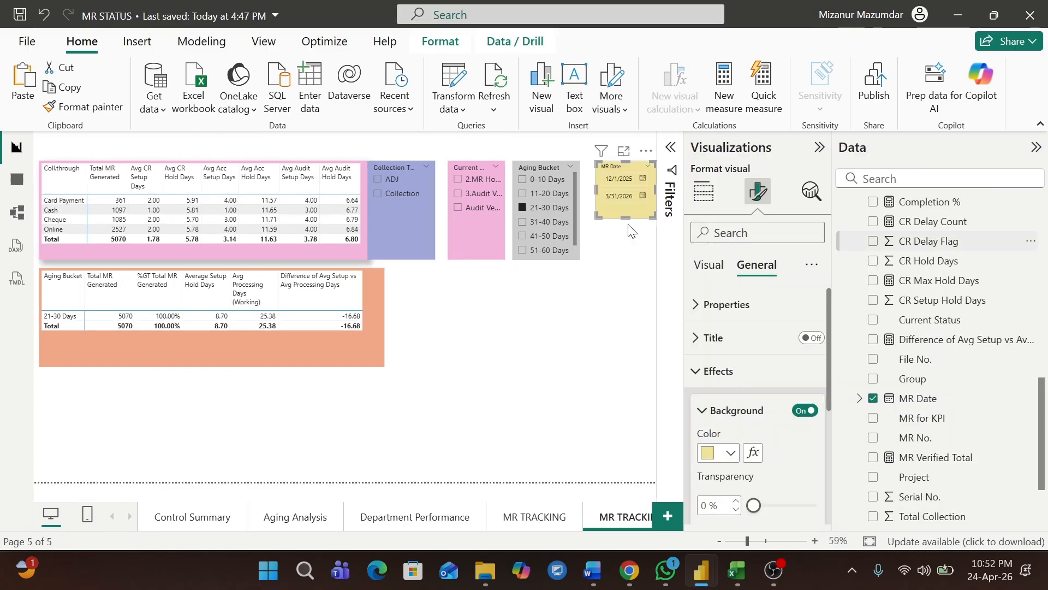
{"action": "left_click_drag", "start_coordinate": [625, 217], "coordinate": [625, 256]}
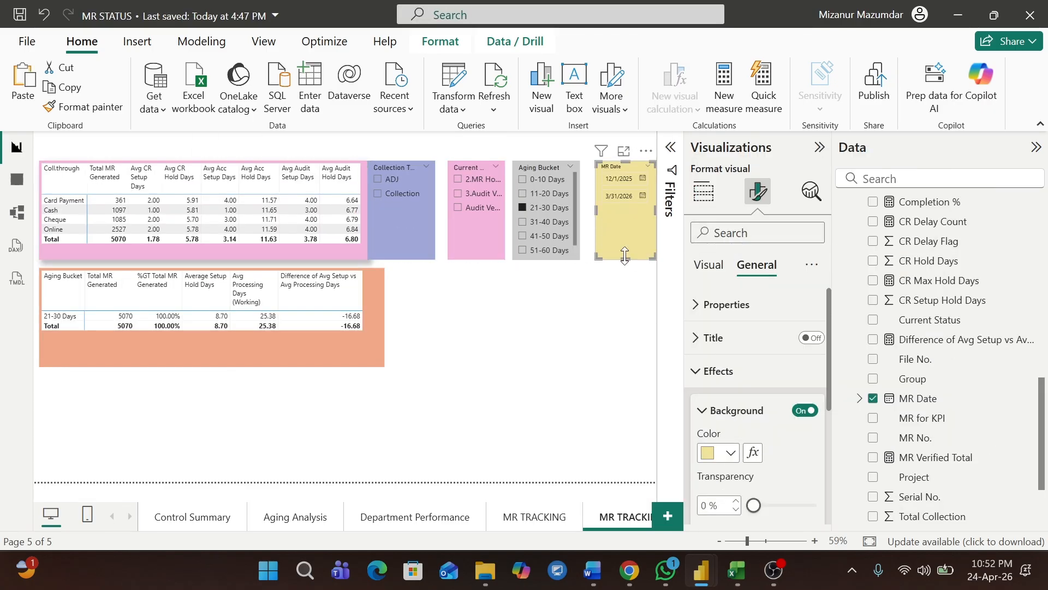
Insert a blank line chart below the slicers and narrow the Aging Bucket matrix so both sit side by side without overlapping.
{"action": "left_click", "coordinate": [472, 300]}
{"action": "key", "text": "alt+Tab"}
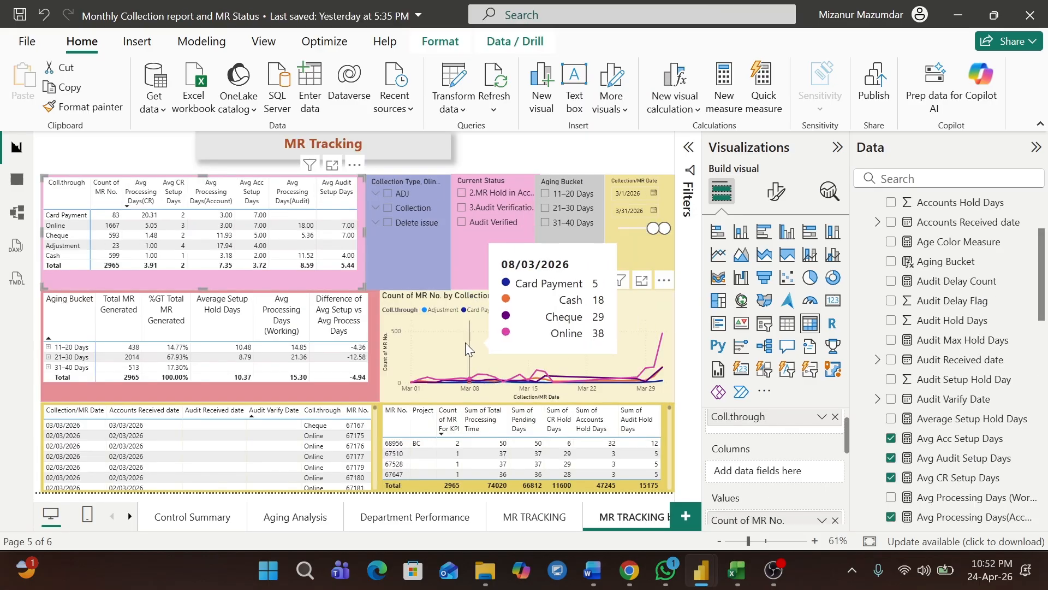
{"action": "key", "text": "alt+Tab"}
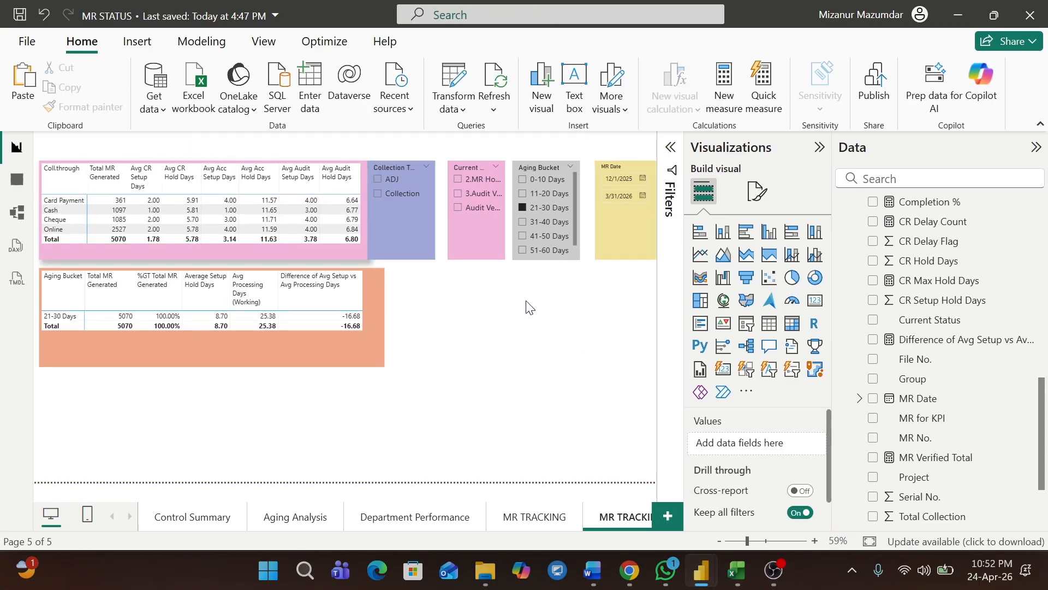
{"action": "left_click", "coordinate": [705, 254]}
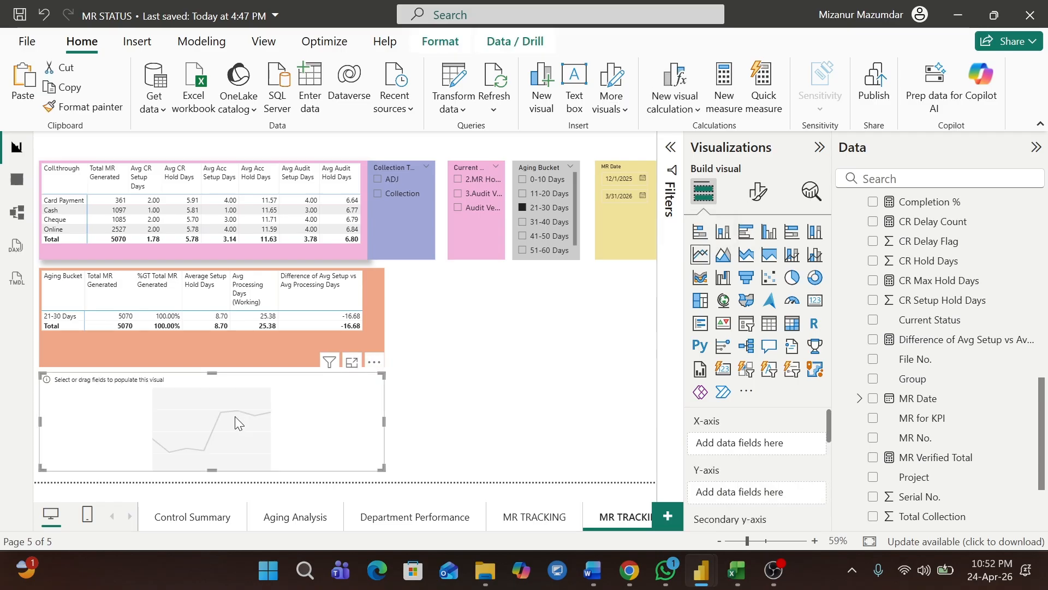
{"action": "left_click_drag", "start_coordinate": [383, 375], "coordinate": [604, 285]}
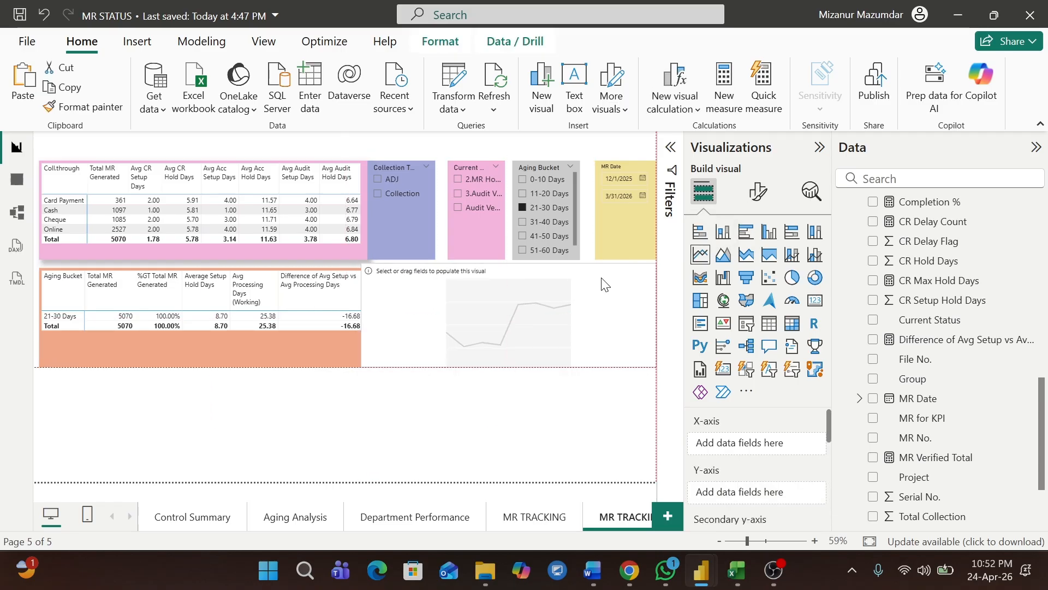
{"action": "left_click", "coordinate": [359, 316]}
{"action": "left_click_drag", "start_coordinate": [365, 315], "coordinate": [387, 319]}
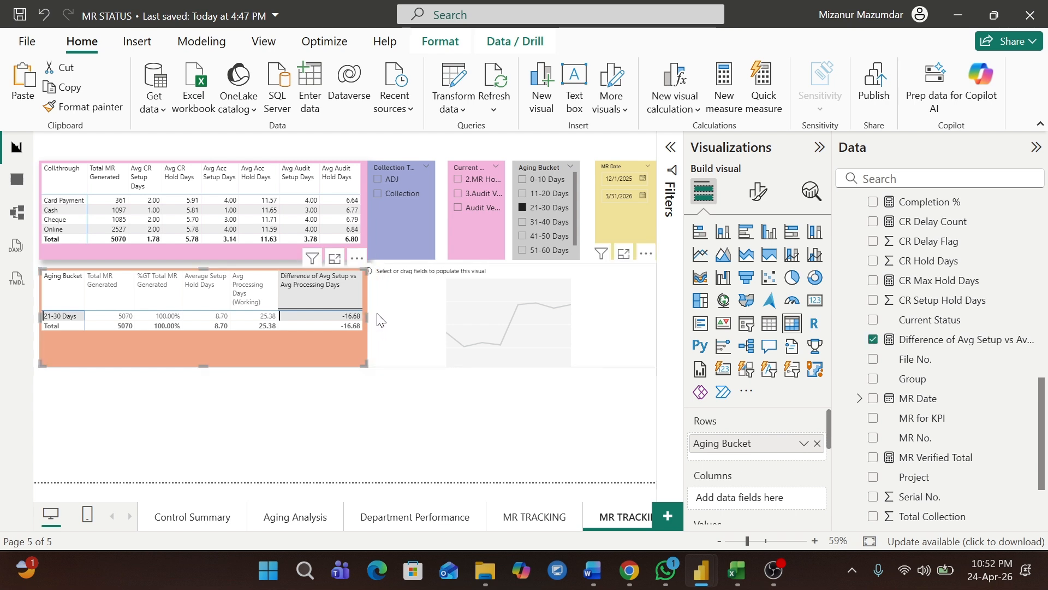
{"action": "left_click", "coordinate": [369, 314]}
{"action": "left_click_drag", "start_coordinate": [368, 313], "coordinate": [376, 314]}
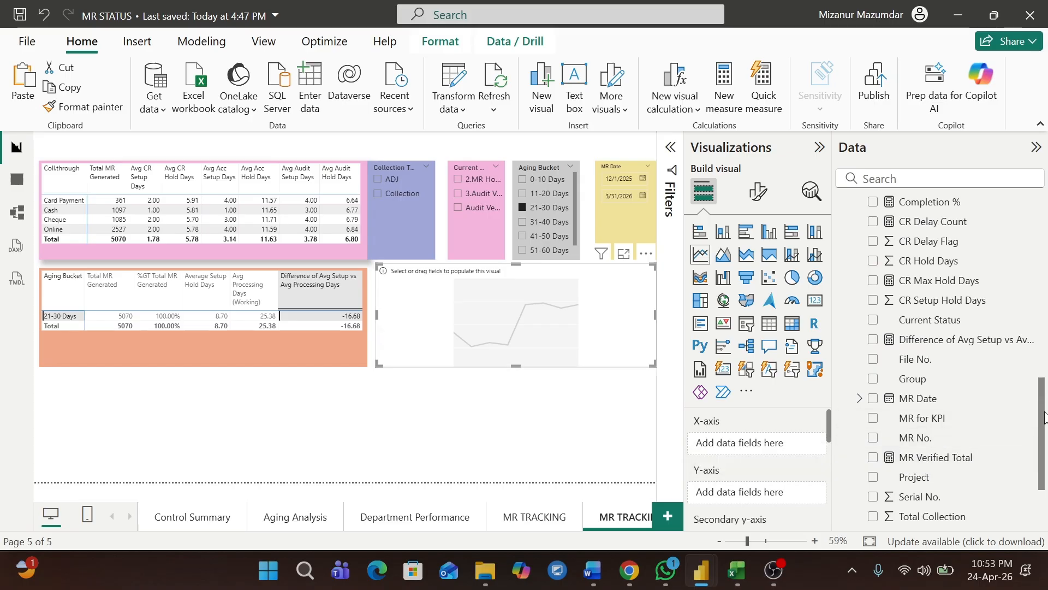
{"action": "left_click_drag", "start_coordinate": [1042, 401], "coordinate": [1042, 449]}
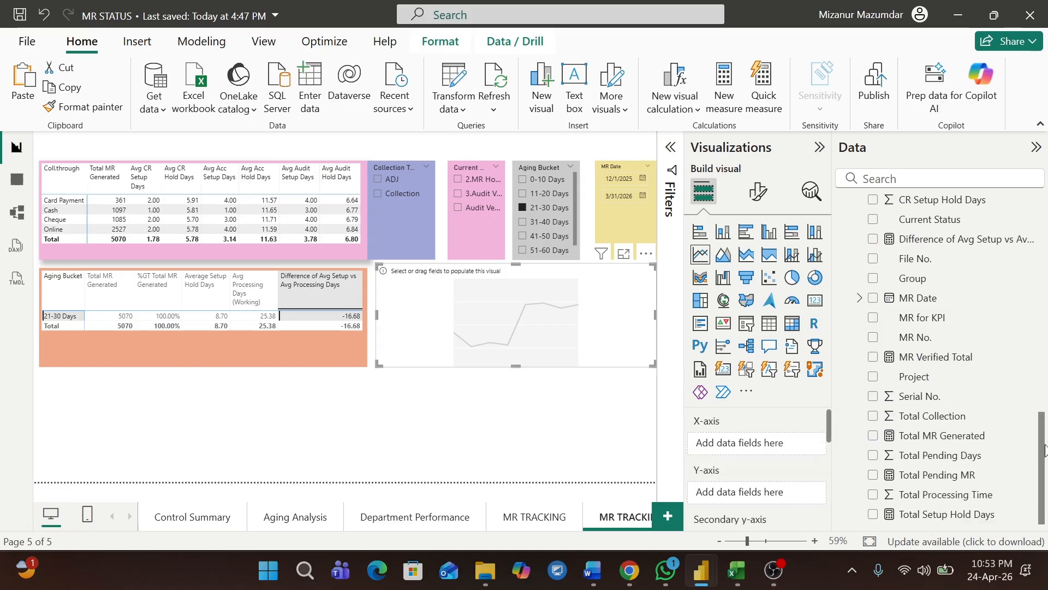
{"action": "left_click_drag", "start_coordinate": [872, 345], "coordinate": [753, 442]}
{"action": "left_click", "coordinate": [804, 444]}
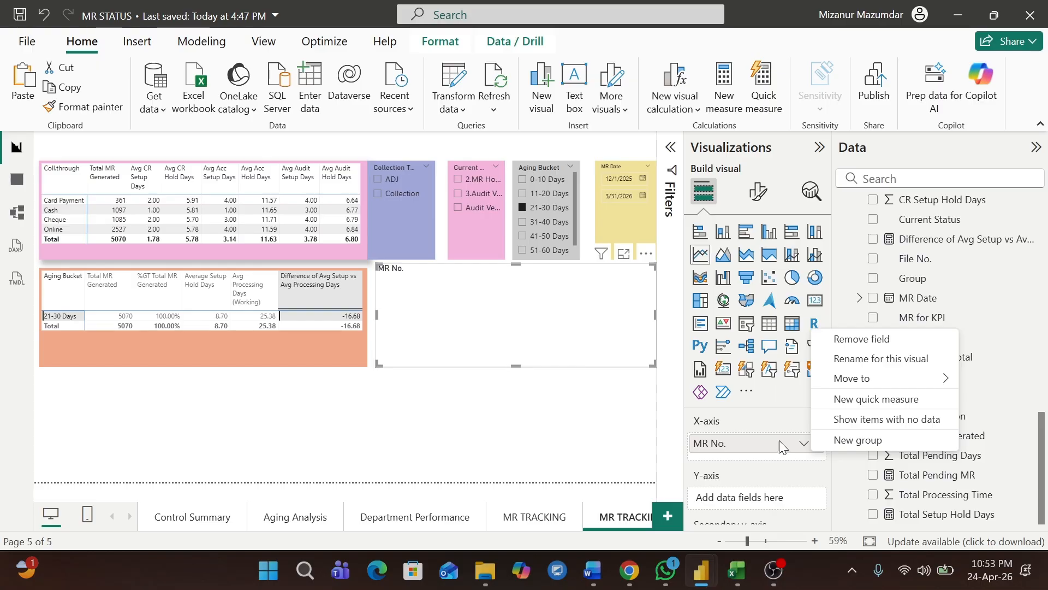
{"action": "mouse_move", "coordinate": [866, 383]}
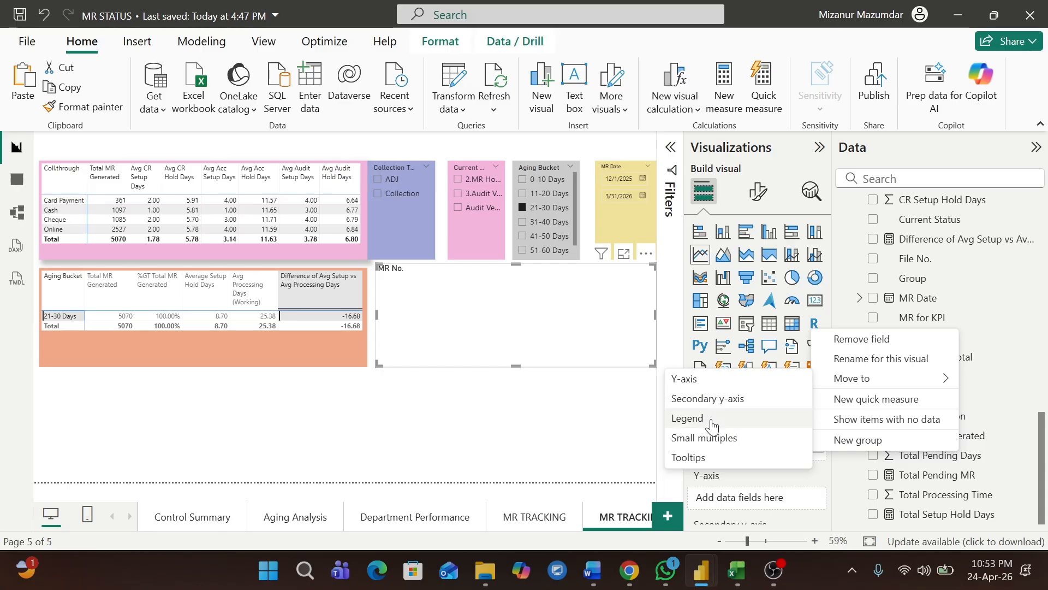
{"action": "left_click", "coordinate": [748, 473]}
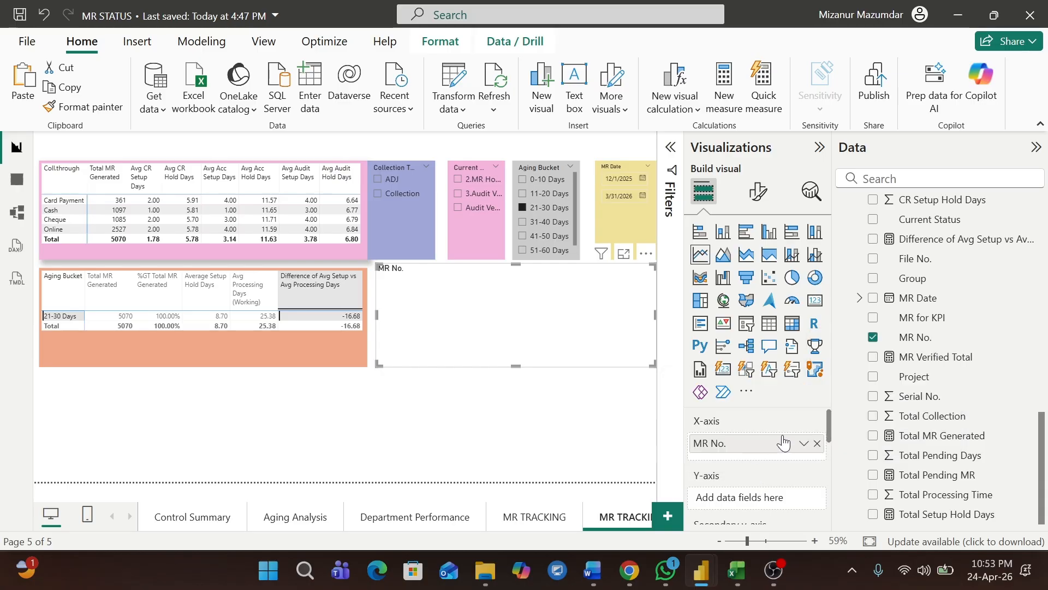
{"action": "left_click", "coordinate": [817, 444]}
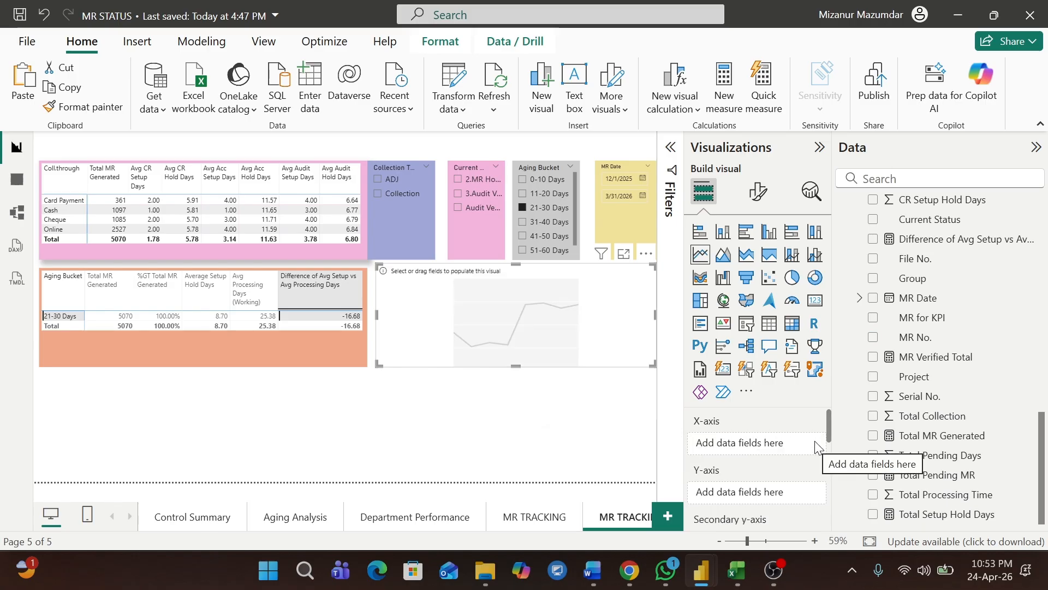
Plot Total MR Generated by MR Date in the line chart, using the plain date instead of the date hierarchy.
{"action": "left_click", "coordinate": [873, 436]}
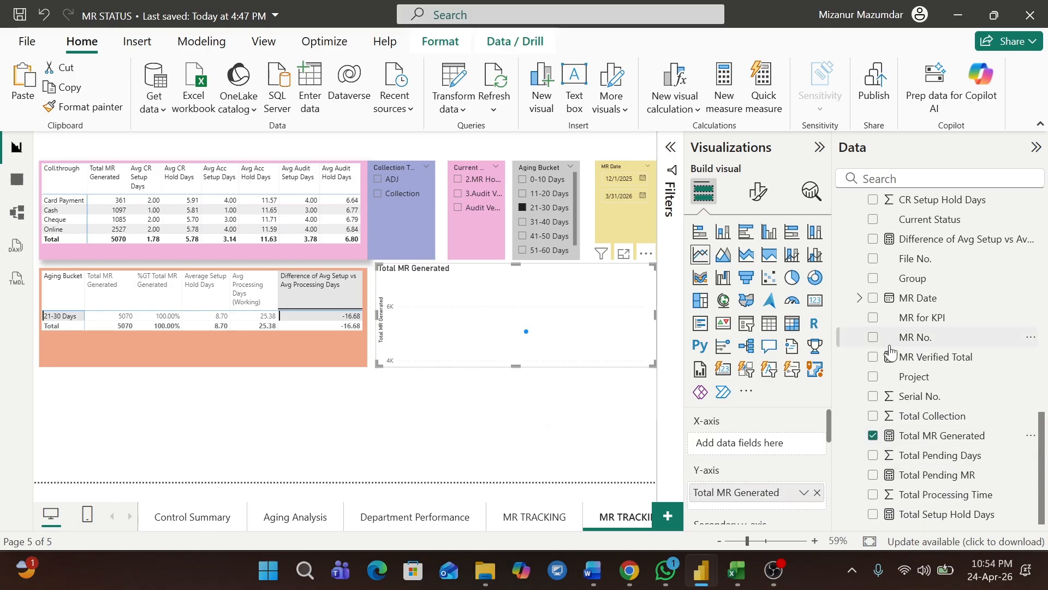
{"action": "left_click", "coordinate": [873, 298]}
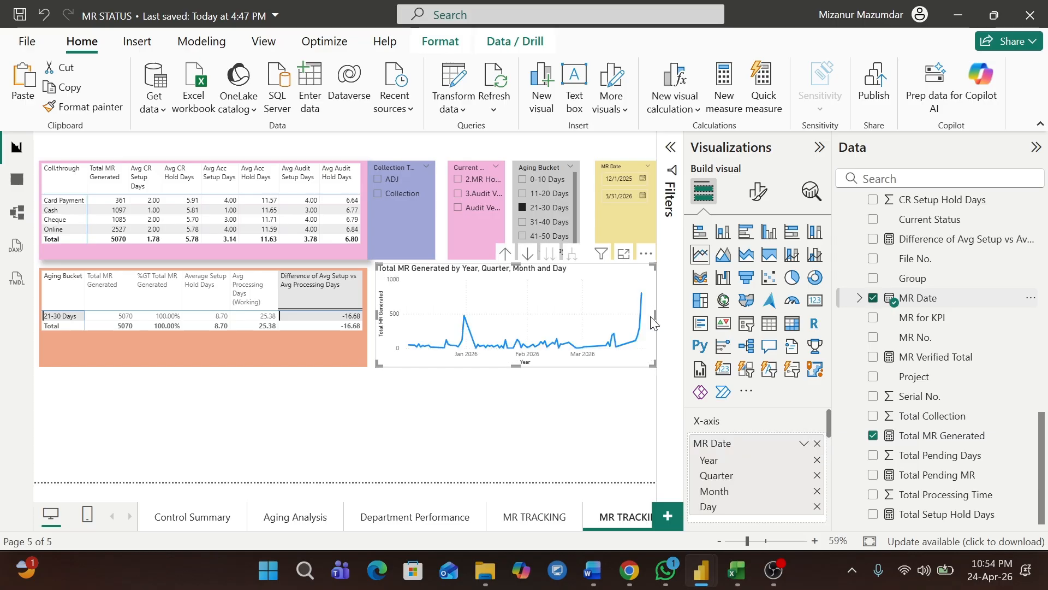
{"action": "left_click", "coordinate": [803, 444]}
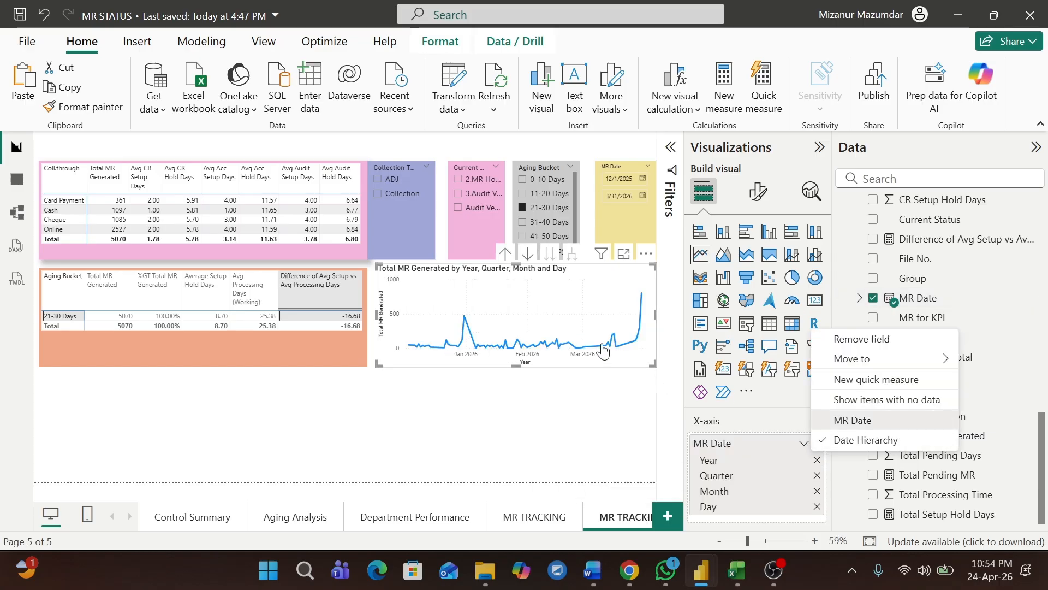
{"action": "left_click", "coordinate": [855, 423]}
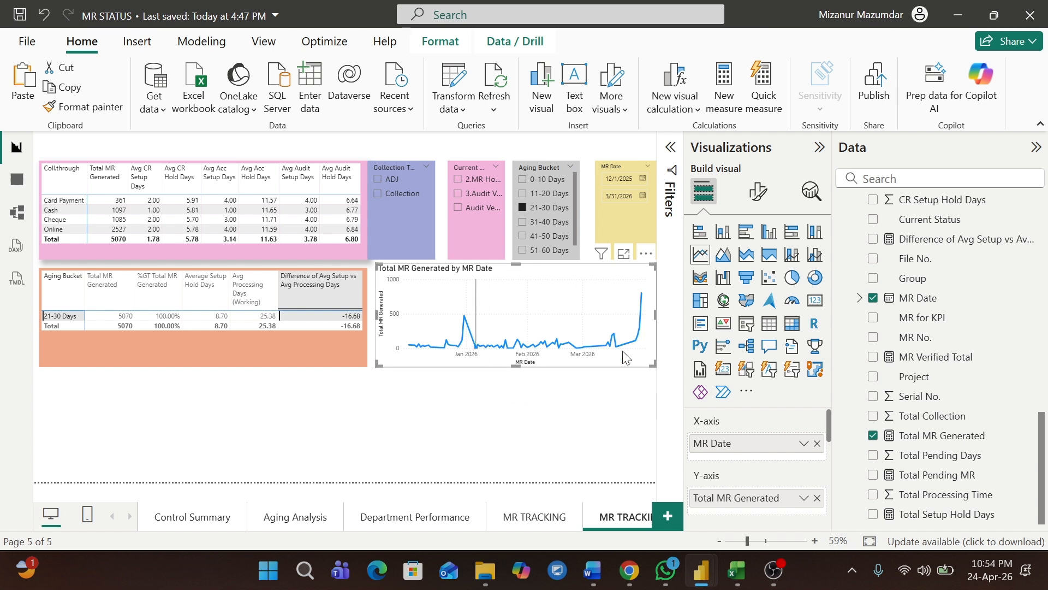
Split the line chart into separate lines by using Coll.through as its legend.
{"action": "left_click_drag", "start_coordinate": [829, 420], "coordinate": [831, 467]}
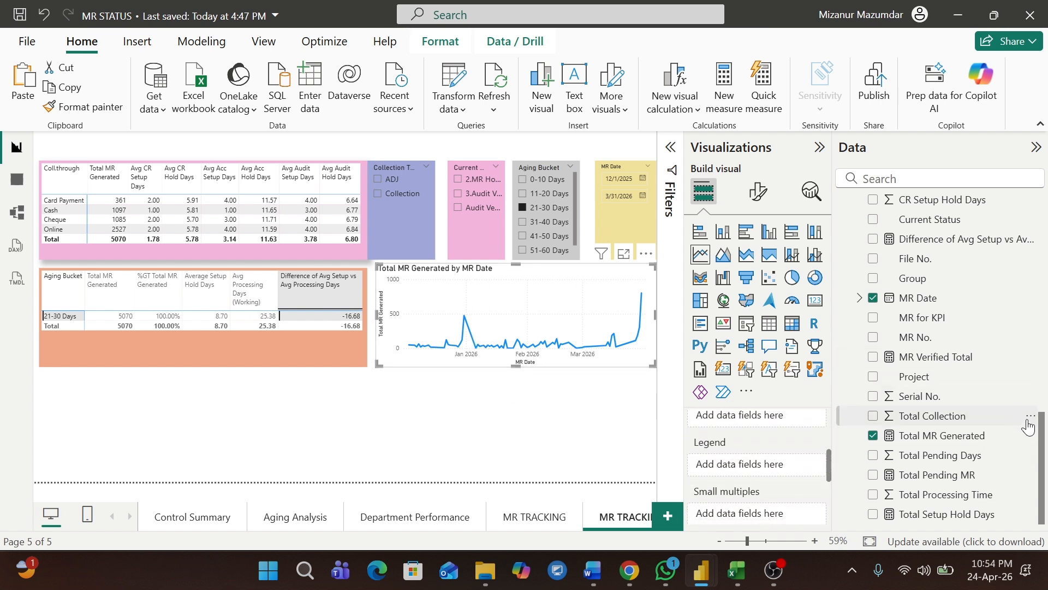
{"action": "left_click_drag", "start_coordinate": [1044, 435], "coordinate": [1047, 331]}
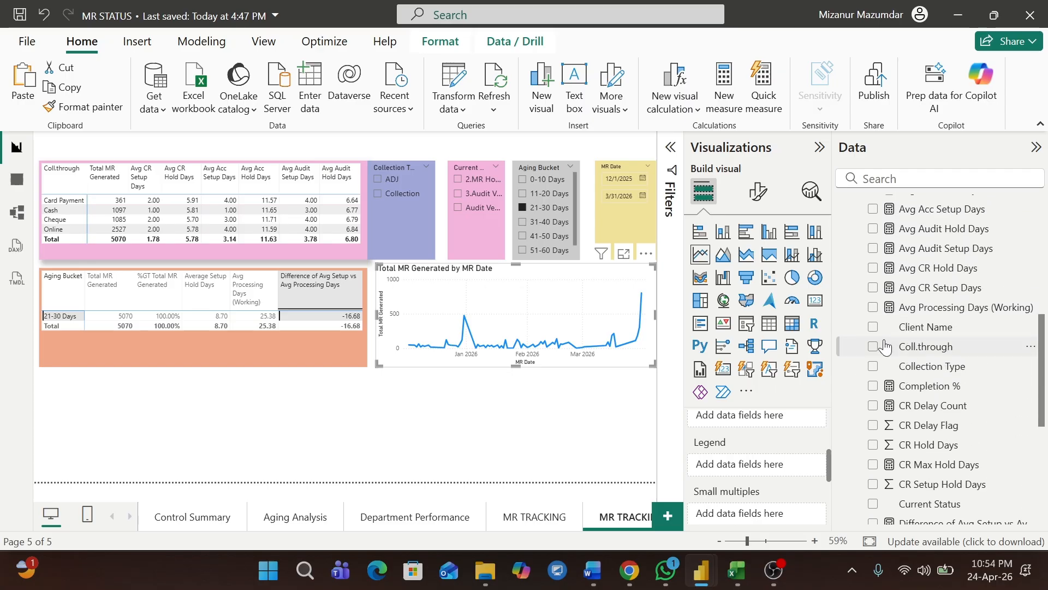
{"action": "left_click_drag", "start_coordinate": [923, 346], "coordinate": [764, 490]}
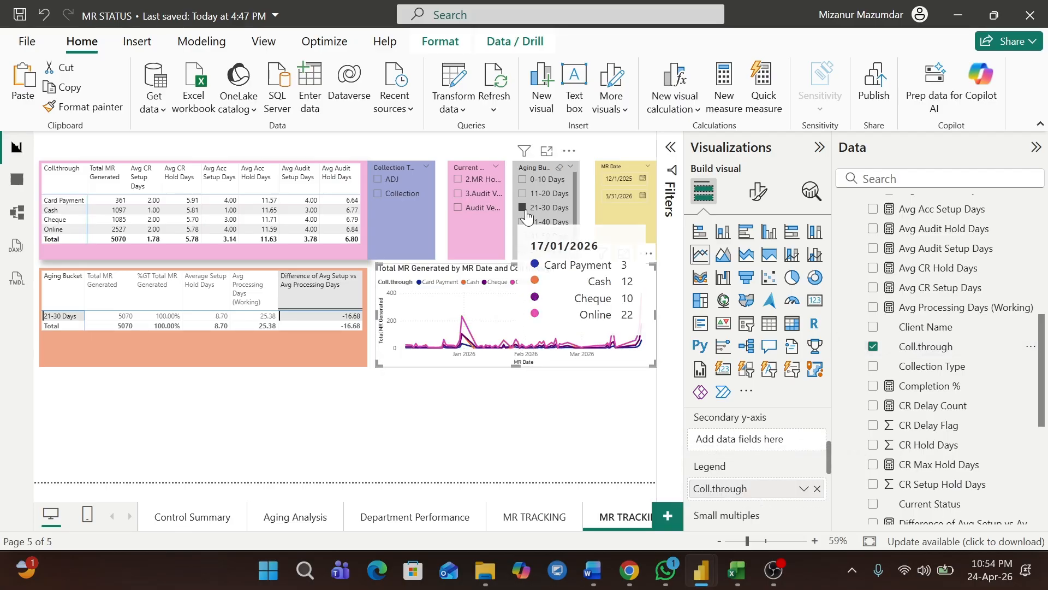
{"action": "mouse_move", "coordinate": [473, 342]}
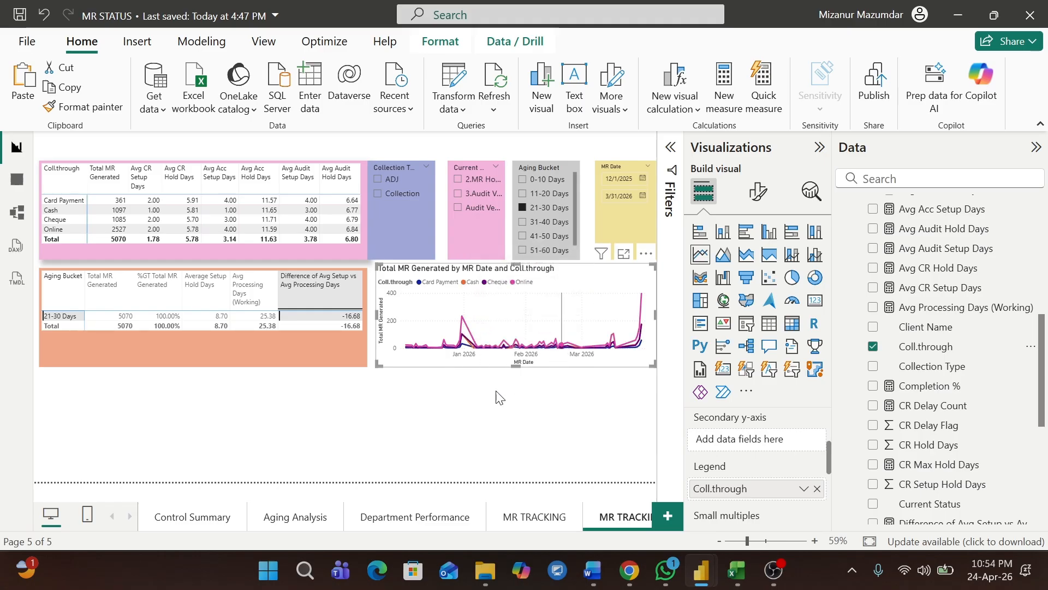
Give the line chart a light yellow background and compare the page with the reference report.
{"action": "key", "text": "alt+Tab"}
{"action": "key", "text": "alt+Tab"}
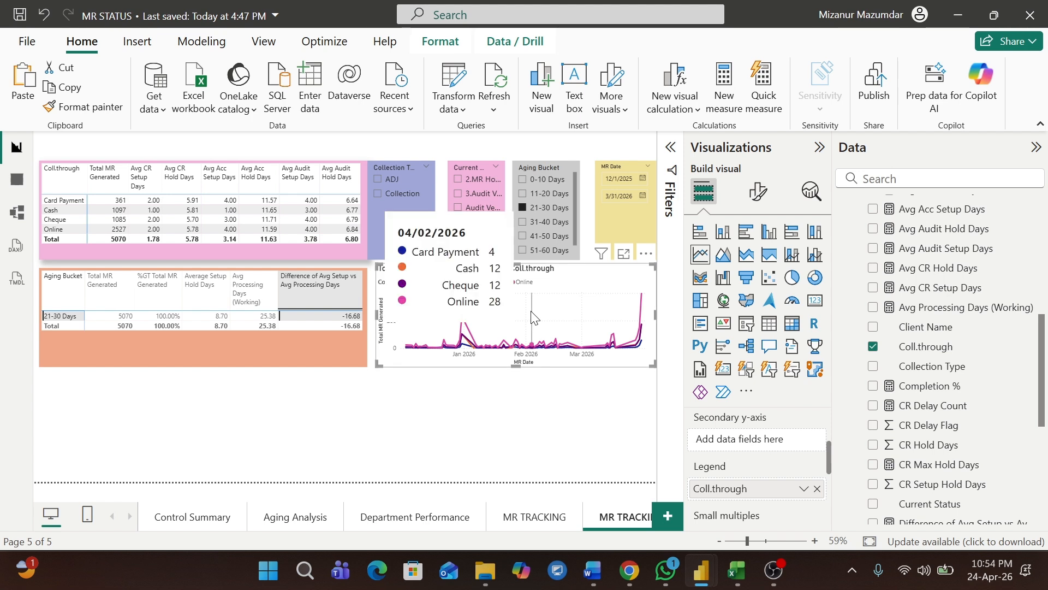
{"action": "left_click", "coordinate": [757, 191]}
{"action": "left_click", "coordinate": [757, 267]}
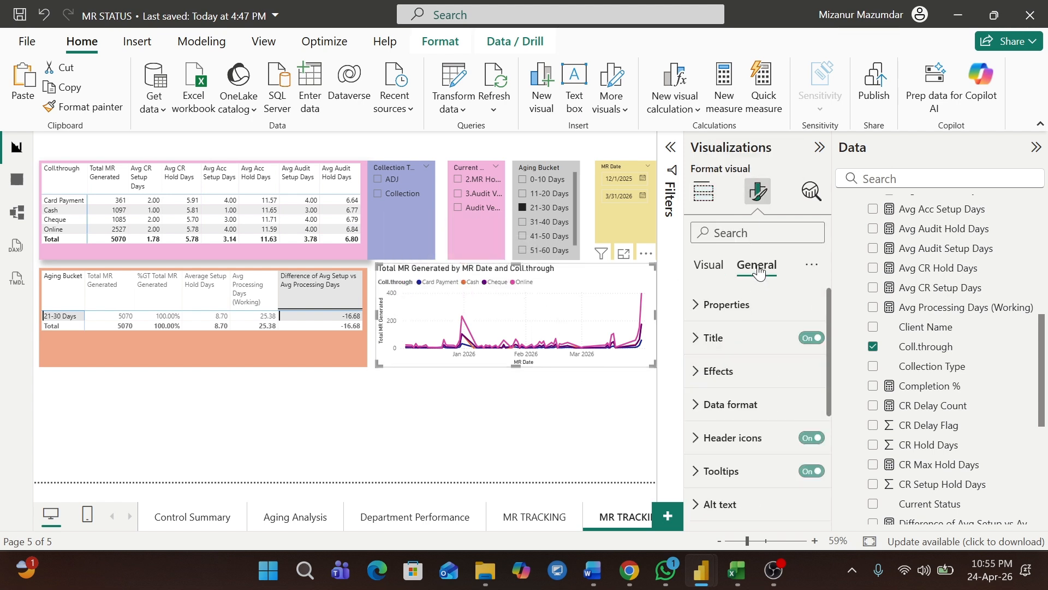
{"action": "left_click", "coordinate": [700, 373]}
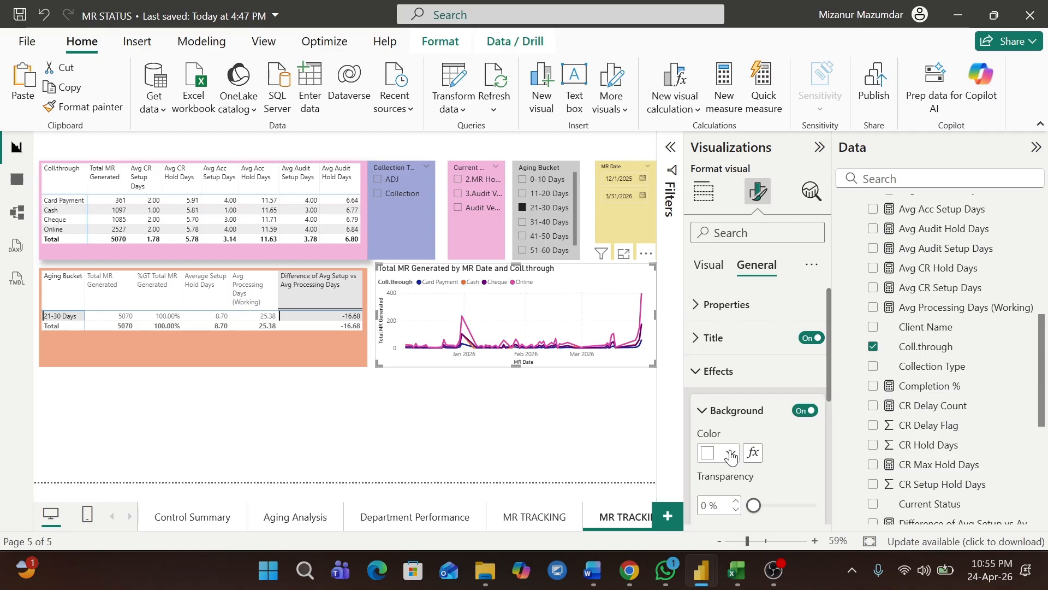
{"action": "left_click", "coordinate": [729, 452]}
{"action": "left_click", "coordinate": [904, 240]}
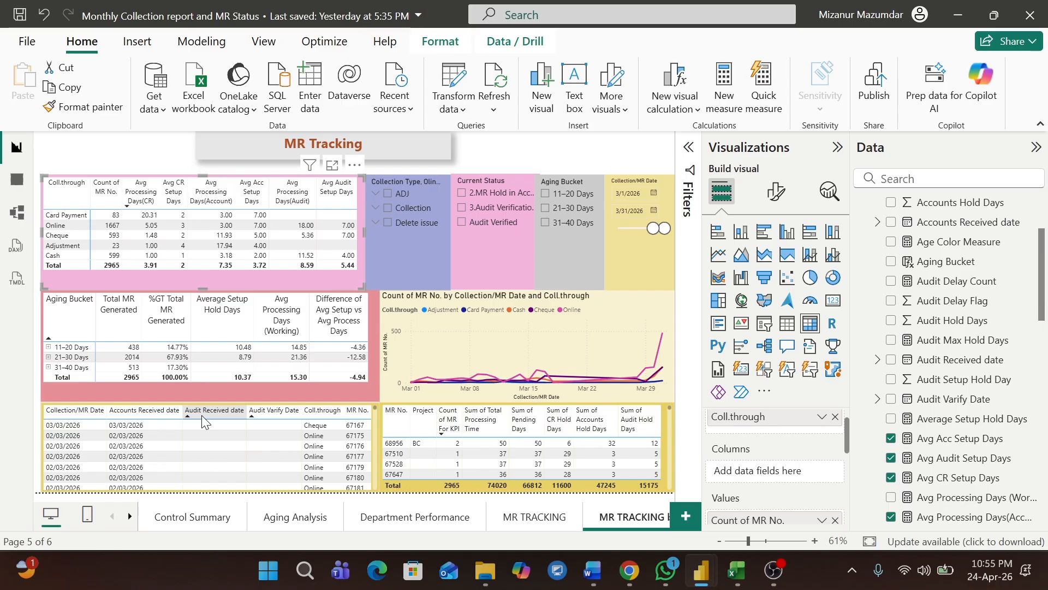
{"action": "key", "text": "Tab"}
{"action": "key", "text": "alt+Tab"}
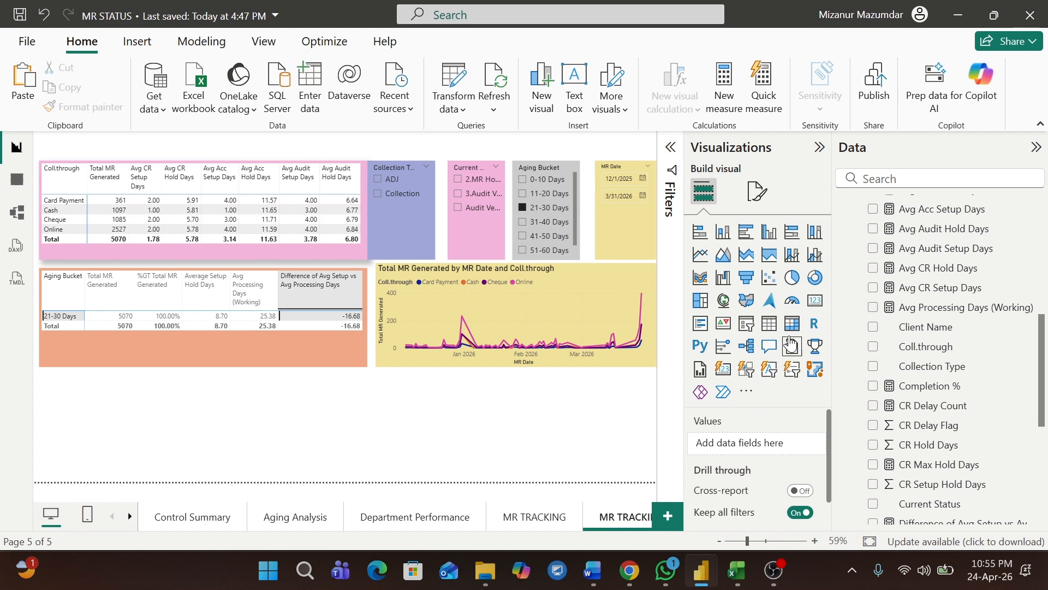
Place two empty matrix visuals side by side beneath the aging bucket table and line chart, adjusting the first one's width.
{"action": "left_click_drag", "start_coordinate": [260, 401], "coordinate": [259, 393]}
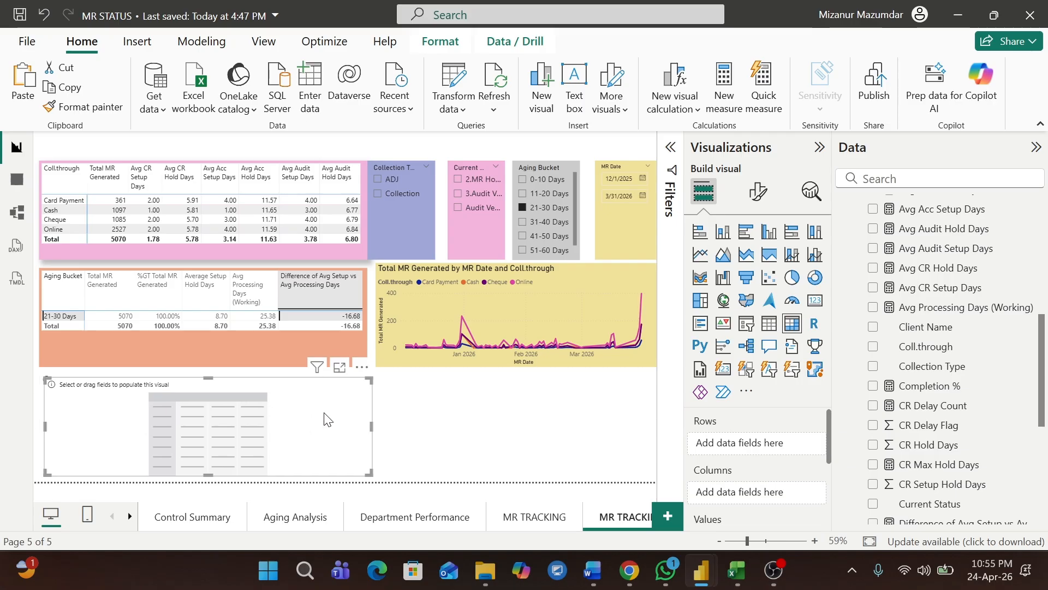
{"action": "left_click_drag", "start_coordinate": [323, 413], "coordinate": [622, 415]}
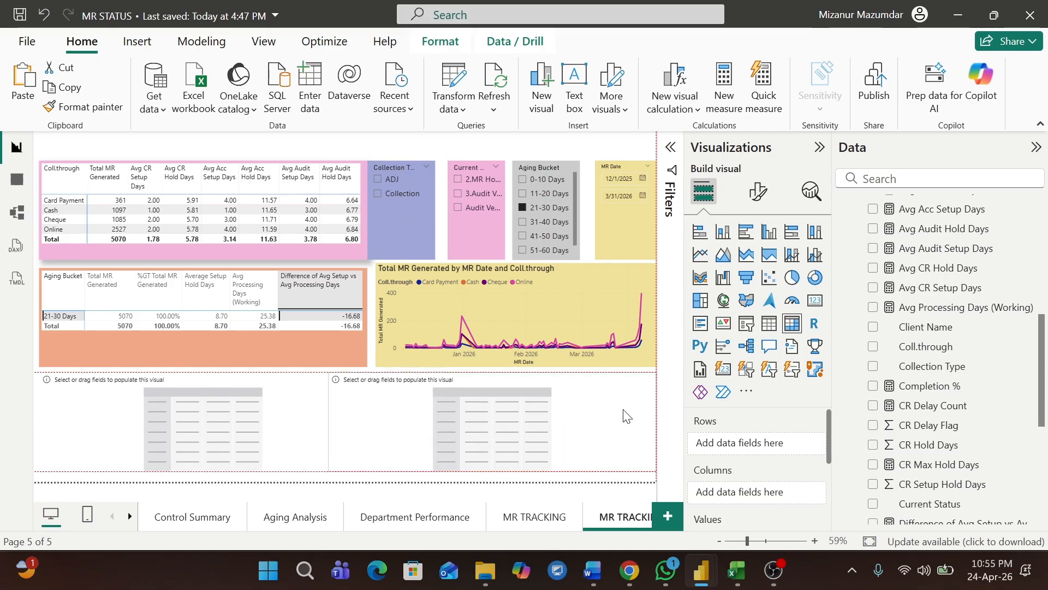
{"action": "left_click_drag", "start_coordinate": [329, 426], "coordinate": [366, 421]}
{"action": "left_click", "coordinate": [305, 416]}
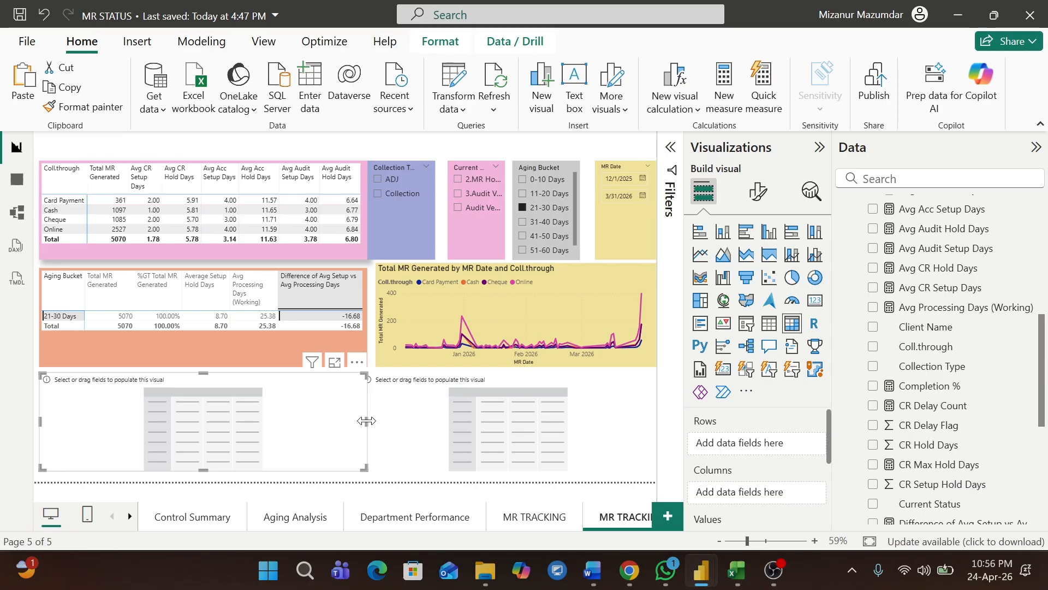
{"action": "left_click_drag", "start_coordinate": [366, 420], "coordinate": [353, 421]}
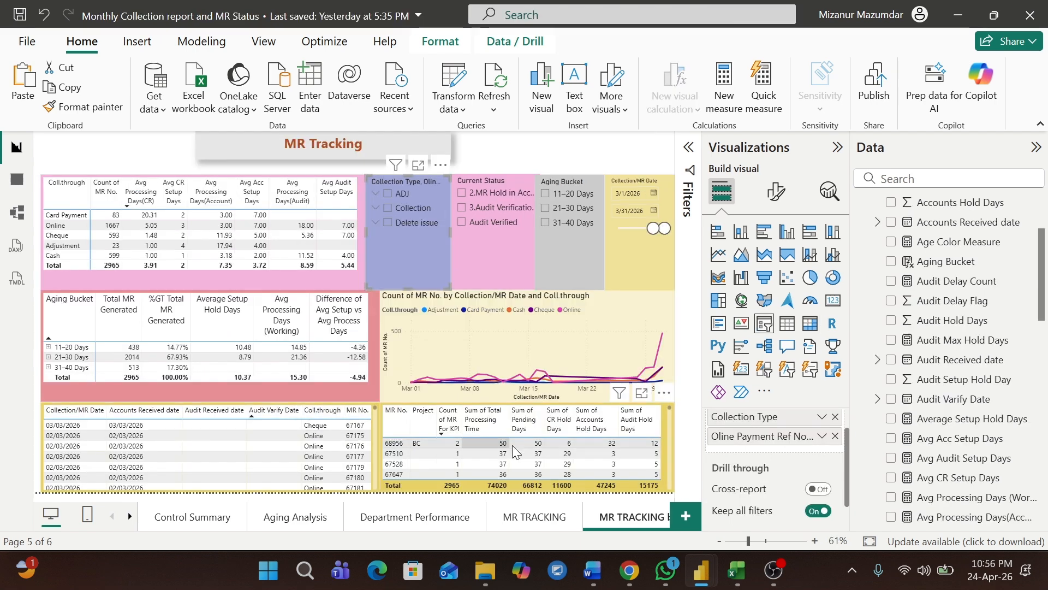
Switch to the Monthly Collection report and examine the MR detail table's columns on its MR Tracking page, sorting it by MR No.
{"action": "key", "text": "alt+Tab"}
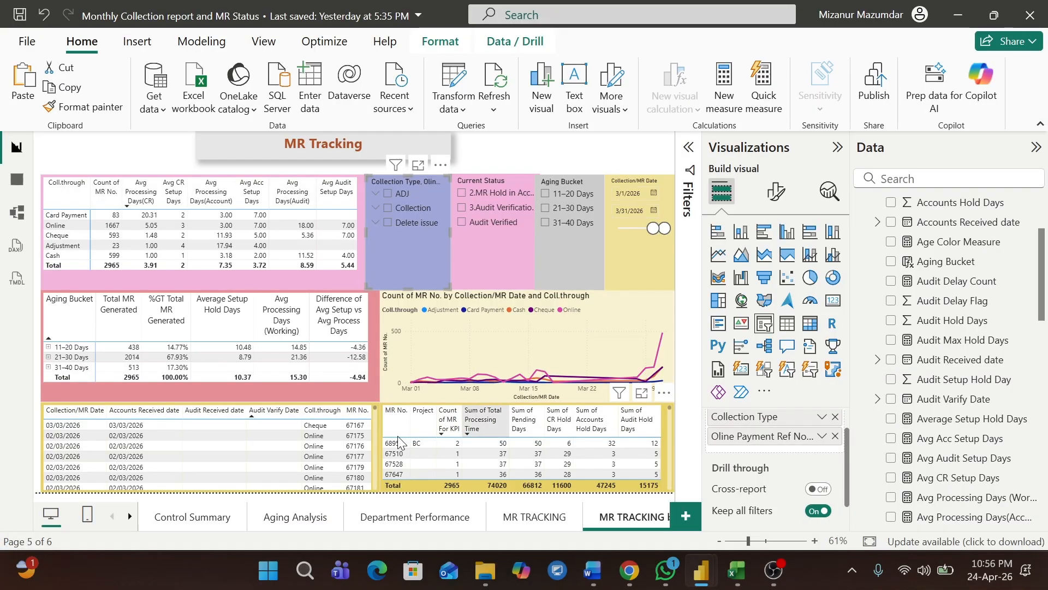
{"action": "left_click", "coordinate": [365, 415]}
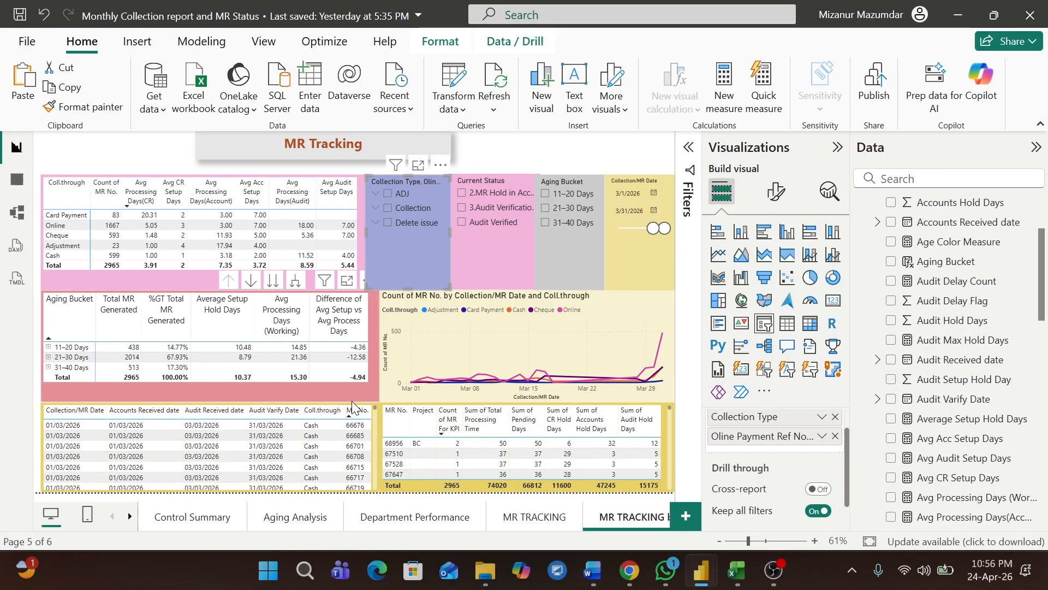
{"action": "left_click", "coordinate": [350, 410]}
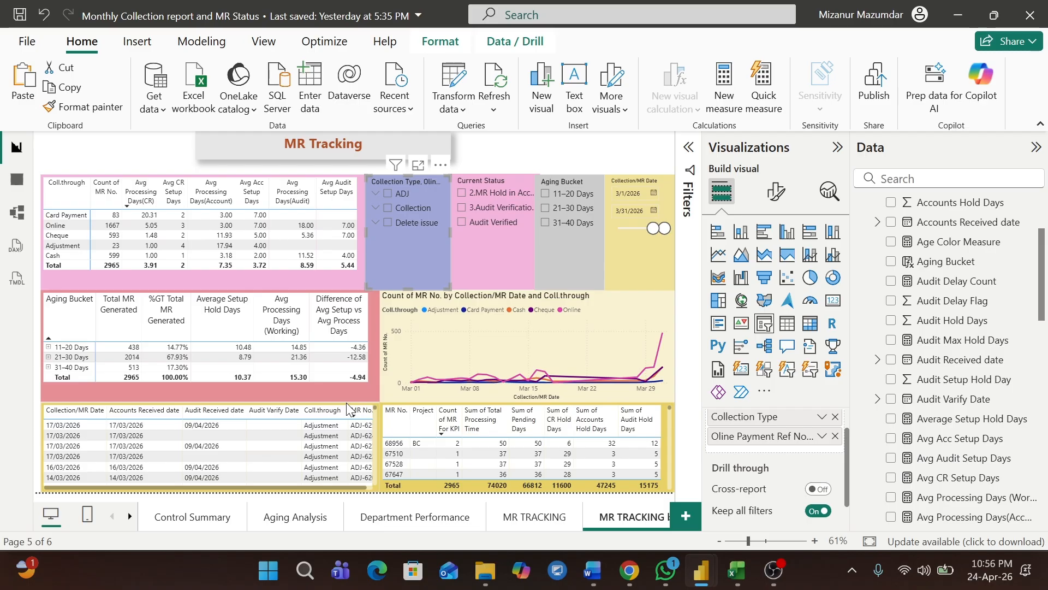
{"action": "left_click", "coordinate": [347, 406]}
{"action": "key", "text": "alt+Tab"}
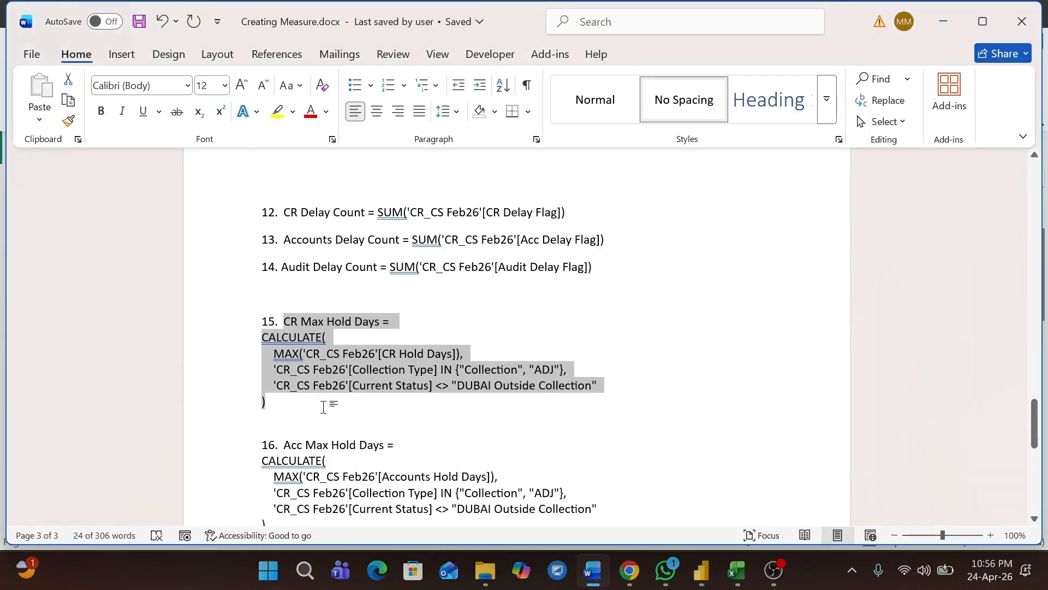
{"action": "key", "text": "alt+Tab"}
Return to the MR STATUS report and convert both empty matrix visuals to table visuals.
{"action": "mouse_move", "coordinate": [701, 573]}
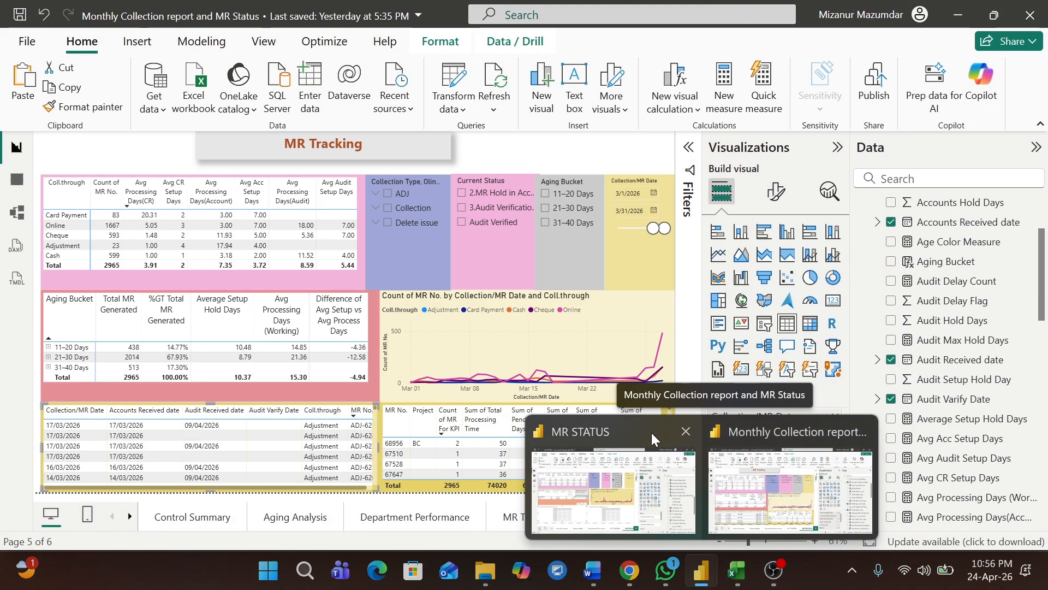
{"action": "left_click", "coordinate": [651, 434]}
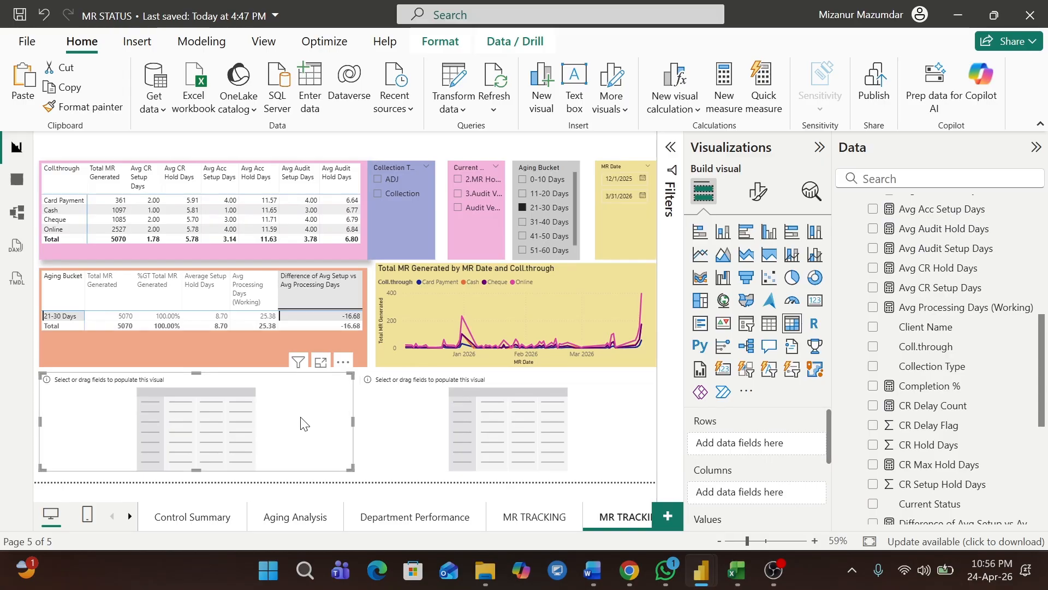
{"action": "left_click", "coordinate": [777, 323]}
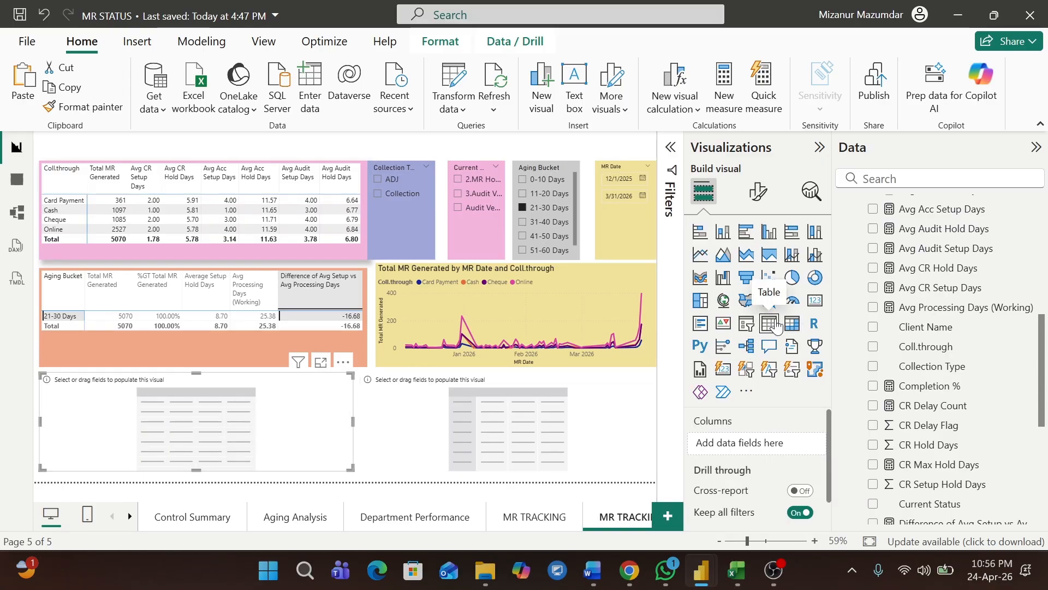
{"action": "left_click", "coordinate": [602, 392]}
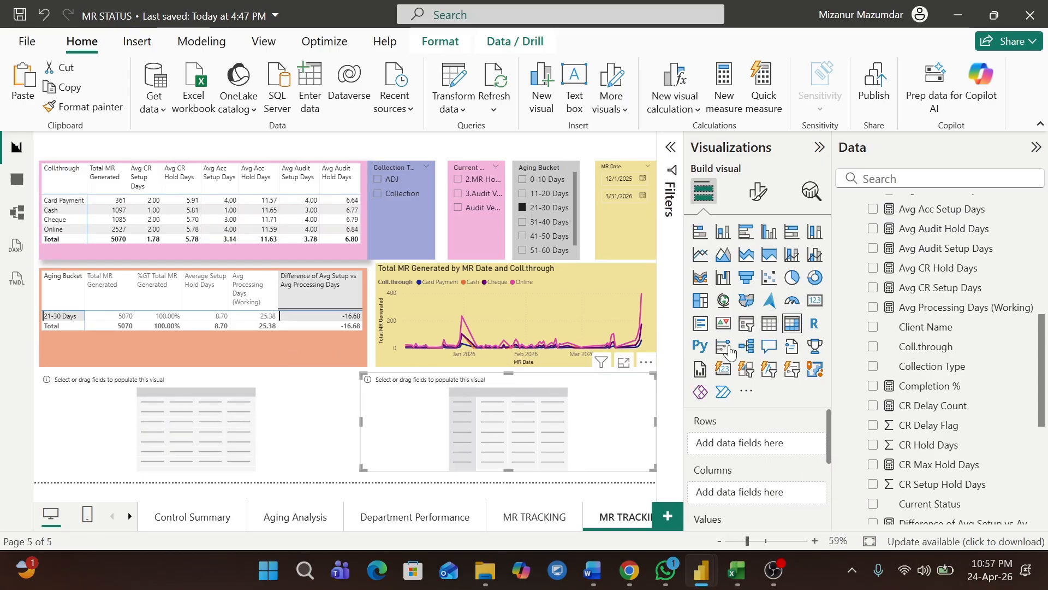
{"action": "left_click", "coordinate": [770, 323]}
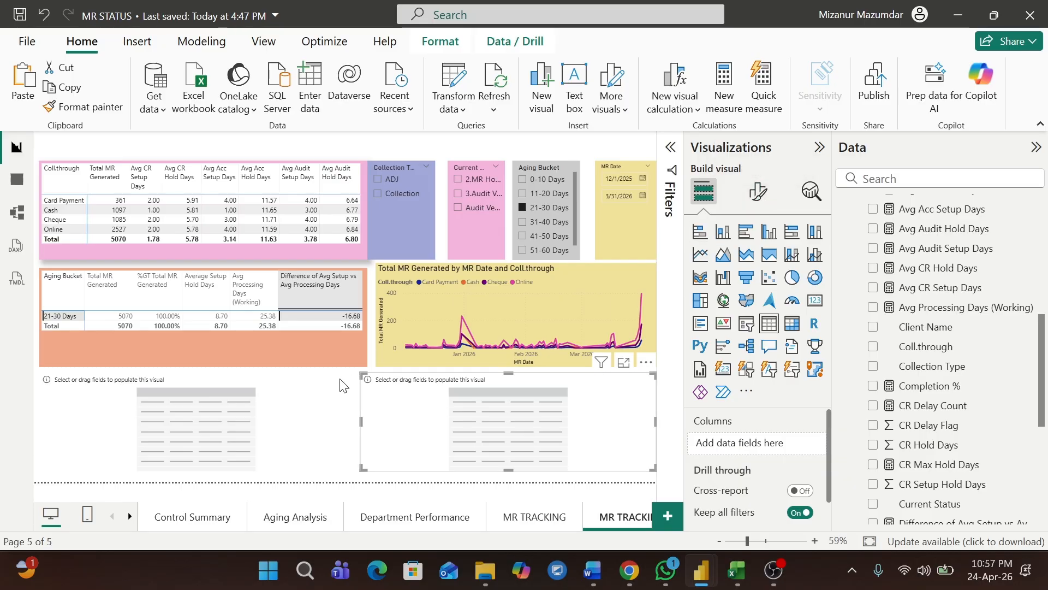
Check the reference report's detail table, and add MR Date to the first empty table as a plain date instead of a hierarchy.
{"action": "key", "text": "alt+Tab"}
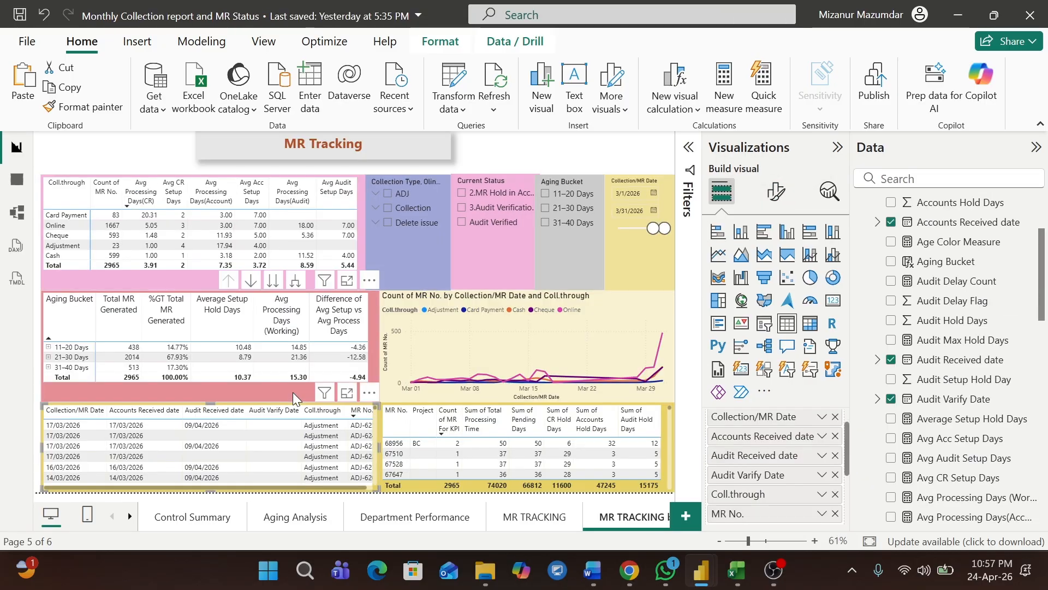
{"action": "key", "text": "alt+Tab"}
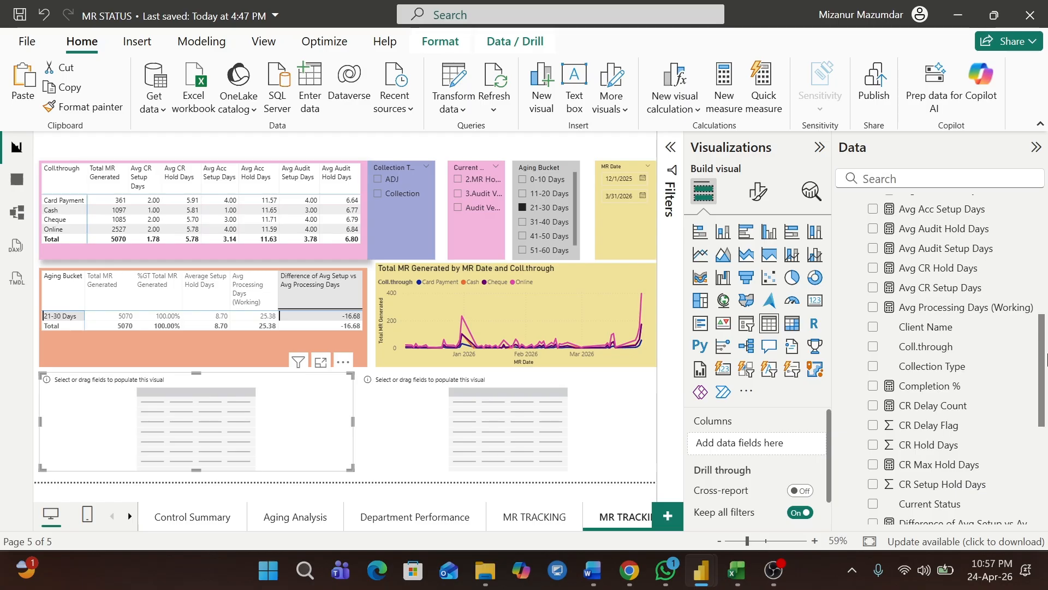
{"action": "scroll", "coordinate": [1042, 357], "scroll_direction": "down", "scroll_amount": 5}
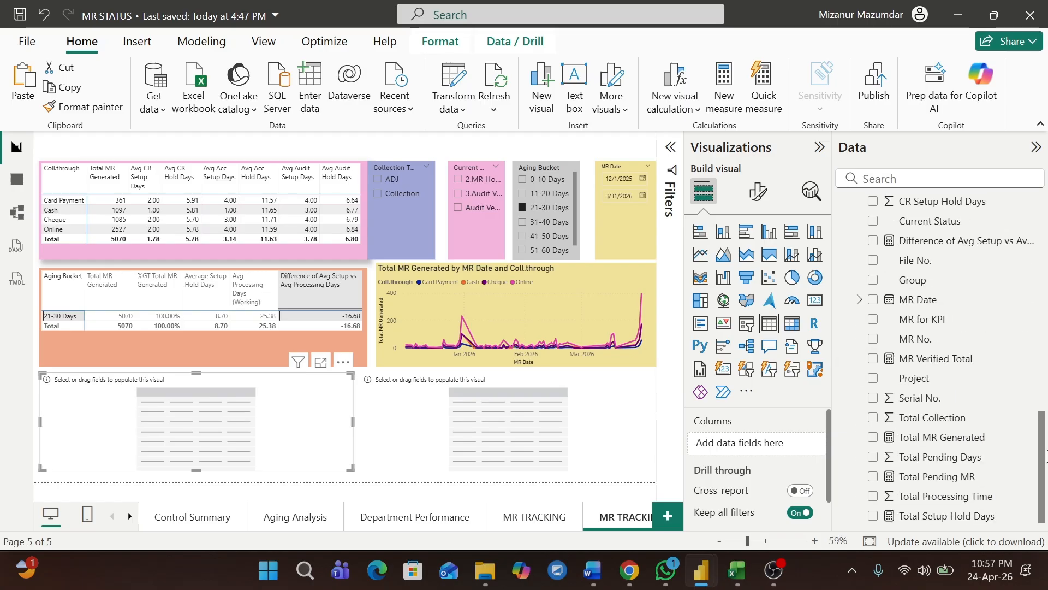
{"action": "left_click", "coordinate": [872, 298]}
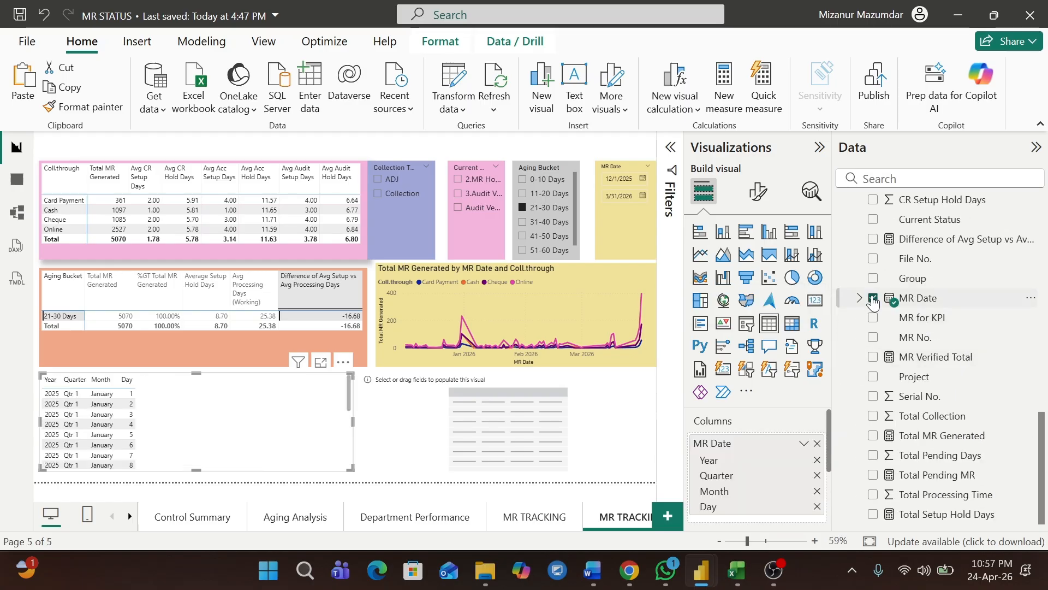
{"action": "left_click", "coordinate": [804, 443]}
{"action": "left_click", "coordinate": [852, 508]}
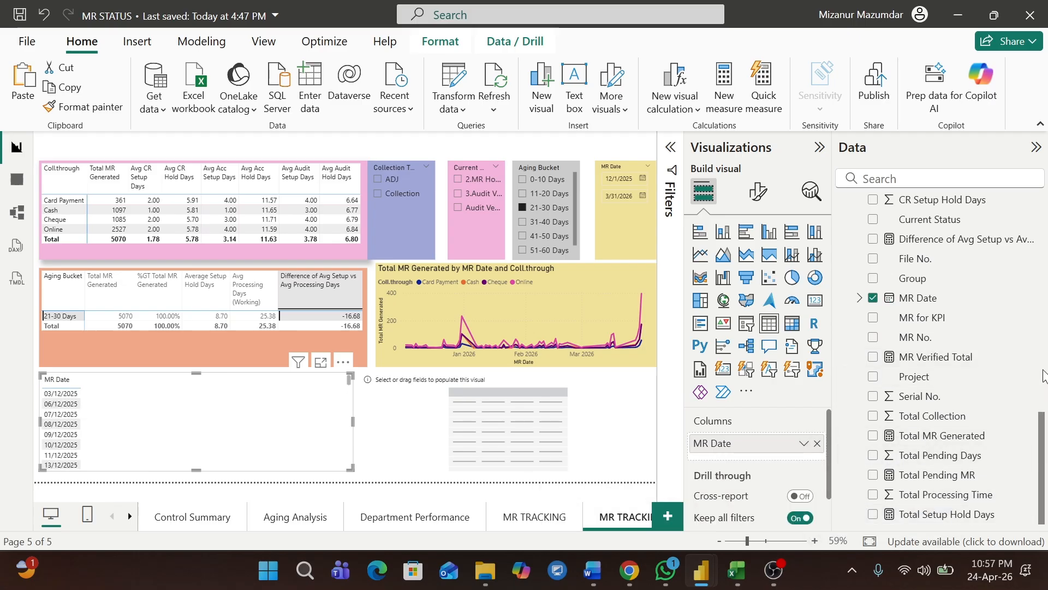
Add Accounts Received date to the MR Date table as a plain date rather than a date hierarchy.
{"action": "scroll", "coordinate": [1043, 377], "scroll_direction": "up", "scroll_amount": 10}
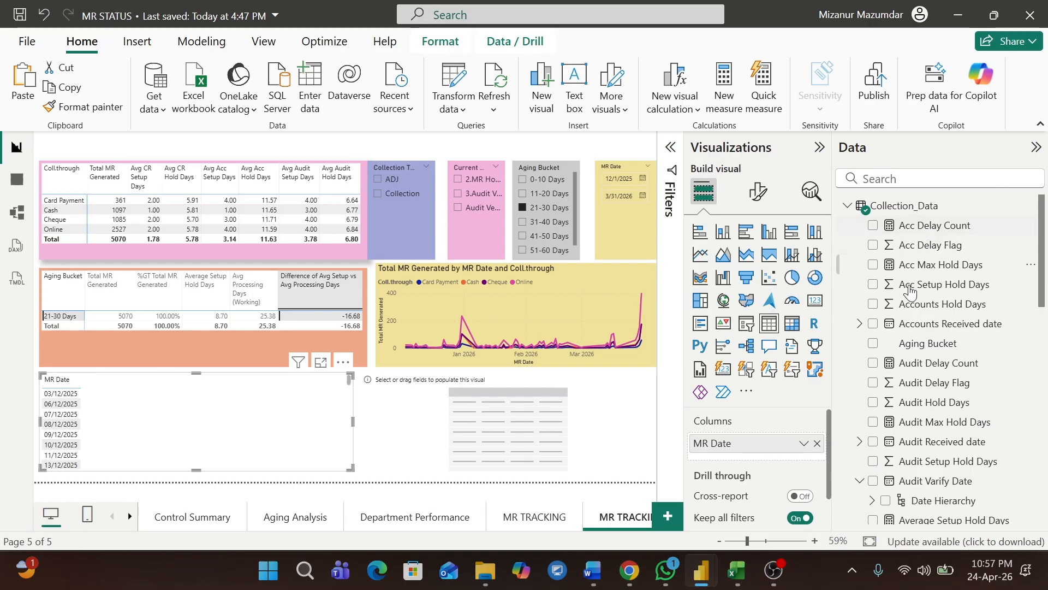
{"action": "left_click", "coordinate": [873, 323]}
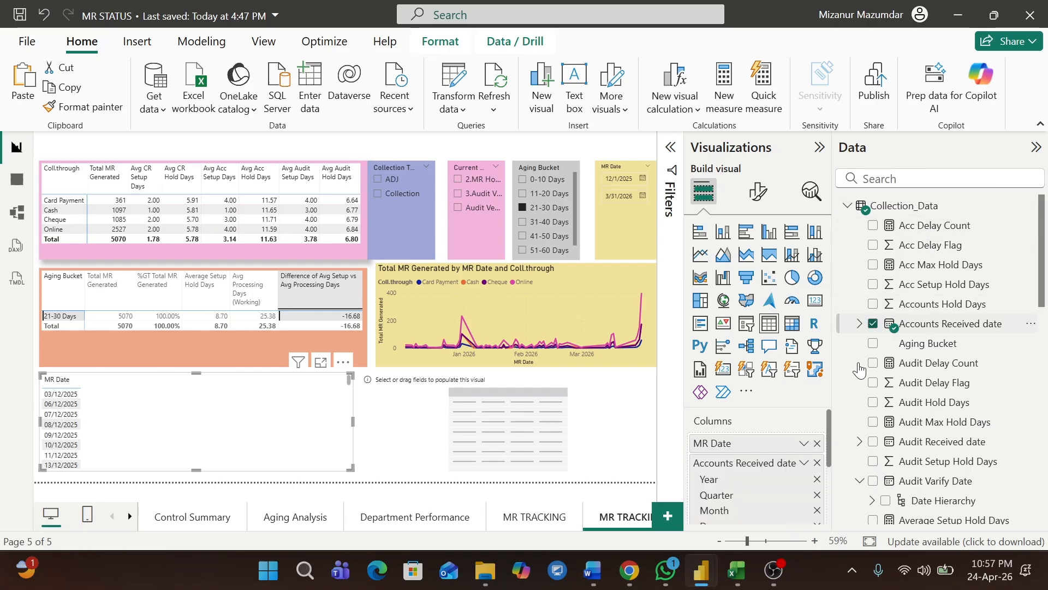
{"action": "left_click", "coordinate": [804, 463]}
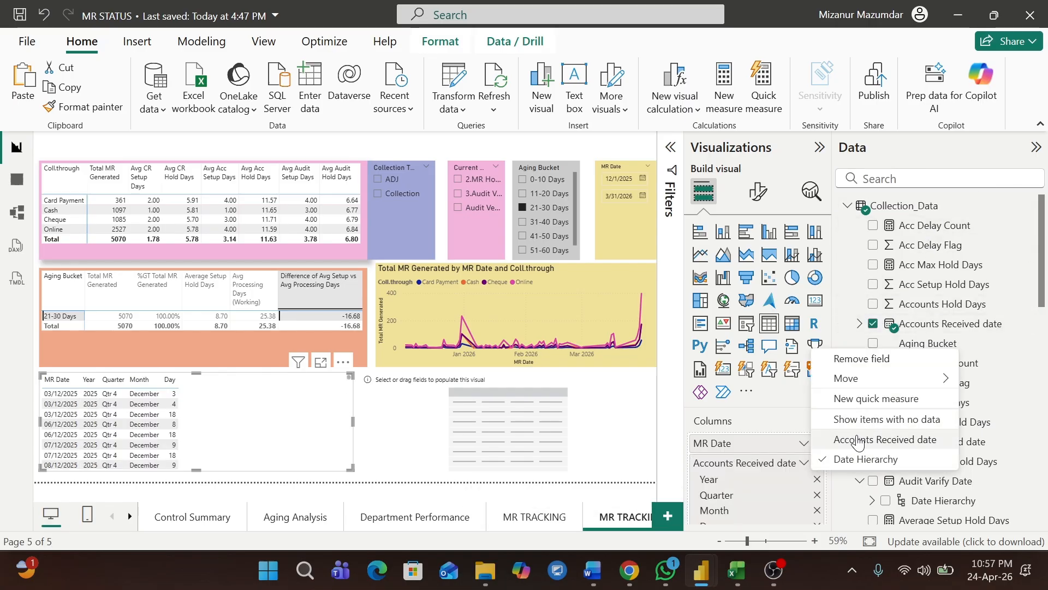
{"action": "left_click", "coordinate": [868, 439]}
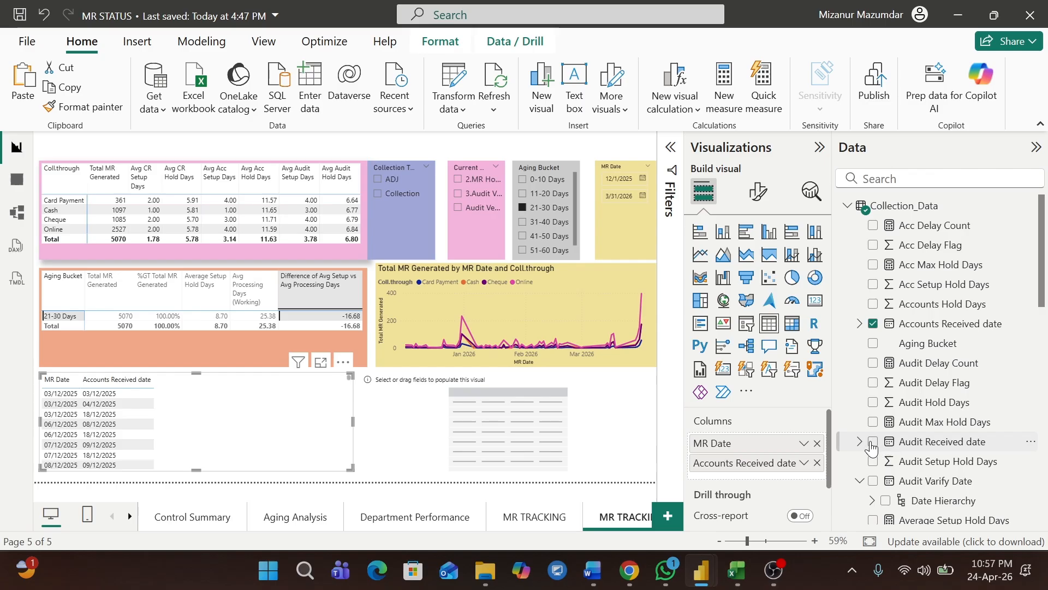
Add Audit Received date and Audit Varify Date to the same table, both as plain dates without the date hierarchy.
{"action": "left_click_drag", "start_coordinate": [871, 448], "coordinate": [737, 480]}
{"action": "left_click", "coordinate": [805, 481]}
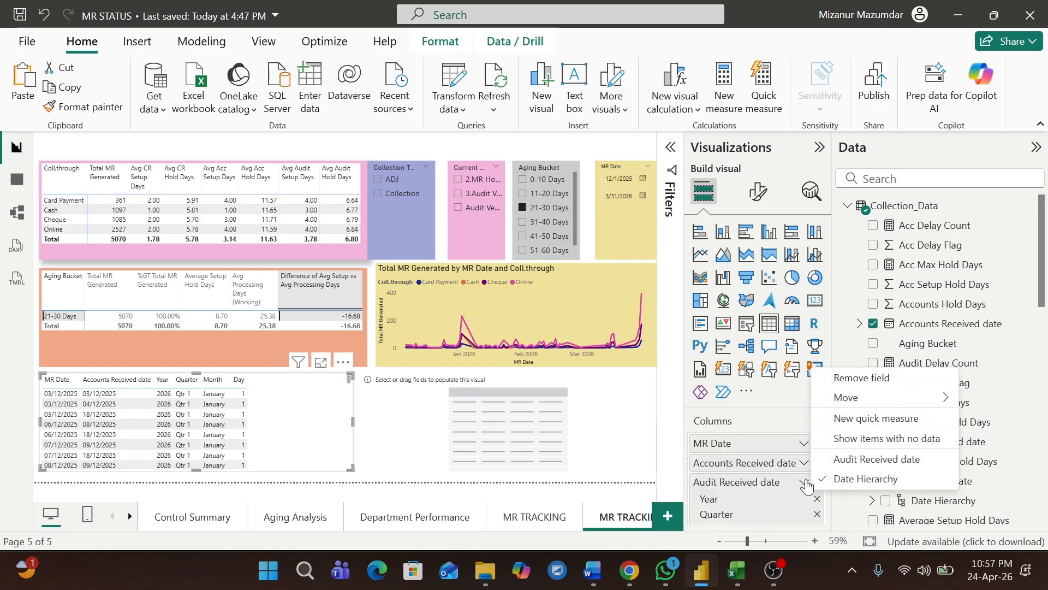
{"action": "left_click", "coordinate": [852, 459]}
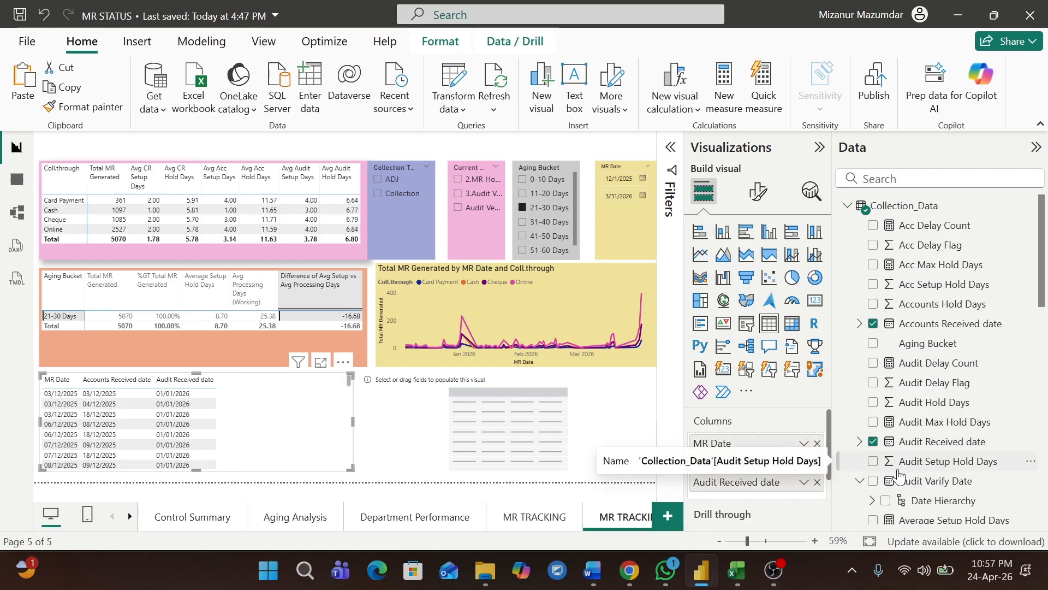
{"action": "left_click", "coordinate": [874, 483]}
{"action": "left_click", "coordinate": [804, 501]}
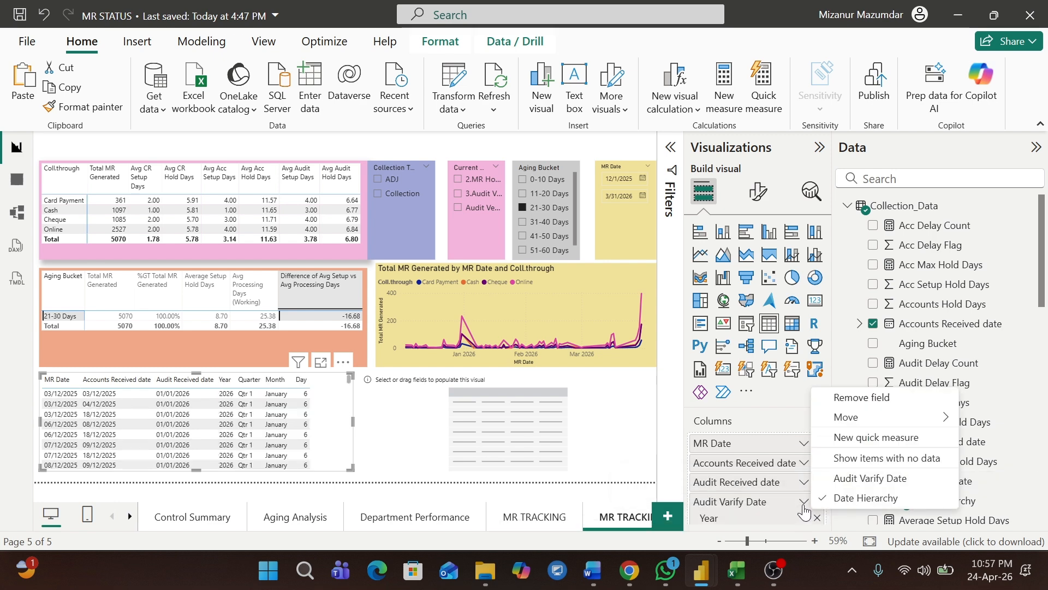
{"action": "left_click", "coordinate": [860, 479]}
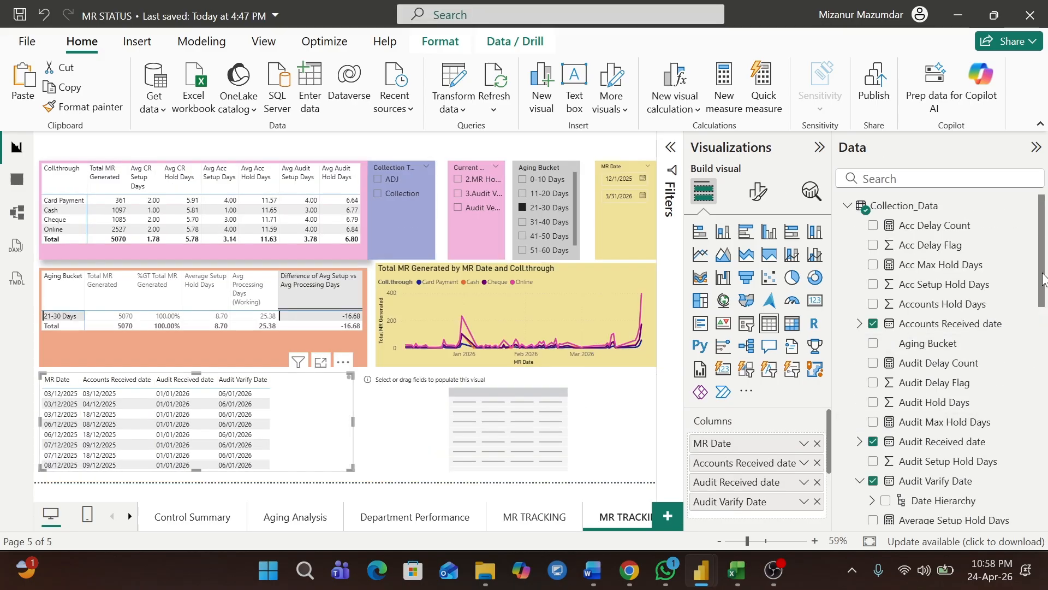
Add the Coll.through and MR No. columns to the date tracking table.
{"action": "left_click_drag", "start_coordinate": [1043, 279], "coordinate": [1039, 382]}
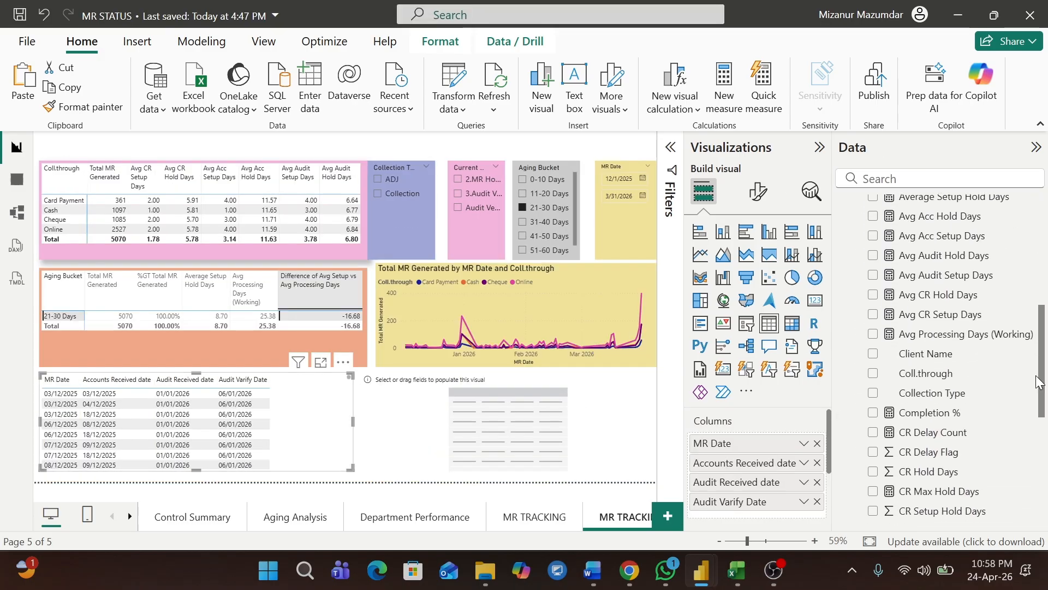
{"action": "left_click", "coordinate": [873, 375]}
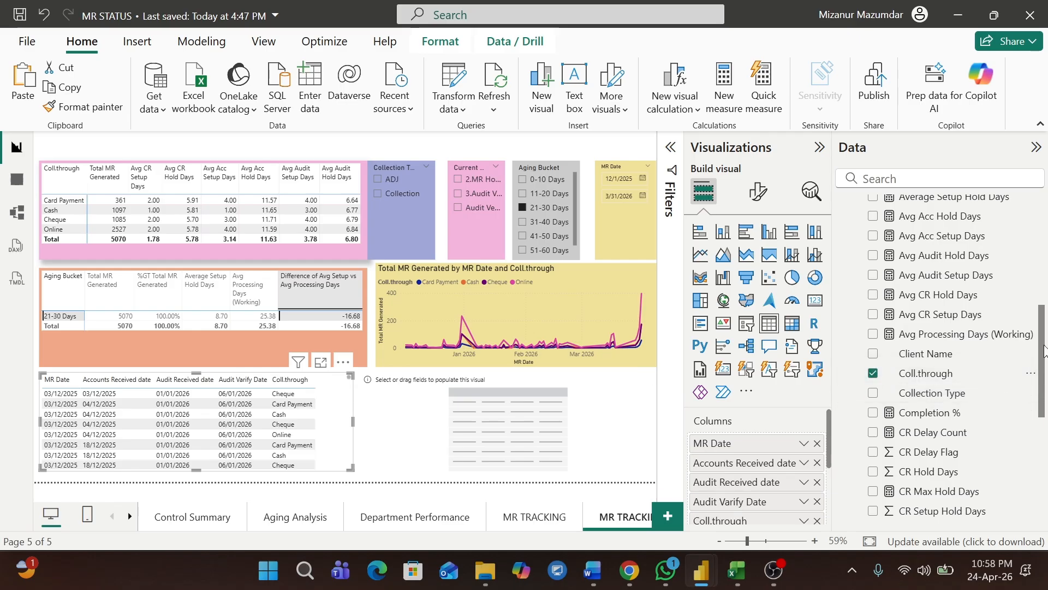
{"action": "left_click_drag", "start_coordinate": [1044, 350], "coordinate": [1046, 370]}
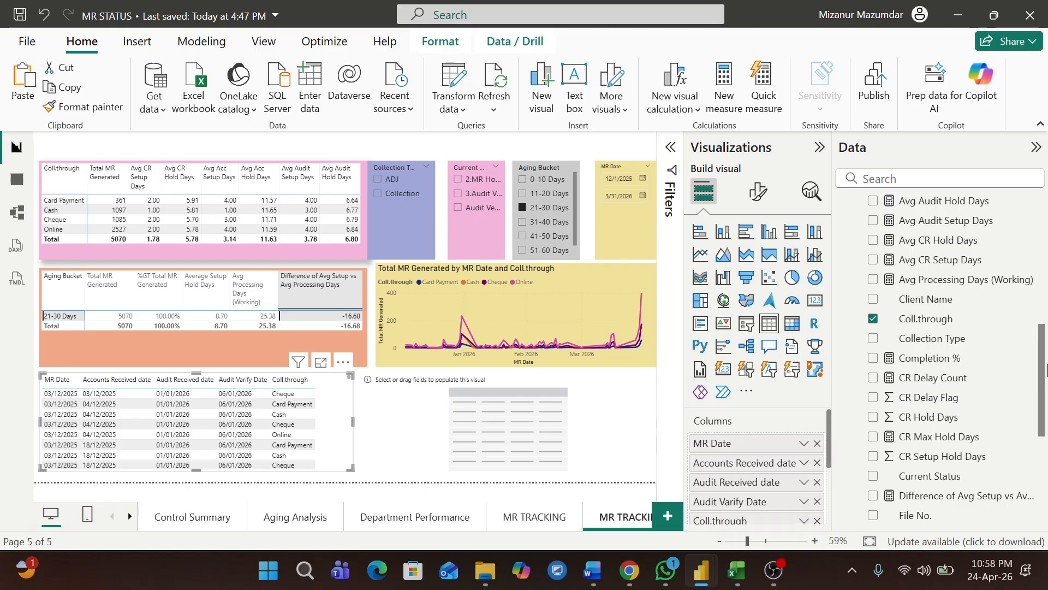
{"action": "scroll", "coordinate": [984, 424], "scroll_direction": "down", "scroll_amount": 3}
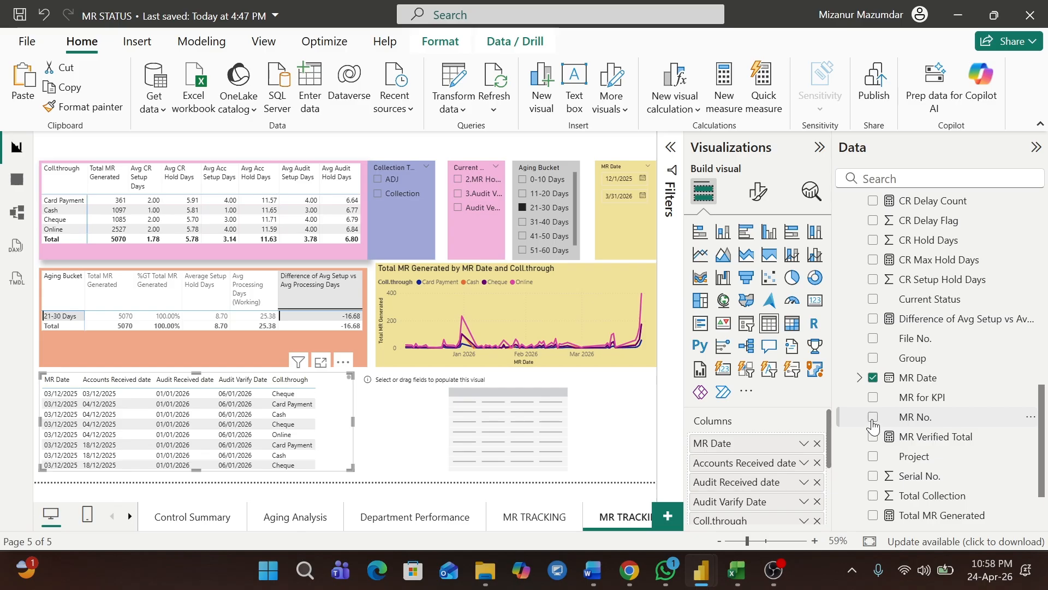
{"action": "left_click", "coordinate": [873, 418]}
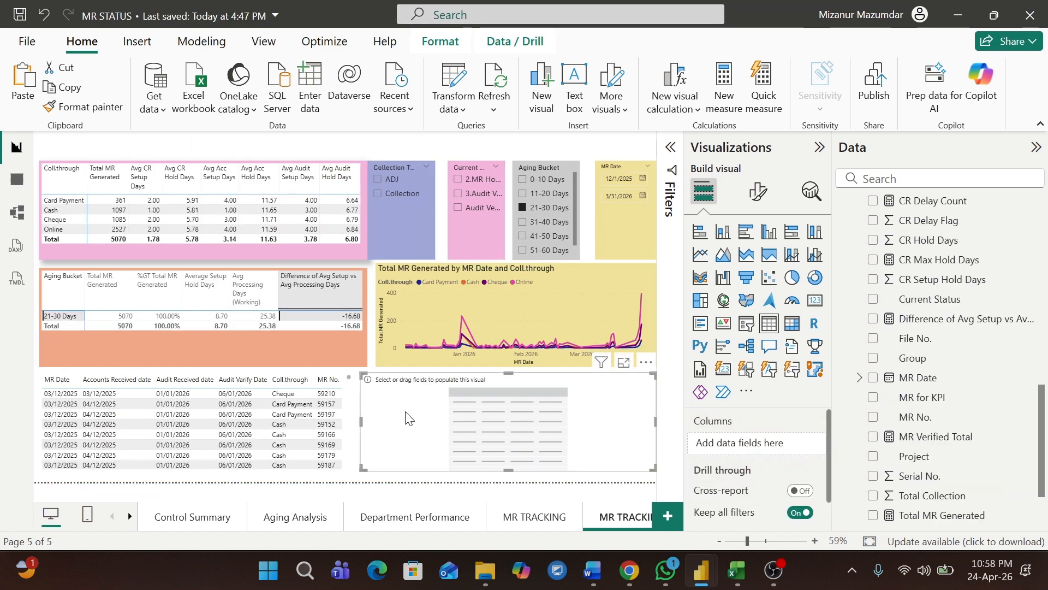
Add MR No. and MR for KPI to the second empty table, summarizing MR for KPI as a count.
{"action": "left_click_drag", "start_coordinate": [1043, 404], "coordinate": [1043, 436]}
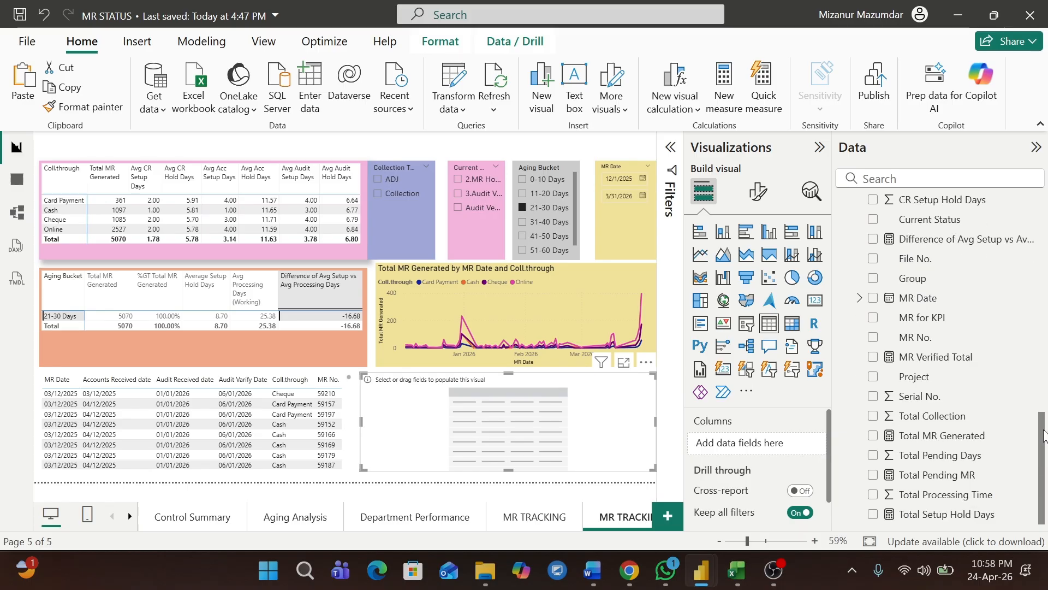
{"action": "left_click", "coordinate": [874, 337]}
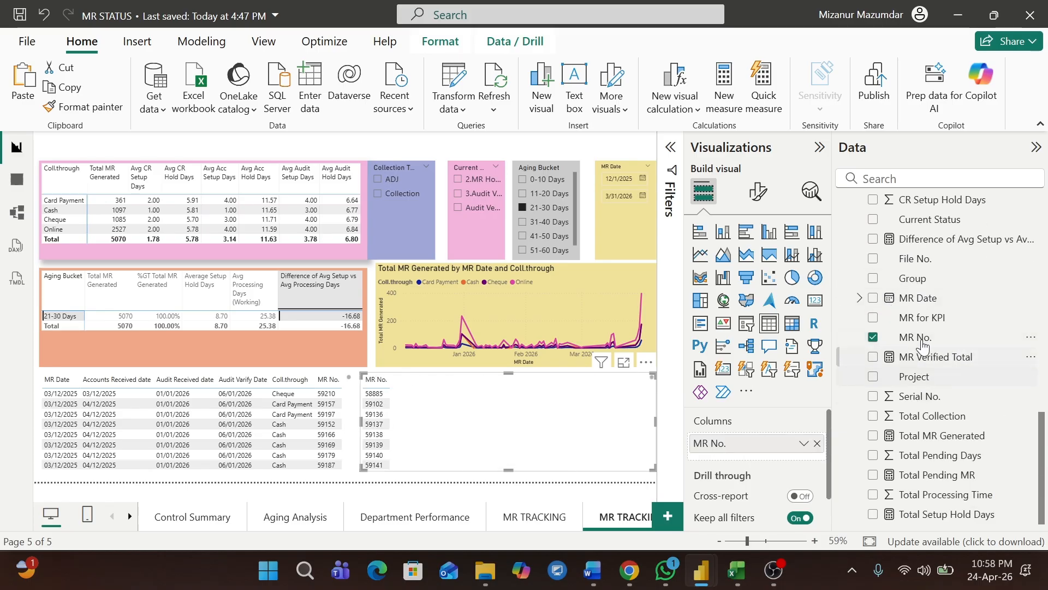
{"action": "left_click", "coordinate": [873, 318]}
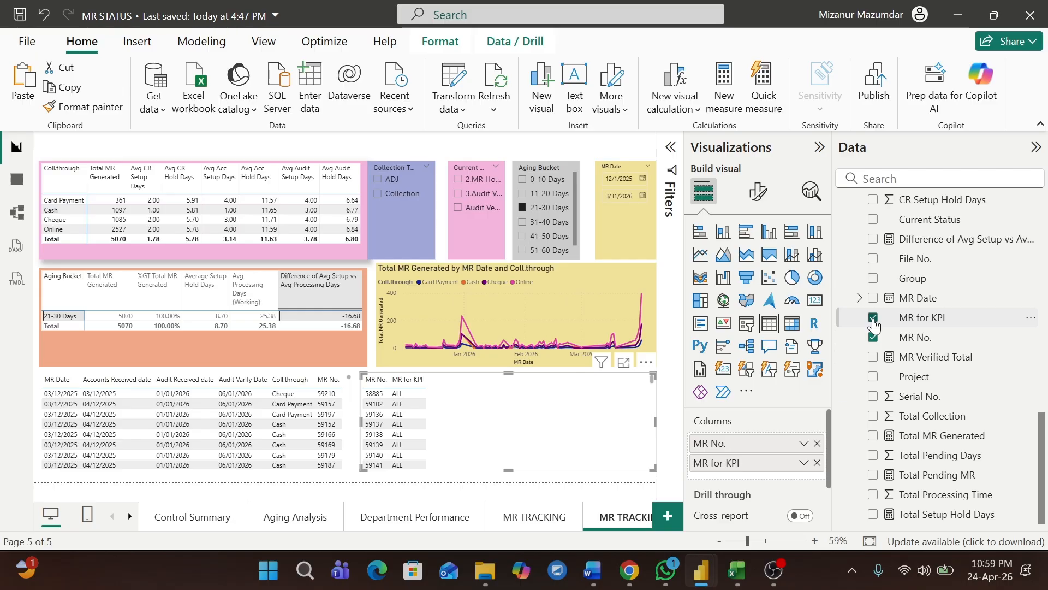
{"action": "left_click", "coordinate": [804, 463]}
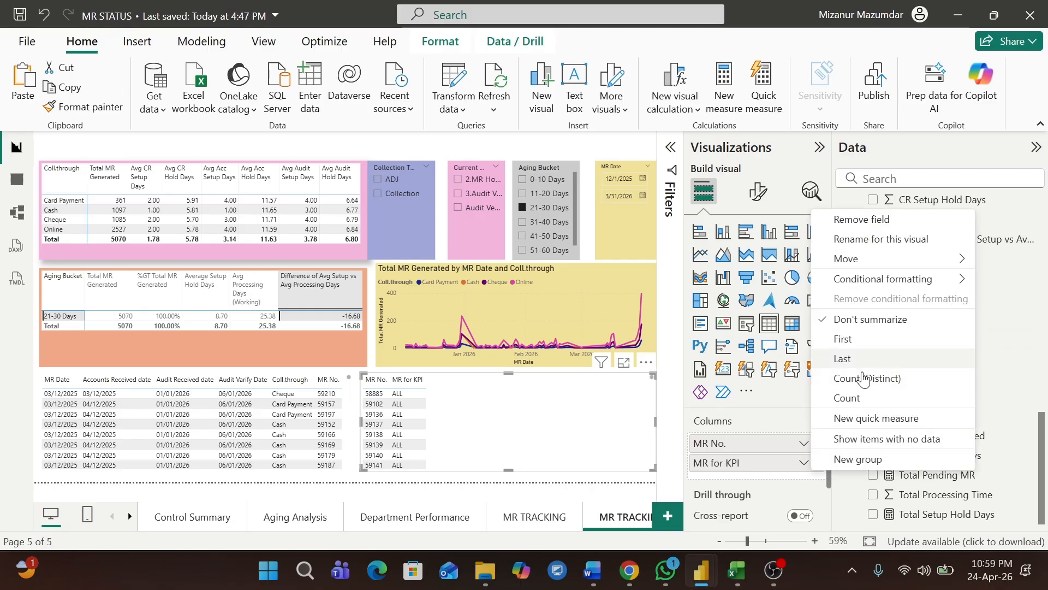
{"action": "left_click", "coordinate": [860, 398]}
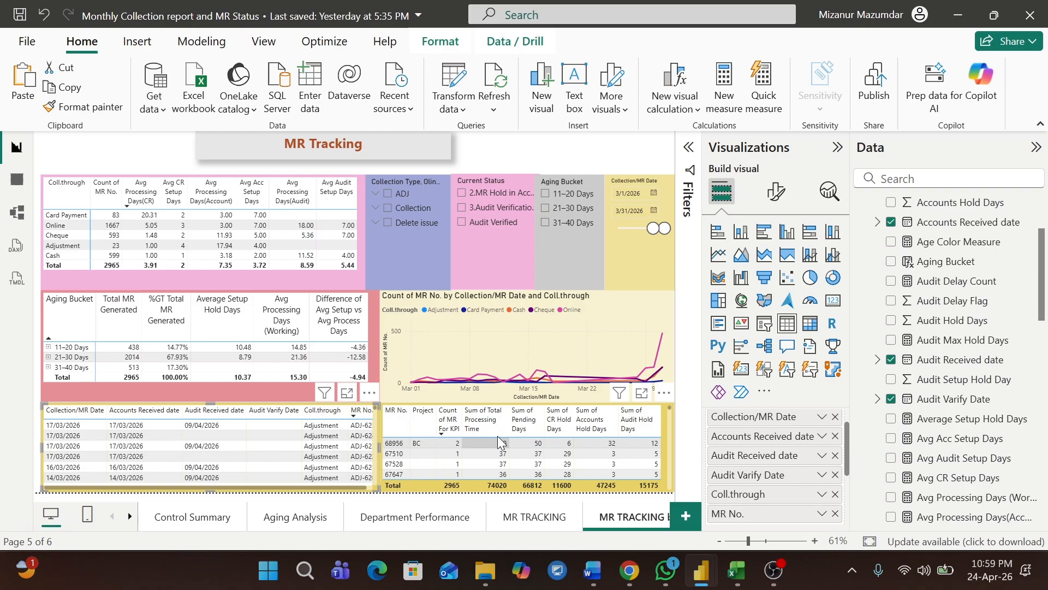
In the Monthly Collection report, add Total Processing Time to the date detail table and look through the remaining fields.
{"action": "left_click", "coordinate": [518, 426]}
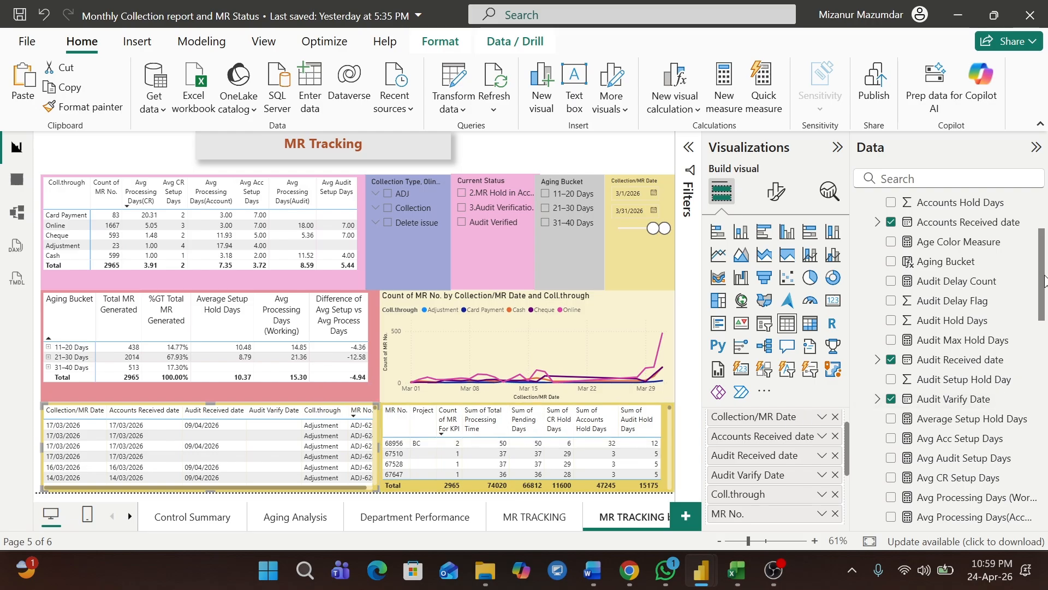
{"action": "left_click_drag", "start_coordinate": [1043, 254], "coordinate": [1043, 456]}
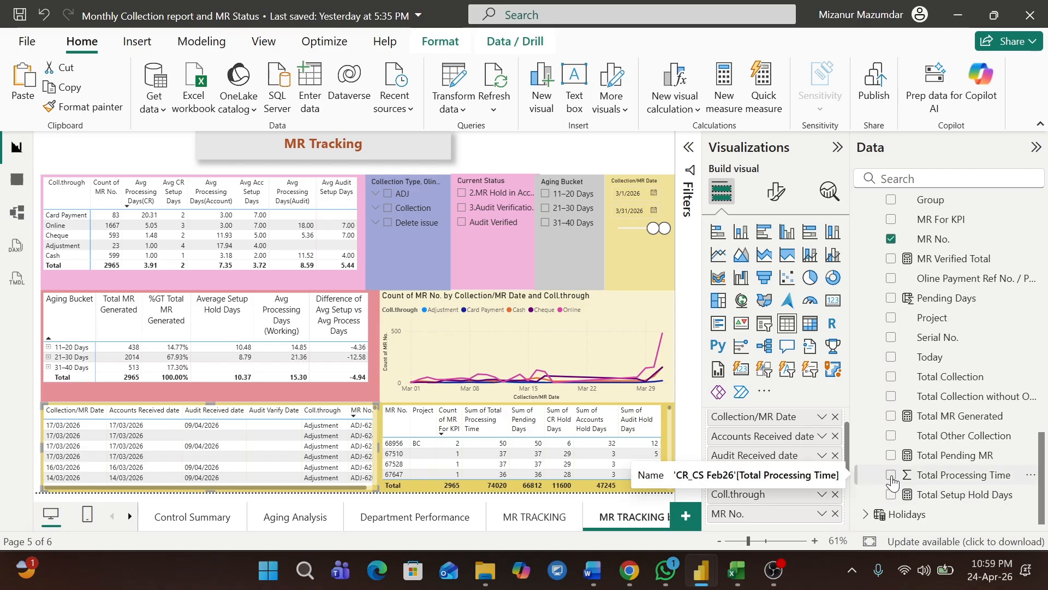
{"action": "left_click", "coordinate": [892, 475]}
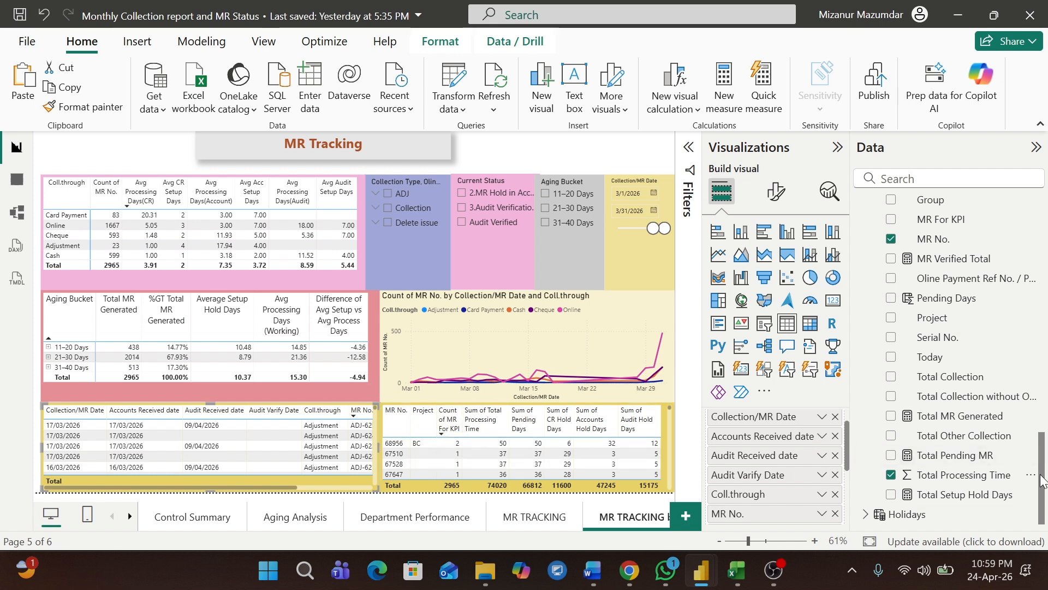
{"action": "left_click_drag", "start_coordinate": [1043, 469], "coordinate": [1043, 501]}
{"action": "left_click_drag", "start_coordinate": [1043, 475], "coordinate": [1042, 469]}
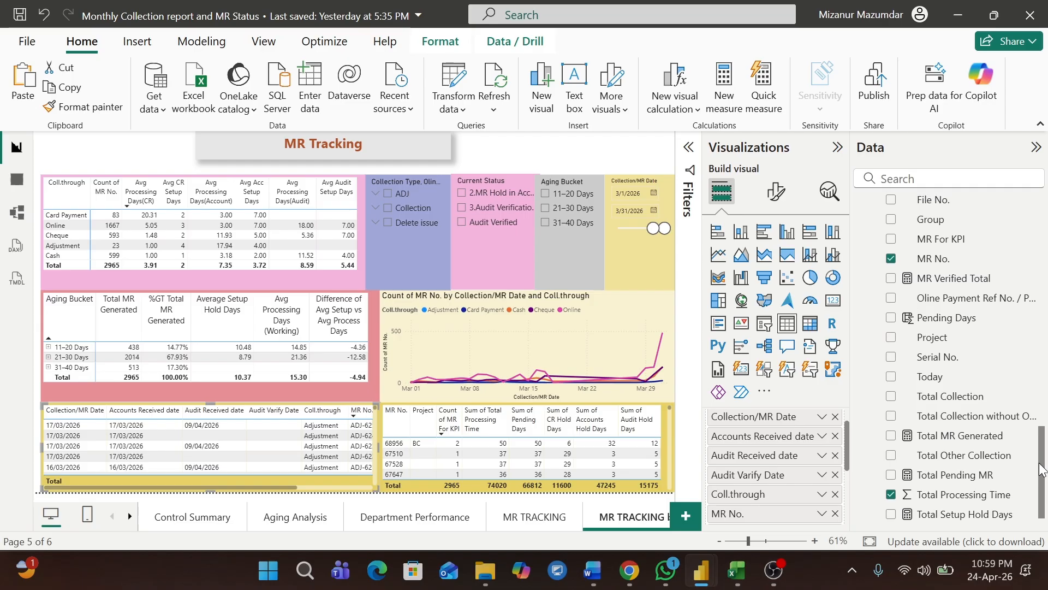
Switch back to the MR STATUS report and add Total Processing Time and Total Pending Days to the MR No. table.
{"action": "key", "text": "alt+Tab"}
{"action": "key", "text": "alt+Tab"}
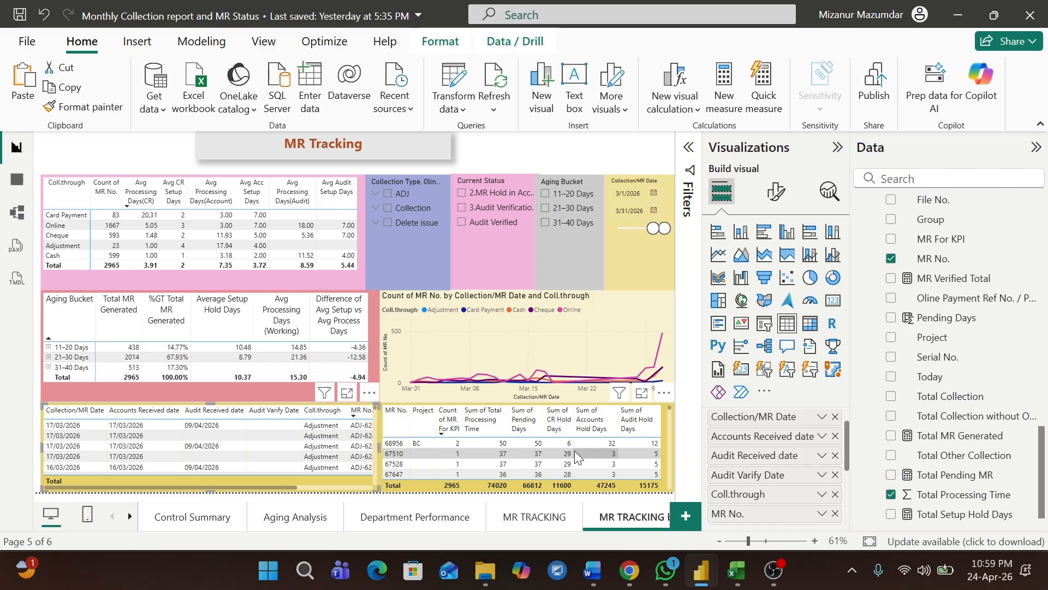
{"action": "left_click", "coordinate": [873, 494]}
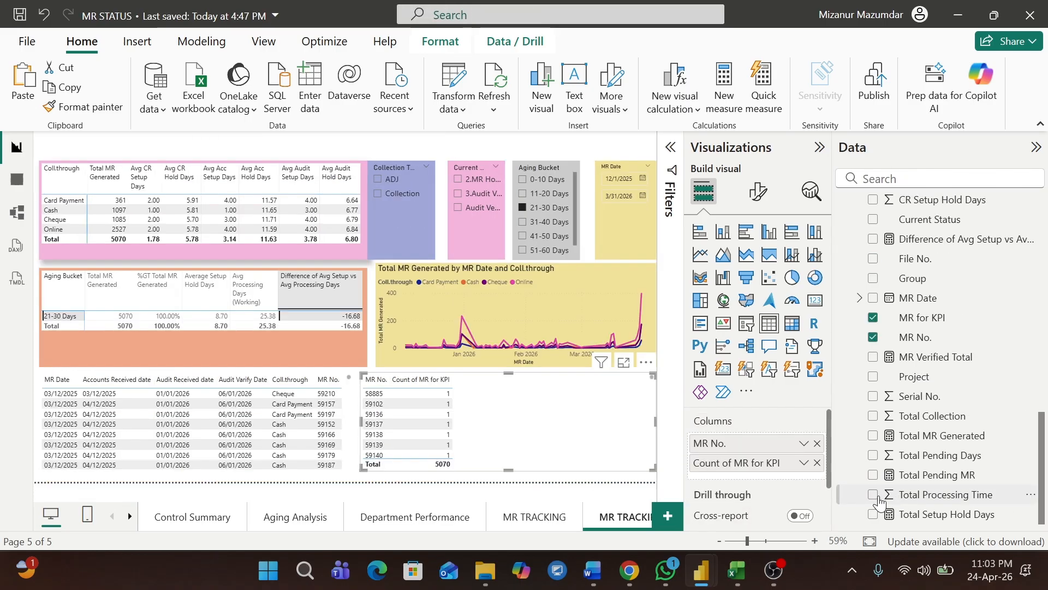
{"action": "left_click", "coordinate": [873, 454]}
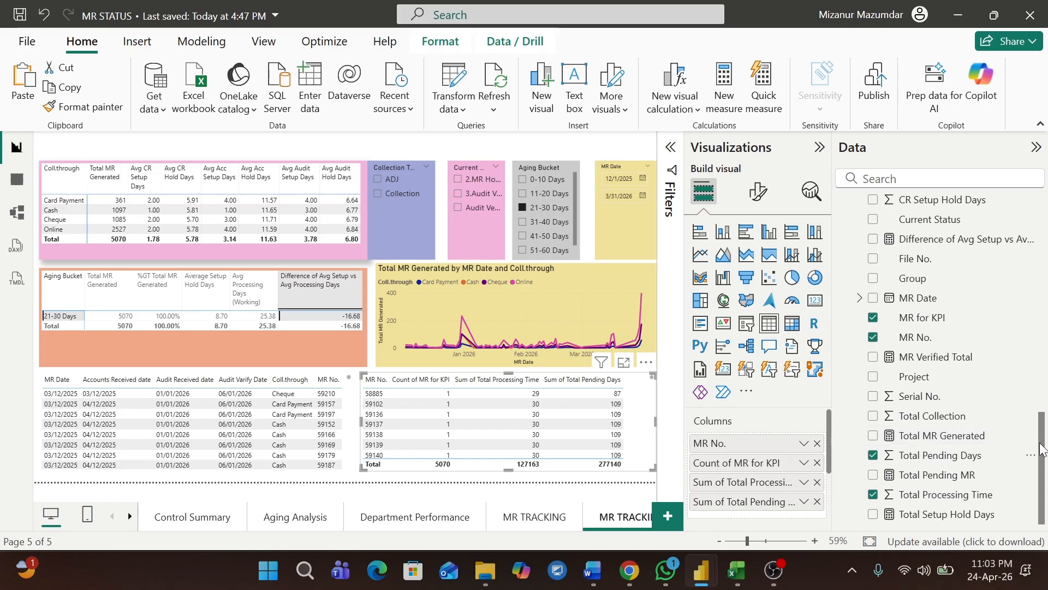
Add CR Hold Days, Accounts Hold Days and Audit Hold Days to the MR No. table.
{"action": "left_click_drag", "start_coordinate": [1041, 449], "coordinate": [1045, 183]}
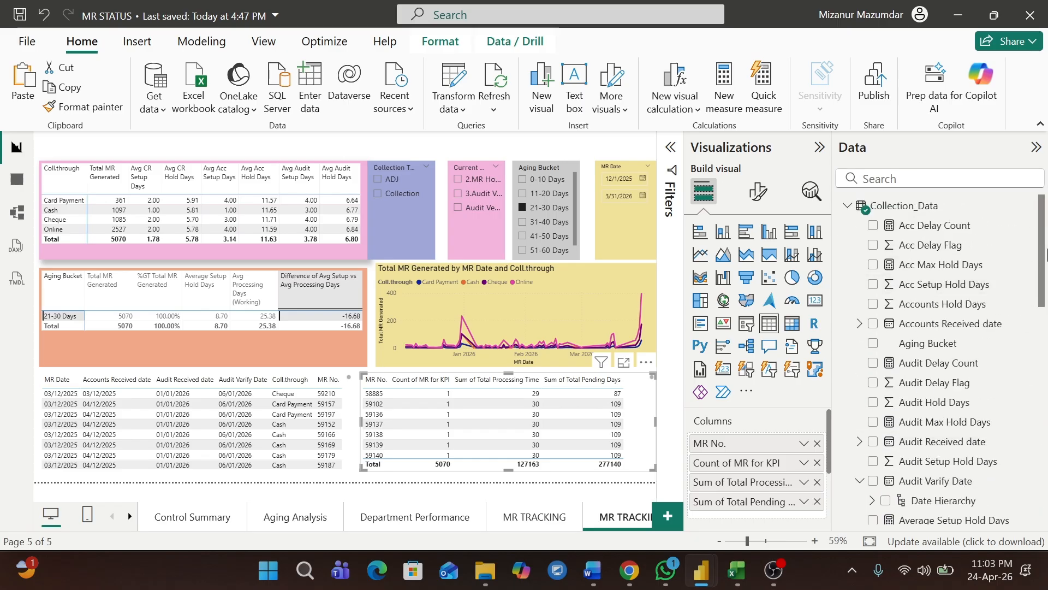
{"action": "left_click_drag", "start_coordinate": [1043, 242], "coordinate": [1044, 330]}
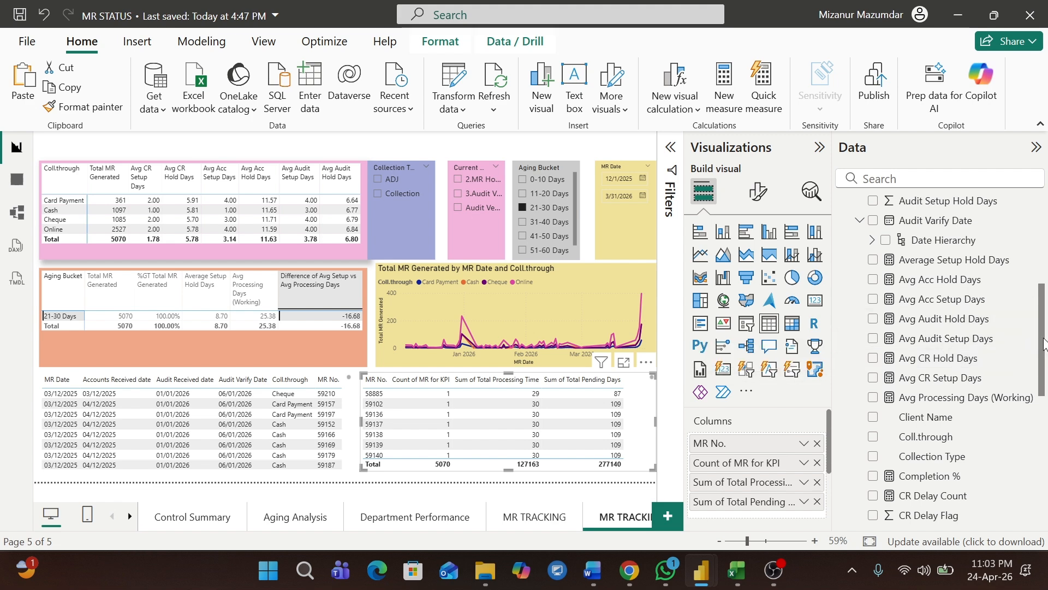
{"action": "left_click_drag", "start_coordinate": [1044, 344], "coordinate": [1043, 240]}
{"action": "left_click", "coordinate": [873, 368]}
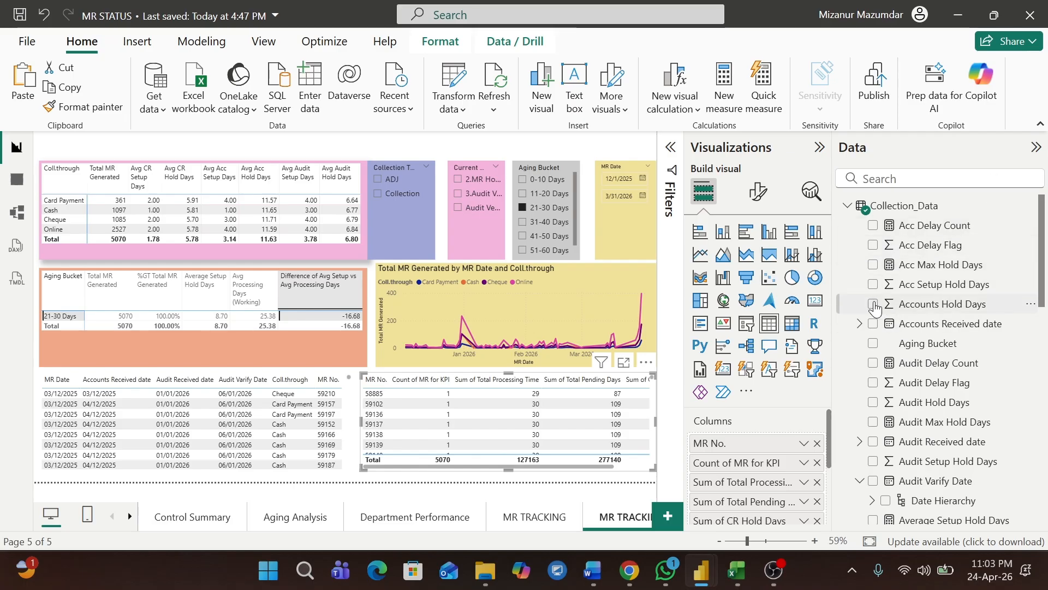
{"action": "left_click", "coordinate": [874, 402]}
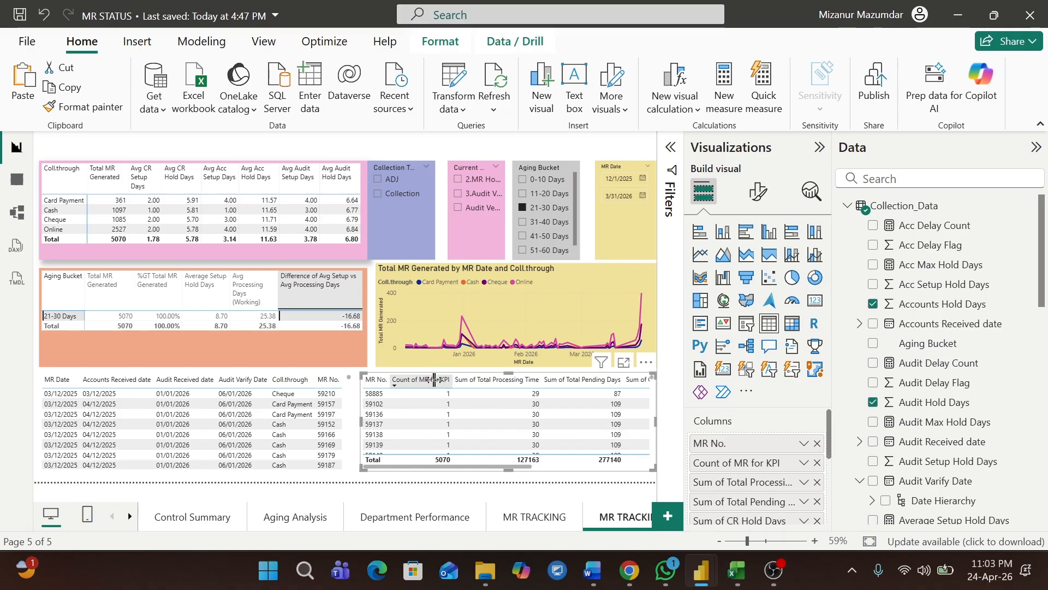
Narrow the KPI count, processing time, pending days and hold days columns so the whole MR No. table fits its frame.
{"action": "left_click_drag", "start_coordinate": [435, 379], "coordinate": [421, 379]}
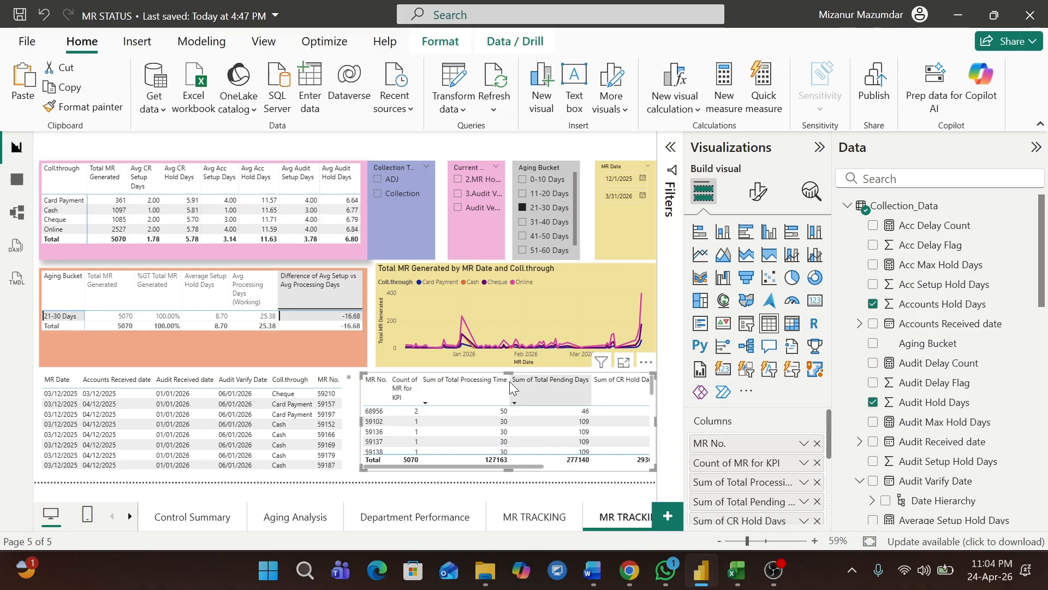
{"action": "left_click_drag", "start_coordinate": [508, 383], "coordinate": [462, 384]}
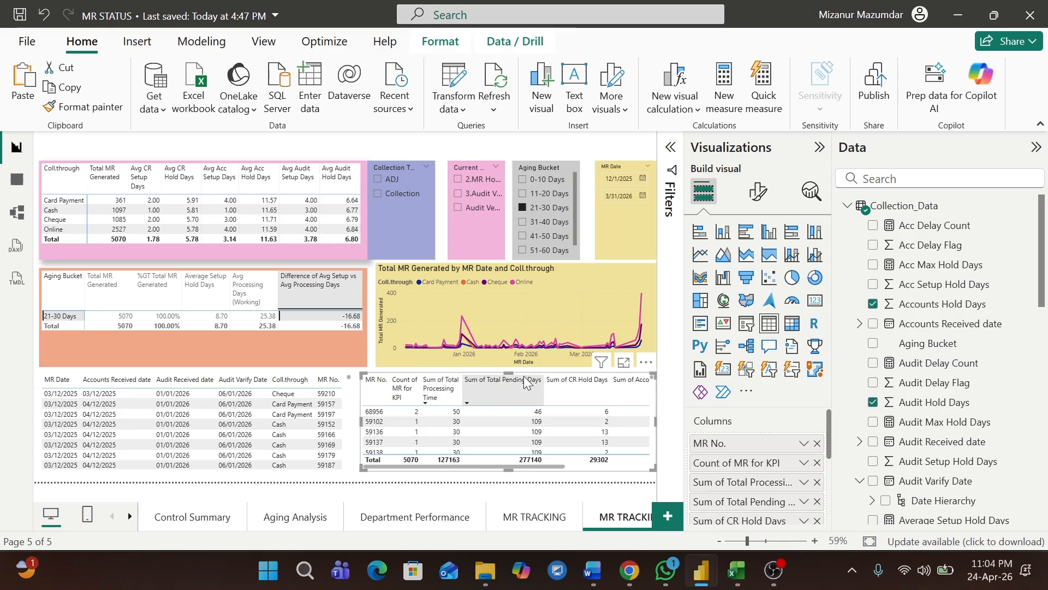
{"action": "left_click_drag", "start_coordinate": [544, 384], "coordinate": [507, 385]}
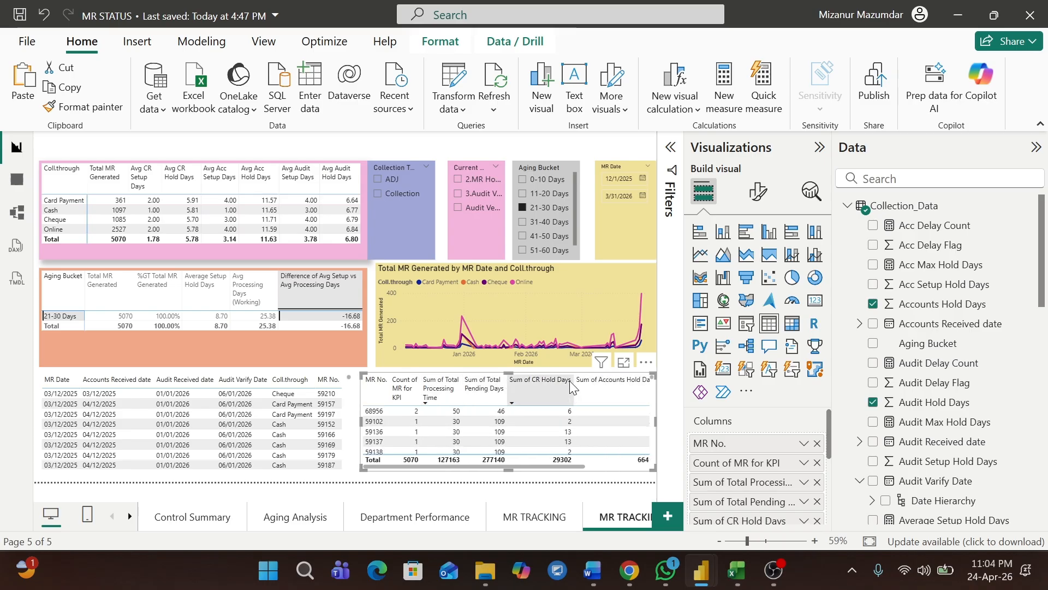
{"action": "left_click_drag", "start_coordinate": [572, 381], "coordinate": [543, 382]}
{"action": "left_click_drag", "start_coordinate": [584, 467], "coordinate": [647, 462]}
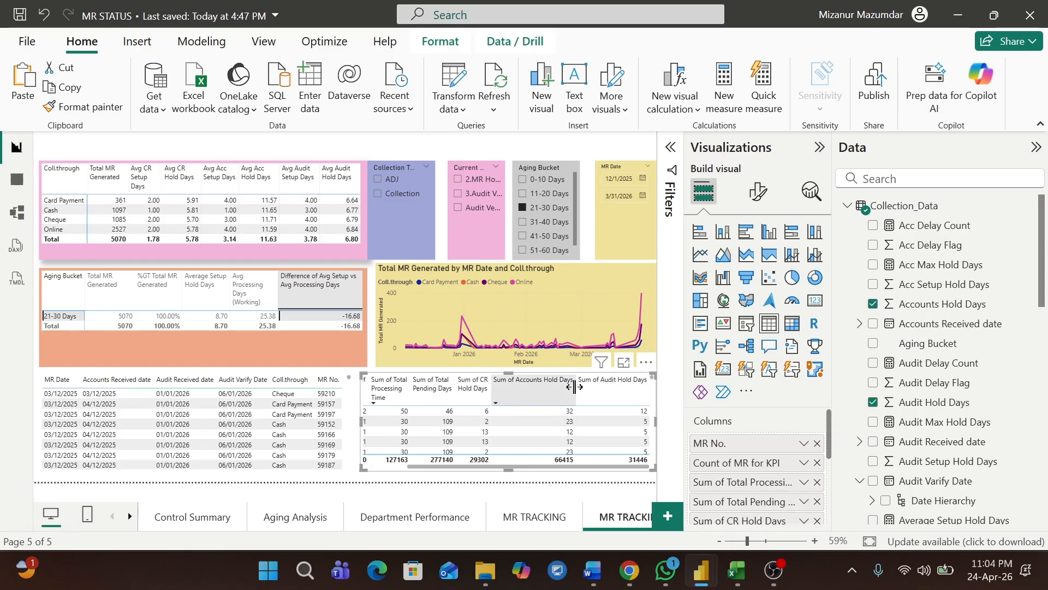
{"action": "left_click_drag", "start_coordinate": [575, 385], "coordinate": [542, 387]}
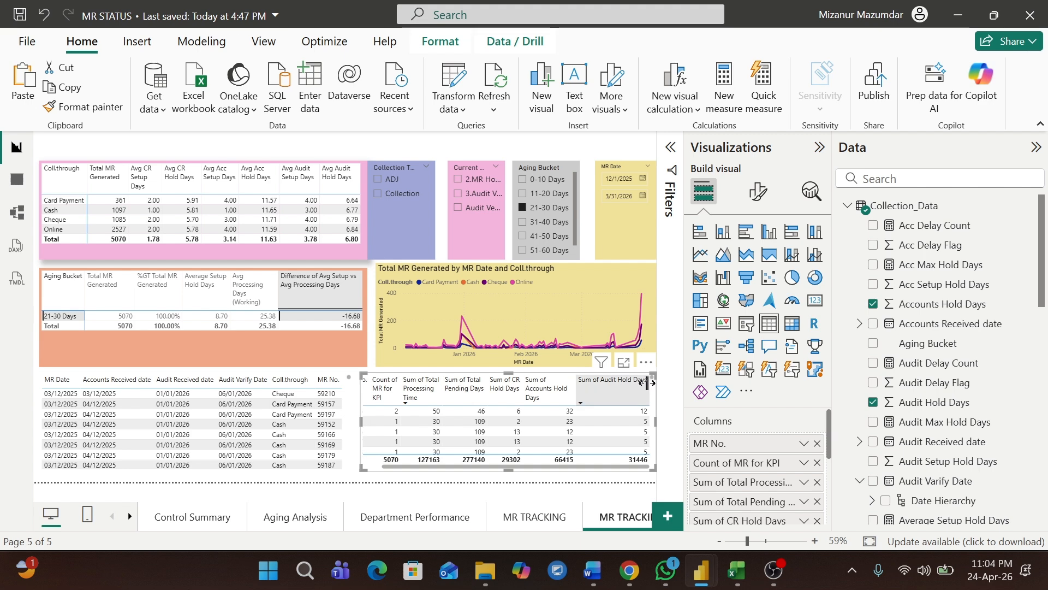
{"action": "left_click_drag", "start_coordinate": [650, 382], "coordinate": [626, 384]}
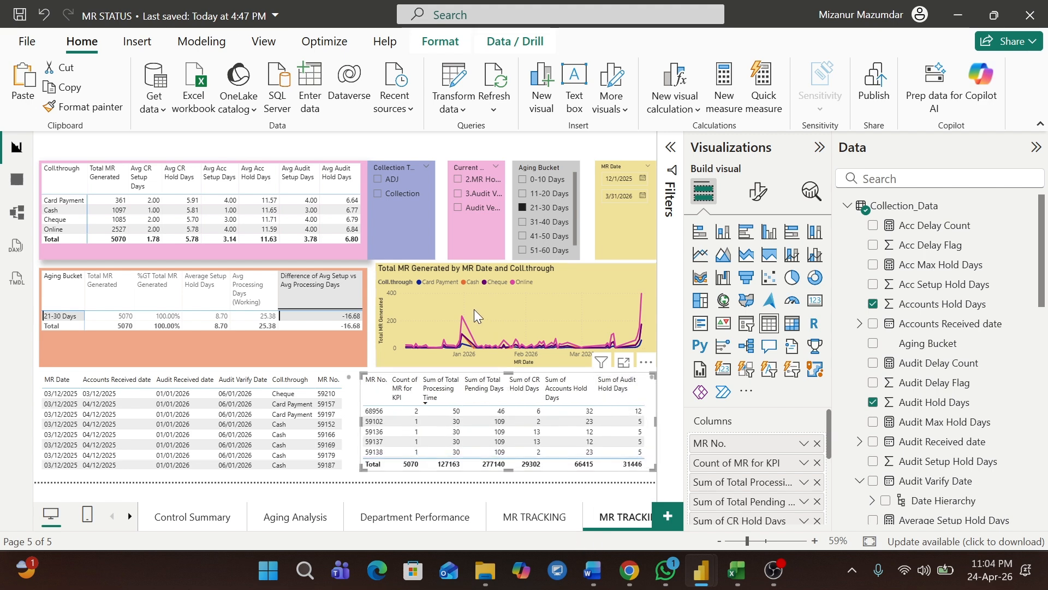
Insert a text box, reshape it into a wide, low strip, and enter the title "MR Tracking by Specific Month".
{"action": "left_click", "coordinate": [570, 82]}
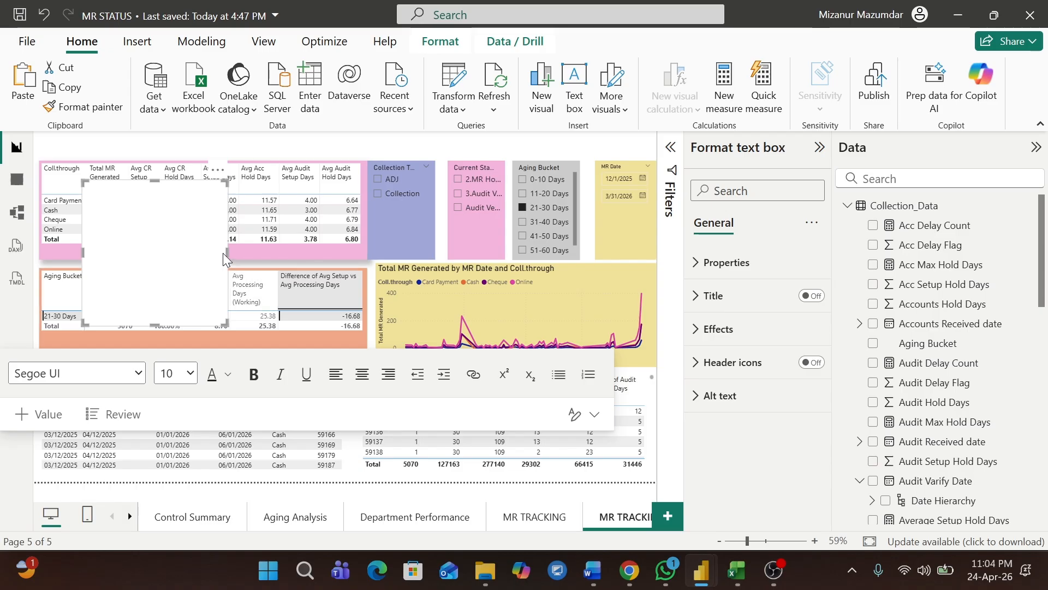
{"action": "left_click_drag", "start_coordinate": [225, 253], "coordinate": [498, 252]}
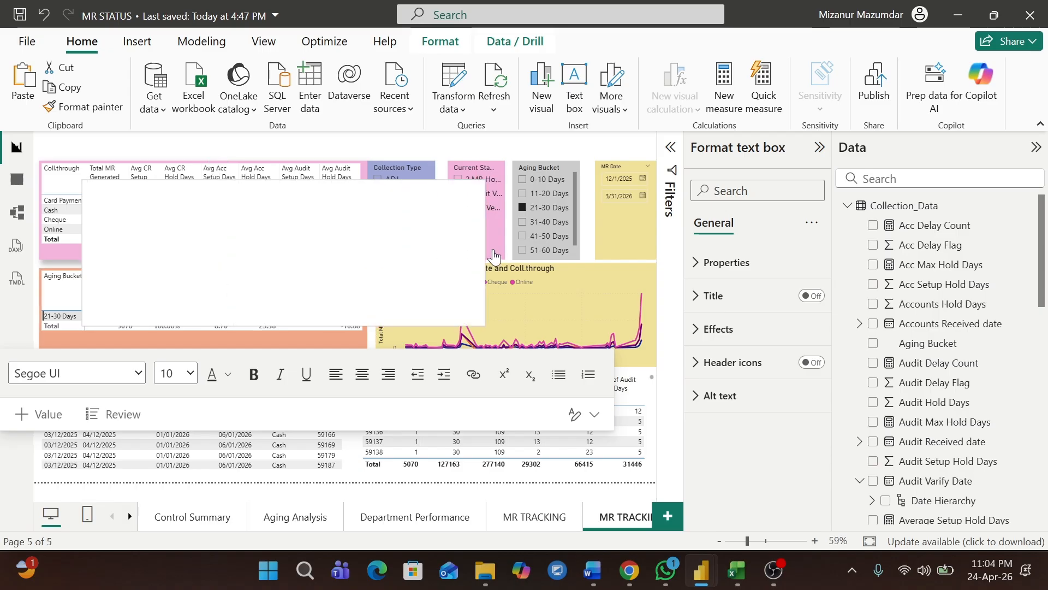
{"action": "left_click_drag", "start_coordinate": [288, 315], "coordinate": [290, 196]}
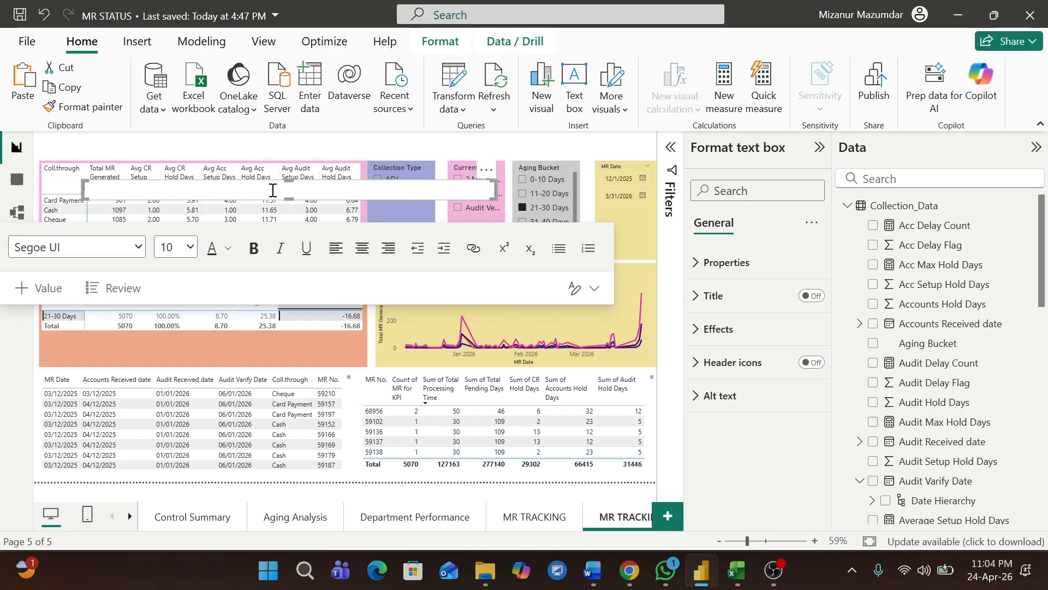
{"action": "left_click", "coordinate": [273, 190]}
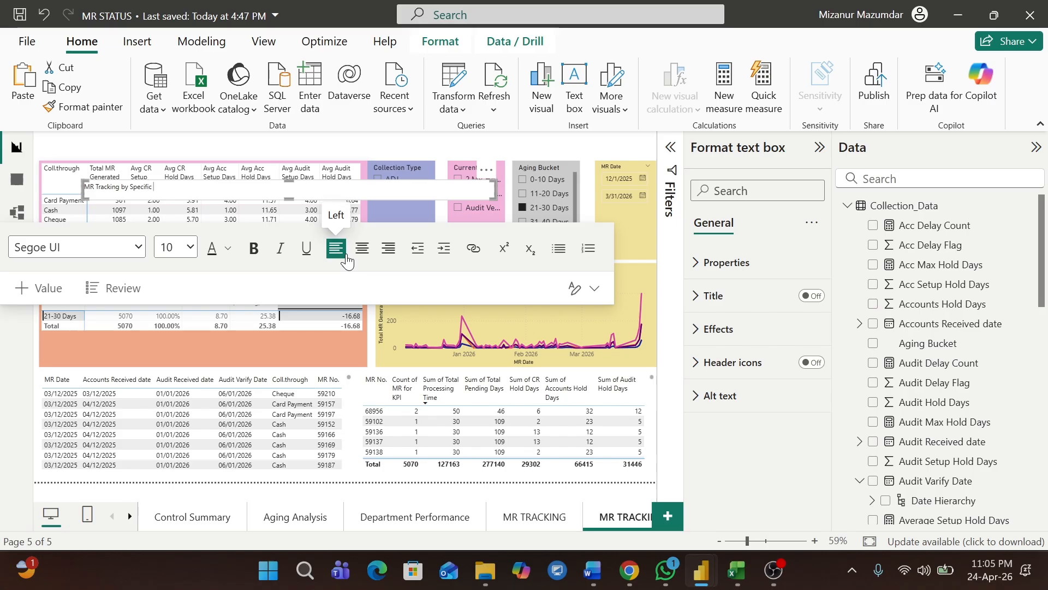
Format the title as size 20, bold, centred text in light orange (#f0a787), and move it above the page's visuals.
{"action": "triple_click", "coordinate": [129, 187]}
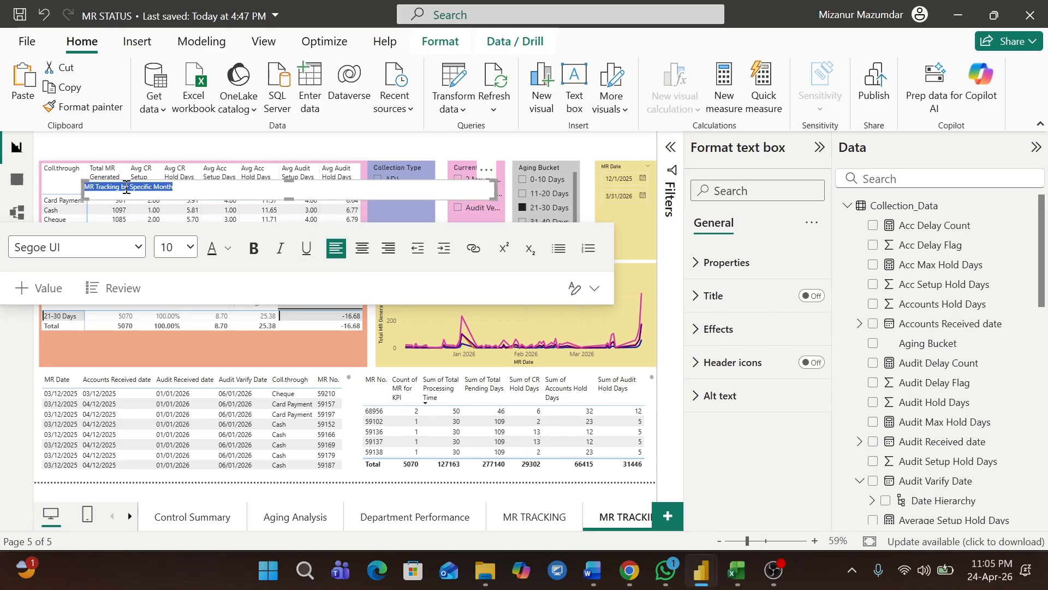
{"action": "left_click", "coordinate": [180, 252]}
{"action": "left_click", "coordinate": [167, 469]}
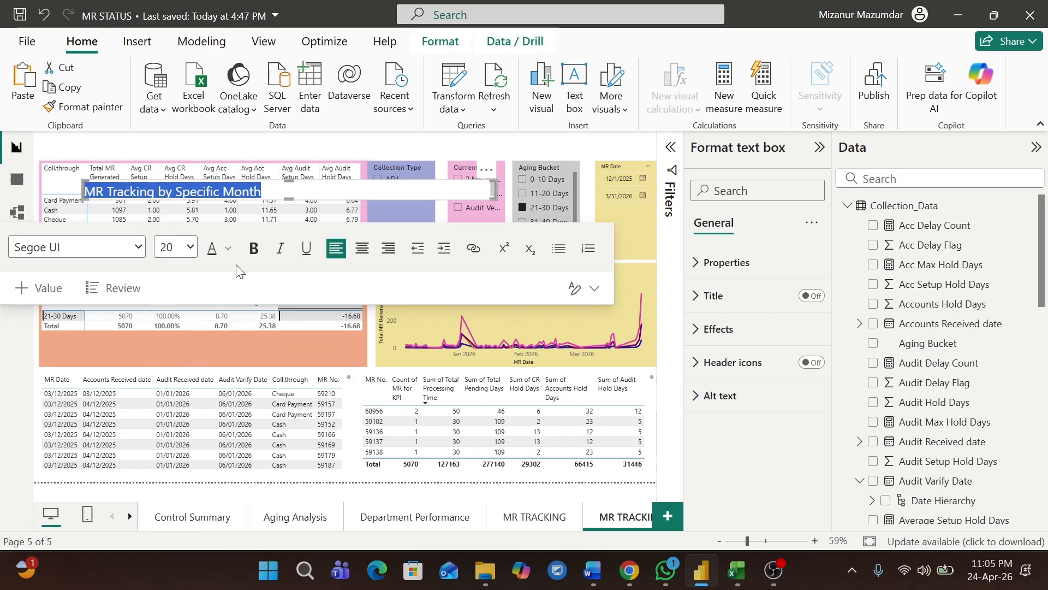
{"action": "left_click", "coordinate": [228, 250]}
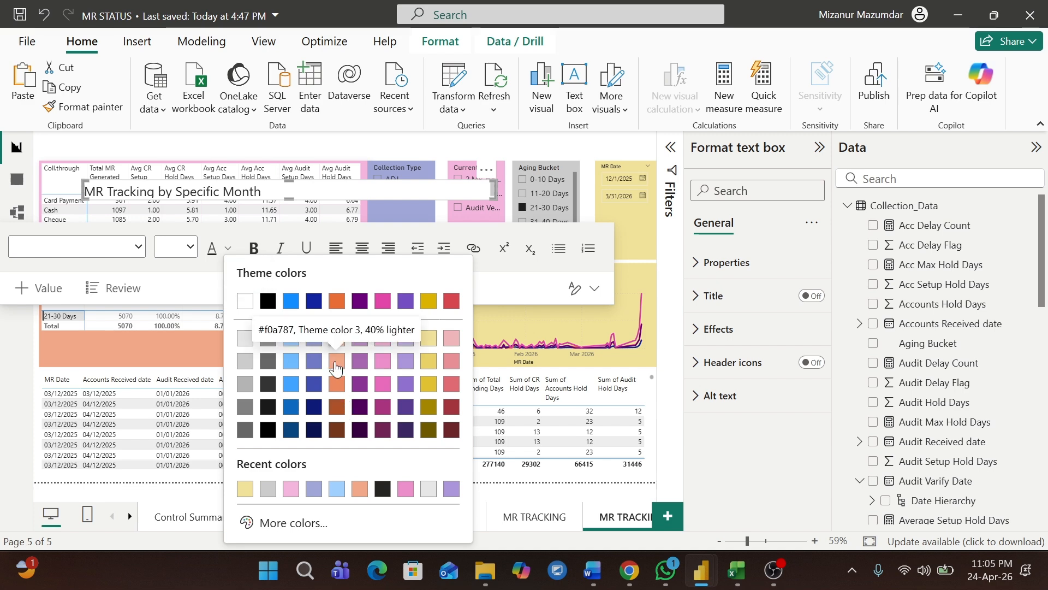
{"action": "left_click", "coordinate": [336, 362]}
{"action": "left_click", "coordinate": [254, 248]}
{"action": "left_click", "coordinate": [362, 249]}
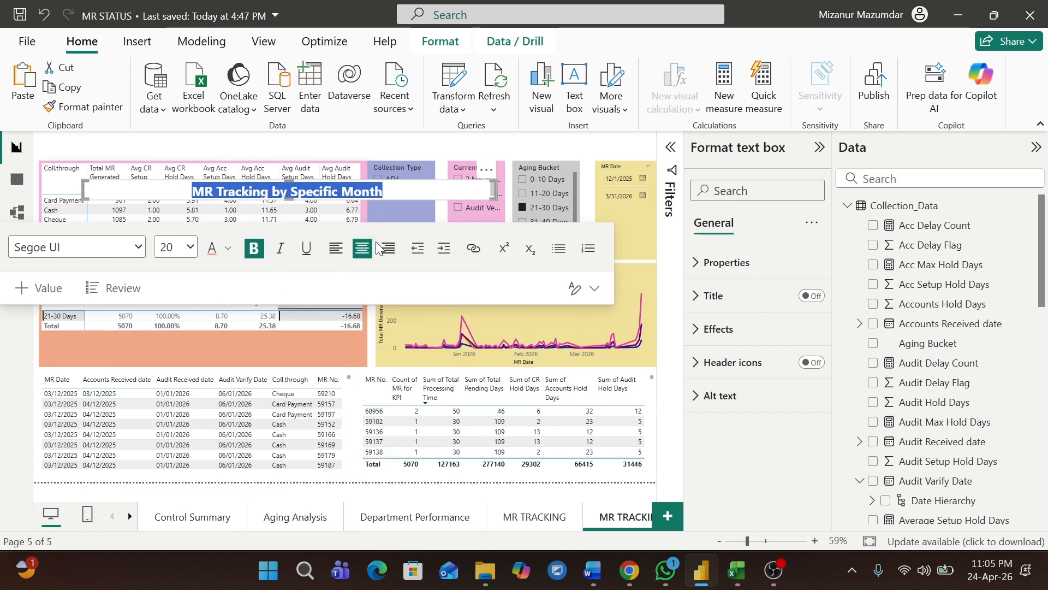
{"action": "left_click_drag", "start_coordinate": [487, 169], "coordinate": [546, 102]}
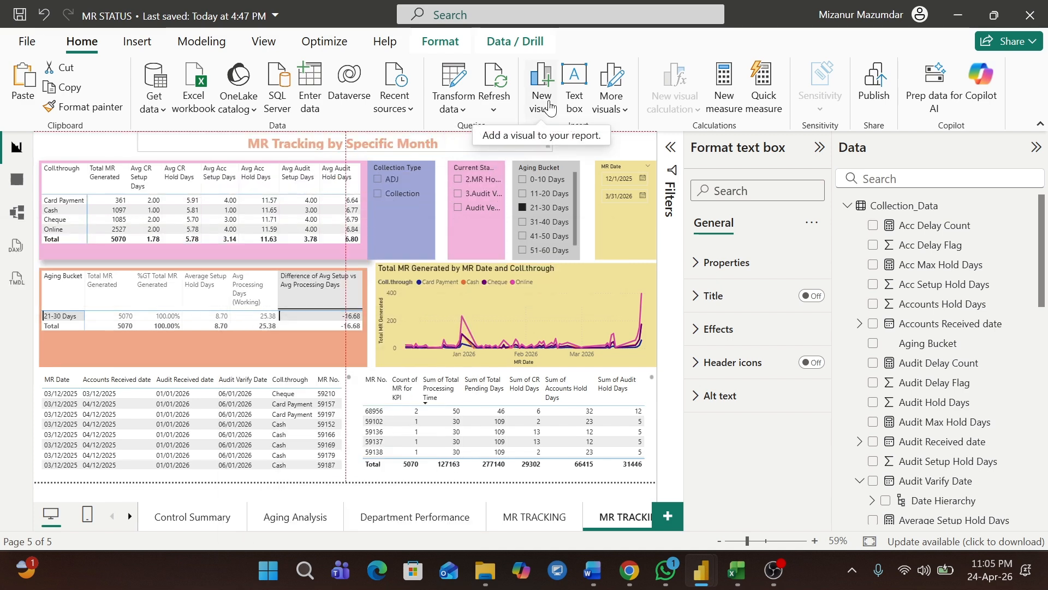
Give the title text box a light purple background and turn on its shadow.
{"action": "left_click", "coordinate": [698, 329]}
{"action": "left_click", "coordinate": [732, 412]}
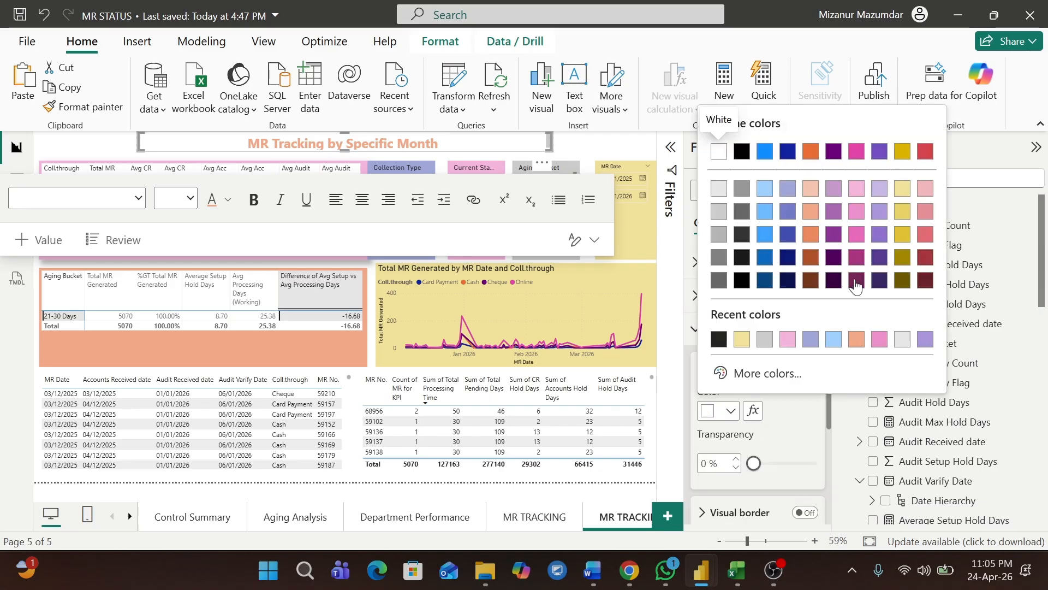
{"action": "left_click", "coordinate": [832, 213]}
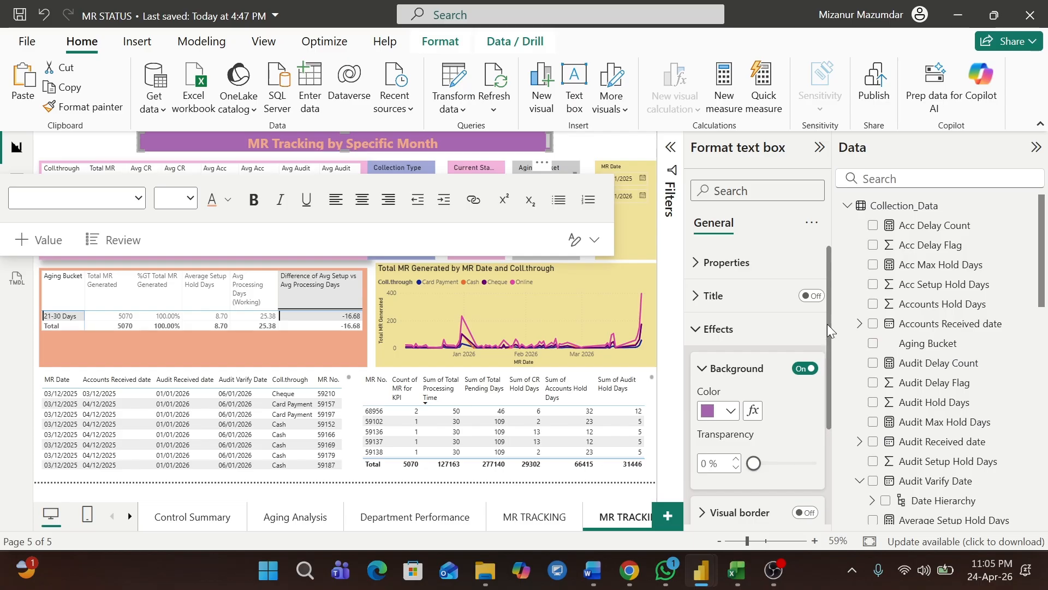
{"action": "left_click_drag", "start_coordinate": [827, 323], "coordinate": [829, 420]}
{"action": "left_click", "coordinate": [806, 409]}
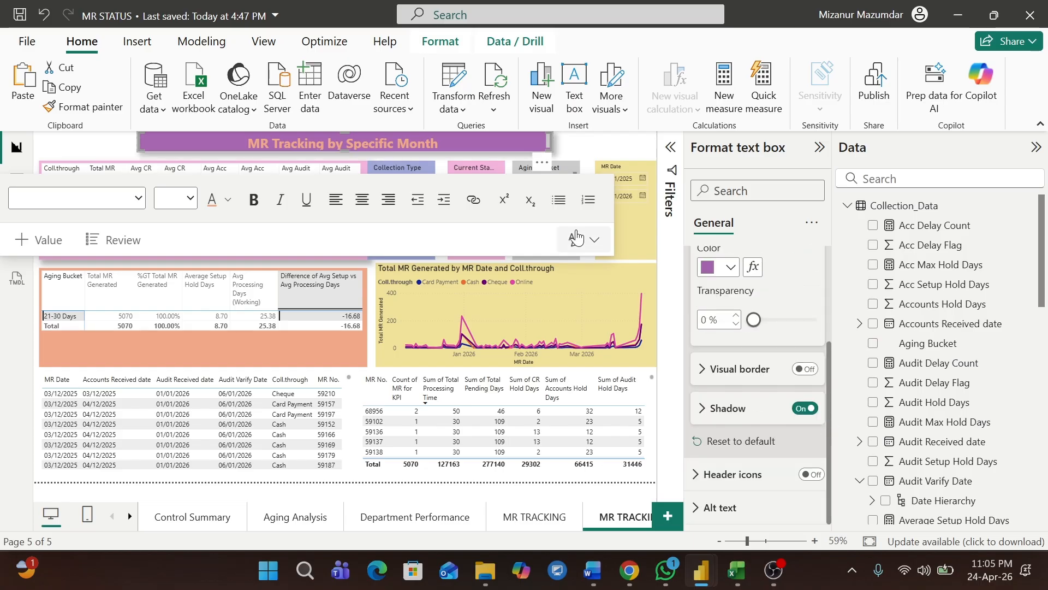
{"action": "left_click", "coordinate": [734, 272]}
{"action": "left_click", "coordinate": [832, 336]}
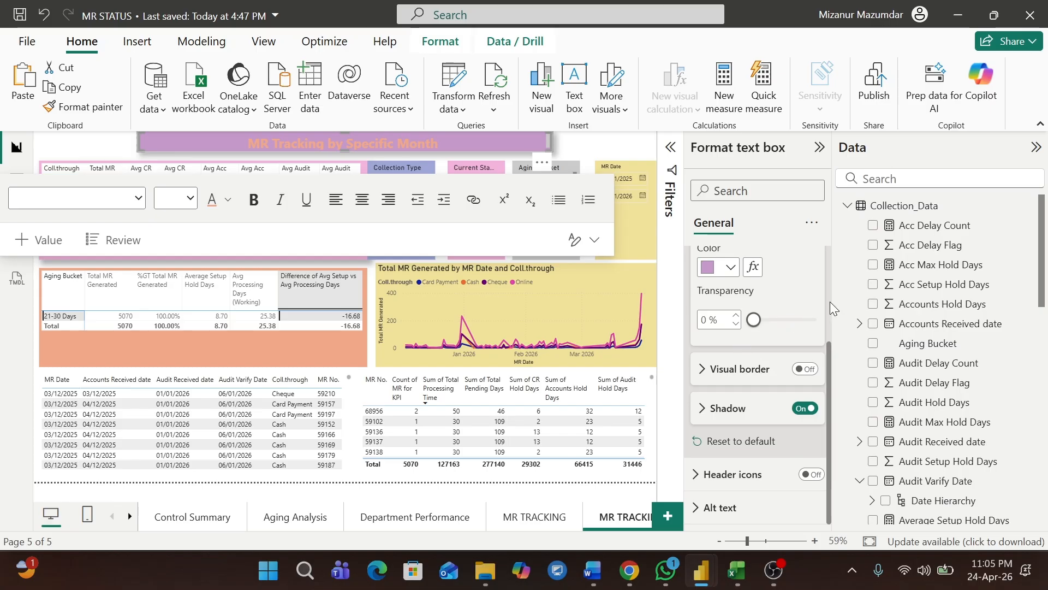
Change the title text box's background from the recent colours to light grey.
{"action": "scroll", "coordinate": [830, 295], "scroll_direction": "up", "scroll_amount": 2}
{"action": "scroll", "coordinate": [830, 293], "scroll_direction": "up", "scroll_amount": 1}
{"action": "left_click", "coordinate": [731, 410]}
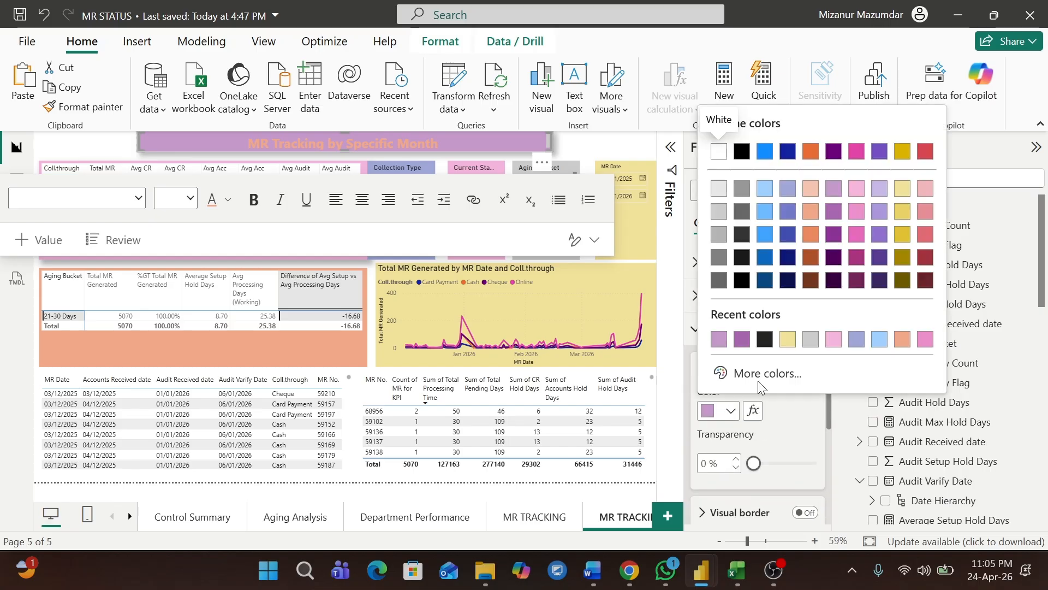
{"action": "left_click", "coordinate": [816, 342]}
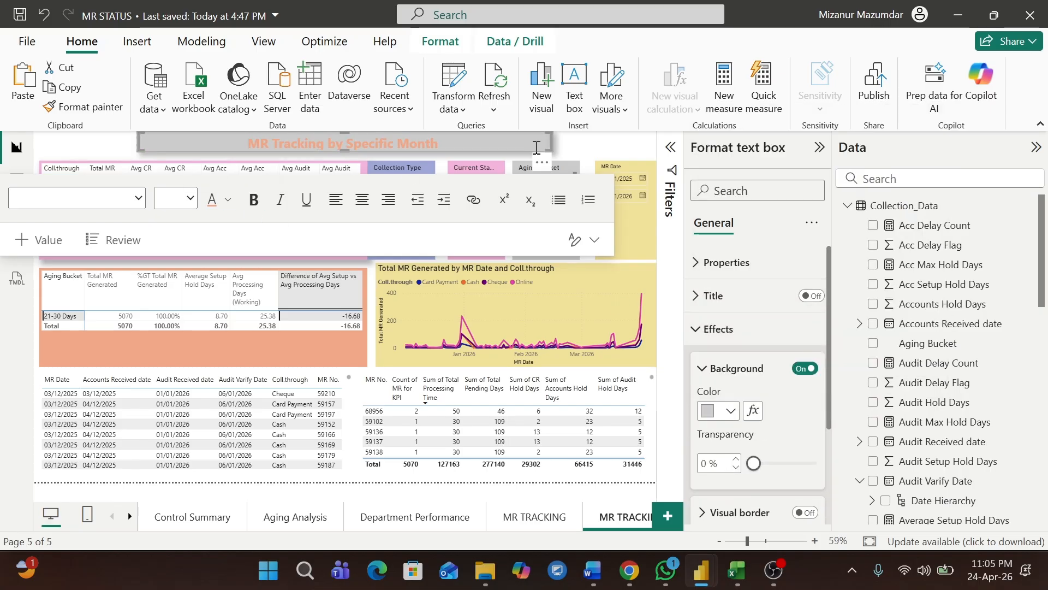
Recolour the whole title text "MR Tracking by Specific Month" dark red.
{"action": "left_click", "coordinate": [339, 144]}
{"action": "key", "text": "ctrl+a"}
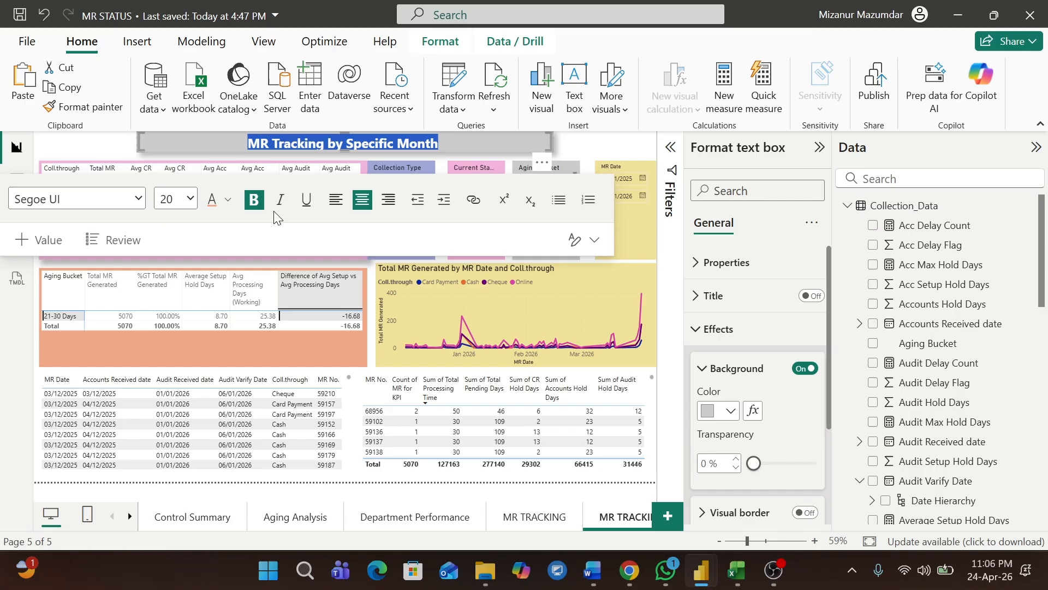
{"action": "left_click", "coordinate": [228, 199]}
{"action": "left_click", "coordinate": [406, 385]}
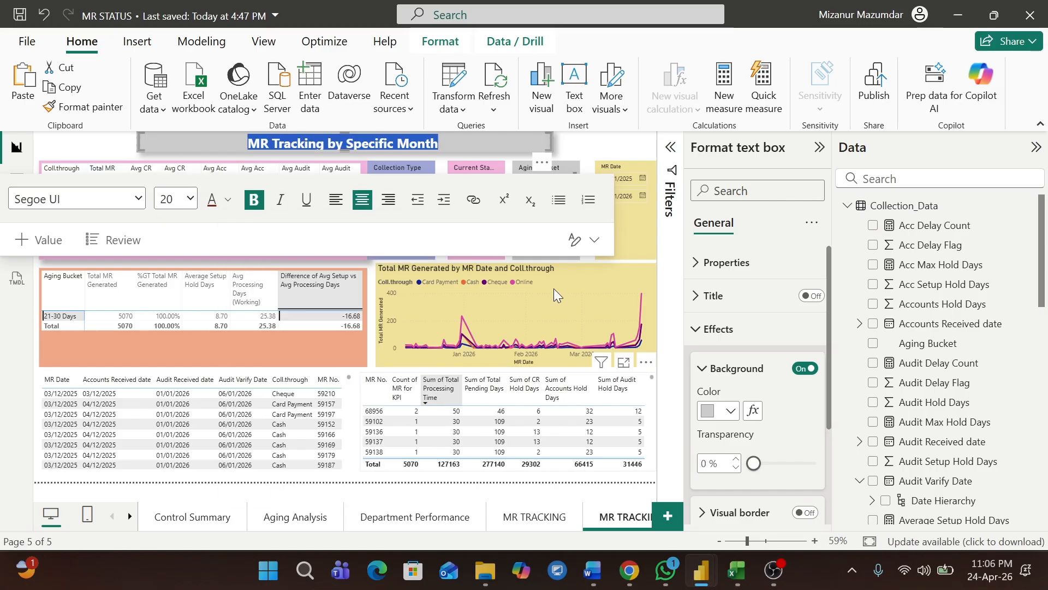
{"action": "left_click", "coordinate": [573, 150]}
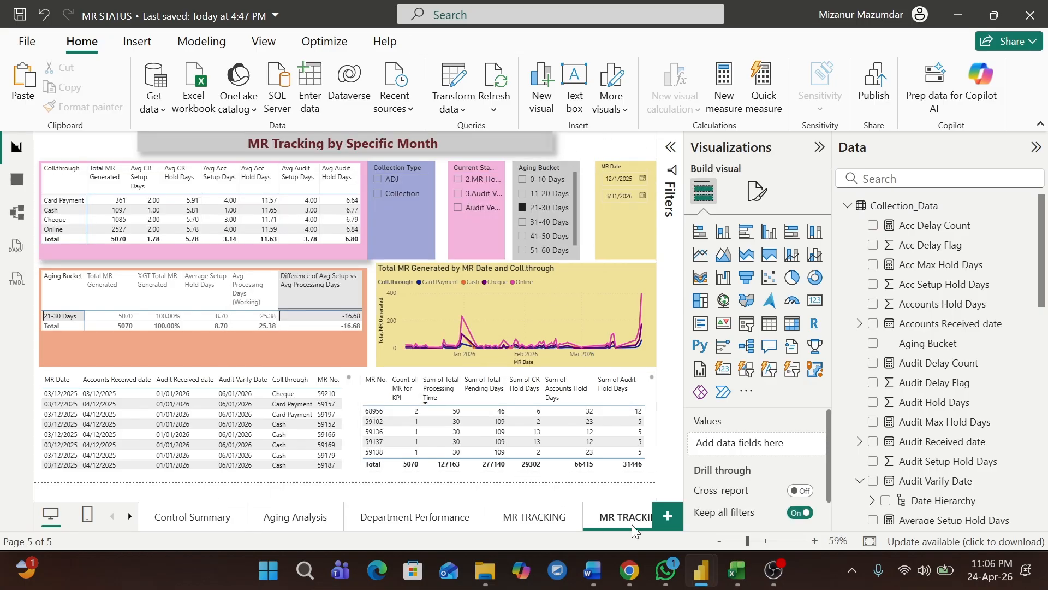
Add a page to the MR STATUS report and name it EXCEPTION & CONTROL BREACH, copying the name from the Monthly Collection report.
{"action": "left_click", "coordinate": [129, 516]}
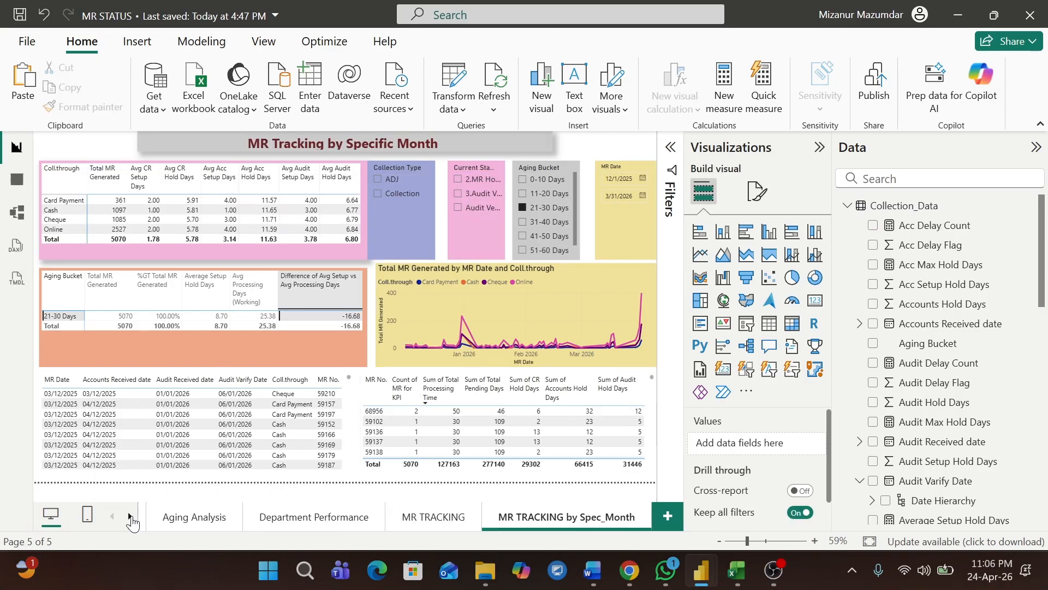
{"action": "left_click", "coordinate": [668, 516]}
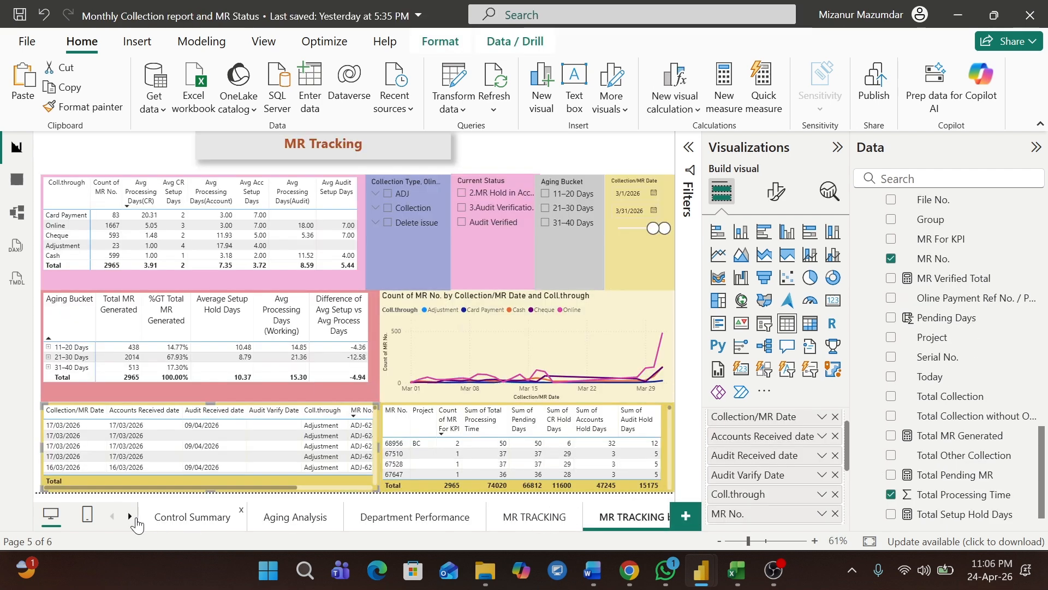
{"action": "left_click", "coordinate": [130, 516]}
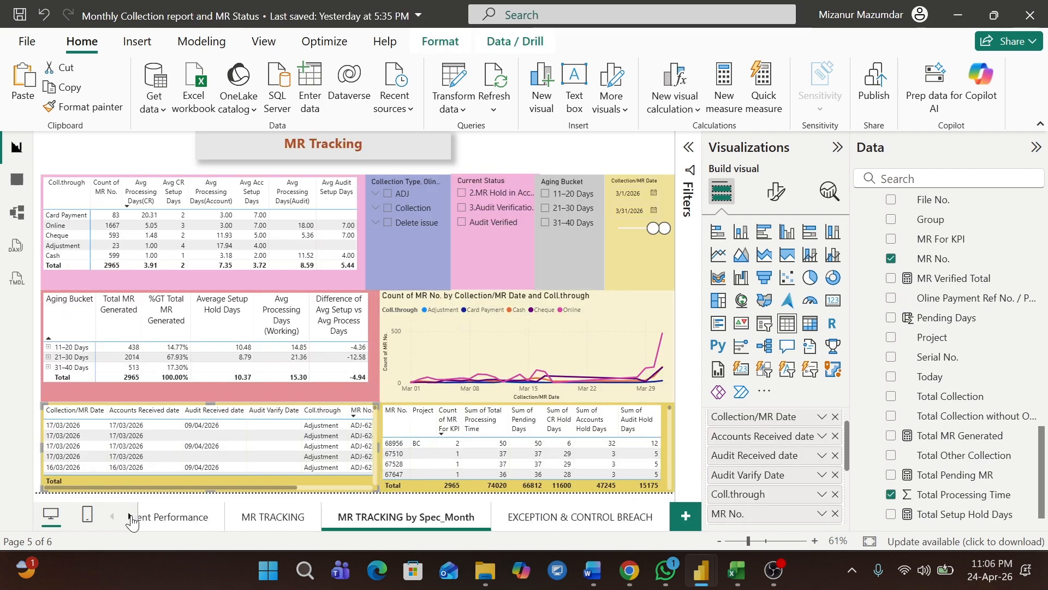
{"action": "left_click", "coordinate": [588, 519]}
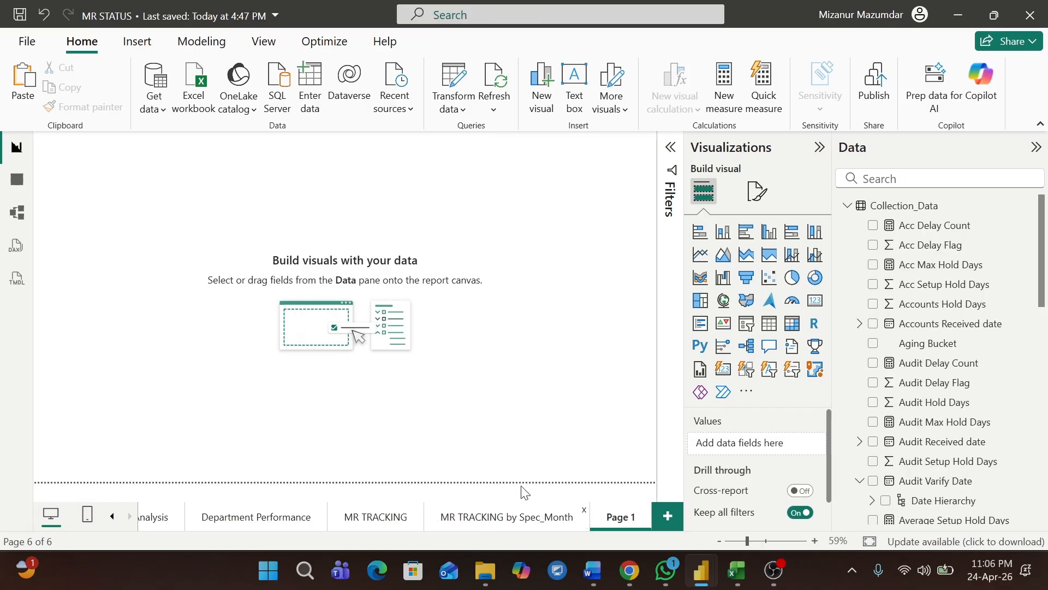
{"action": "double_click", "coordinate": [623, 517]}
{"action": "key", "text": "ctrl+v"}
{"action": "key", "text": "Return"}
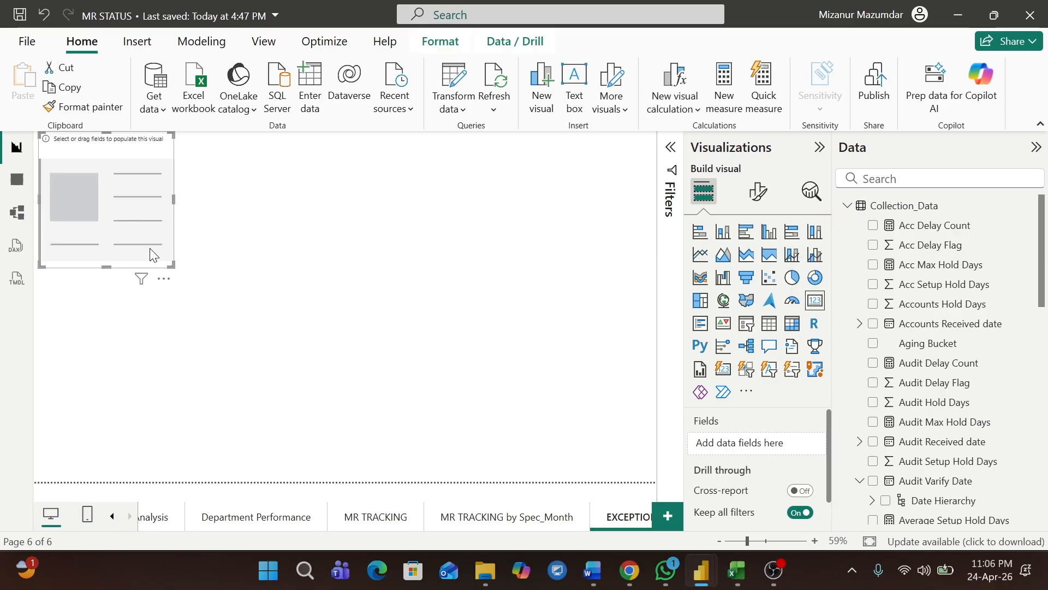
Shrink the blank card visual to a small rectangle, duplicate it twice, and line up the three cards in a row along the page's upper edge.
{"action": "left_click_drag", "start_coordinate": [170, 266], "coordinate": [111, 179]}
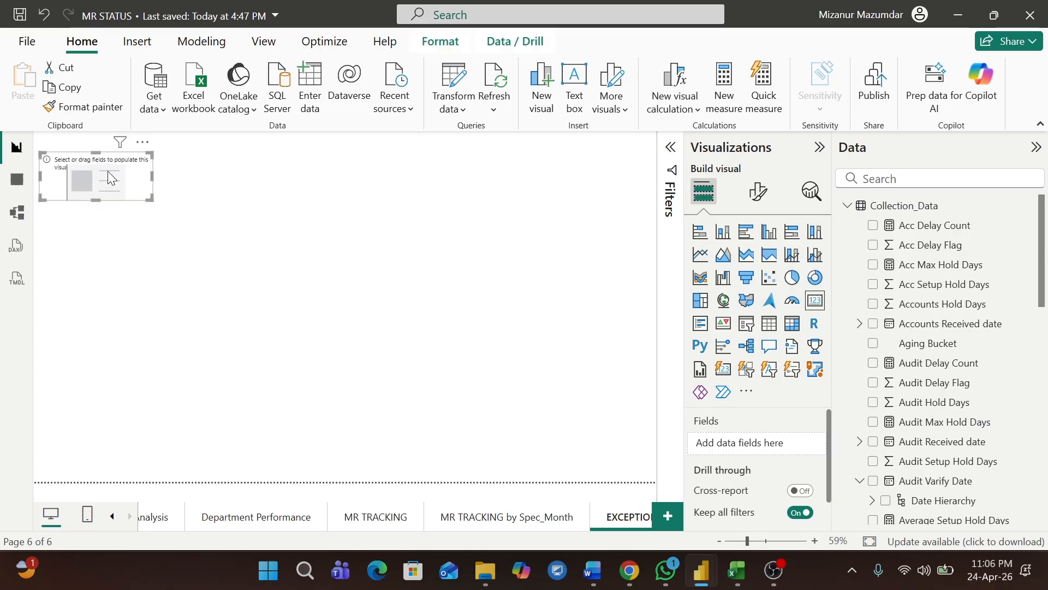
{"action": "key", "text": "ctrl+c"}
{"action": "key", "text": "ctrl+v"}
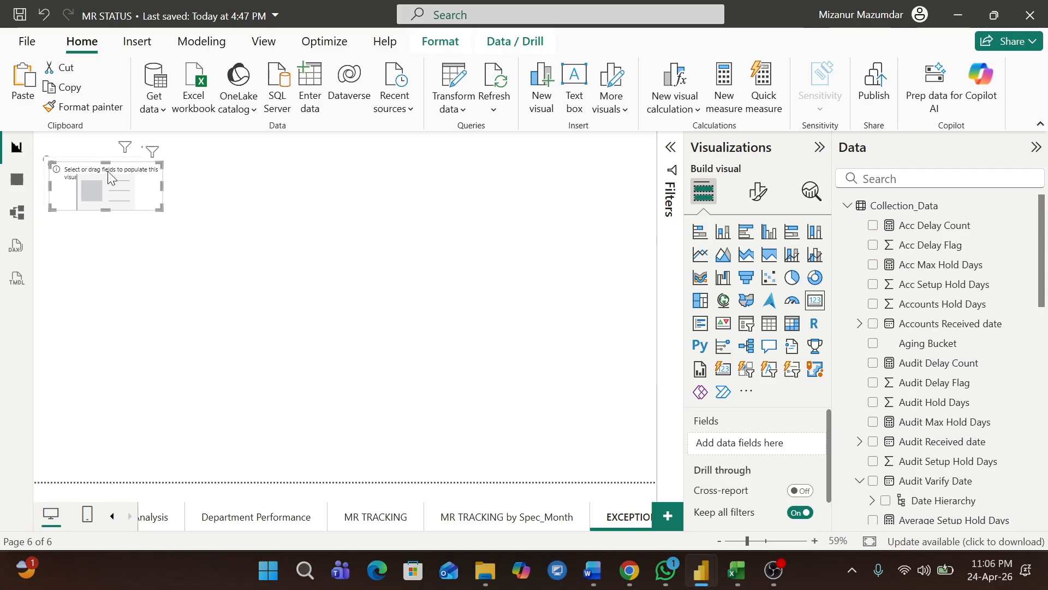
{"action": "left_click_drag", "start_coordinate": [107, 172], "coordinate": [229, 172]}
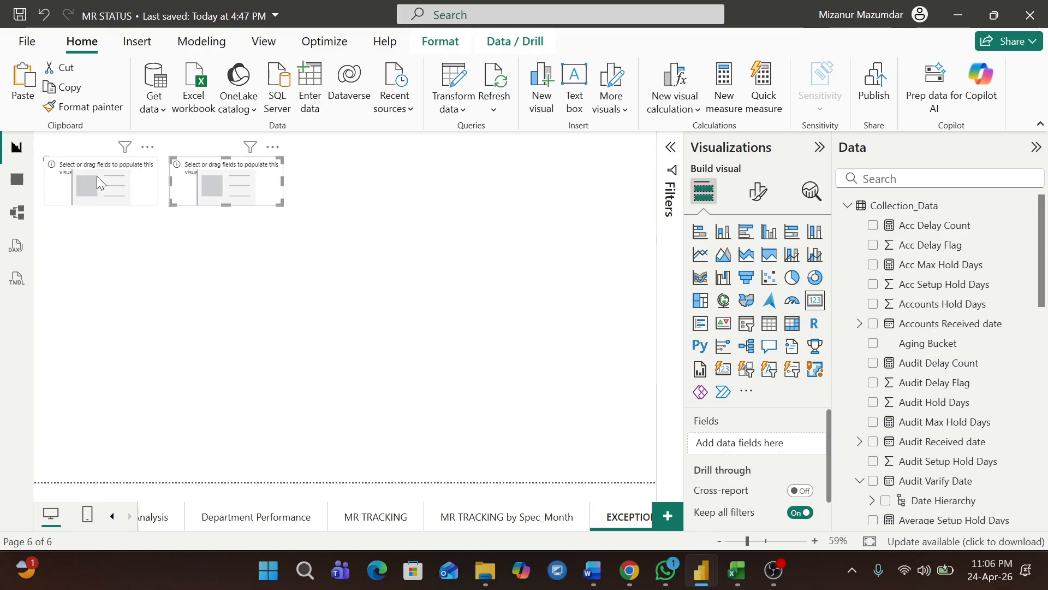
{"action": "key", "text": "ctrl+v"}
{"action": "left_click_drag", "start_coordinate": [97, 176], "coordinate": [357, 184]}
{"action": "left_click", "coordinate": [229, 183]}
{"action": "left_click", "coordinate": [116, 185]}
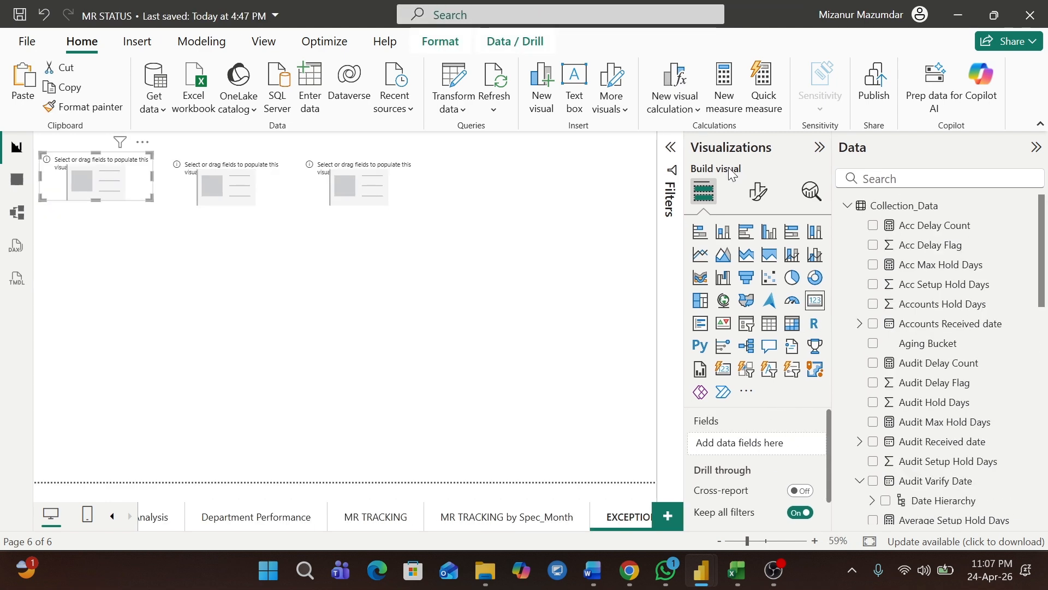
Look through the Collection_Data fields, the Total Setup Hold Days formula, and the delay measure definitions in Creating Measure.docx in Word.
{"action": "left_click", "coordinate": [758, 194]}
{"action": "left_click", "coordinate": [705, 199]}
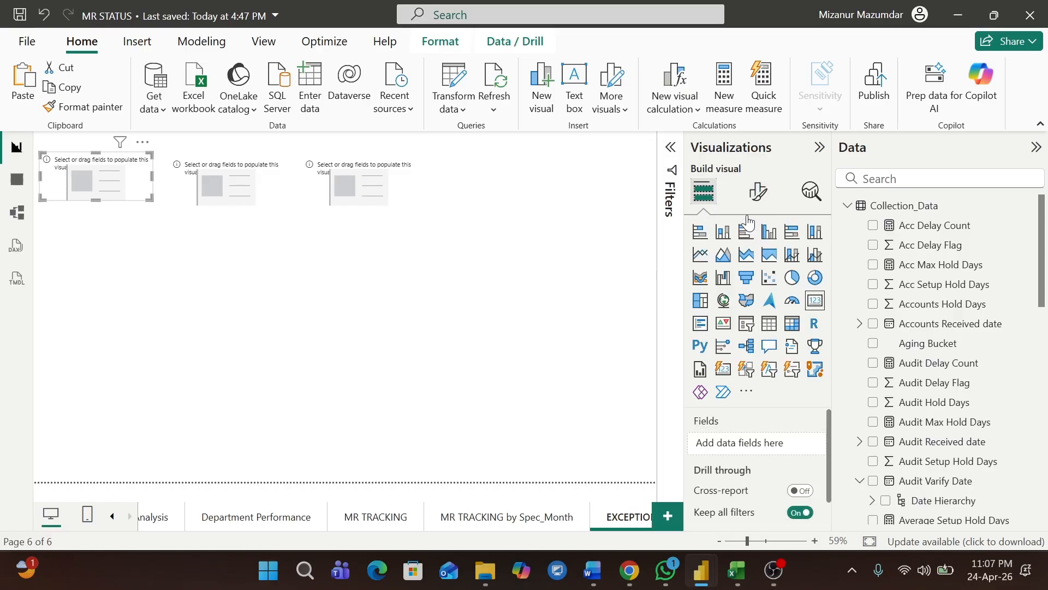
{"action": "left_click_drag", "start_coordinate": [1043, 244], "coordinate": [1046, 472]}
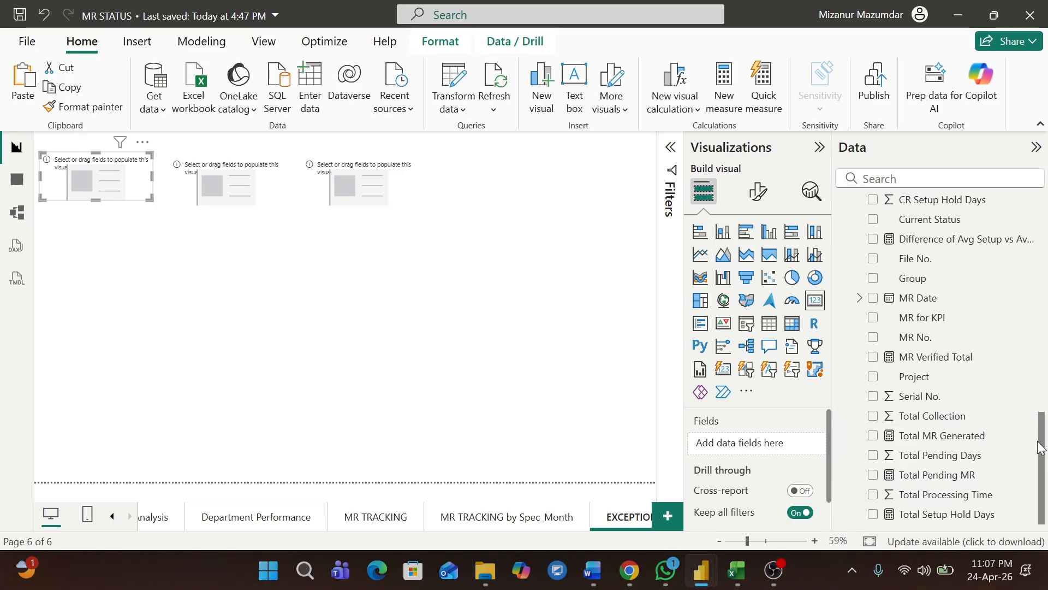
{"action": "left_click_drag", "start_coordinate": [1044, 439], "coordinate": [1045, 362]}
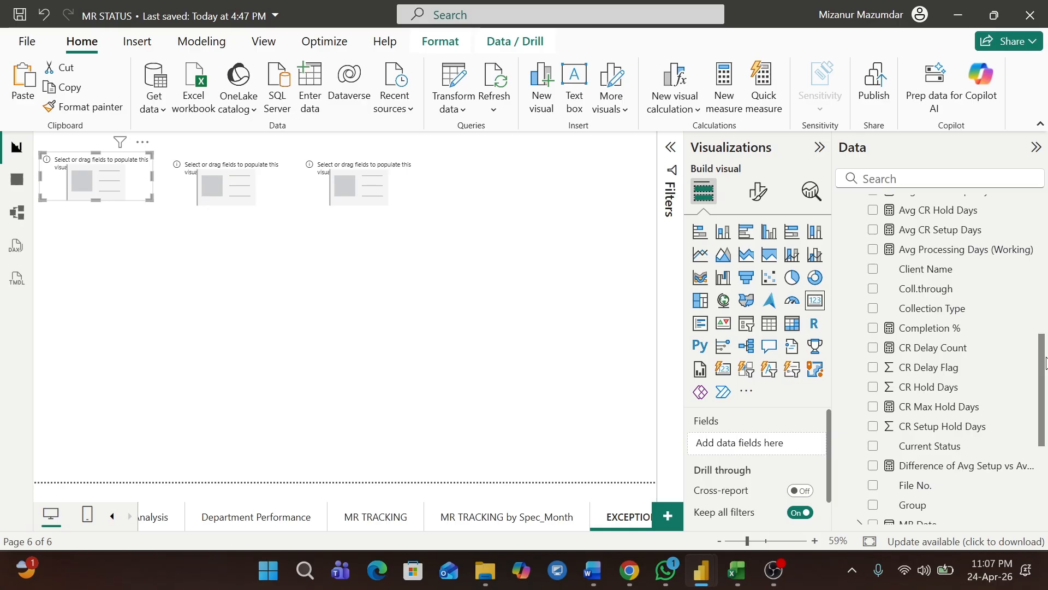
{"action": "left_click_drag", "start_coordinate": [1044, 355], "coordinate": [1044, 436]}
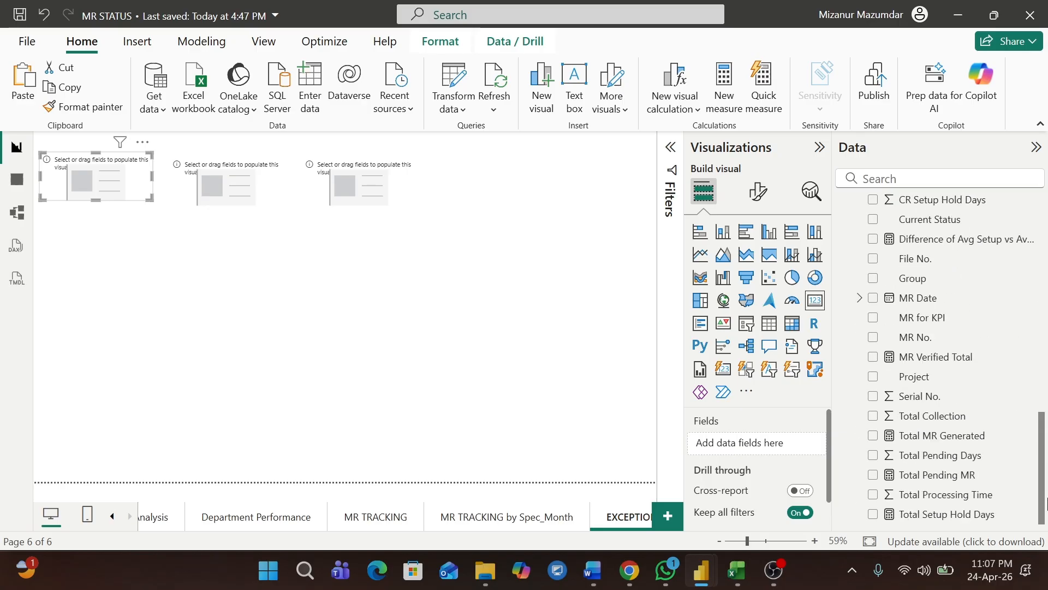
{"action": "left_click", "coordinate": [946, 516]}
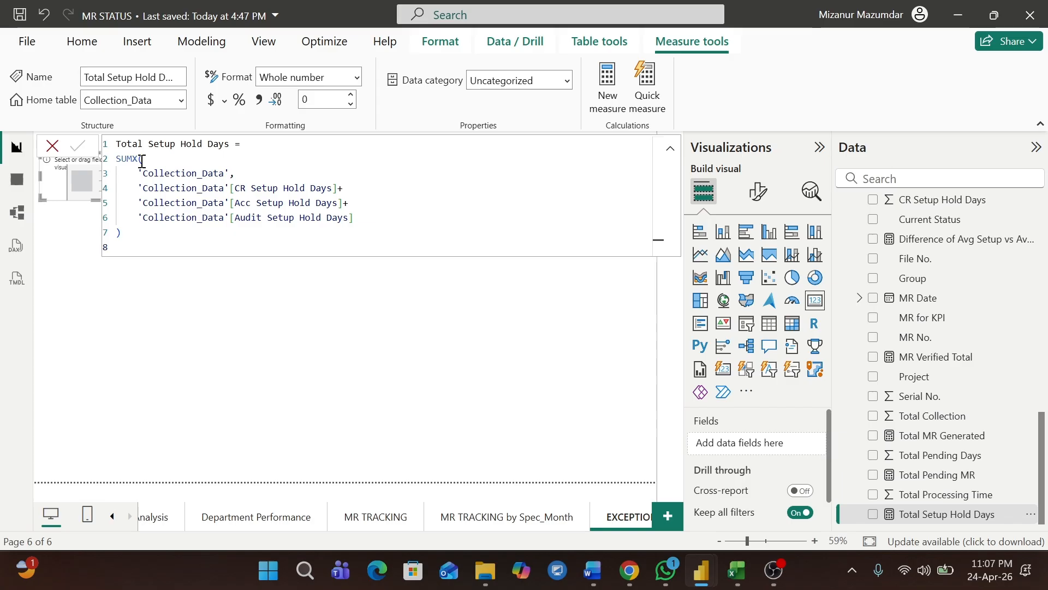
{"action": "left_click", "coordinate": [592, 571]}
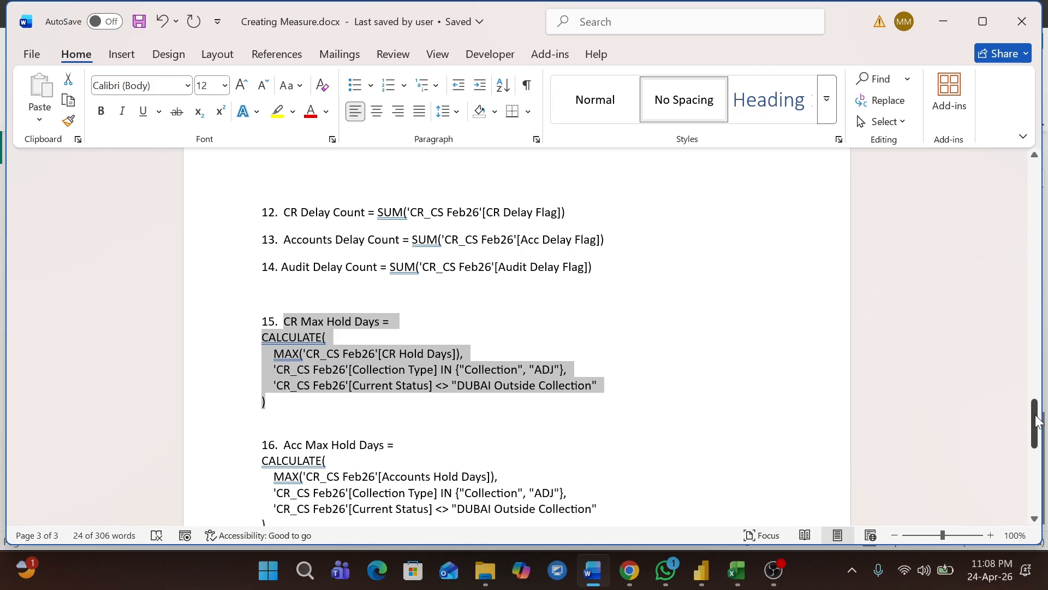
{"action": "mouse_move", "coordinate": [1038, 421]}
{"action": "left_mouse_down"}
{"action": "mouse_move", "coordinate": [1037, 475]}
{"action": "mouse_move", "coordinate": [1038, 405]}
{"action": "left_mouse_up"}
{"action": "key", "text": "alt+Tab"}
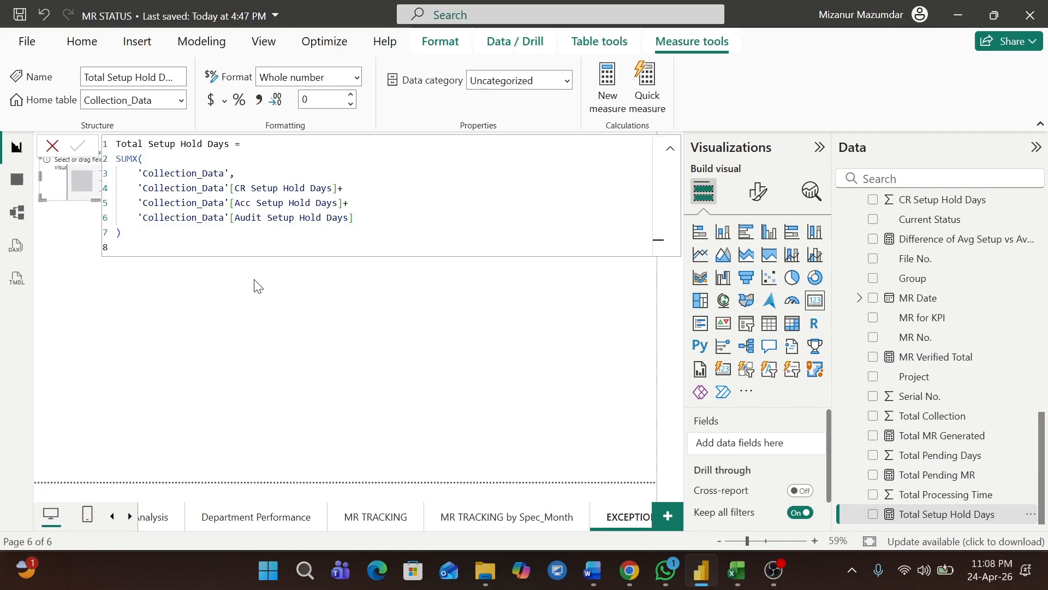
{"action": "key", "text": "alt+Tab"}
{"action": "key", "text": "alt+Tab"}
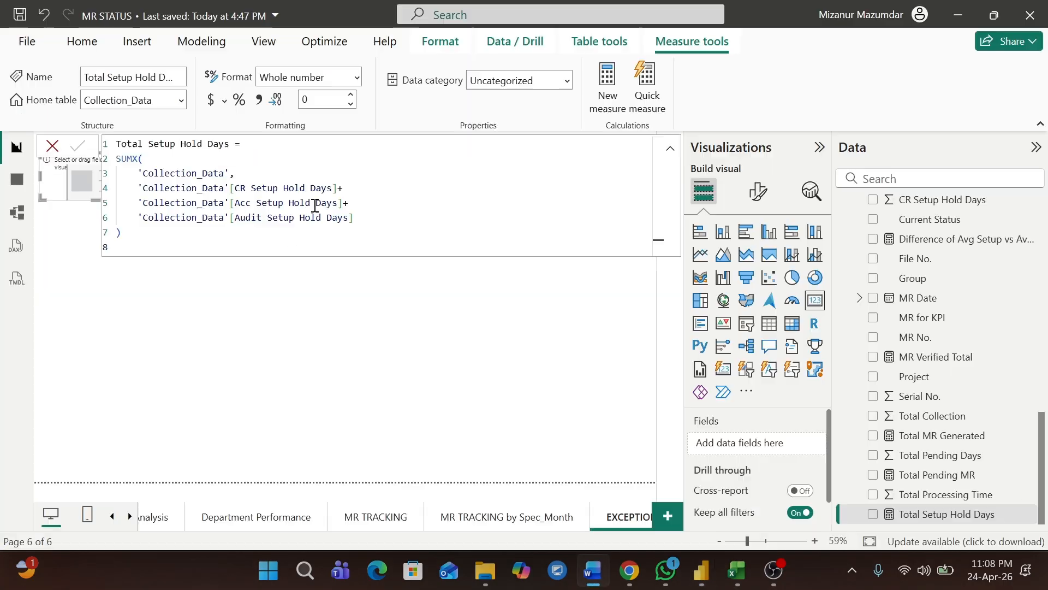
{"action": "key", "text": "alt+Tab"}
{"action": "key", "text": "alt+Tab"}
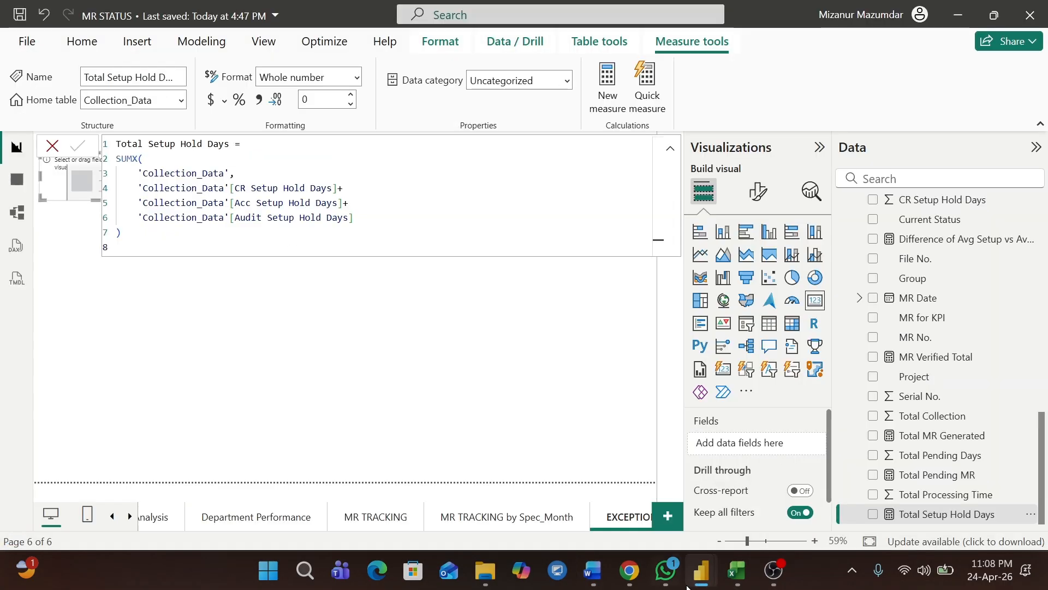
Check the delay cards on the Monthly Collection report's Exception & Control Breach page, and assign CR Delay Count to the first card in MR STATUS.
{"action": "mouse_move", "coordinate": [701, 570]}
{"action": "left_click", "coordinate": [641, 424]}
{"action": "left_click", "coordinate": [670, 149]}
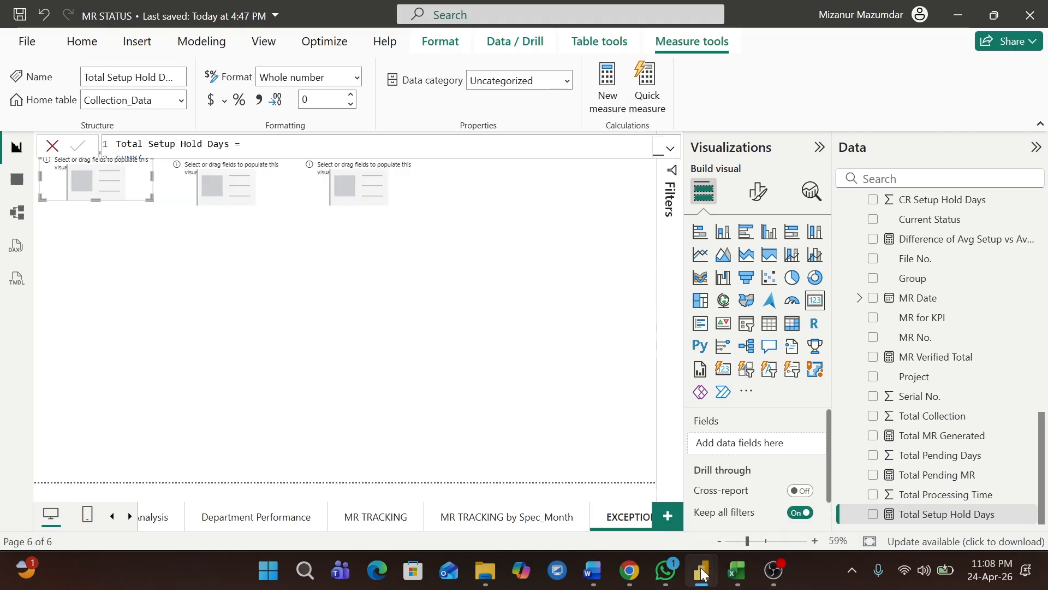
{"action": "mouse_move", "coordinate": [704, 572]}
{"action": "left_click", "coordinate": [759, 431]}
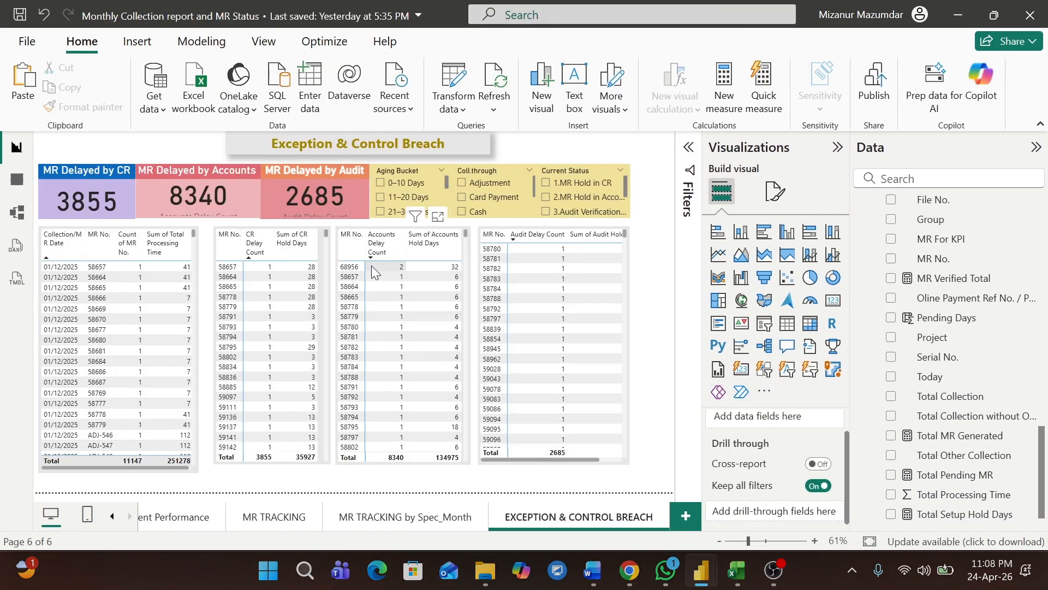
{"action": "key", "text": "alt+Tab"}
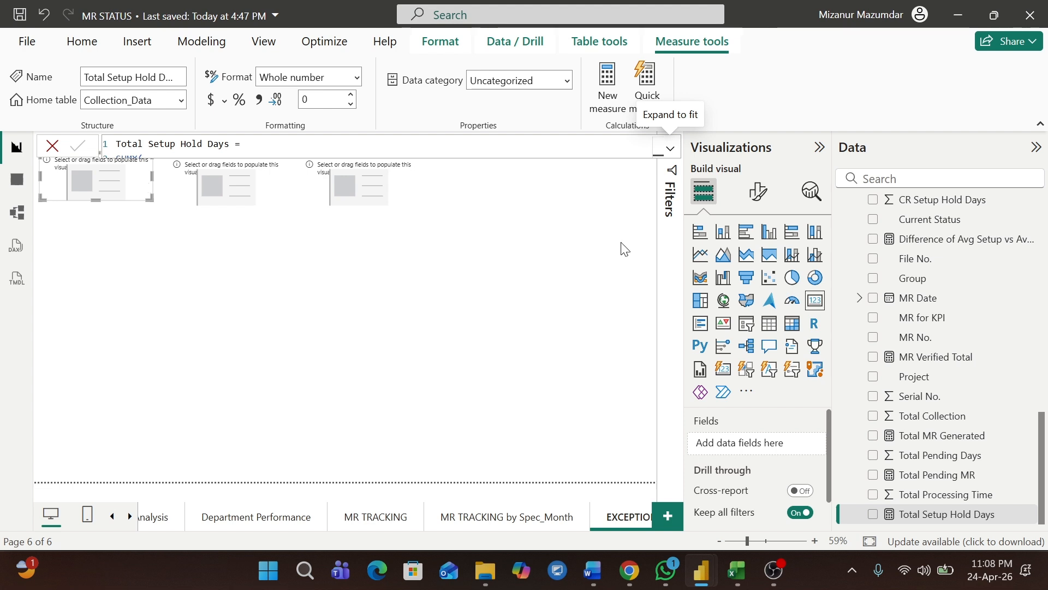
{"action": "left_click_drag", "start_coordinate": [1043, 441], "coordinate": [1046, 363]}
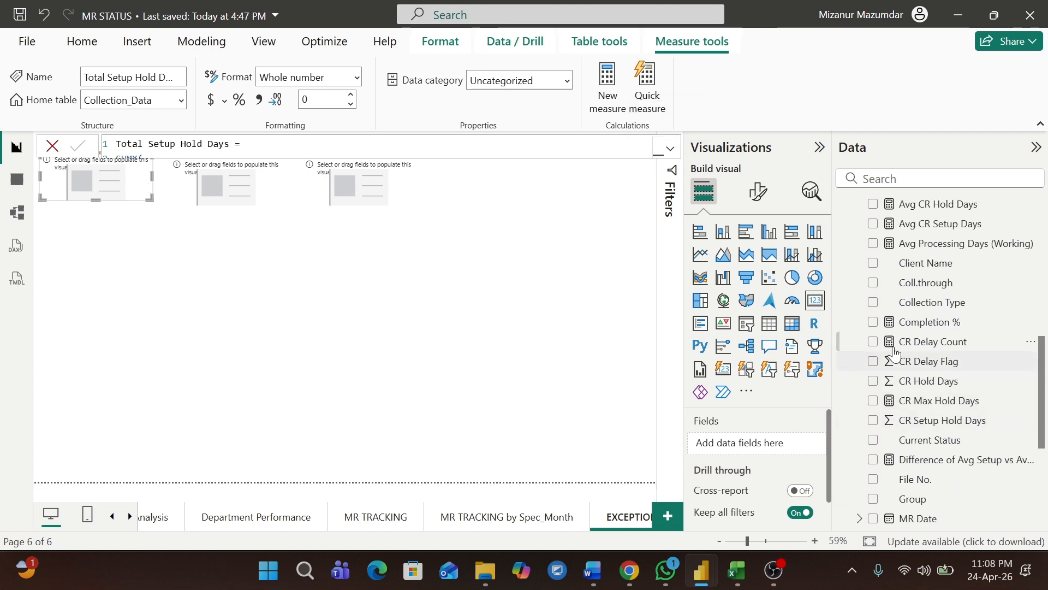
{"action": "left_click", "coordinate": [873, 342]}
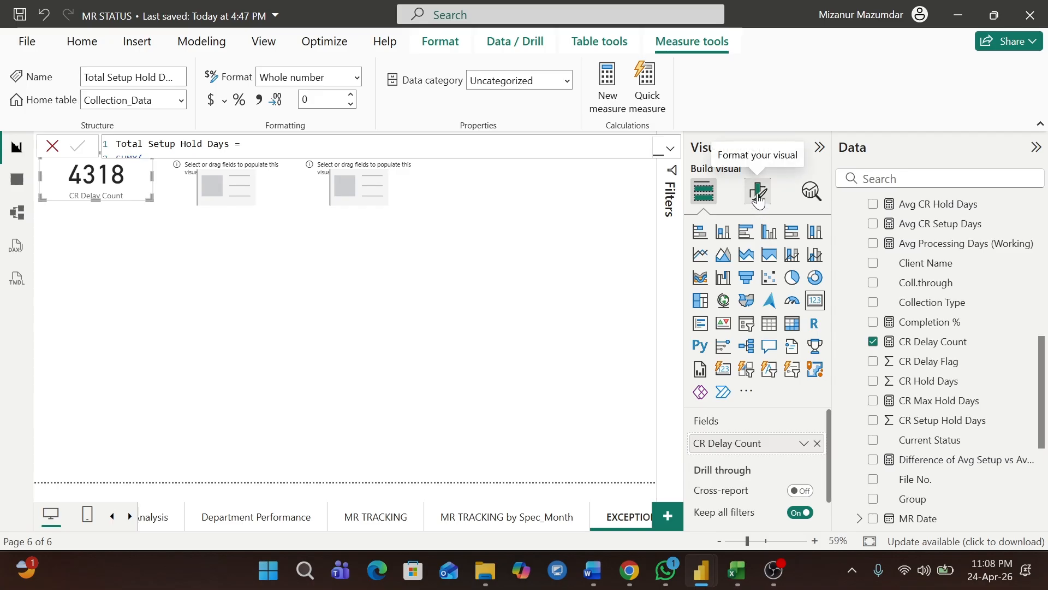
Give the CR Delay Count card a light blue background and turn on its shadow.
{"action": "left_click", "coordinate": [757, 192]}
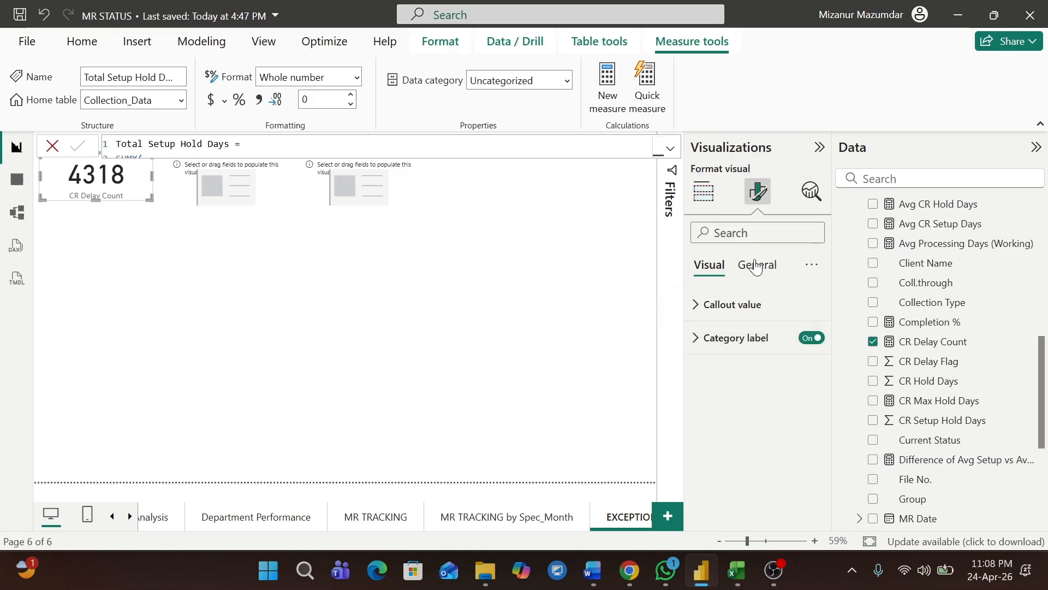
{"action": "left_click", "coordinate": [757, 265]}
{"action": "left_click", "coordinate": [710, 371]}
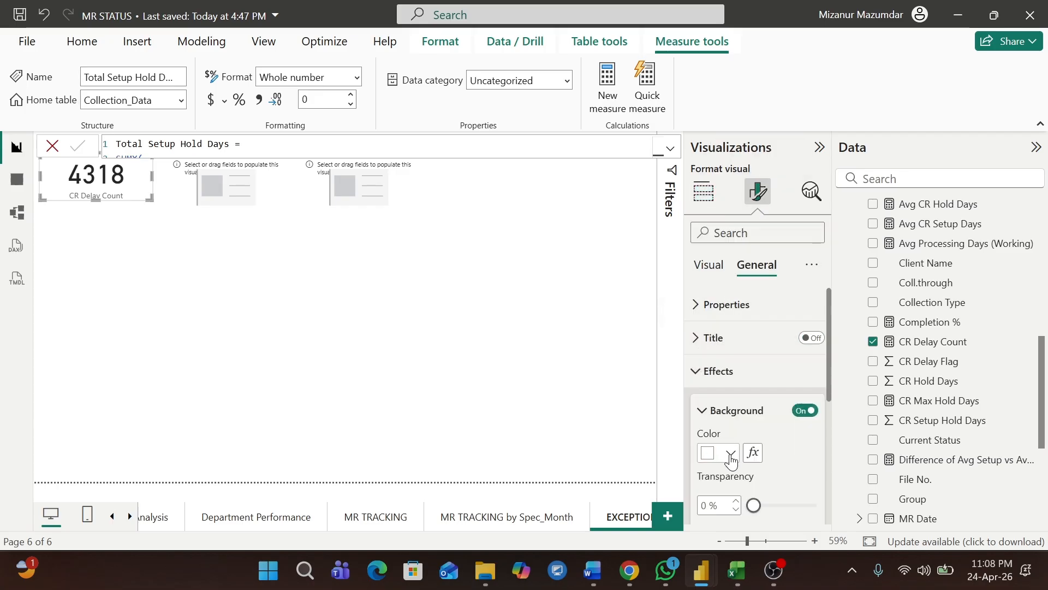
{"action": "left_click", "coordinate": [730, 453]}
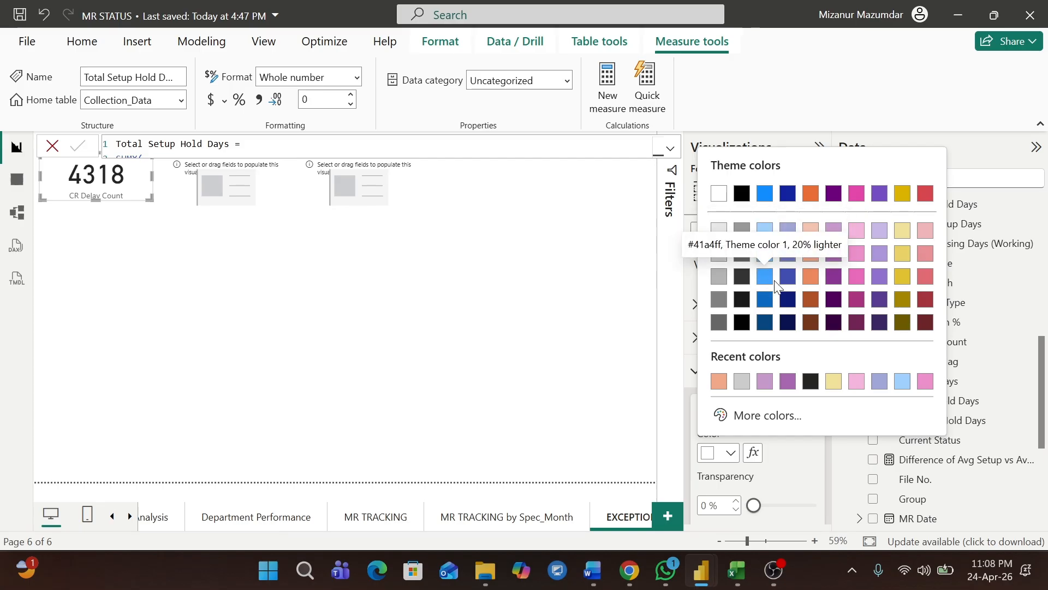
{"action": "left_click", "coordinate": [765, 231]}
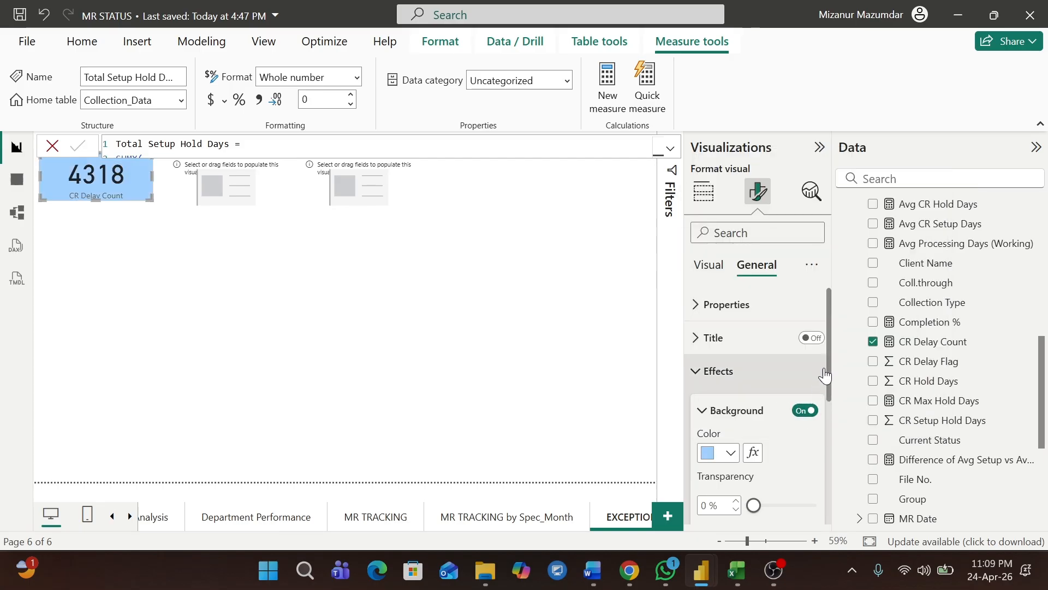
{"action": "left_click_drag", "start_coordinate": [831, 362], "coordinate": [831, 440]}
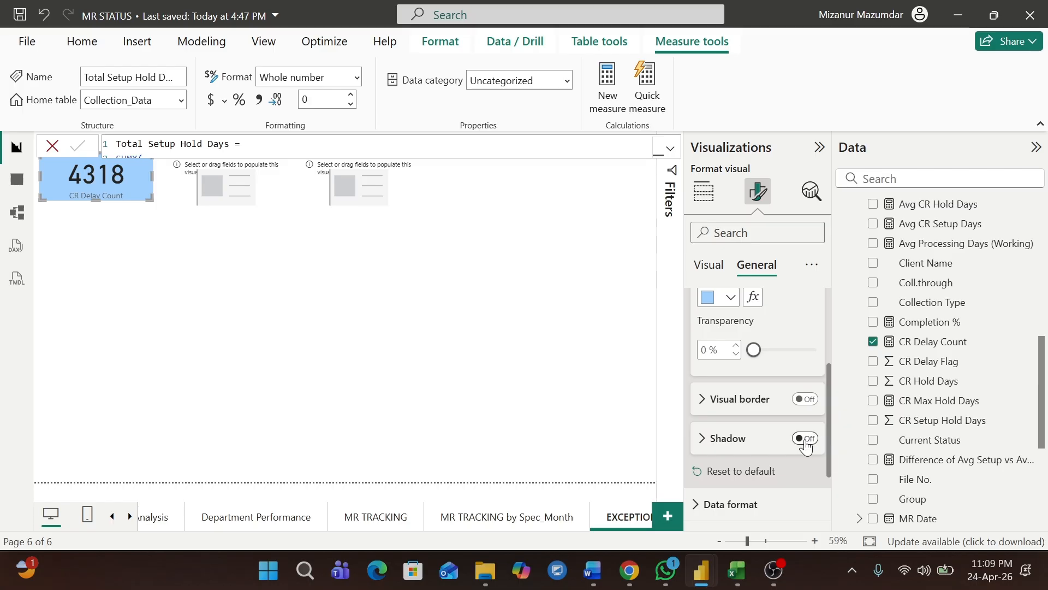
{"action": "left_click", "coordinate": [803, 440]}
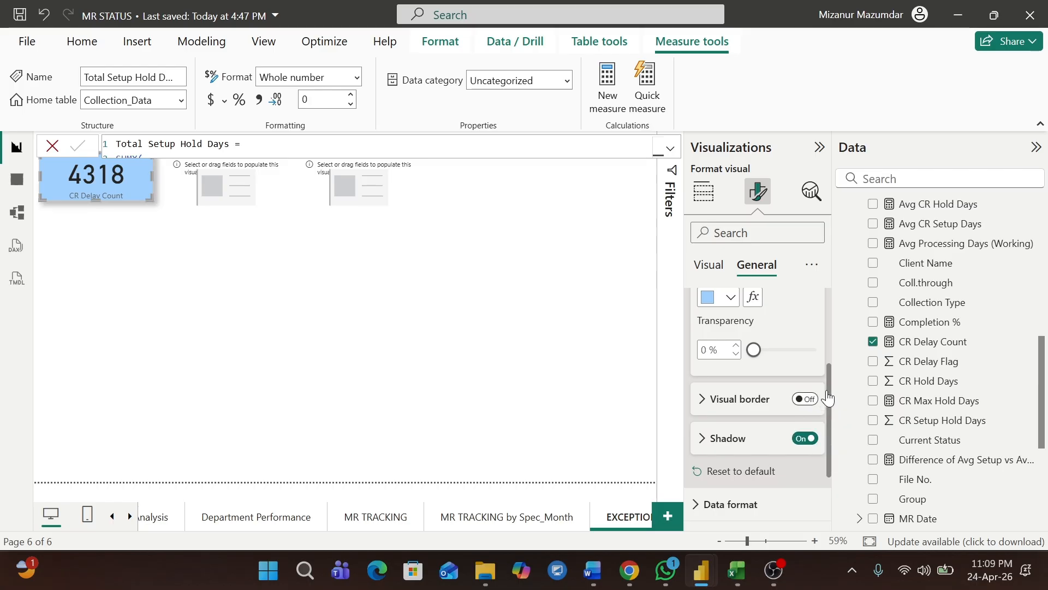
{"action": "left_click_drag", "start_coordinate": [827, 379], "coordinate": [838, 289]}
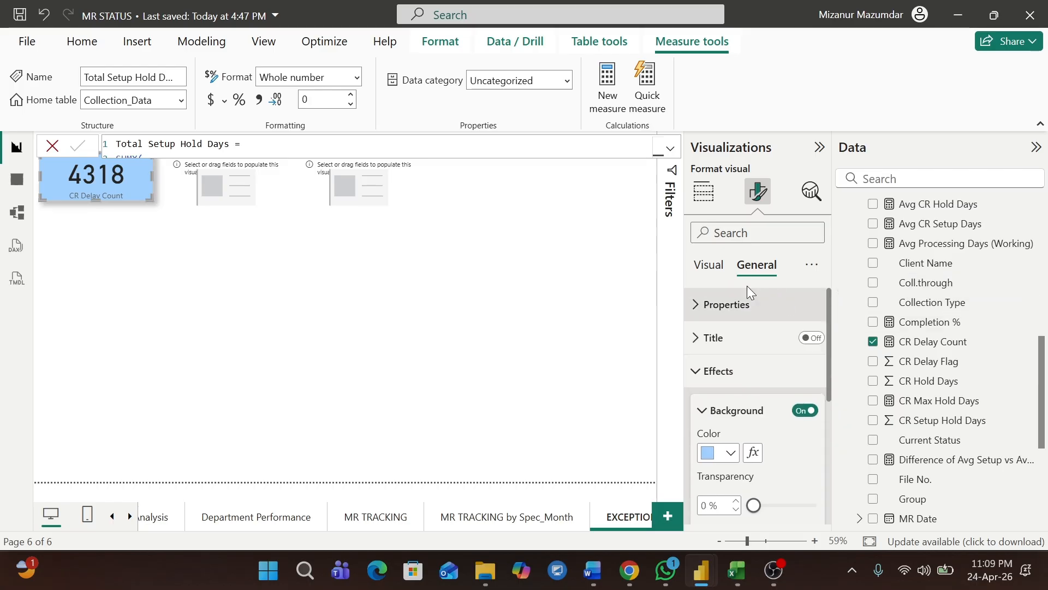
Hide the CR Delay Count card's category label and turn on its title as "Delayed by CR" at font size 18.
{"action": "left_click", "coordinate": [706, 267]}
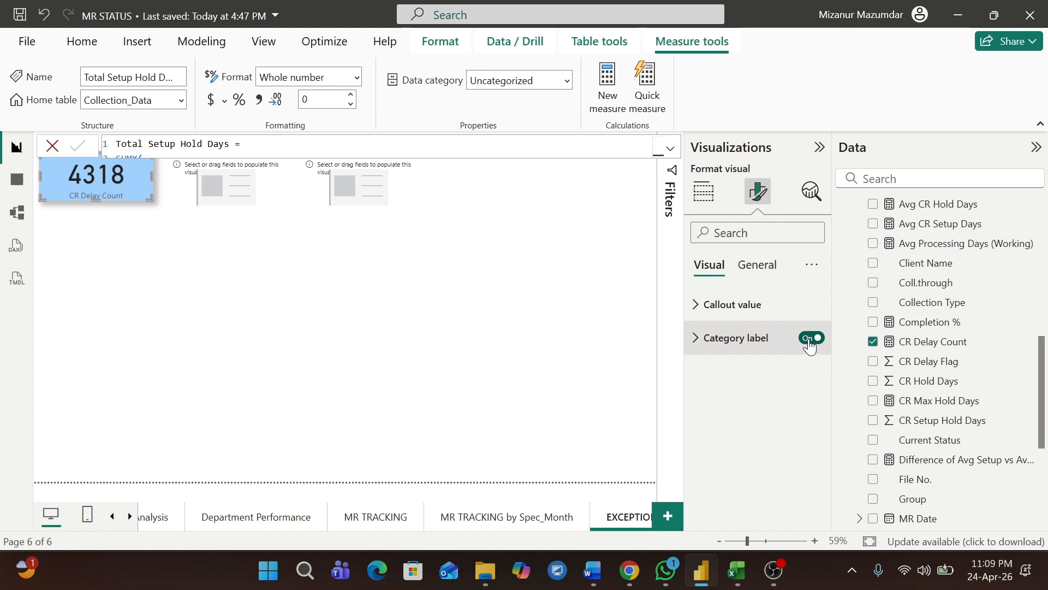
{"action": "left_click", "coordinate": [757, 265]}
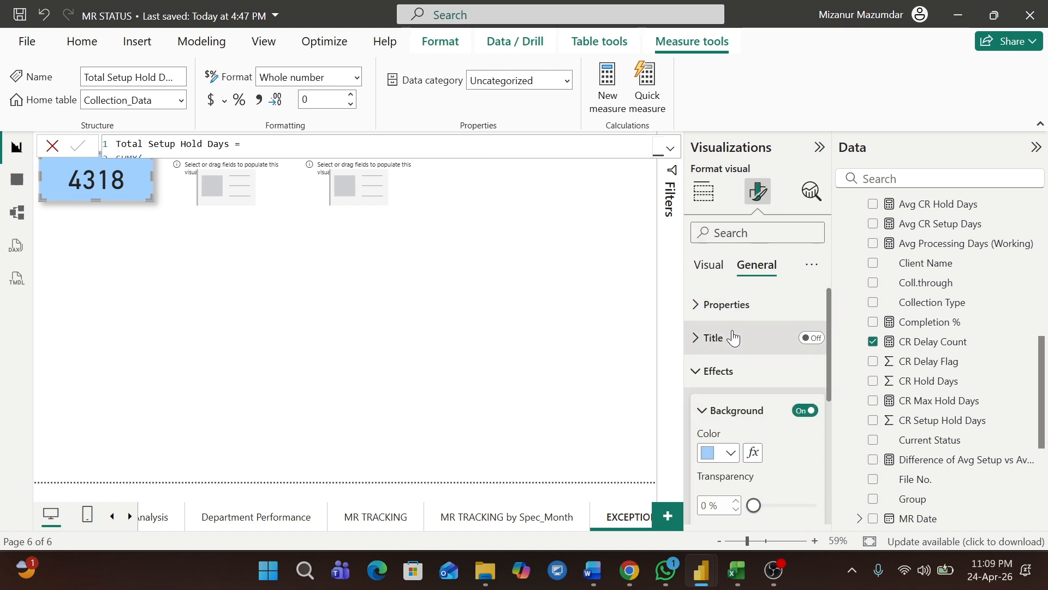
{"action": "left_click", "coordinate": [704, 341]}
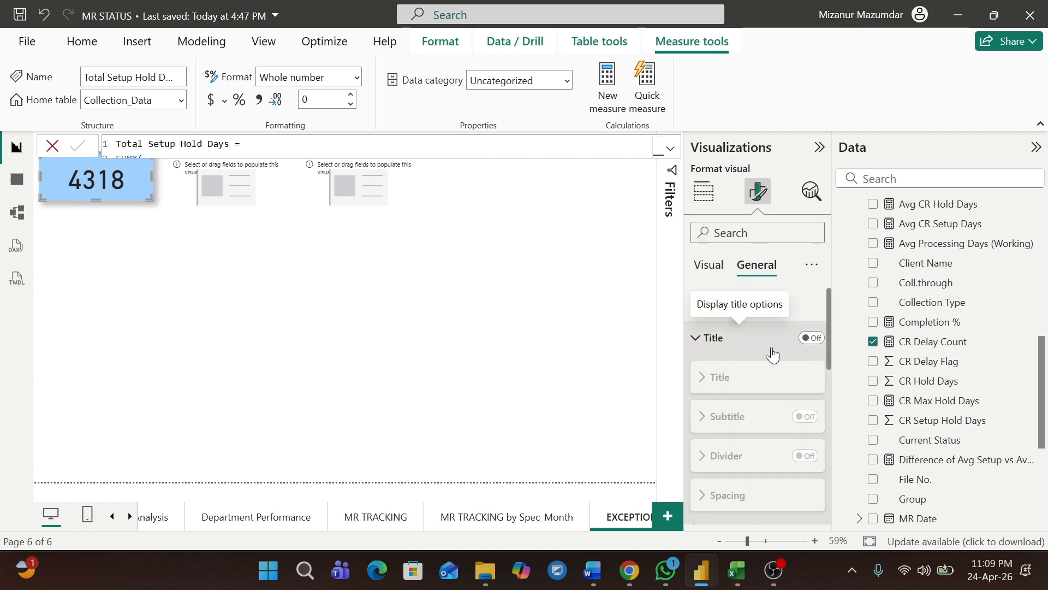
{"action": "left_click", "coordinate": [812, 338]}
{"action": "left_click", "coordinate": [731, 421]}
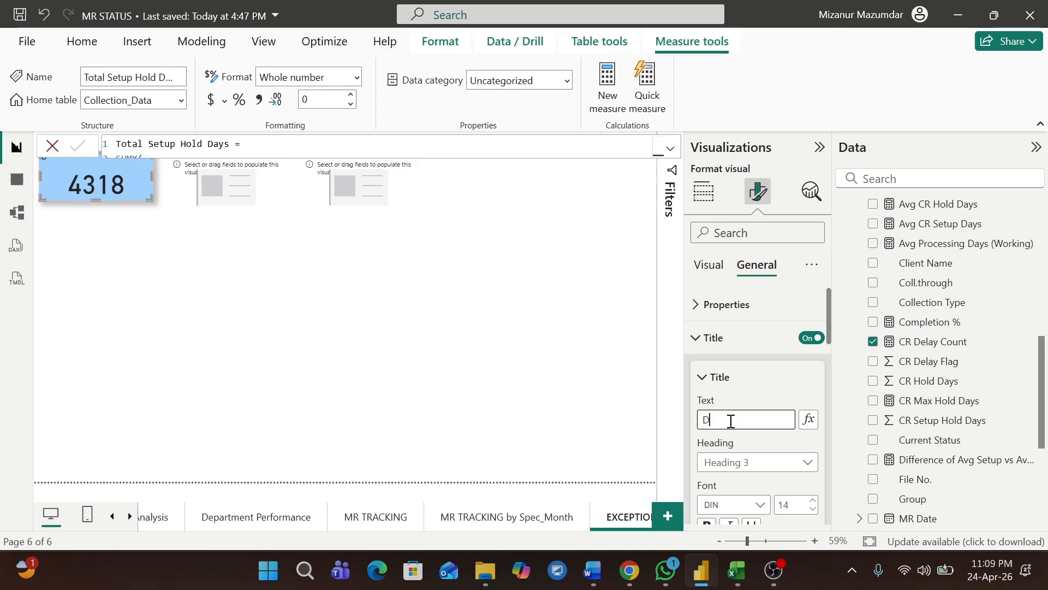
{"action": "left_click", "coordinate": [813, 500]}
{"action": "left_click", "coordinate": [813, 500]}
{"action": "left_click", "coordinate": [813, 500]}
{"action": "left_click", "coordinate": [812, 501]}
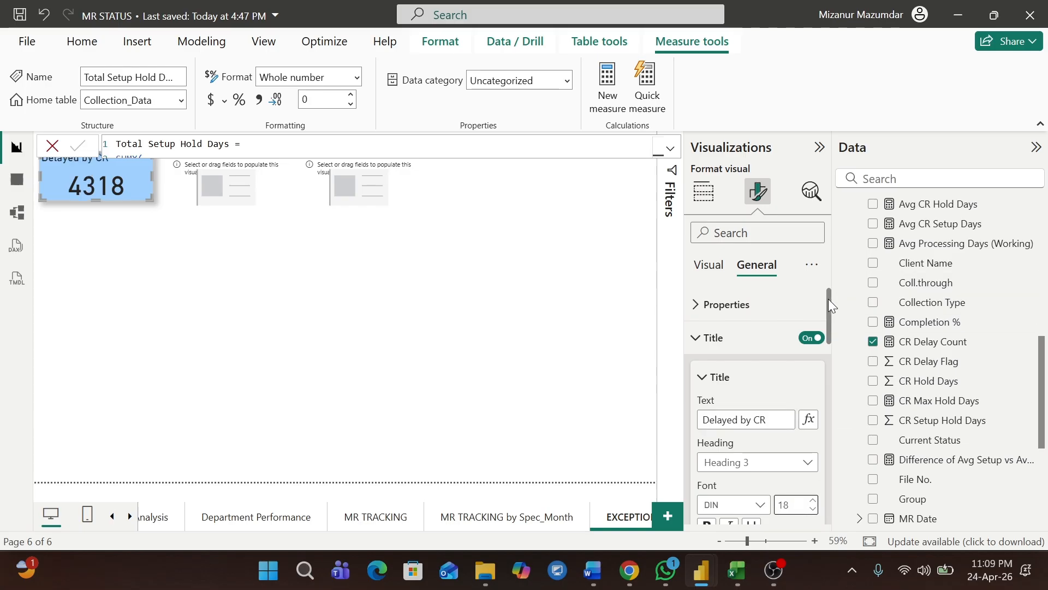
Format the CR card's title with dark grey text, centered alignment and a blue background.
{"action": "left_click_drag", "start_coordinate": [830, 306], "coordinate": [799, 345]}
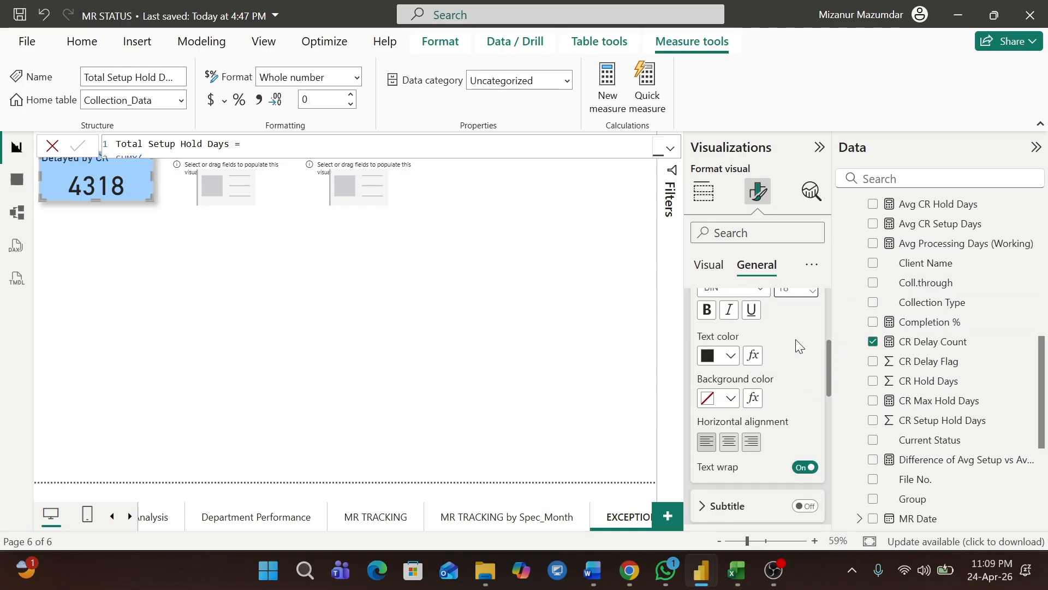
{"action": "left_click", "coordinate": [731, 358]}
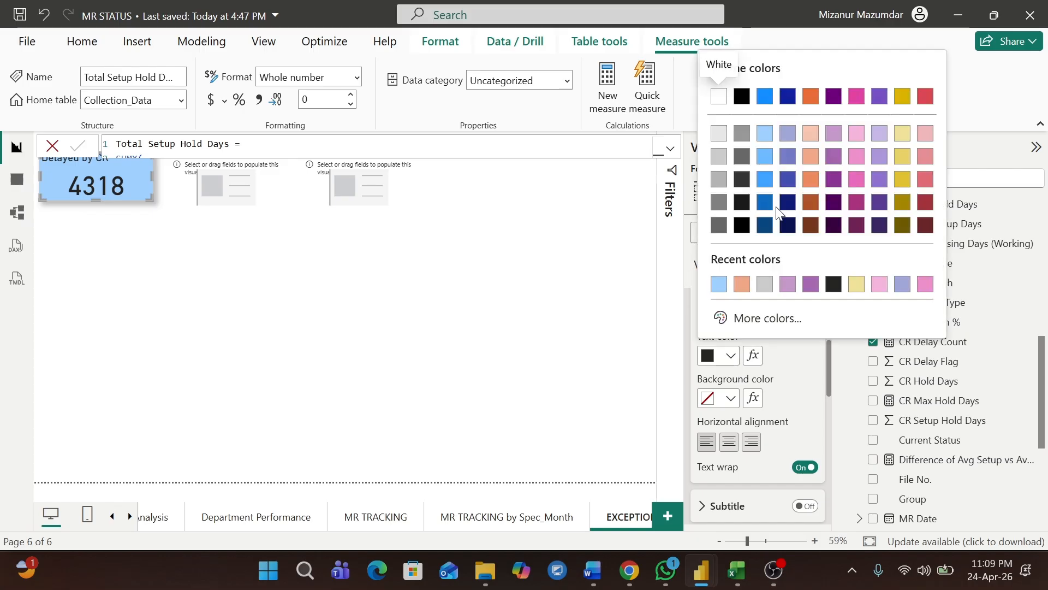
{"action": "left_click", "coordinate": [743, 188]}
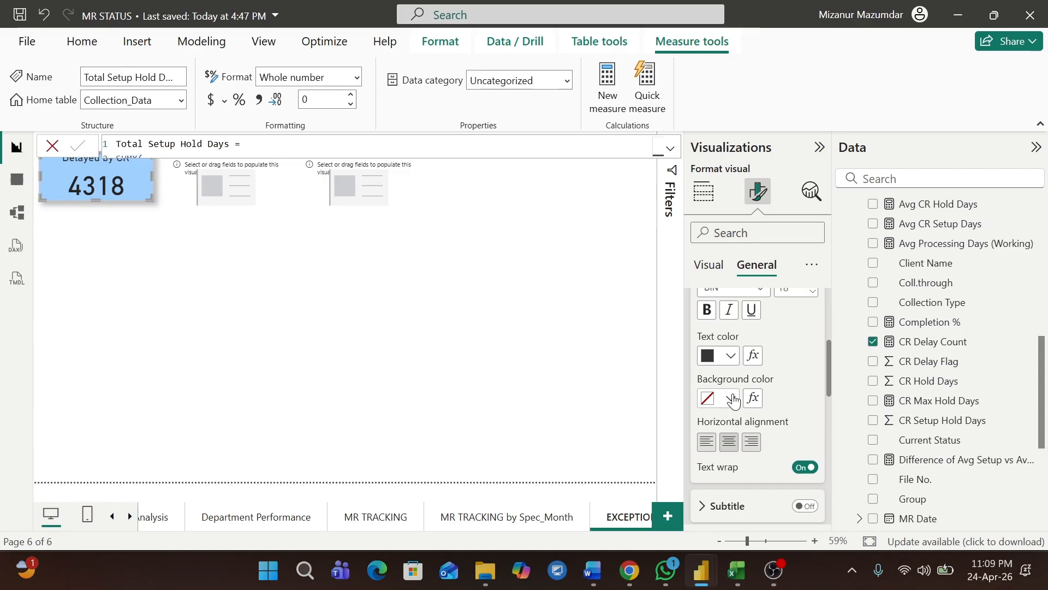
{"action": "left_click", "coordinate": [731, 399]}
{"action": "left_click", "coordinate": [764, 207]}
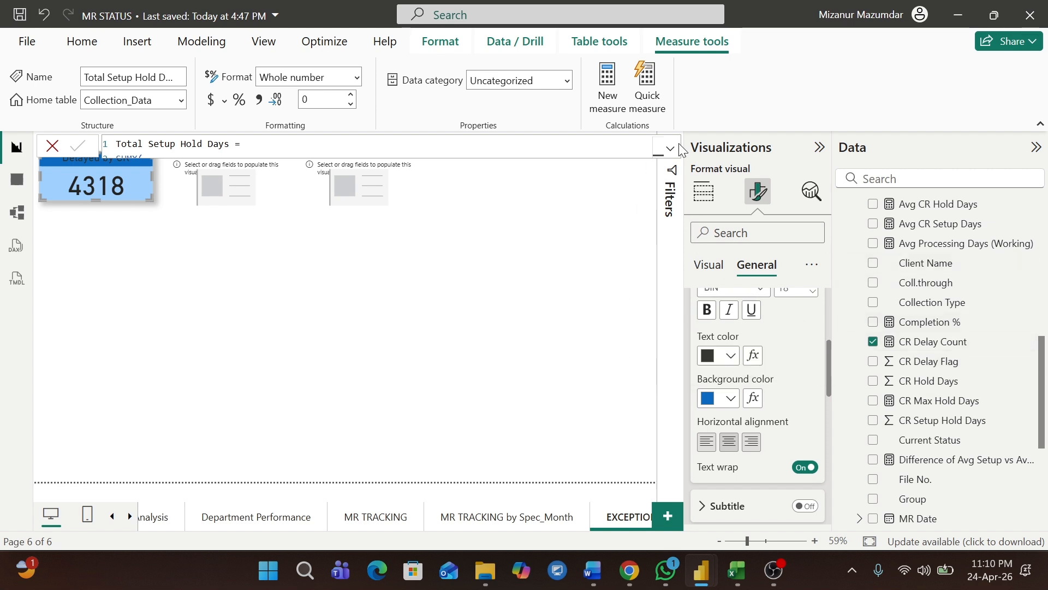
Align the CR card with the two blank cards and shift the blank cards slightly closer to it.
{"action": "left_click", "coordinate": [235, 188]}
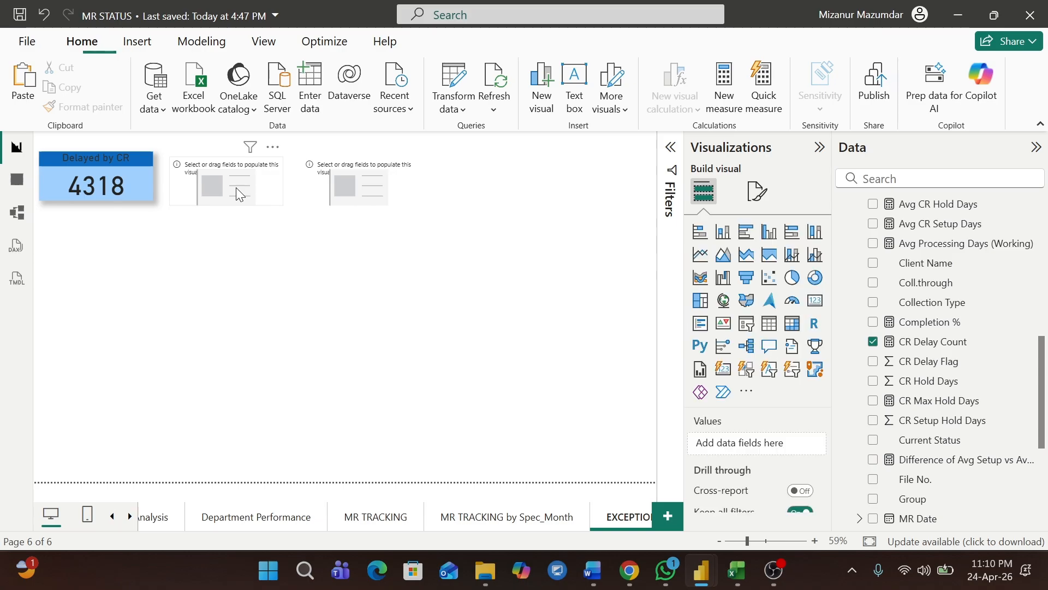
{"action": "left_click", "coordinate": [130, 169]}
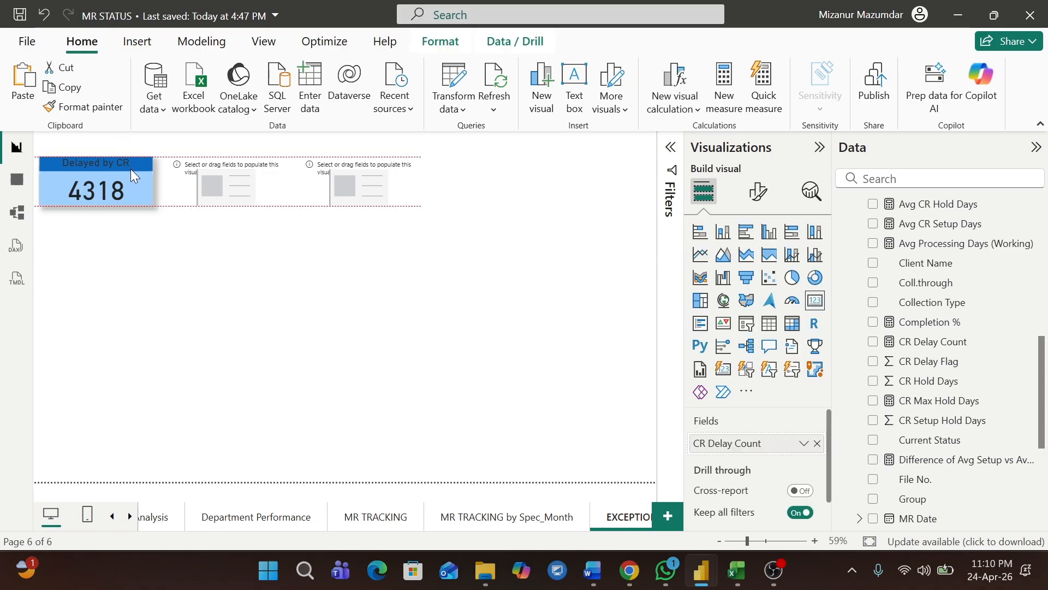
{"action": "left_click", "coordinate": [221, 179]}
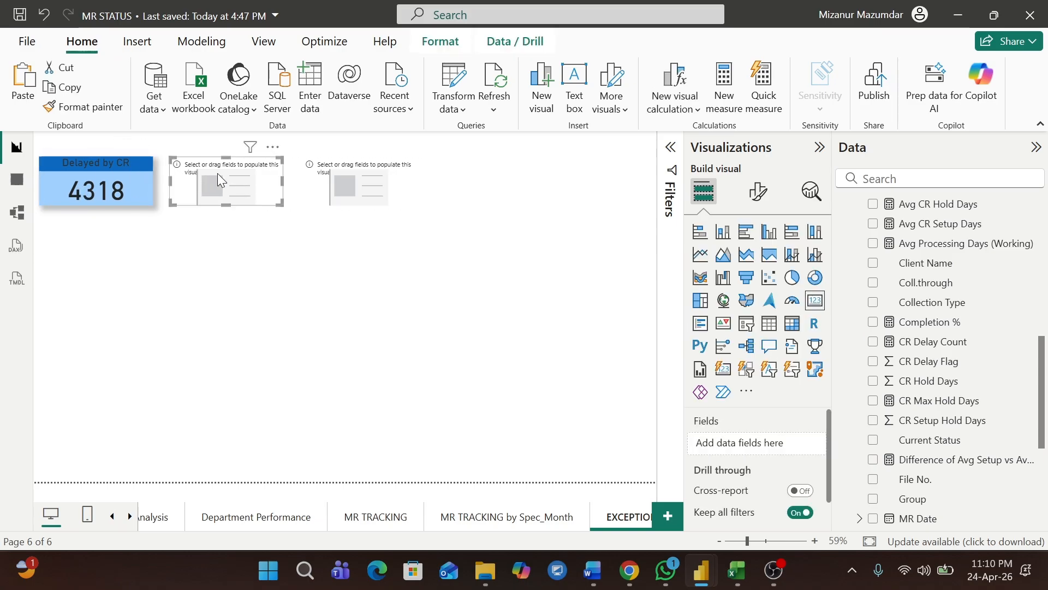
{"action": "left_click_drag", "start_coordinate": [213, 175], "coordinate": [207, 175]}
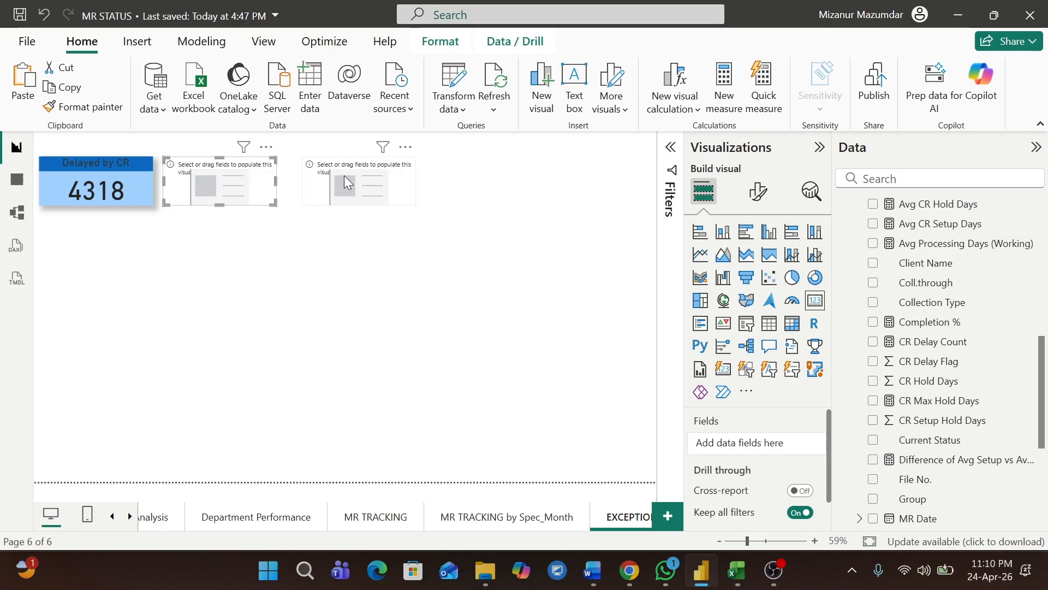
{"action": "left_click", "coordinate": [348, 183]}
{"action": "left_click_drag", "start_coordinate": [345, 171], "coordinate": [341, 172]}
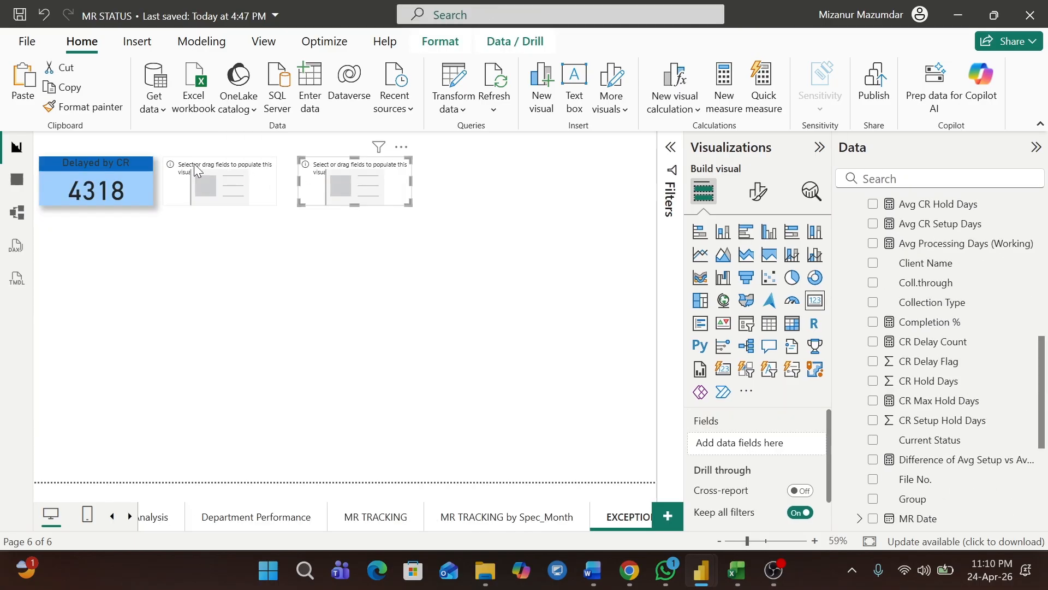
Change the first card's title to "MR Delayed by CR".
{"action": "left_click", "coordinate": [131, 163]}
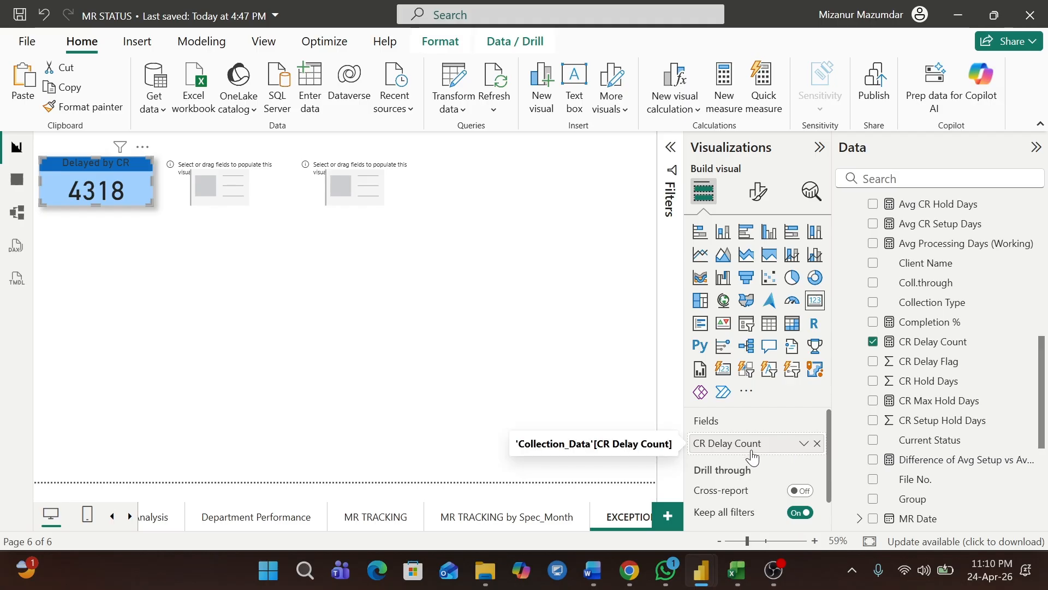
{"action": "left_click", "coordinate": [759, 193]}
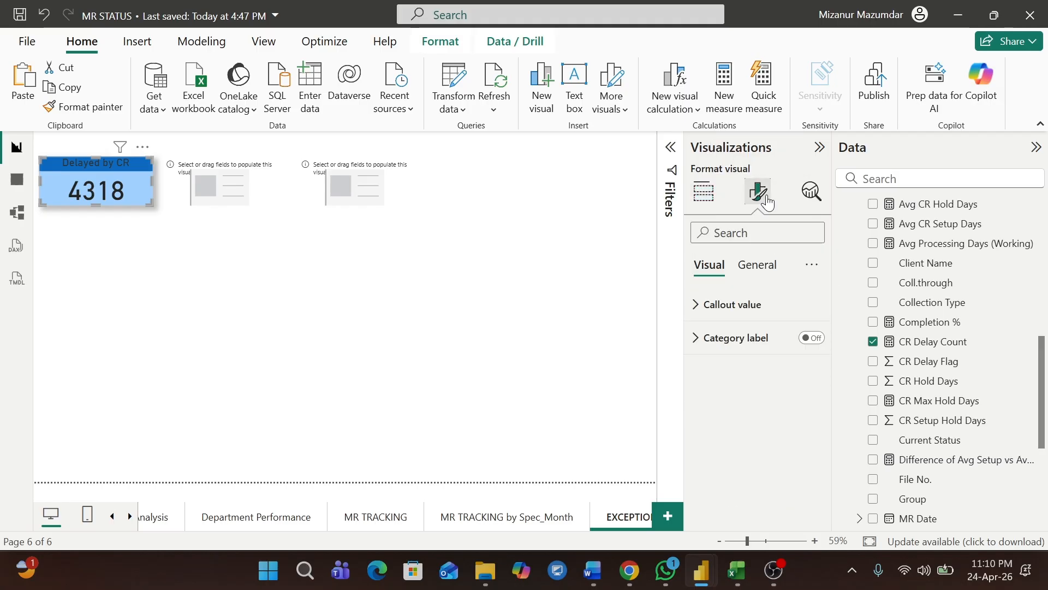
{"action": "left_click", "coordinate": [753, 269]}
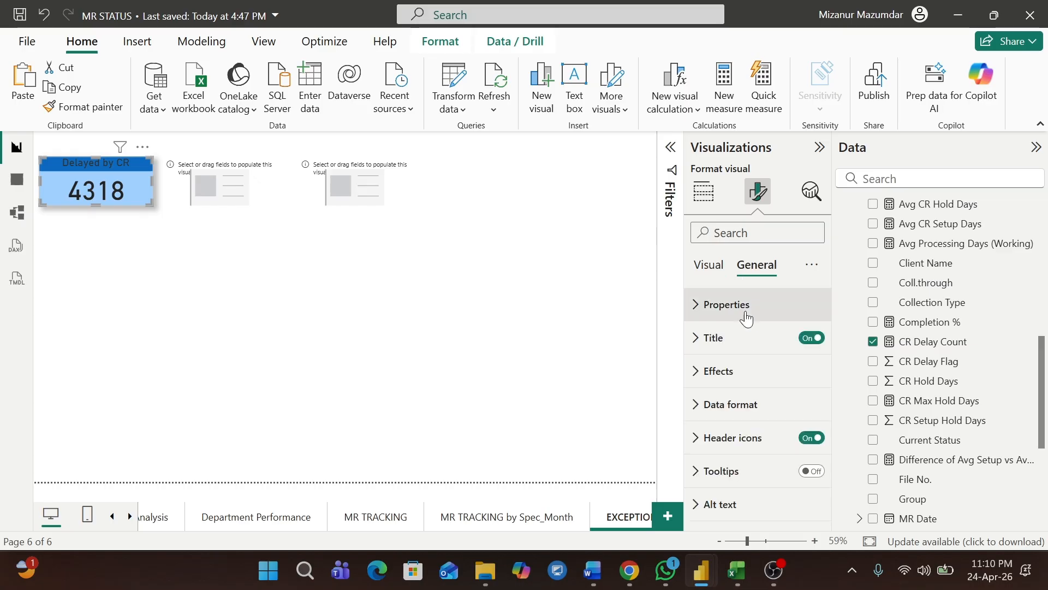
{"action": "left_click", "coordinate": [703, 343]}
{"action": "left_click", "coordinate": [706, 421]}
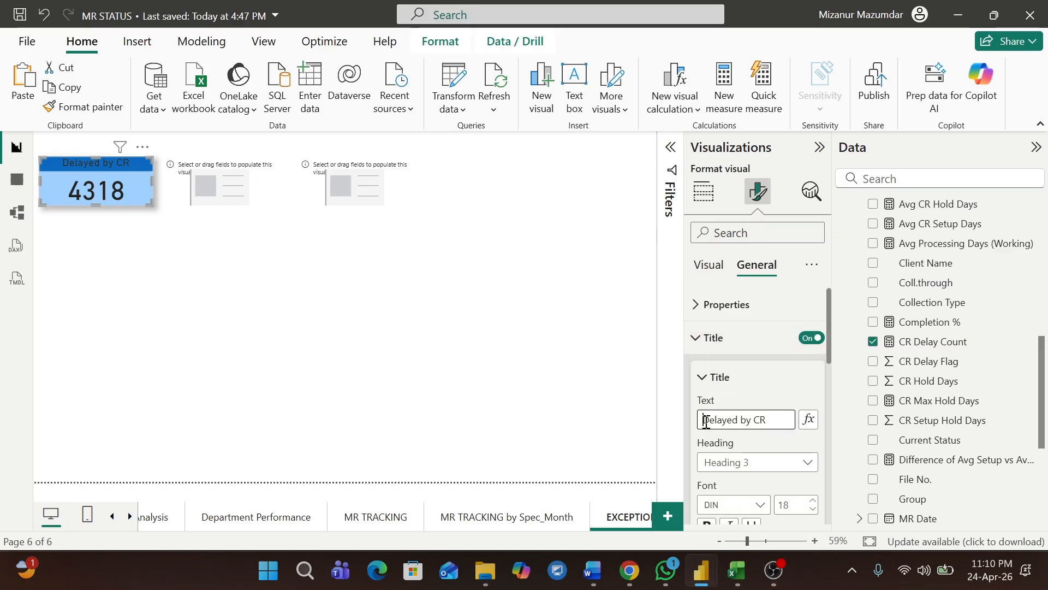
{"action": "type", "text": "MR"}
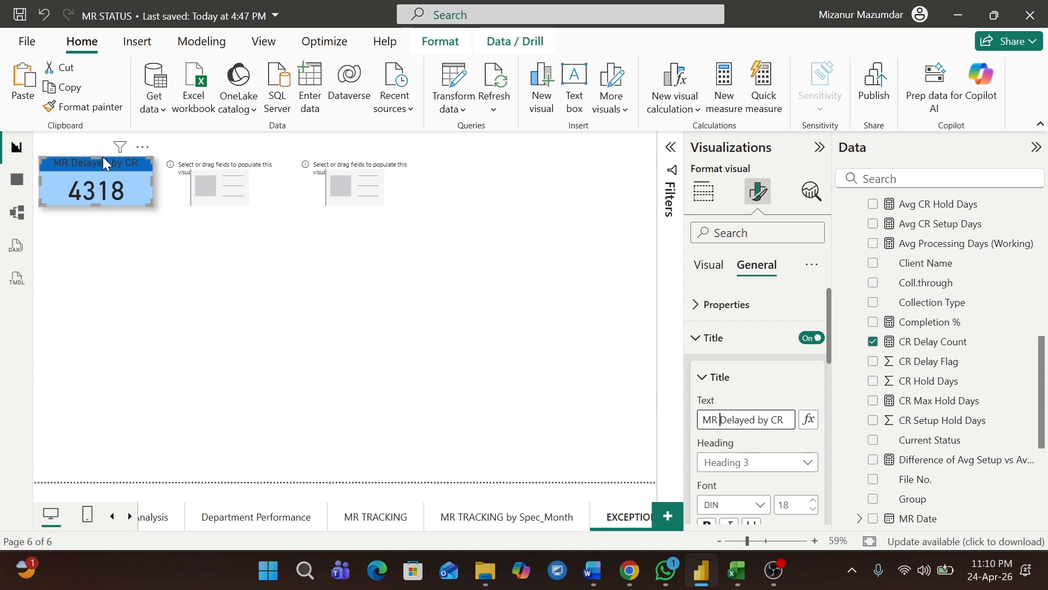
Assign Acc Delay Count to the second card and turn off its category label.
{"action": "left_click", "coordinate": [215, 177]}
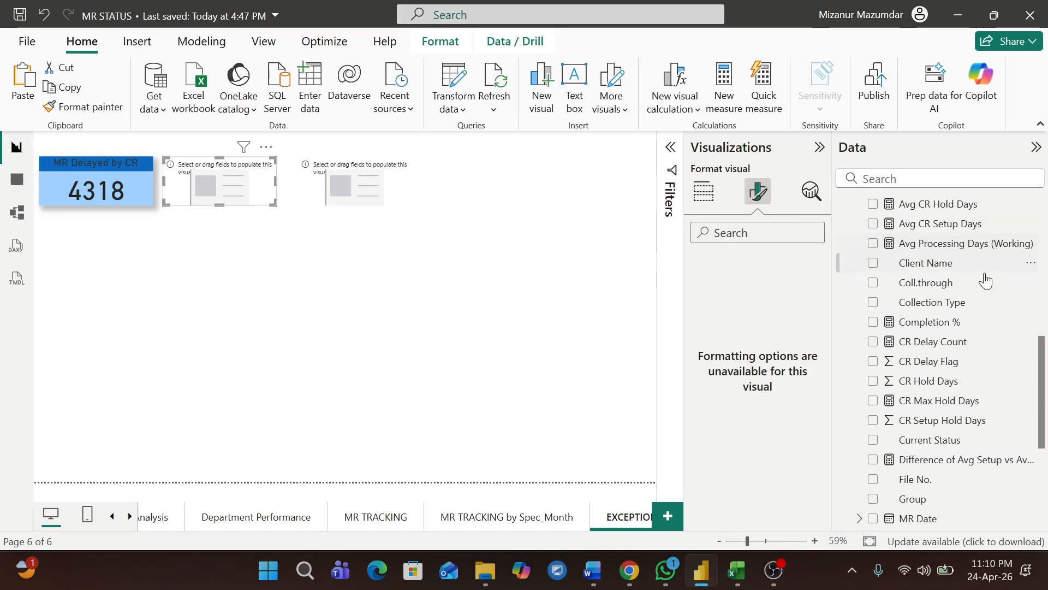
{"action": "left_click_drag", "start_coordinate": [1043, 358], "coordinate": [1042, 215]}
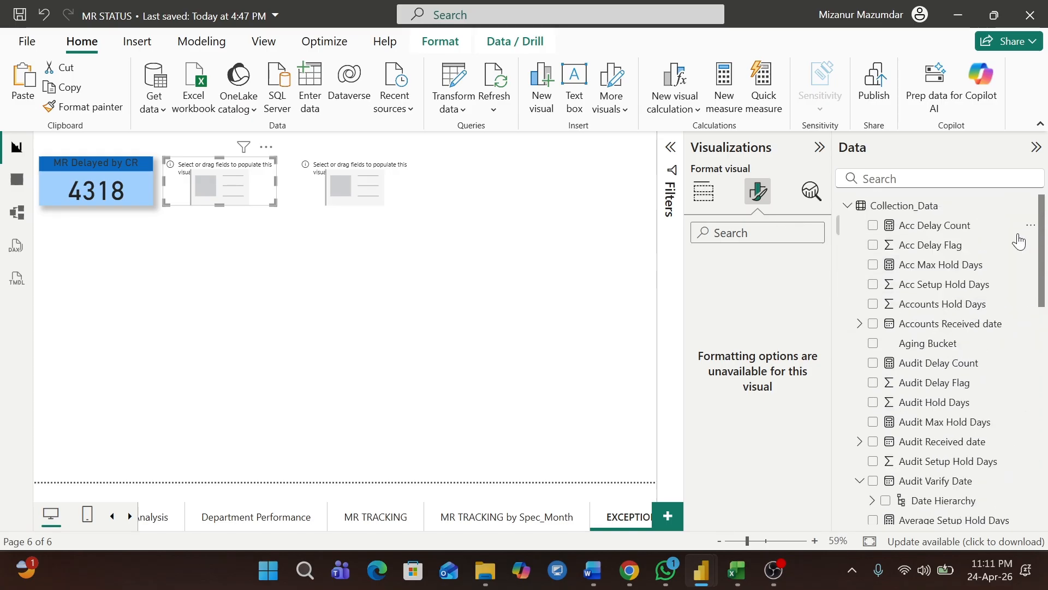
{"action": "left_click", "coordinate": [873, 226]}
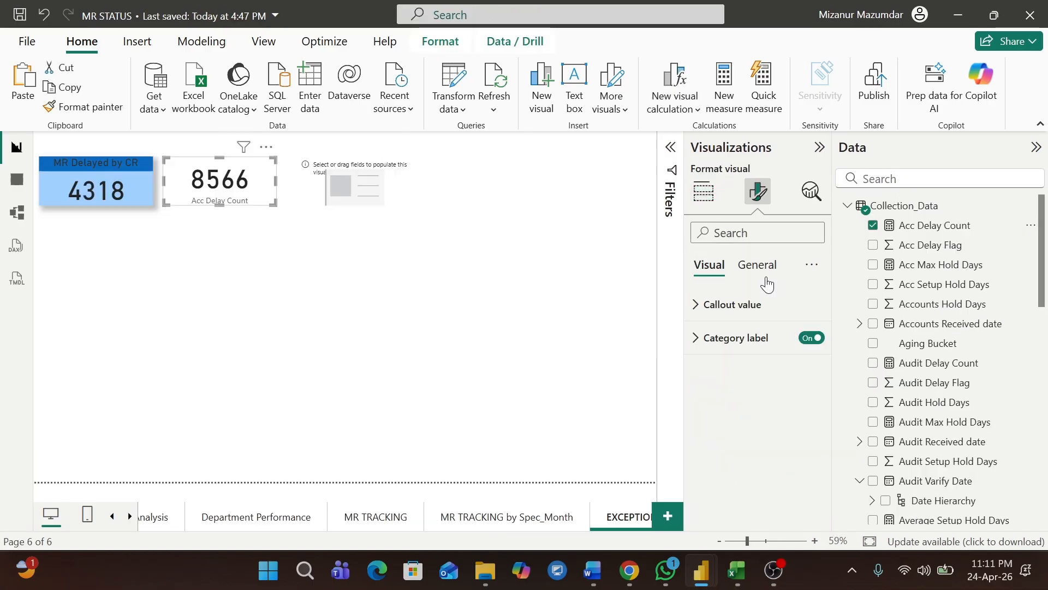
{"action": "left_click", "coordinate": [771, 271]}
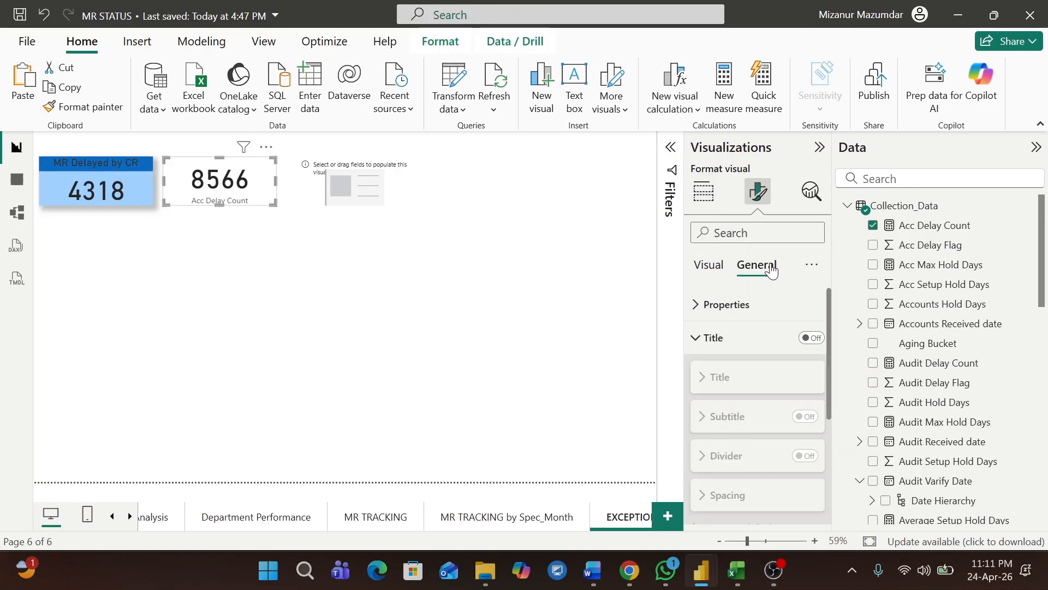
{"action": "left_click", "coordinate": [721, 270]}
{"action": "left_click", "coordinate": [812, 338]}
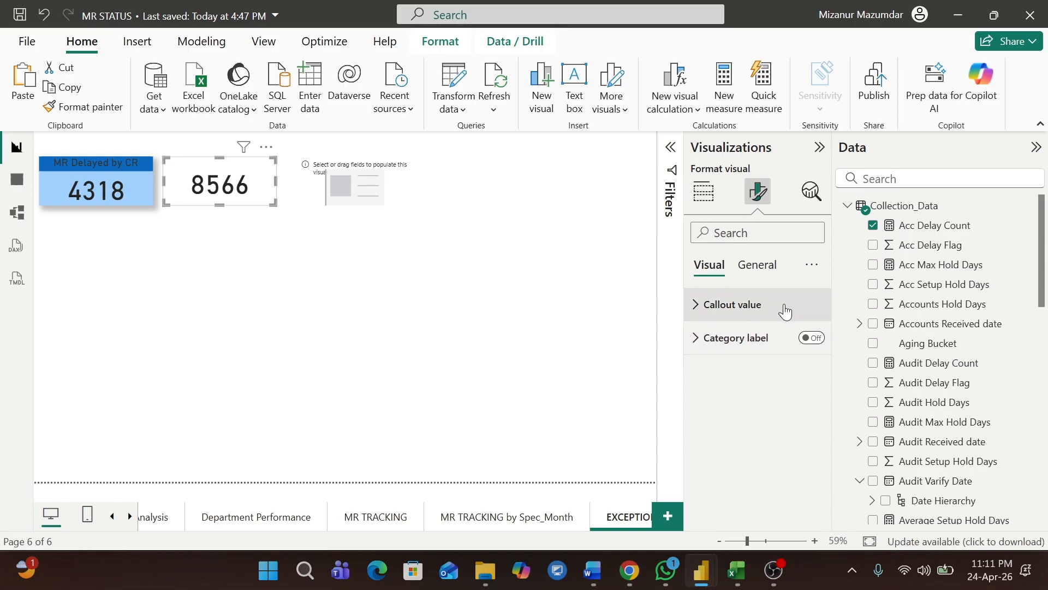
Turn on the second card's title, enter "MR Delayed by Accounts" and set its font size to 18.
{"action": "left_click", "coordinate": [755, 270]}
{"action": "left_click", "coordinate": [695, 338]}
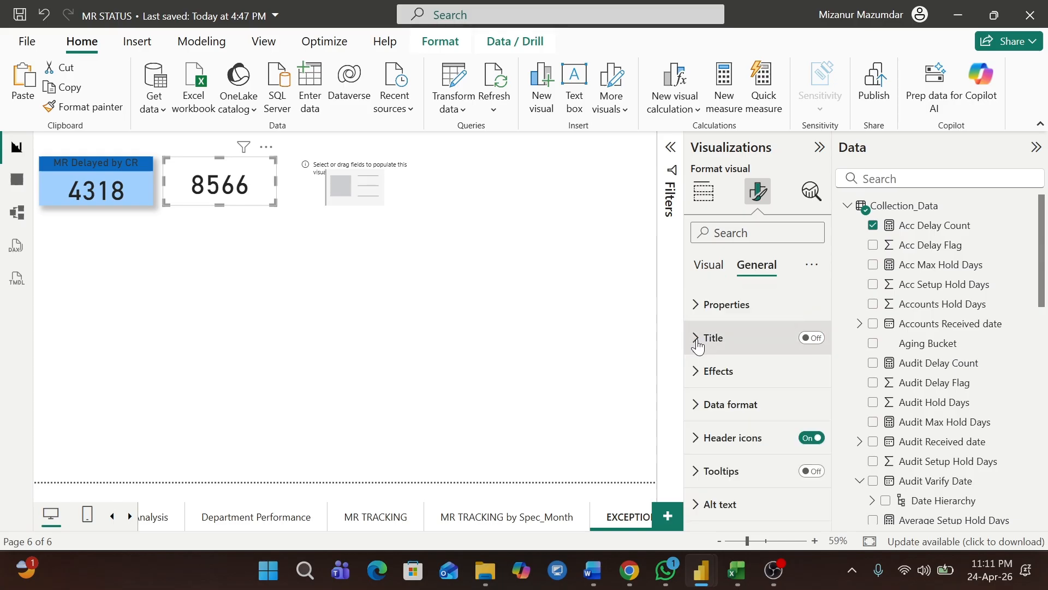
{"action": "left_click", "coordinate": [812, 338]}
{"action": "left_click", "coordinate": [697, 339]}
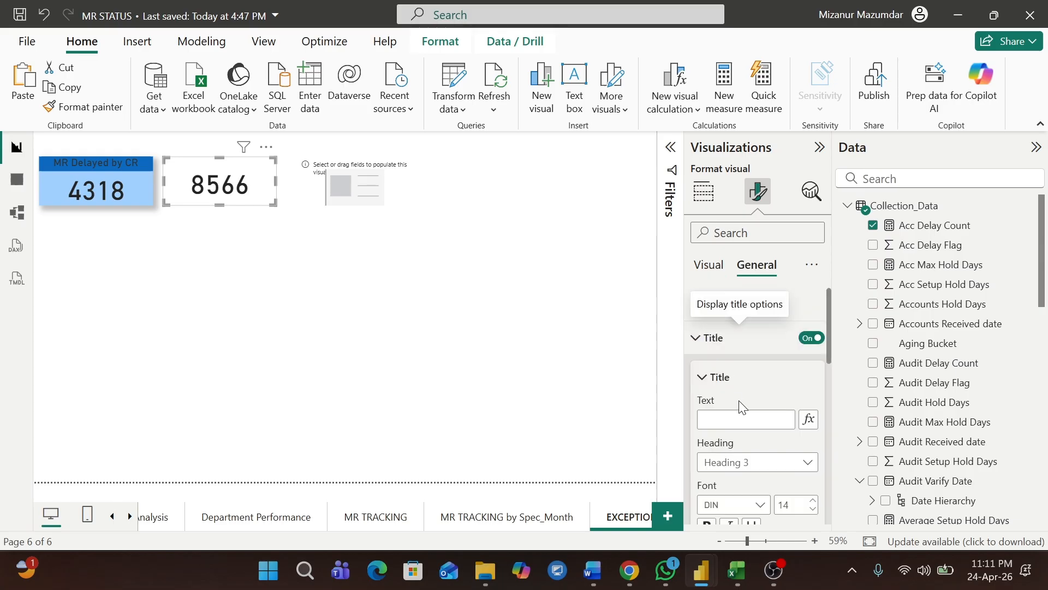
{"action": "left_click", "coordinate": [732, 418]}
{"action": "type", "text": "M"}
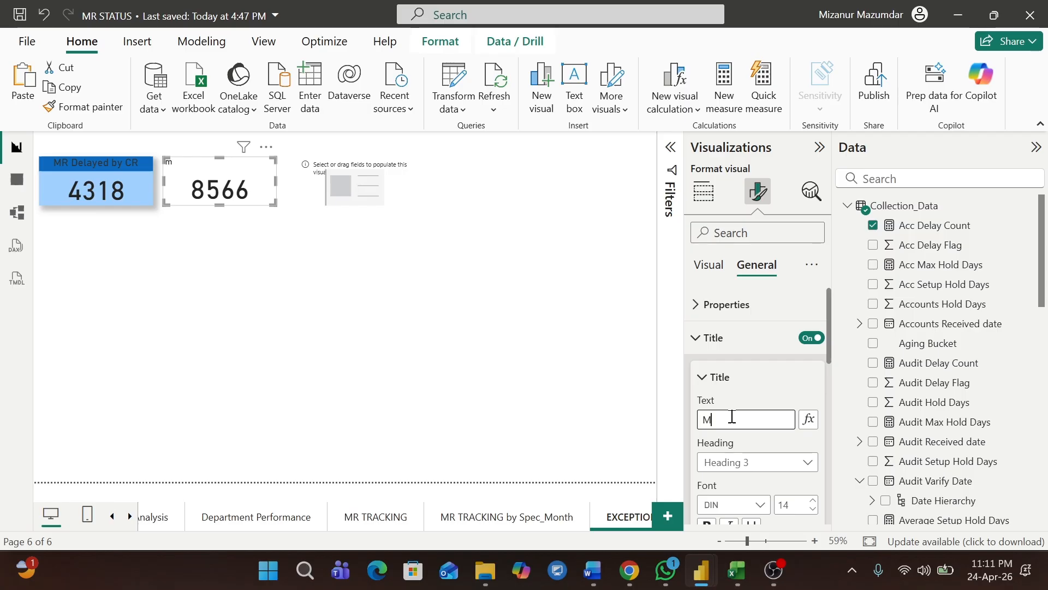
{"action": "type", "text": "R Delayed by Accounts"}
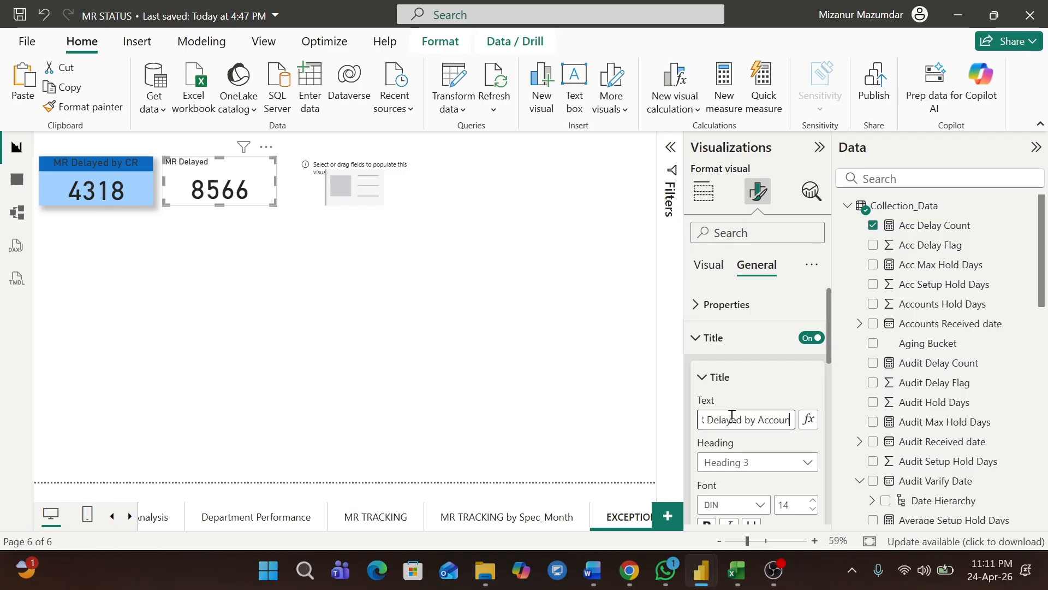
{"action": "left_click", "coordinate": [814, 502]}
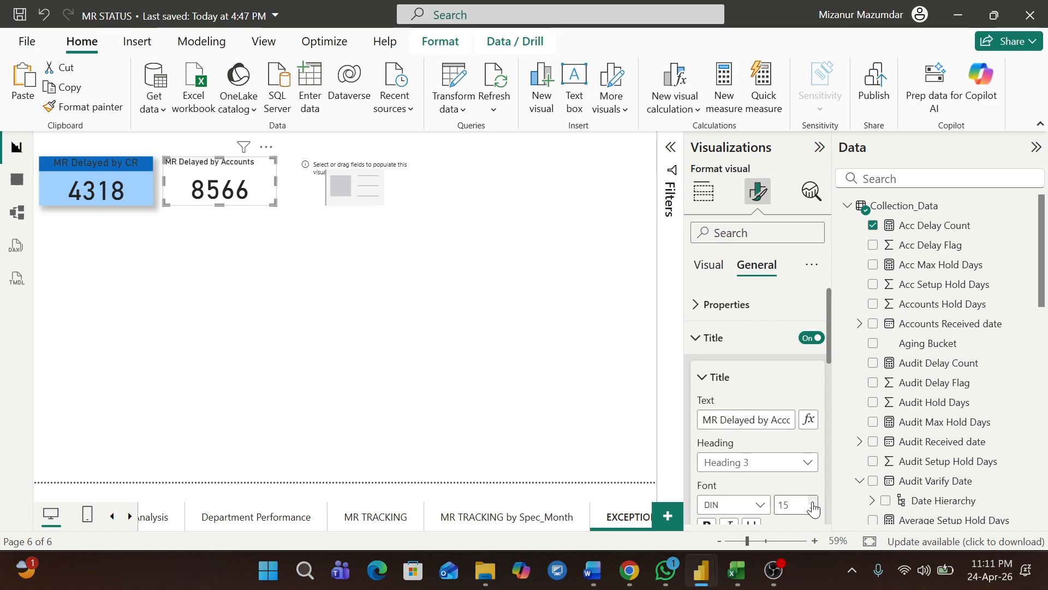
{"action": "left_click", "coordinate": [814, 502]}
{"action": "left_click", "coordinate": [814, 501]}
Give the Accounts card's title a magenta background (theme color 5, 25% darker) and center it.
{"action": "scroll", "coordinate": [825, 509], "scroll_direction": "up", "scroll_amount": 2}
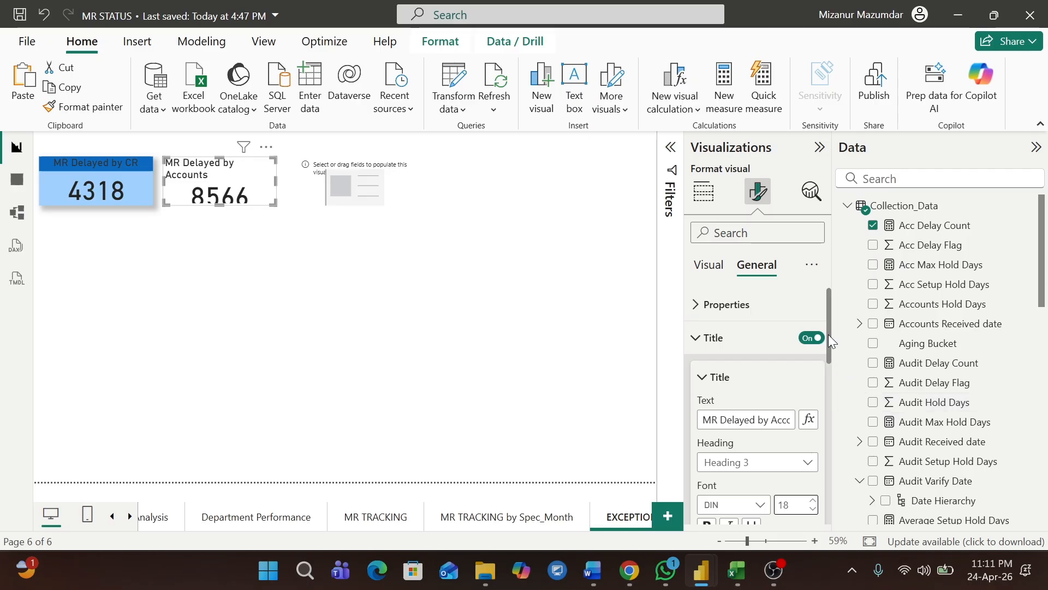
{"action": "left_click_drag", "start_coordinate": [830, 339], "coordinate": [837, 395]}
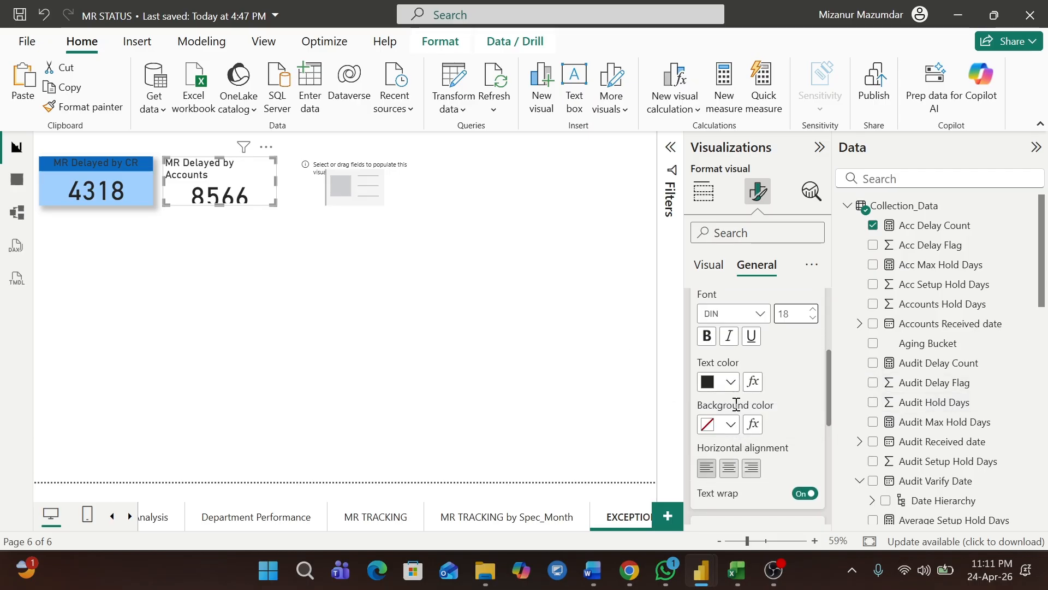
{"action": "left_click", "coordinate": [731, 424]}
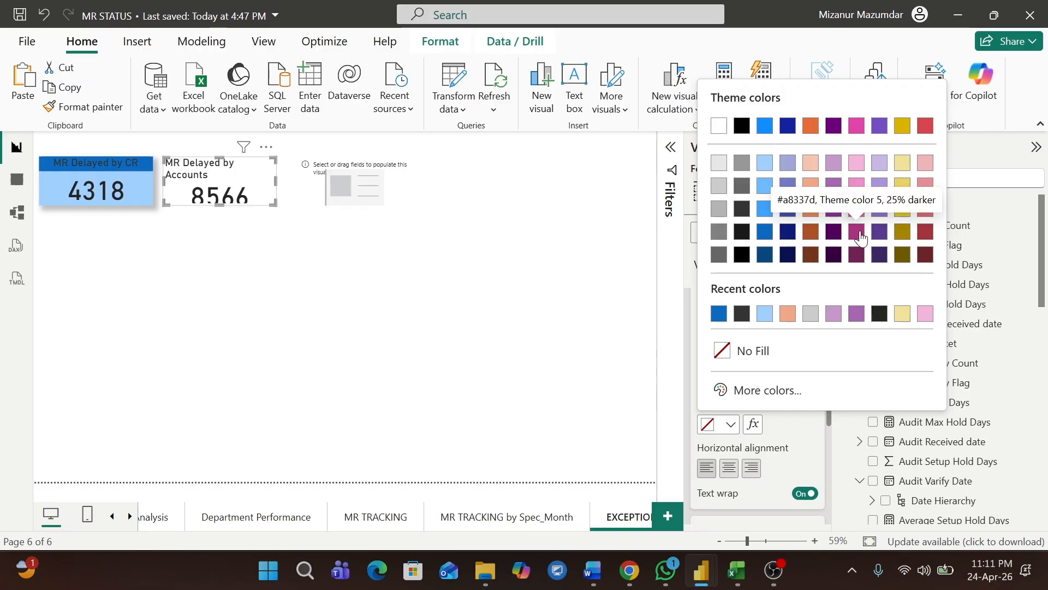
{"action": "left_click", "coordinate": [861, 225]}
{"action": "left_click", "coordinate": [727, 469]}
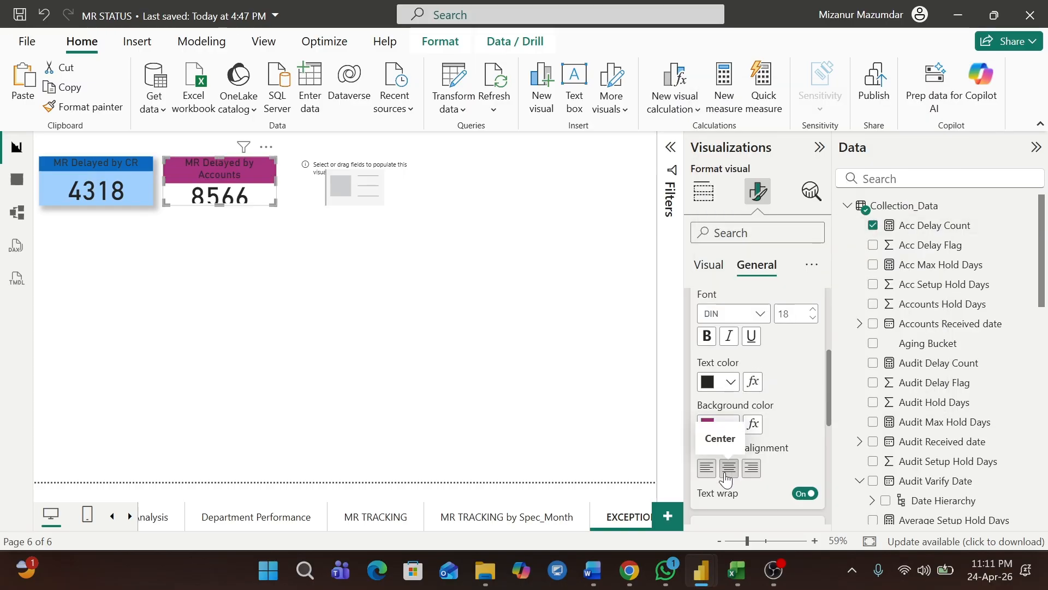
{"action": "left_click_drag", "start_coordinate": [830, 362], "coordinate": [830, 289]}
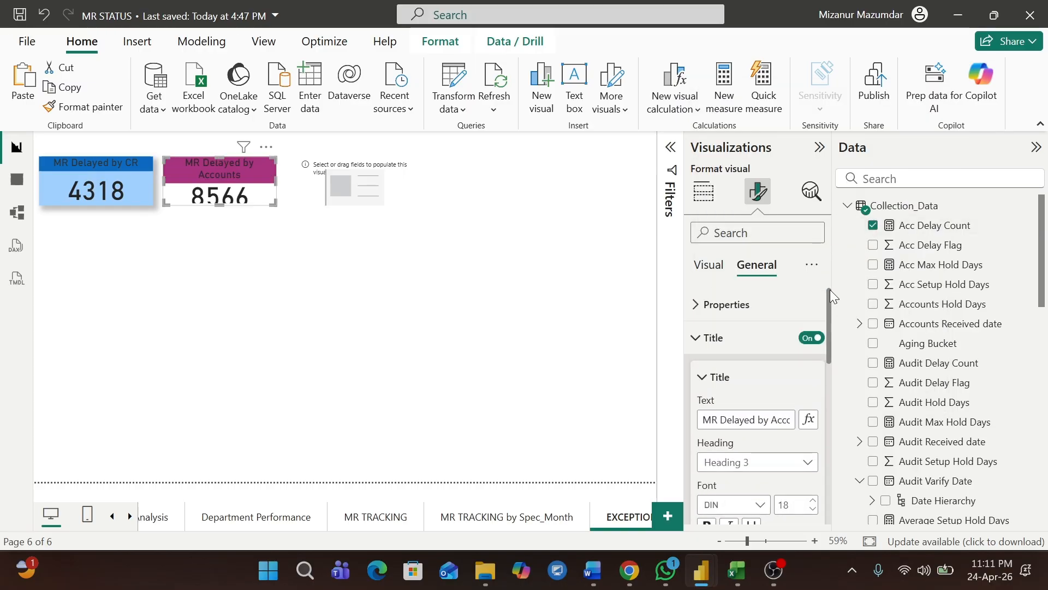
{"action": "left_click", "coordinate": [704, 338]}
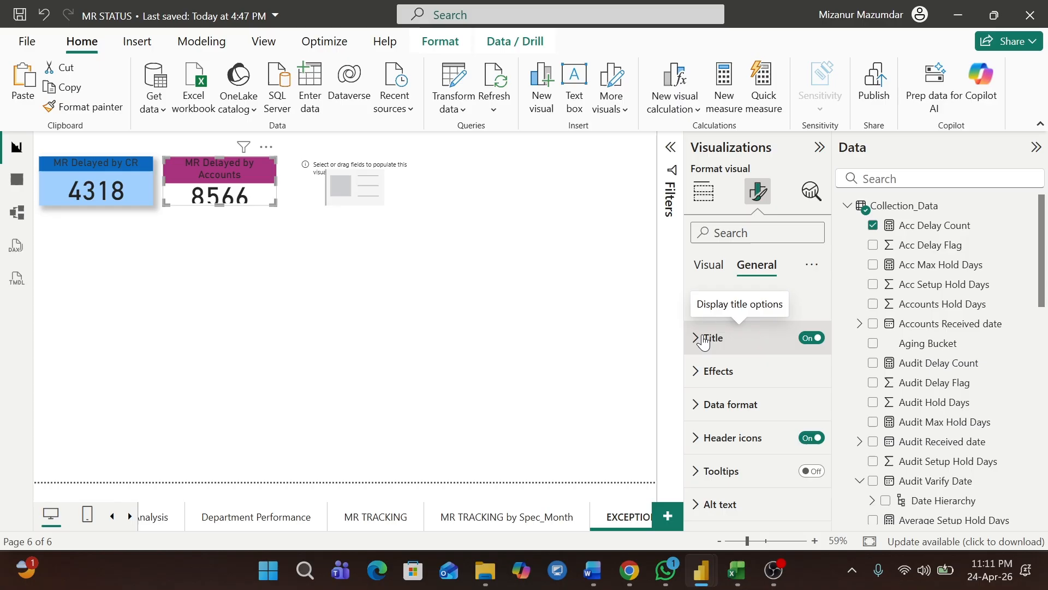
Give the Accounts card a light pink background (theme color 5, 60% lighter) and turn on its shadow.
{"action": "left_click", "coordinate": [707, 371]}
{"action": "left_click", "coordinate": [731, 458]}
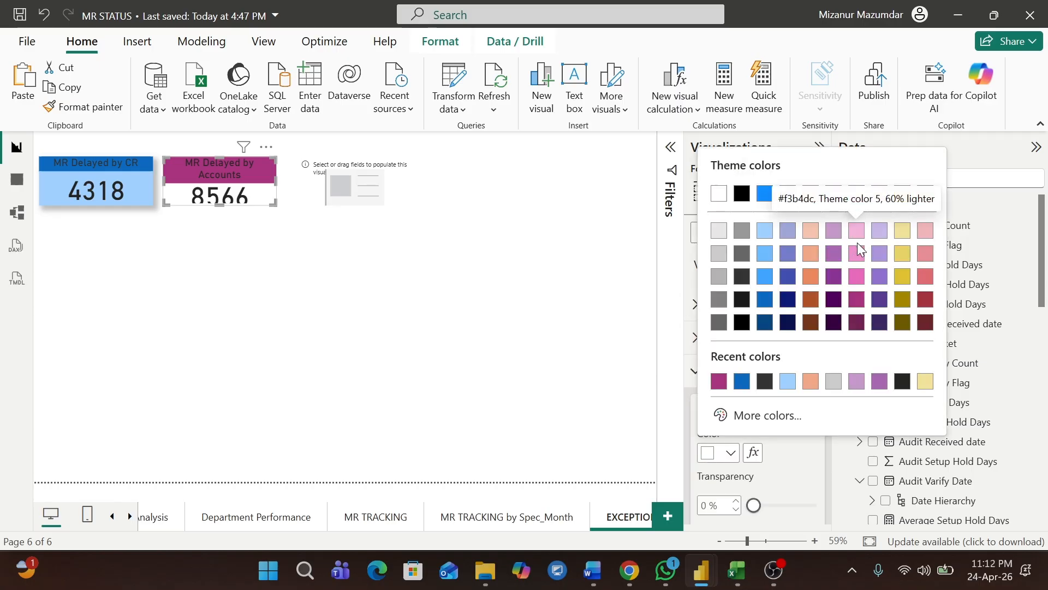
{"action": "left_click", "coordinate": [855, 242]}
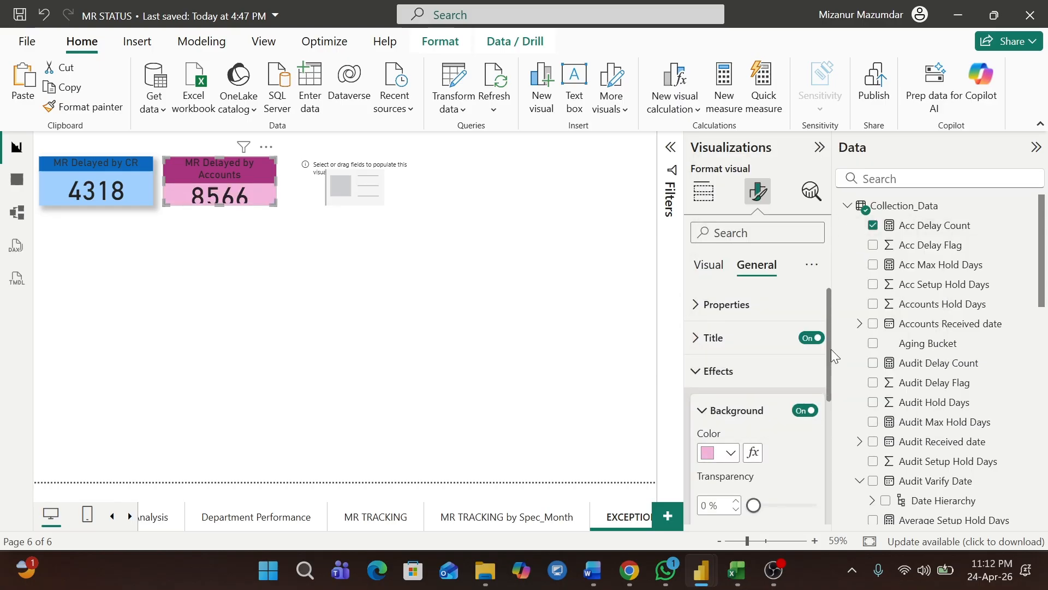
{"action": "left_click_drag", "start_coordinate": [831, 349], "coordinate": [827, 415]}
{"action": "left_click", "coordinate": [805, 404]}
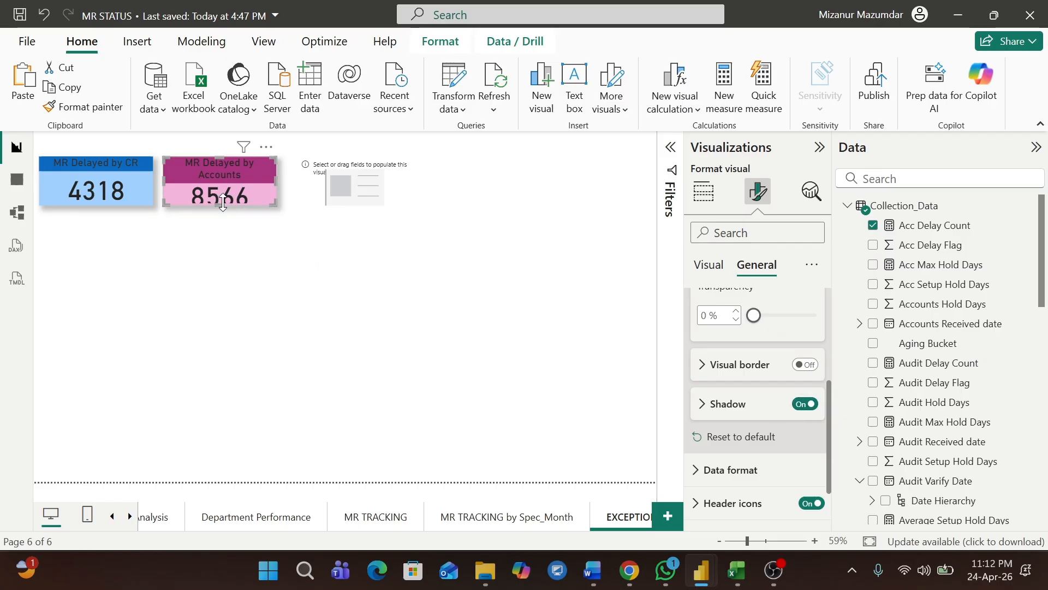
Extend the Accounts and CR cards slightly downward so that both have the same height.
{"action": "left_click_drag", "start_coordinate": [222, 204], "coordinate": [222, 213]}
{"action": "left_click", "coordinate": [130, 191]}
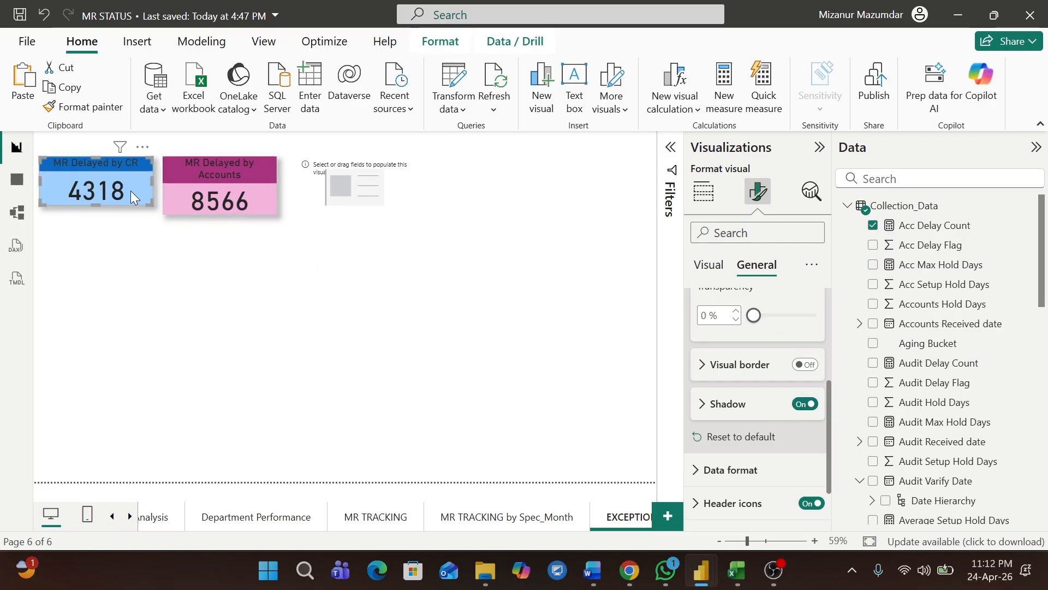
{"action": "left_click_drag", "start_coordinate": [92, 206], "coordinate": [94, 214]}
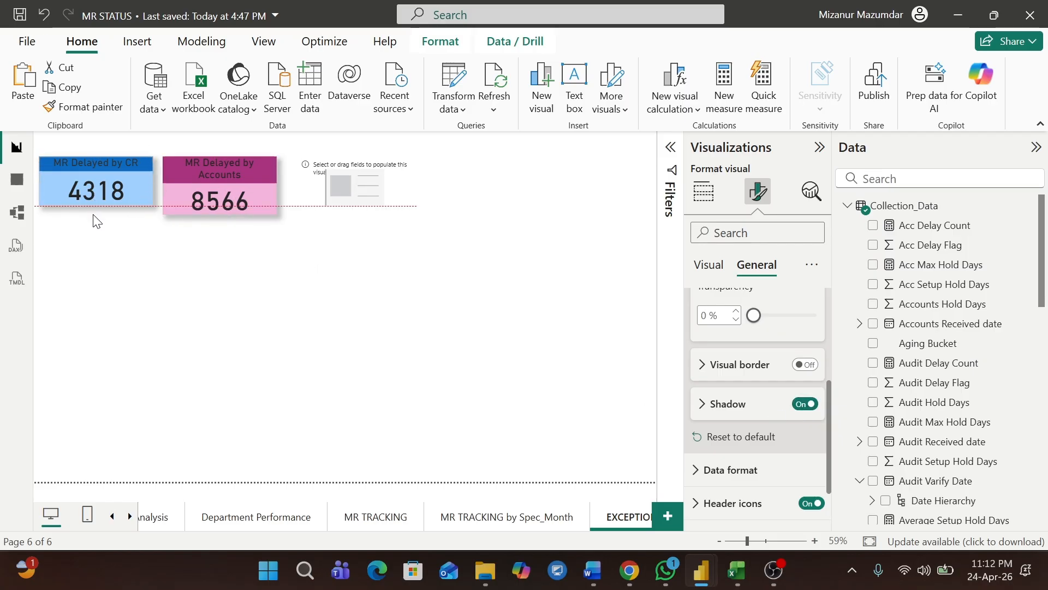
Assign the Audit Delay Count measure to the empty third card.
{"action": "left_click", "coordinate": [365, 187]}
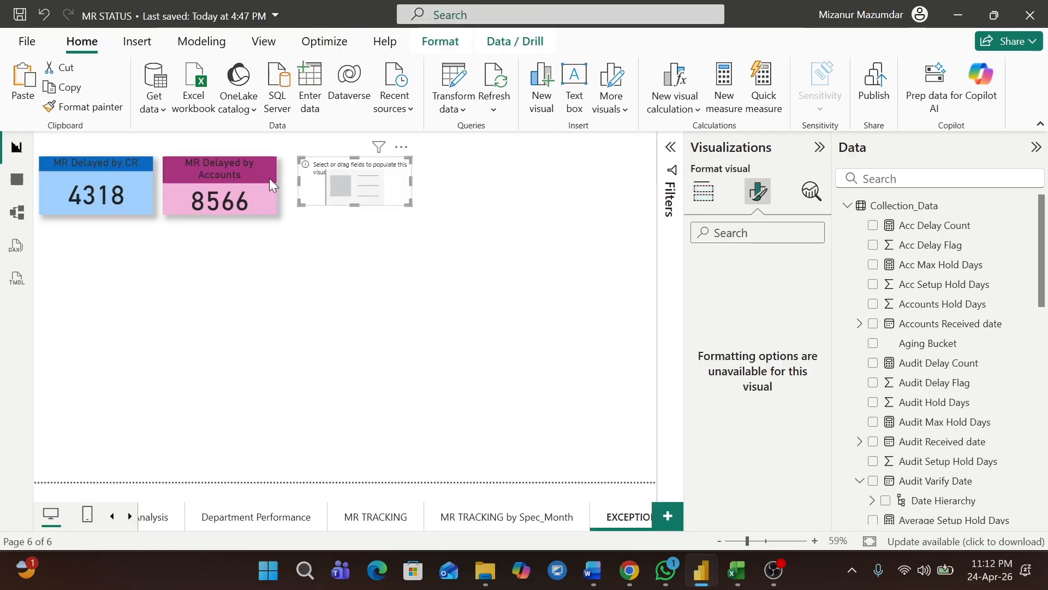
{"action": "left_click", "coordinate": [233, 173]}
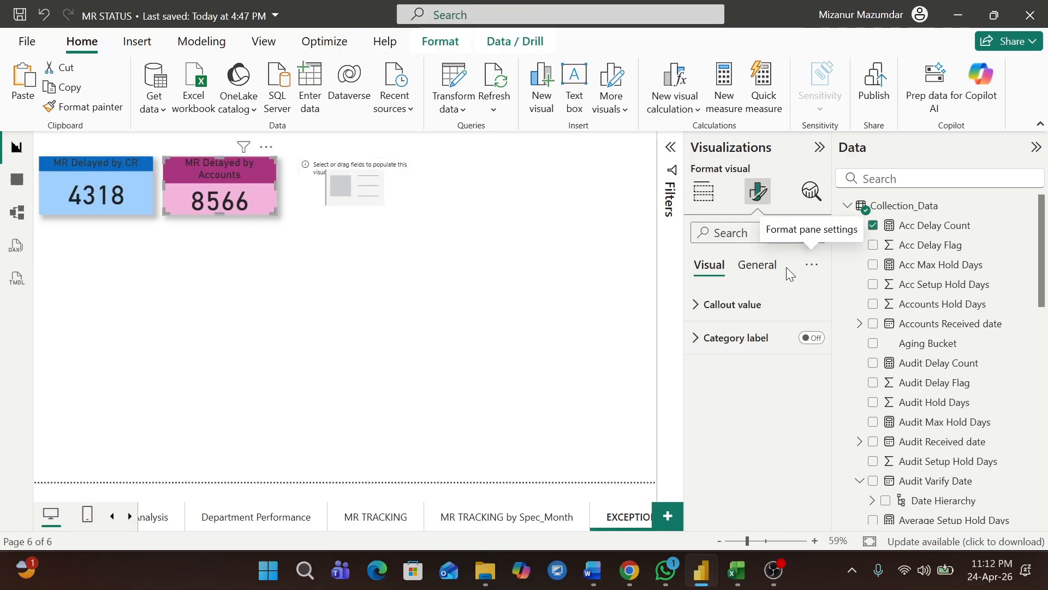
{"action": "left_click", "coordinate": [375, 181]}
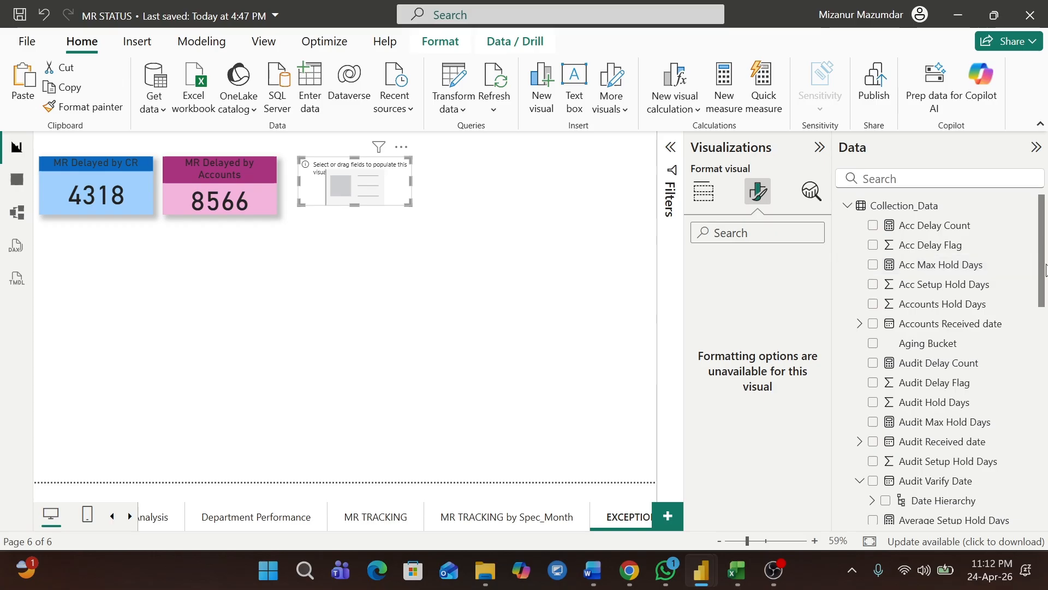
{"action": "left_click", "coordinate": [873, 363]}
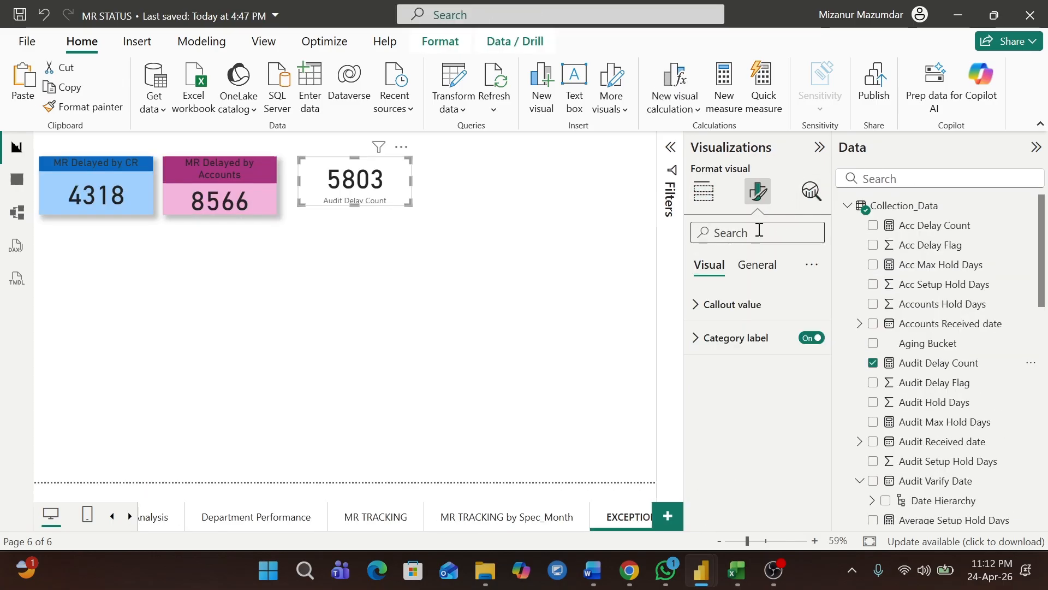
Turn on the third card's title and enter "MR Delayed by Audit" as its text.
{"action": "left_click", "coordinate": [758, 264]}
{"action": "left_click", "coordinate": [698, 339]}
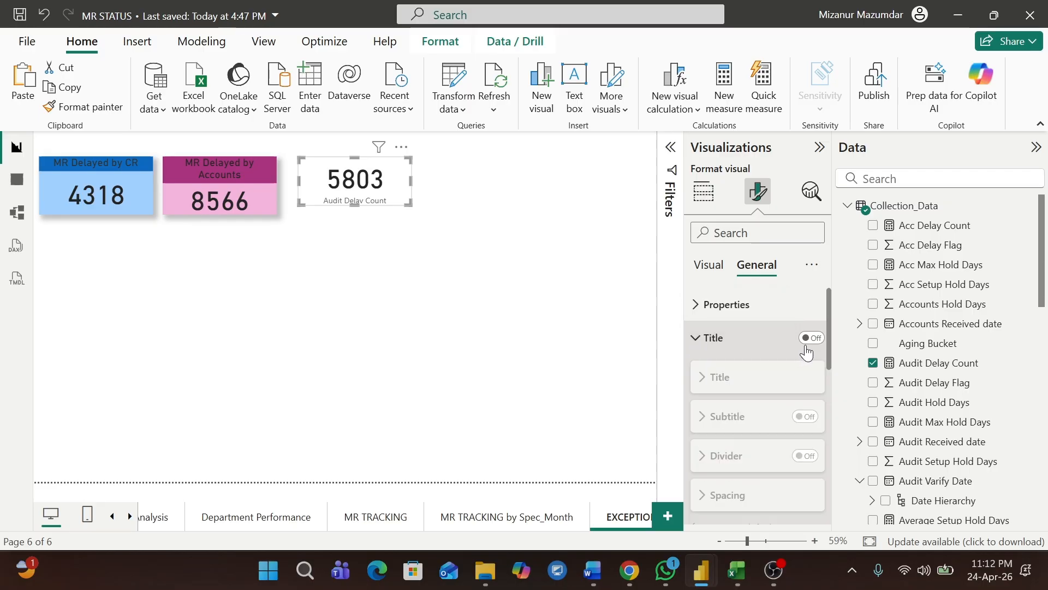
{"action": "left_click", "coordinate": [811, 338]}
{"action": "left_click", "coordinate": [717, 377]}
{"action": "left_click", "coordinate": [713, 416]}
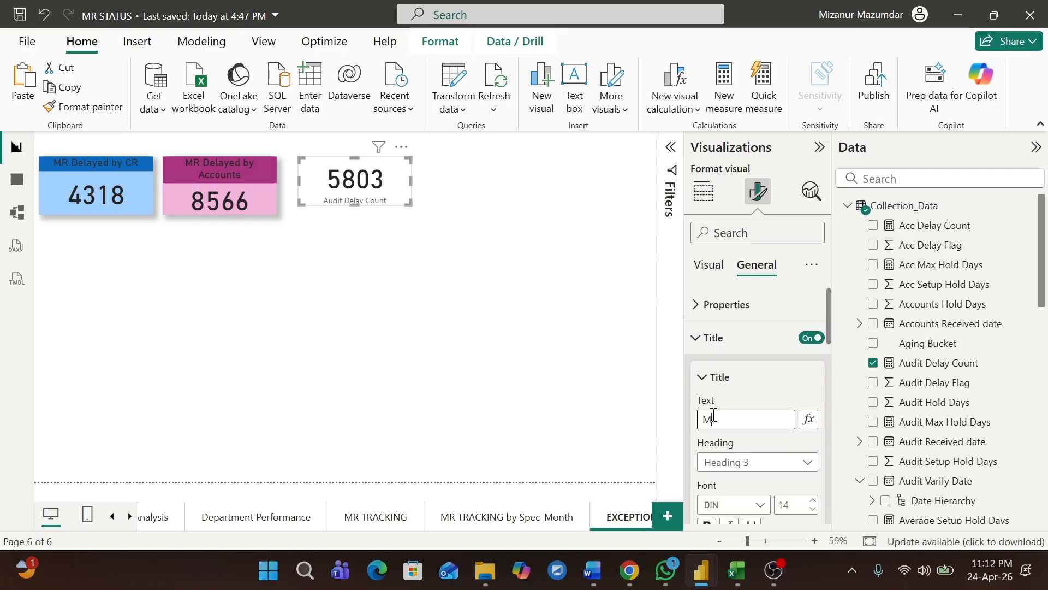
{"action": "type", "text": "MR Delayed by"}
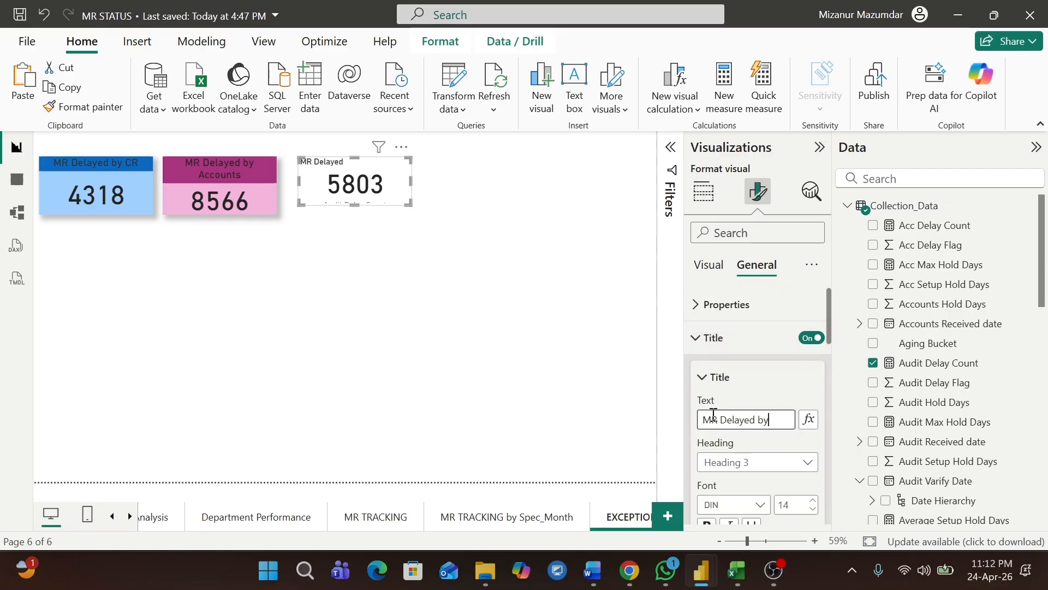
{"action": "type", "text": " Audit"}
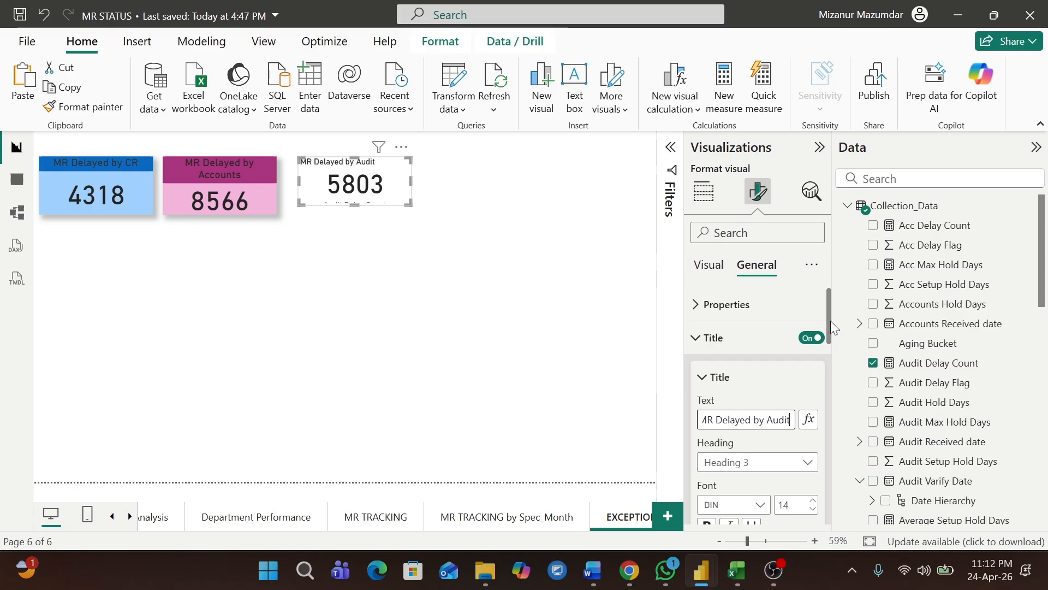
Set the Audit card's title font size to 18.
{"action": "scroll", "coordinate": [831, 344], "scroll_direction": "down", "scroll_amount": 1}
{"action": "scroll", "coordinate": [829, 338], "scroll_direction": "down", "scroll_amount": 1}
{"action": "left_click", "coordinate": [812, 362]}
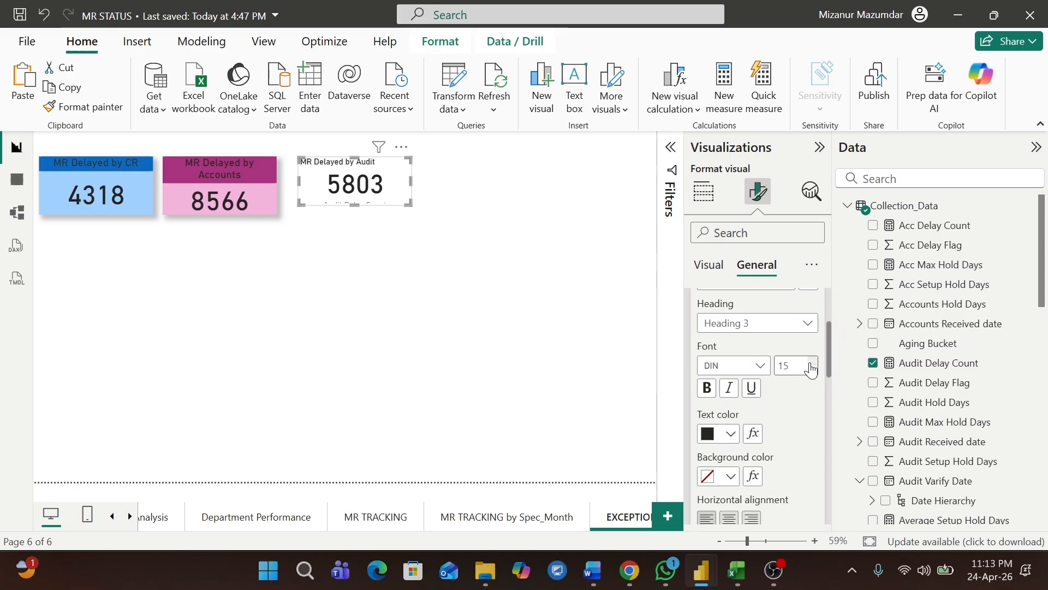
{"action": "left_click", "coordinate": [812, 362]}
{"action": "left_click", "coordinate": [812, 362]}
{"action": "left_click", "coordinate": [812, 362]}
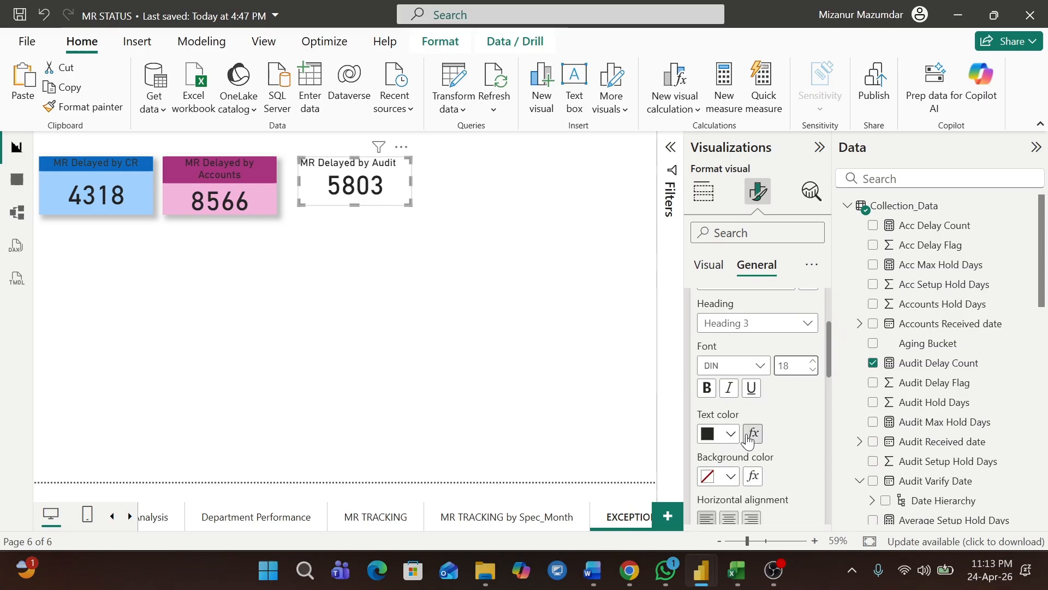
Try bold formatting and orange and white text colors on the Audit card's title.
{"action": "left_click", "coordinate": [706, 388]}
{"action": "left_click", "coordinate": [706, 388]}
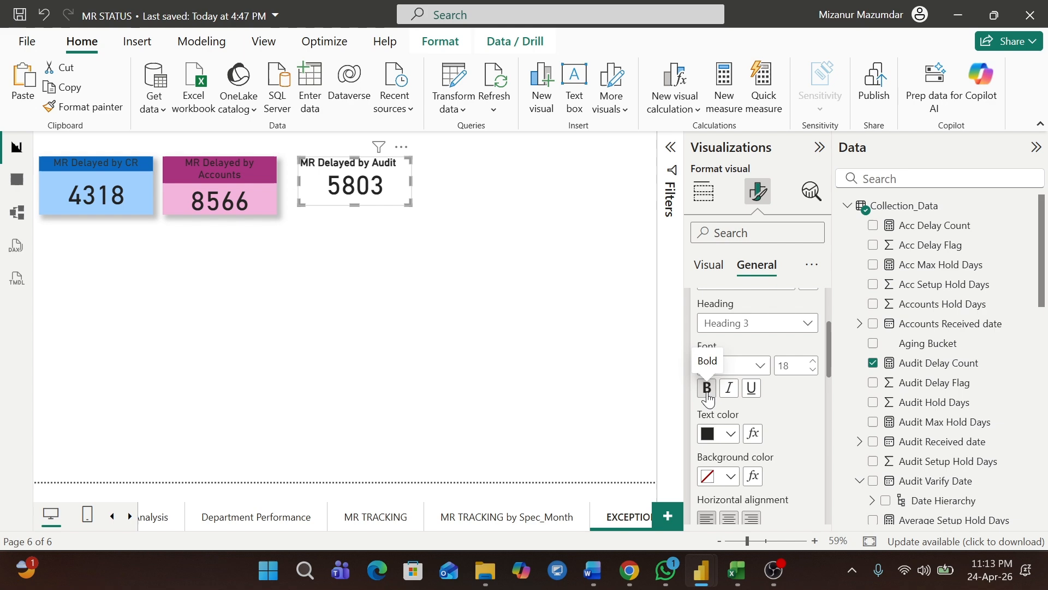
{"action": "left_click", "coordinate": [731, 437]}
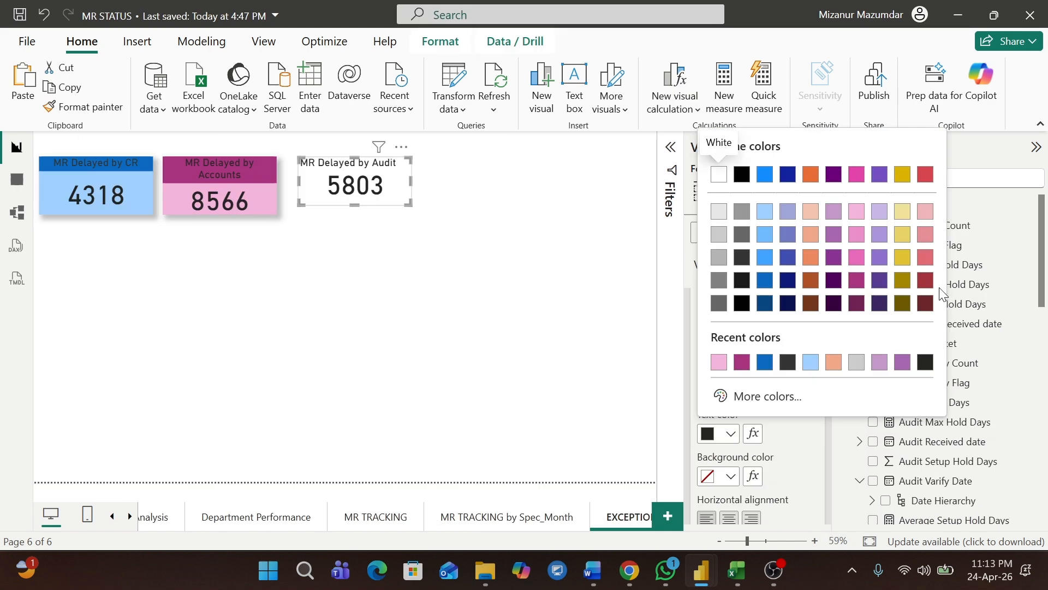
{"action": "left_click", "coordinate": [812, 260]}
{"action": "left_click", "coordinate": [731, 434]}
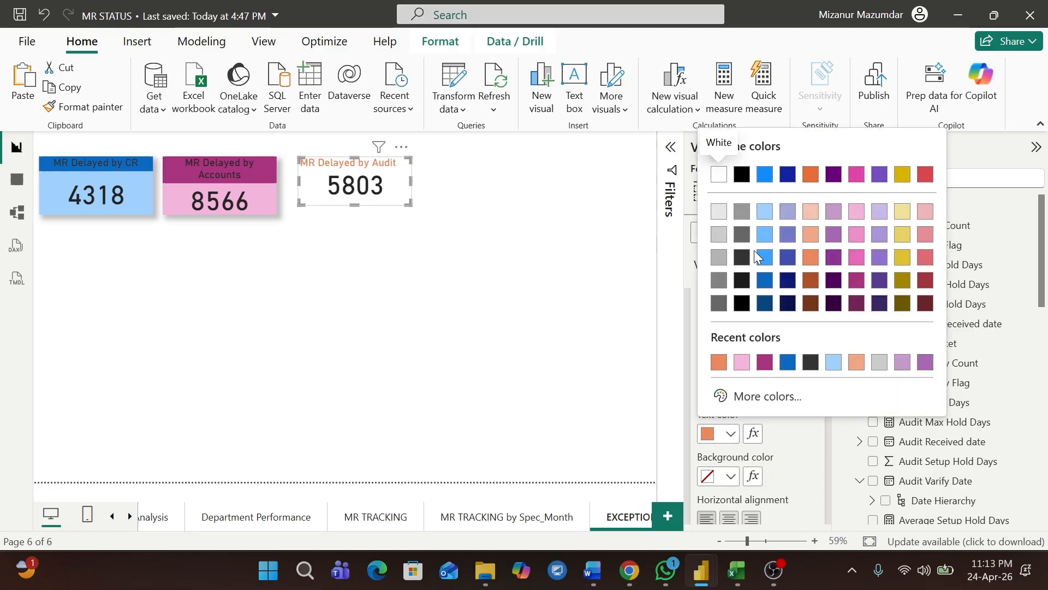
{"action": "left_click", "coordinate": [719, 176]}
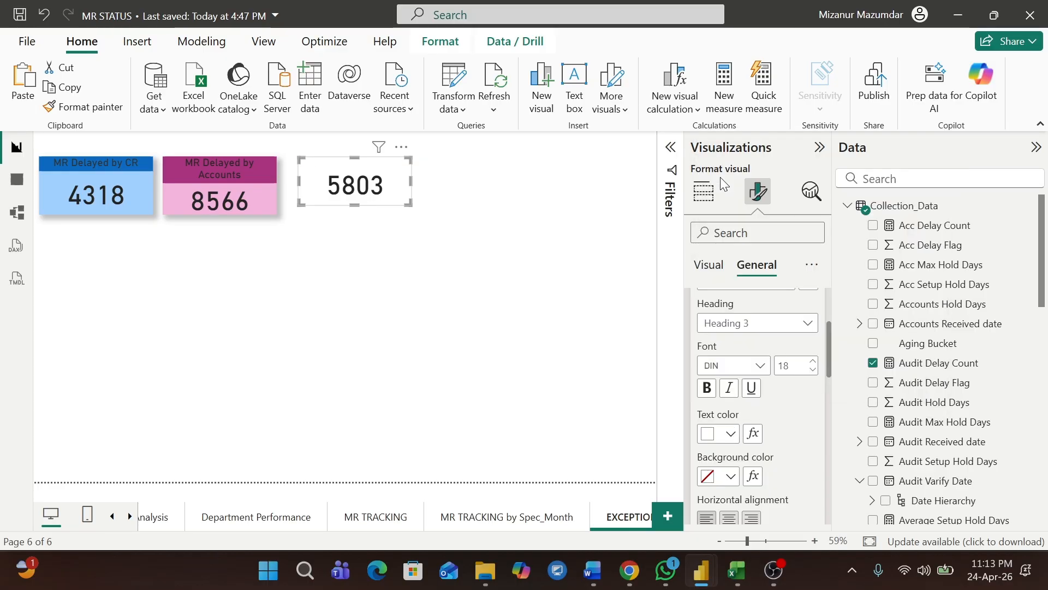
{"action": "left_click", "coordinate": [731, 434]}
{"action": "left_click", "coordinate": [812, 260]}
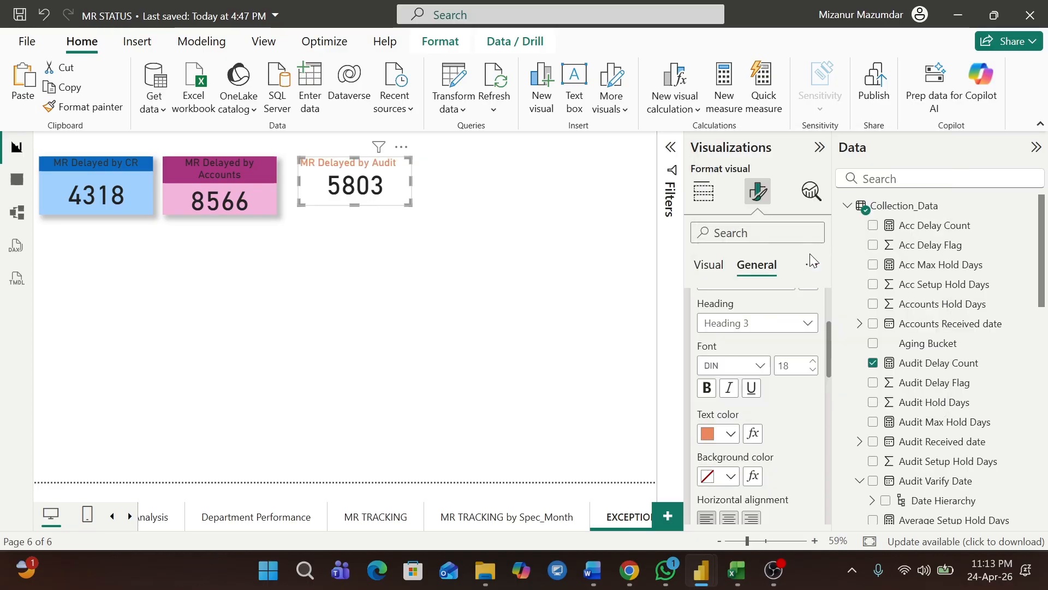
Center the Audit card's title and give the card a light orange background.
{"action": "left_click", "coordinate": [738, 517]}
{"action": "left_click_drag", "start_coordinate": [828, 343], "coordinate": [830, 294]}
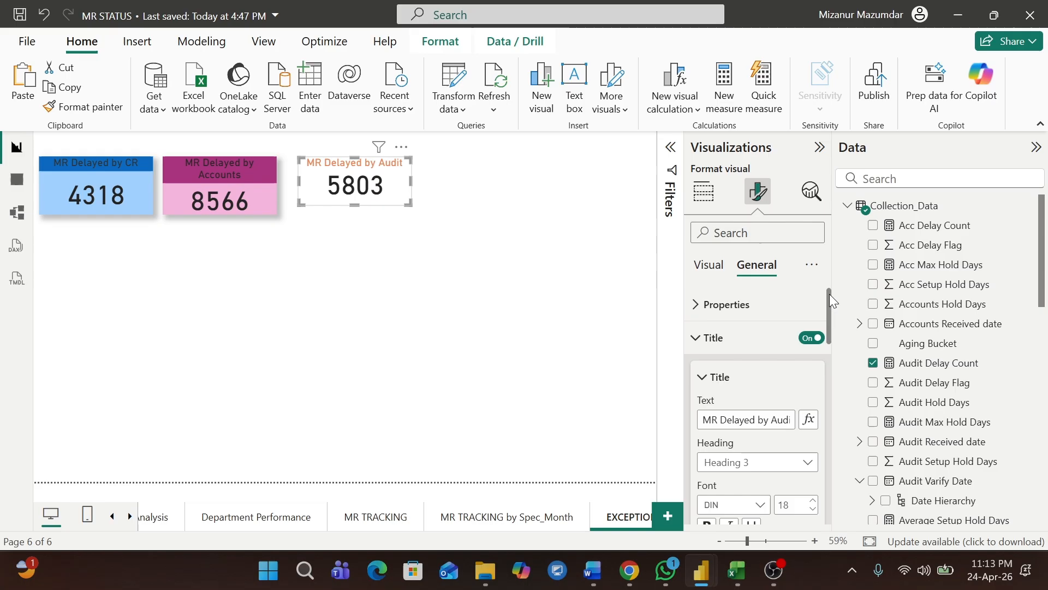
{"action": "left_click", "coordinate": [702, 342]}
{"action": "left_click", "coordinate": [719, 452]}
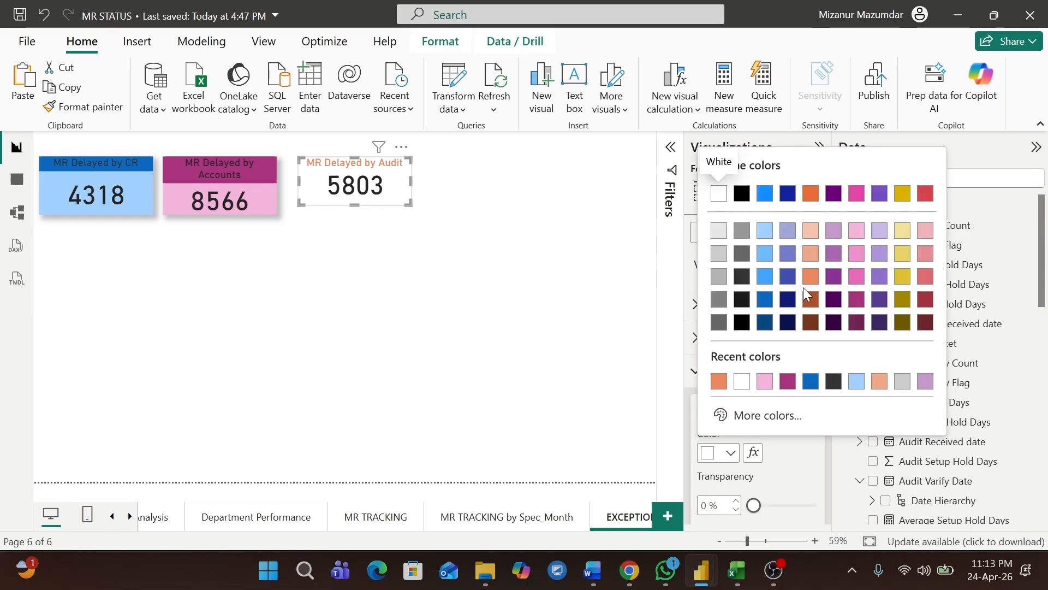
{"action": "left_click", "coordinate": [809, 230]}
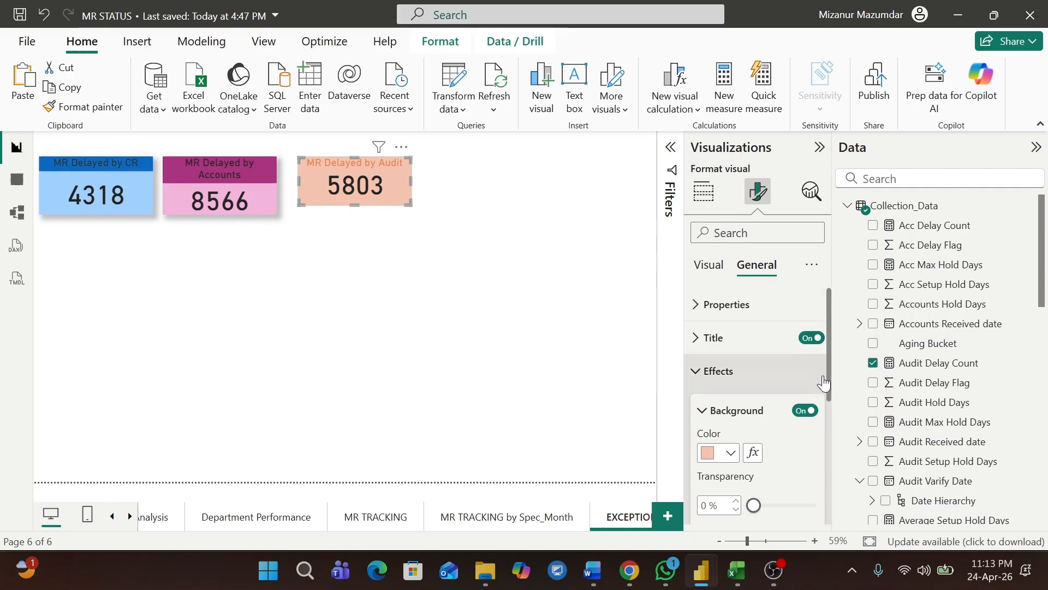
Turn on the Audit card's shadow and extend its height to match the other two cards.
{"action": "left_click_drag", "start_coordinate": [831, 361], "coordinate": [832, 430]}
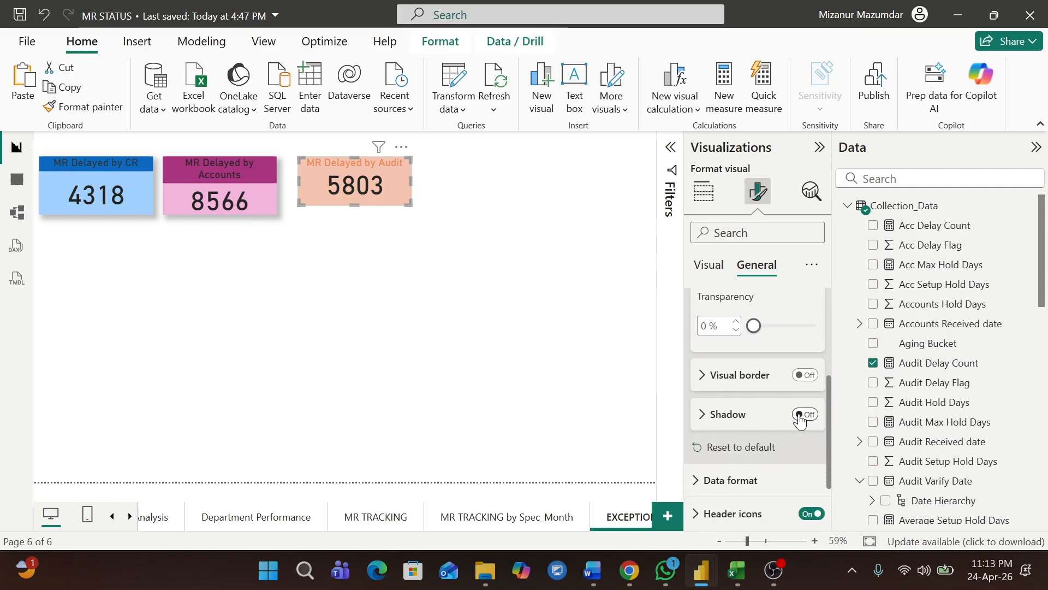
{"action": "left_click", "coordinate": [804, 415]}
{"action": "left_click_drag", "start_coordinate": [351, 205], "coordinate": [351, 214]}
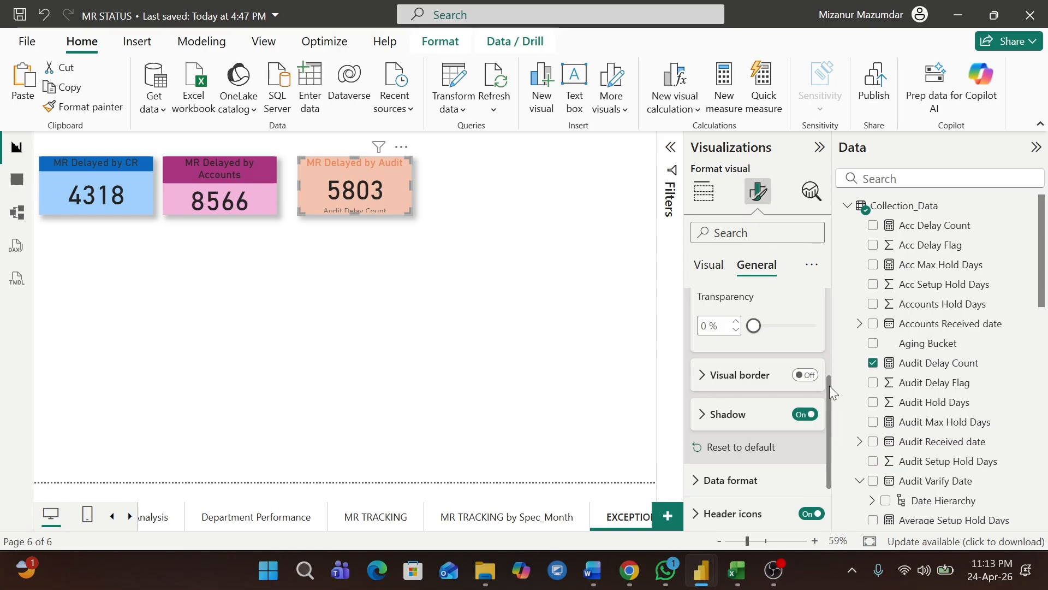
Give the Audit card's title white text on an orange background.
{"action": "left_click_drag", "start_coordinate": [830, 385], "coordinate": [830, 350]}
{"action": "left_click", "coordinate": [697, 338]}
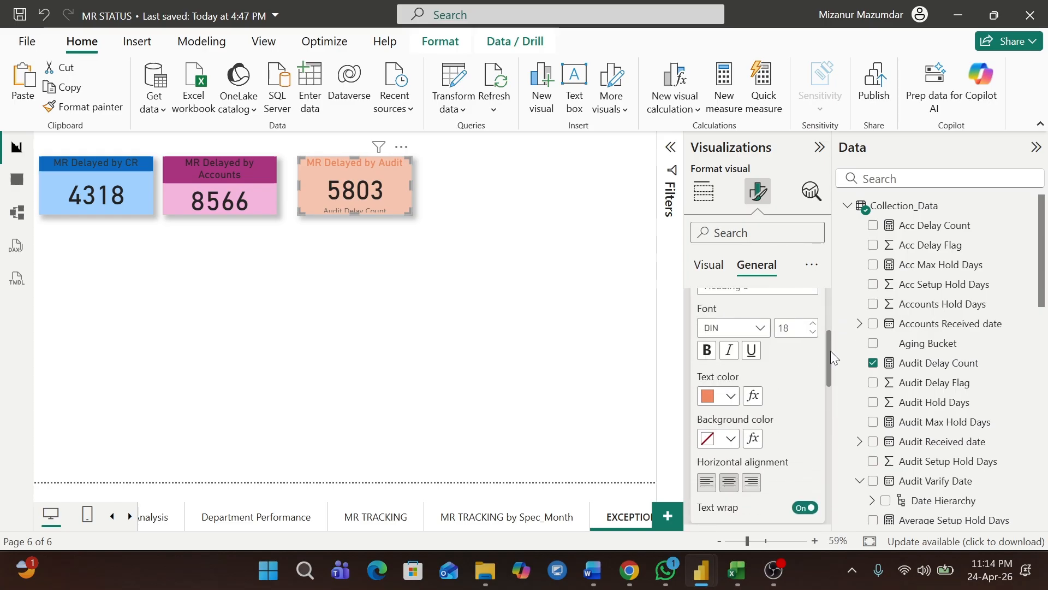
{"action": "left_click", "coordinate": [731, 399]}
{"action": "left_click", "coordinate": [719, 138]}
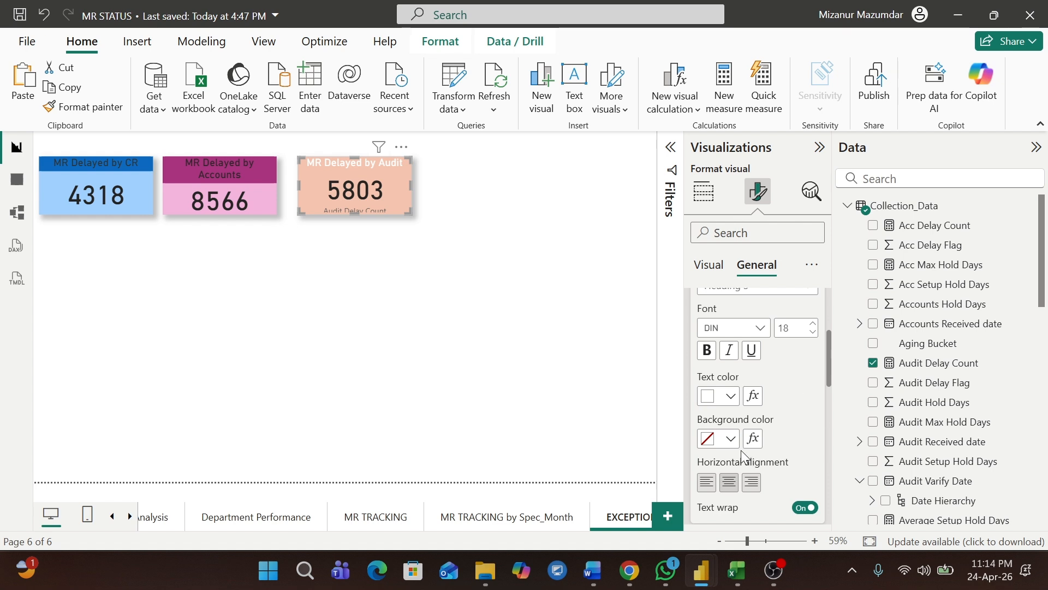
{"action": "left_click", "coordinate": [731, 438]}
{"action": "left_click", "coordinate": [830, 222]}
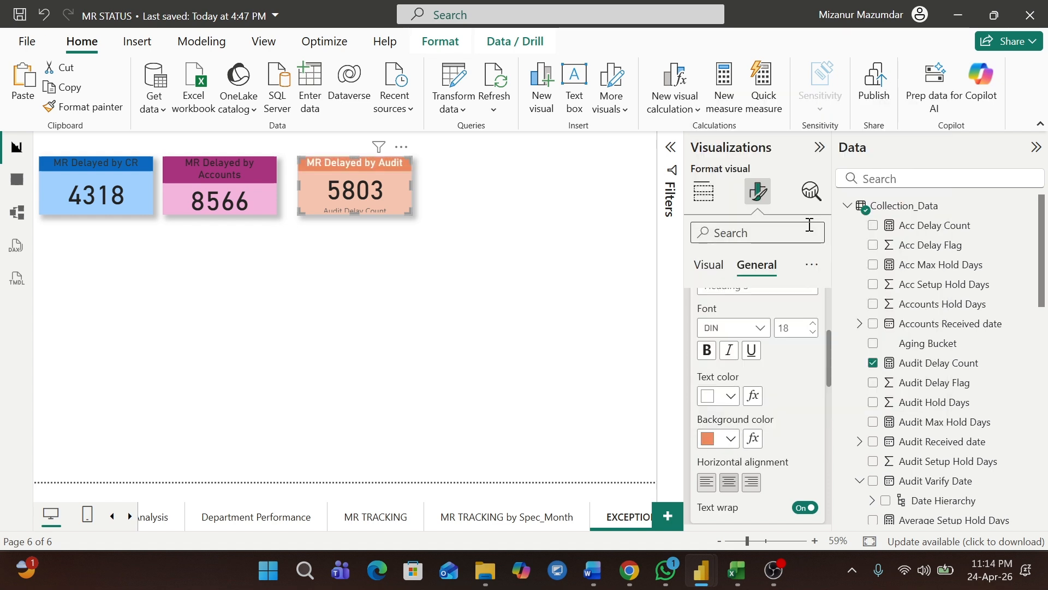
Set the title text color of the Accounts and CR cards to white.
{"action": "left_click", "coordinate": [181, 175]}
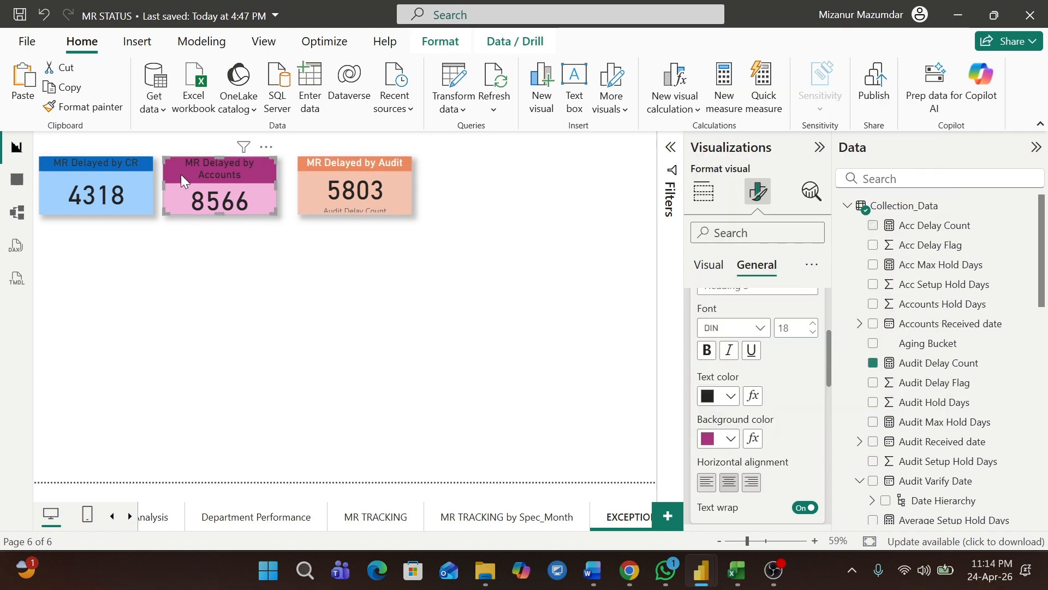
{"action": "left_click", "coordinate": [731, 396]}
{"action": "left_click", "coordinate": [719, 138]}
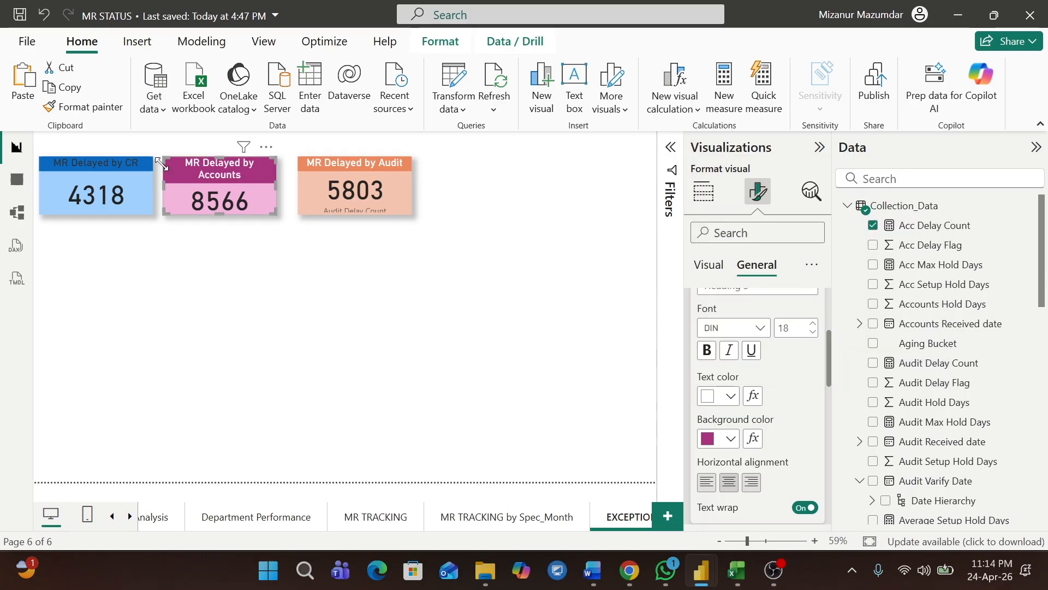
{"action": "left_click", "coordinate": [135, 171]}
{"action": "left_click", "coordinate": [731, 396]}
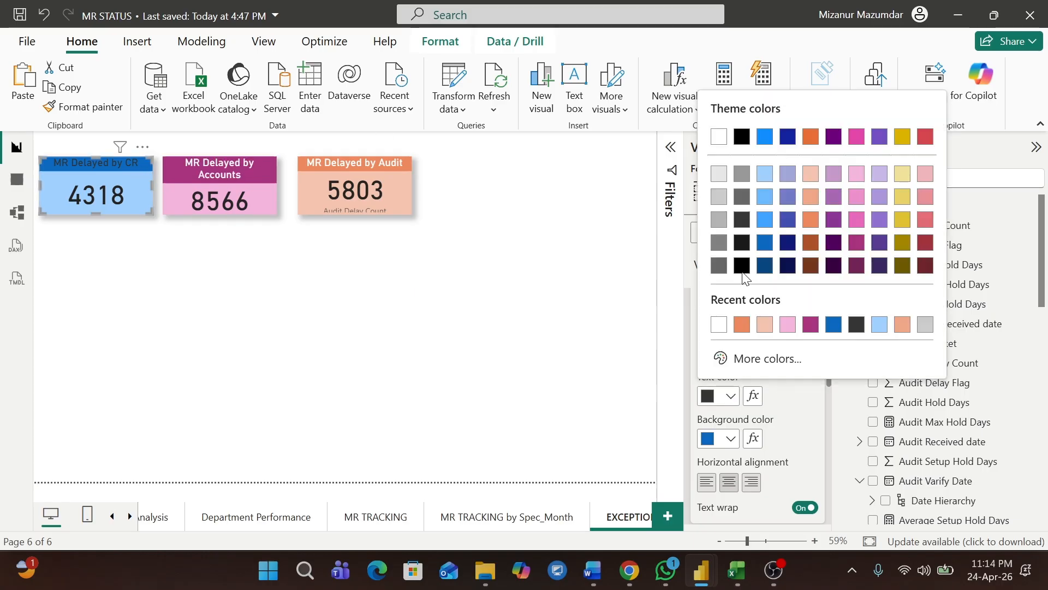
{"action": "left_click", "coordinate": [719, 140]}
{"action": "left_click", "coordinate": [495, 244]}
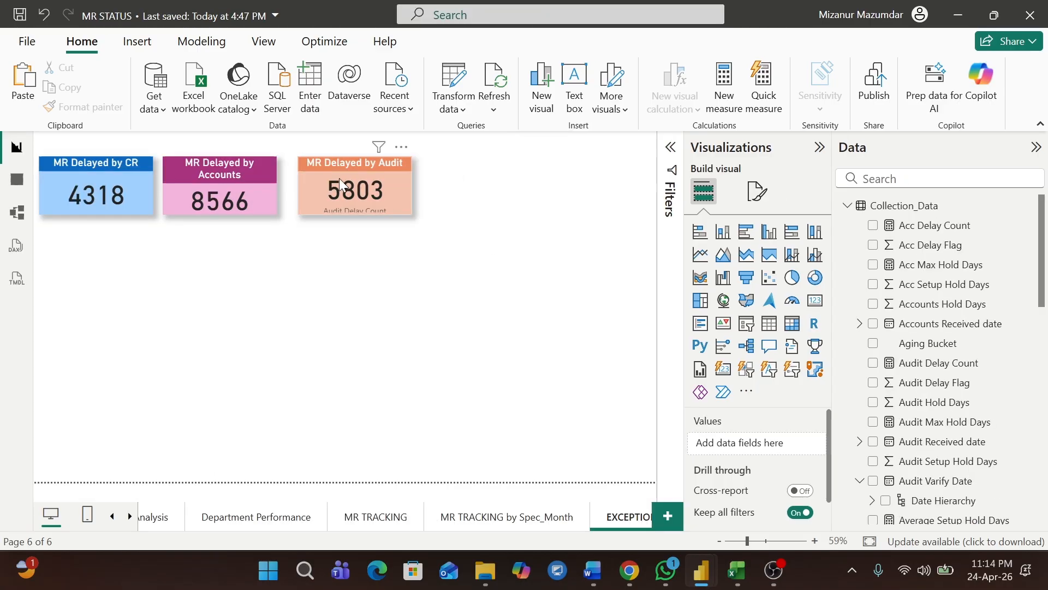
Move the Audit card closer to the Accounts card and narrow both cards to the same width.
{"action": "left_click_drag", "start_coordinate": [314, 177], "coordinate": [307, 184]}
{"action": "left_click_drag", "start_coordinate": [379, 183], "coordinate": [386, 184]}
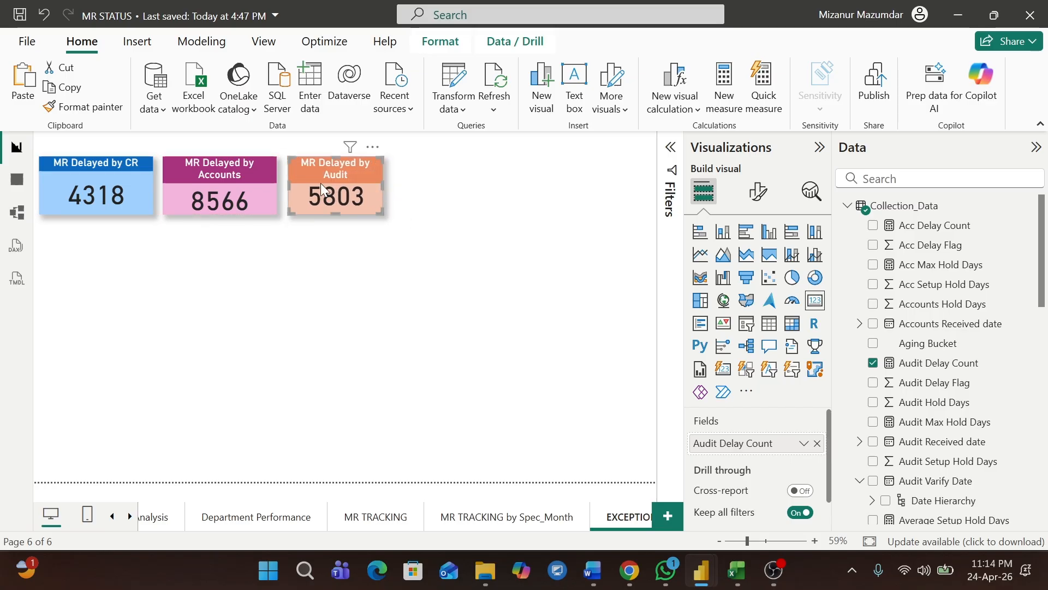
{"action": "left_click", "coordinate": [276, 175]}
{"action": "left_click_drag", "start_coordinate": [275, 175], "coordinate": [255, 185]}
Narrow the CR card and move the Accounts card up close beside it.
{"action": "left_click", "coordinate": [141, 188]}
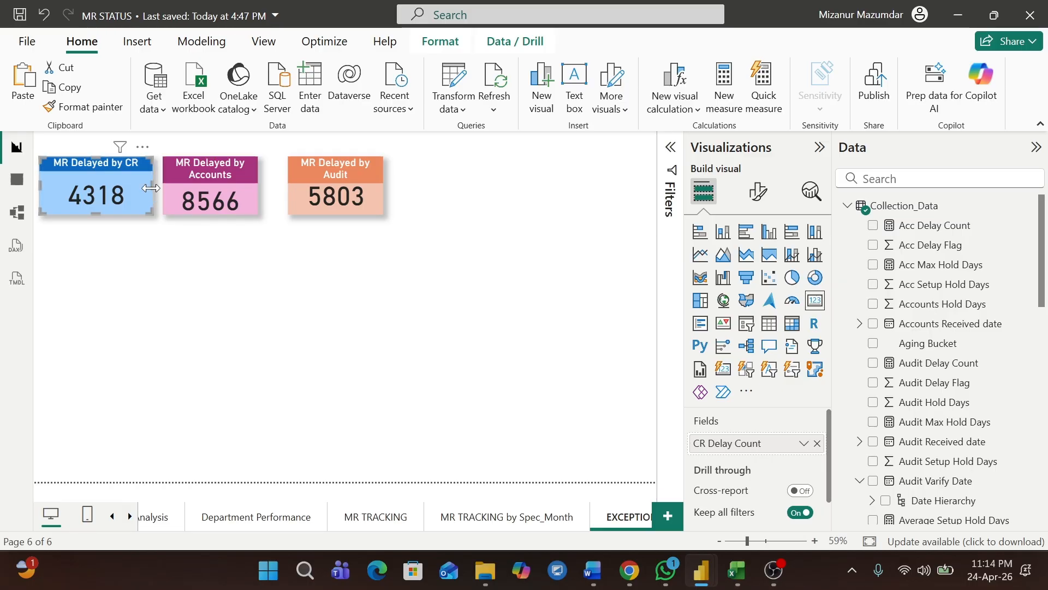
{"action": "left_click_drag", "start_coordinate": [153, 186], "coordinate": [140, 186]}
{"action": "left_click_drag", "start_coordinate": [242, 169], "coordinate": [227, 174]}
{"action": "left_click", "coordinate": [130, 184]}
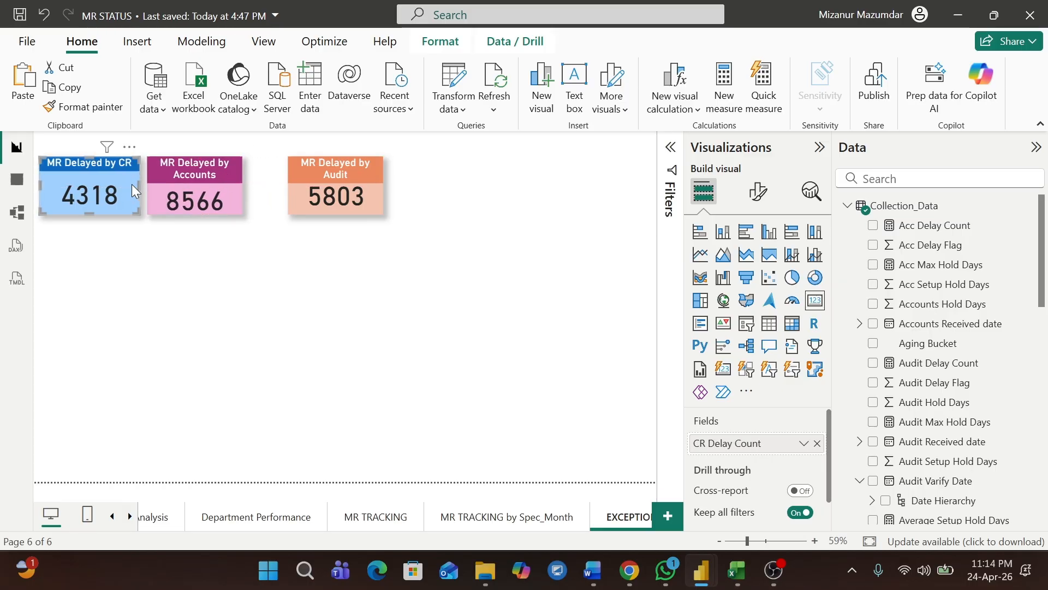
Narrow the CR card and line up the Accounts and Audit cards close beside it.
{"action": "left_click_drag", "start_coordinate": [132, 185], "coordinate": [120, 185]}
{"action": "left_click_drag", "start_coordinate": [222, 174], "coordinate": [210, 179]}
{"action": "left_click_drag", "start_coordinate": [306, 176], "coordinate": [251, 182]}
{"action": "left_click", "coordinate": [377, 183]}
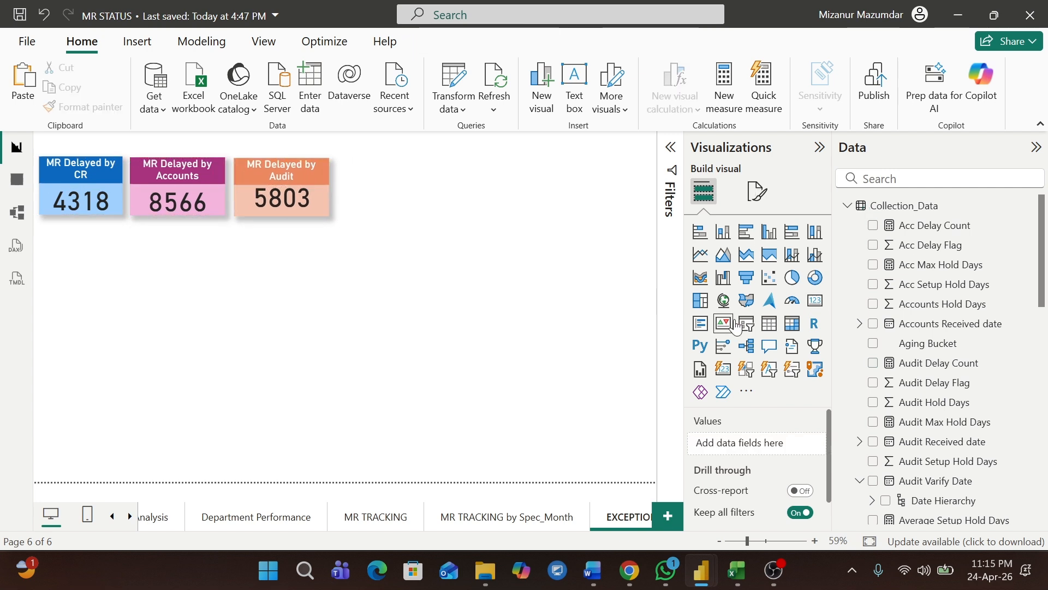
Insert an empty slicer beside the Audit card and shorten it to the height of the cards.
{"action": "left_click", "coordinate": [745, 323]}
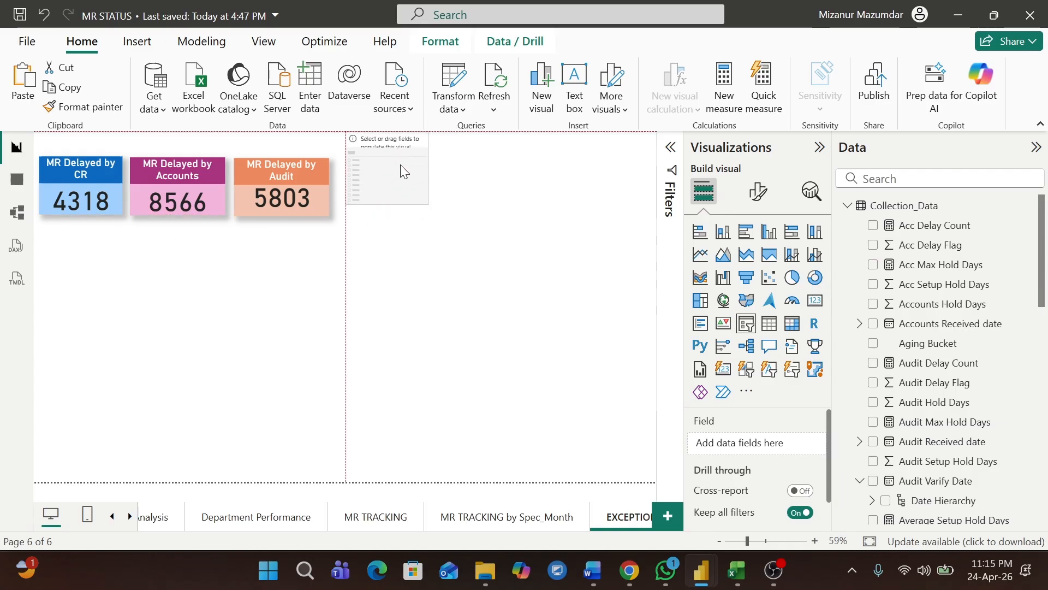
{"action": "left_click_drag", "start_coordinate": [404, 171], "coordinate": [394, 188]}
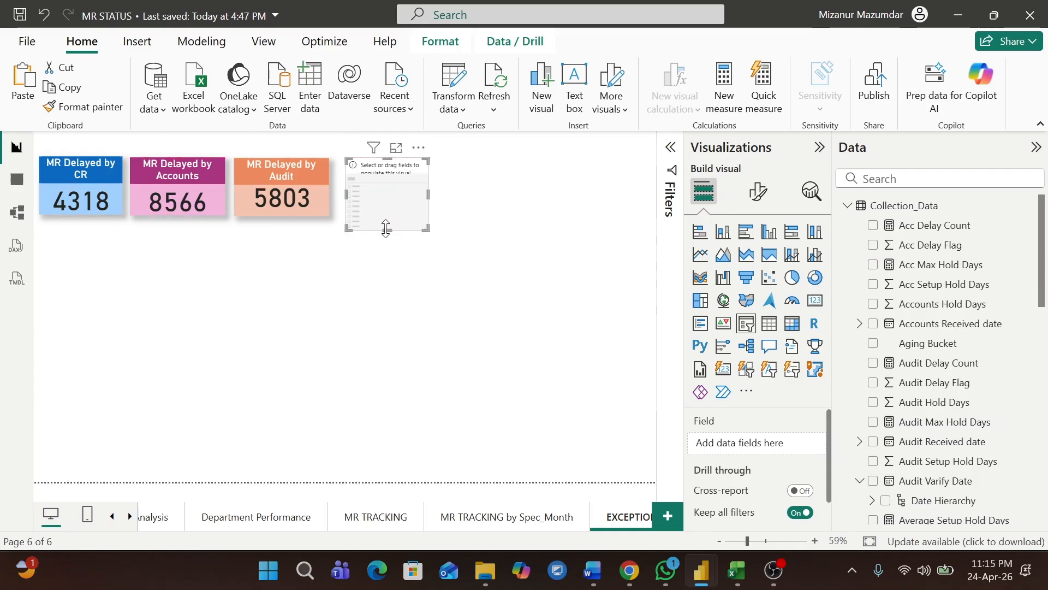
{"action": "left_click_drag", "start_coordinate": [386, 228], "coordinate": [386, 216]}
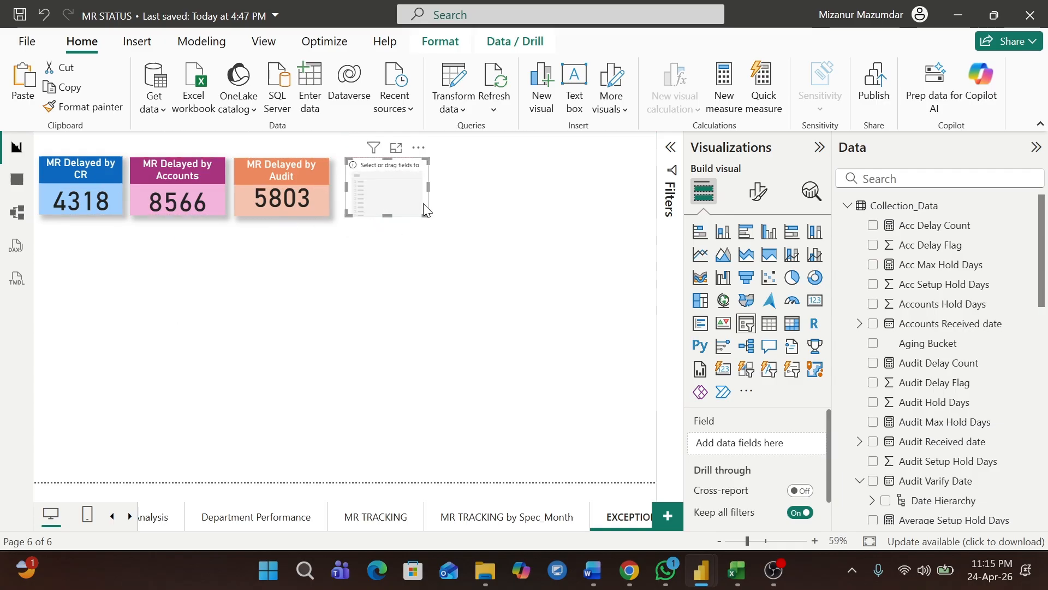
Switch to the Monthly Collection report to check its page layout, and return to the MR STATUS report.
{"action": "key", "text": "alt+Tab"}
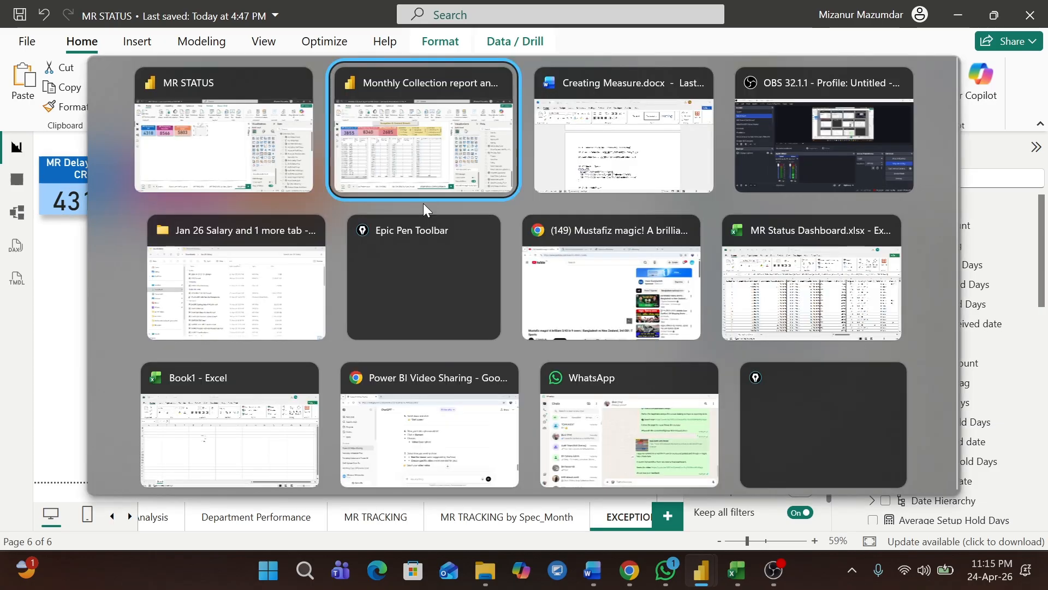
{"action": "left_click", "coordinate": [394, 87]}
{"action": "key", "text": "alt+Tab"}
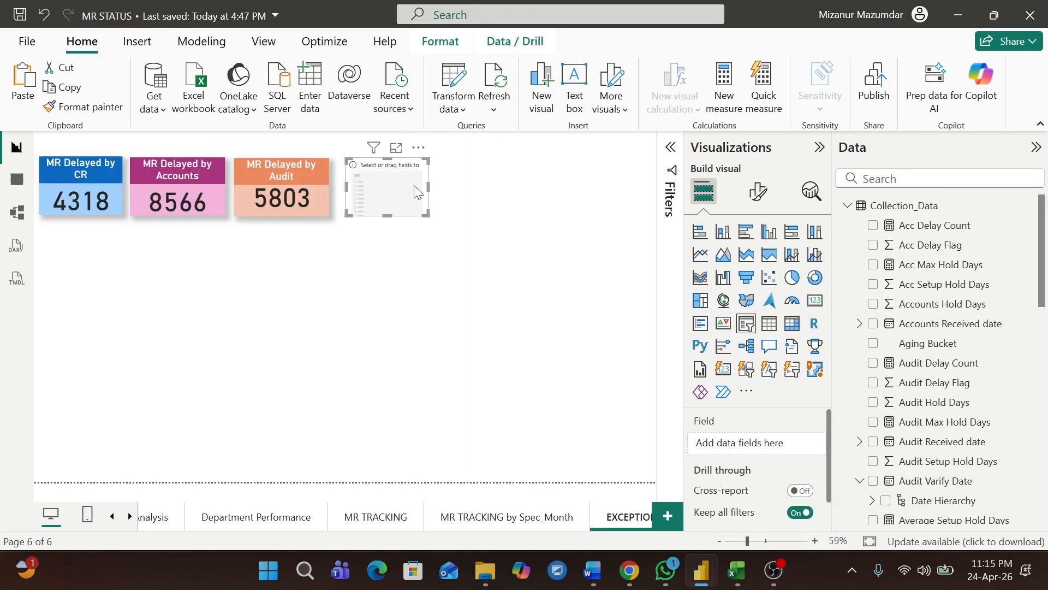
Place two copies of the empty slicer beside it, spaced along the same row.
{"action": "left_click", "coordinate": [872, 344]}
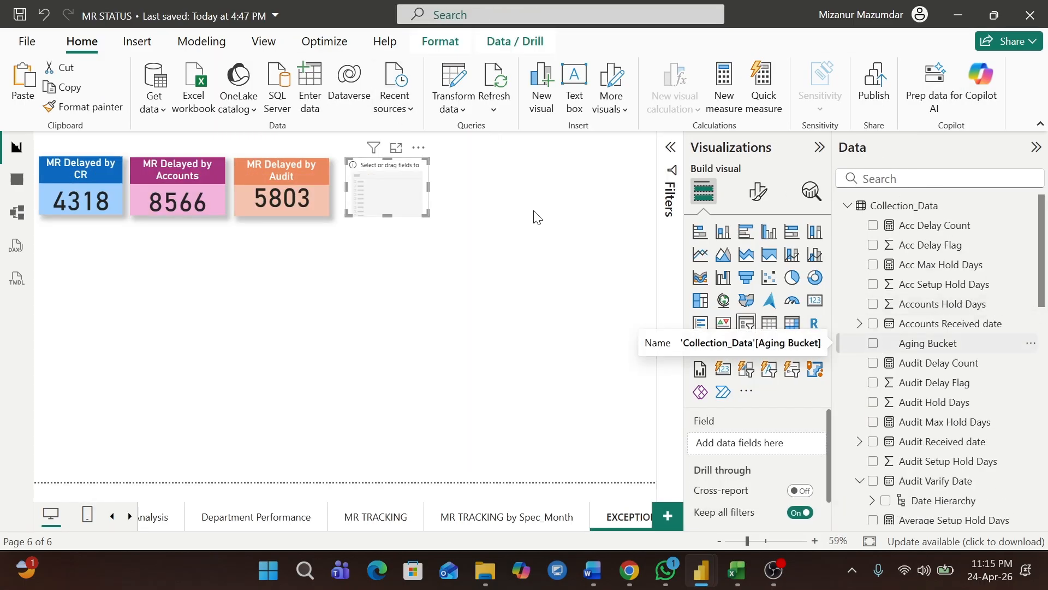
{"action": "key", "text": "ctrl+z"}
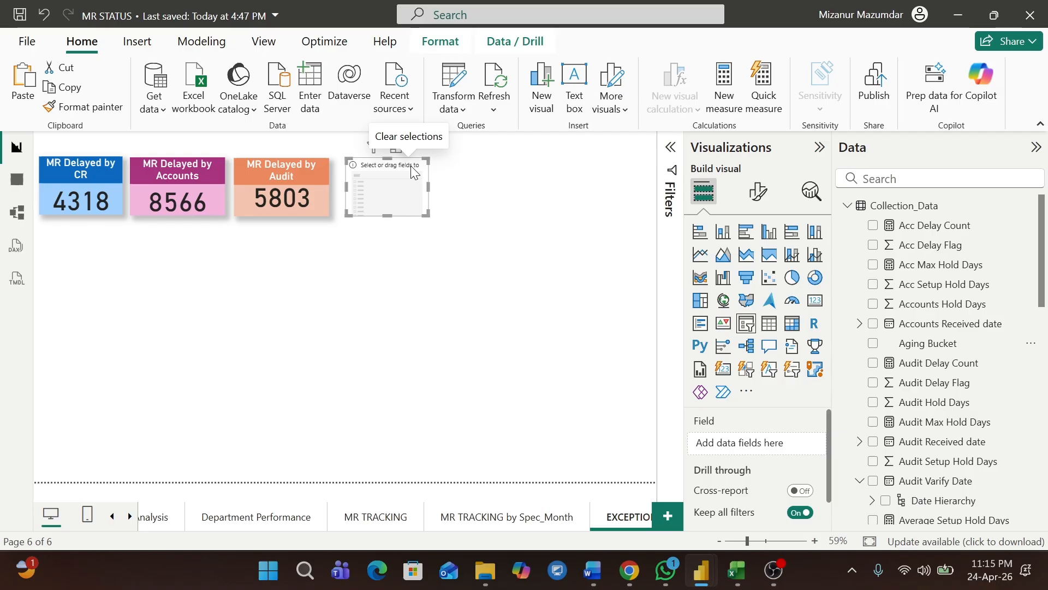
{"action": "left_click_drag", "start_coordinate": [407, 177], "coordinate": [509, 181]}
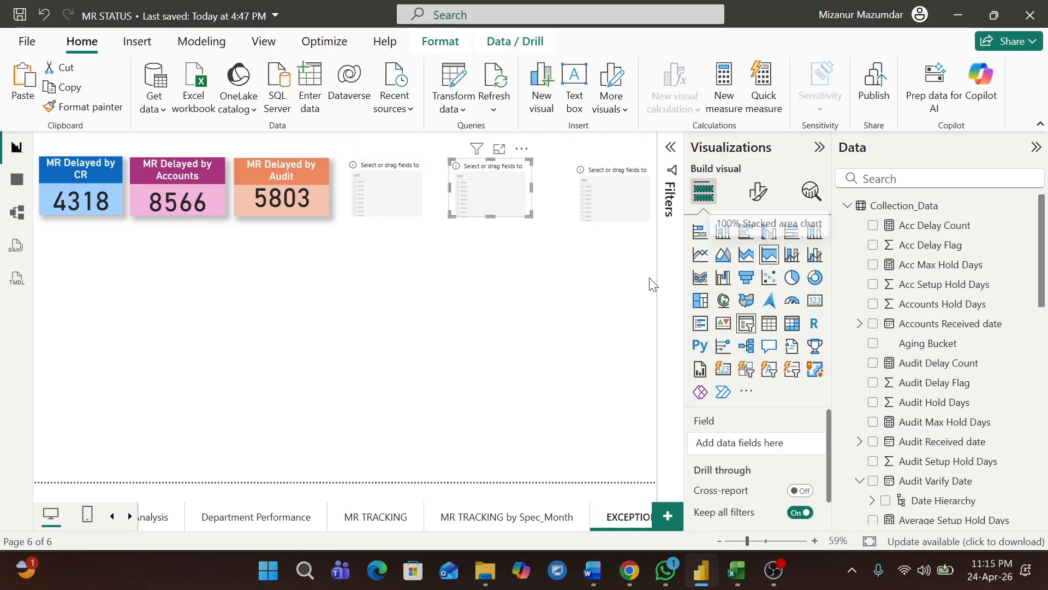
Assign the Aging Bucket, Coll.through and Current Status fields to the first, second and third slicers respectively.
{"action": "left_click", "coordinate": [409, 208]}
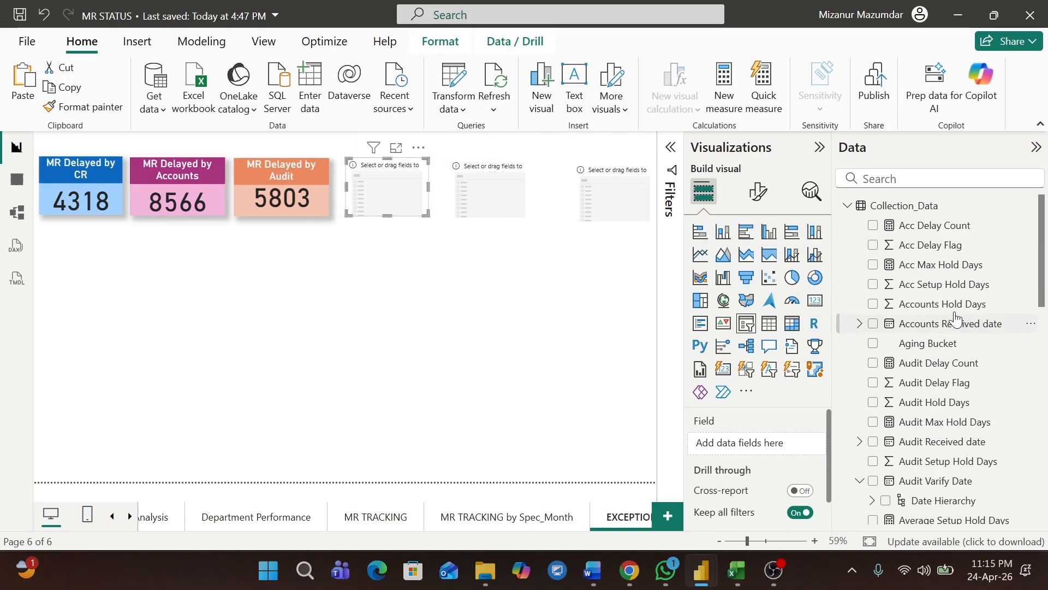
{"action": "left_click", "coordinate": [873, 344]}
{"action": "left_click", "coordinate": [496, 198]}
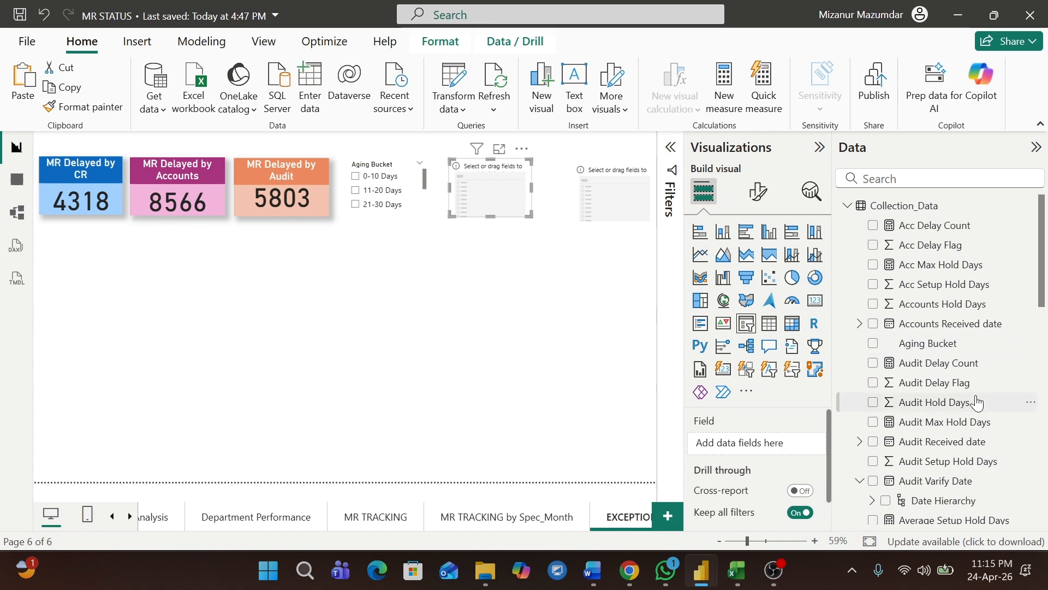
{"action": "scroll", "coordinate": [1037, 273], "scroll_direction": "down", "scroll_amount": 6}
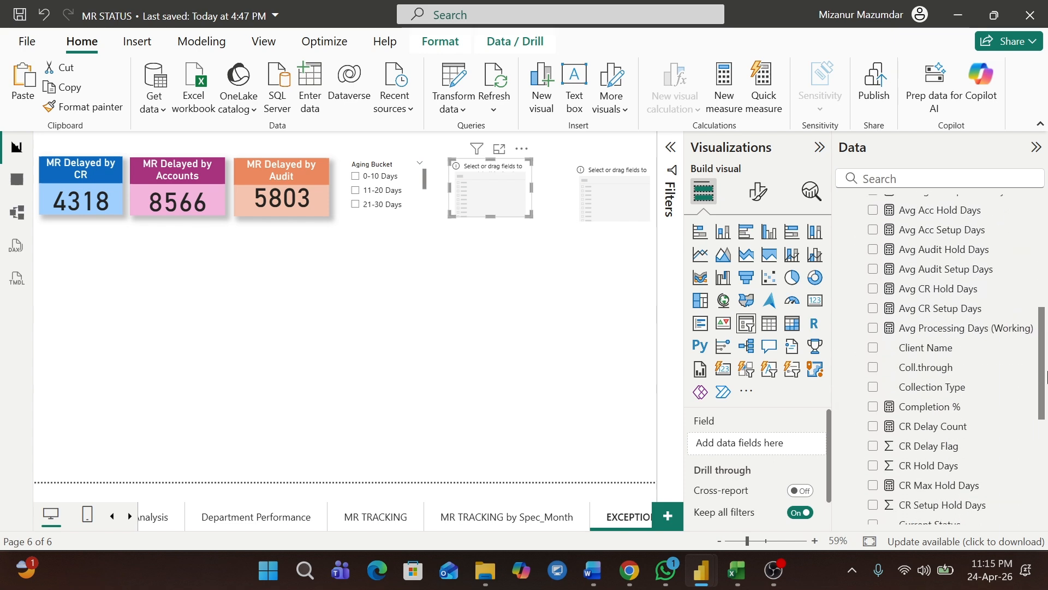
{"action": "left_click", "coordinate": [874, 367]}
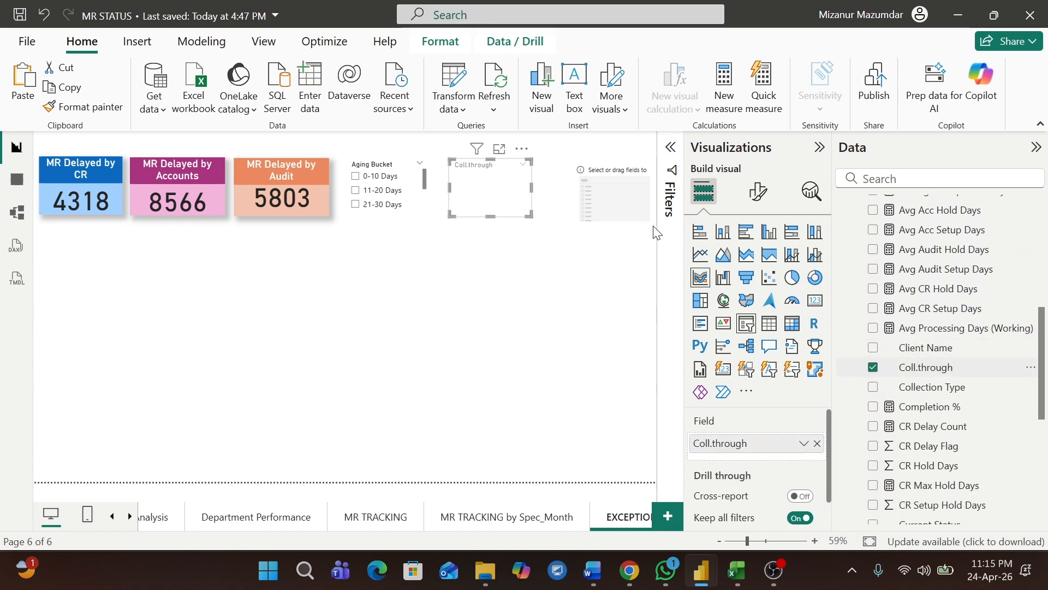
{"action": "left_click", "coordinate": [617, 197]}
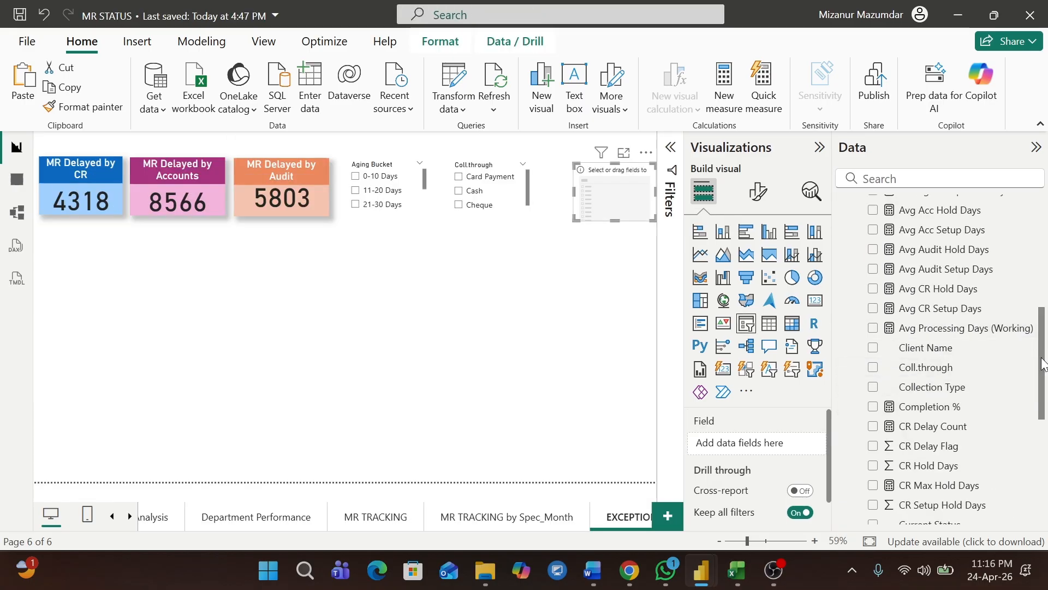
{"action": "scroll", "coordinate": [1042, 363], "scroll_direction": "down", "scroll_amount": 3}
{"action": "left_click", "coordinate": [873, 447]}
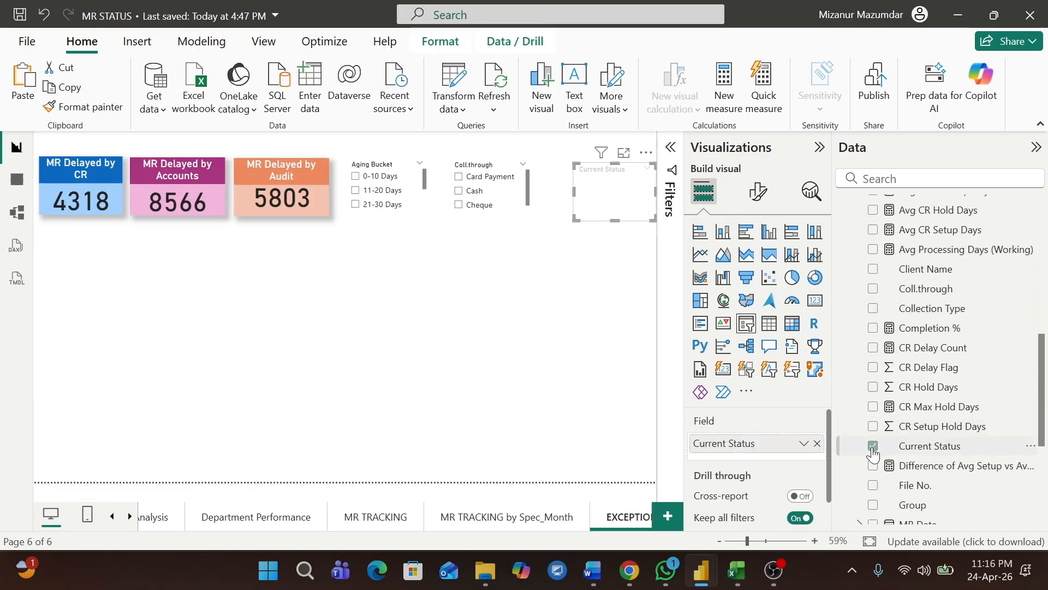
Set the Aging Bucket slicer's background color to light yellow.
{"action": "left_click", "coordinate": [417, 195]}
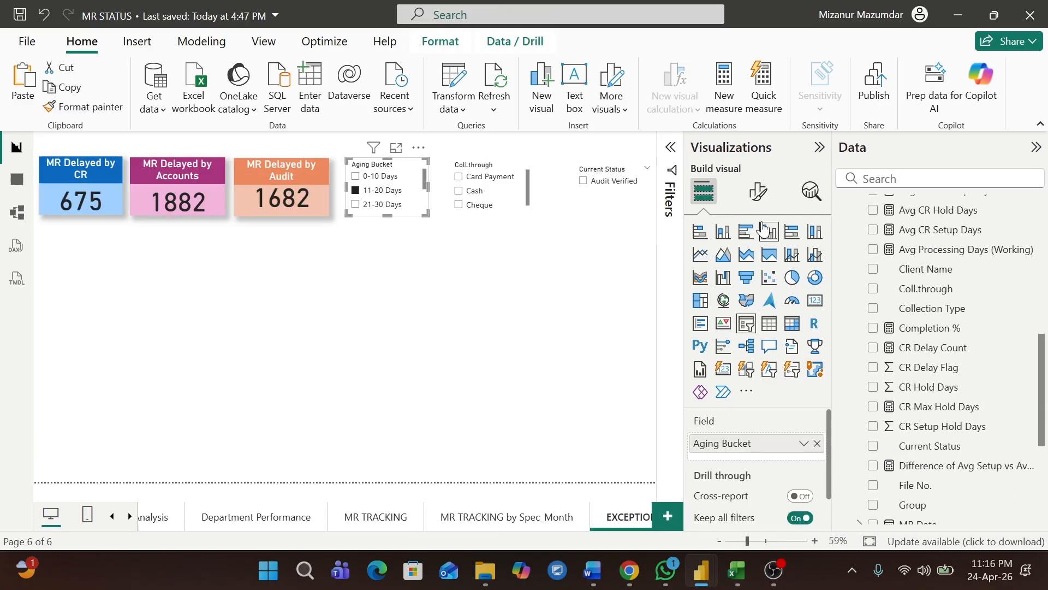
{"action": "left_click", "coordinate": [758, 192]}
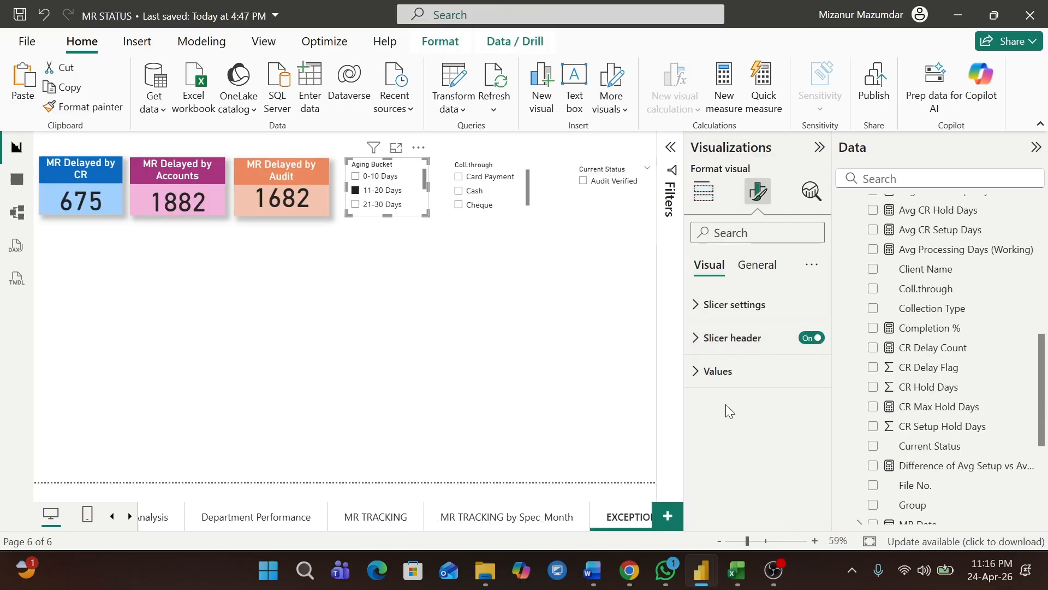
{"action": "left_click", "coordinate": [756, 264]}
{"action": "left_click", "coordinate": [703, 371]}
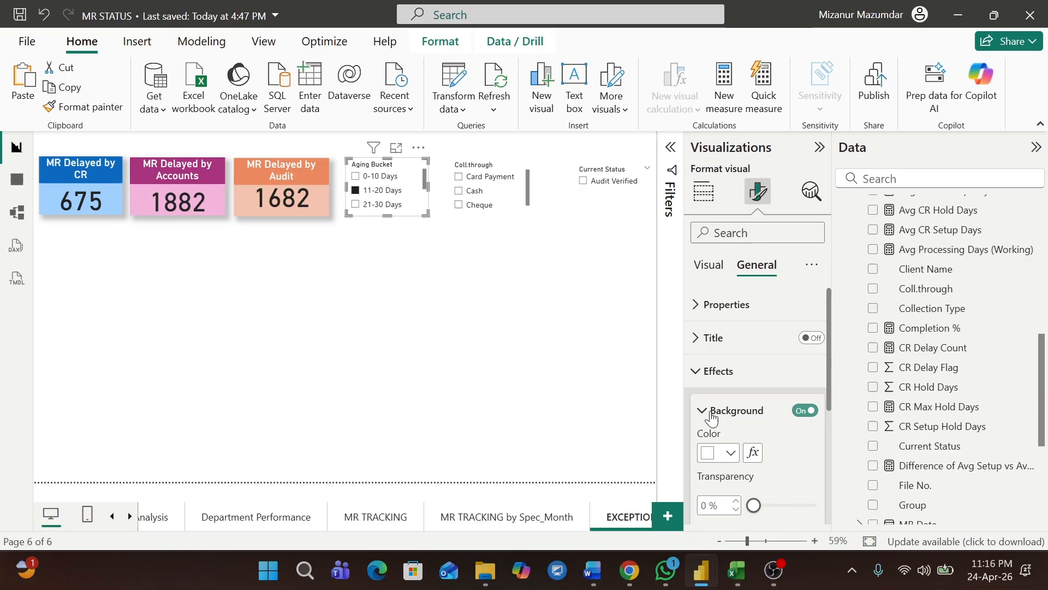
{"action": "left_click", "coordinate": [731, 452]}
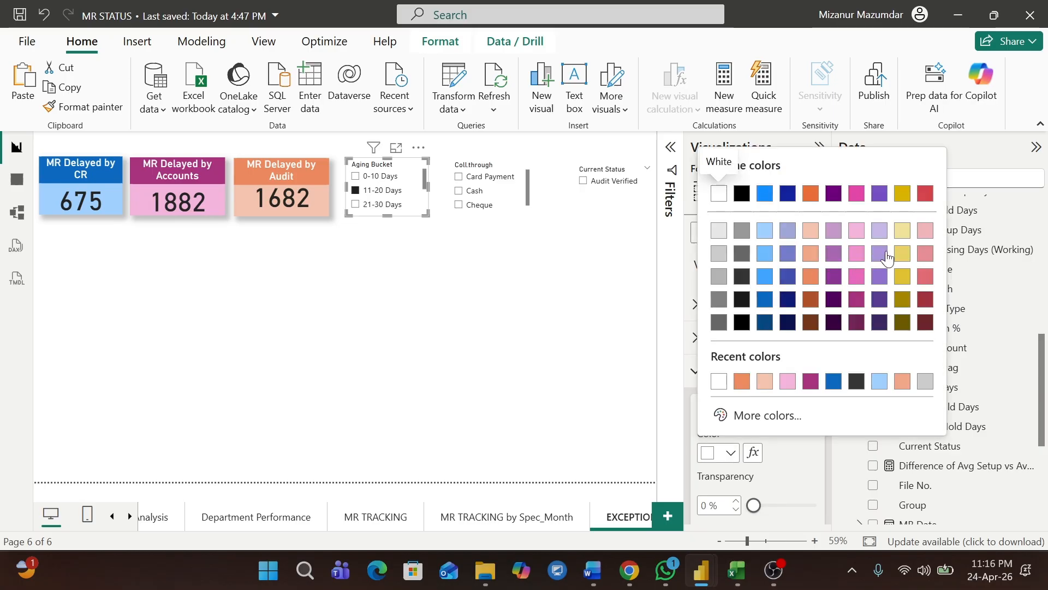
{"action": "left_click", "coordinate": [902, 229]}
Give the Coll.through and Current Status slicers the same light yellow background.
{"action": "left_click", "coordinate": [458, 191]}
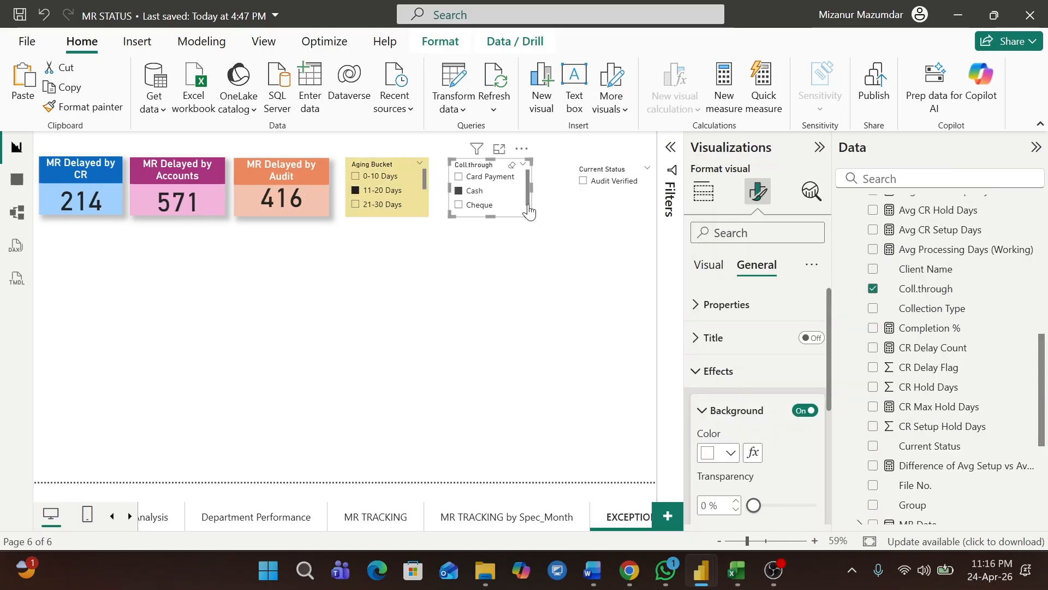
{"action": "left_click", "coordinate": [730, 452]}
{"action": "left_click", "coordinate": [902, 230]}
{"action": "left_click", "coordinate": [614, 202]}
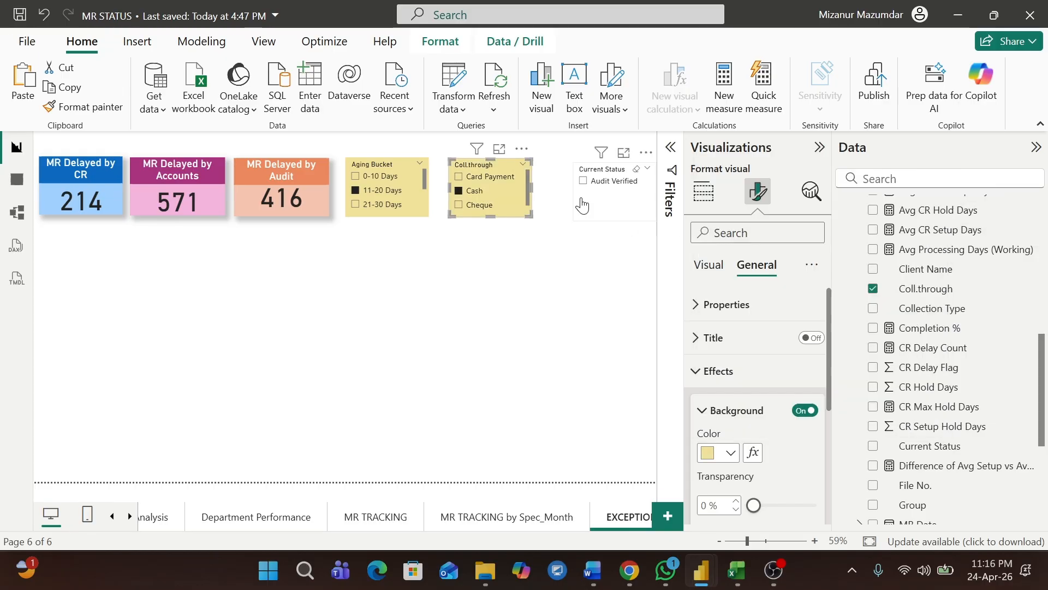
{"action": "left_click", "coordinate": [730, 452]}
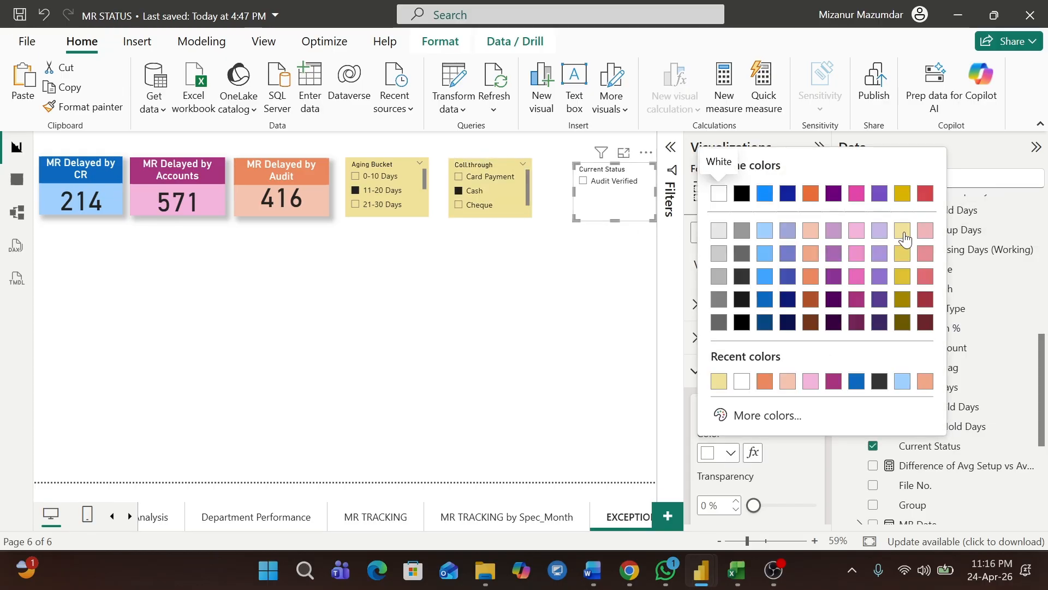
{"action": "left_click", "coordinate": [903, 232]}
Align the Current Status slicer with the other slicers and clear the Cash and 11-20 Days selections.
{"action": "mouse_move", "coordinate": [603, 189]}
{"action": "left_mouse_down"}
{"action": "mouse_move", "coordinate": [585, 180]}
{"action": "mouse_move", "coordinate": [594, 185]}
{"action": "left_mouse_up"}
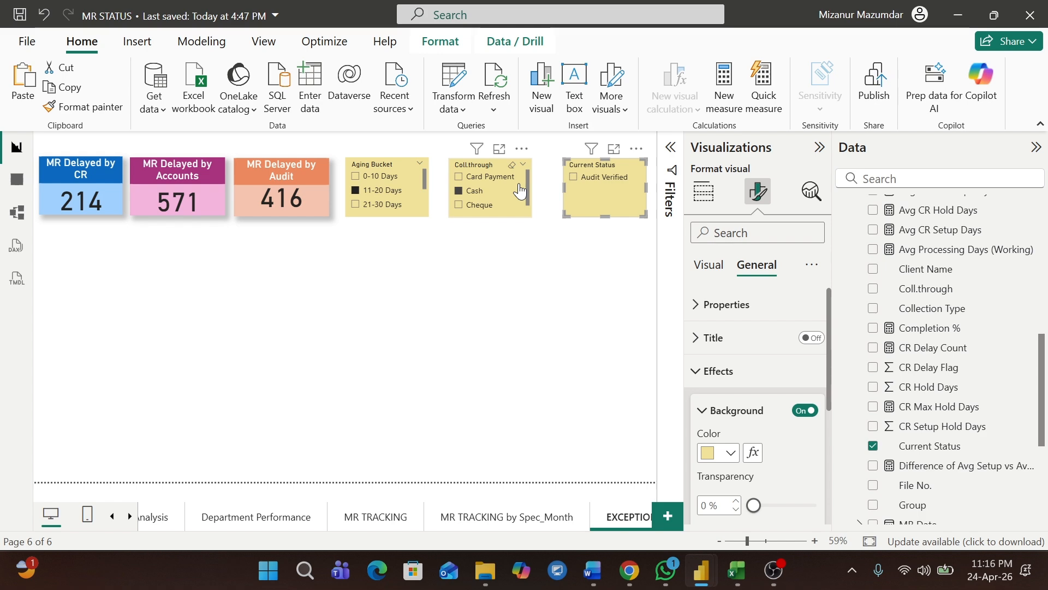
{"action": "left_click", "coordinate": [519, 191]}
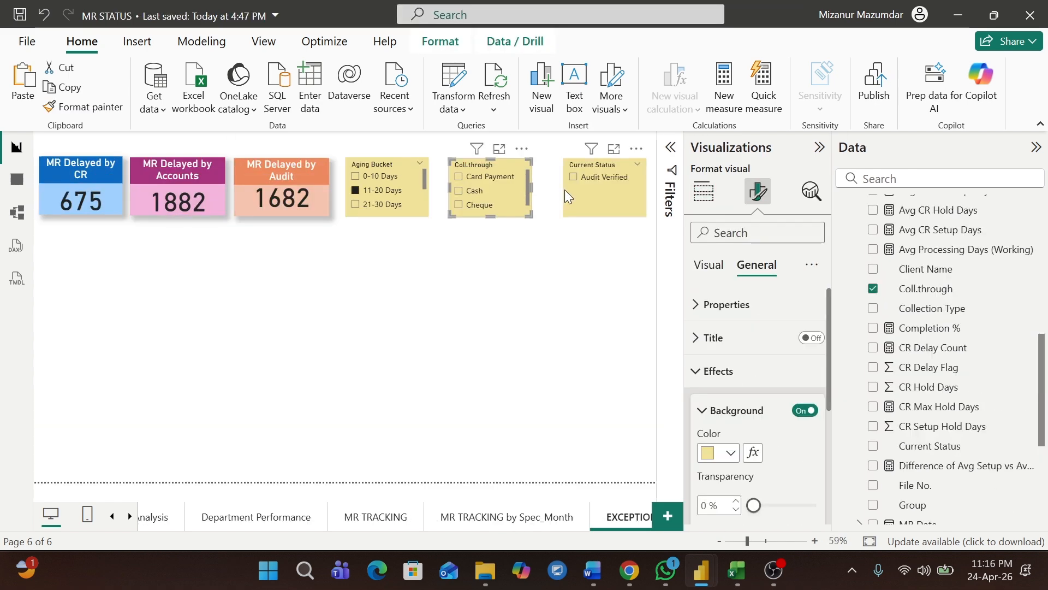
{"action": "left_click", "coordinate": [357, 191]}
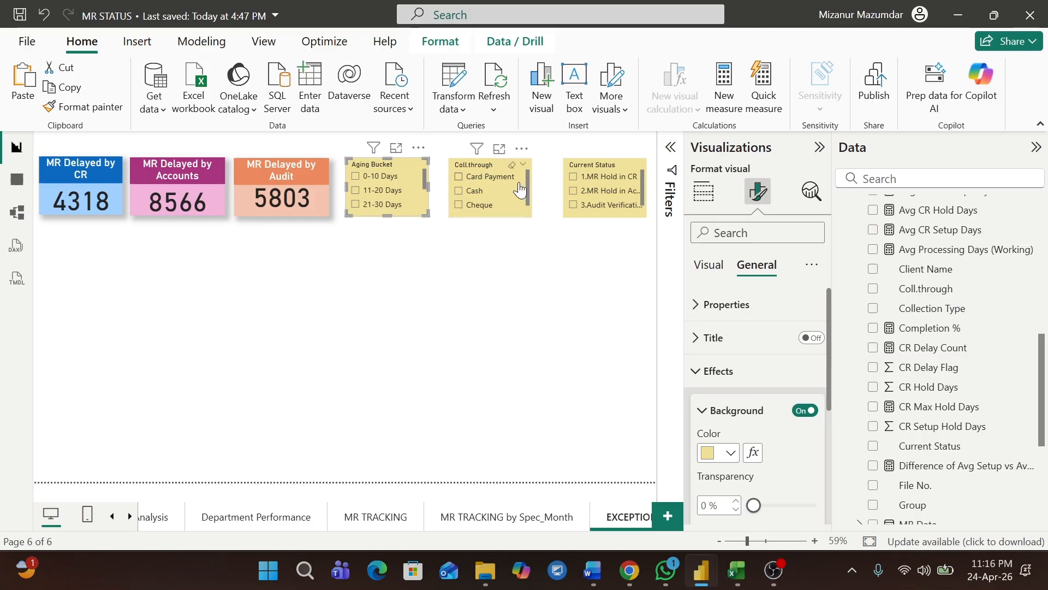
Widen the Coll.through and Aging Bucket slicers to fill the gaps in the slicer row.
{"action": "left_click", "coordinate": [502, 177]}
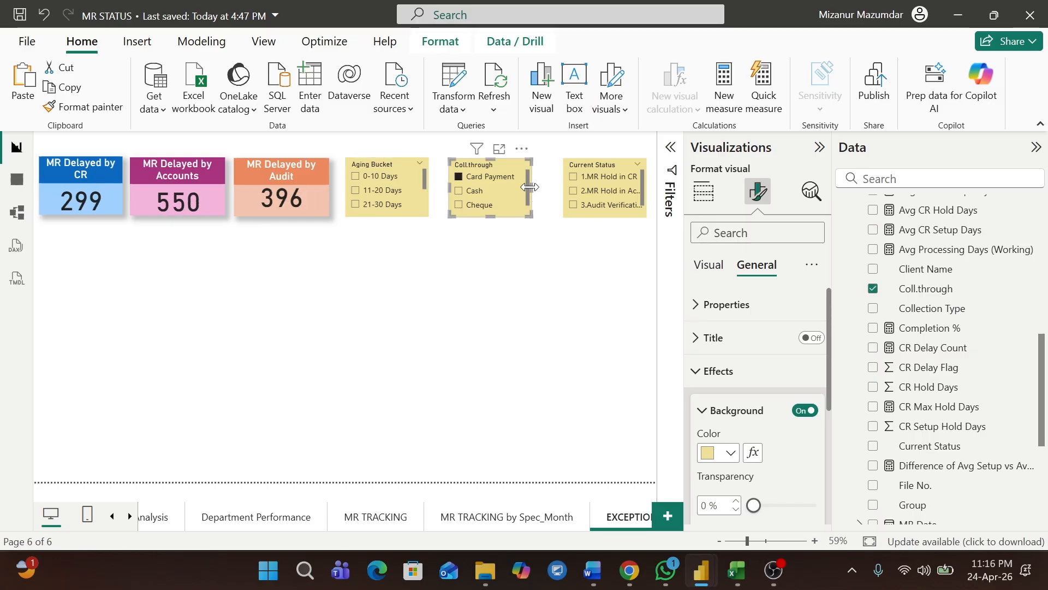
{"action": "left_click", "coordinate": [411, 192]}
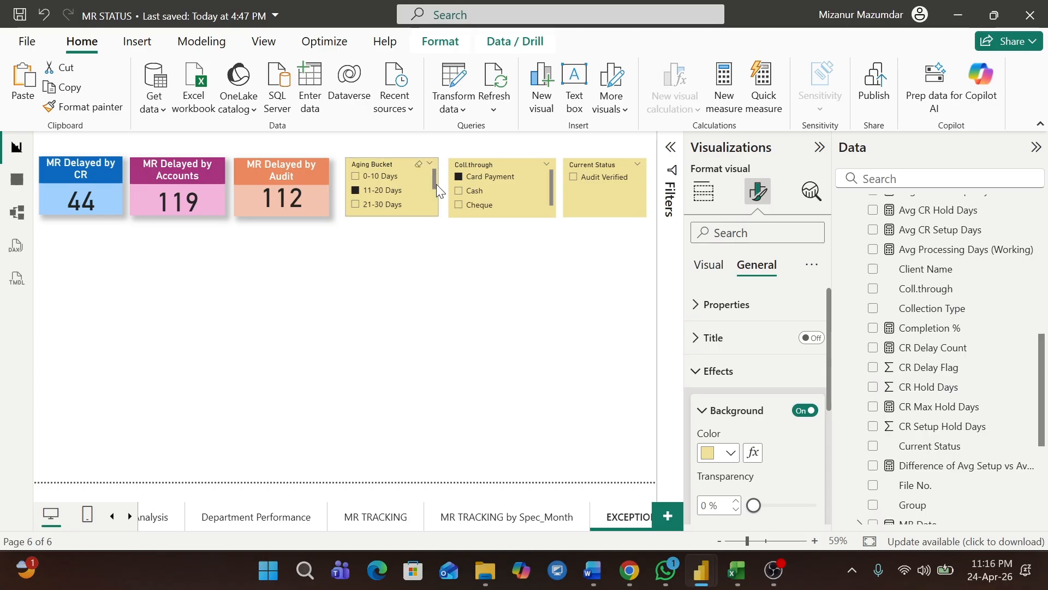
{"action": "left_click", "coordinate": [437, 184]}
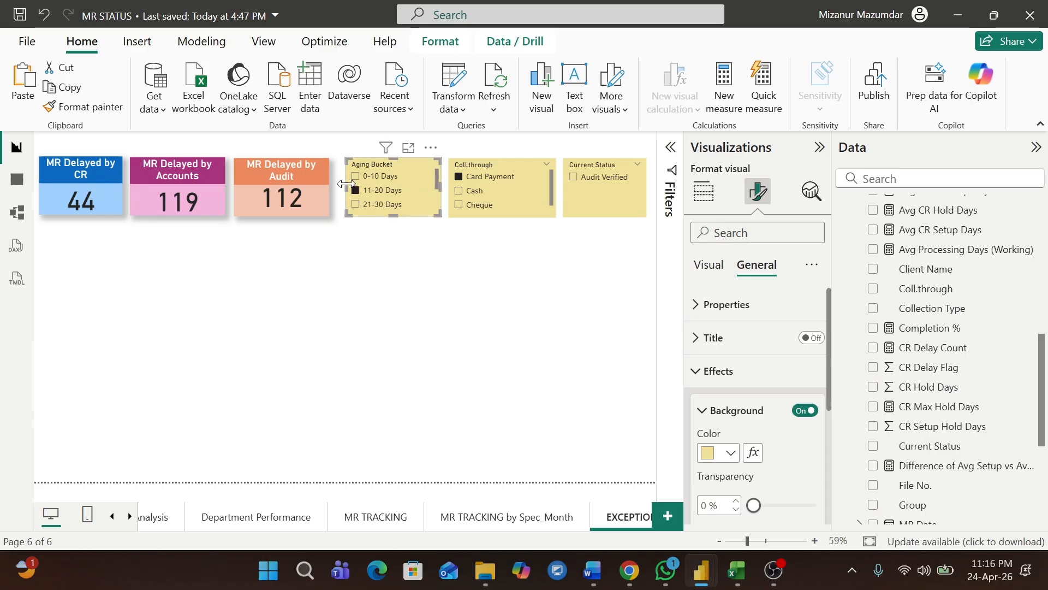
{"action": "left_click_drag", "start_coordinate": [346, 184], "coordinate": [340, 183]}
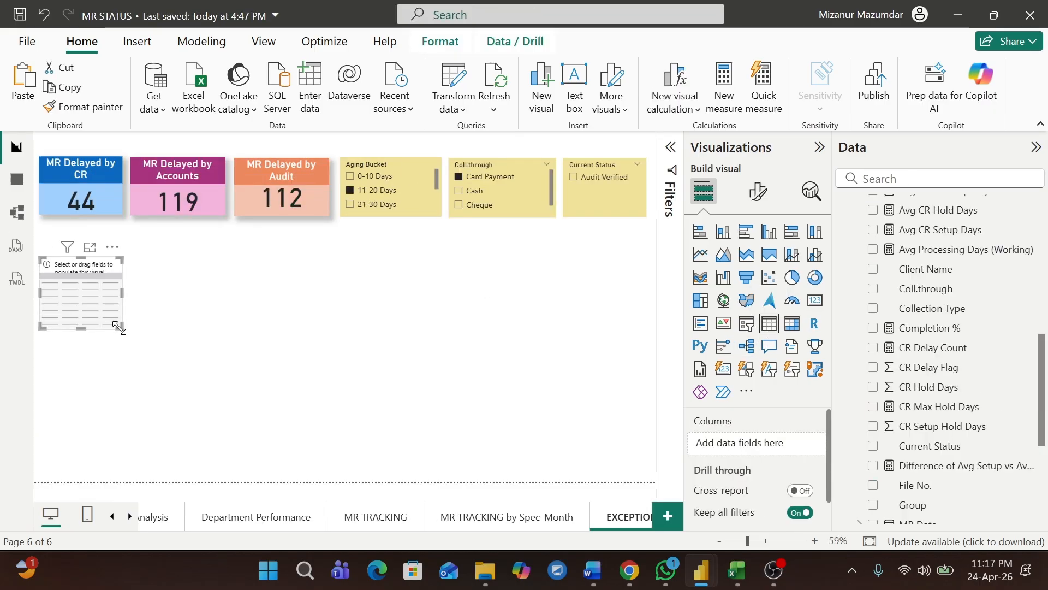
Enlarge the empty table below the CR card to span the space under the cards down to near the page's lower edge.
{"action": "left_click_drag", "start_coordinate": [120, 327], "coordinate": [129, 469]}
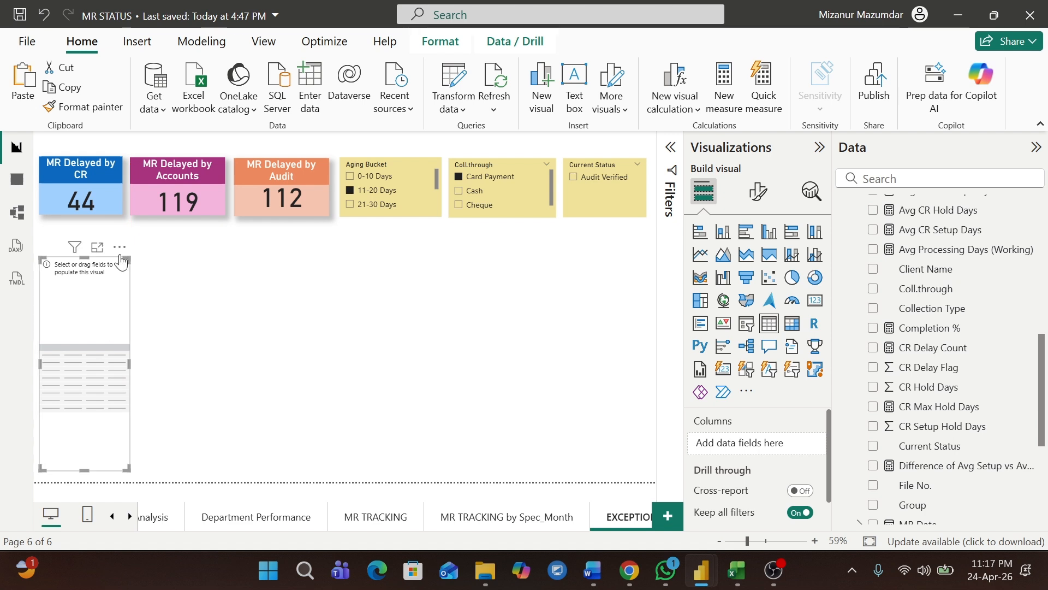
{"action": "left_click_drag", "start_coordinate": [128, 259], "coordinate": [129, 235]}
{"action": "left_click_drag", "start_coordinate": [127, 350], "coordinate": [164, 352]}
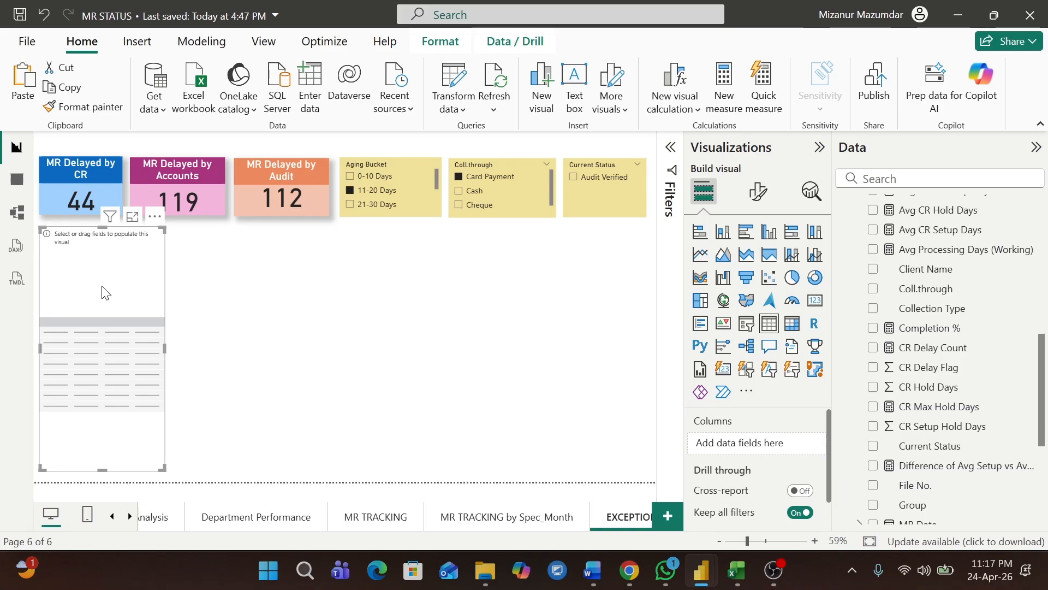
Spread three copies of the empty table across the page in a row with the original.
{"action": "left_click_drag", "start_coordinate": [106, 294], "coordinate": [586, 285]}
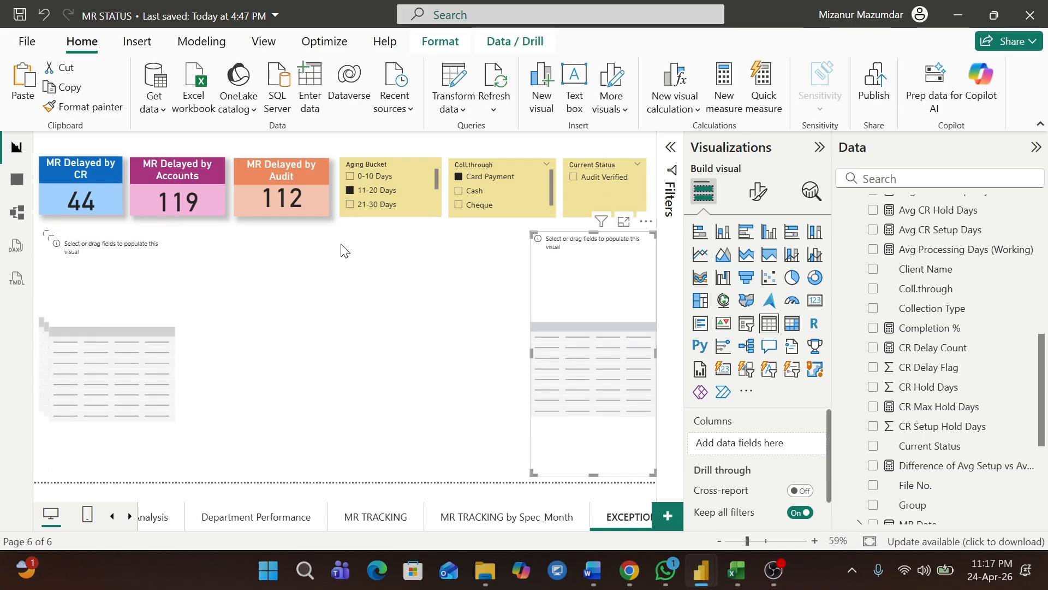
{"action": "left_click_drag", "start_coordinate": [125, 260], "coordinate": [472, 250]}
{"action": "left_click_drag", "start_coordinate": [120, 260], "coordinate": [324, 253]}
Widen the first empty table until it nearly reaches the second one.
{"action": "left_click", "coordinate": [134, 263]}
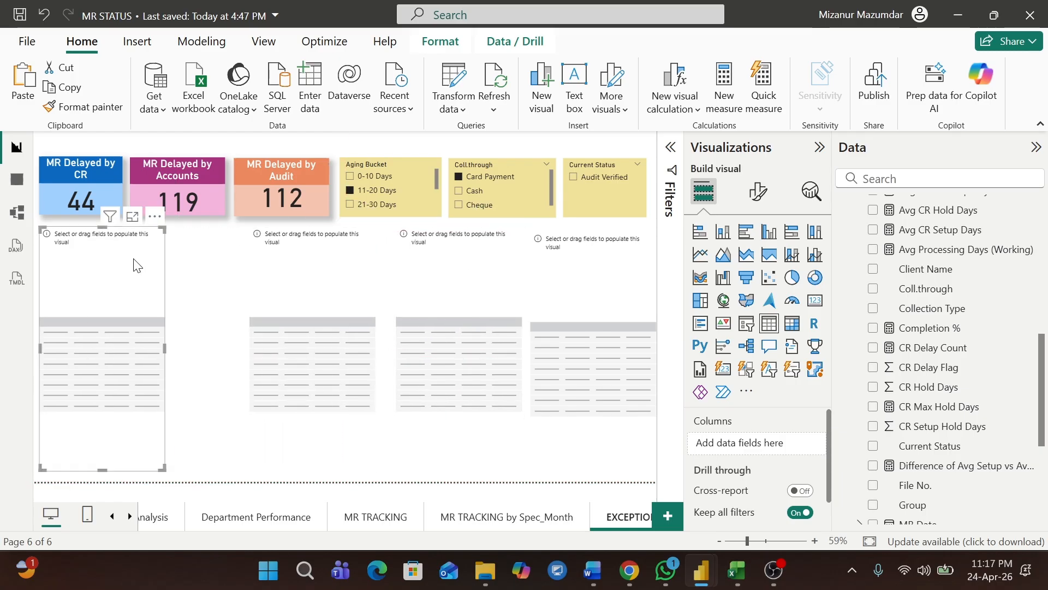
{"action": "left_click_drag", "start_coordinate": [164, 347], "coordinate": [235, 339]}
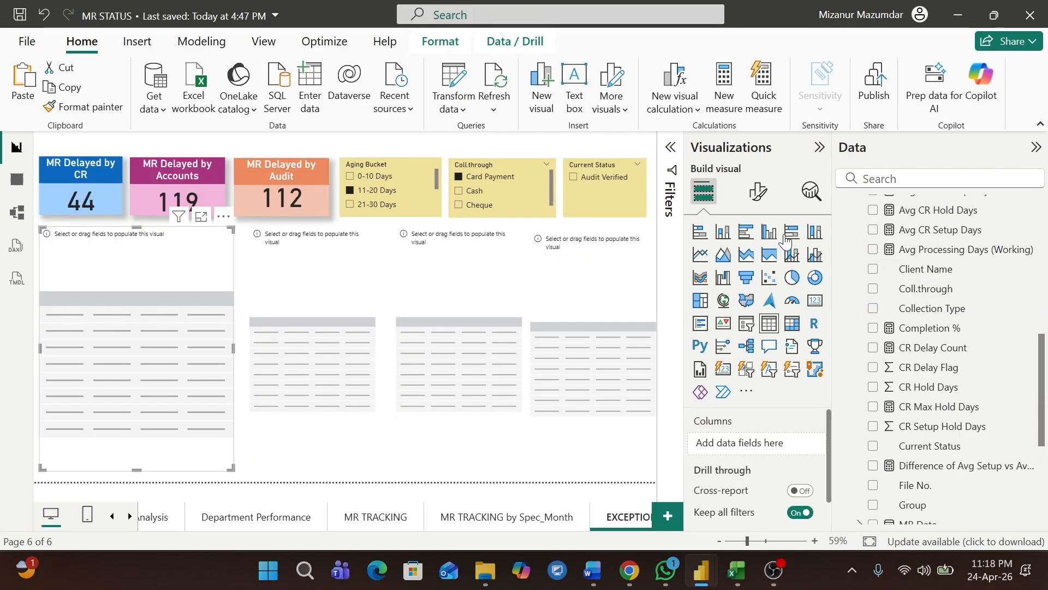
{"action": "scroll", "coordinate": [951, 369], "scroll_direction": "down", "scroll_amount": 5}
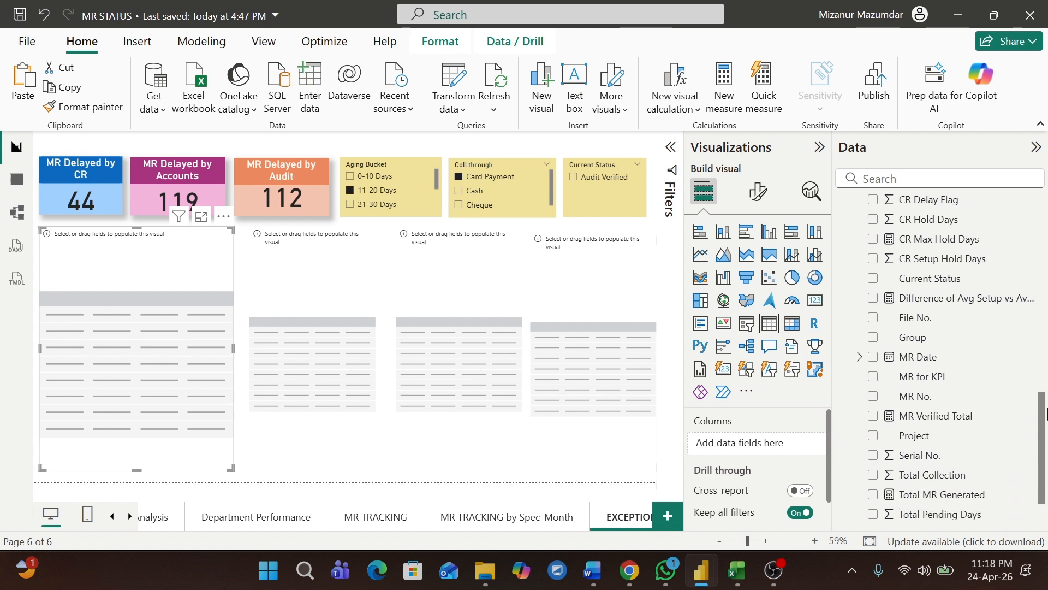
Fill the first empty table with MR Date as a plain date instead of a hierarchy, MR No., Total MR Generated and Total Processing Time.
{"action": "left_click", "coordinate": [873, 352]}
{"action": "left_click", "coordinate": [803, 443]}
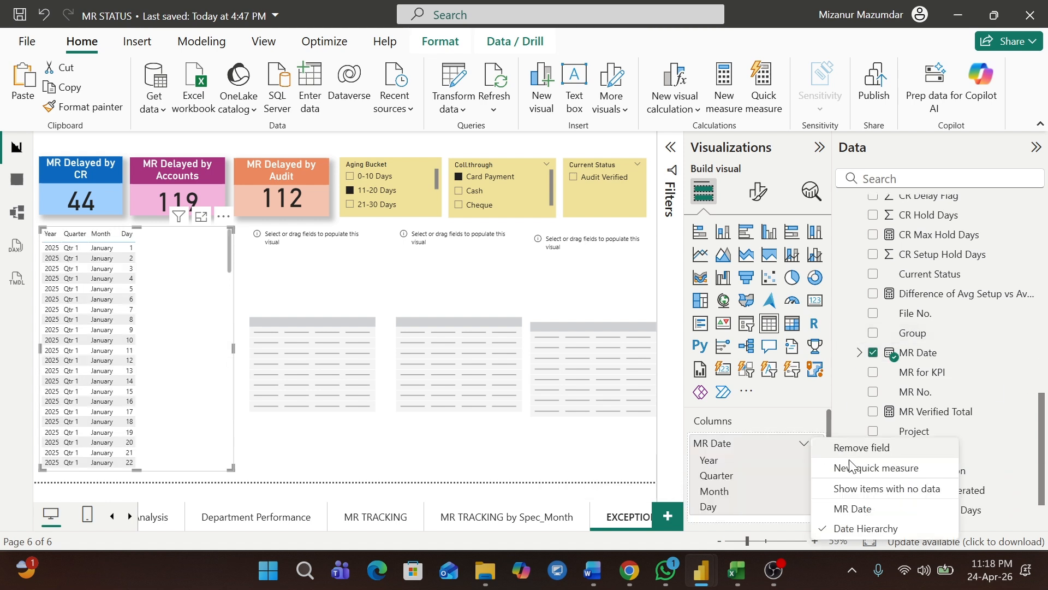
{"action": "left_click", "coordinate": [853, 508]}
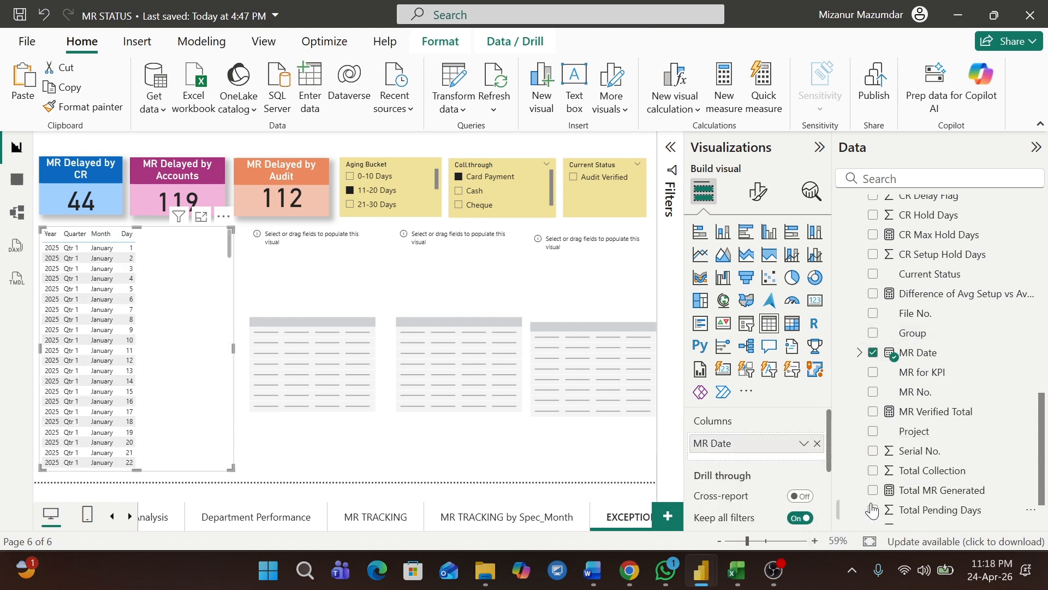
{"action": "left_click", "coordinate": [874, 392]}
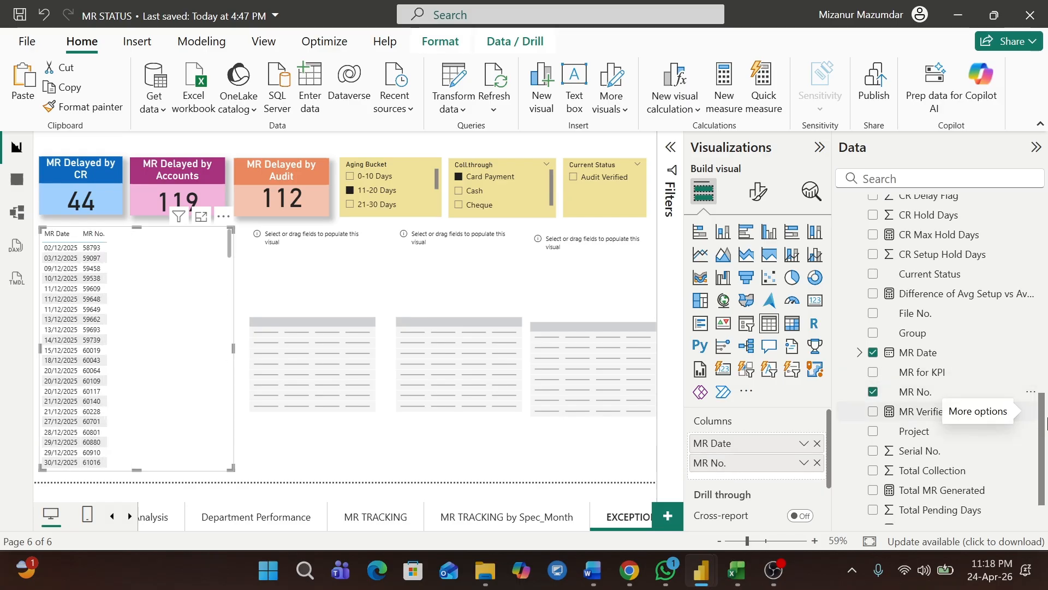
{"action": "left_click_drag", "start_coordinate": [1046, 421], "coordinate": [1046, 440]}
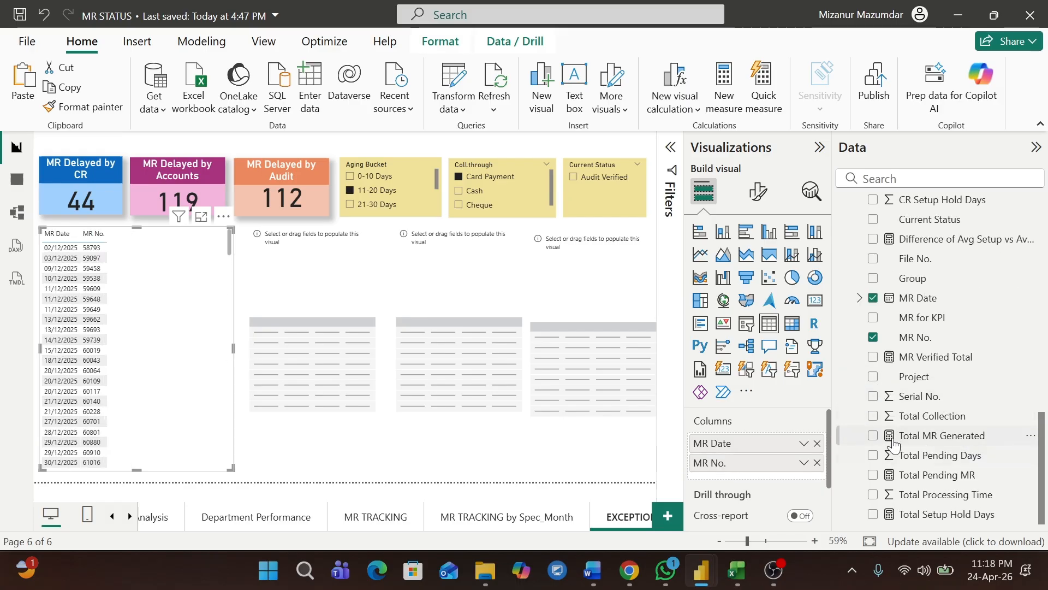
{"action": "left_click", "coordinate": [872, 436]}
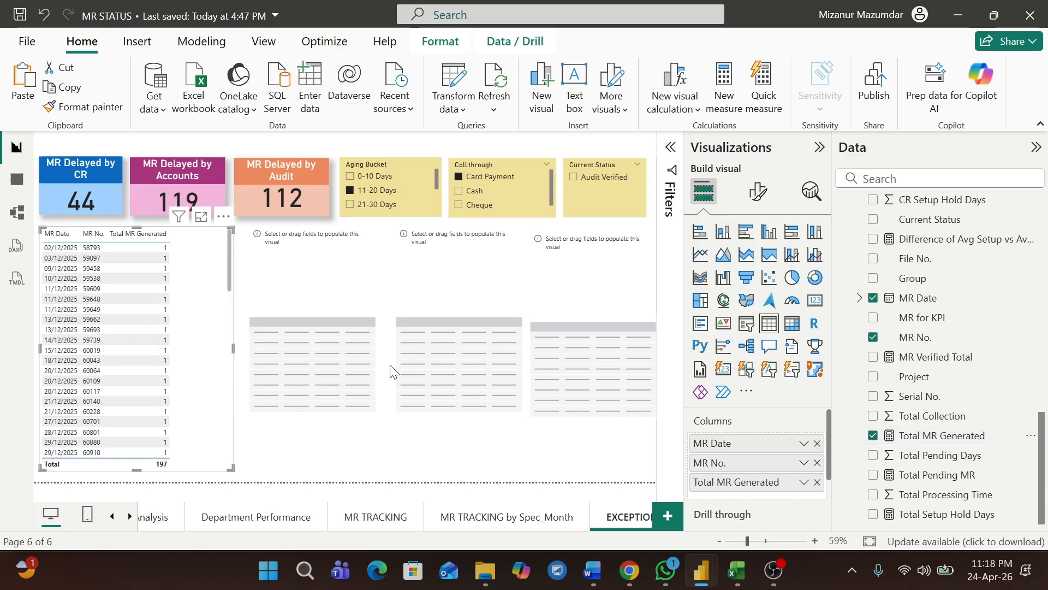
{"action": "left_click", "coordinate": [873, 495]}
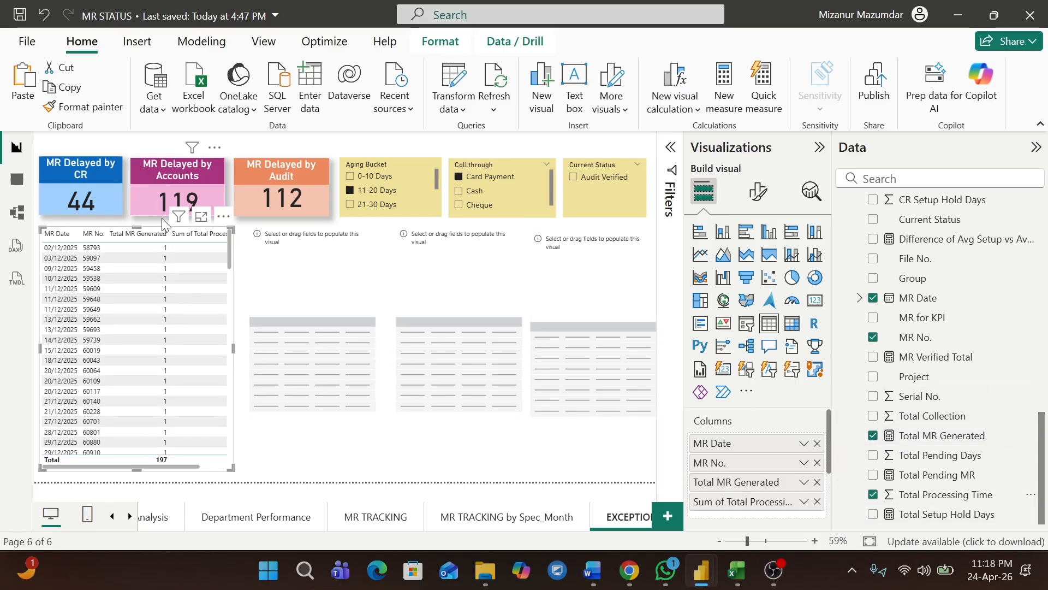
Narrow the Total MR Generated and Sum of Total Processing Time columns so their headers wrap and all columns fit the first table.
{"action": "left_click", "coordinate": [167, 236]}
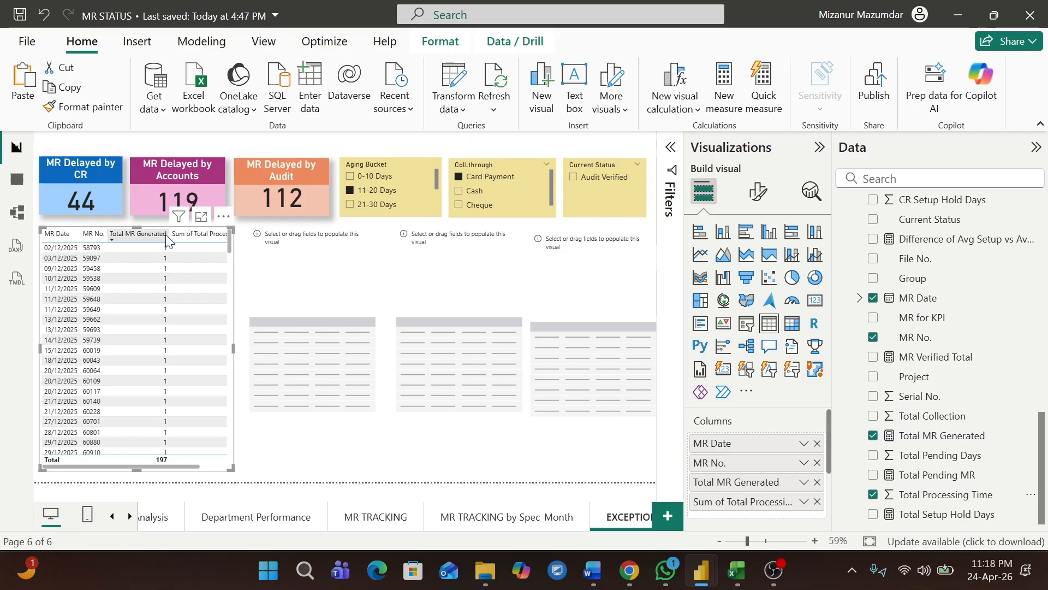
{"action": "left_click_drag", "start_coordinate": [167, 236], "coordinate": [143, 236]}
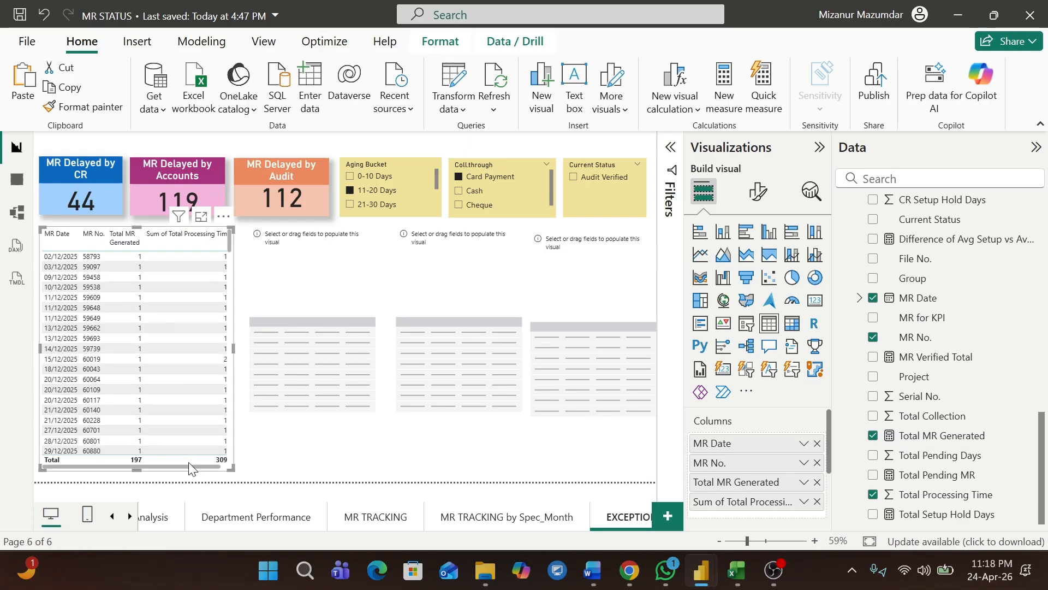
{"action": "left_click_drag", "start_coordinate": [188, 464], "coordinate": [227, 464]}
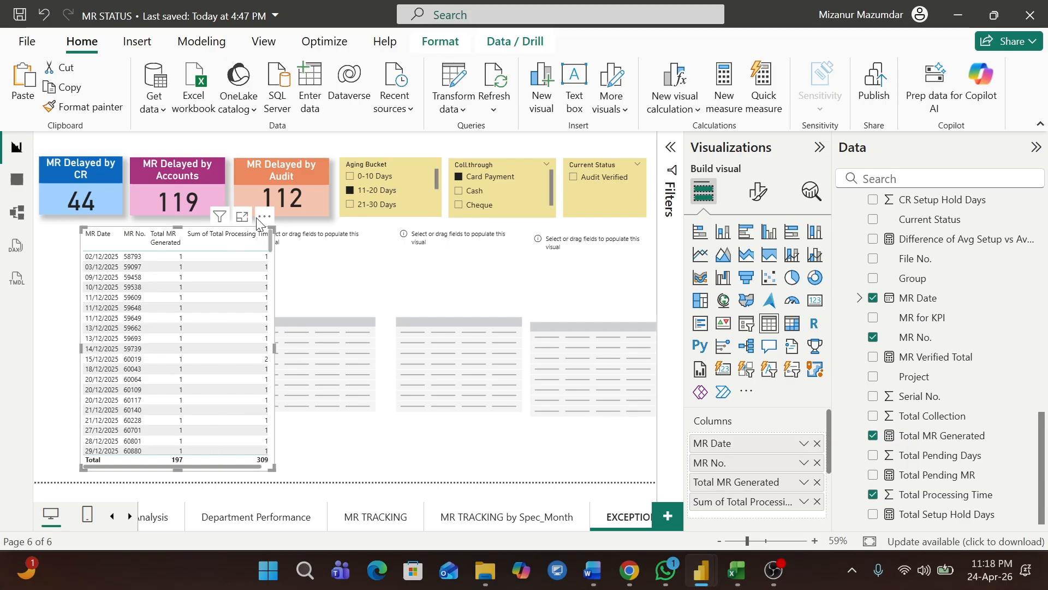
{"action": "key", "text": "ctrl+z"}
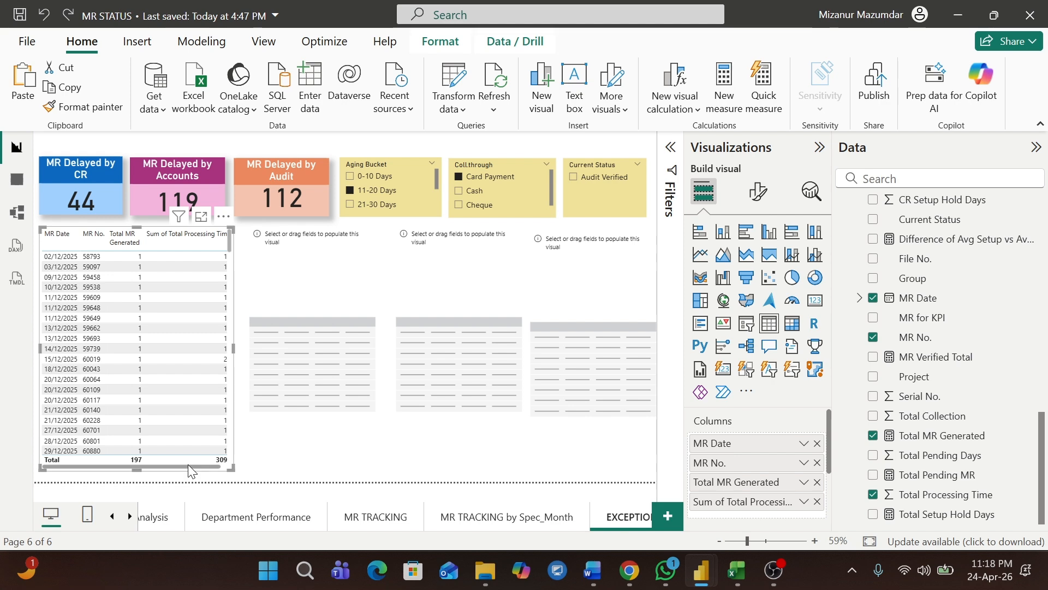
{"action": "left_click_drag", "start_coordinate": [188, 465], "coordinate": [221, 466]}
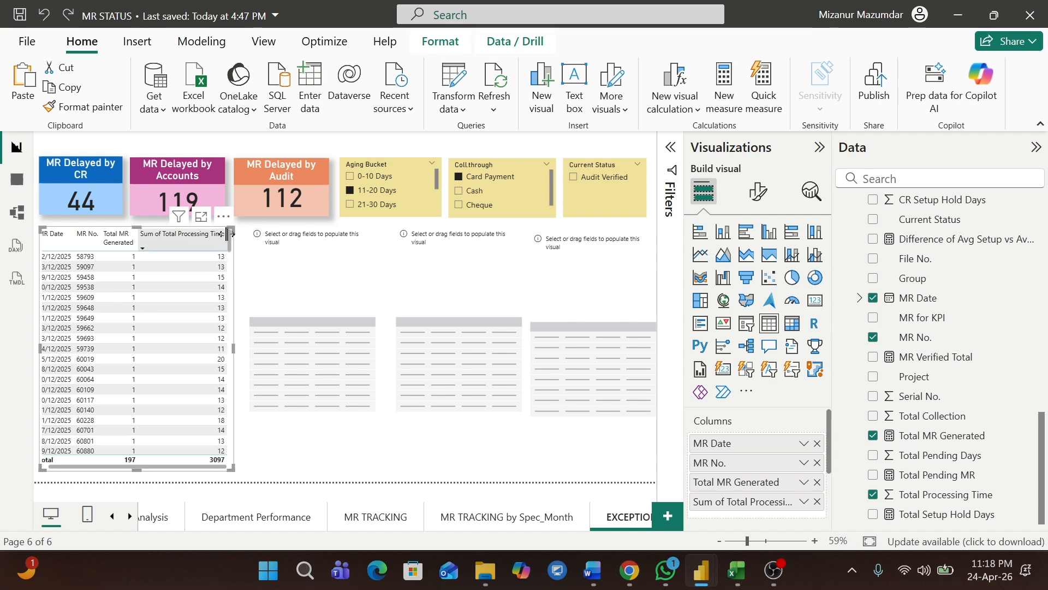
{"action": "left_click_drag", "start_coordinate": [220, 235], "coordinate": [214, 234]}
Fill the second table with MR No., CR Delay Count and CR Hold Days, and narrow the hold days column to fit.
{"action": "left_click", "coordinate": [311, 267]}
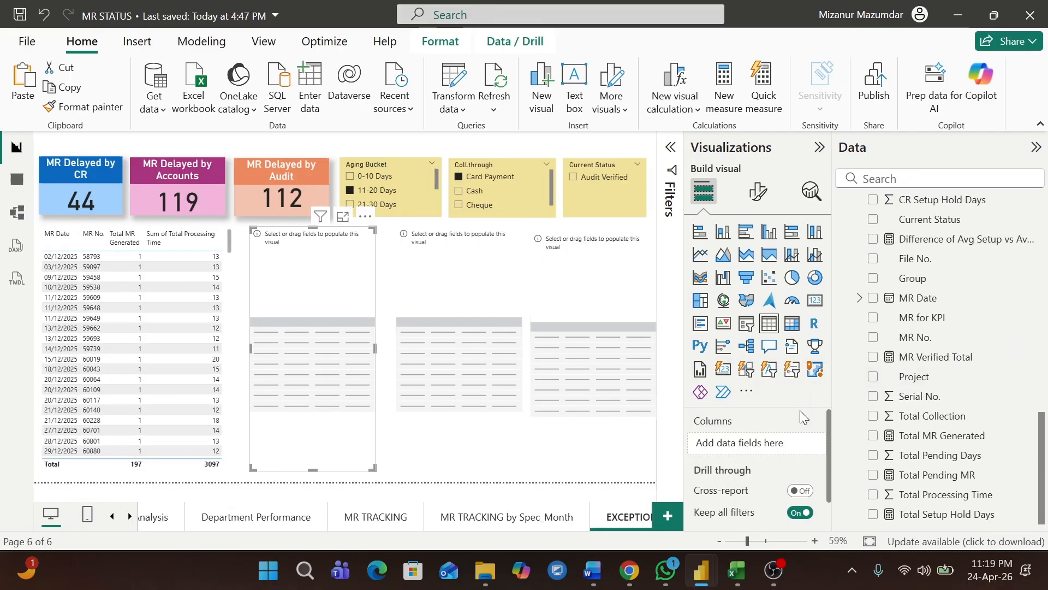
{"action": "left_click", "coordinate": [873, 337]}
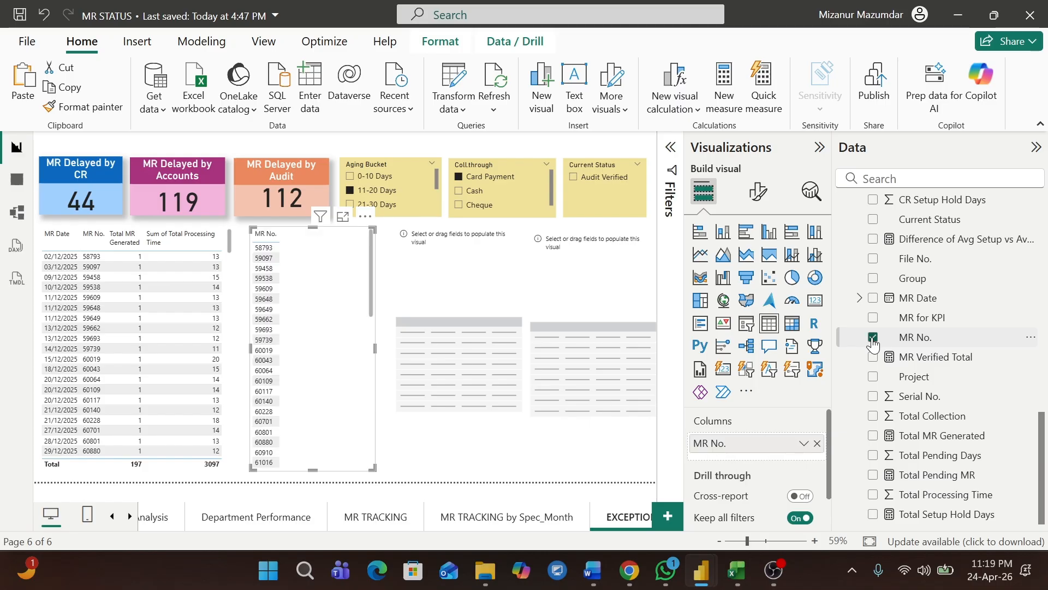
{"action": "left_click_drag", "start_coordinate": [1042, 439], "coordinate": [1042, 243]}
{"action": "scroll", "coordinate": [988, 342], "scroll_direction": "down", "scroll_amount": 7}
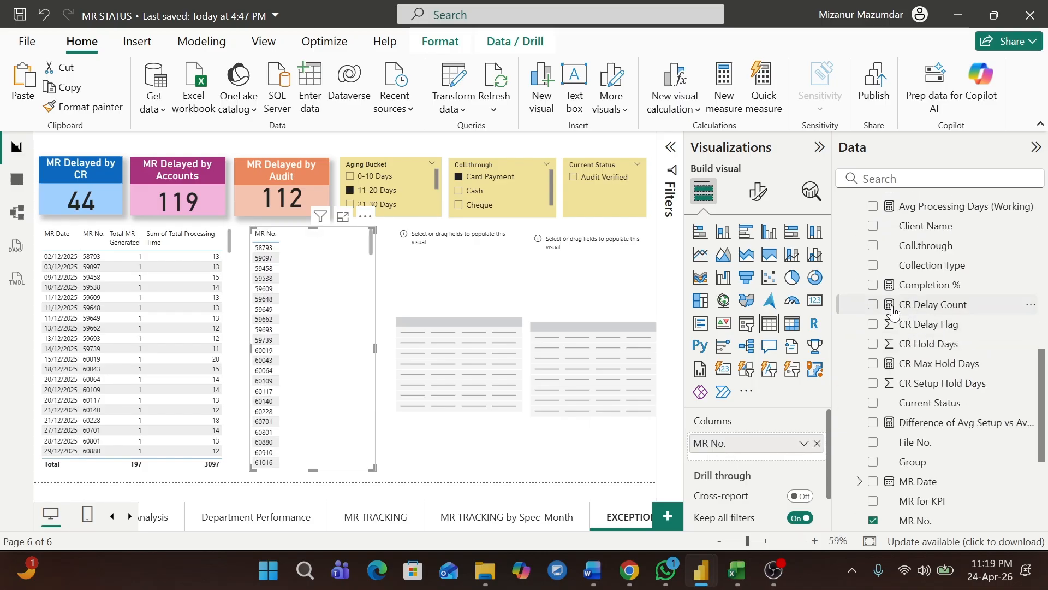
{"action": "left_click", "coordinate": [873, 305]}
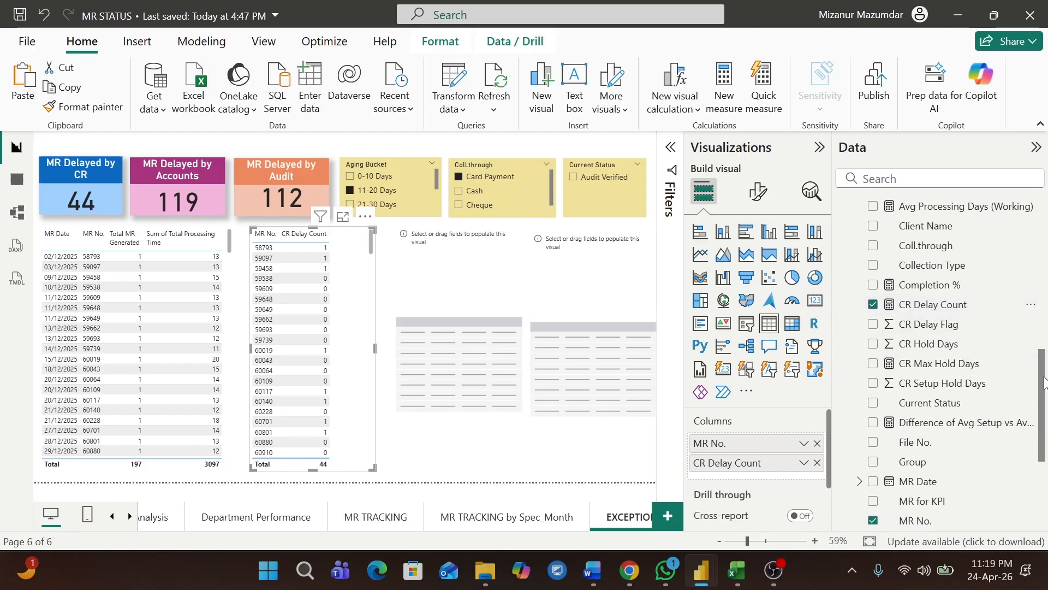
{"action": "left_click", "coordinate": [873, 344]}
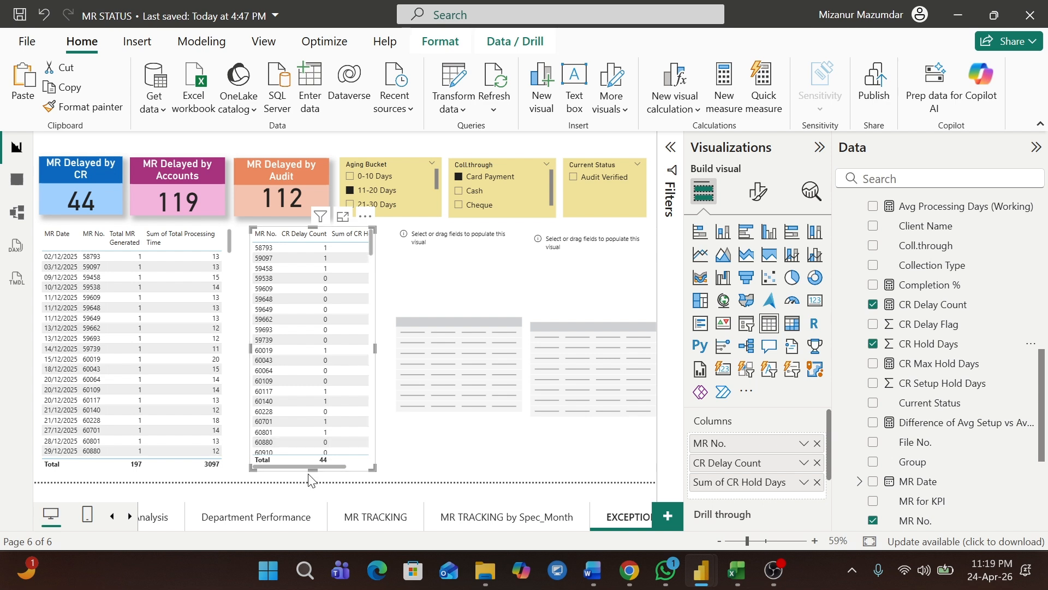
{"action": "left_click_drag", "start_coordinate": [298, 466], "coordinate": [346, 467]}
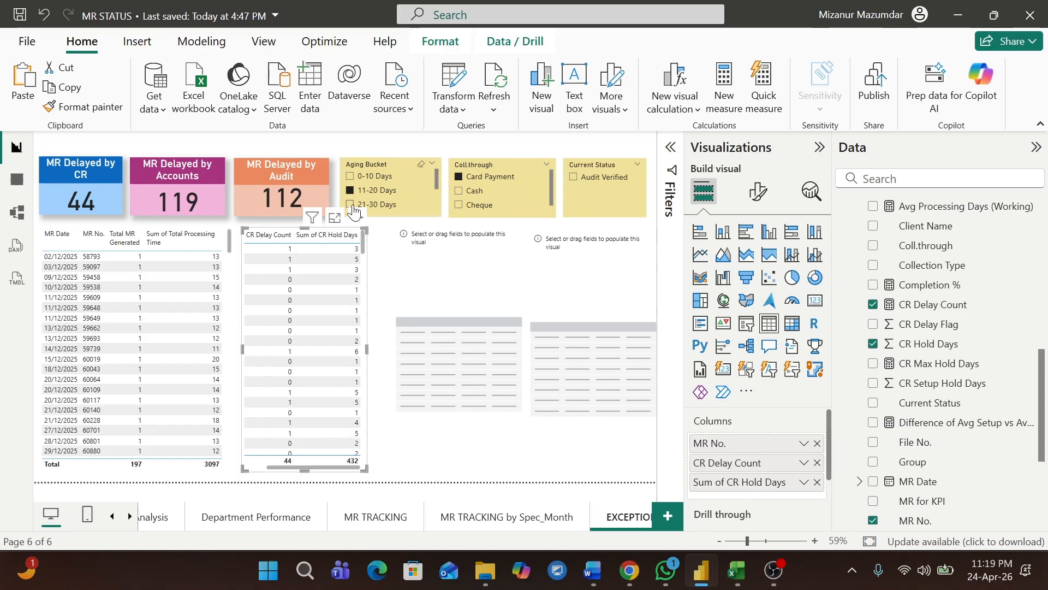
{"action": "left_click_drag", "start_coordinate": [358, 238], "coordinate": [330, 239]}
Fill the third table with MR No., Acc Delay Count and Accounts Hold Days.
{"action": "left_click", "coordinate": [453, 264]}
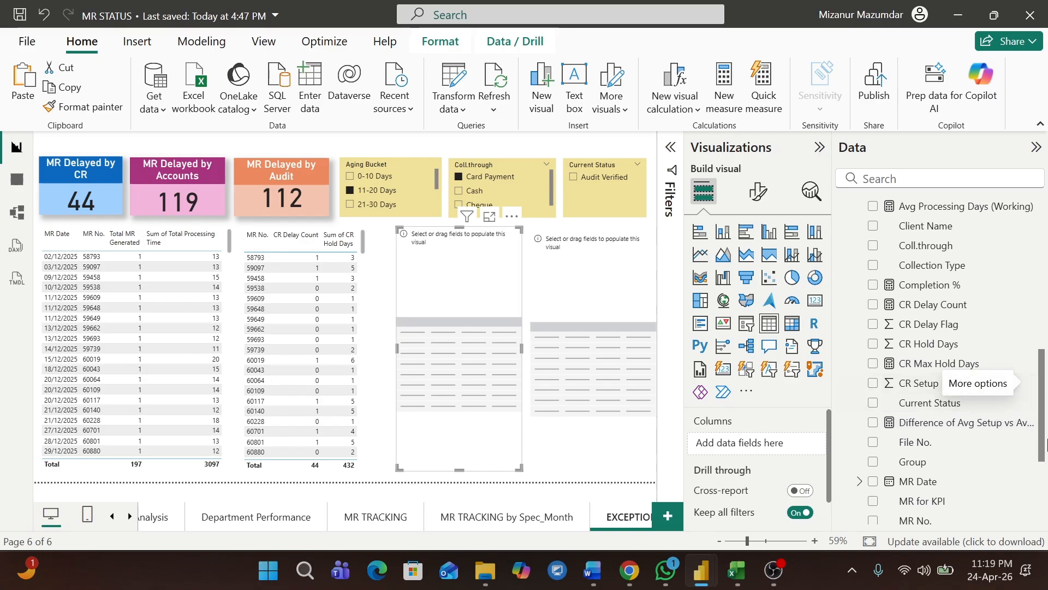
{"action": "left_click", "coordinate": [873, 522]}
{"action": "scroll", "coordinate": [924, 285], "scroll_direction": "up", "scroll_amount": 7}
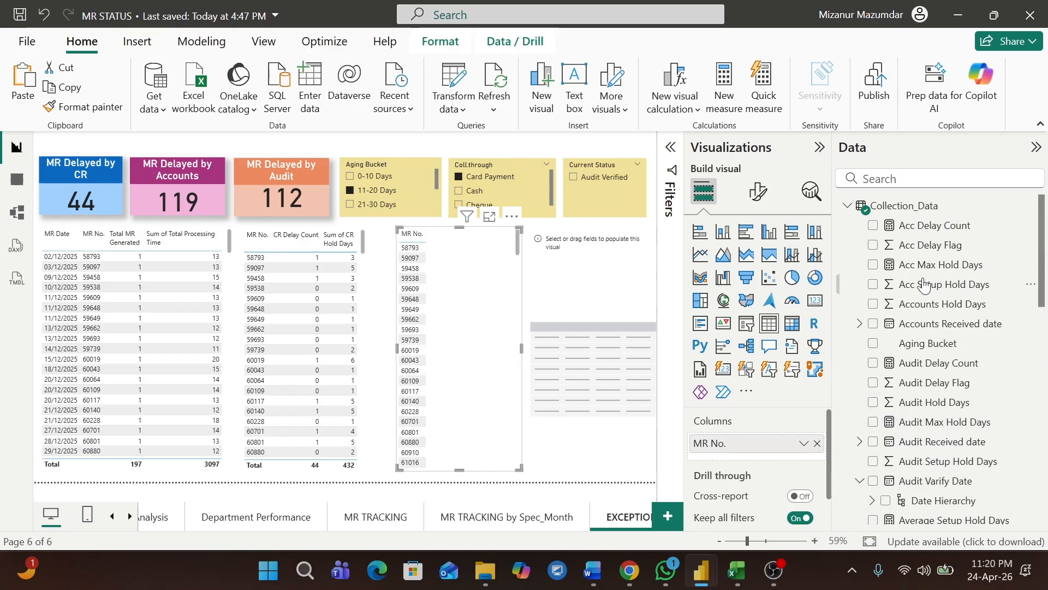
{"action": "left_click", "coordinate": [873, 226]}
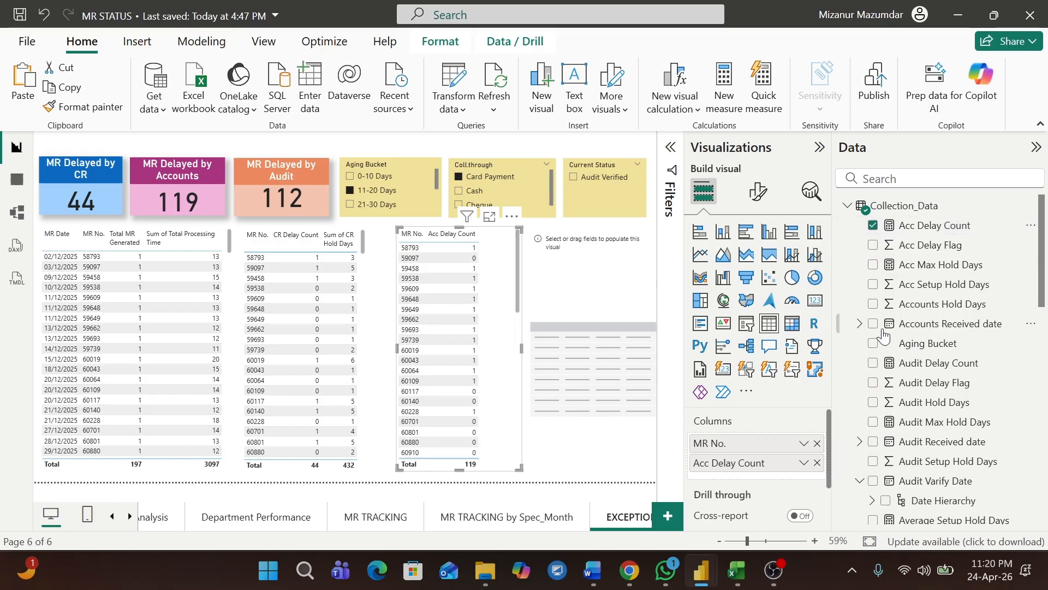
{"action": "left_click", "coordinate": [873, 305]}
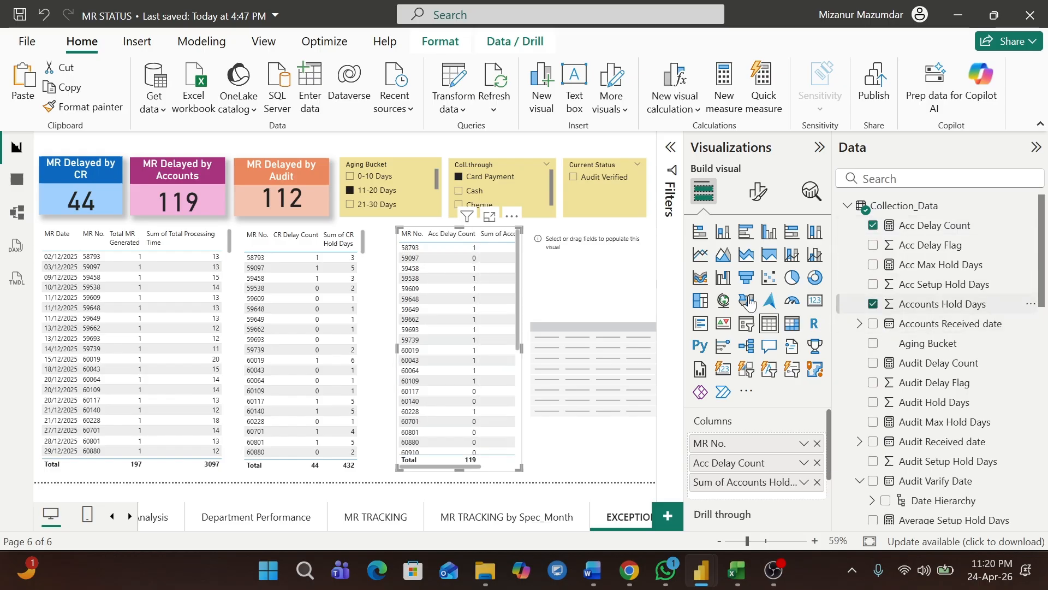
Fill the fourth table with MR No., Audit Delay Count and Audit Hold Days.
{"action": "left_click", "coordinate": [591, 289]}
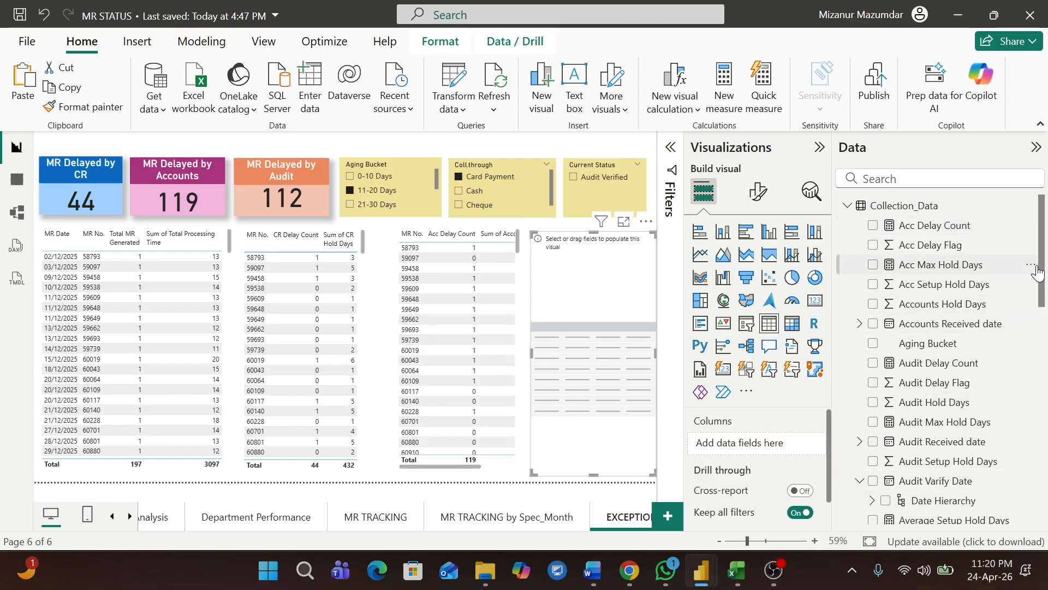
{"action": "scroll", "coordinate": [1040, 332], "scroll_direction": "down", "scroll_amount": 10}
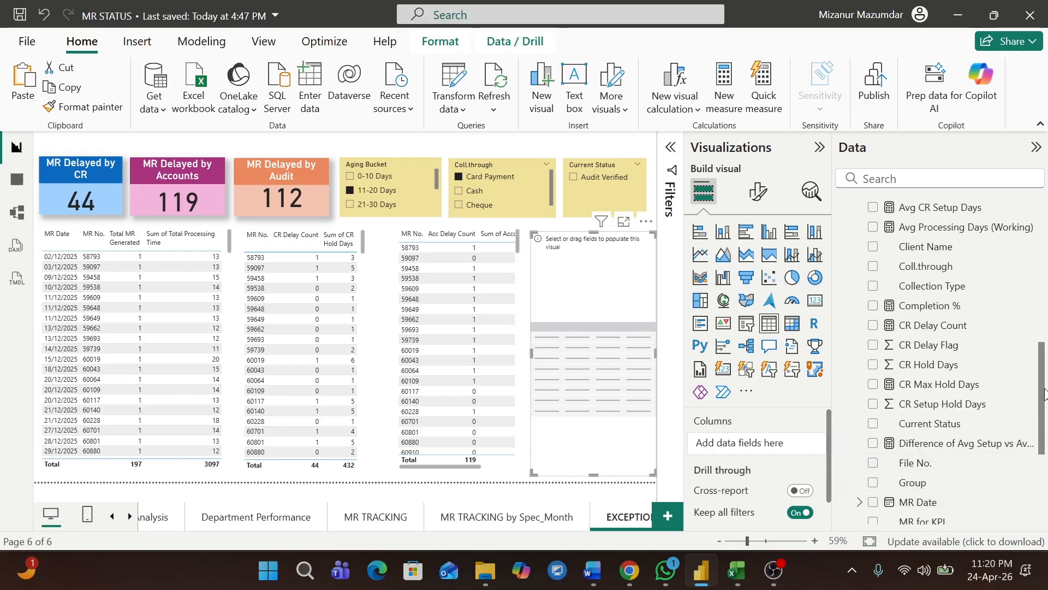
{"action": "scroll", "coordinate": [1043, 410], "scroll_direction": "down", "scroll_amount": 5}
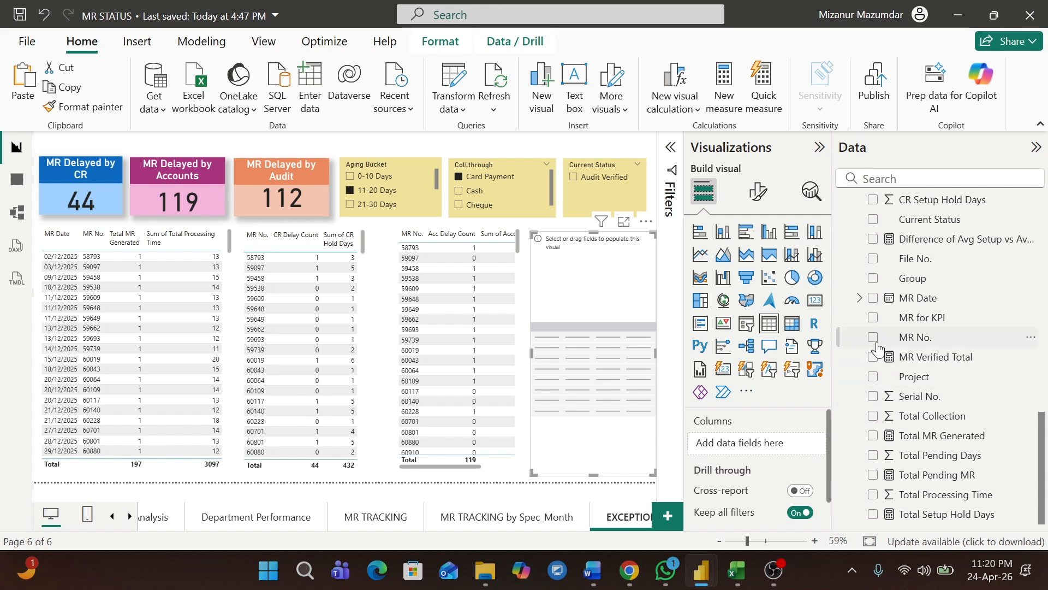
{"action": "left_click", "coordinate": [873, 337]}
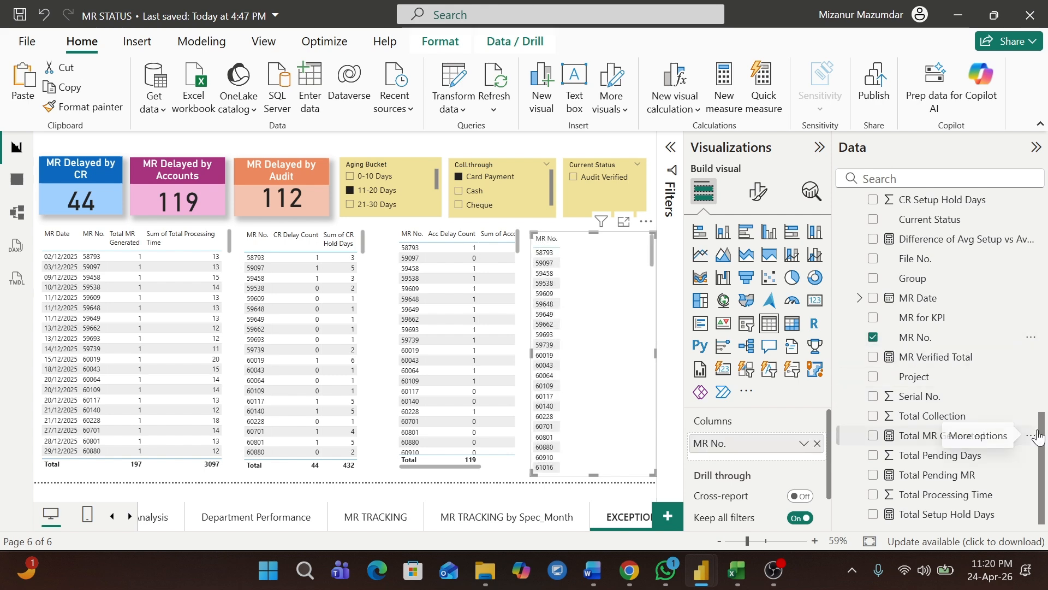
{"action": "left_click_drag", "start_coordinate": [1042, 438], "coordinate": [1043, 249]}
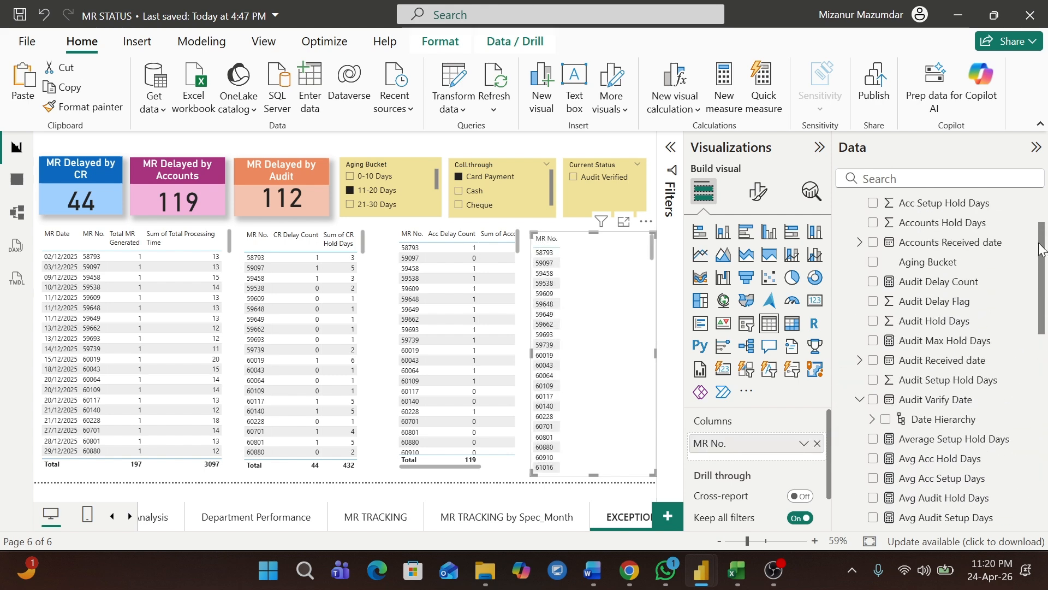
{"action": "left_click", "coordinate": [874, 283]}
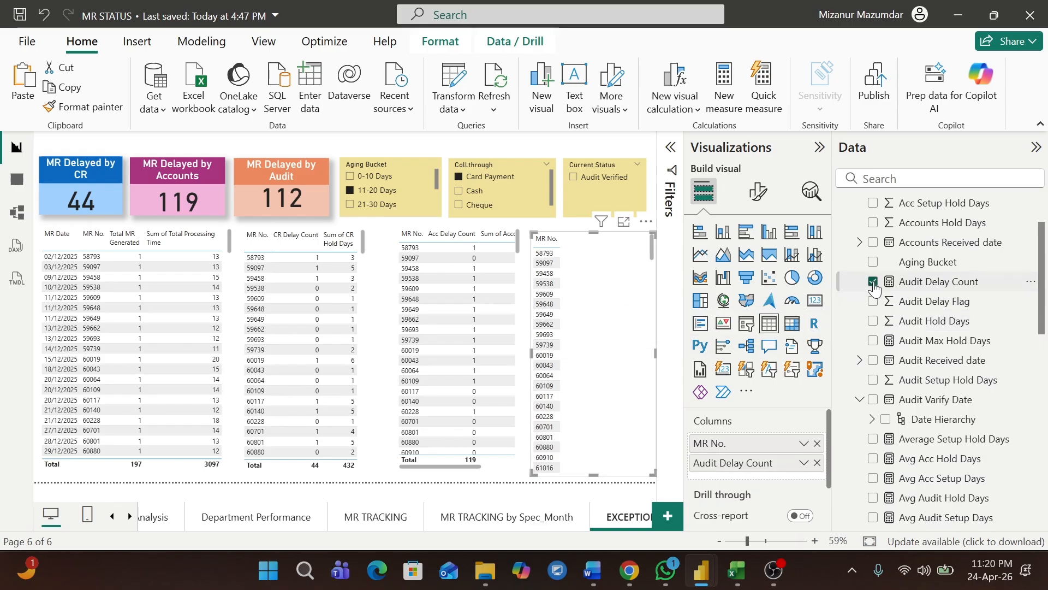
{"action": "left_click", "coordinate": [873, 322]}
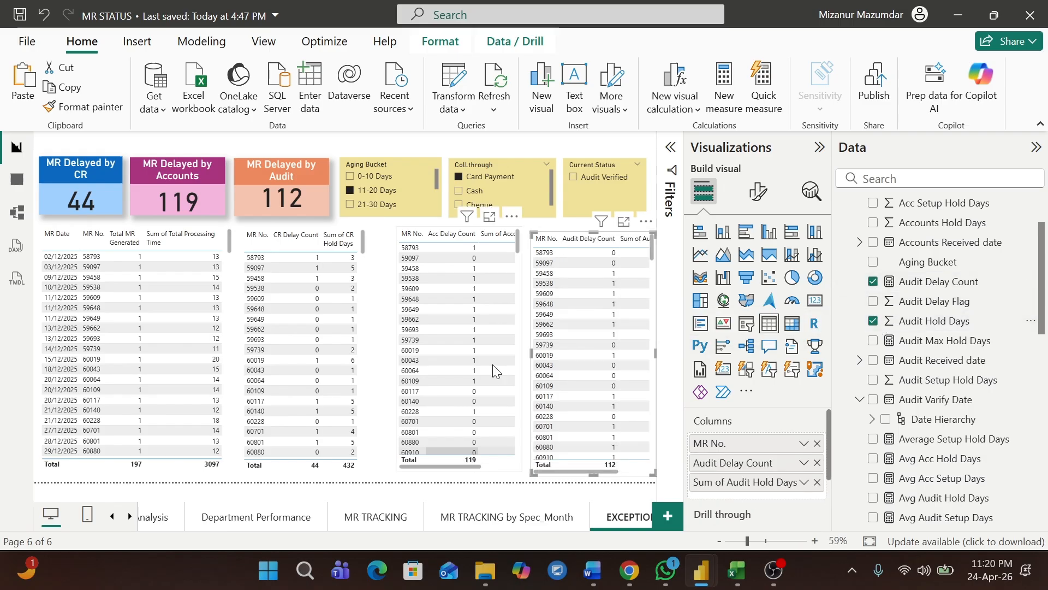
Narrow the Acc Delay Count and Sum of Accounts Hold Days columns so all three columns fit the third table.
{"action": "left_click_drag", "start_coordinate": [473, 241], "coordinate": [452, 241]}
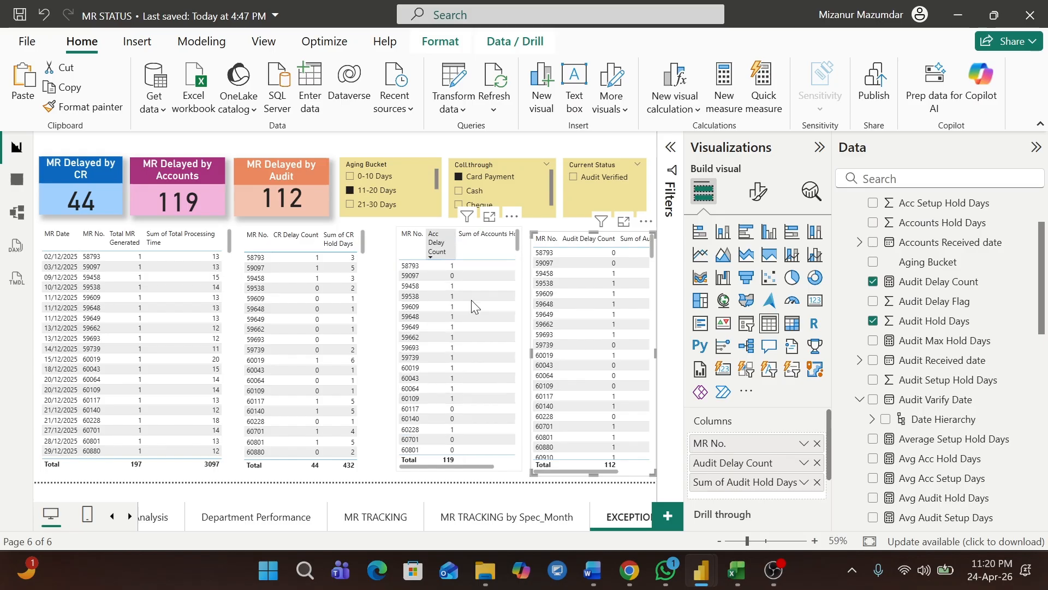
{"action": "left_click_drag", "start_coordinate": [480, 467], "coordinate": [499, 468]}
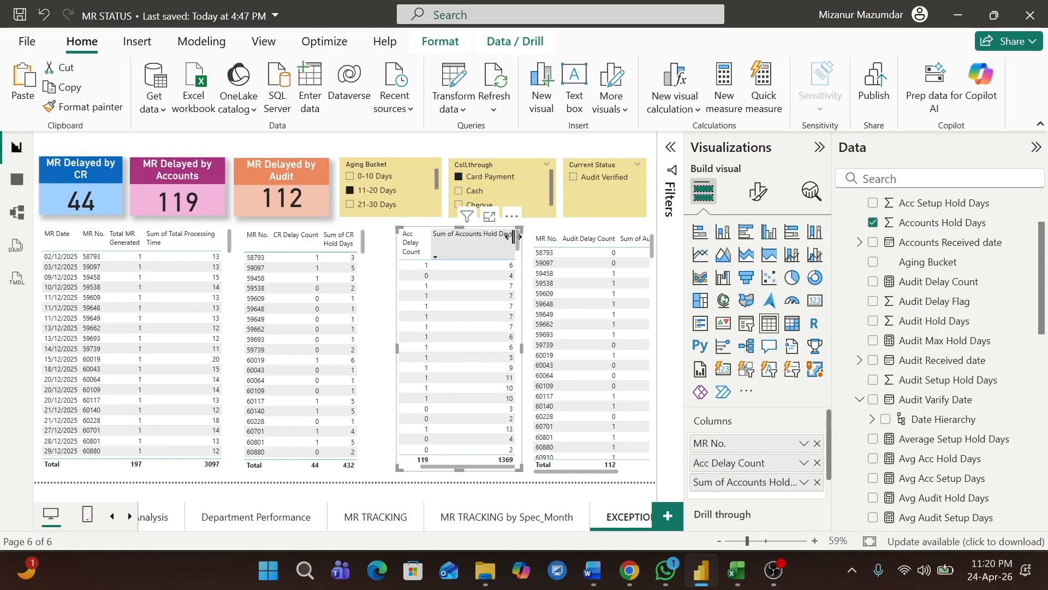
{"action": "left_click_drag", "start_coordinate": [508, 239], "coordinate": [480, 238]}
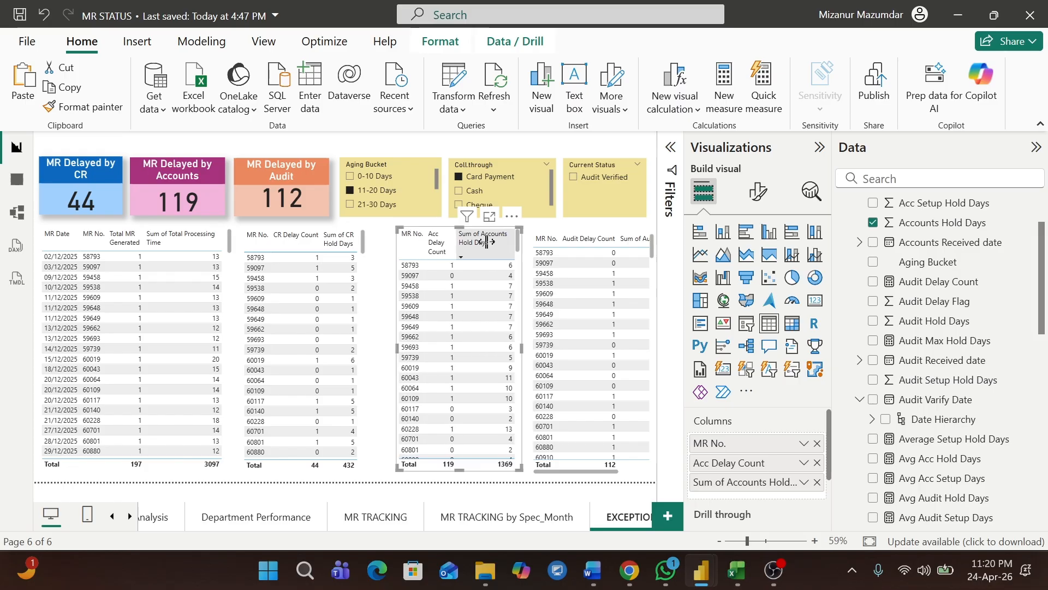
Narrow the Audit Delay Count and Sum of Audit Hold Days columns so all three columns fit the fourth table.
{"action": "left_click", "coordinate": [606, 274]}
{"action": "left_click", "coordinate": [610, 272]}
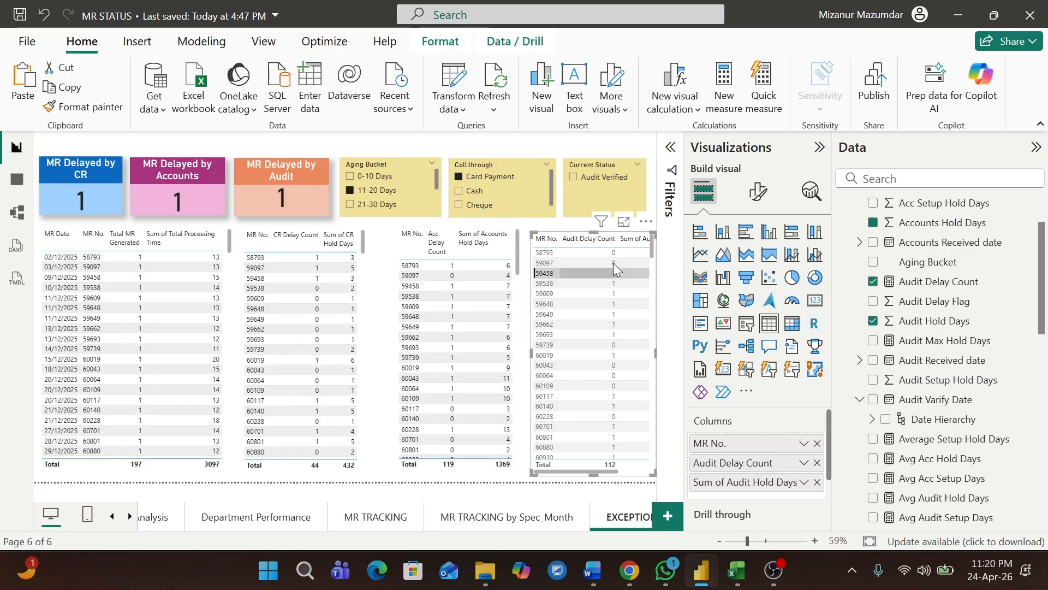
{"action": "left_click", "coordinate": [602, 273]}
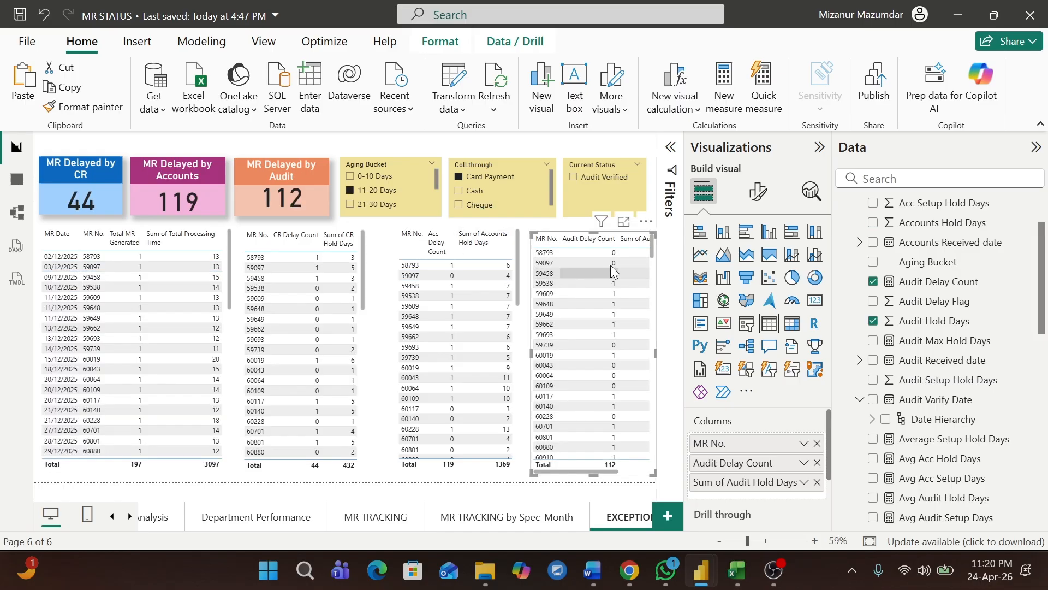
{"action": "left_click_drag", "start_coordinate": [613, 239], "coordinate": [601, 239]}
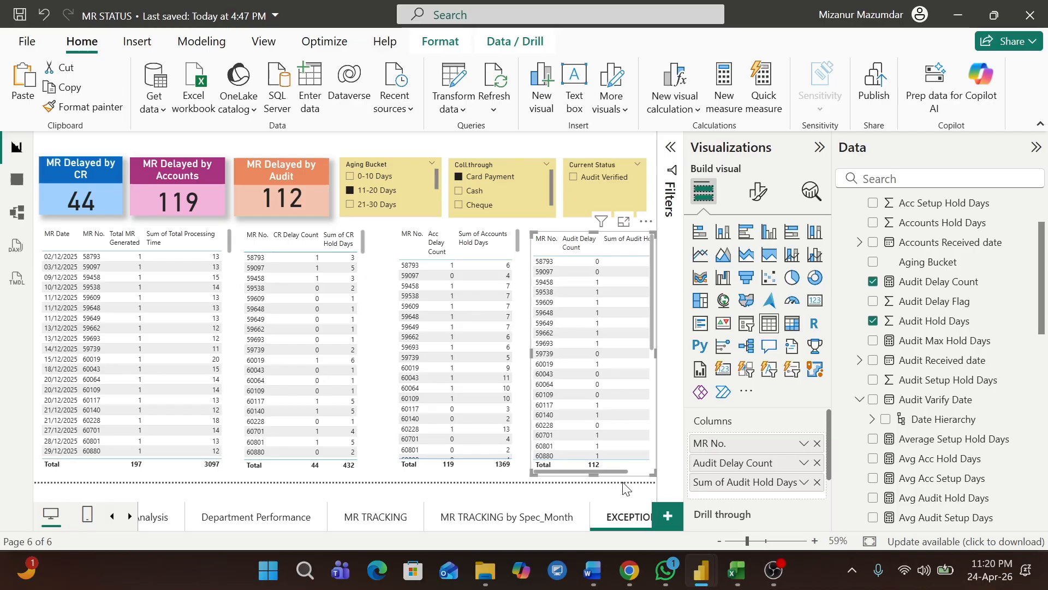
{"action": "left_click_drag", "start_coordinate": [624, 471], "coordinate": [653, 471]}
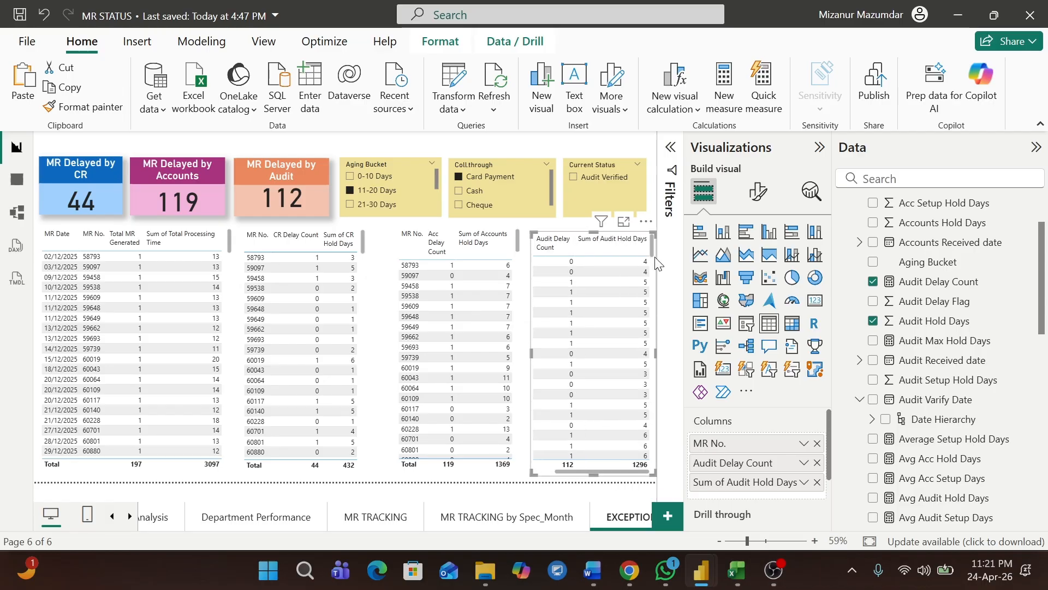
{"action": "left_click_drag", "start_coordinate": [647, 247], "coordinate": [618, 248]}
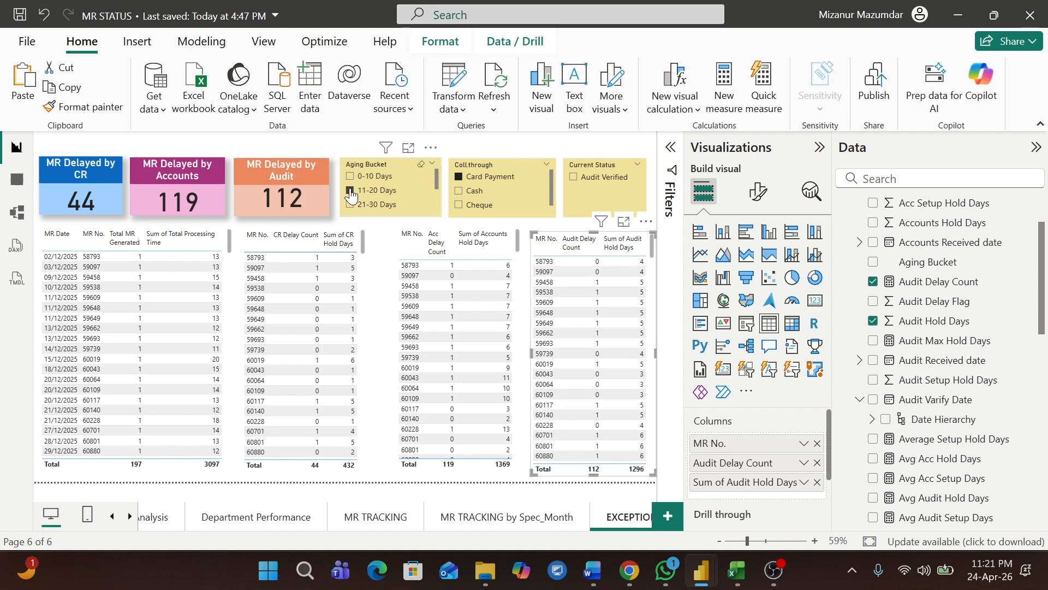
Clear the 11-20 Days selection in the Aging Bucket slicer and the Card Payment selection in the Coll.through slicer.
{"action": "left_click", "coordinate": [417, 191]}
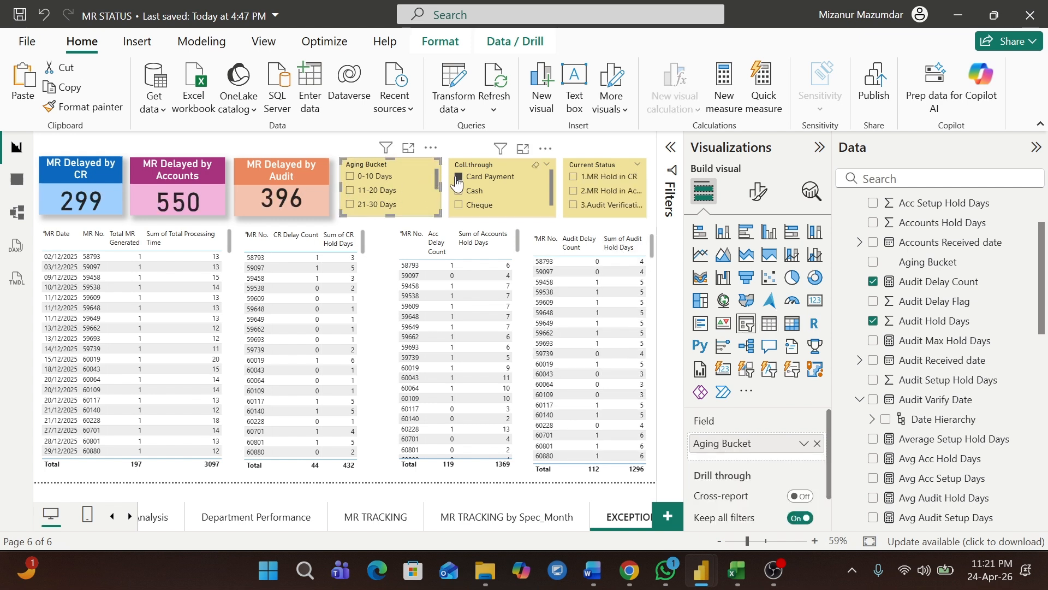
{"action": "left_click", "coordinate": [468, 179]}
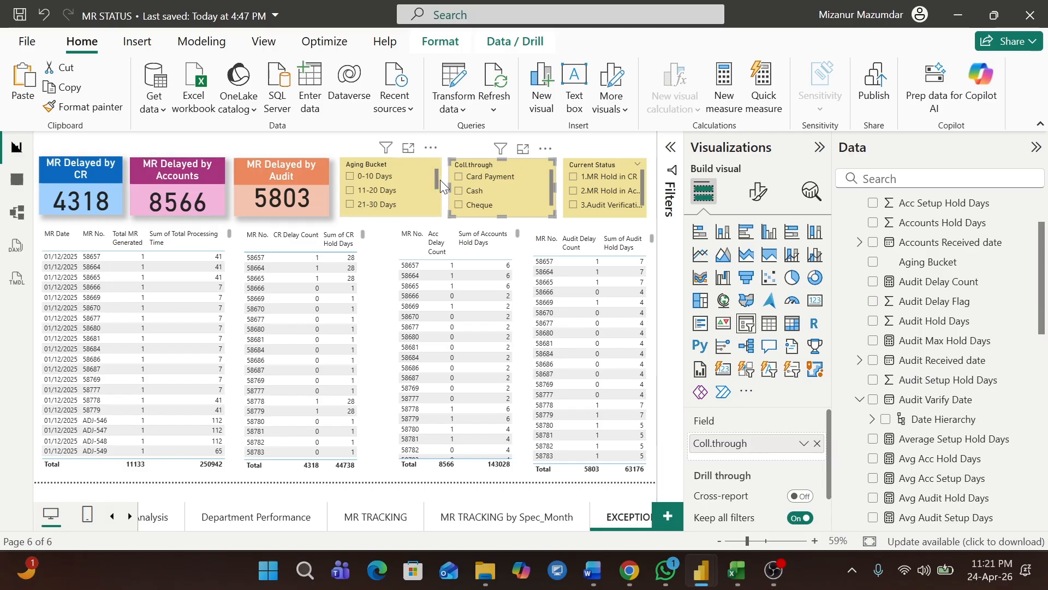
{"action": "left_click_drag", "start_coordinate": [440, 176], "coordinate": [438, 221]}
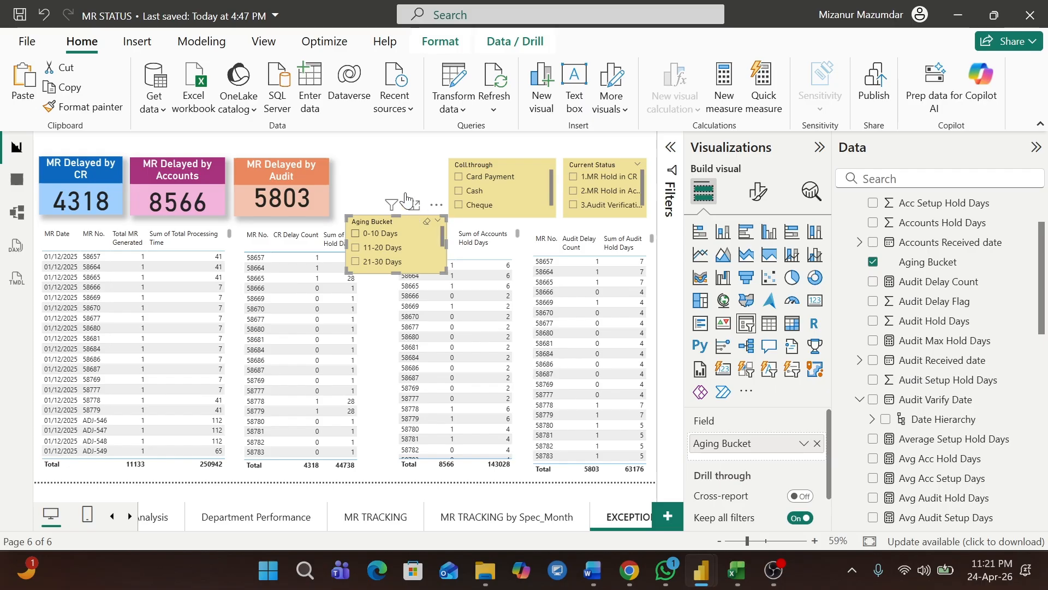
{"action": "key", "text": "ctrl+z"}
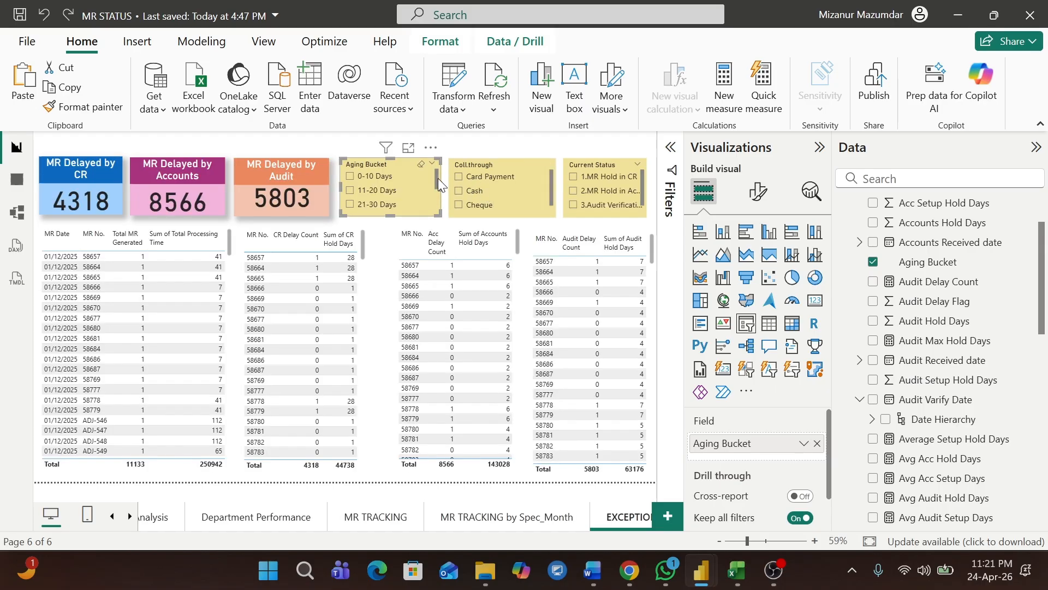
{"action": "left_click_drag", "start_coordinate": [438, 178], "coordinate": [438, 208]}
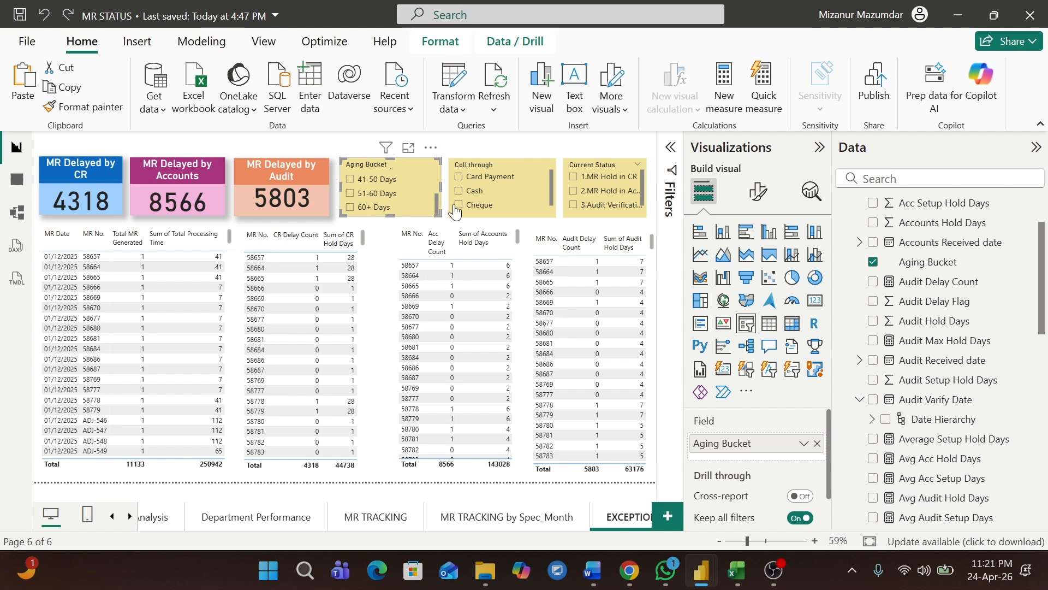
Filter the Exception page with the Coll.through slicer by Cash, Cheque and finally Online.
{"action": "left_click", "coordinate": [462, 180]}
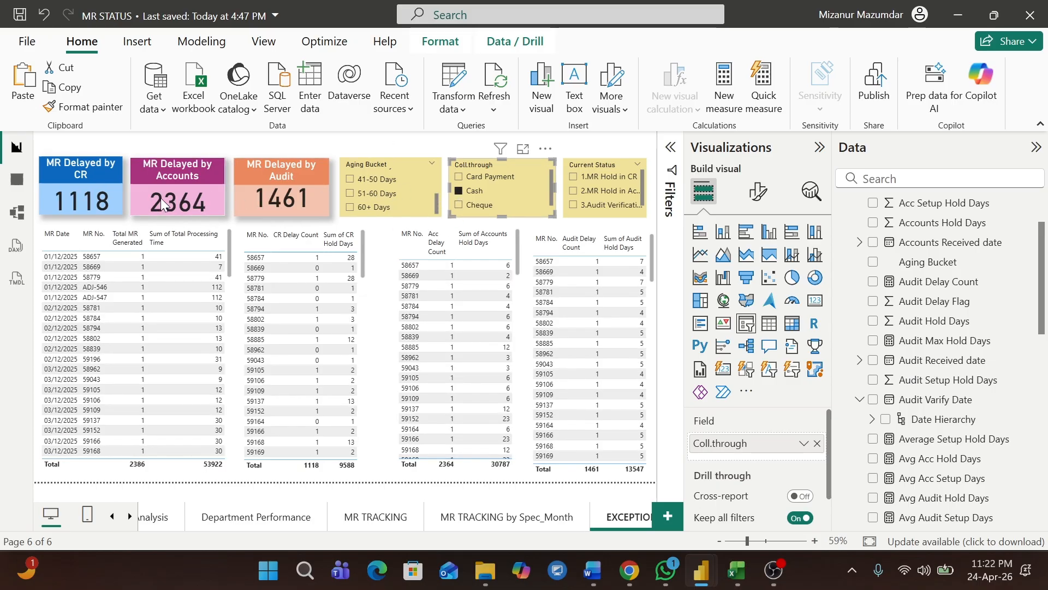
{"action": "left_click", "coordinate": [464, 206]}
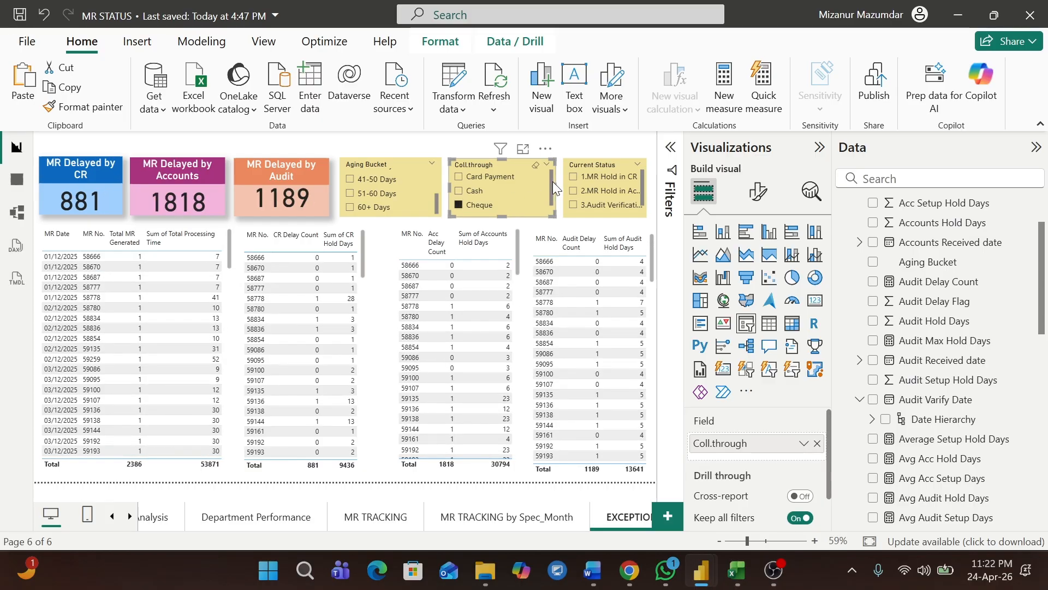
{"action": "left_click_drag", "start_coordinate": [552, 181], "coordinate": [542, 202]}
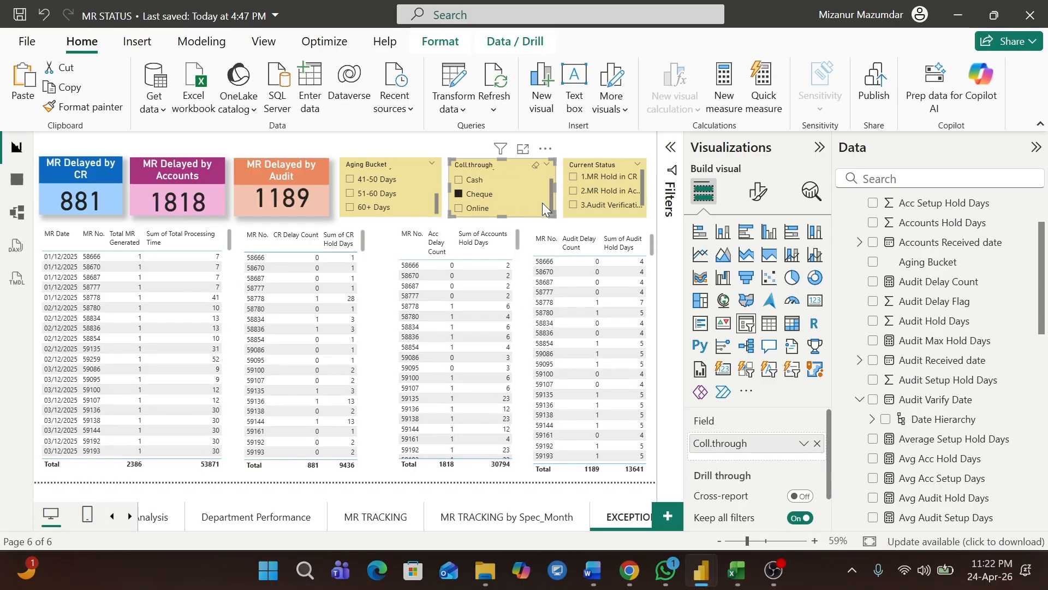
{"action": "left_click", "coordinate": [460, 210]}
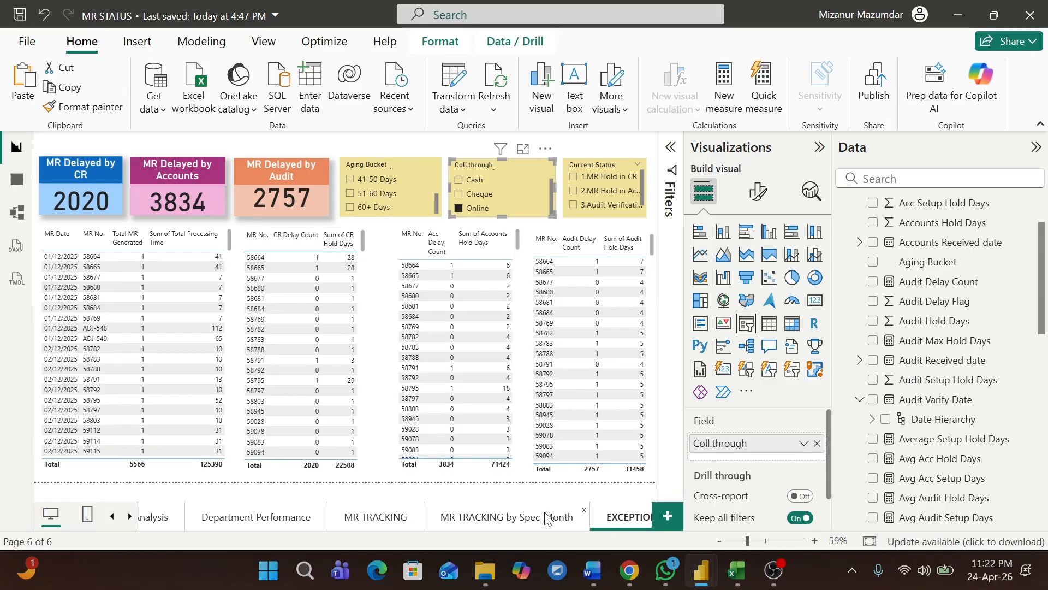
On the MR TRACKING by Spec_Month page, clear the 21-30 Days aging bucket selection and expand the report filters.
{"action": "left_click", "coordinate": [517, 517]}
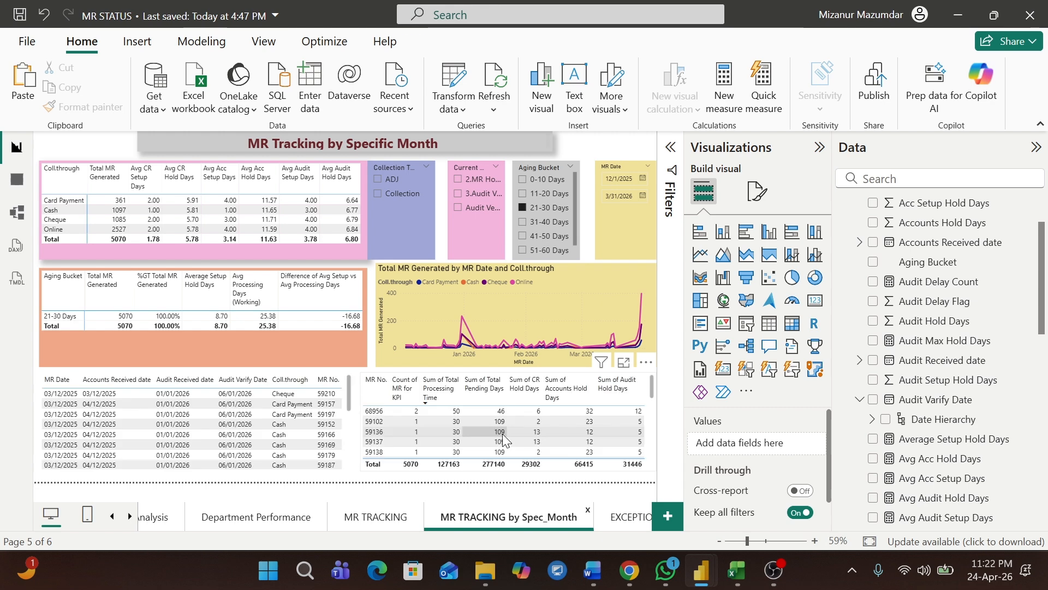
{"action": "left_click", "coordinate": [523, 209]}
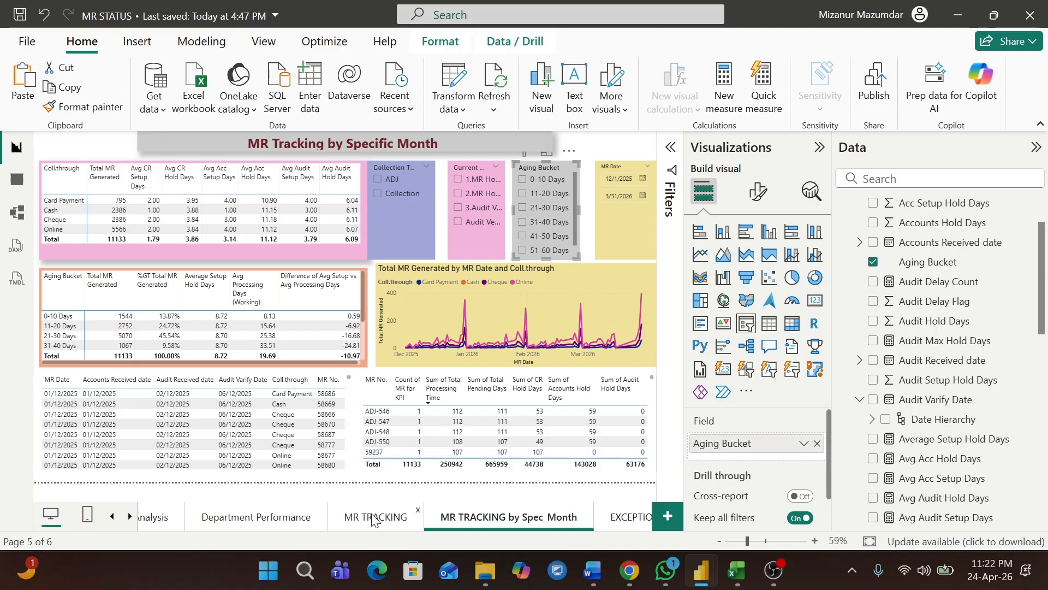
{"action": "left_click", "coordinate": [672, 175]}
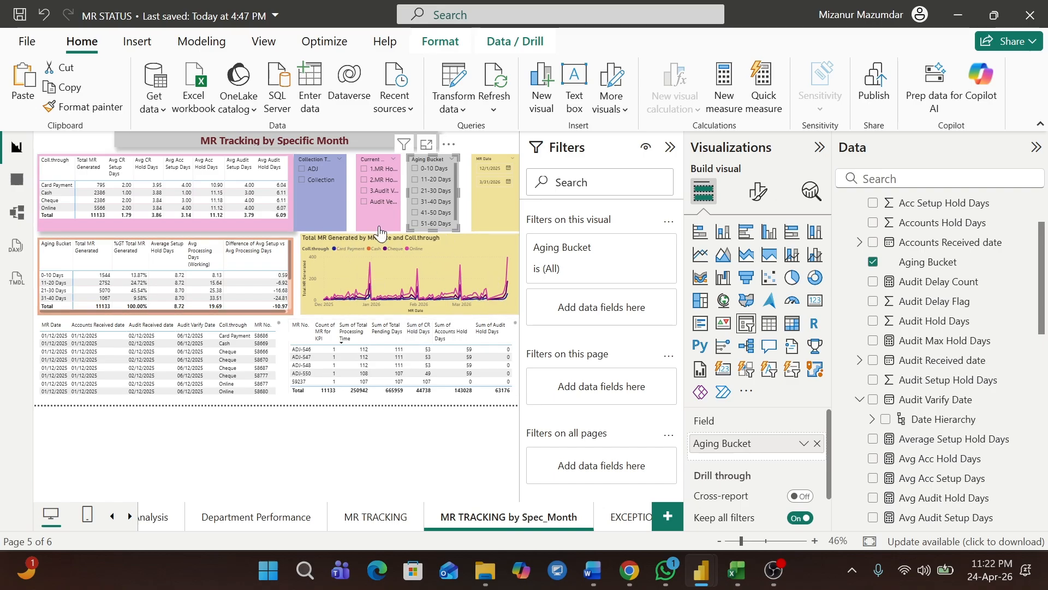
{"action": "left_click", "coordinate": [432, 439]}
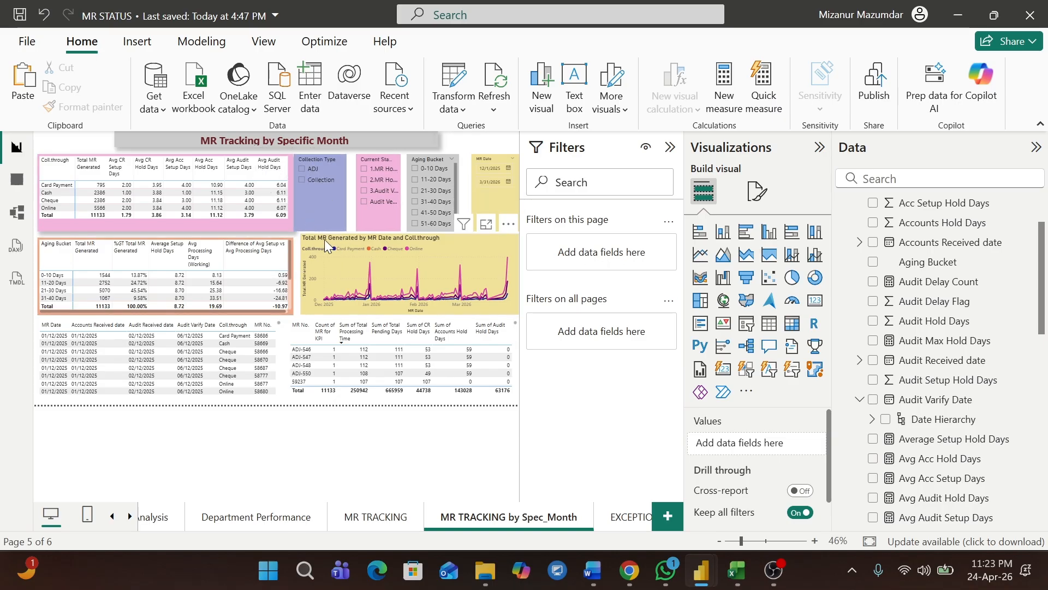
Examine the Coll.through visual-level filter of the Total MR Generated line chart and its available filter types.
{"action": "left_click", "coordinate": [301, 236]}
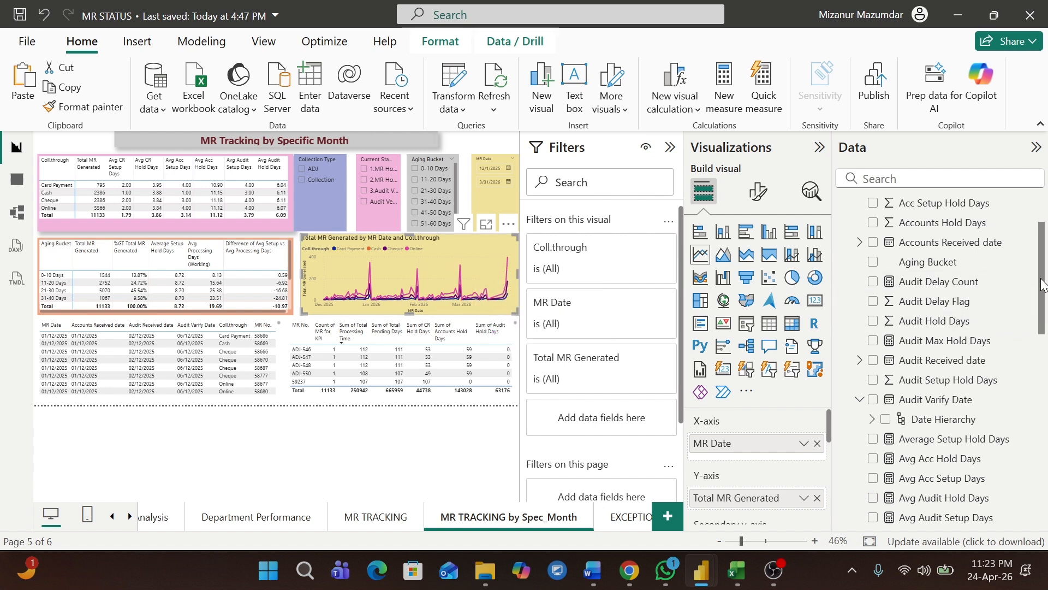
{"action": "left_click_drag", "start_coordinate": [1043, 284], "coordinate": [1046, 457]}
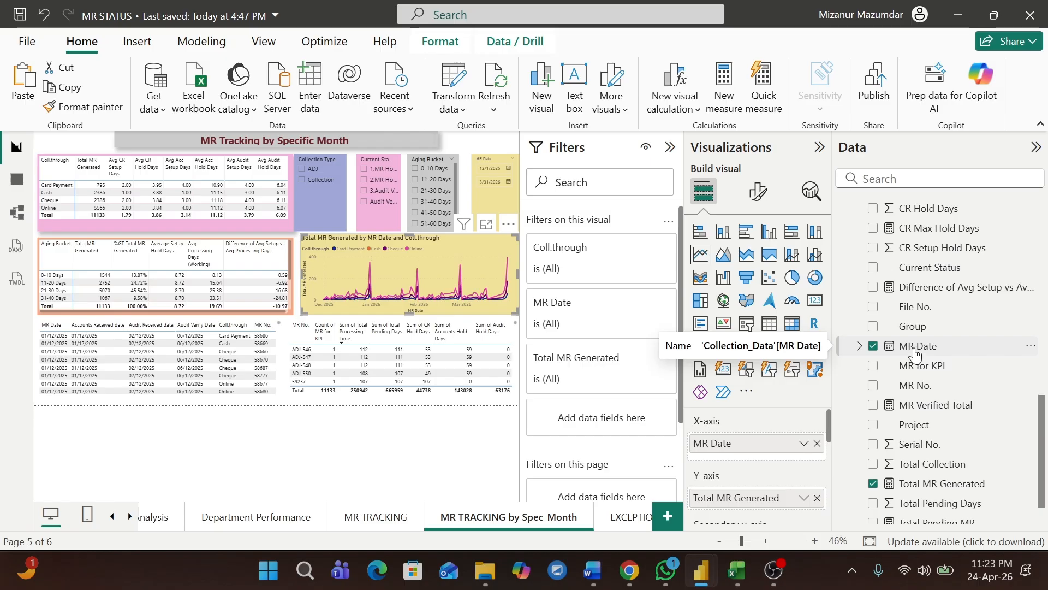
{"action": "mouse_move", "coordinate": [916, 354]}
{"action": "left_mouse_down"}
{"action": "mouse_move", "coordinate": [672, 293]}
{"action": "mouse_move", "coordinate": [601, 262]}
{"action": "mouse_move", "coordinate": [940, 339]}
{"action": "mouse_move", "coordinate": [929, 353]}
{"action": "left_mouse_up"}
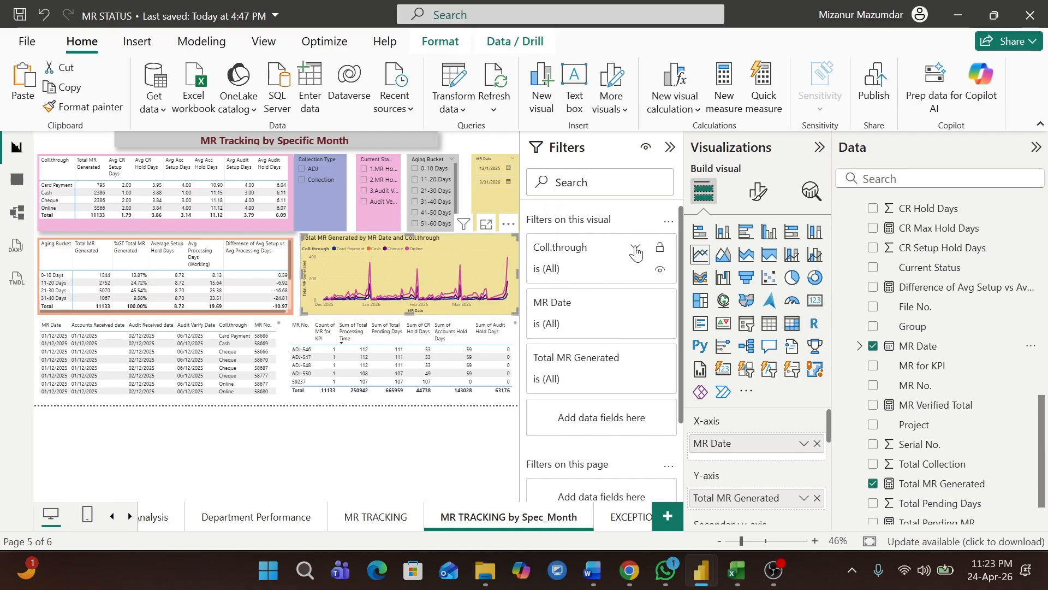
{"action": "left_click", "coordinate": [635, 250]}
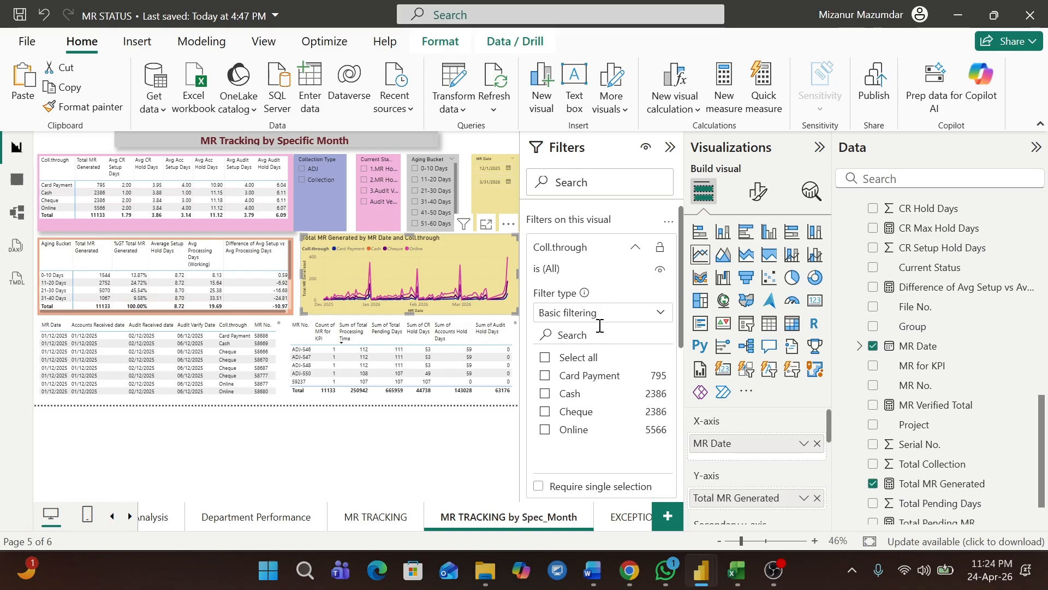
{"action": "left_click", "coordinate": [661, 314]}
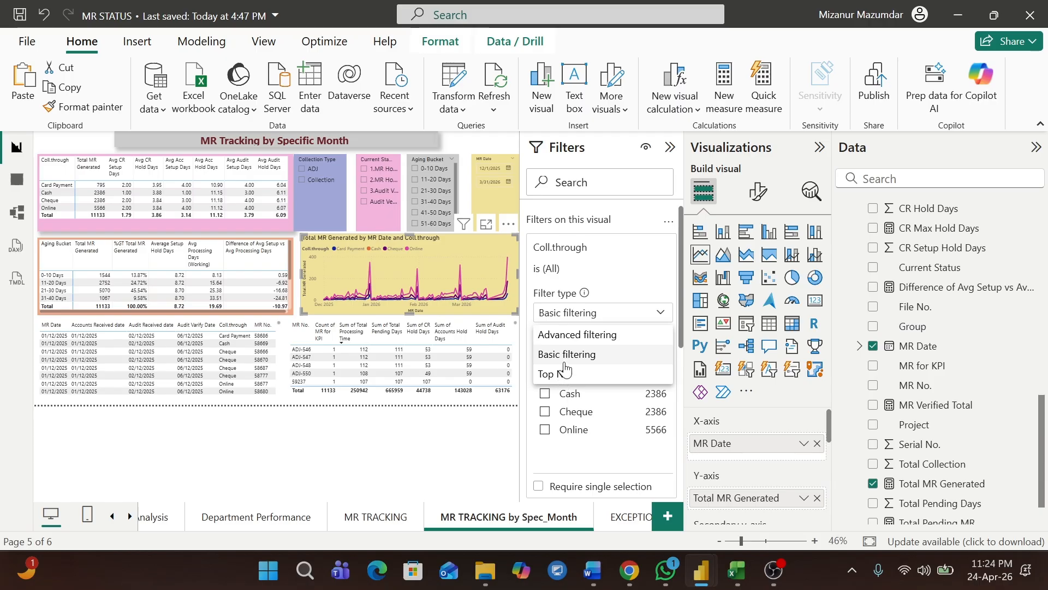
{"action": "left_click", "coordinate": [658, 316]}
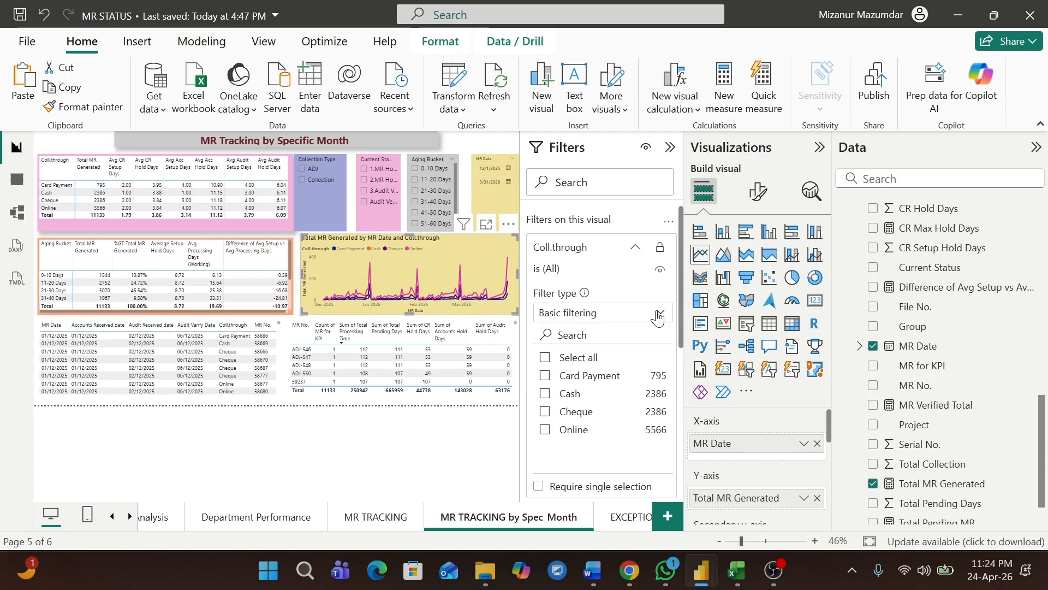
Try limiting the line chart to Card Payment, and reset its Coll.through filter to include every payment type.
{"action": "left_click", "coordinate": [546, 376]}
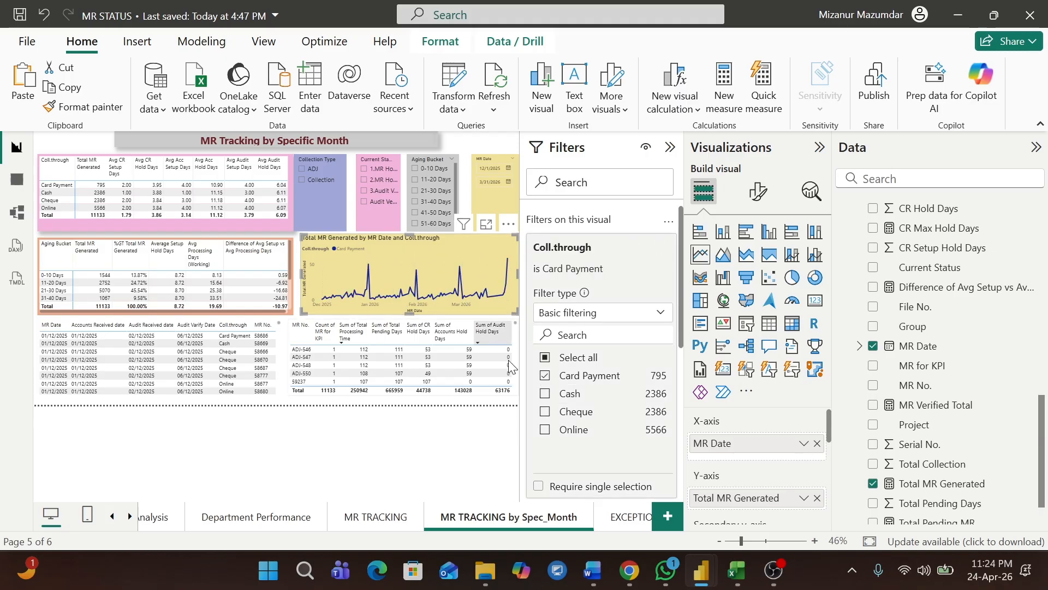
{"action": "left_click", "coordinate": [545, 394]}
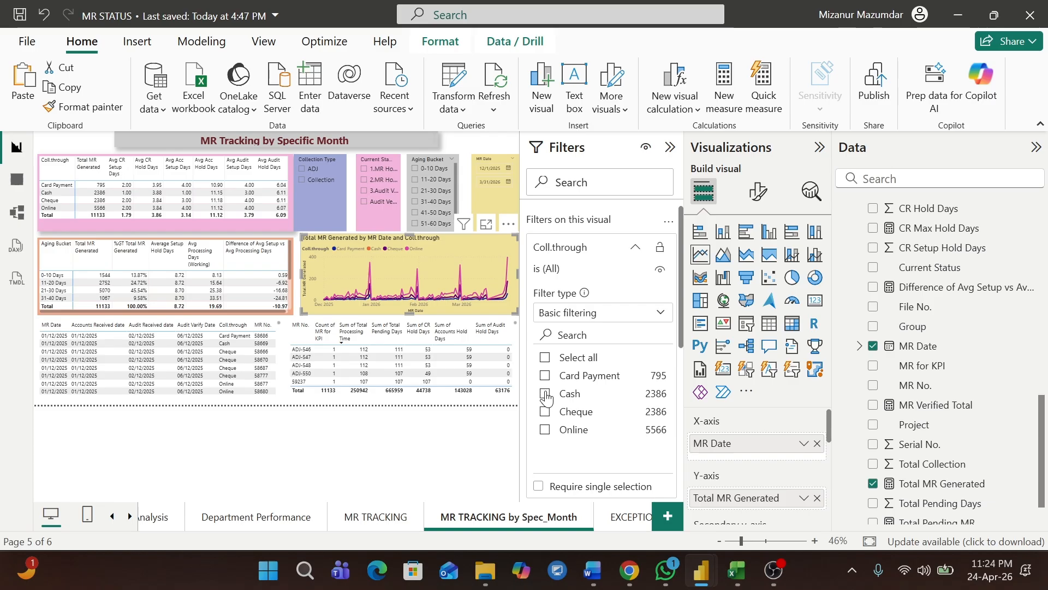
{"action": "left_click", "coordinate": [547, 358]}
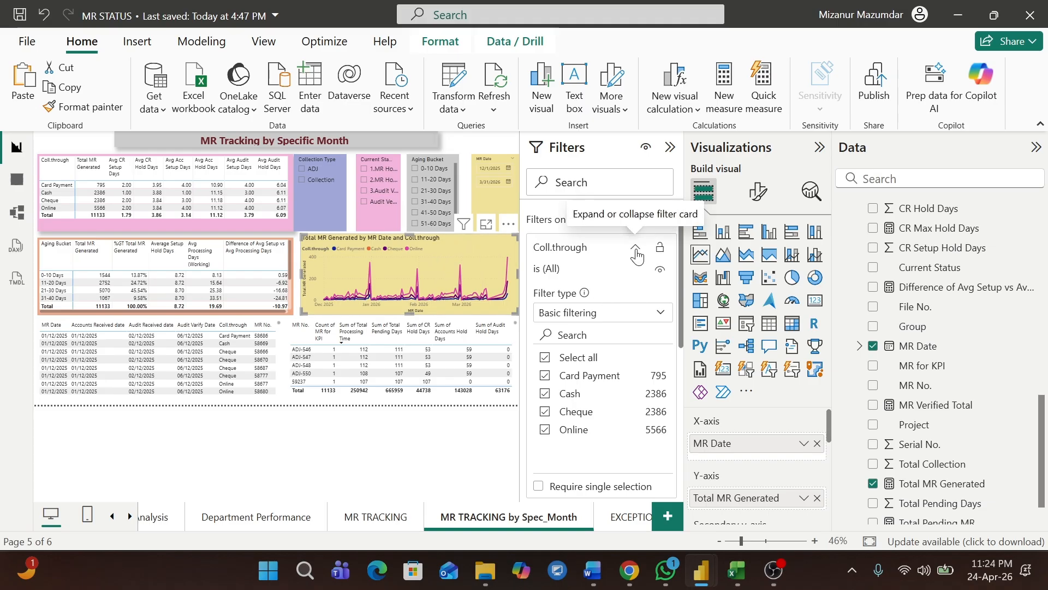
{"action": "left_click", "coordinate": [636, 249]}
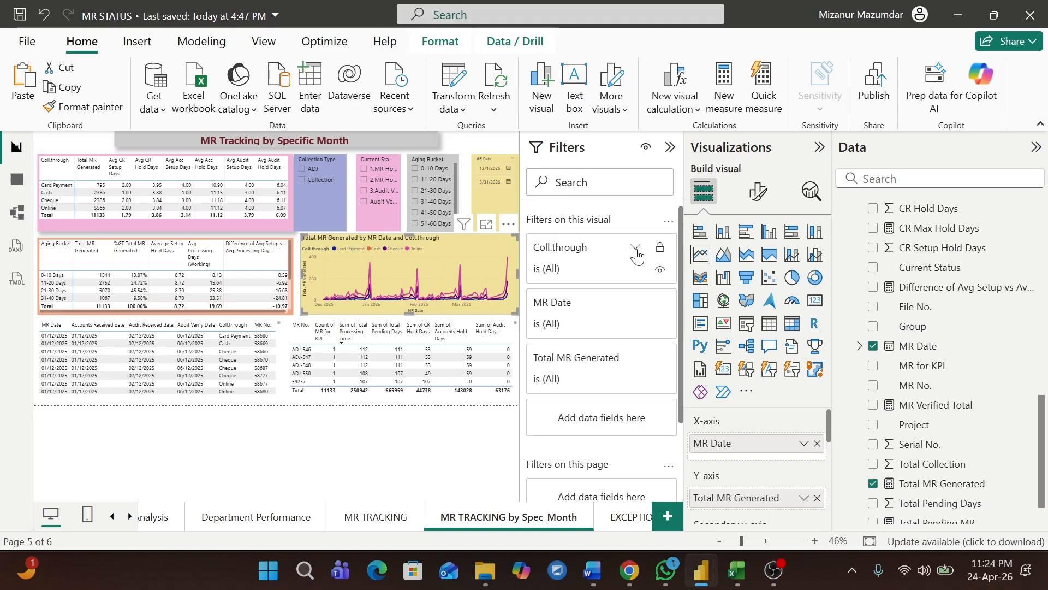
{"action": "left_click", "coordinate": [636, 250]}
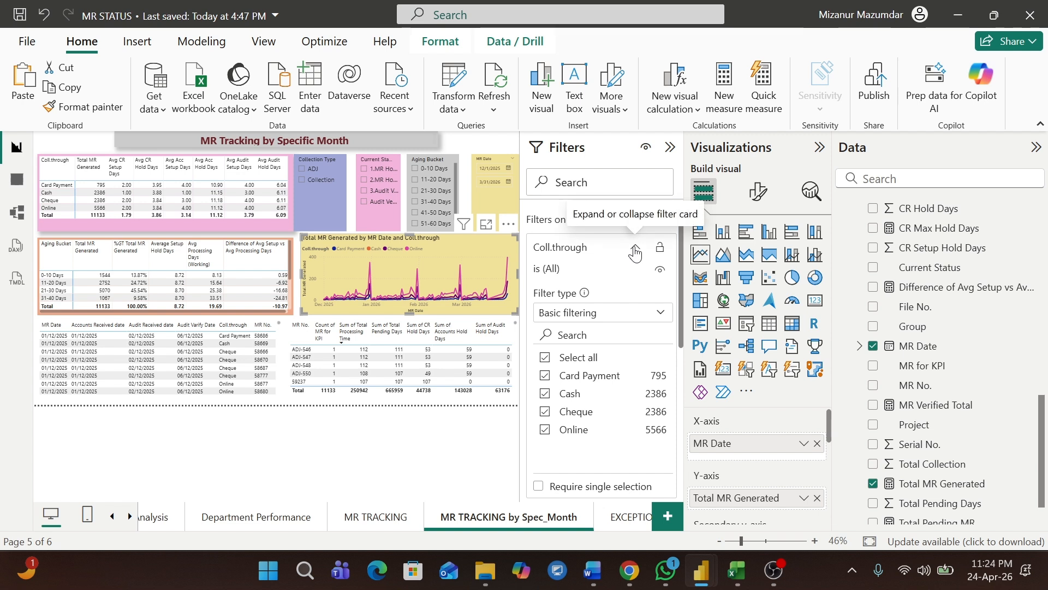
{"action": "left_click", "coordinate": [636, 250]}
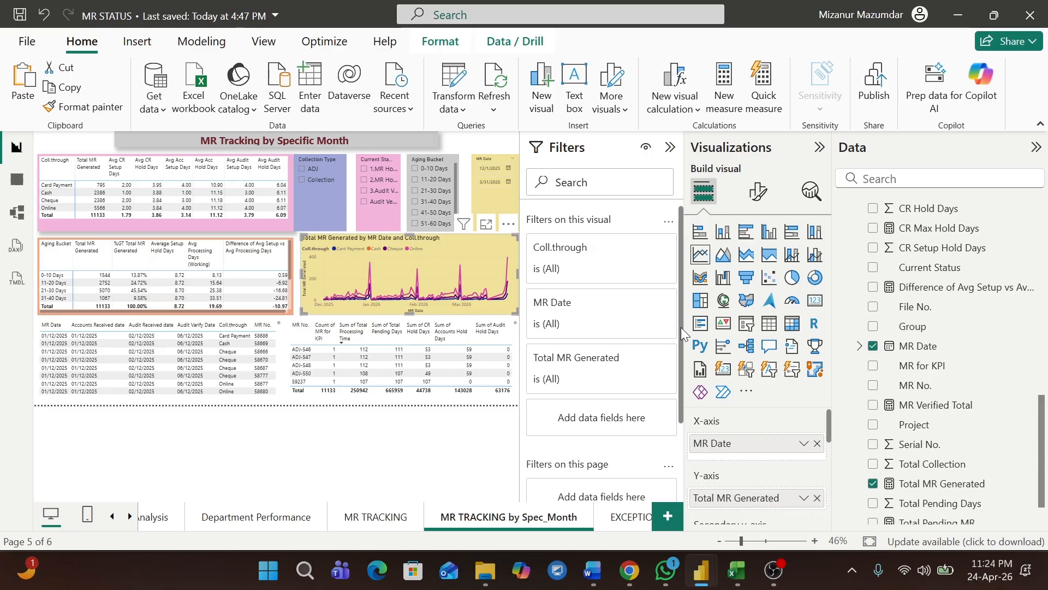
Add Coll.through as a page-level filter and restrict the whole page to Card Payment.
{"action": "left_click_drag", "start_coordinate": [681, 320], "coordinate": [682, 387]}
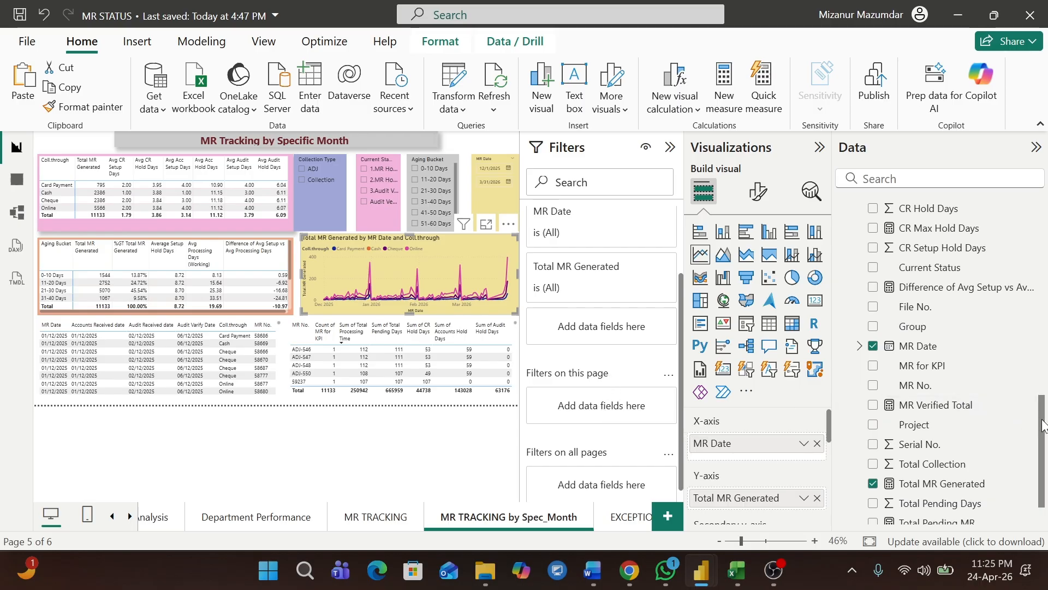
{"action": "left_click_drag", "start_coordinate": [1042, 425], "coordinate": [1042, 385]}
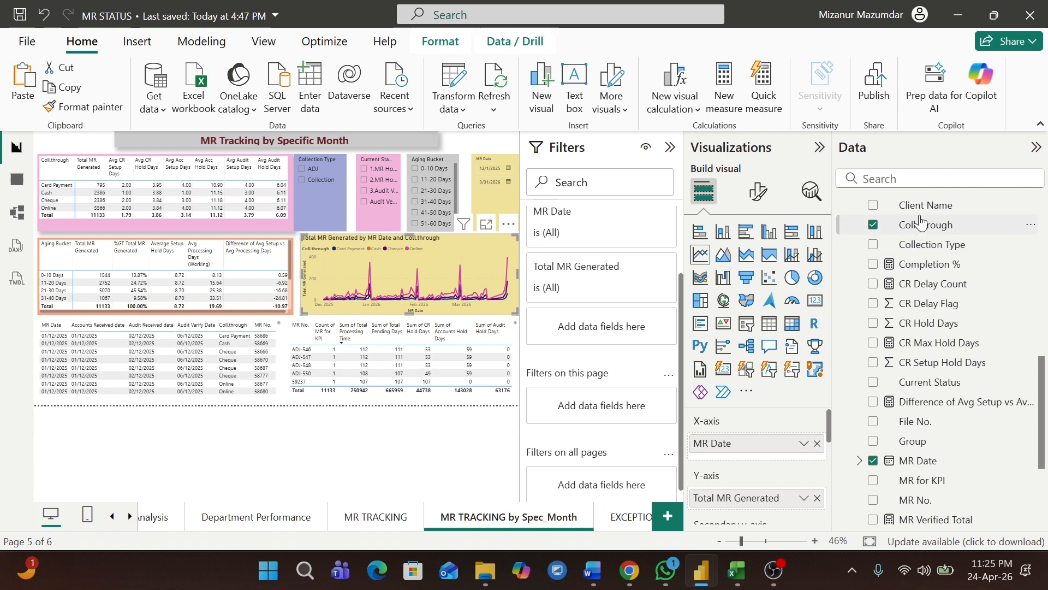
{"action": "left_click_drag", "start_coordinate": [918, 232], "coordinate": [601, 405]}
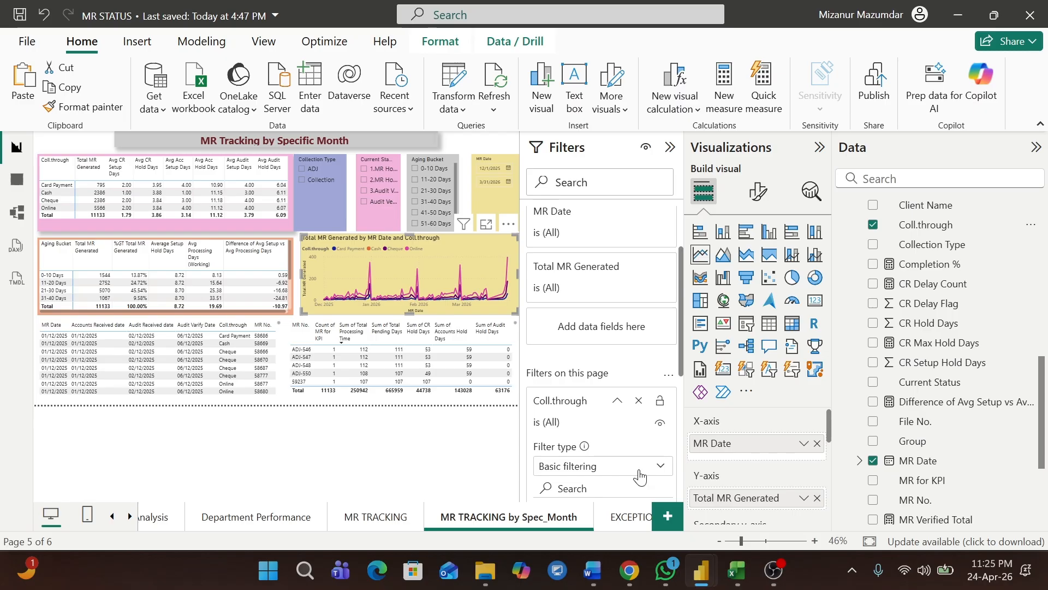
{"action": "left_click_drag", "start_coordinate": [681, 336], "coordinate": [689, 421]}
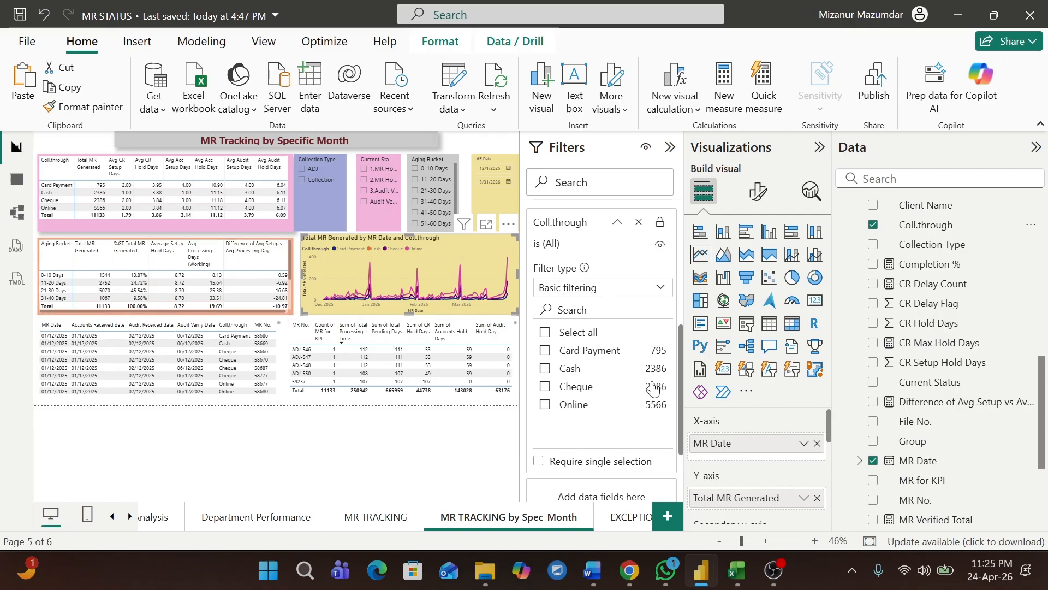
{"action": "left_click", "coordinate": [545, 351]}
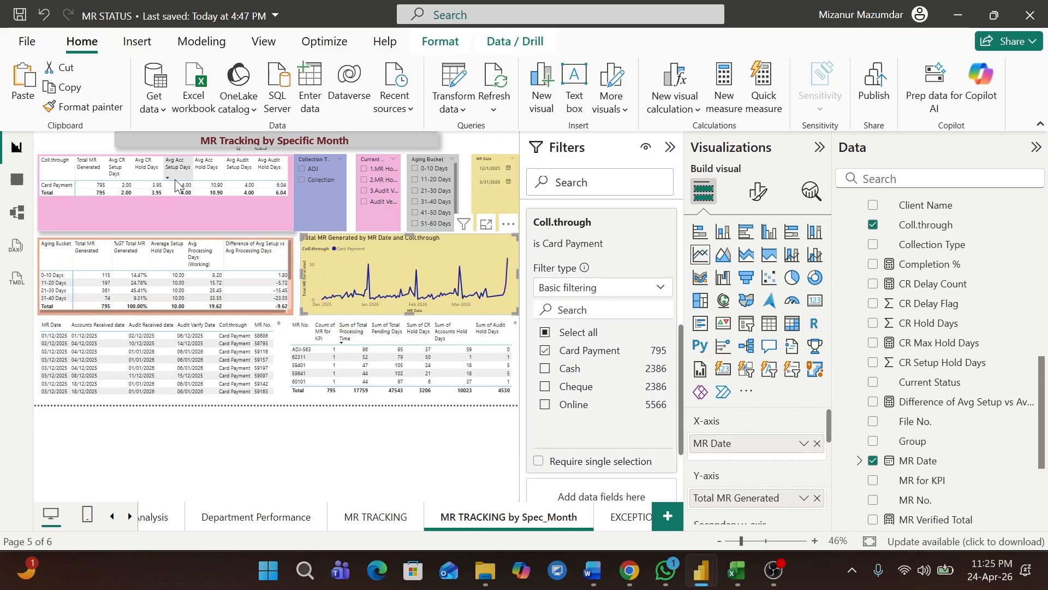
Replace Card Payment in the page-level Coll.through filter with Cash, with Cheque, and with Cheque plus Online, checking the detail table's rows.
{"action": "left_click", "coordinate": [547, 352]}
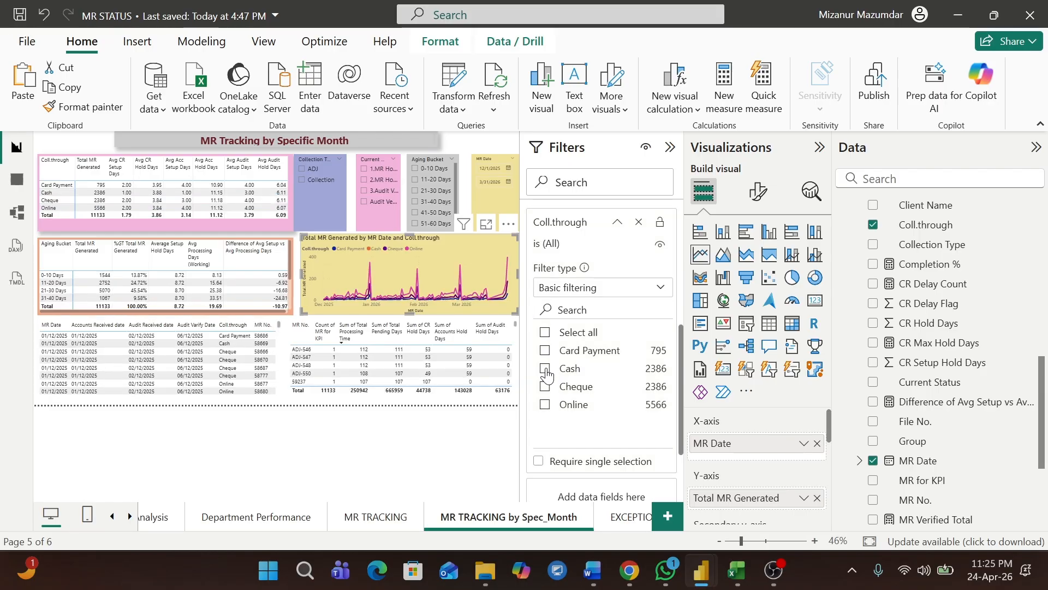
{"action": "left_click", "coordinate": [546, 371]}
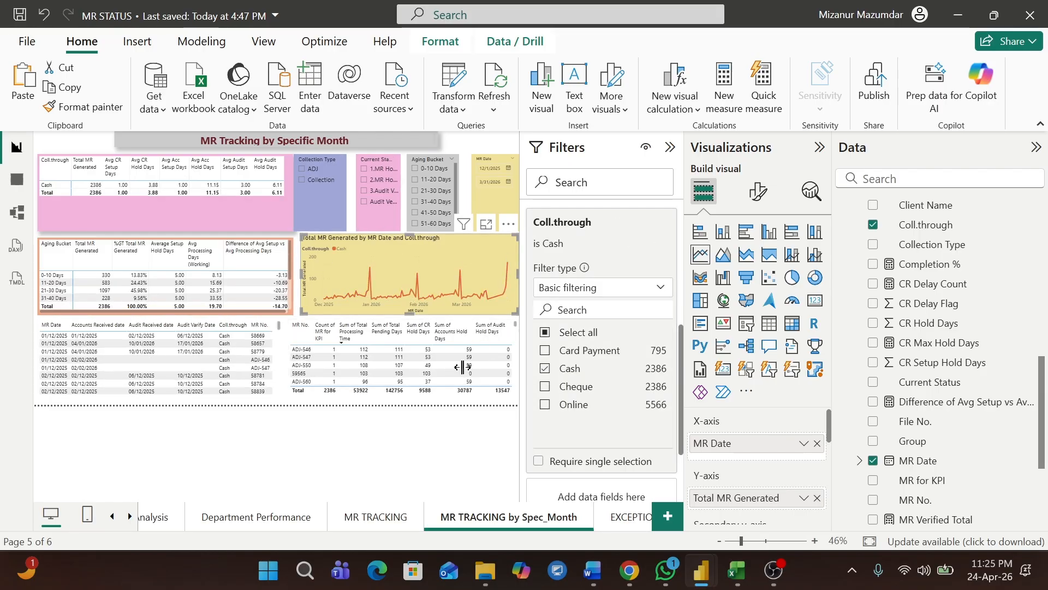
{"action": "left_click", "coordinate": [547, 371]}
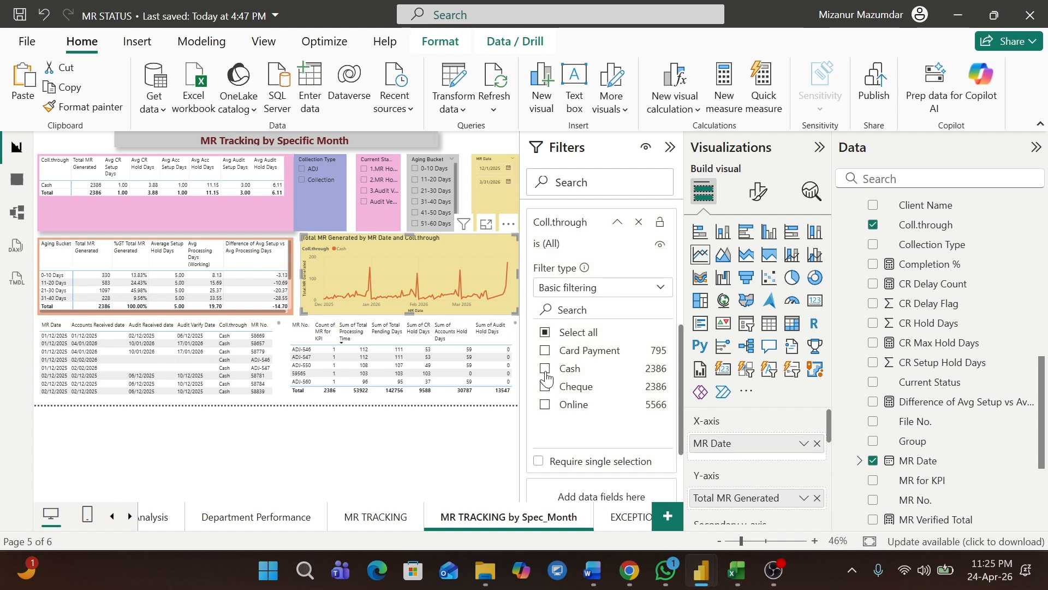
{"action": "left_click", "coordinate": [546, 388]}
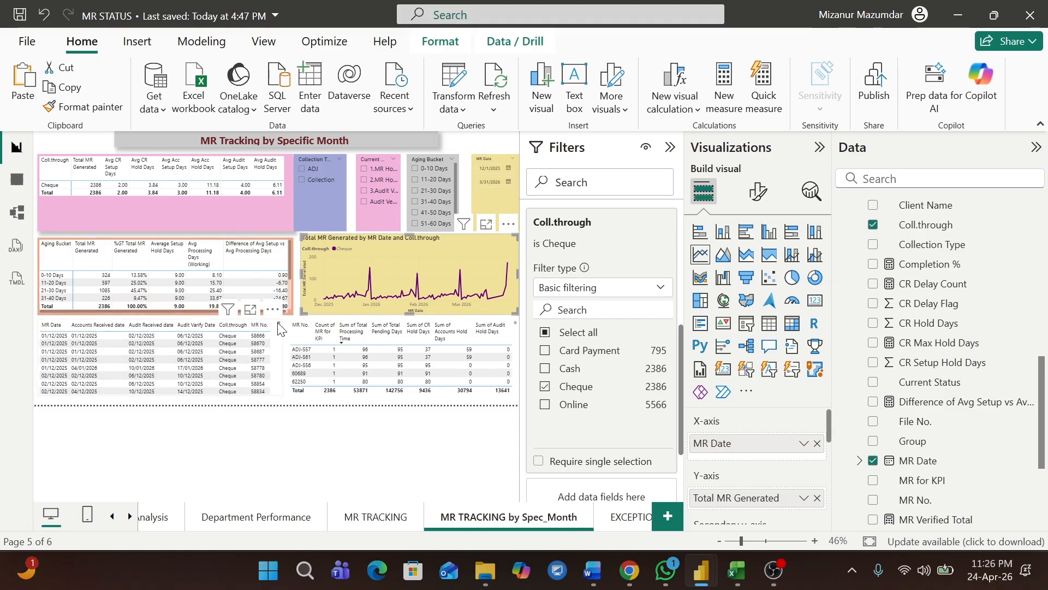
{"action": "left_click_drag", "start_coordinate": [279, 327], "coordinate": [279, 401]}
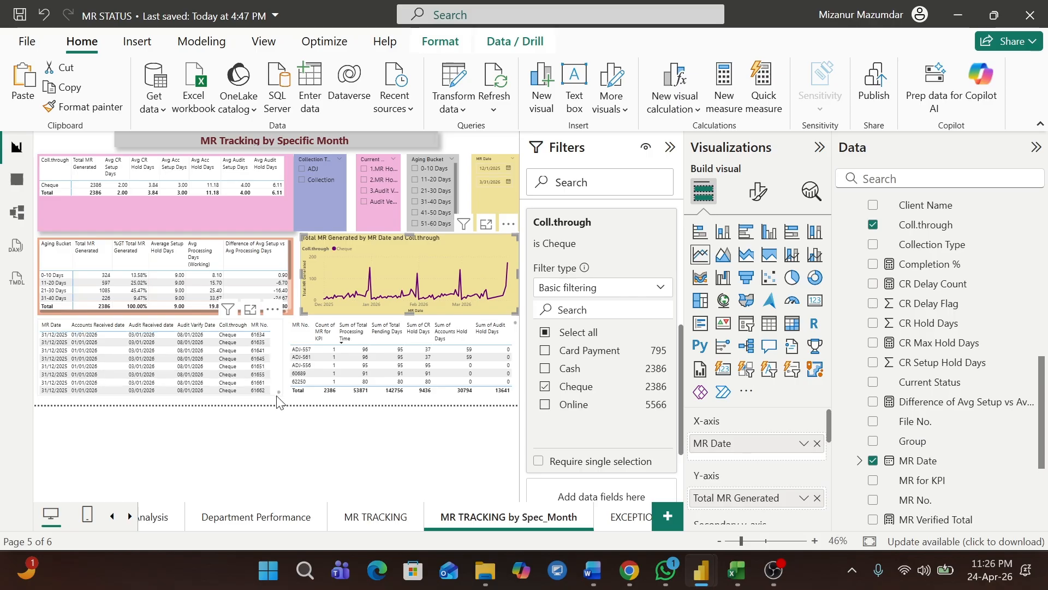
{"action": "left_click", "coordinate": [547, 405]}
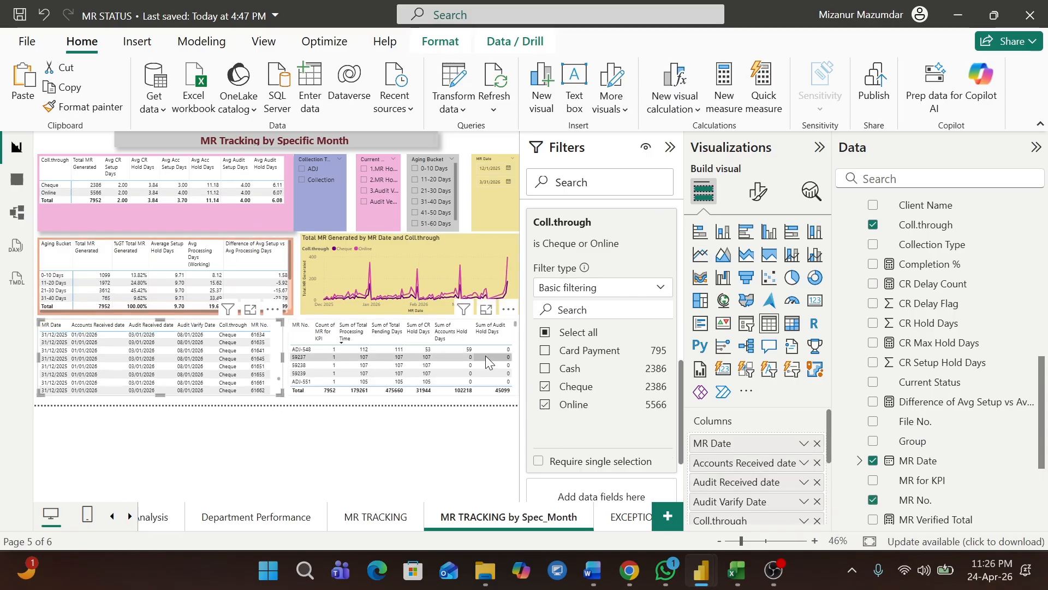
Reset the page-level Coll.through filter to all payment types, view its available filter types and collapse the filter card.
{"action": "left_click", "coordinate": [547, 333]}
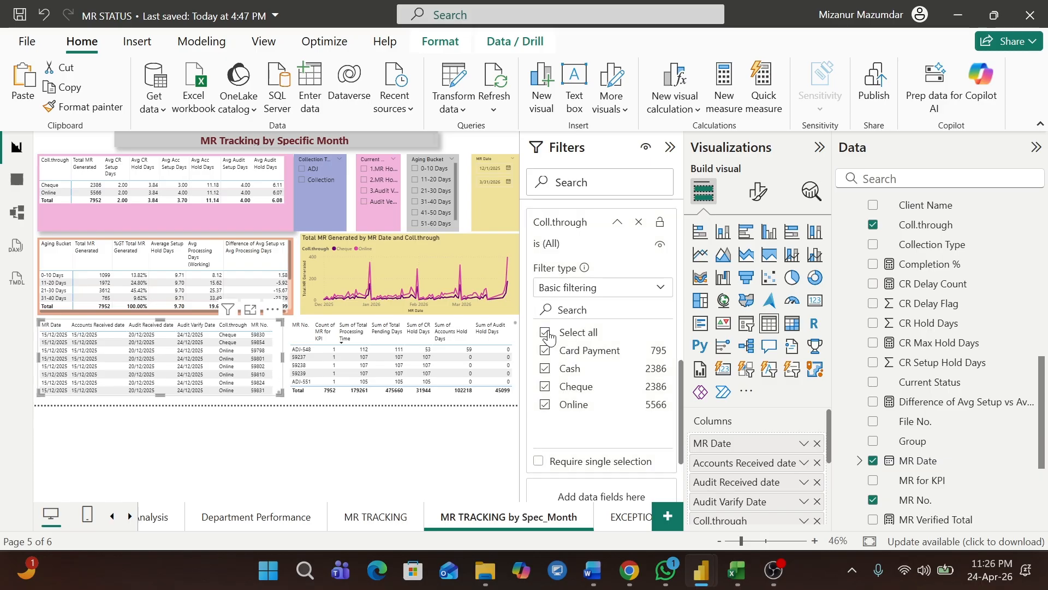
{"action": "left_click", "coordinate": [661, 289]}
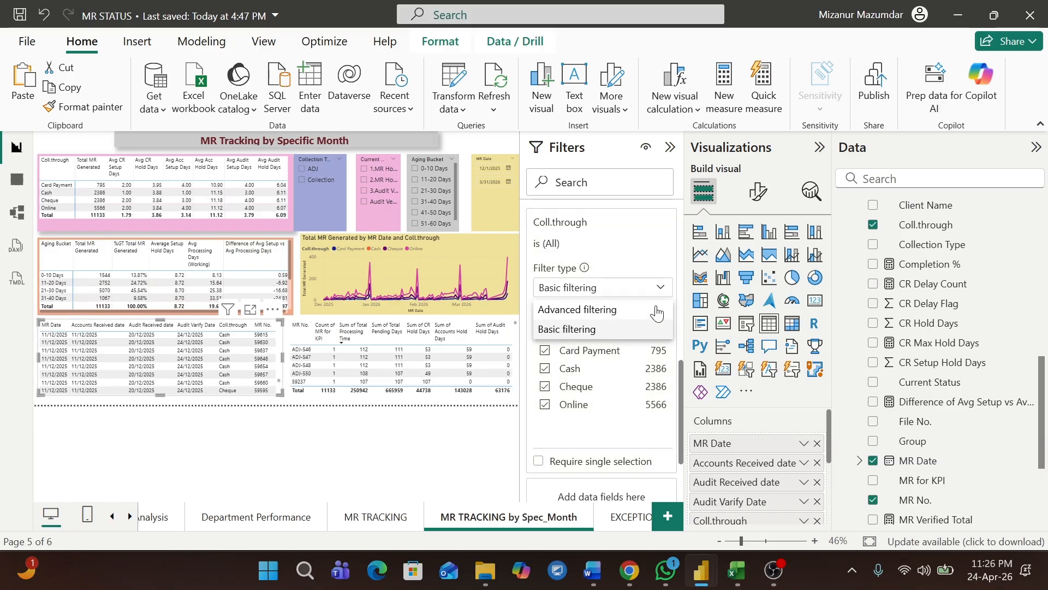
{"action": "left_click", "coordinate": [635, 217]}
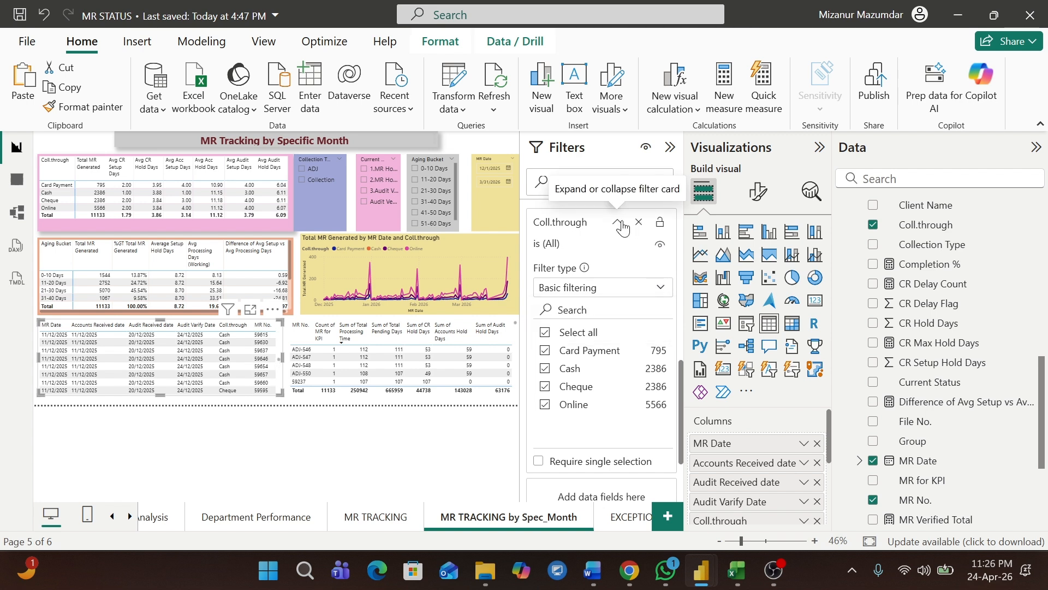
{"action": "left_click", "coordinate": [621, 221]}
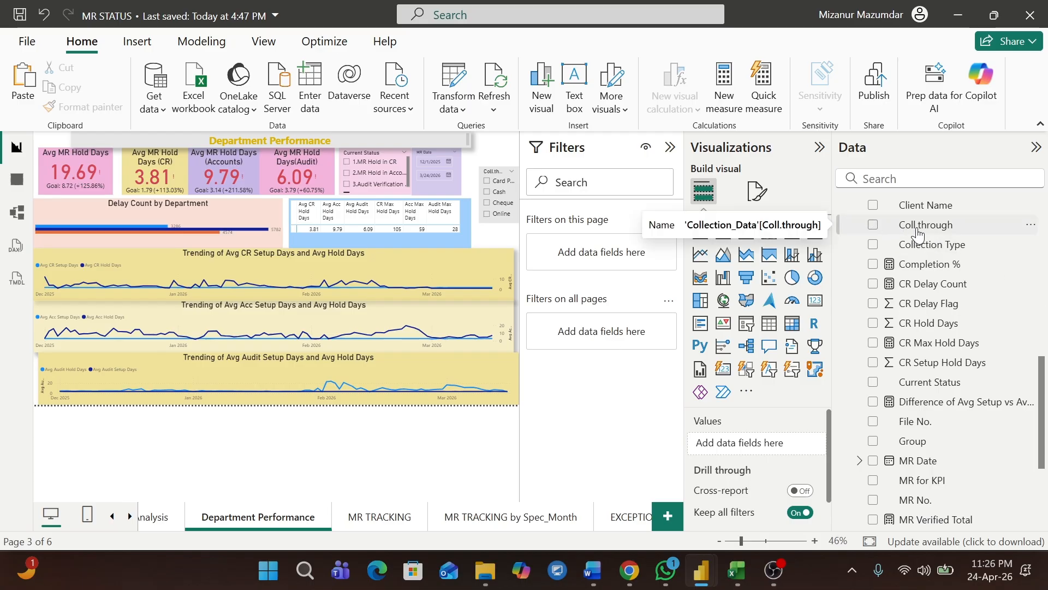
From the Department Performance page, add Coll.through as an all-pages filter, try Card Payment, and restrict it to Cash and Cheque.
{"action": "left_click_drag", "start_coordinate": [919, 233], "coordinate": [612, 330]}
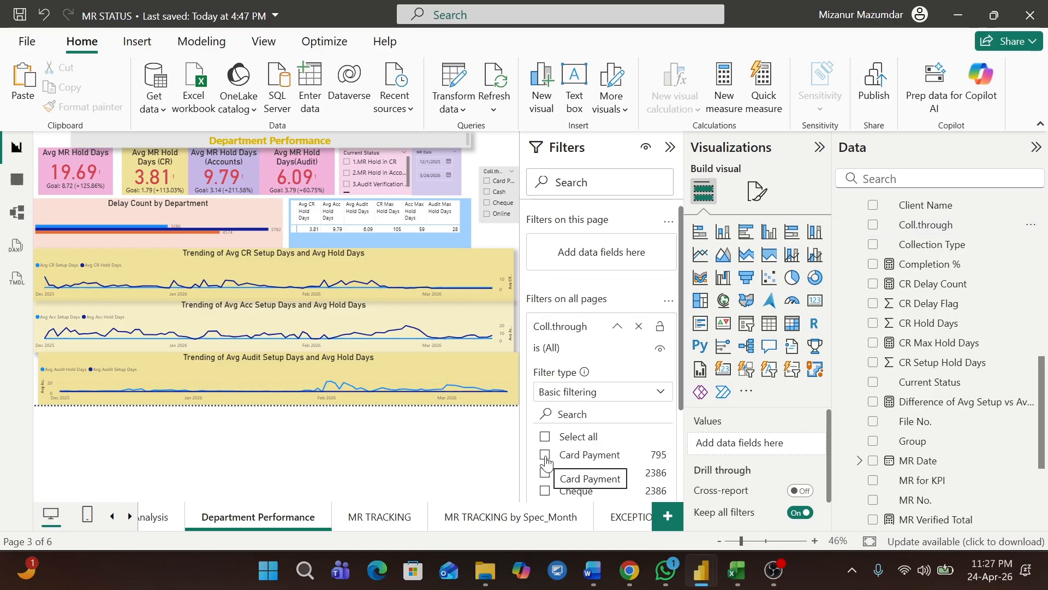
{"action": "left_click", "coordinate": [545, 454]}
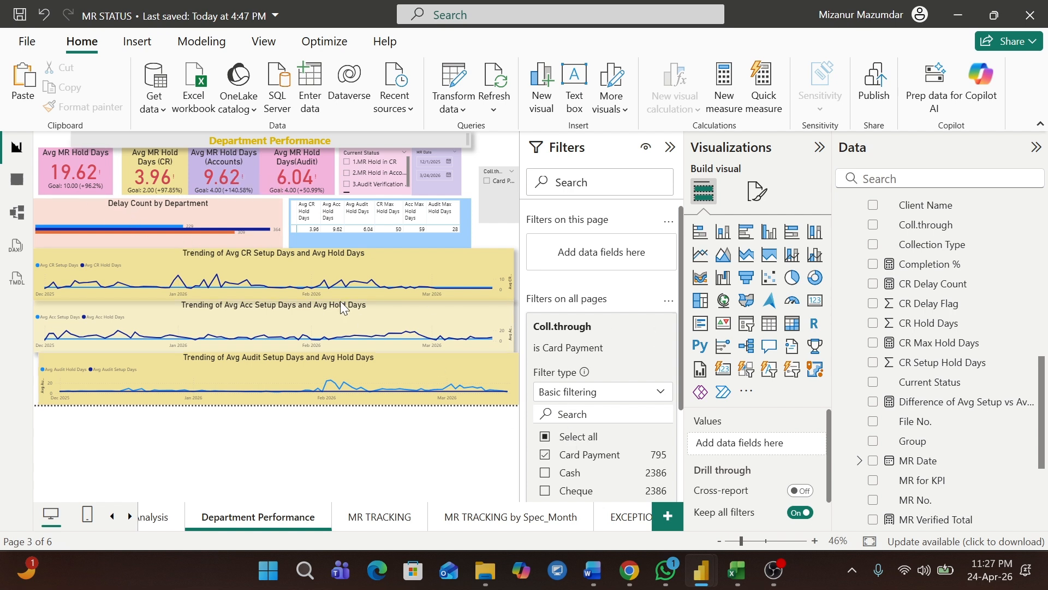
{"action": "left_click", "coordinate": [548, 459]}
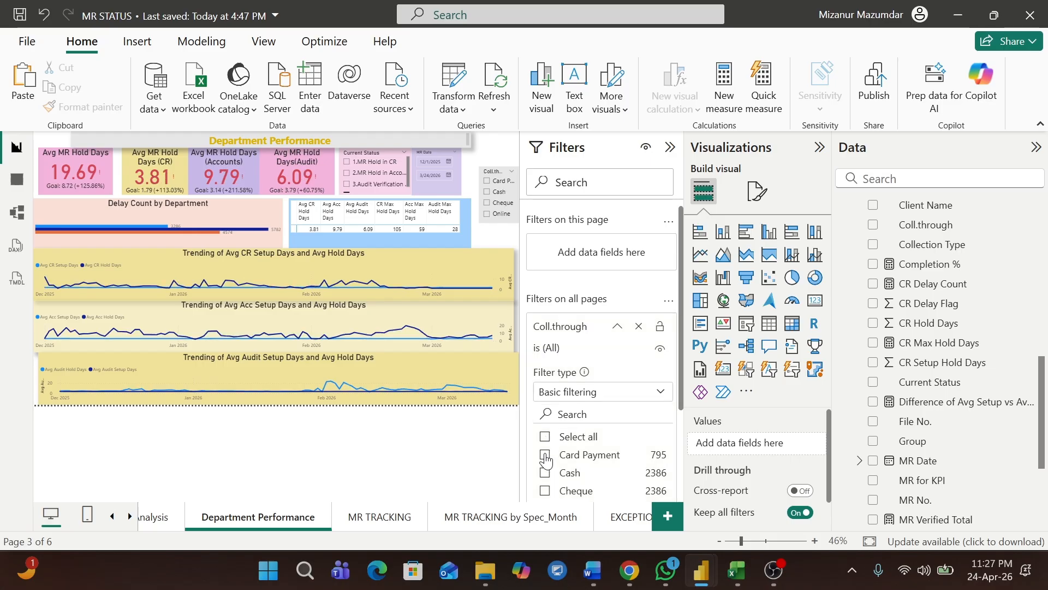
{"action": "left_click", "coordinate": [548, 459]}
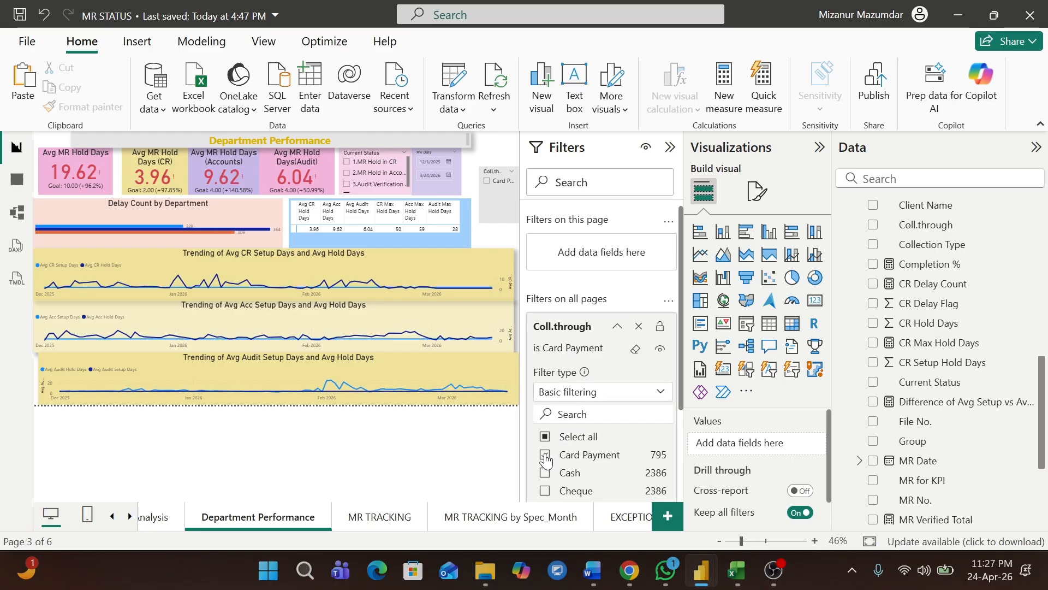
{"action": "left_click", "coordinate": [548, 459]}
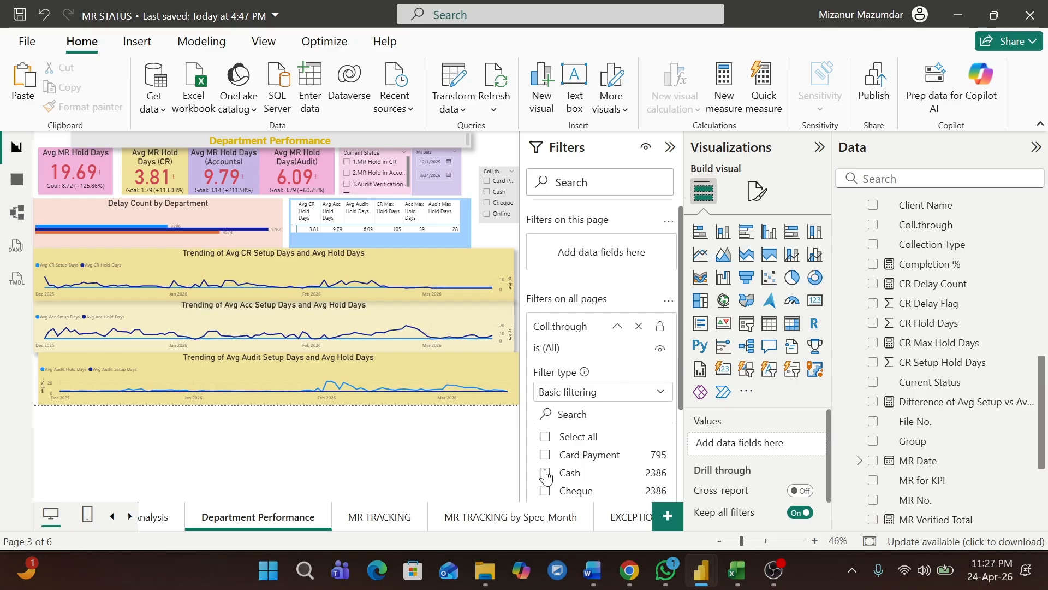
{"action": "left_click", "coordinate": [545, 474]}
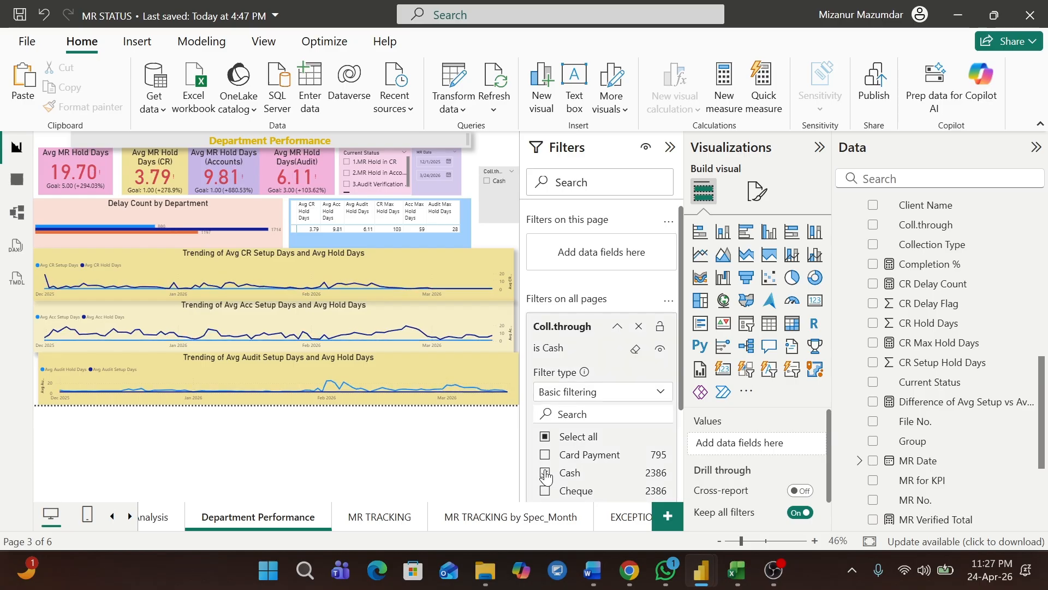
{"action": "left_click", "coordinate": [546, 491]}
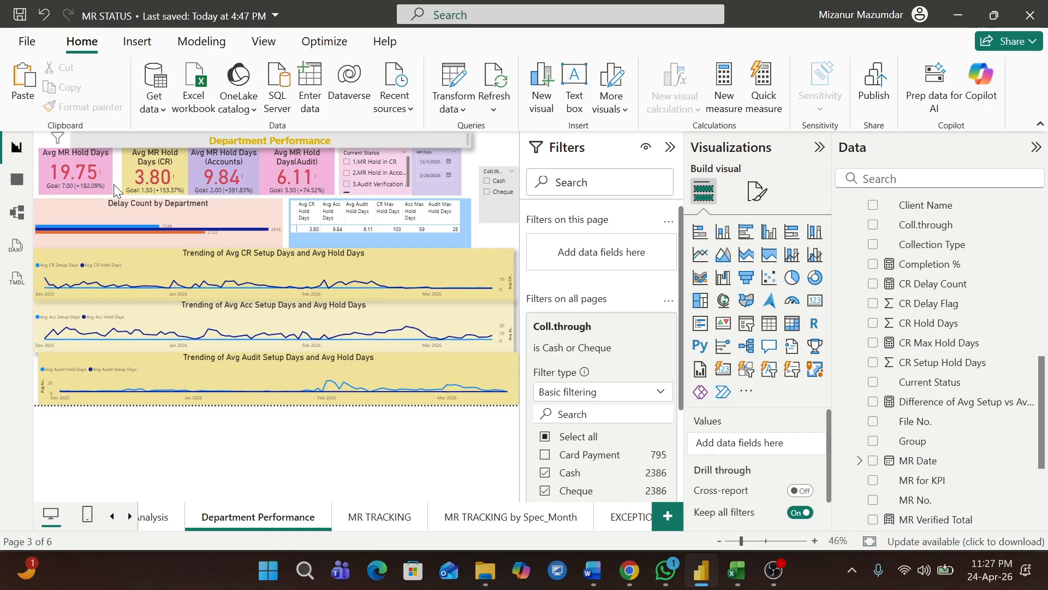
Narrow the all-pages Coll.through filter to Cheque and check its effect on the MR TRACKING, MR TRACKING by Spec_Month, Aging Analysis and Control Summary pages.
{"action": "left_click", "coordinate": [379, 517]}
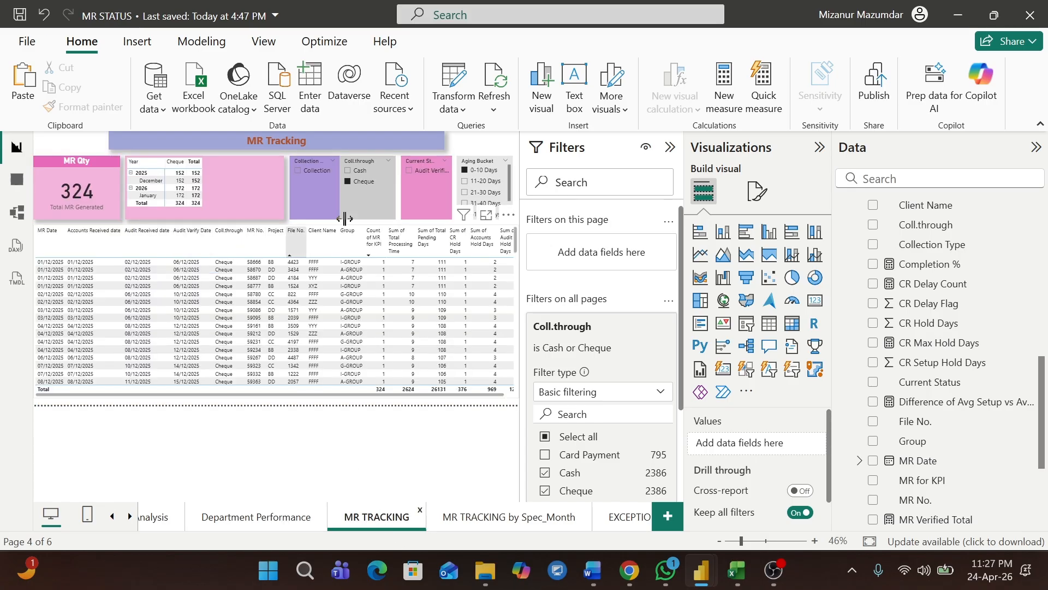
{"action": "left_click", "coordinate": [546, 472]}
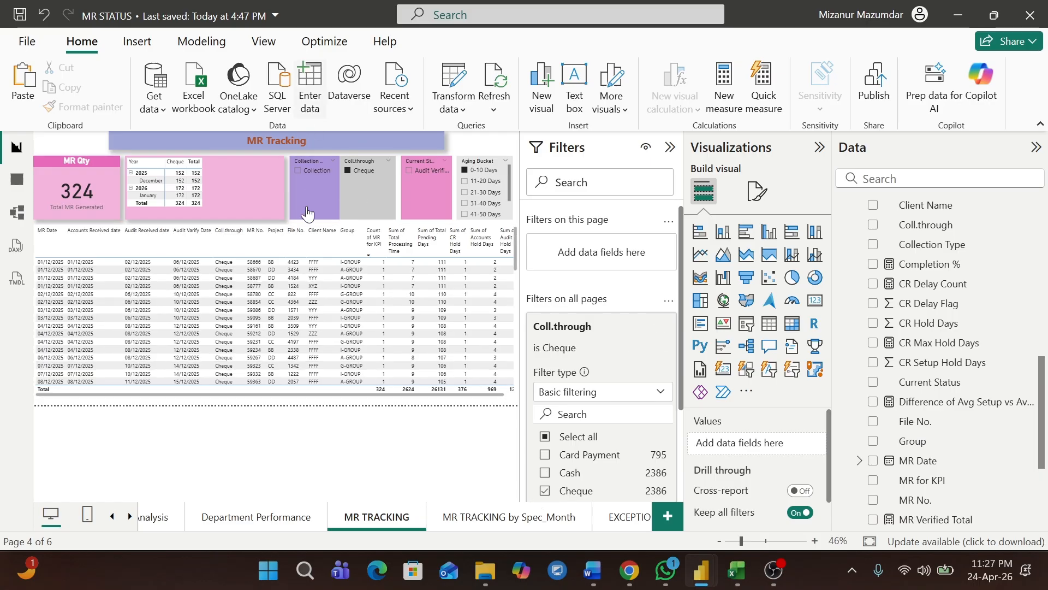
{"action": "left_click", "coordinate": [453, 515]}
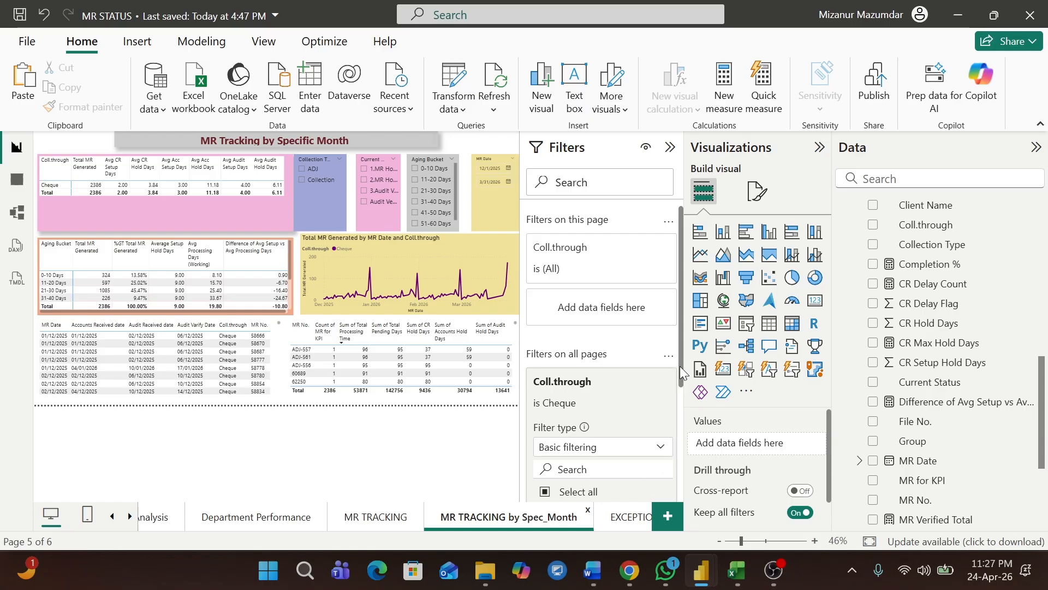
{"action": "left_click_drag", "start_coordinate": [681, 366], "coordinate": [680, 460]}
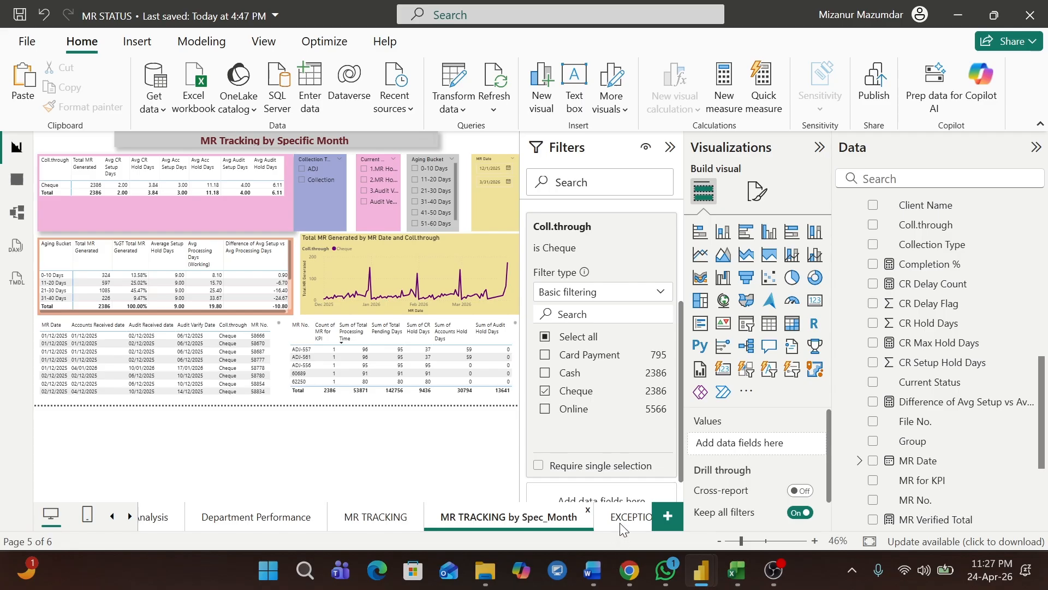
{"action": "left_click", "coordinate": [153, 517]}
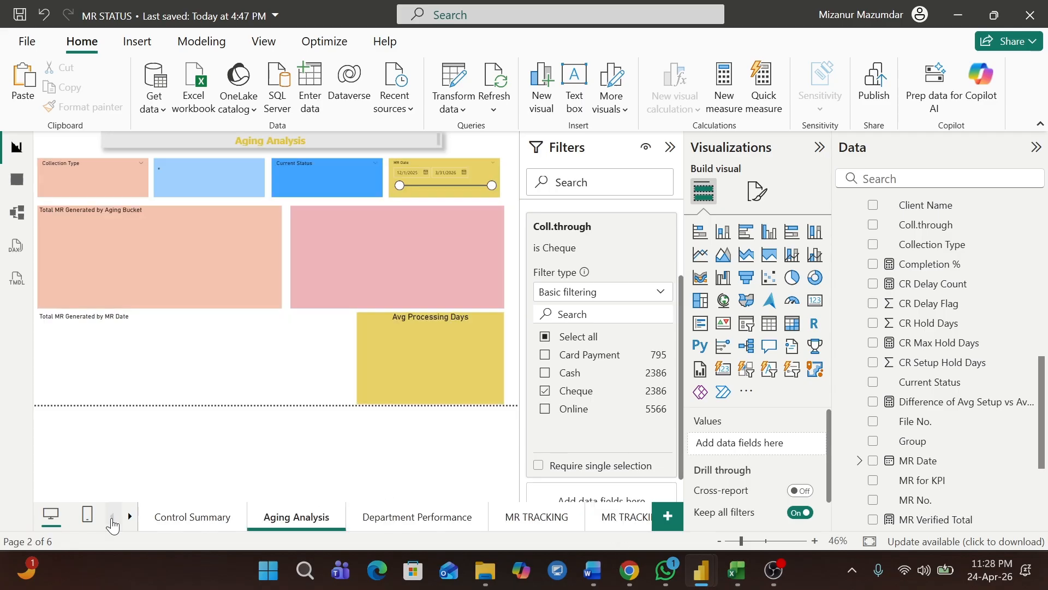
{"action": "left_click", "coordinate": [180, 521]}
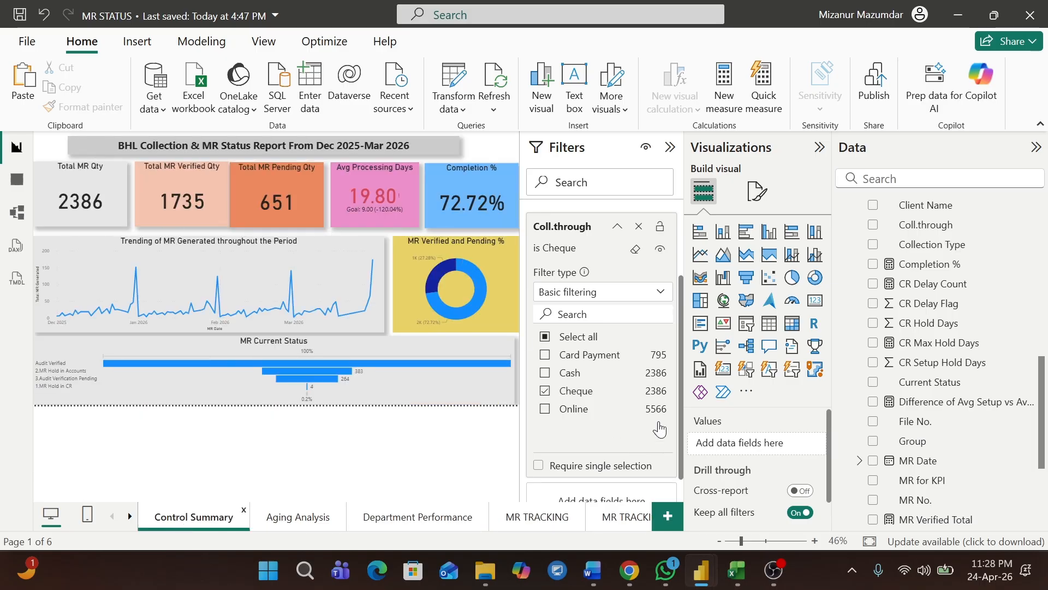
On the Control Summary page, try the all-pages Coll.through filter with Online, reset it to all payment types and collapse its card.
{"action": "left_click", "coordinate": [552, 394]}
{"action": "left_click", "coordinate": [547, 413]}
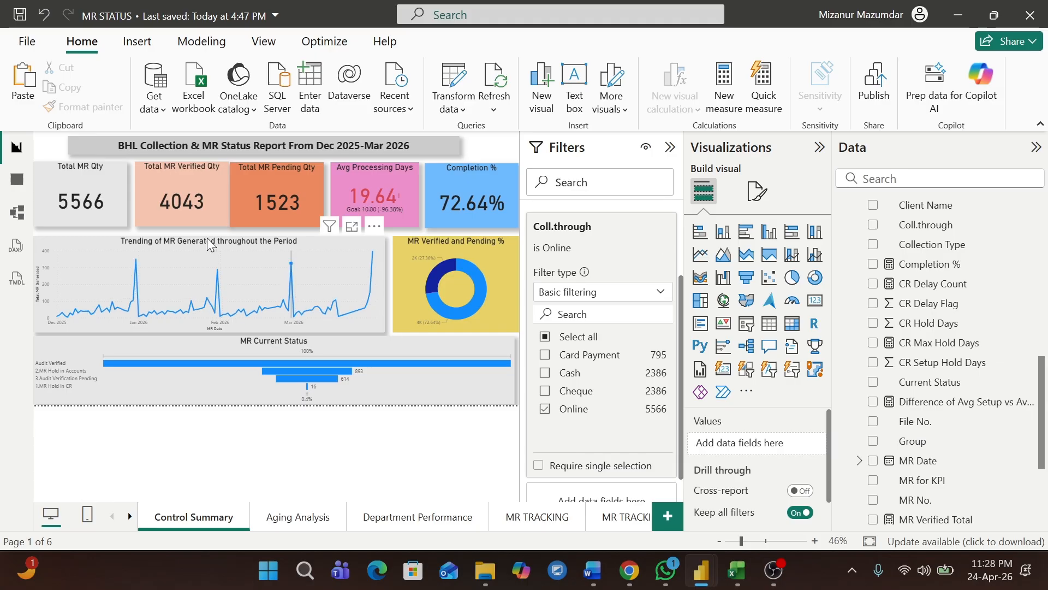
{"action": "left_click", "coordinate": [546, 338]}
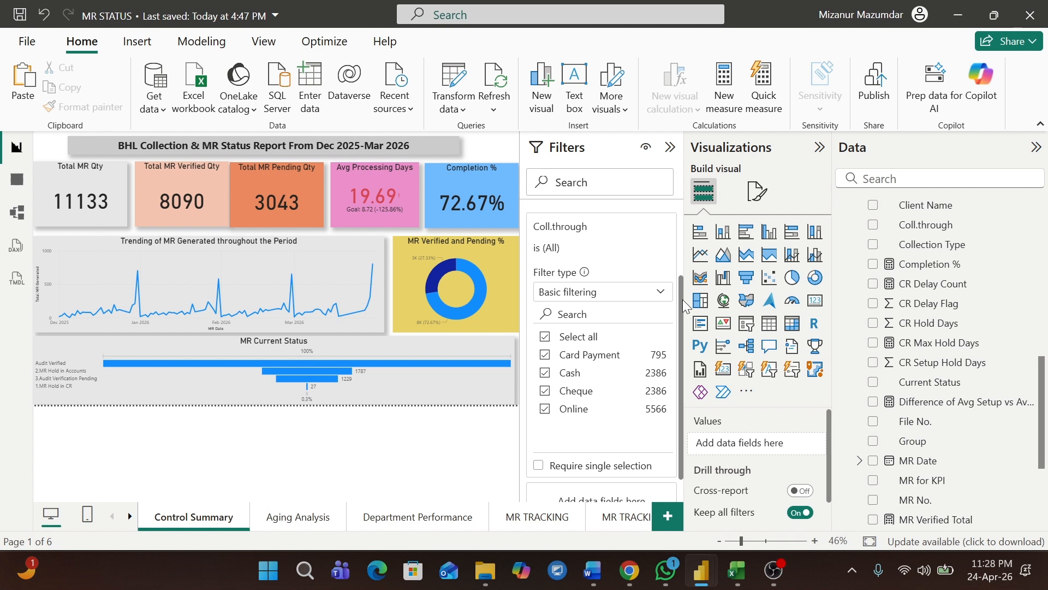
{"action": "left_click_drag", "start_coordinate": [682, 299], "coordinate": [680, 258]}
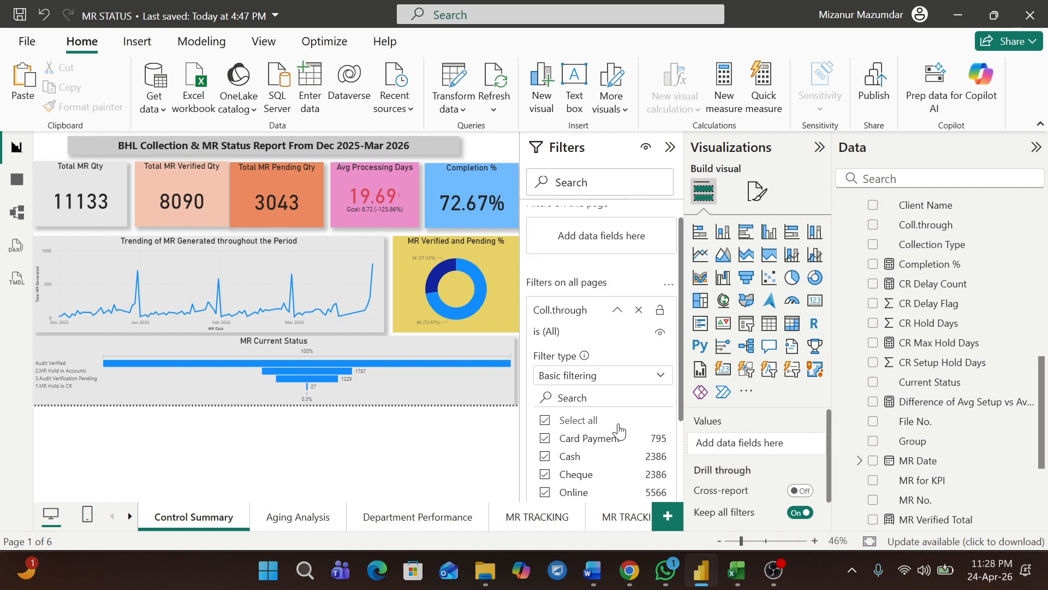
{"action": "left_click", "coordinate": [619, 310]}
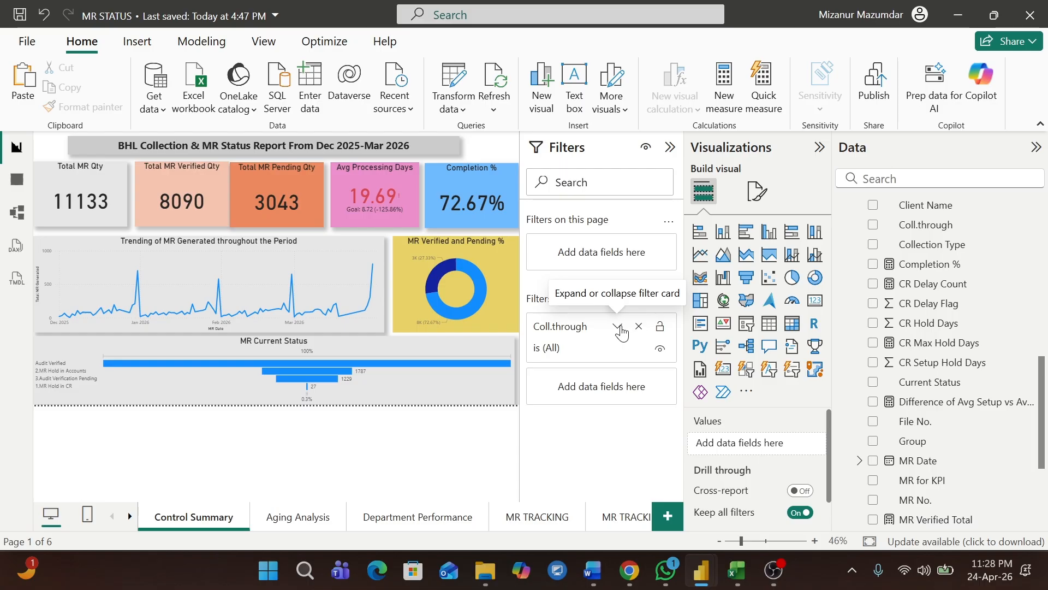
{"action": "left_click", "coordinate": [619, 327]}
{"action": "left_click", "coordinate": [619, 329]}
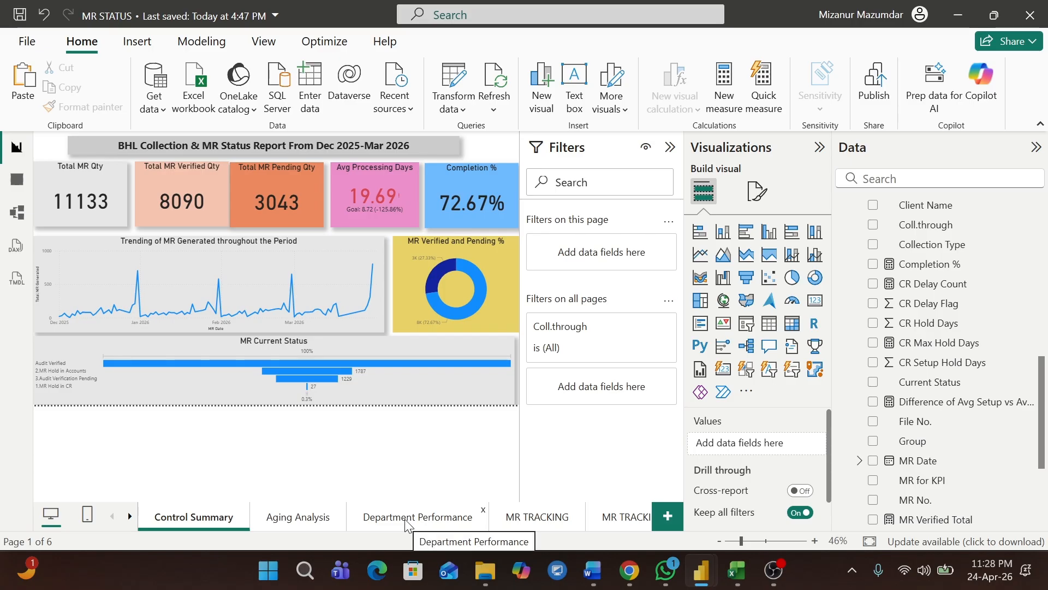
On the MR TRACKING by Spec_Month page, collapse the filters pane and set the MR Date slicer's start date to 2/1/2026.
{"action": "left_click", "coordinate": [616, 522]}
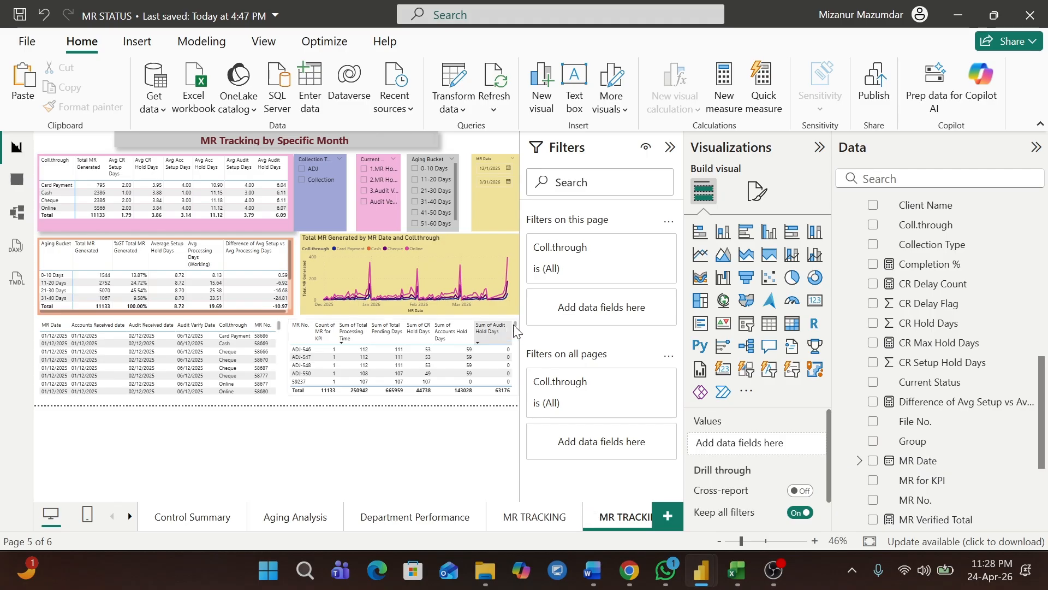
{"action": "left_click", "coordinate": [670, 151]}
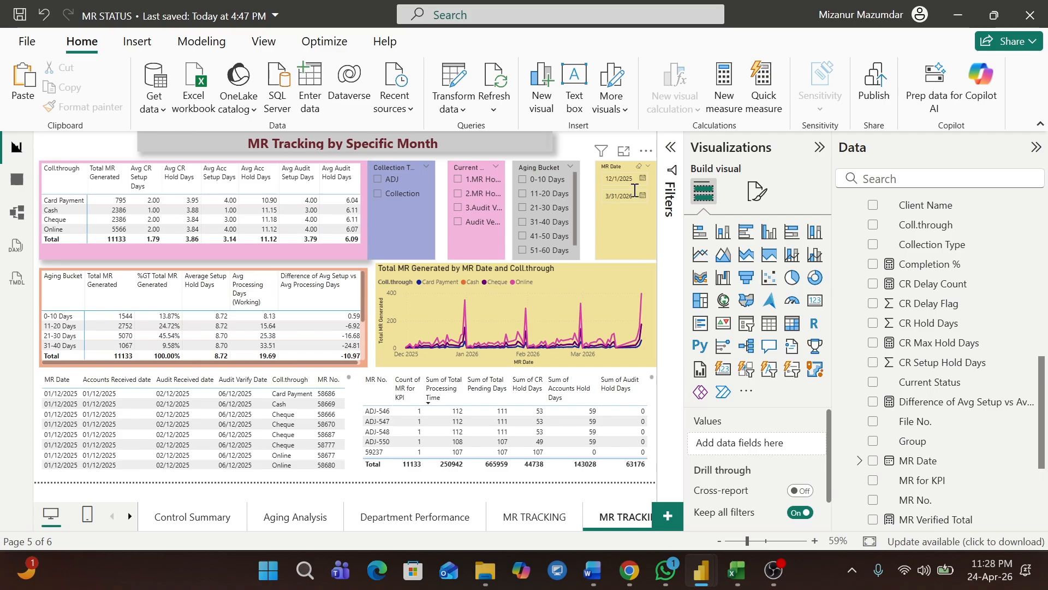
{"action": "left_click", "coordinate": [643, 184]}
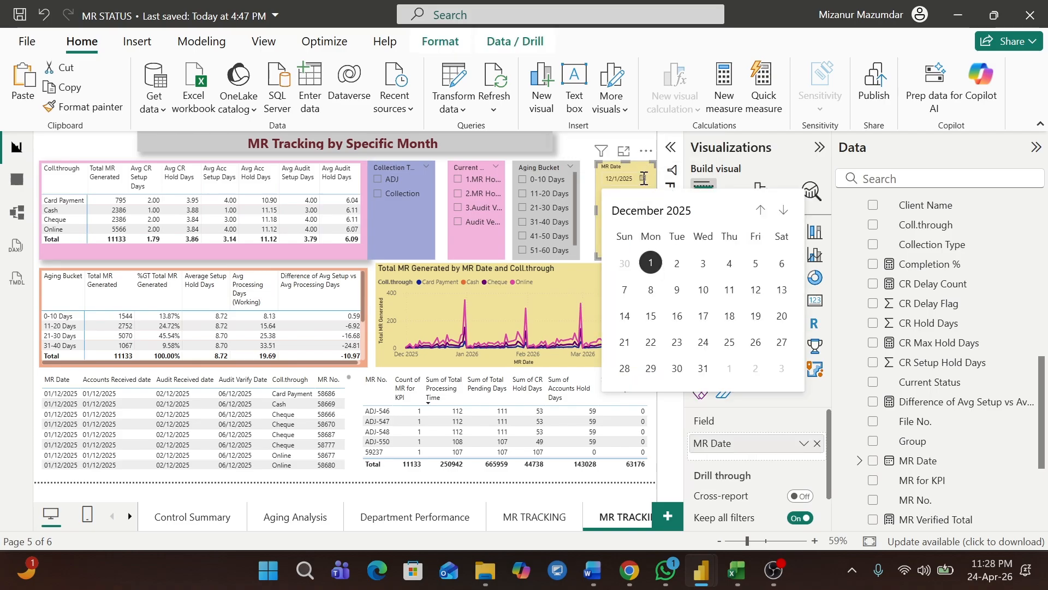
{"action": "left_click", "coordinate": [785, 213]}
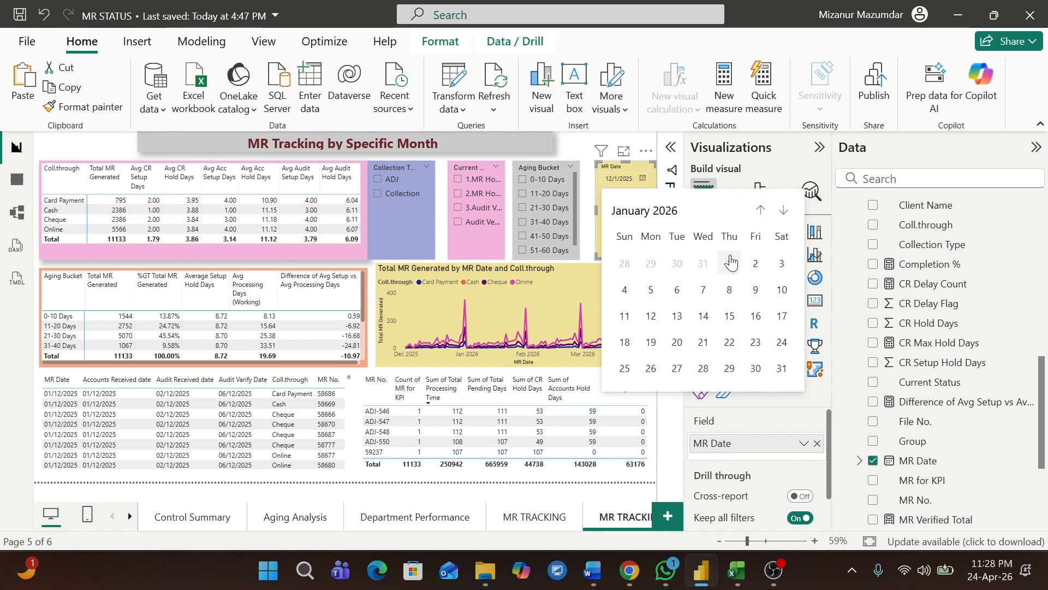
{"action": "left_click", "coordinate": [784, 214]}
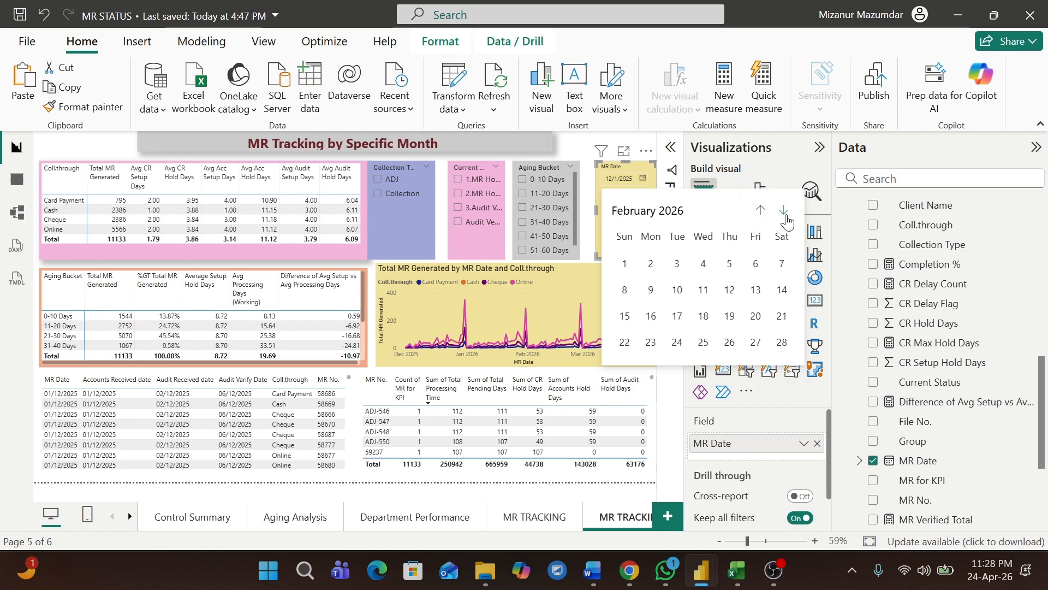
{"action": "left_click", "coordinate": [625, 264]}
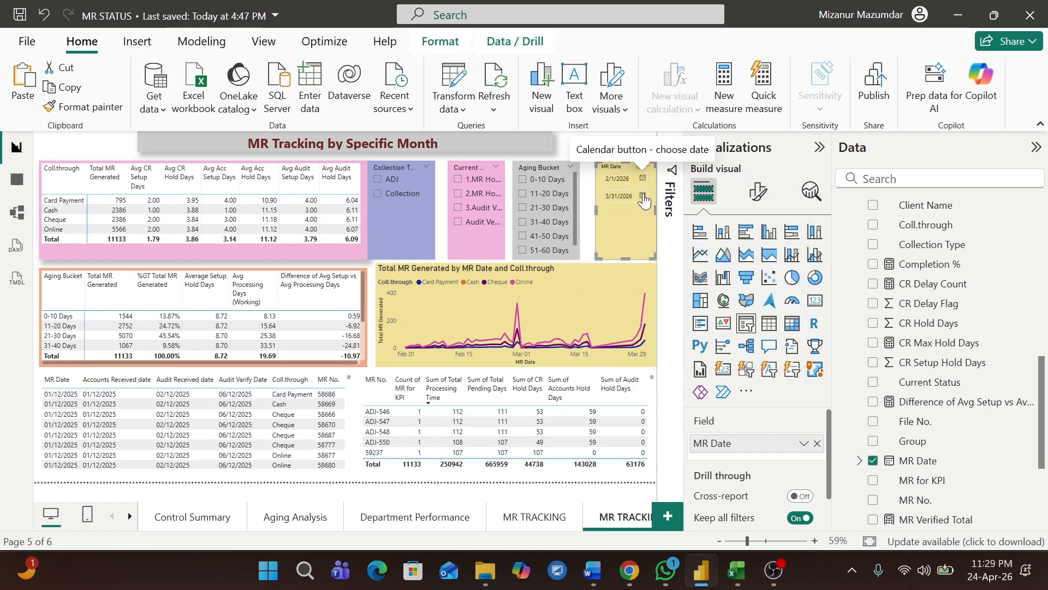
Set the MR Date slicer's end date to 2/28/2026 and inspect the line chart's payment-type values for 10/02/2026.
{"action": "left_click", "coordinate": [643, 196]}
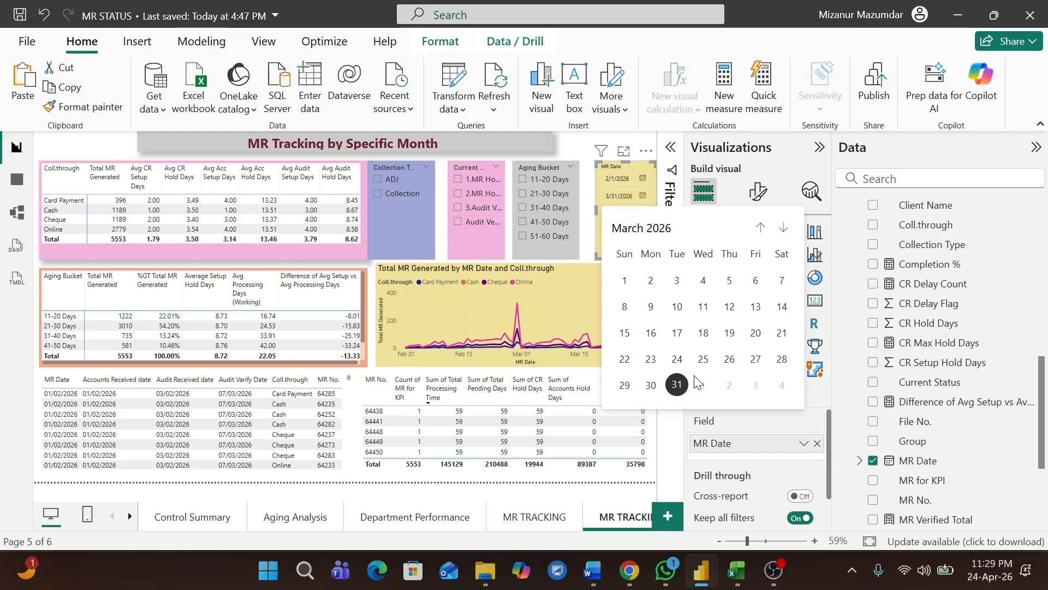
{"action": "left_click", "coordinate": [783, 229]}
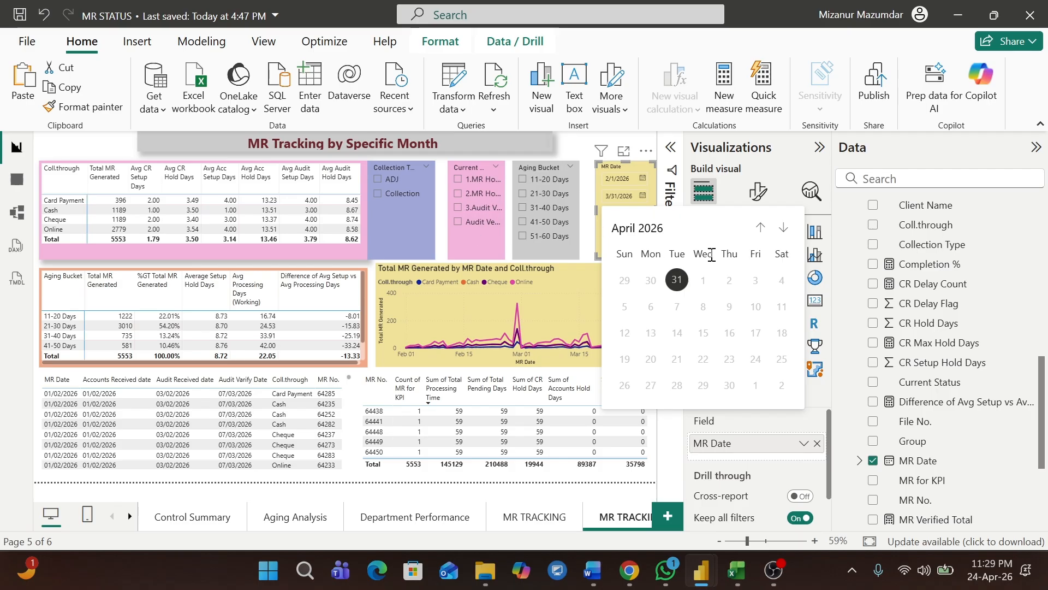
{"action": "left_click", "coordinate": [762, 233]}
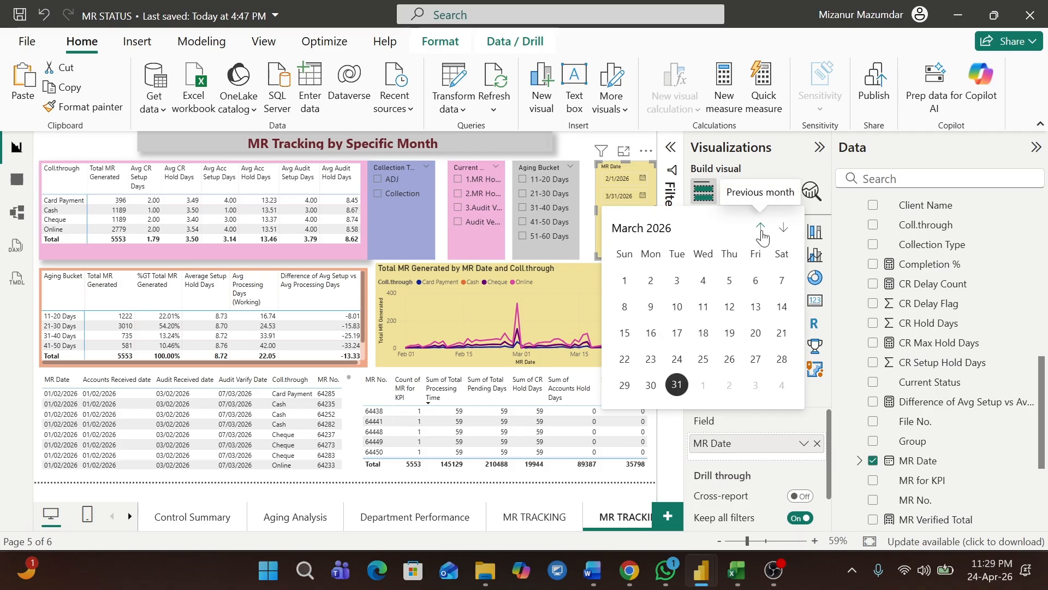
{"action": "left_click", "coordinate": [762, 234]}
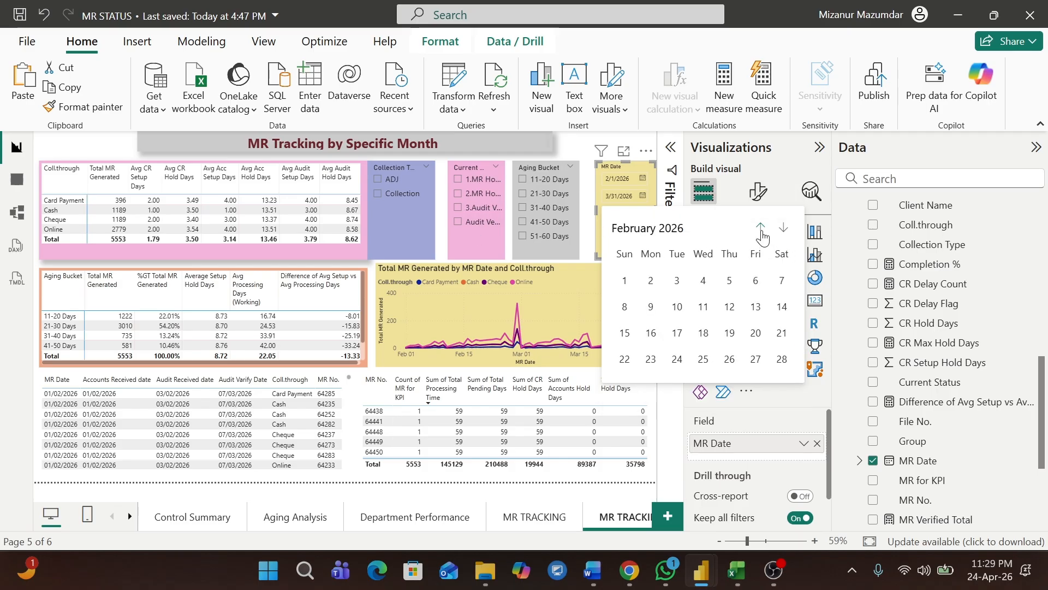
{"action": "left_click", "coordinate": [782, 362]}
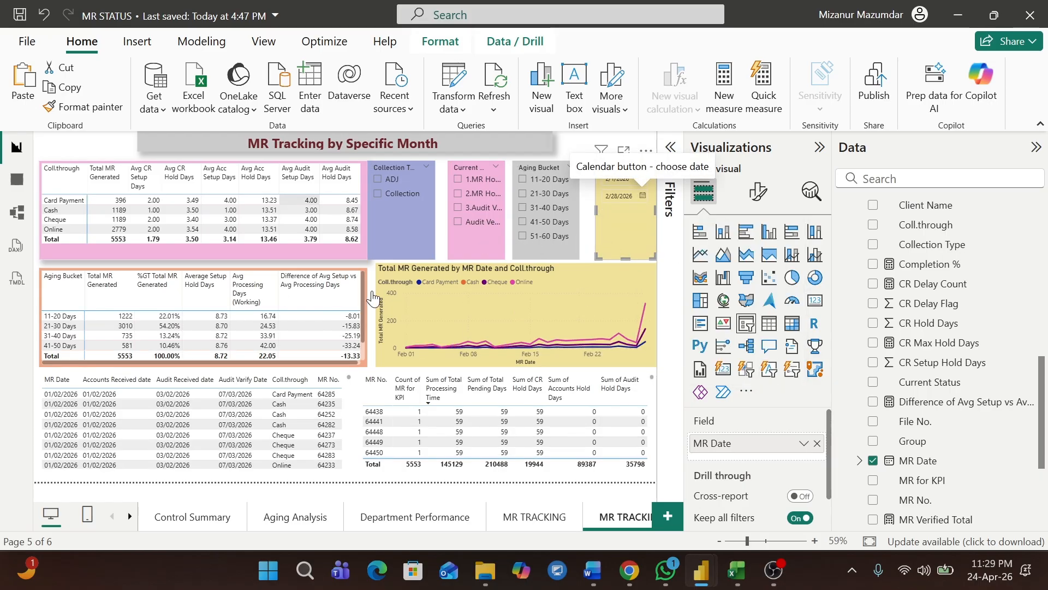
{"action": "mouse_move", "coordinate": [488, 344]}
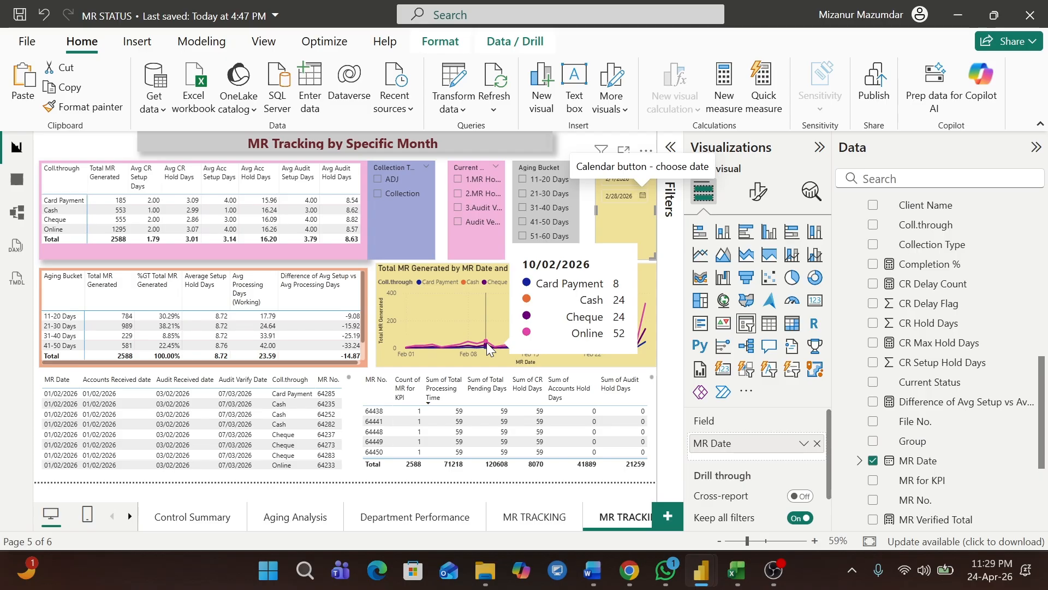
Filter the Aging Bucket slicer to 51-60 Days and widen the Current Status slicer until it meets the Collection Type slicer.
{"action": "left_click", "coordinate": [522, 237]}
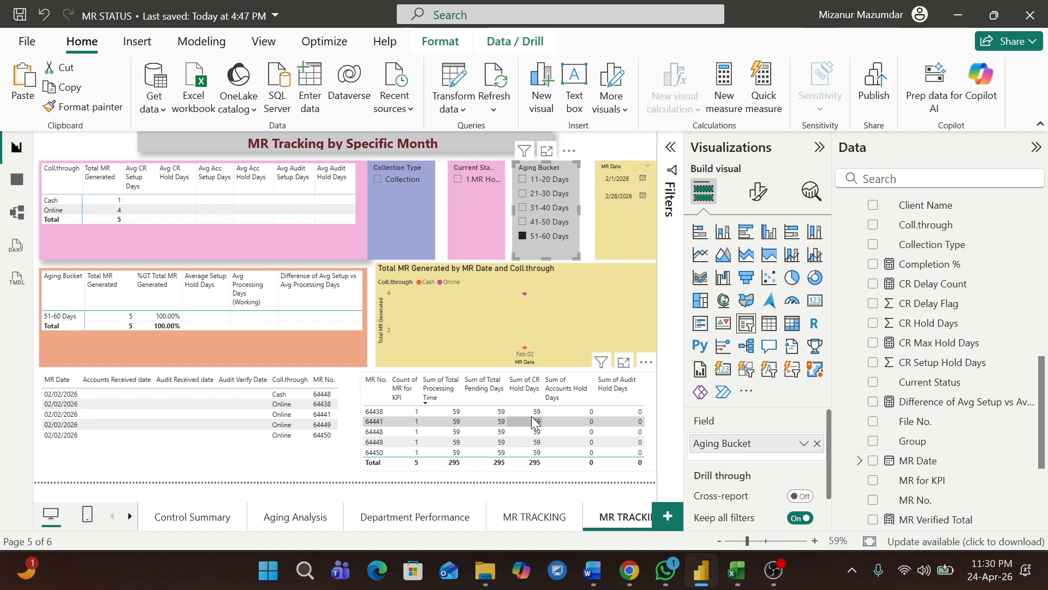
{"action": "left_click", "coordinate": [456, 199]}
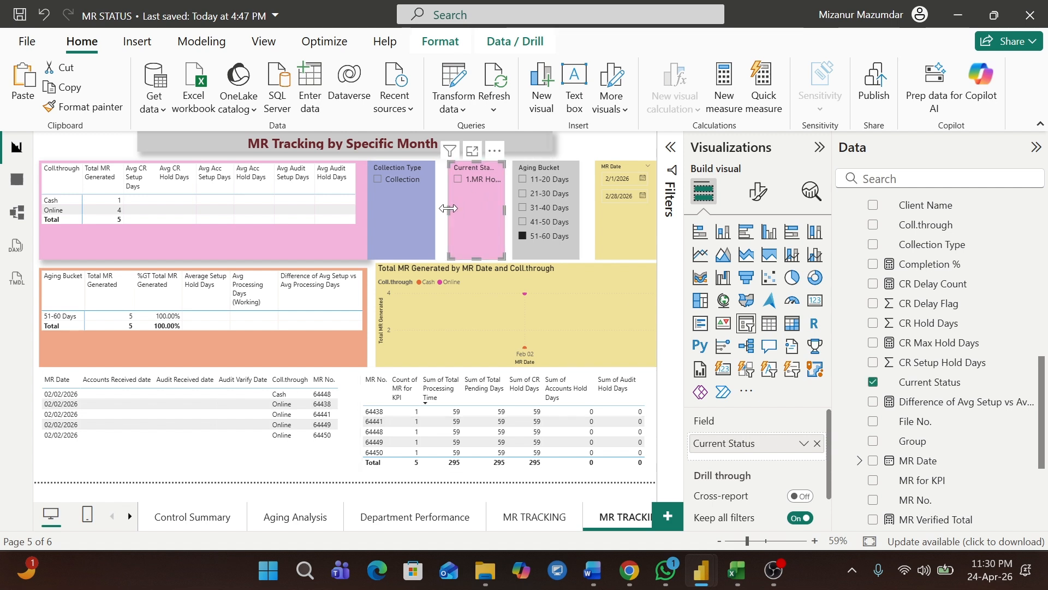
{"action": "left_click_drag", "start_coordinate": [448, 208], "coordinate": [436, 208]}
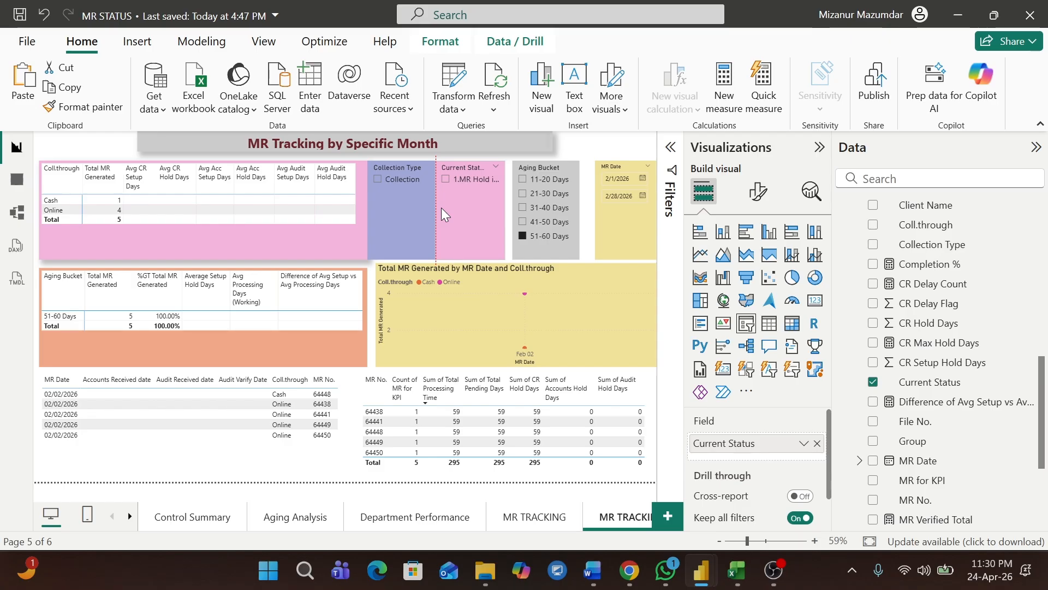
Move the Aging Bucket slicer flush against the MR Date slicer and select only 51-60 Days in it.
{"action": "left_click", "coordinate": [576, 195]}
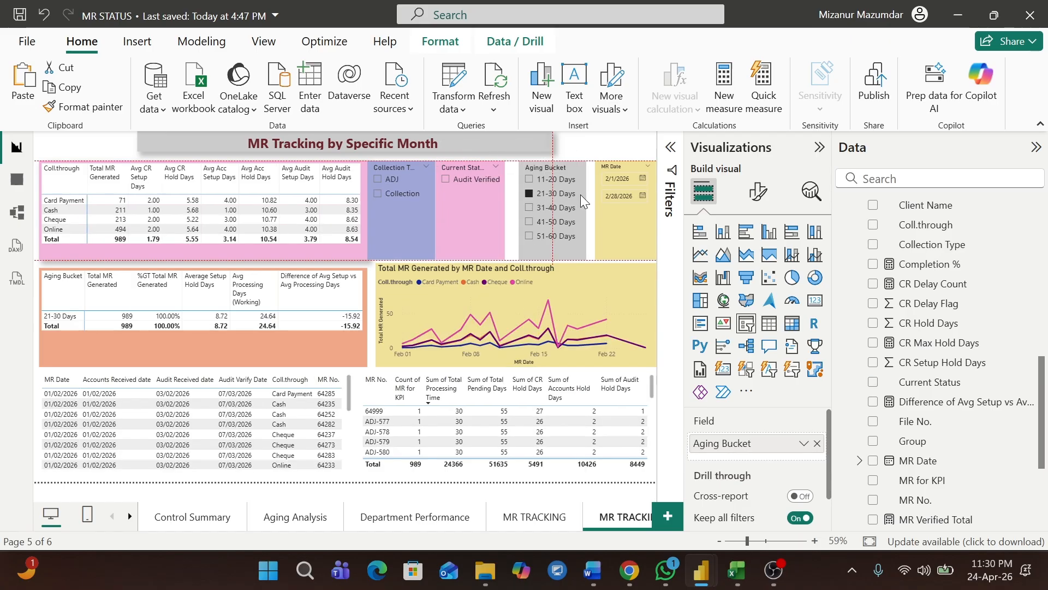
{"action": "left_click_drag", "start_coordinate": [582, 194], "coordinate": [591, 194]}
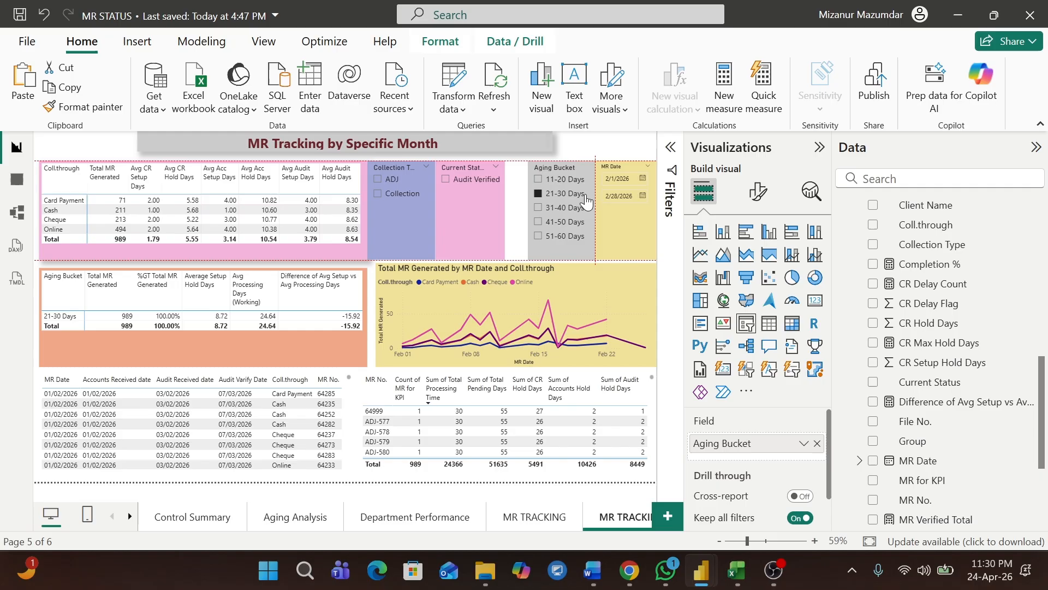
{"action": "left_click", "coordinate": [539, 194]}
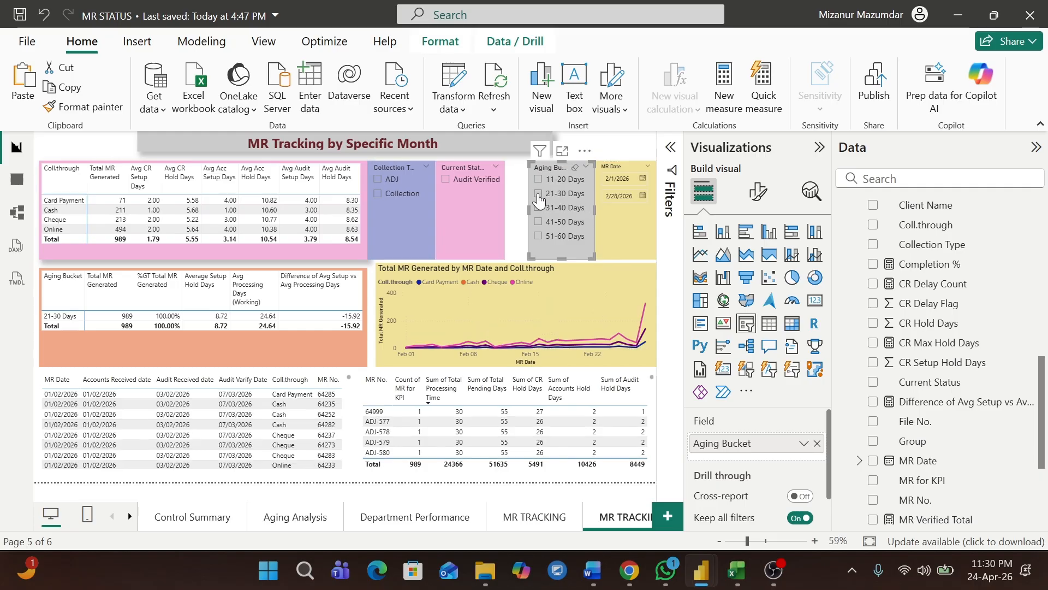
{"action": "left_click", "coordinate": [539, 235]}
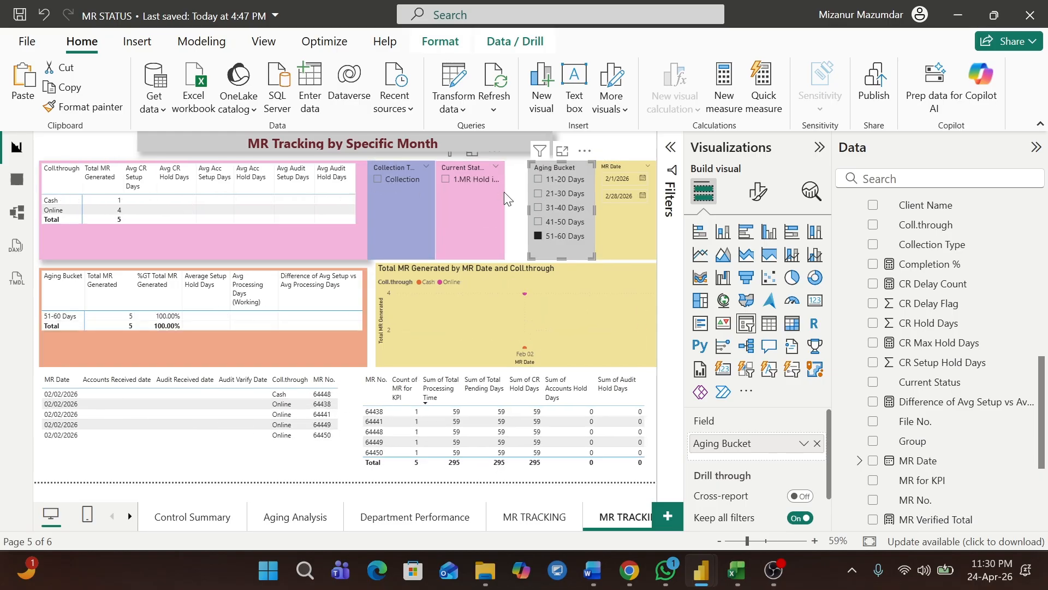
Widen the Current Status slicer toward the Aging Bucket slicer, and filter the page to 41-50 Days with status 2.MR Hold in Accounts.
{"action": "left_click", "coordinate": [493, 200]}
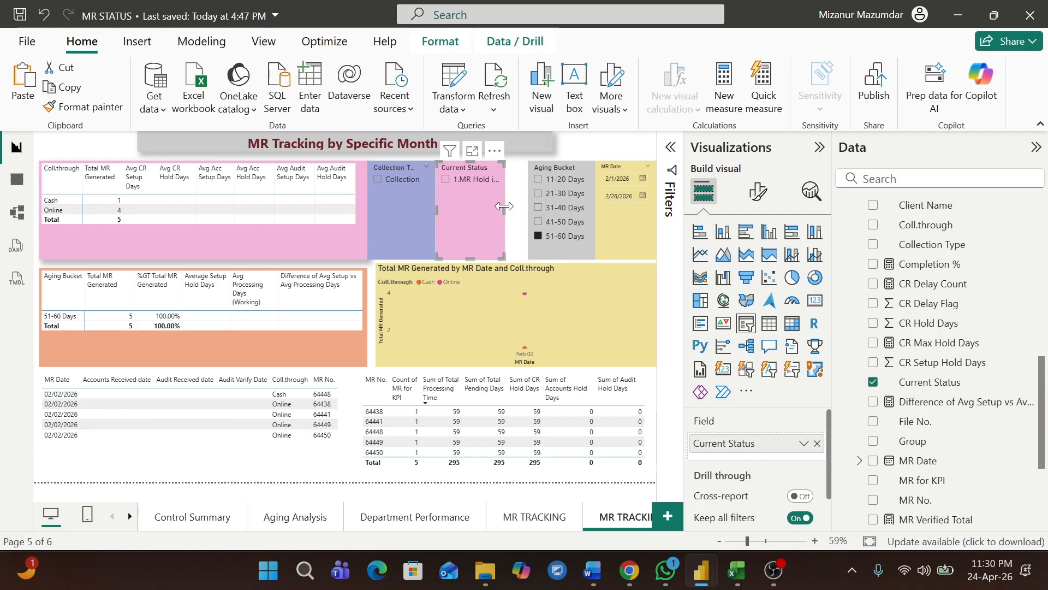
{"action": "left_click_drag", "start_coordinate": [505, 205], "coordinate": [517, 213]}
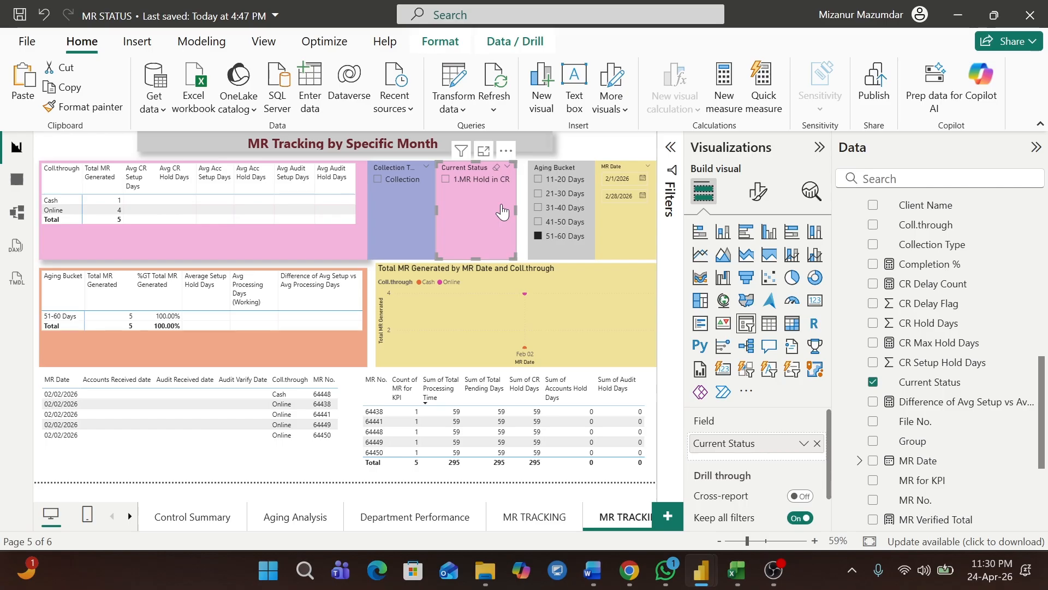
{"action": "left_click", "coordinate": [539, 222]}
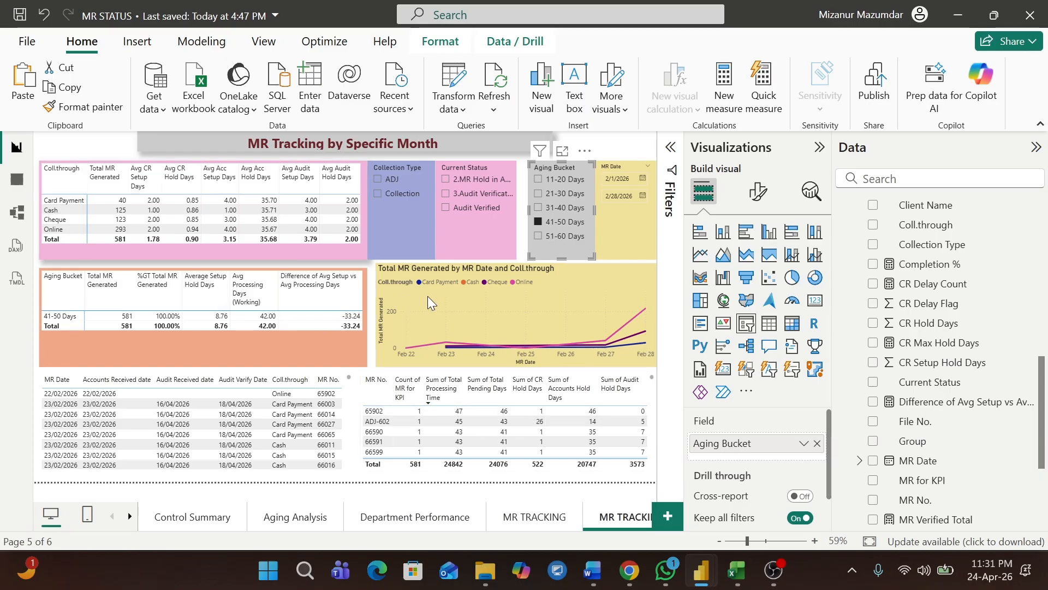
{"action": "left_click", "coordinate": [446, 181]}
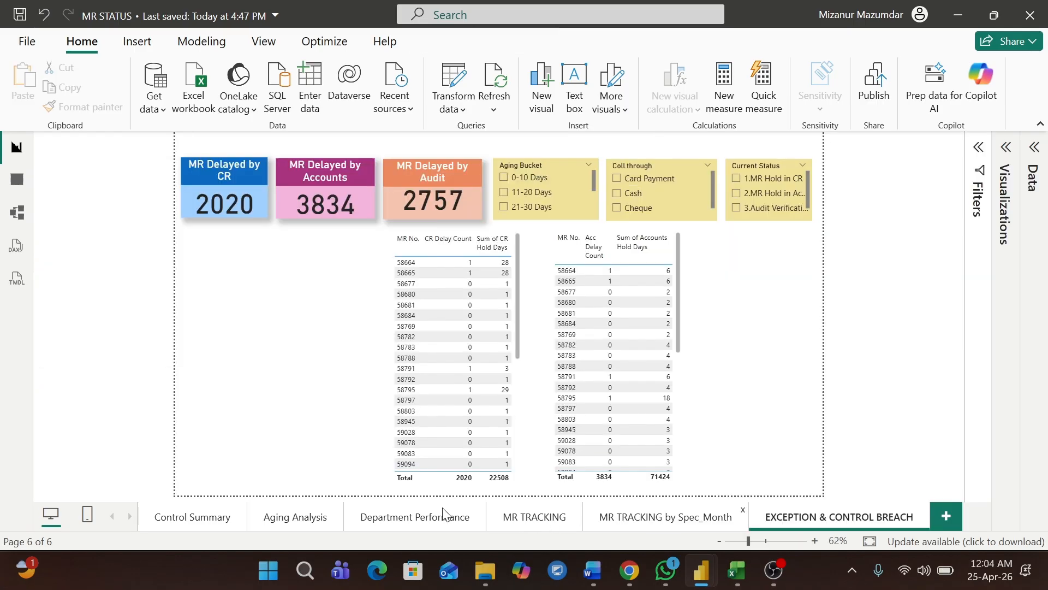
Review all six report pages, going back to Department Performance and from Control Summary through to EXCEPTION & CONTROL BREACH.
{"action": "key", "text": "ctrl+Page_Up"}
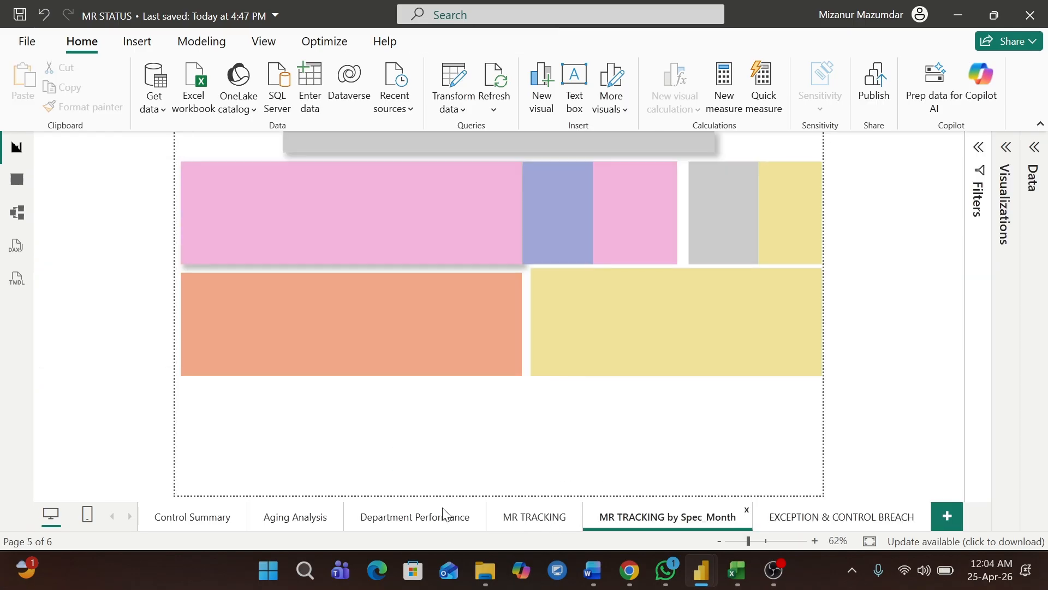
{"action": "key", "text": "ctrl+Page_Up"}
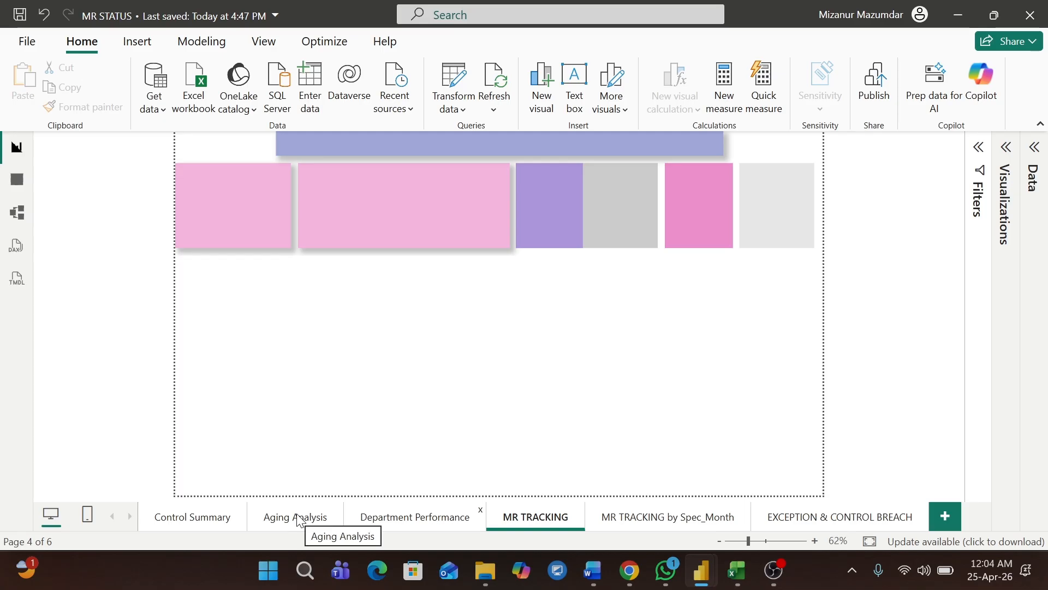
{"action": "key", "text": "ctrl+Page_Up"}
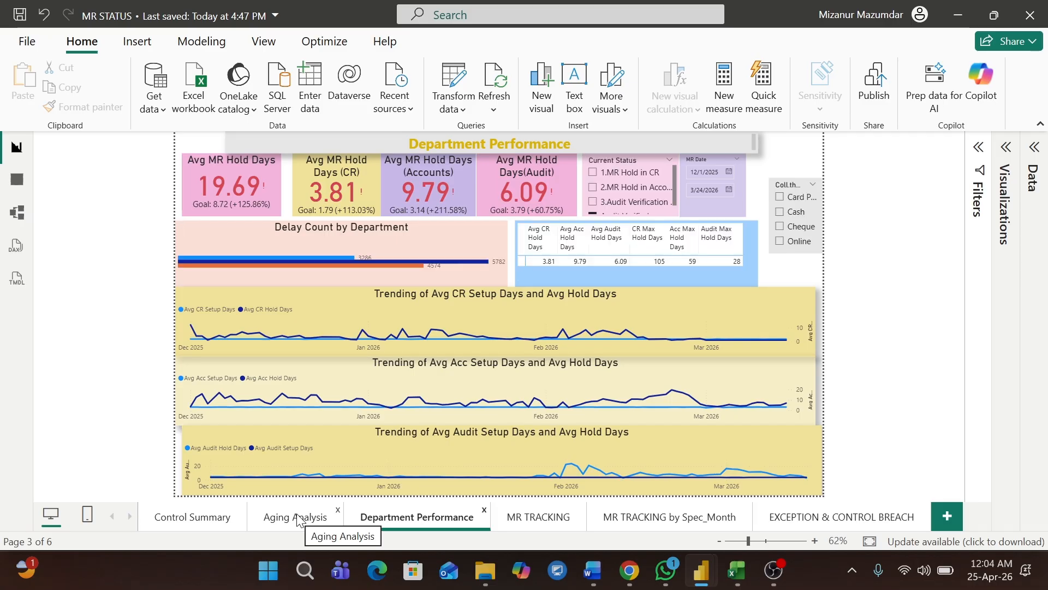
{"action": "left_click", "coordinate": [219, 522]}
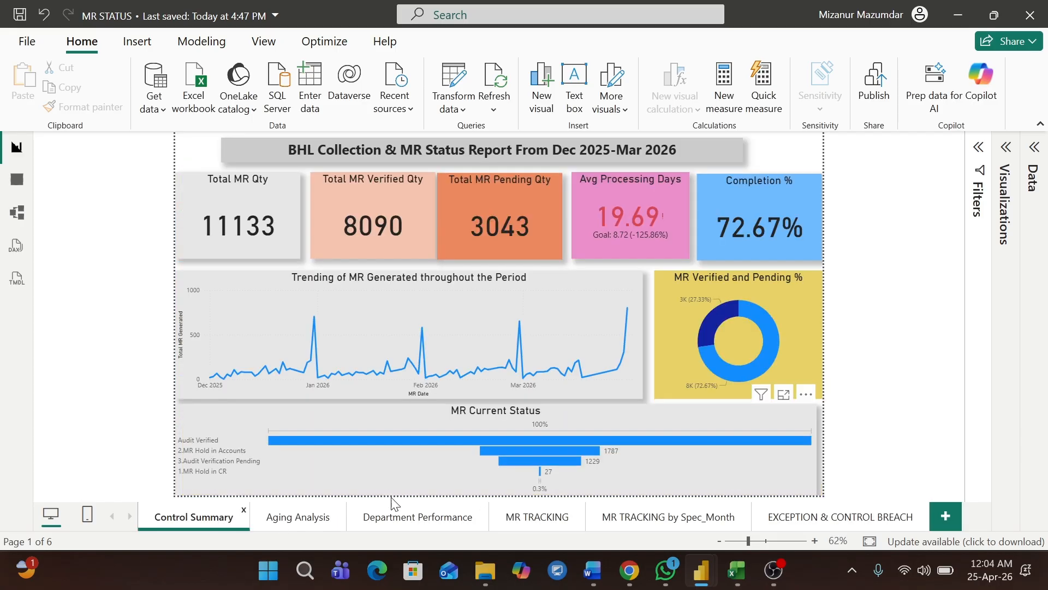
{"action": "left_click", "coordinate": [297, 521]}
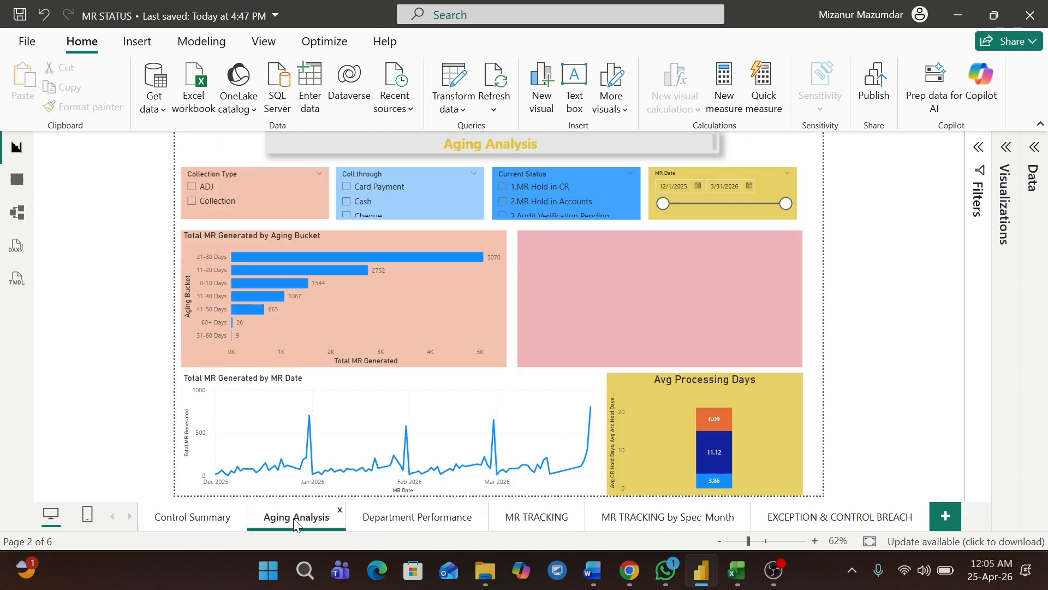
{"action": "left_click", "coordinate": [390, 523]}
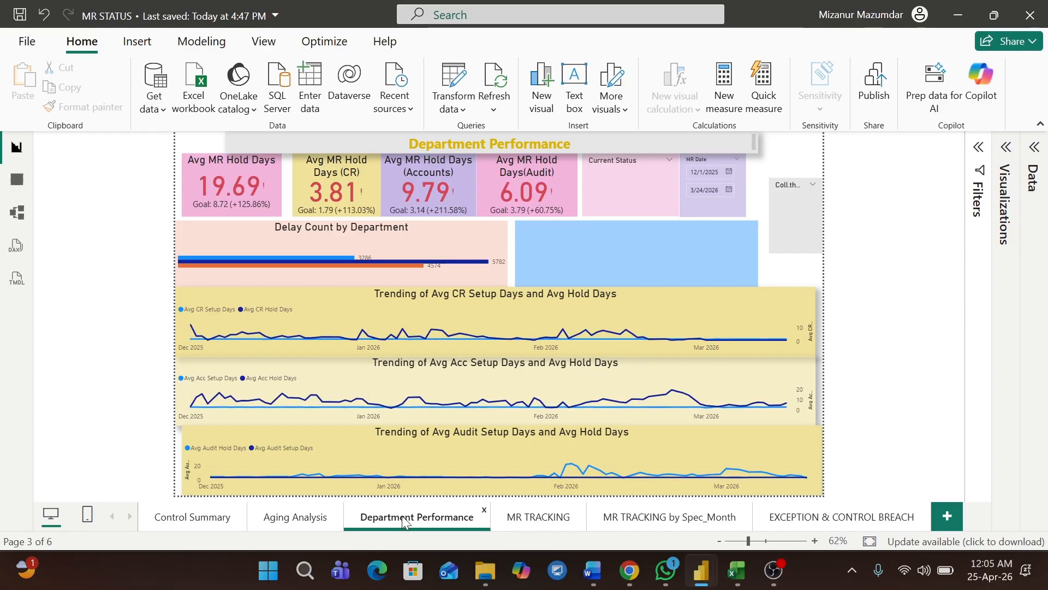
{"action": "left_click", "coordinate": [524, 517]}
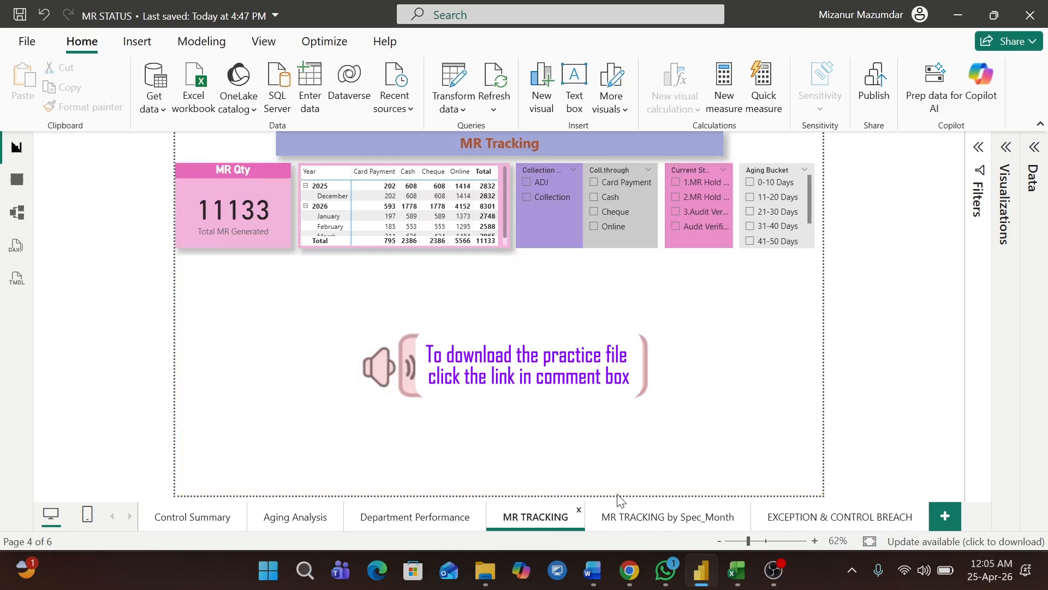
{"action": "left_click", "coordinate": [643, 518]}
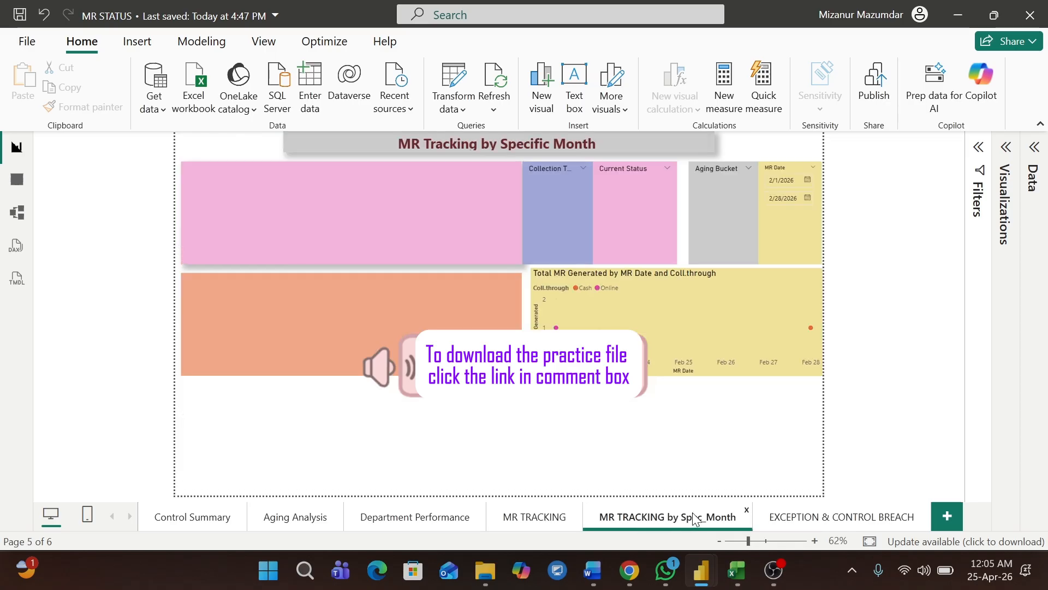
{"action": "left_click", "coordinate": [813, 522]}
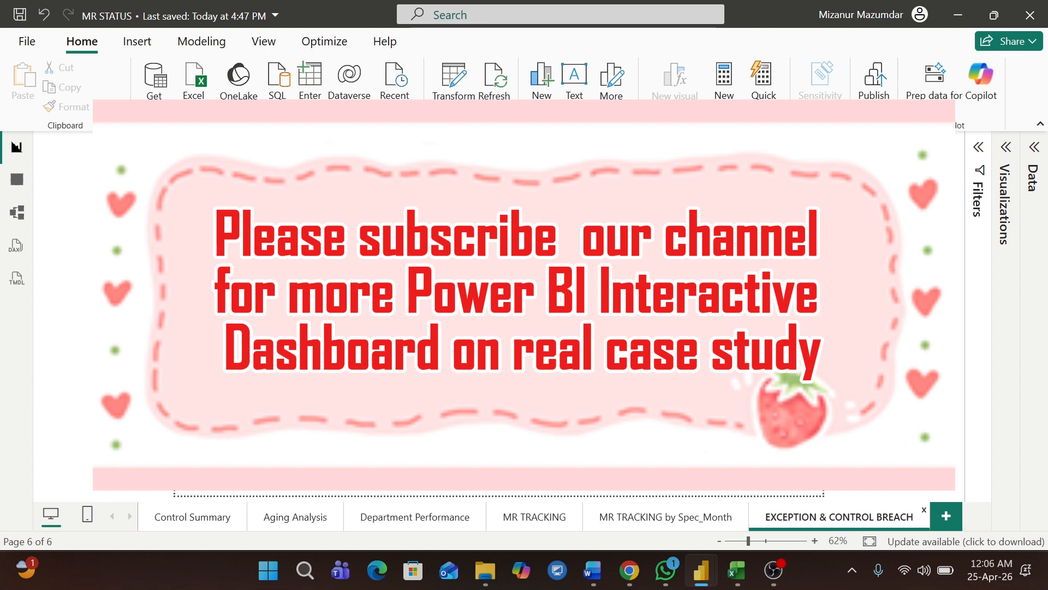
{"action": "left_click", "coordinate": [773, 570]}
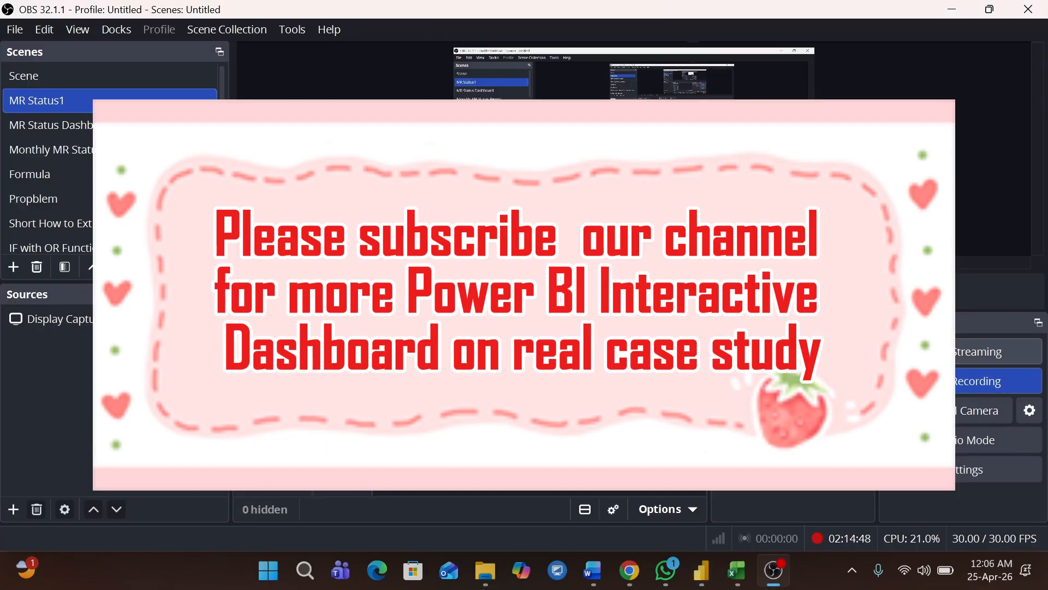